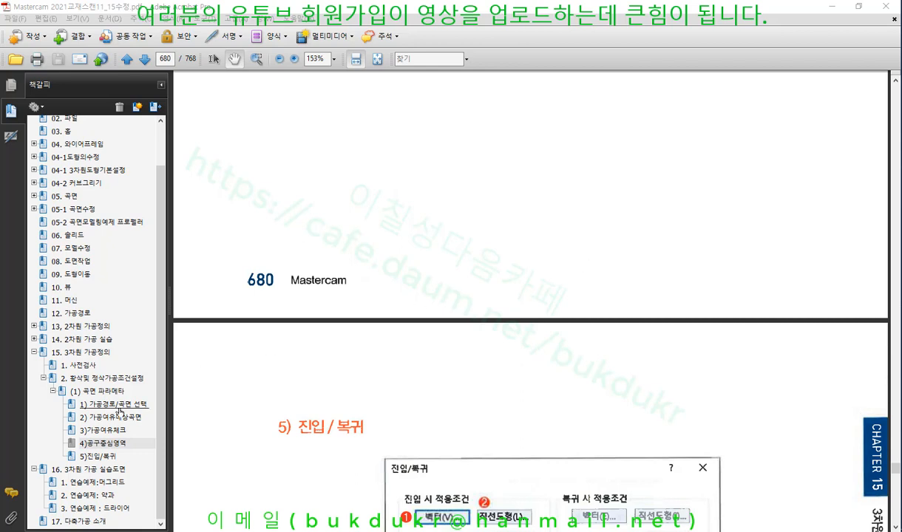
Go to the 사전검사 section of chapter 15 in the PDF and enlarge the page to 153%
click(120, 409)
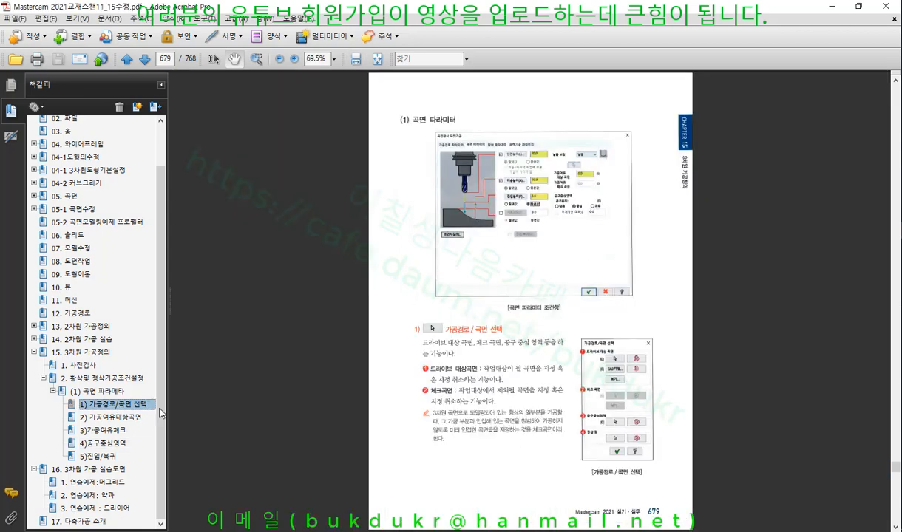
click(85, 365)
scroll(466, 340, down, 1)
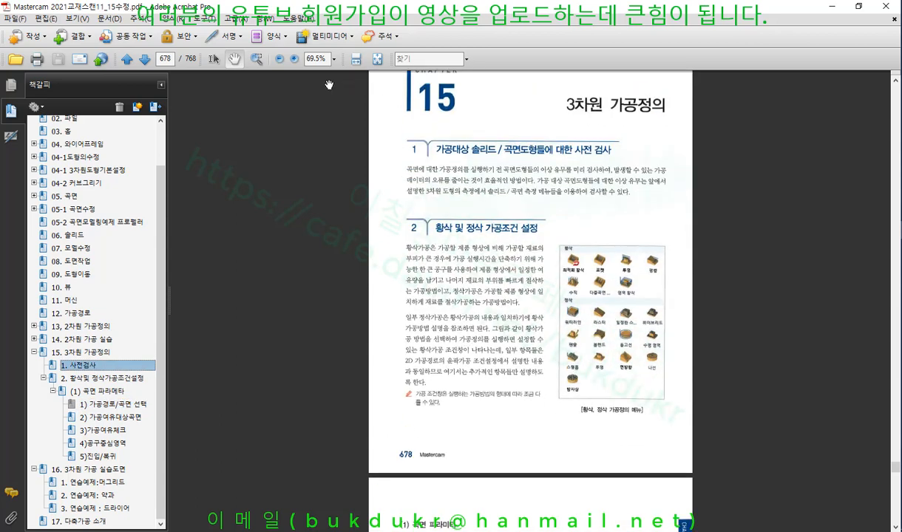
click(293, 59)
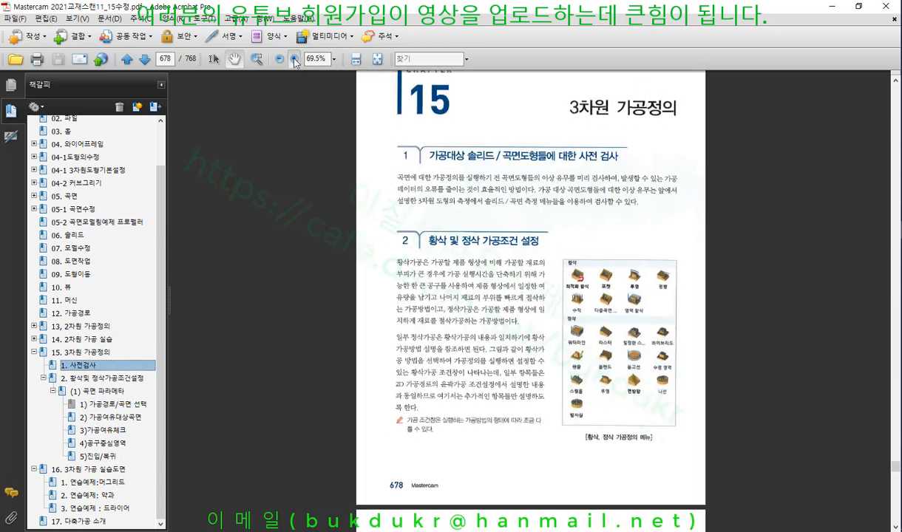
click(294, 59)
click(293, 59)
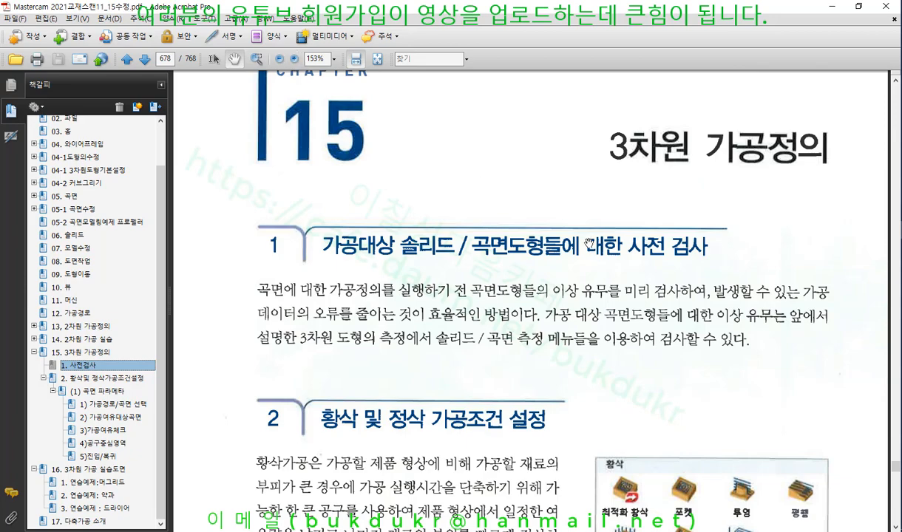
ctrl+scroll(595, 253, up, 1)
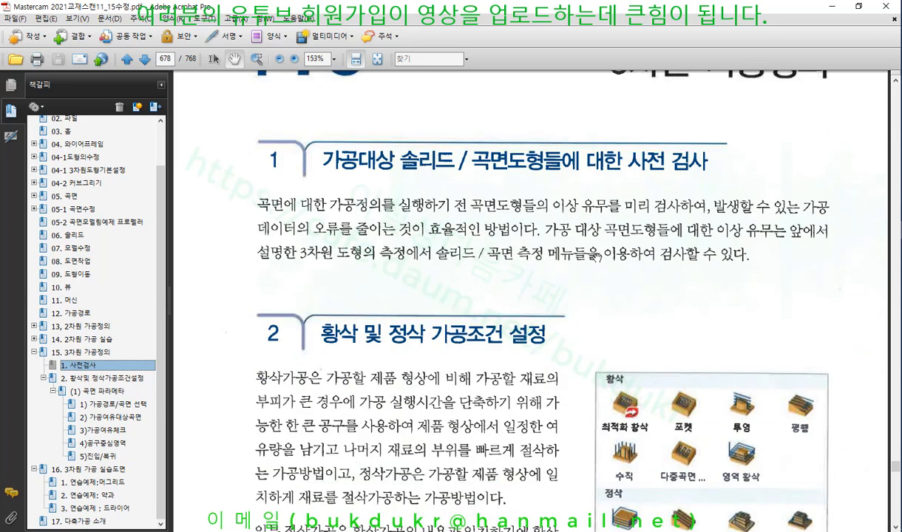
Outline the 가공경로/곡면 선택 dialog picture and the terms 드라이브 대상곡면 and 체크곡면 in red on page 679, then clear the markup
scroll(596, 255, down, 4)
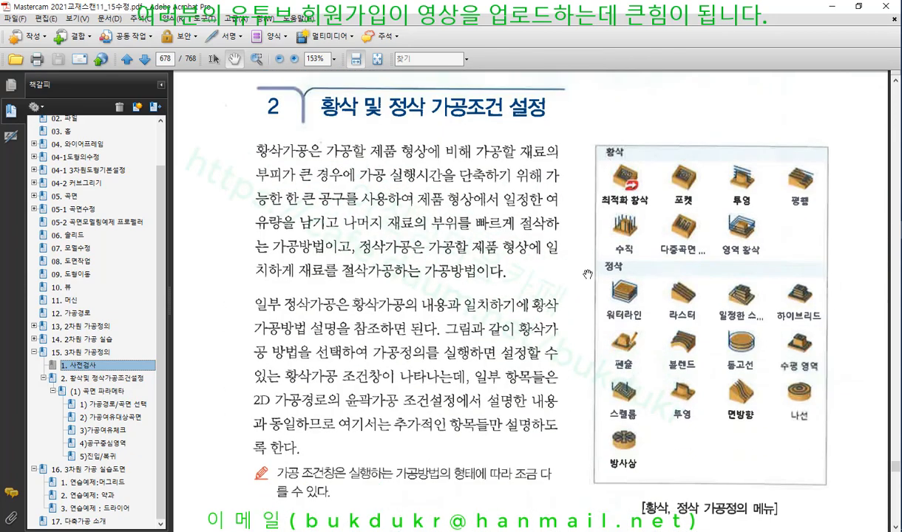
scroll(587, 274, down, 10)
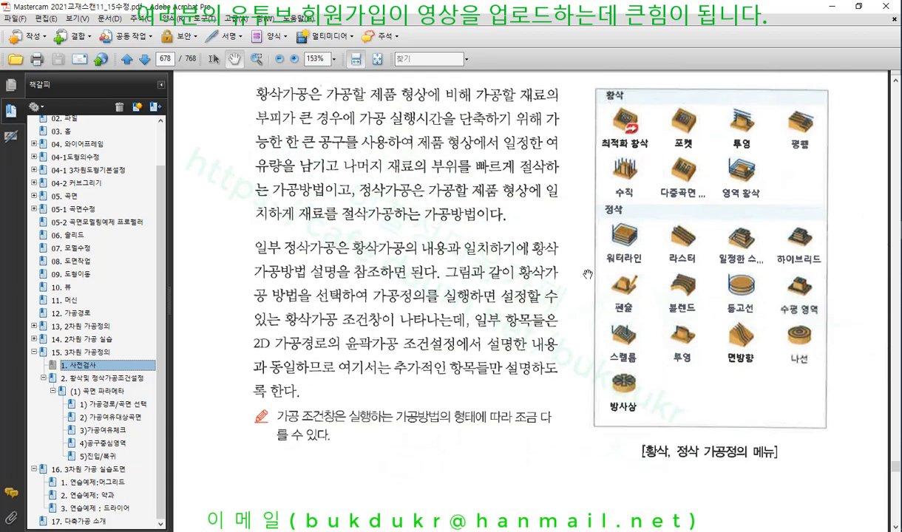
scroll(587, 276, down, 1)
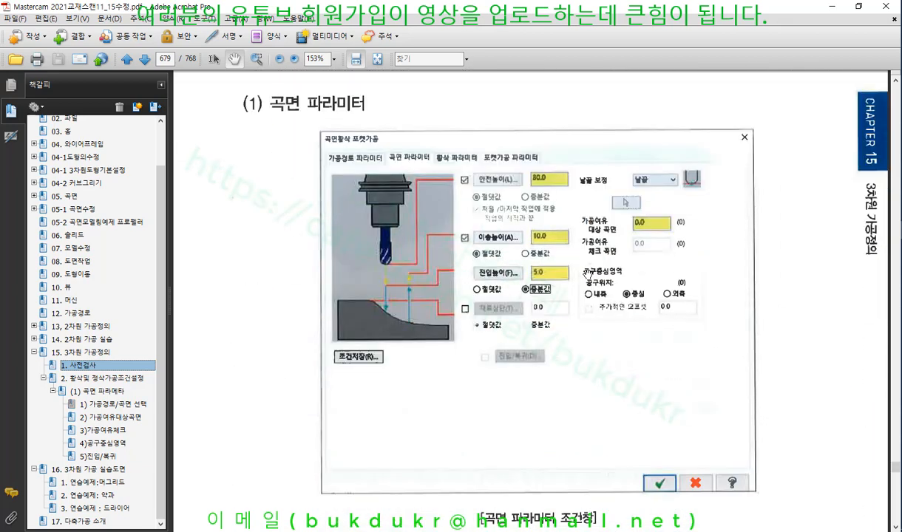
scroll(586, 273, down, 7)
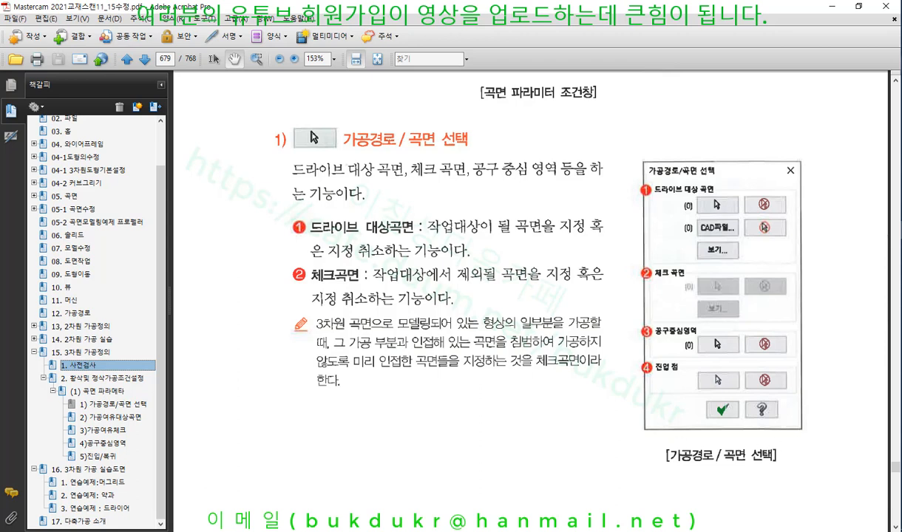
mouse_move(643, 157)
mouse_down()
mouse_move(815, 188)
mouse_move(818, 420)
mouse_move(714, 442)
mouse_move(644, 432)
mouse_move(644, 157)
mouse_up()
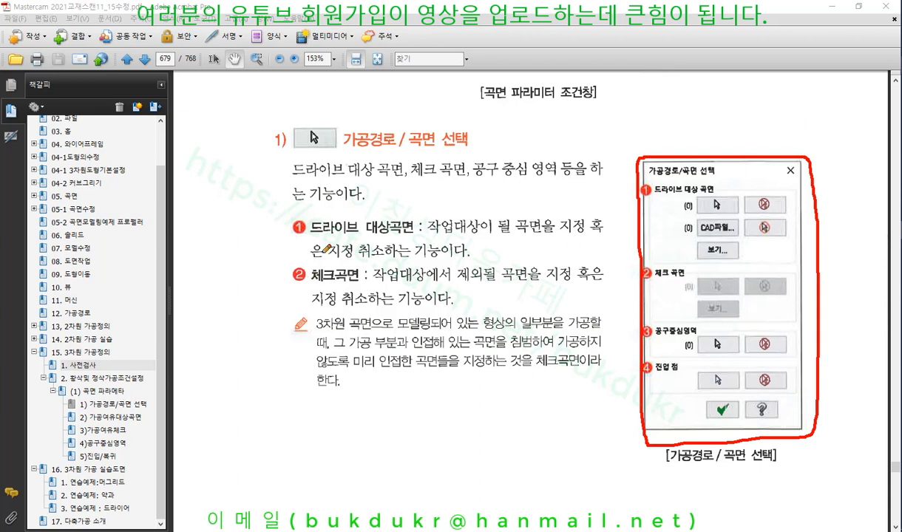
mouse_move(319, 233)
mouse_down()
mouse_move(409, 219)
mouse_move(402, 203)
mouse_move(338, 203)
mouse_move(309, 213)
mouse_move(312, 230)
mouse_up()
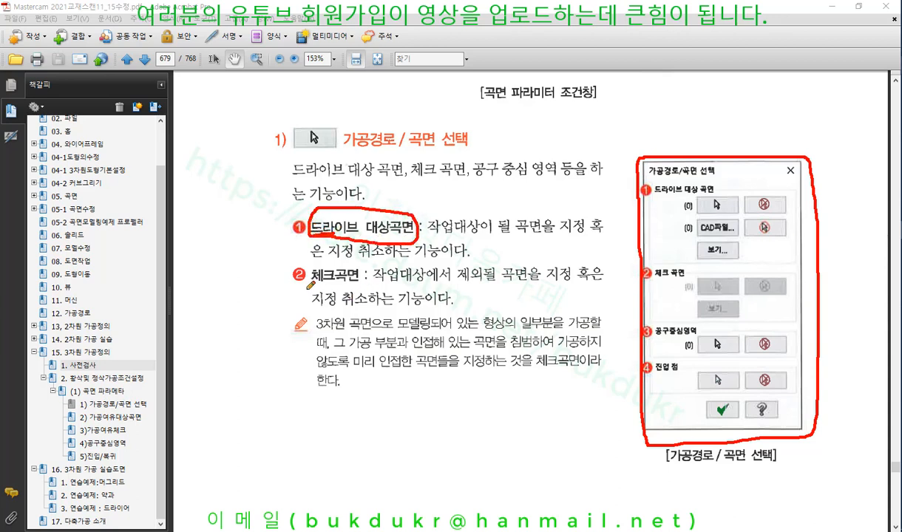
mouse_move(301, 288)
mouse_down()
mouse_move(360, 280)
mouse_move(309, 260)
mouse_move(303, 282)
mouse_up()
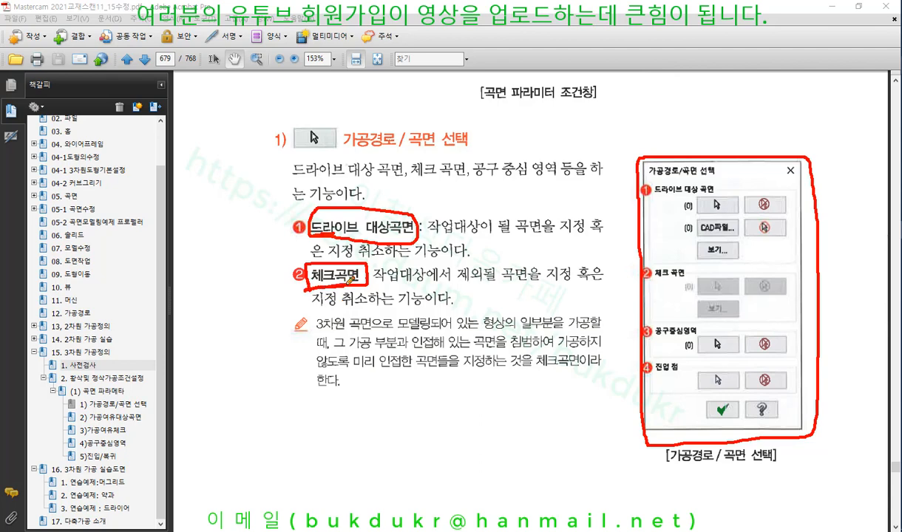
right_click(449, 286)
click(490, 416)
On page 680, circle the toolpath inside the hole of the 체크곡면 적용 안 함 figure and trace the hole in the 체크곡면 적용 figure in red
scroll(491, 413, down, 3)
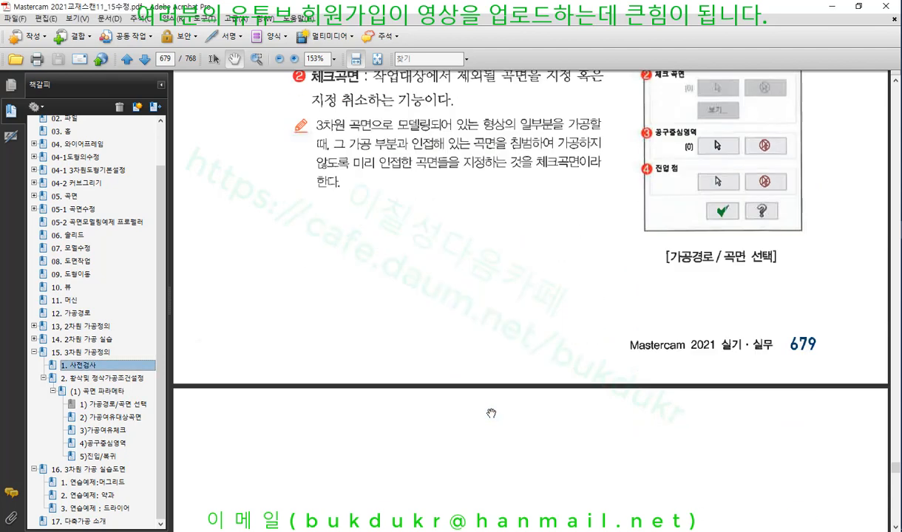
scroll(491, 414, down, 8)
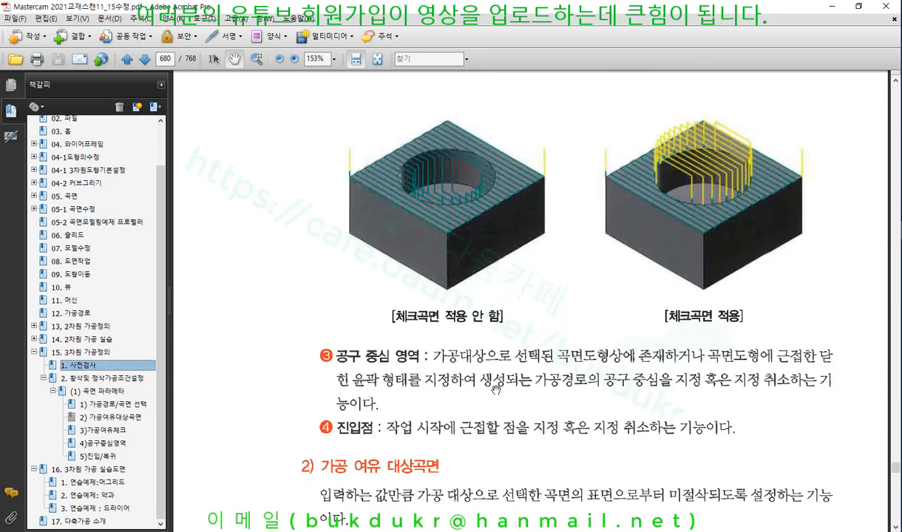
click(901, 68)
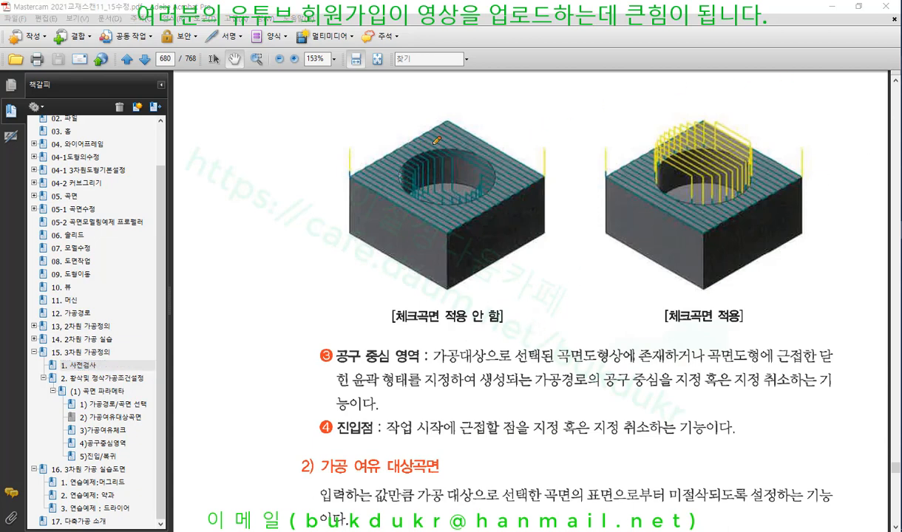
drag(435, 191, 452, 168)
mouse_move(695, 193)
mouse_down()
mouse_move(692, 176)
mouse_move(667, 156)
mouse_move(655, 158)
mouse_move(658, 176)
mouse_up()
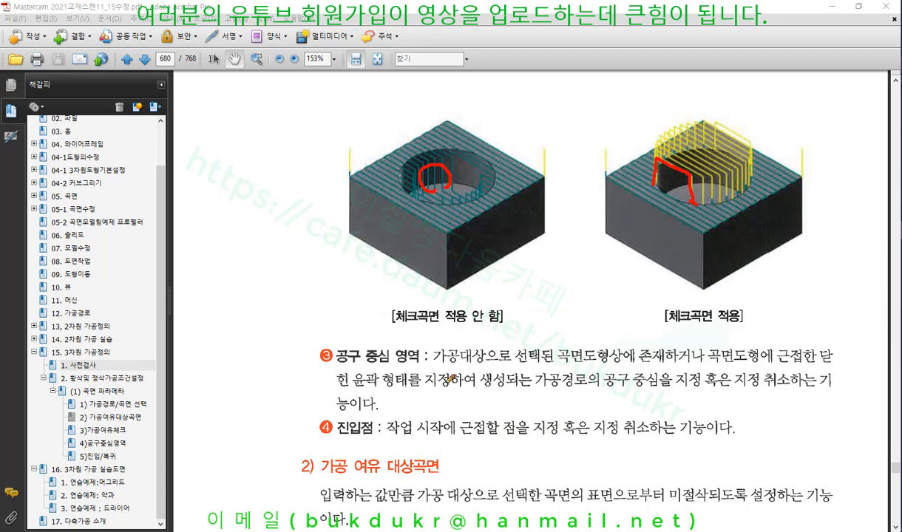
Emphasise the term 공구 중심 영역 with a red underline, box and arrow, sketch a closed loop beside the figure, and exit drawing mode
drag(336, 365, 422, 358)
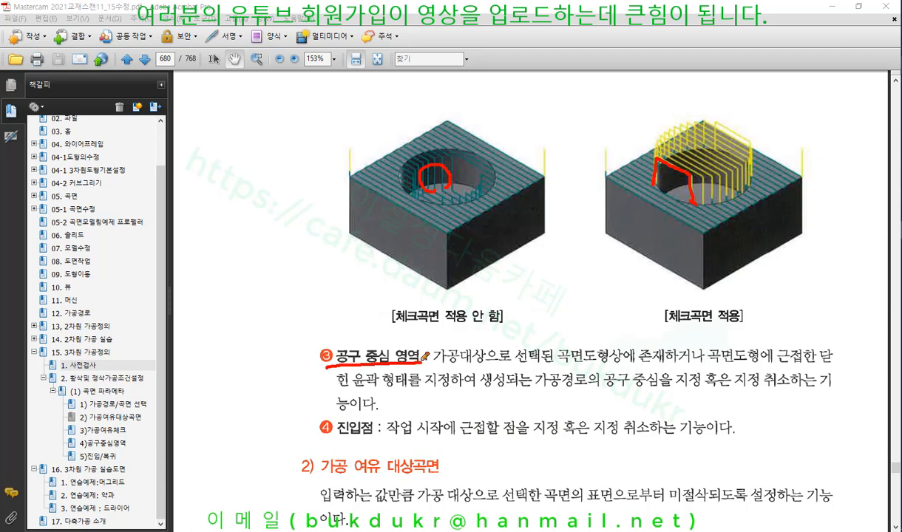
mouse_move(250, 309)
mouse_down()
mouse_move(239, 297)
mouse_move(261, 197)
mouse_move(316, 290)
mouse_move(253, 308)
mouse_up()
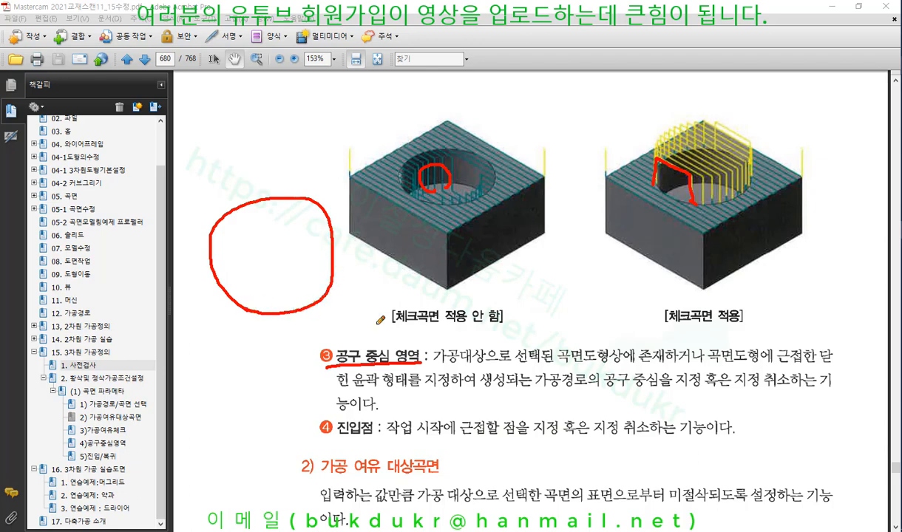
mouse_move(340, 356)
mouse_down()
mouse_move(323, 342)
mouse_move(414, 338)
mouse_move(420, 360)
mouse_up()
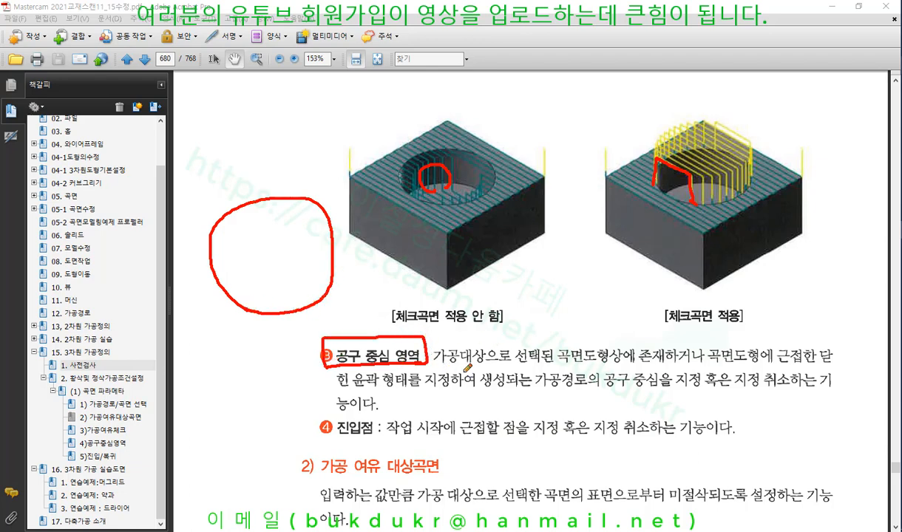
drag(355, 311, 362, 330)
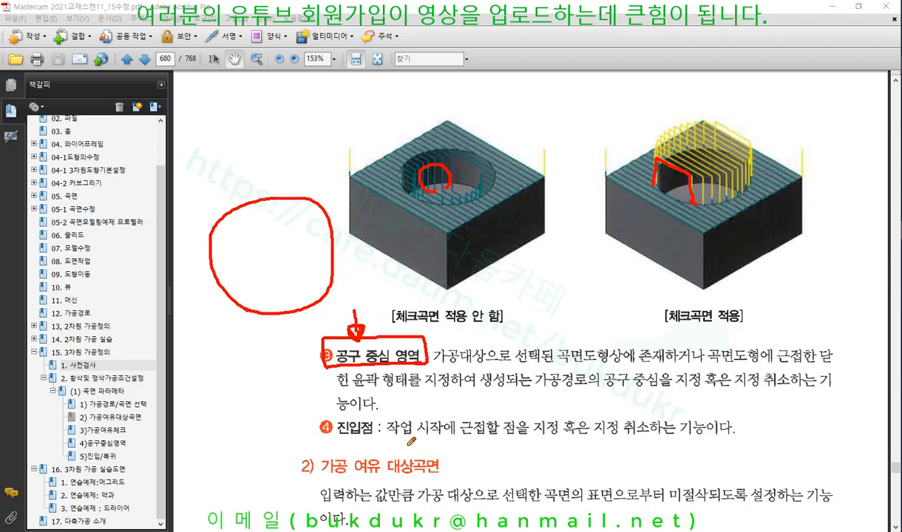
right_click(589, 323)
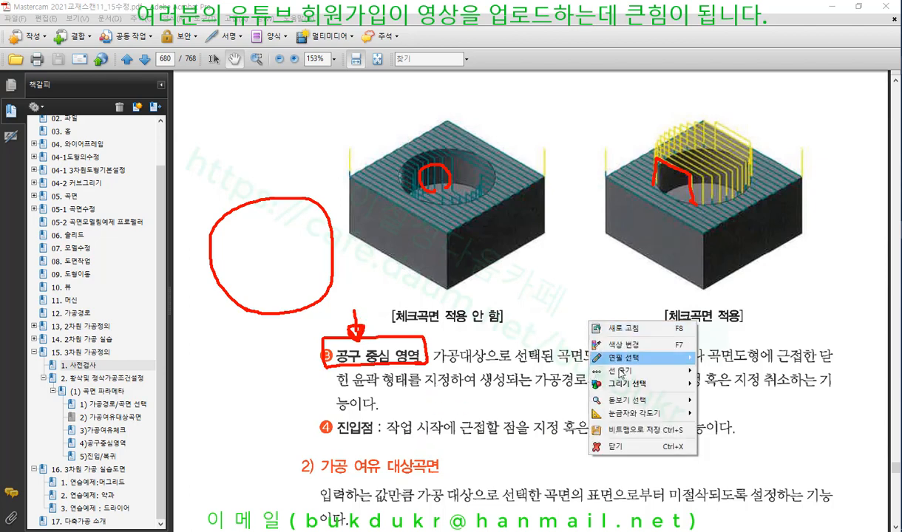
click(619, 446)
Mark the headings 가공 여유 대상곡면, 가공 여유 체크곡면 and 공구 중심 영역 in red and underline the options 내측 / 중간 / 외측
scroll(555, 343, down, 5)
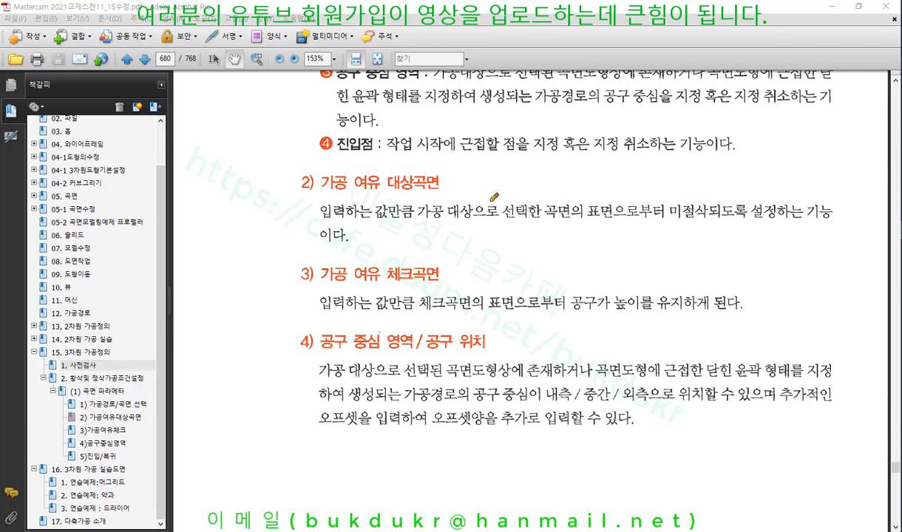
mouse_move(302, 191)
mouse_down()
mouse_move(379, 191)
mouse_move(385, 177)
mouse_move(425, 170)
mouse_move(452, 185)
mouse_move(425, 190)
mouse_up()
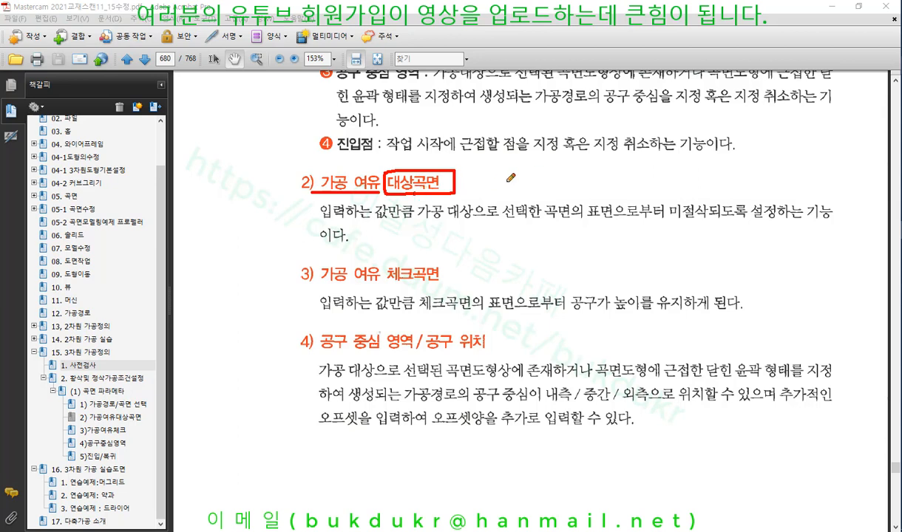
mouse_move(318, 190)
mouse_down()
mouse_move(340, 168)
mouse_move(373, 172)
mouse_move(377, 189)
mouse_up()
mouse_move(309, 289)
mouse_down()
mouse_move(448, 286)
mouse_move(447, 260)
mouse_move(325, 258)
mouse_move(317, 287)
mouse_up()
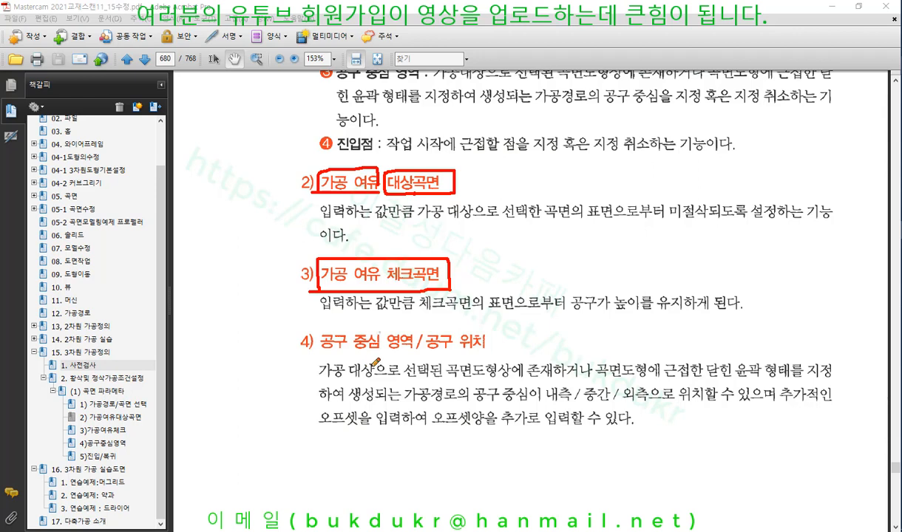
drag(302, 348, 403, 355)
drag(542, 405, 651, 406)
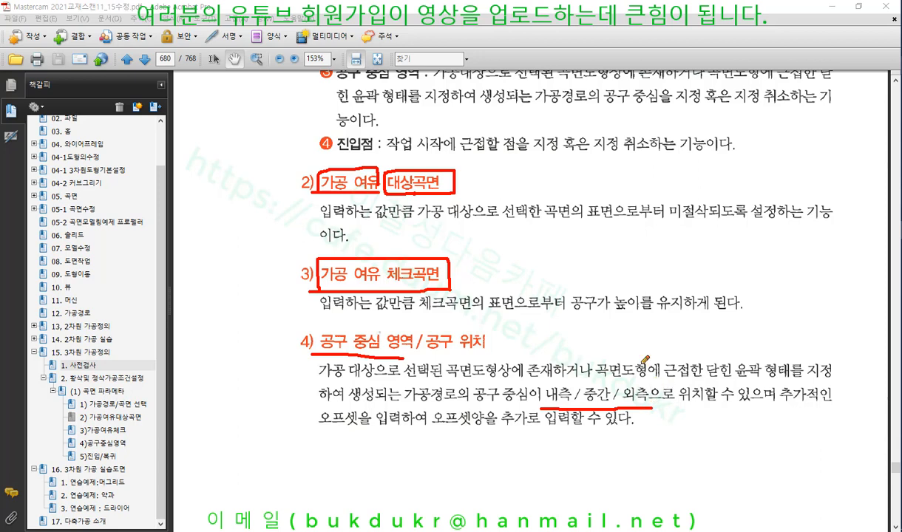
Sketch a red rectangle over the text beside headings 2 and 3 and hatch its interior with blue diagonal lines
mouse_move(623, 170)
mouse_down()
mouse_move(645, 279)
mouse_move(730, 279)
mouse_up()
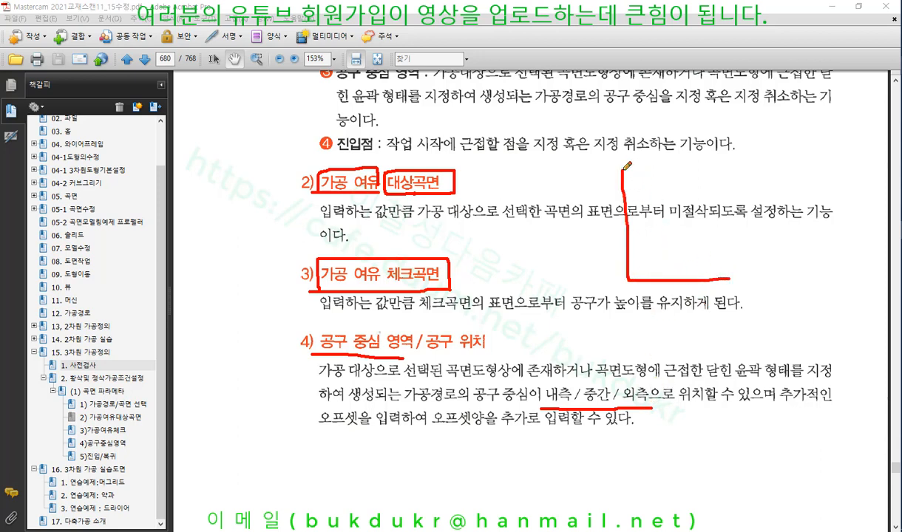
mouse_move(623, 169)
mouse_down()
mouse_move(716, 168)
mouse_move(731, 204)
mouse_move(735, 275)
mouse_up()
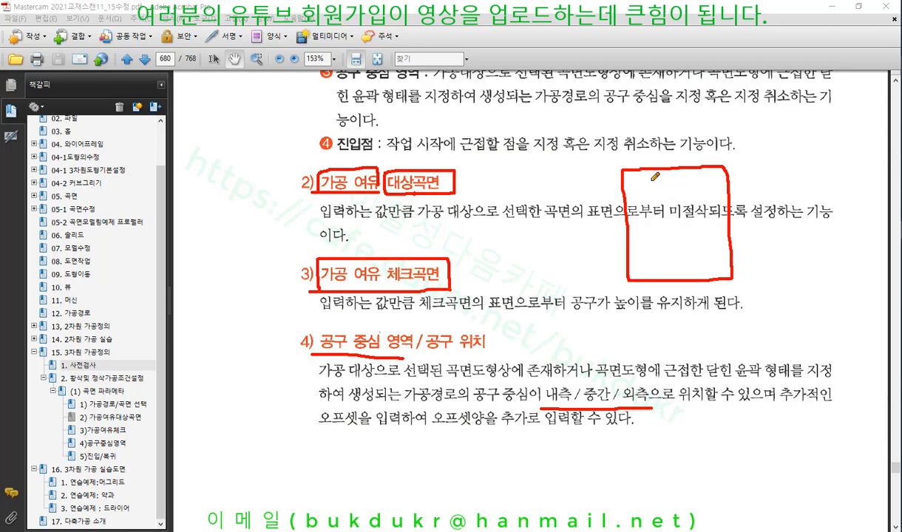
right_click(469, 113)
click(523, 147)
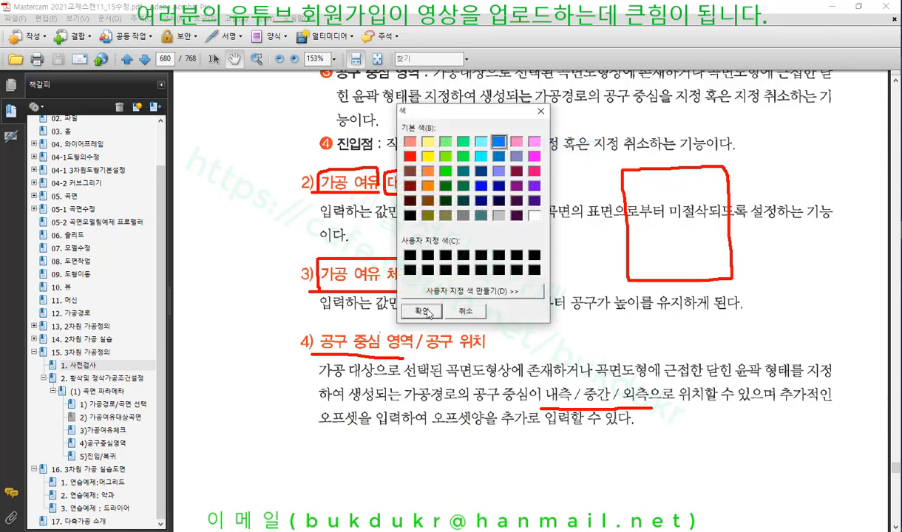
click(426, 311)
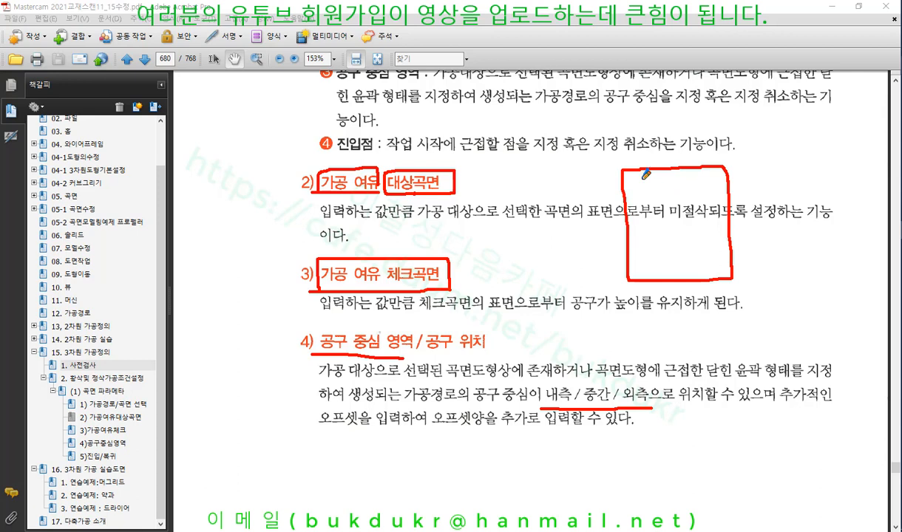
mouse_move(646, 174)
mouse_down()
mouse_move(627, 219)
mouse_move(654, 170)
mouse_move(672, 169)
mouse_move(628, 266)
mouse_move(701, 169)
mouse_move(724, 167)
mouse_move(649, 276)
mouse_move(633, 267)
mouse_move(689, 222)
mouse_move(729, 210)
mouse_move(695, 273)
mouse_move(707, 278)
mouse_move(723, 263)
mouse_up()
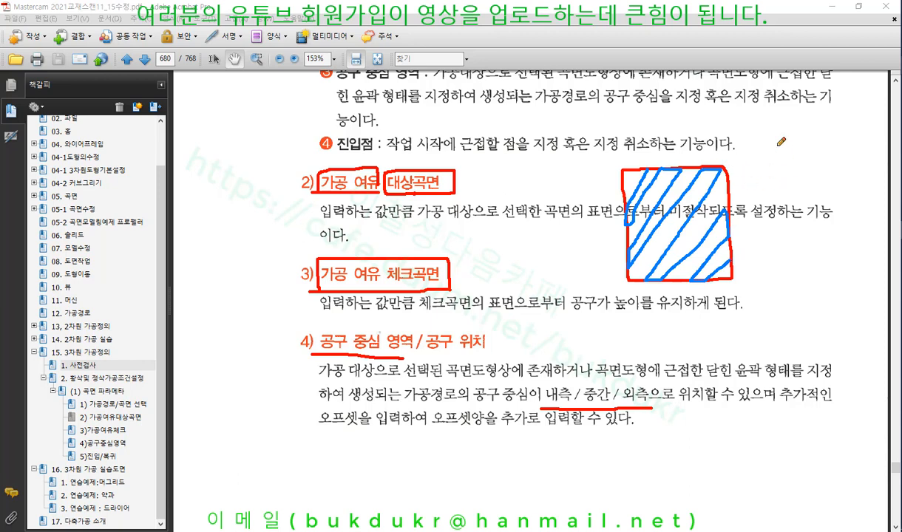
Draw a blue round-tipped tool outline near the page's edge and, below it, a boundary line with a circle centred on it
mouse_move(776, 102)
mouse_down()
mouse_move(778, 172)
mouse_move(791, 181)
mouse_move(803, 96)
mouse_up()
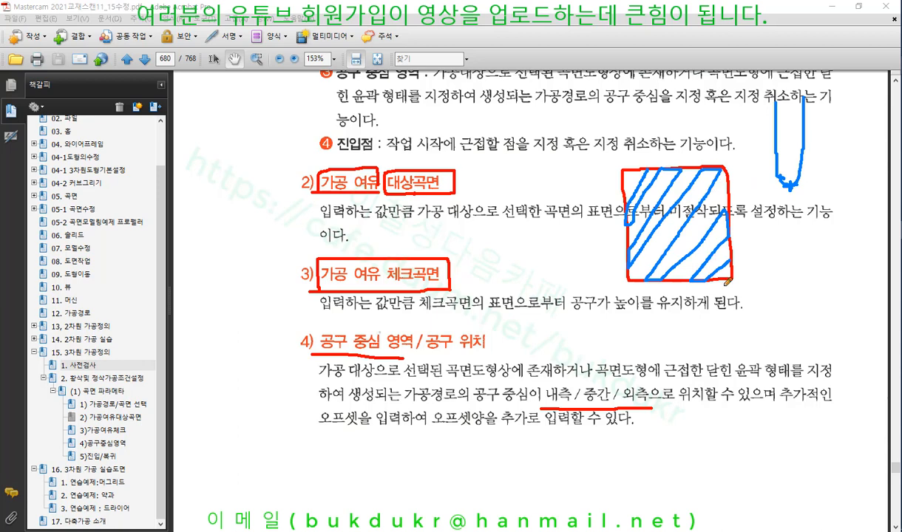
drag(799, 244, 788, 376)
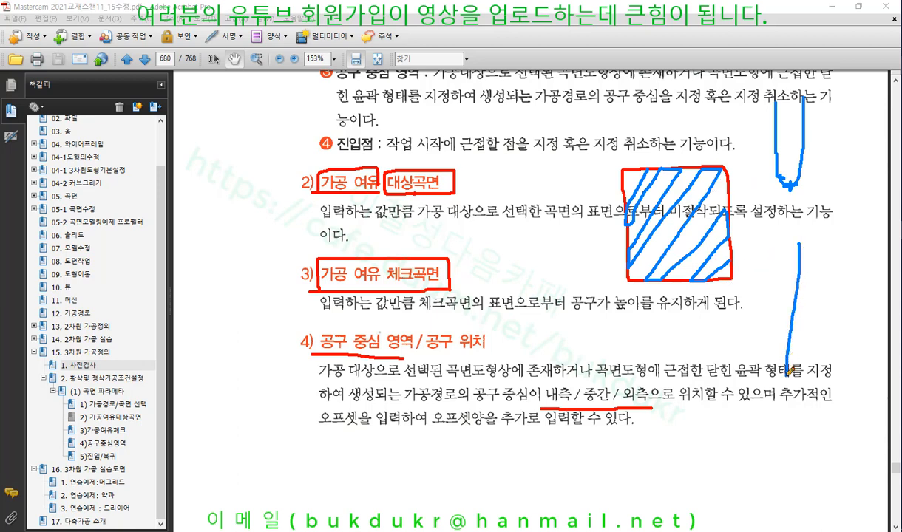
mouse_move(799, 336)
mouse_down()
mouse_move(785, 336)
mouse_move(784, 320)
mouse_move(800, 316)
mouse_move(803, 332)
mouse_move(782, 338)
mouse_move(784, 318)
mouse_move(796, 315)
mouse_move(802, 336)
mouse_move(776, 338)
mouse_up()
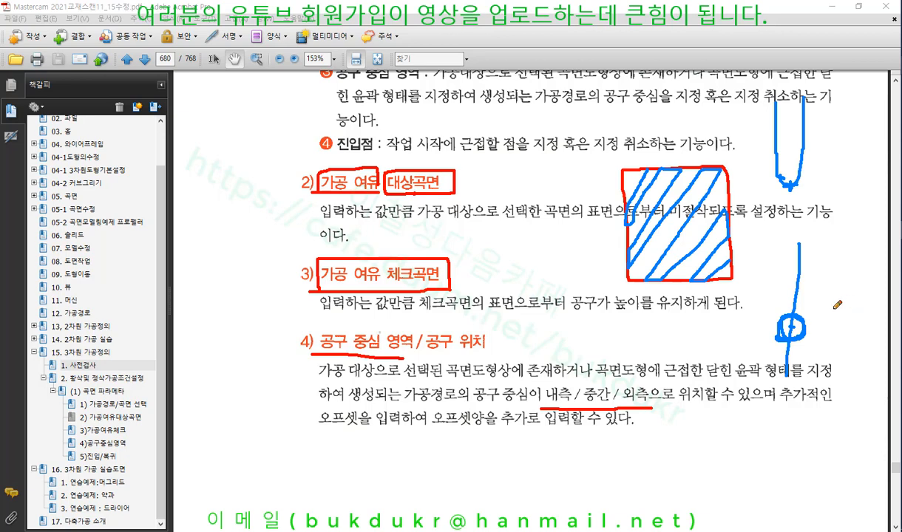
Box the option 중간 in blue and draw a tool circle centred on the hatched rectangle's right edge
mouse_move(584, 408)
mouse_down()
mouse_move(606, 384)
mouse_move(612, 410)
mouse_up()
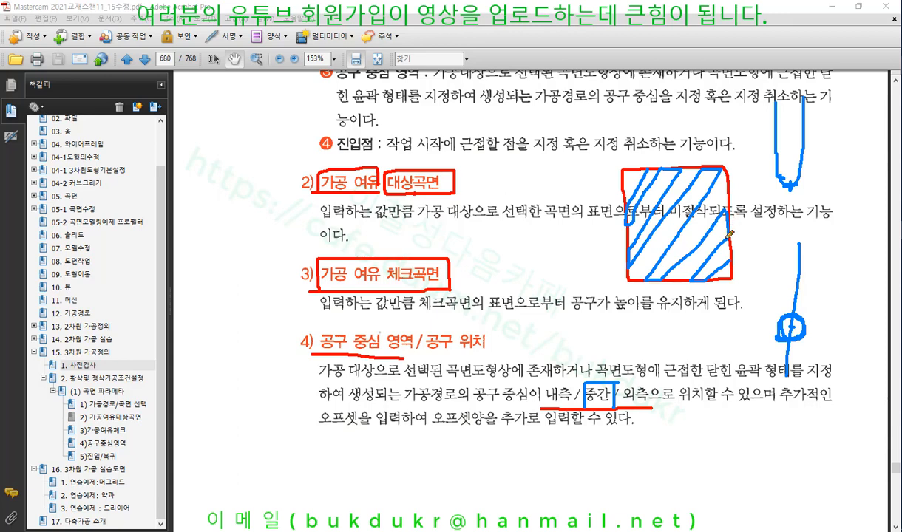
mouse_move(730, 235)
mouse_down()
mouse_move(726, 219)
mouse_move(715, 228)
mouse_move(727, 240)
mouse_move(733, 218)
mouse_move(741, 235)
mouse_move(721, 227)
mouse_up()
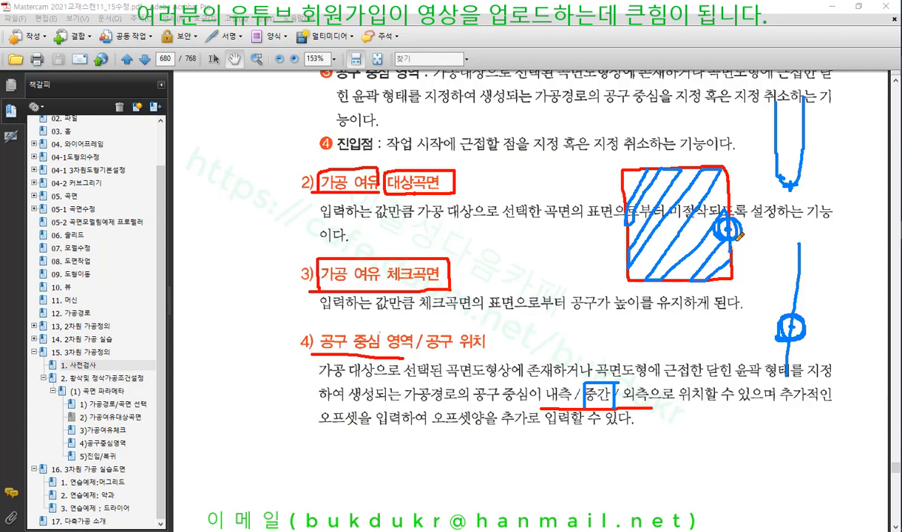
Point a blue arrow at 중간, underline 외측, and trace an outer tool path with its circle around the hatched rectangle
drag(741, 230, 747, 276)
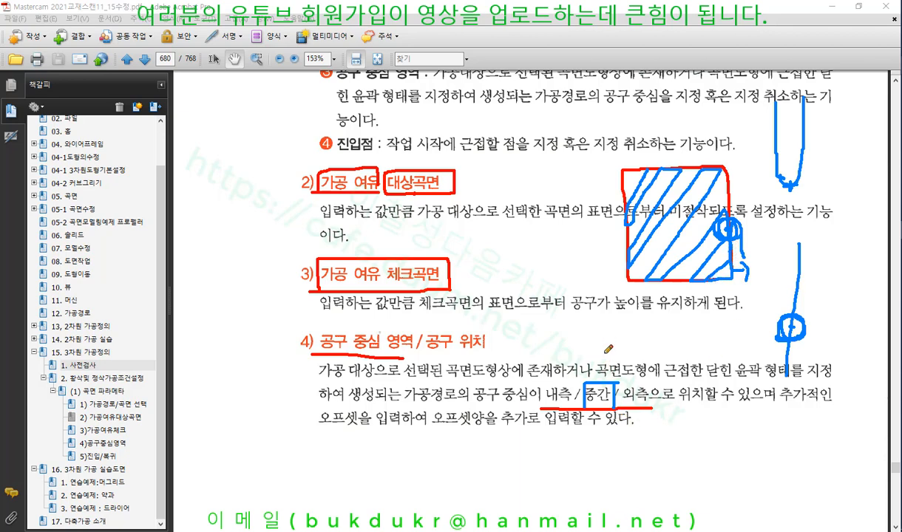
mouse_move(604, 337)
mouse_down()
mouse_move(605, 381)
mouse_move(647, 408)
mouse_up()
mouse_move(733, 183)
mouse_down()
mouse_move(743, 195)
mouse_move(757, 185)
mouse_move(745, 175)
mouse_up()
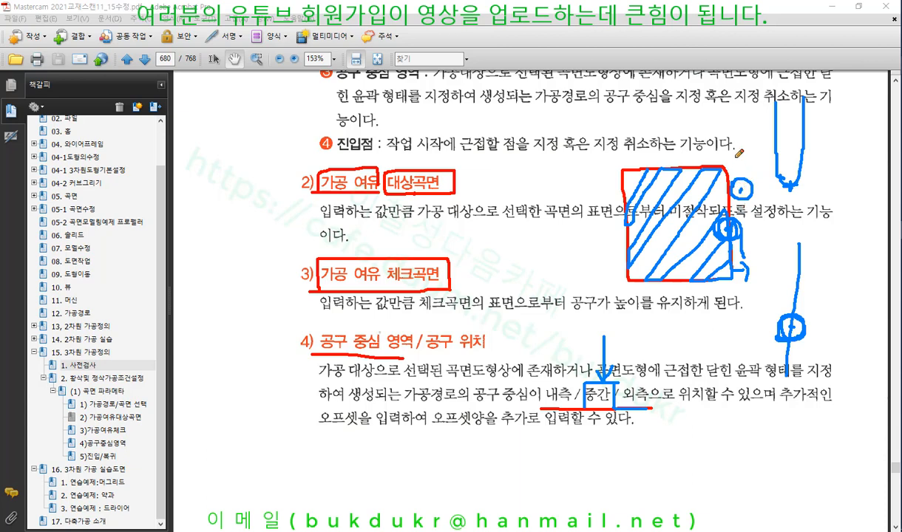
mouse_move(616, 156)
mouse_down()
mouse_move(715, 149)
mouse_move(730, 152)
mouse_move(739, 178)
mouse_up()
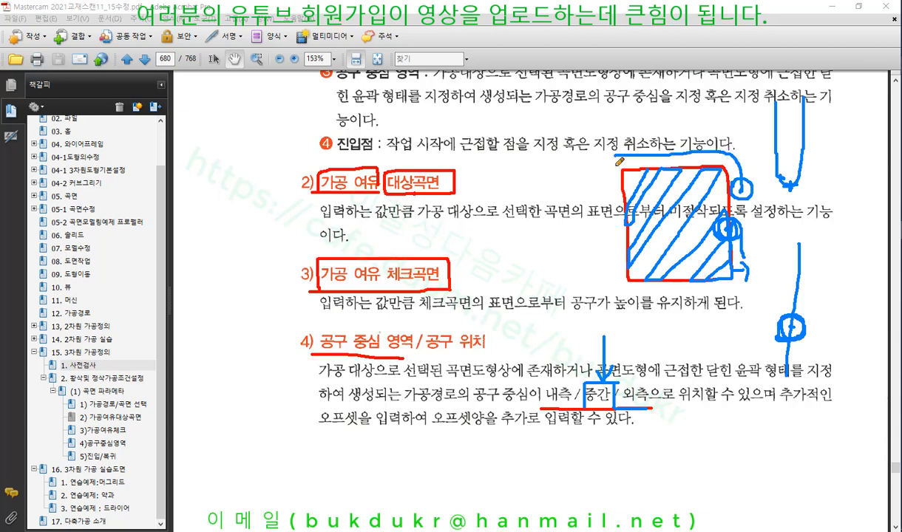
mouse_move(614, 156)
mouse_down()
mouse_move(613, 287)
mouse_move(747, 284)
mouse_move(747, 222)
mouse_up()
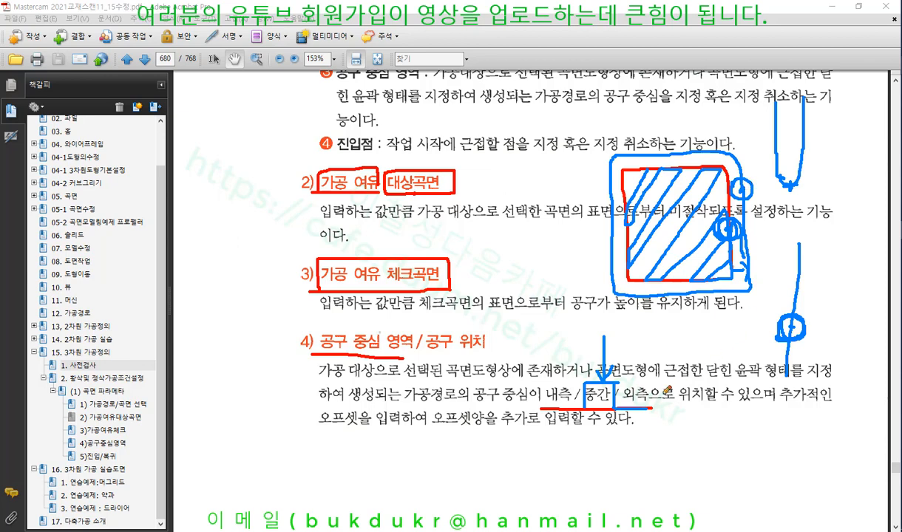
Box the options 외측 and 내측 in blue, draw an inner path within the hatched rectangle, and tick 내측
mouse_move(615, 385)
mouse_down()
mouse_move(653, 385)
mouse_move(652, 409)
mouse_up()
mouse_move(584, 385)
mouse_down()
mouse_move(540, 385)
mouse_move(540, 409)
mouse_up()
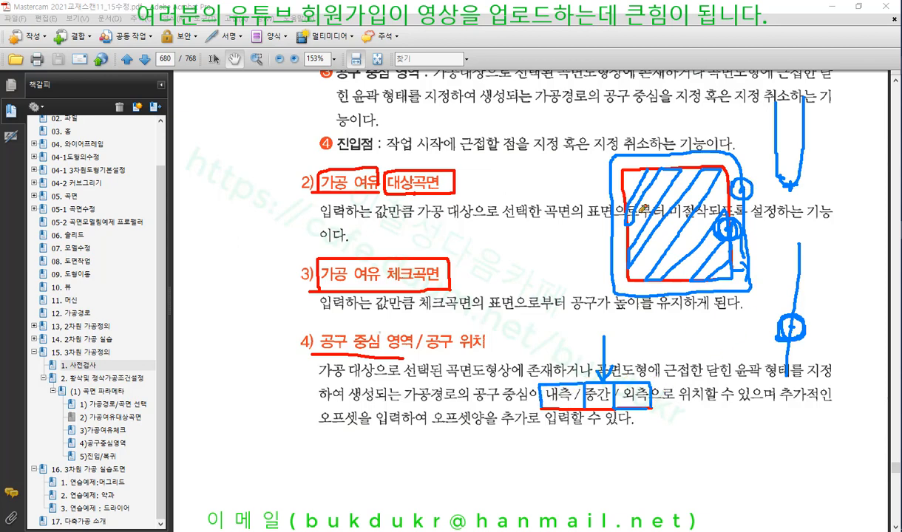
mouse_move(640, 176)
mouse_down()
mouse_move(638, 241)
mouse_move(650, 262)
mouse_move(699, 261)
mouse_up()
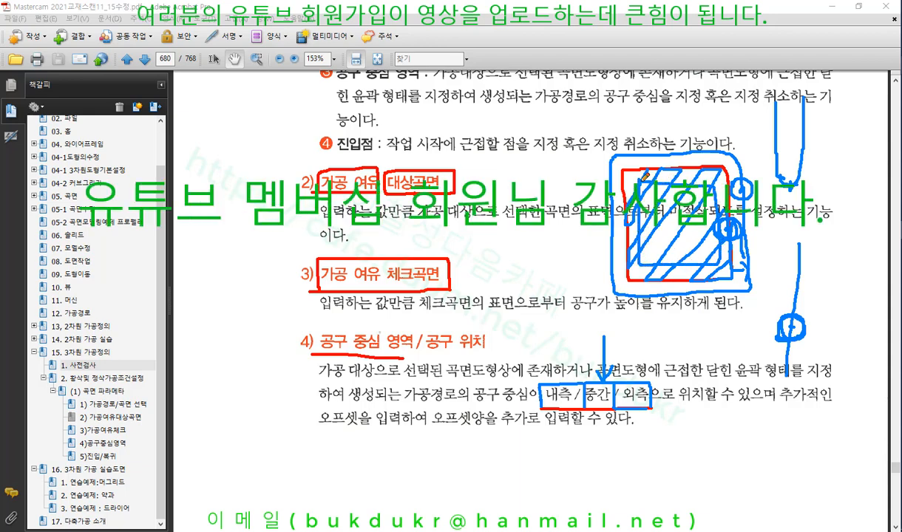
mouse_move(551, 346)
mouse_down()
mouse_move(554, 366)
mouse_move(563, 340)
mouse_up()
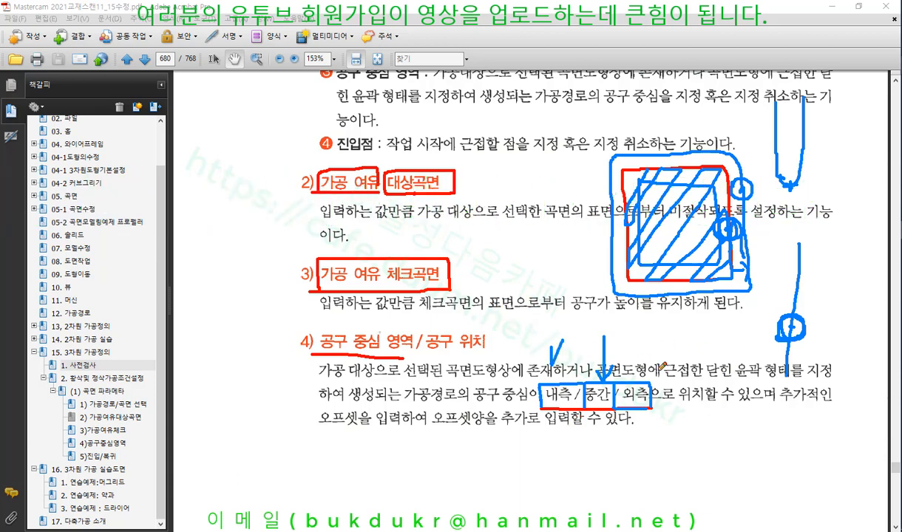
Underline 추가적인 오프셋, box 오프셋양을, sketch offset lines outside and inside the hatched rectangle, and close the drawing overlay
drag(786, 405, 835, 404)
drag(317, 424, 366, 427)
drag(449, 426, 503, 427)
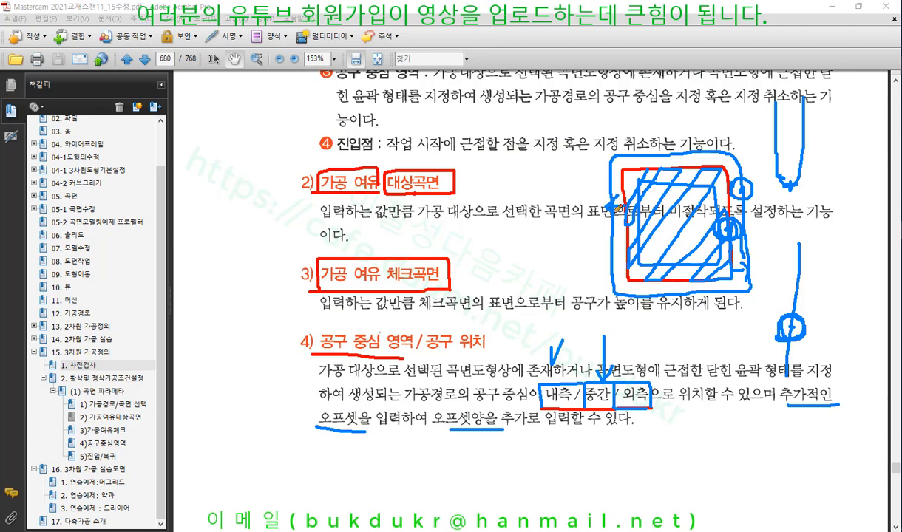
mouse_move(598, 175)
mouse_down()
mouse_move(599, 232)
mouse_move(581, 220)
mouse_move(583, 246)
mouse_up()
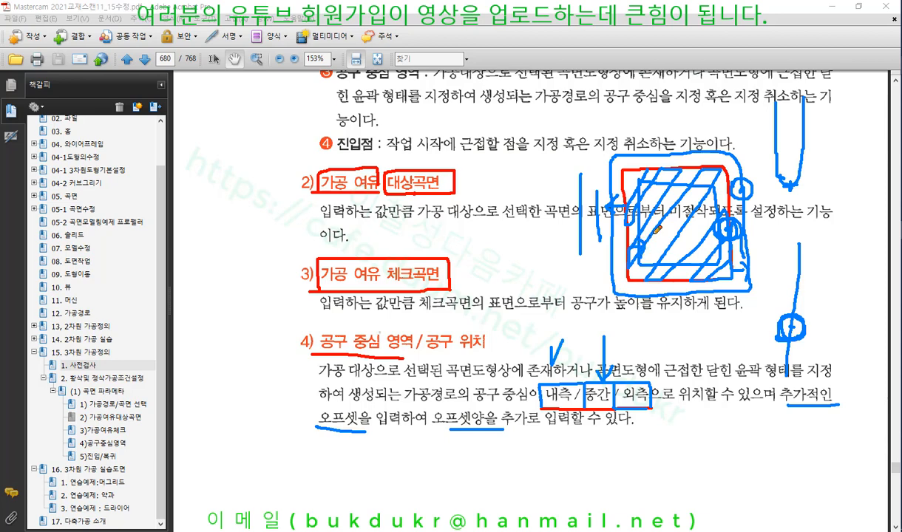
mouse_move(667, 224)
mouse_down()
mouse_move(665, 241)
mouse_move(669, 198)
mouse_move(692, 236)
mouse_move(669, 249)
mouse_up()
mouse_move(431, 430)
mouse_down()
mouse_move(434, 409)
mouse_move(519, 419)
mouse_move(447, 427)
mouse_up()
right_click(675, 322)
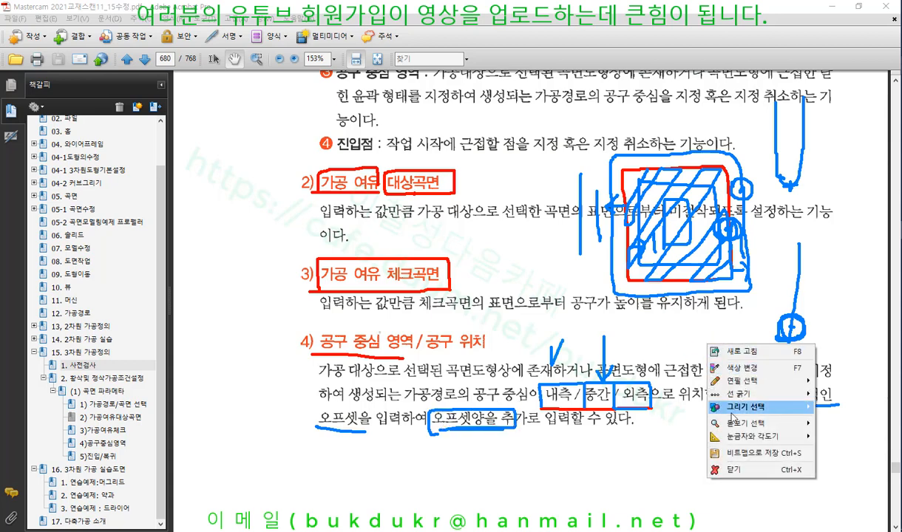
click(724, 451)
Go to section 5) 진입/복귀 on page 681 and mark its heading with a blue underline and small strokes
scroll(581, 326, down, 8)
scroll(582, 327, down, 10)
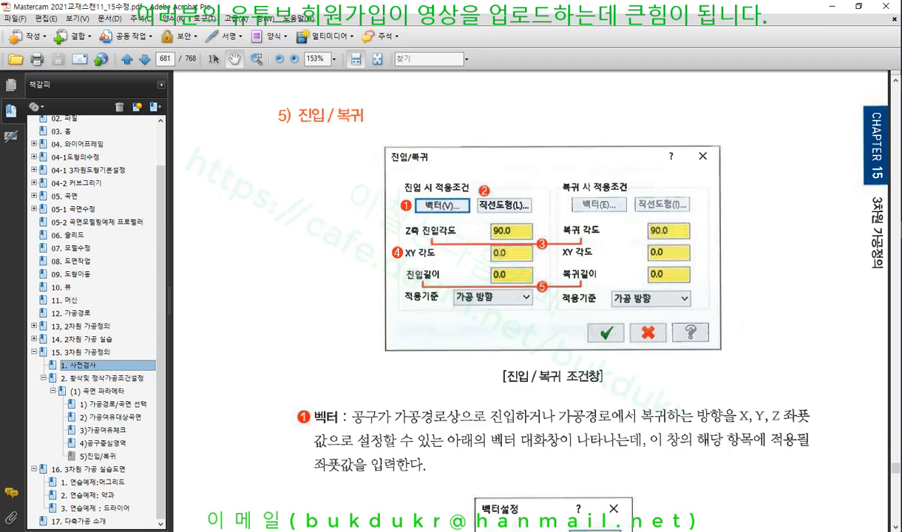
click(899, 93)
drag(281, 134, 387, 129)
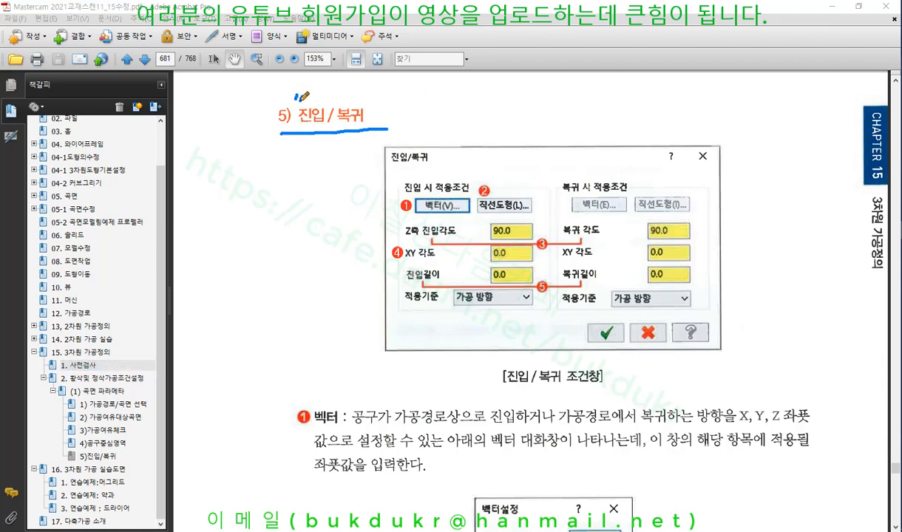
drag(385, 125, 384, 134)
Draw a blue rectangle with curved entry and exit paths at its lower-left corner, and box the heading 5) 진입/복귀
mouse_move(278, 231)
mouse_down()
mouse_move(278, 304)
mouse_move(328, 304)
mouse_up()
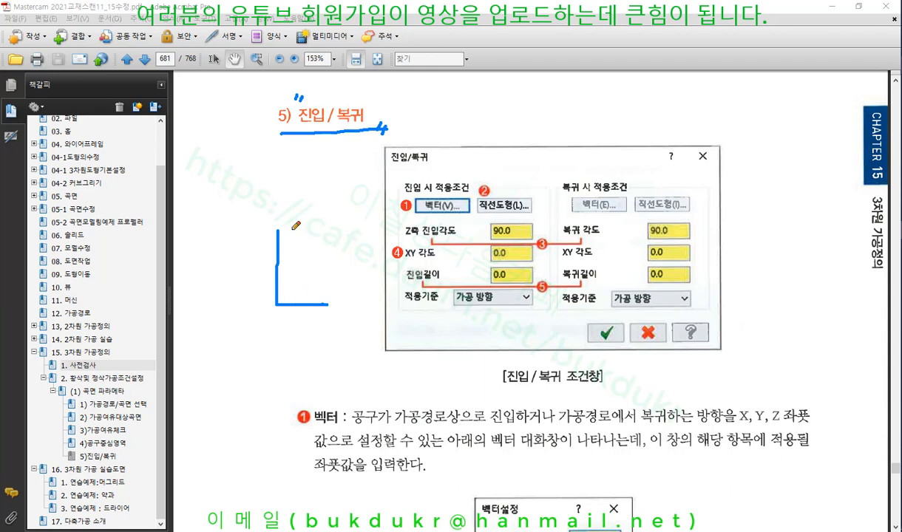
mouse_move(278, 227)
mouse_down()
mouse_move(336, 237)
mouse_move(333, 303)
mouse_up()
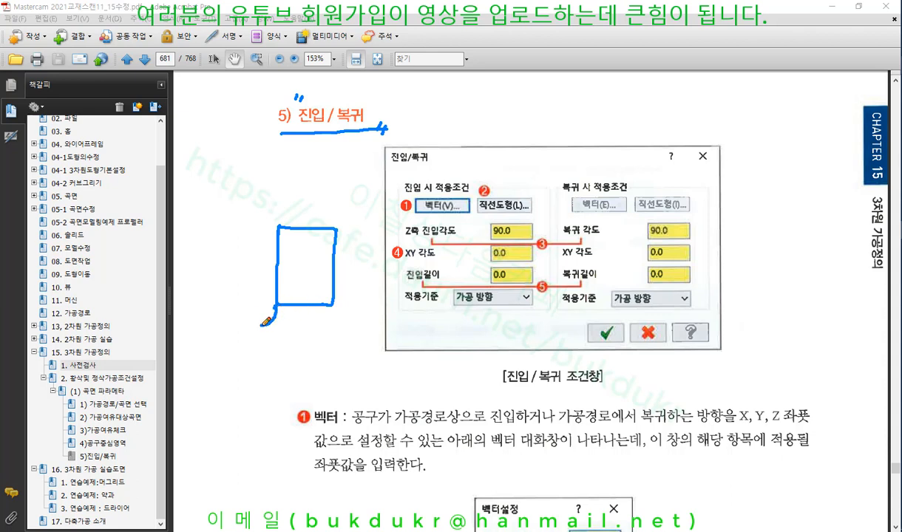
drag(262, 324, 237, 327)
mouse_move(256, 315)
mouse_down()
mouse_move(250, 332)
mouse_move(263, 321)
mouse_move(259, 312)
mouse_move(260, 354)
mouse_up()
mouse_move(278, 134)
mouse_down()
mouse_move(280, 109)
mouse_move(384, 98)
mouse_move(383, 131)
mouse_up()
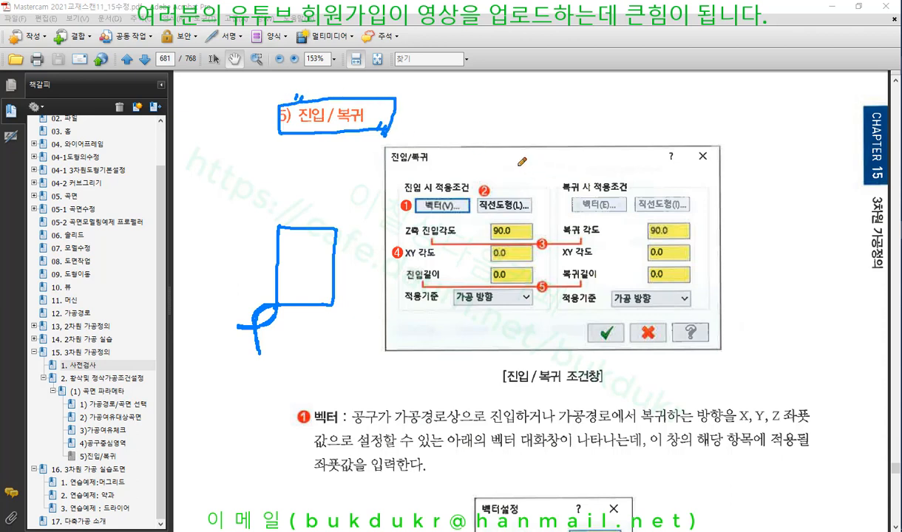
Sketch a dome arc above the 진입/복귀 dialog figure with vertical tool lines, layered cutting passes and a marked contact point
mouse_move(456, 189)
mouse_down()
mouse_move(512, 104)
mouse_move(732, 144)
mouse_move(780, 204)
mouse_up()
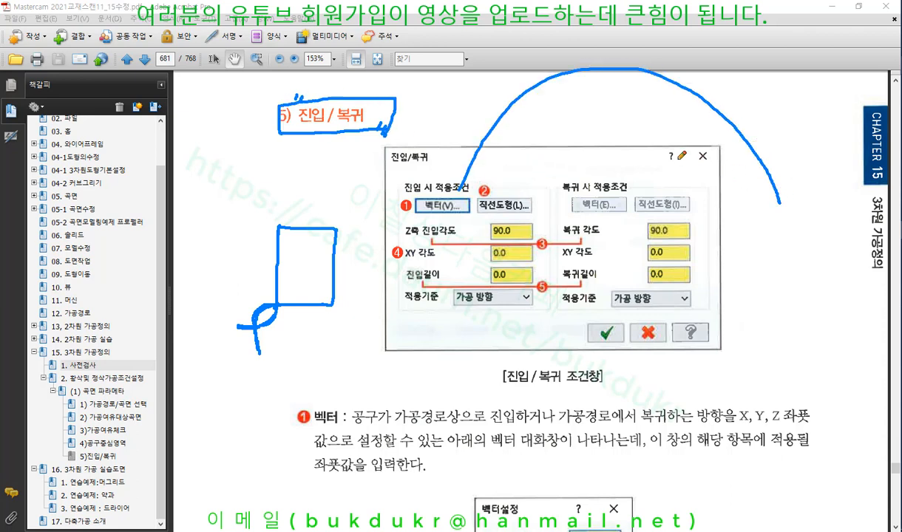
drag(716, 16, 717, 104)
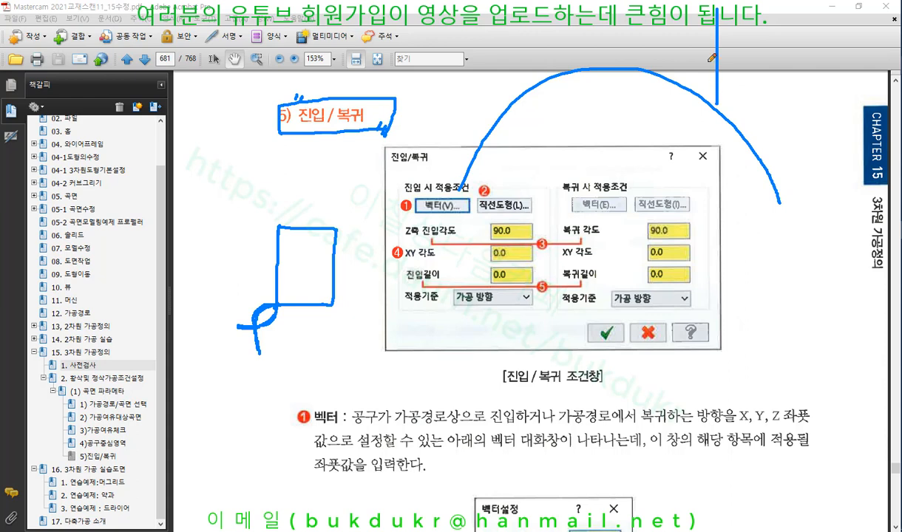
mouse_move(708, 35)
mouse_down()
mouse_move(719, 102)
mouse_move(722, 22)
mouse_move(719, 102)
mouse_move(608, 86)
mouse_move(513, 105)
mouse_move(516, 14)
mouse_up()
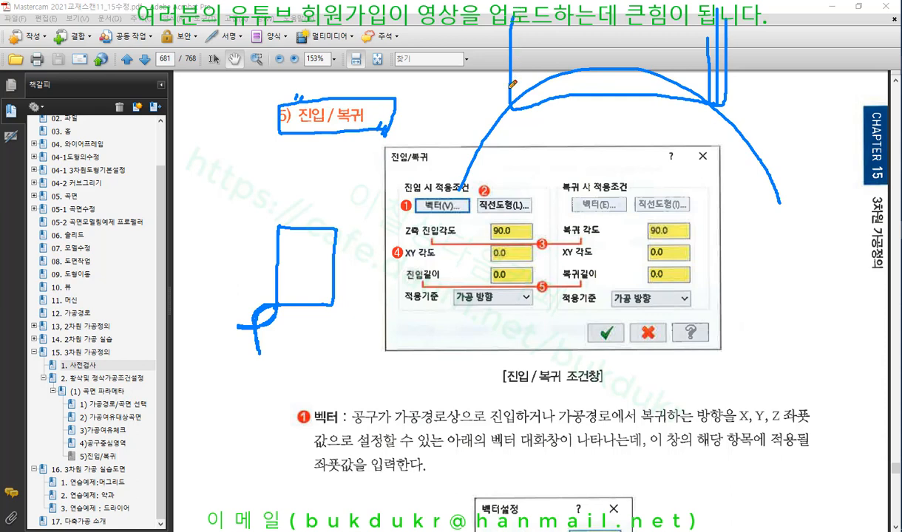
mouse_move(512, 85)
mouse_down()
mouse_move(578, 54)
mouse_move(621, 52)
mouse_move(503, 44)
mouse_move(688, 49)
mouse_move(683, 1)
mouse_up()
mouse_move(712, 98)
mouse_down()
mouse_move(708, 106)
mouse_move(714, 100)
mouse_up()
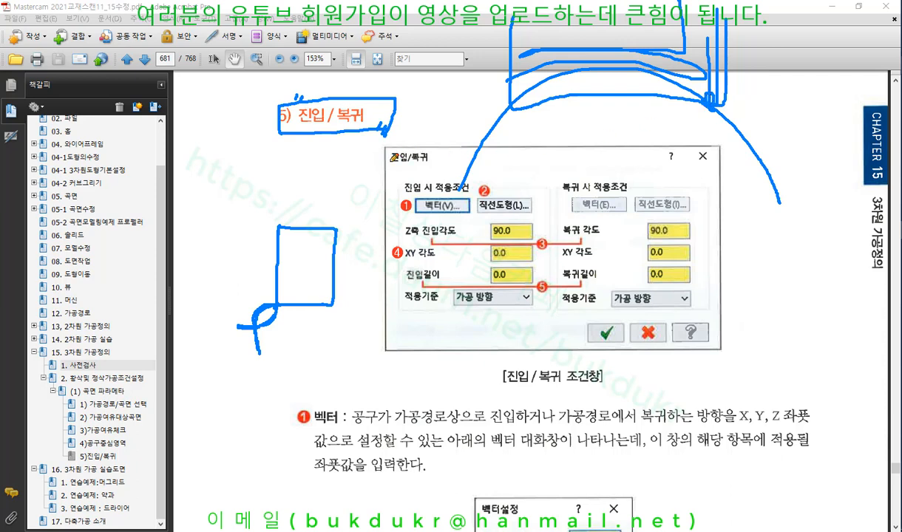
Underline and arch over the figure's title 진입/복귀, add a stroke from the dome's contact point, and close the drawing overlay
drag(389, 159, 437, 157)
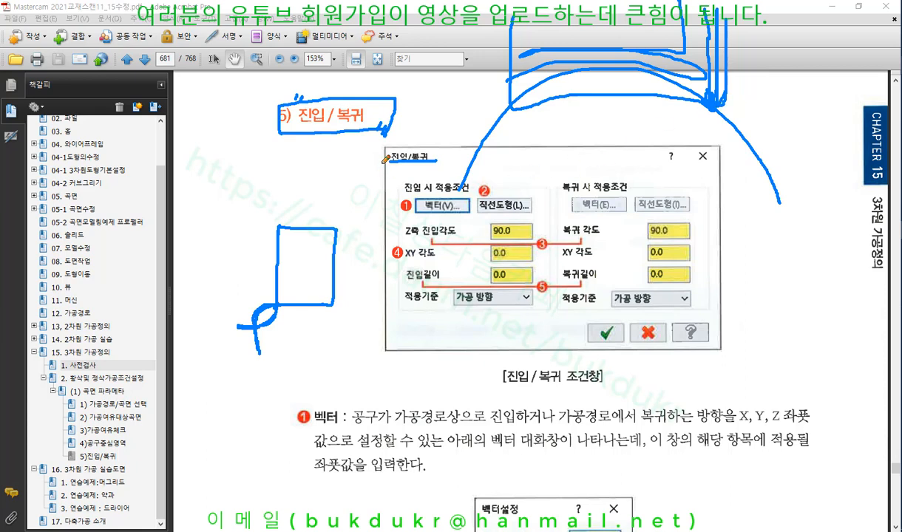
mouse_move(383, 161)
mouse_down()
mouse_move(419, 143)
mouse_move(431, 158)
mouse_move(378, 159)
mouse_up()
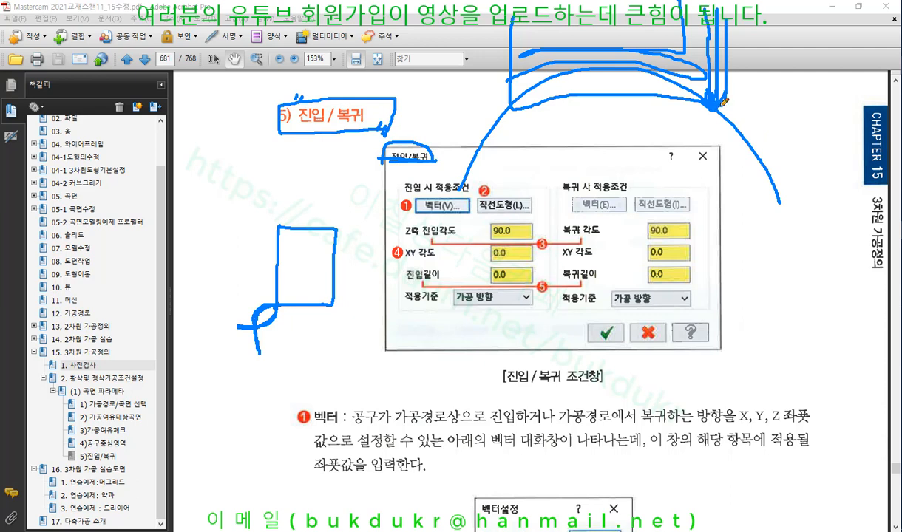
drag(716, 105, 780, 73)
right_click(722, 173)
click(782, 311)
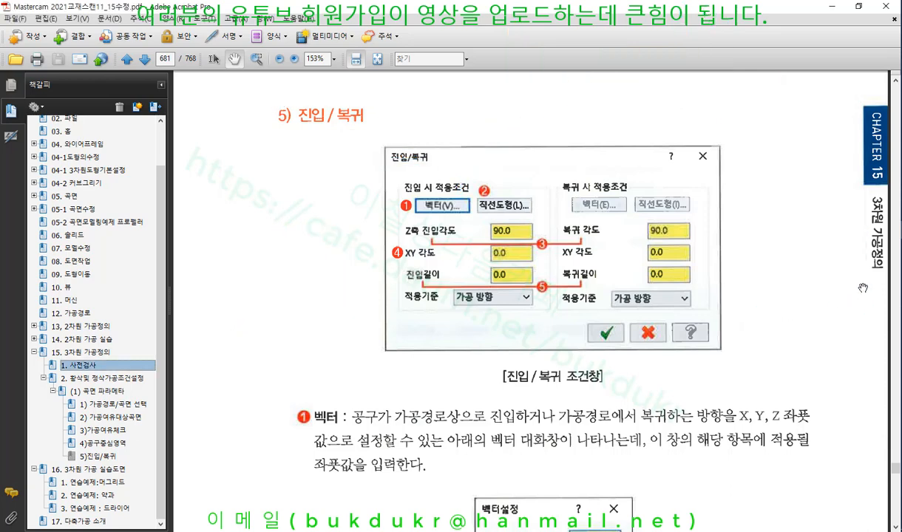
Switch to Mastercam and create a solid sphere centred on the origin with a radius of 50
click(832, 6)
scroll(560, 240, down, 2)
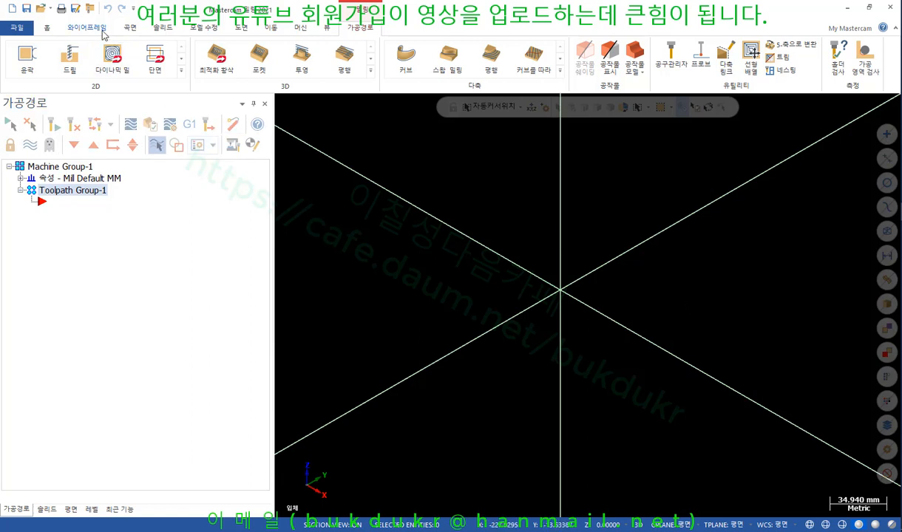
click(164, 28)
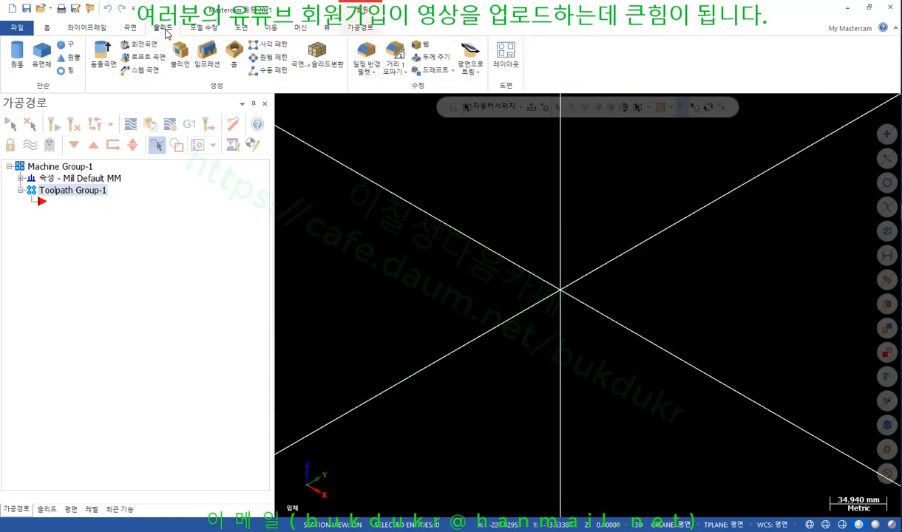
click(68, 45)
scroll(702, 380, down, 1)
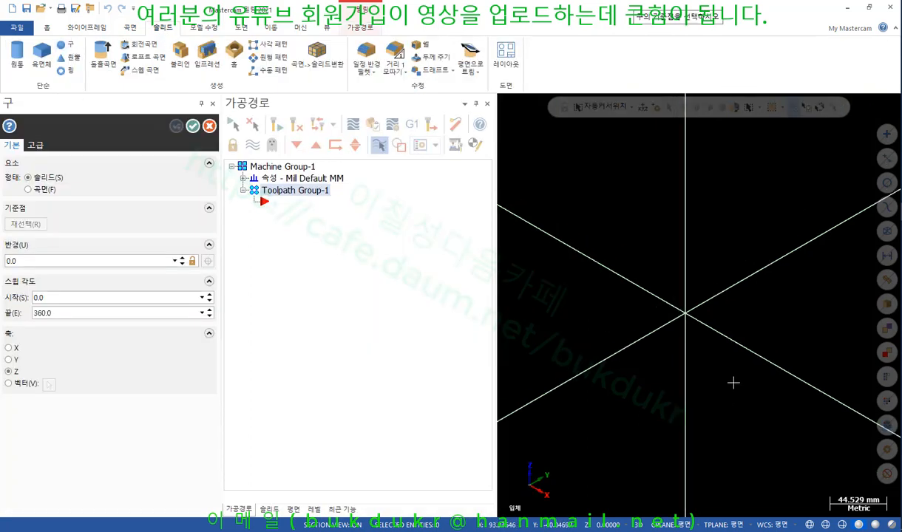
click(688, 319)
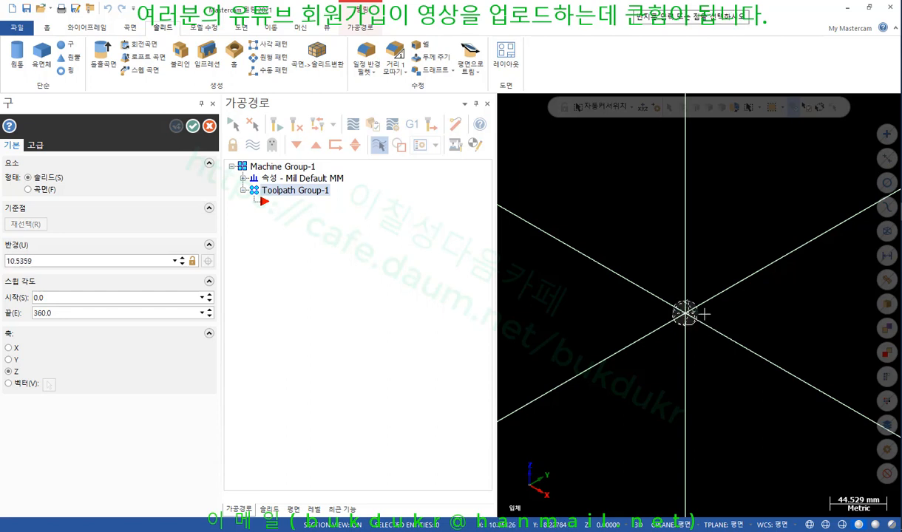
click(774, 315)
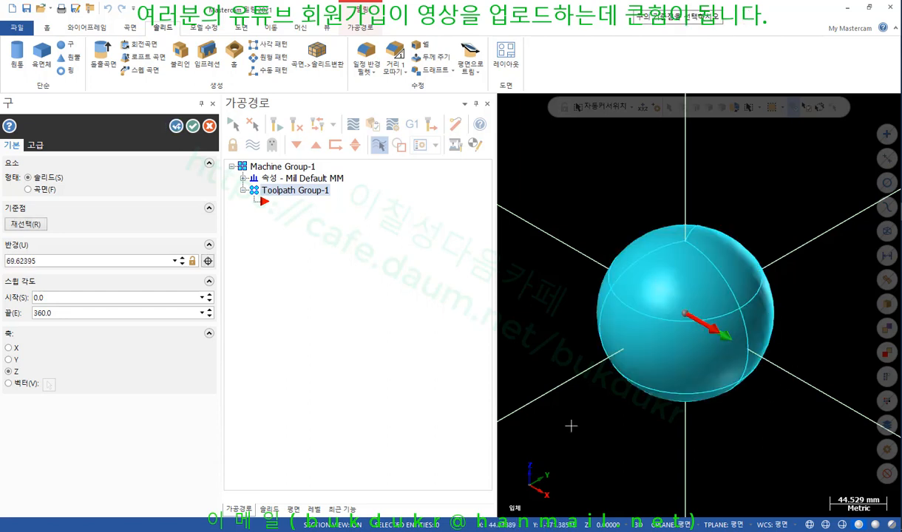
double_click(65, 262)
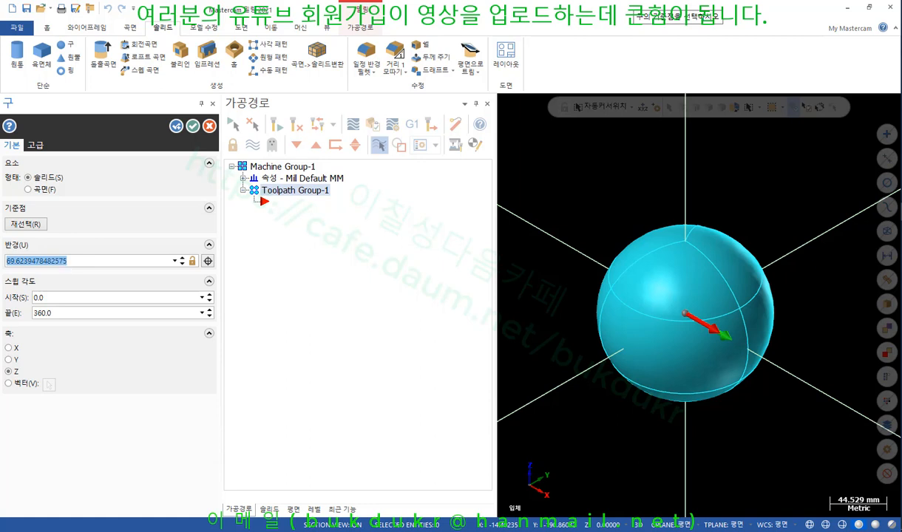
text(50)
key(Return)
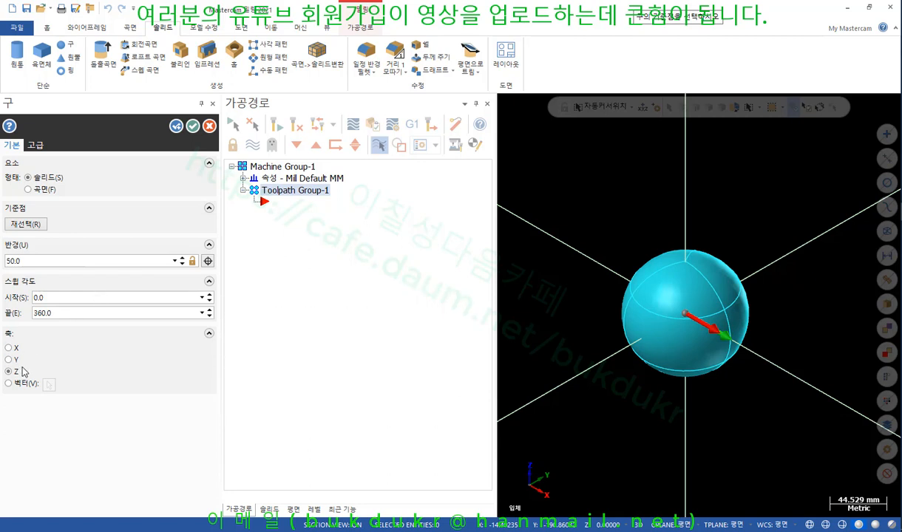
Turn the sphere into a hemisphere by using the X axis and a sweep end angle of 180, and accept it
click(9, 348)
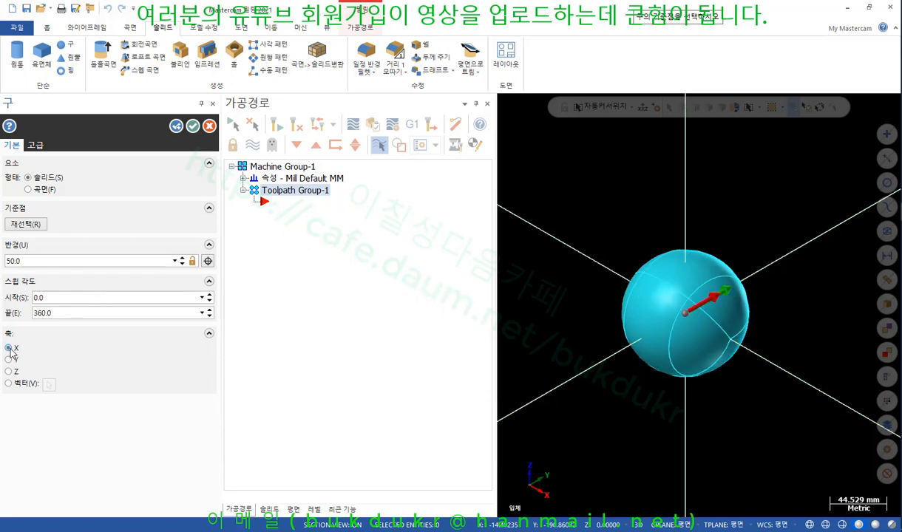
click(87, 315)
text(180)
key(Return)
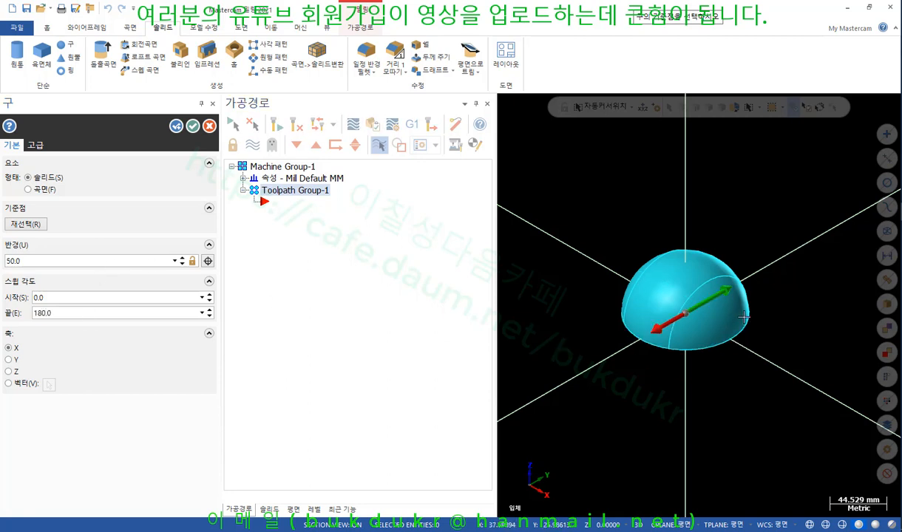
scroll(665, 207, up, 4)
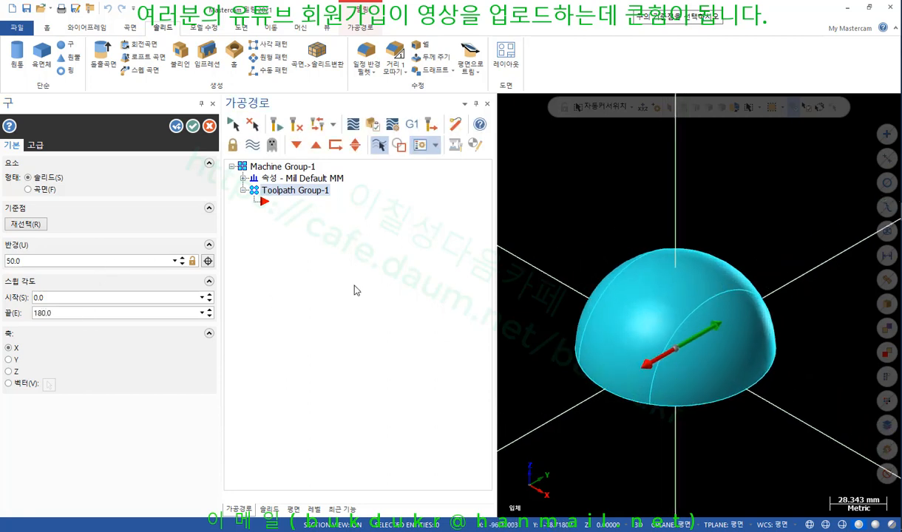
click(192, 126)
mouse_move(706, 228)
middle_down()
mouse_move(718, 264)
mouse_move(694, 300)
mouse_move(717, 290)
mouse_move(729, 153)
mouse_move(711, 239)
middle_up()
scroll(643, 236, down, 2)
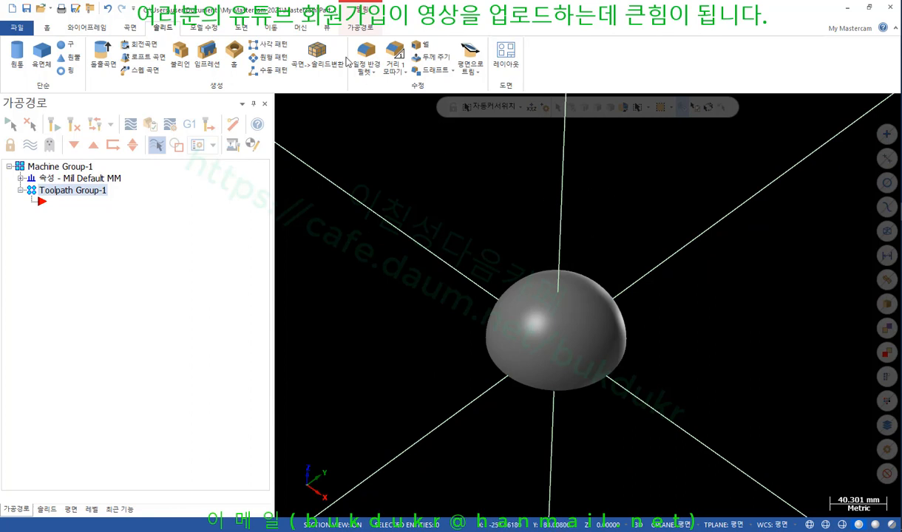
Display the hemisphere as translucent (반투명) and switch to the top view (평면)
click(319, 30)
click(390, 45)
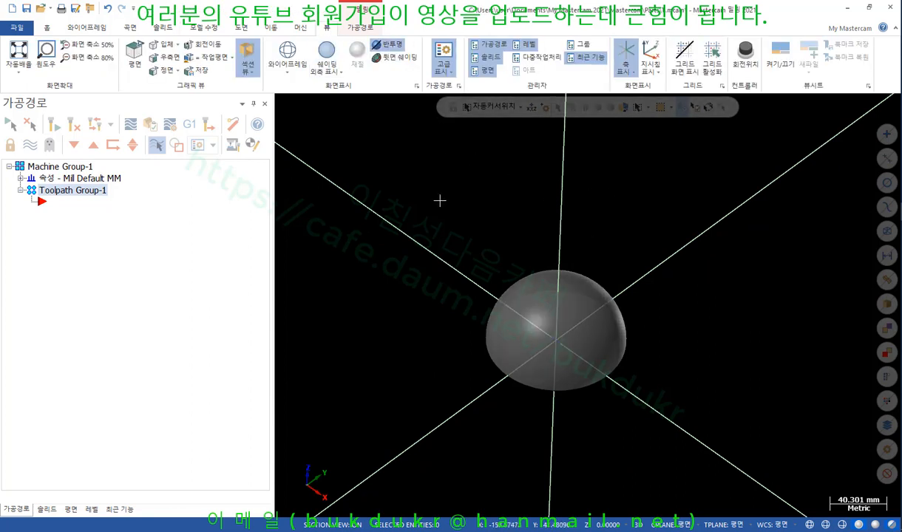
right_click(371, 173)
click(413, 247)
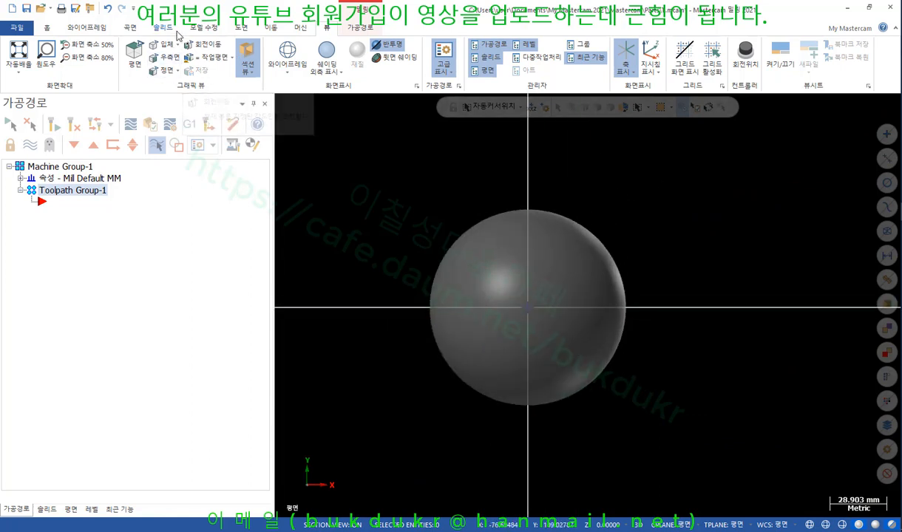
Draw a 40 mm diameter circle centred on the origin in the top view
click(88, 29)
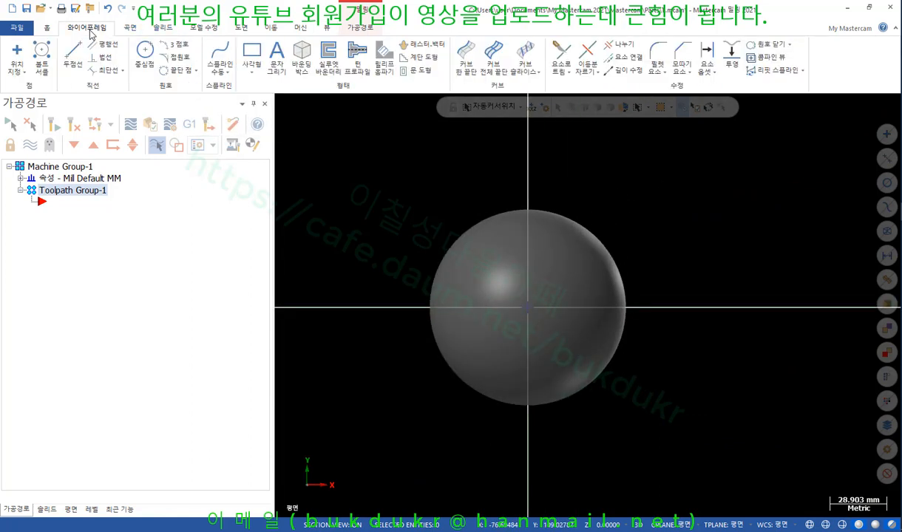
click(145, 53)
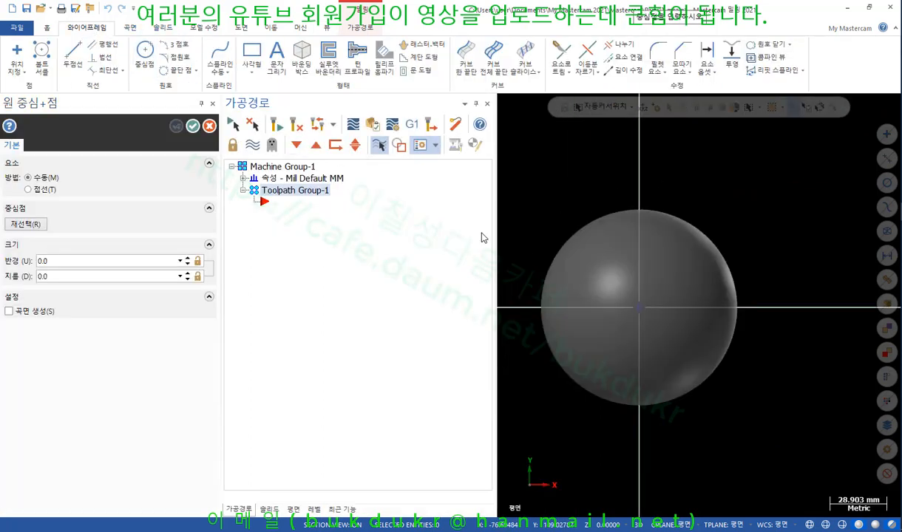
click(667, 286)
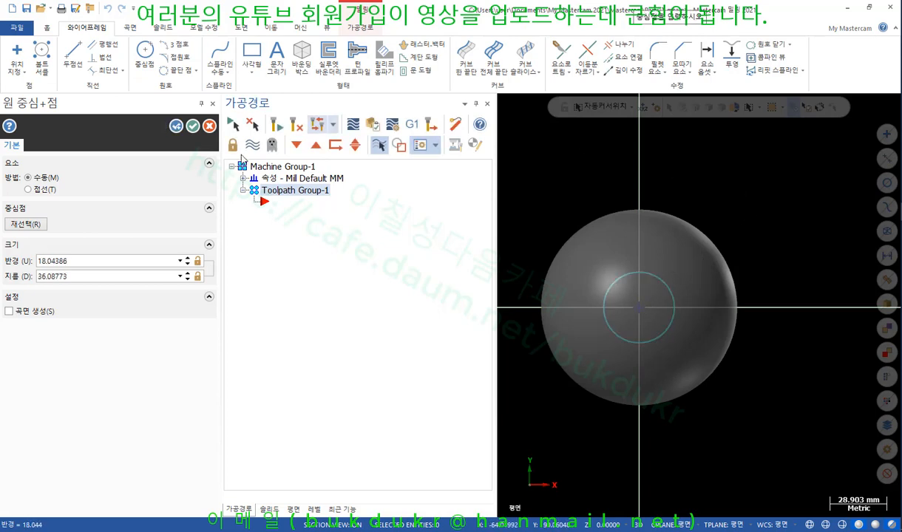
click(84, 276)
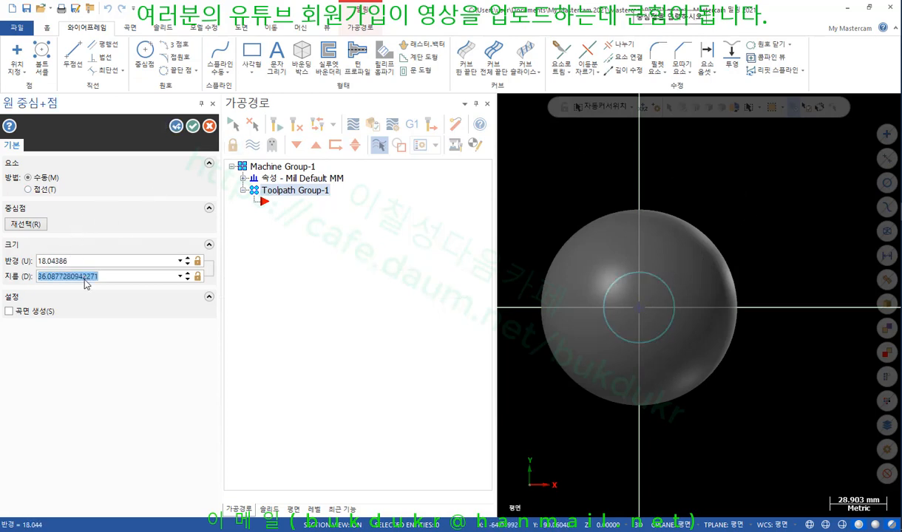
text(4)
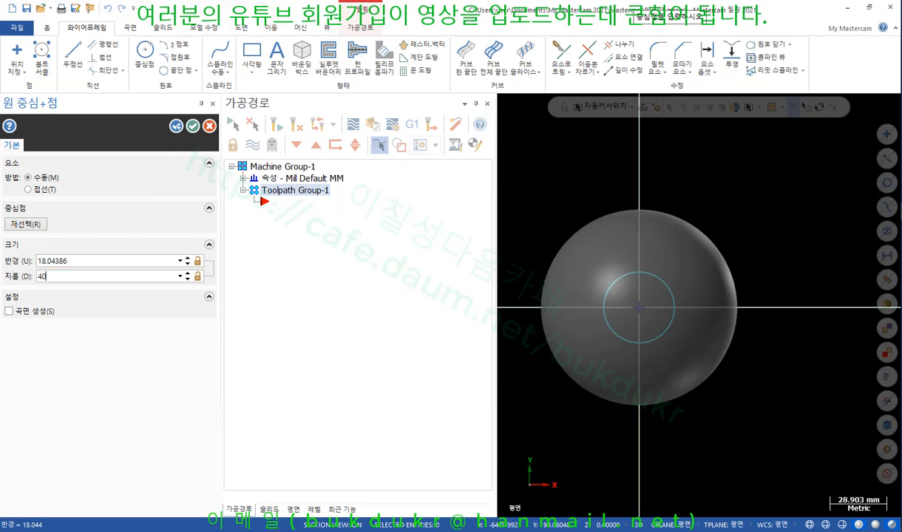
text(0)
key(Return)
click(192, 125)
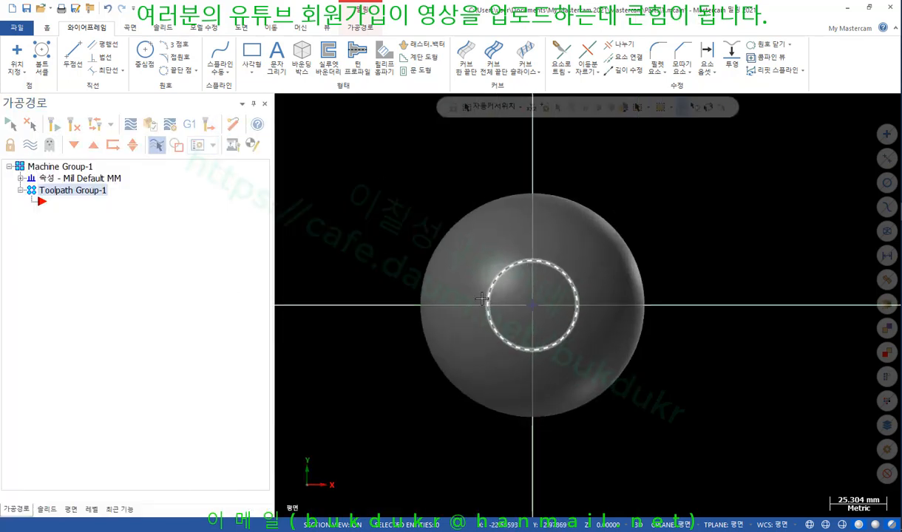
Extrude the 40 mm circle upward through the hemisphere as a separate solid body about 71 mm tall
middle_drag(460, 284, 527, 347)
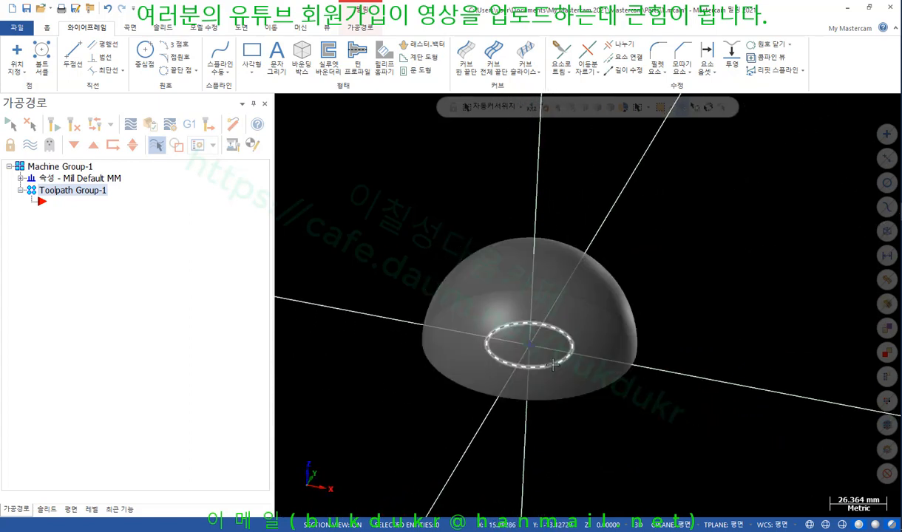
click(553, 364)
scroll(655, 267, down, 2)
middle_drag(692, 201, 686, 206)
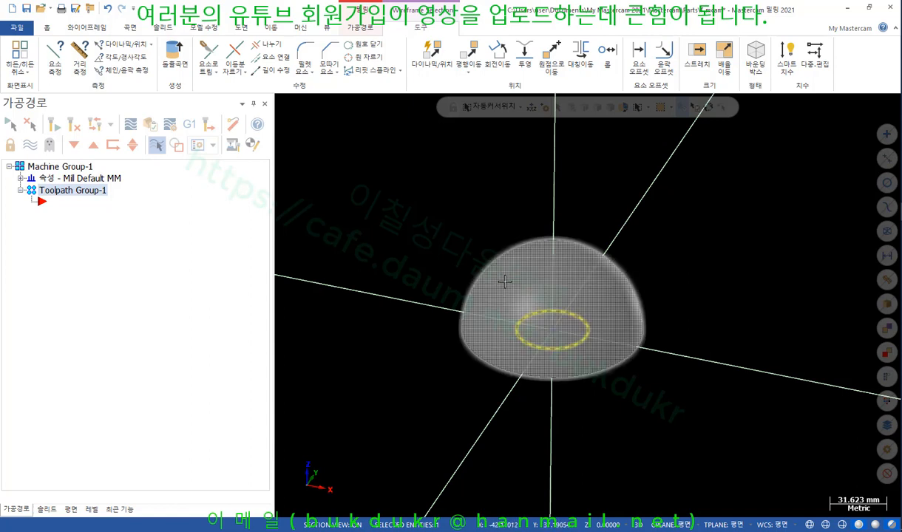
scroll(607, 222, up, 2)
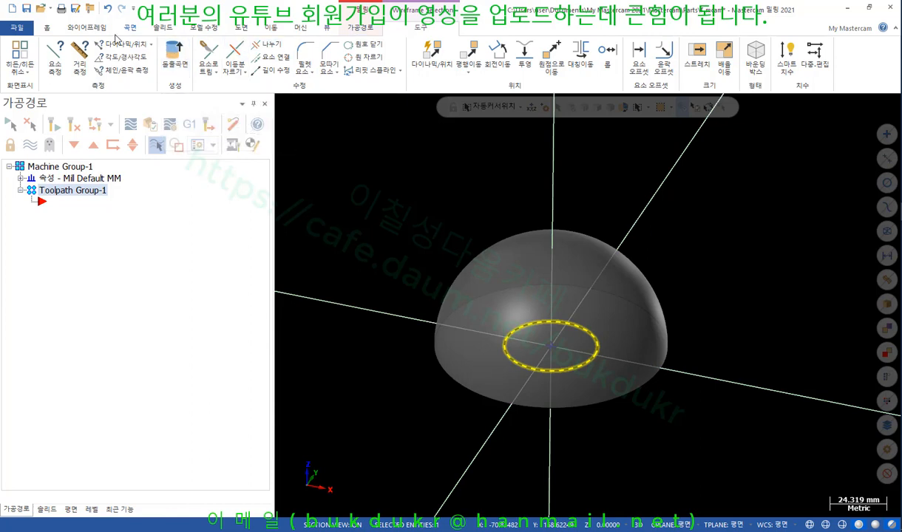
click(166, 27)
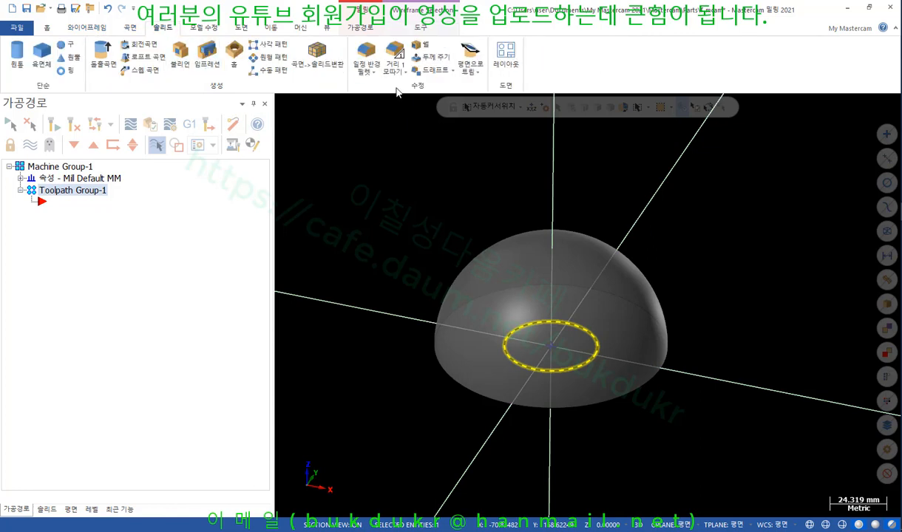
click(470, 68)
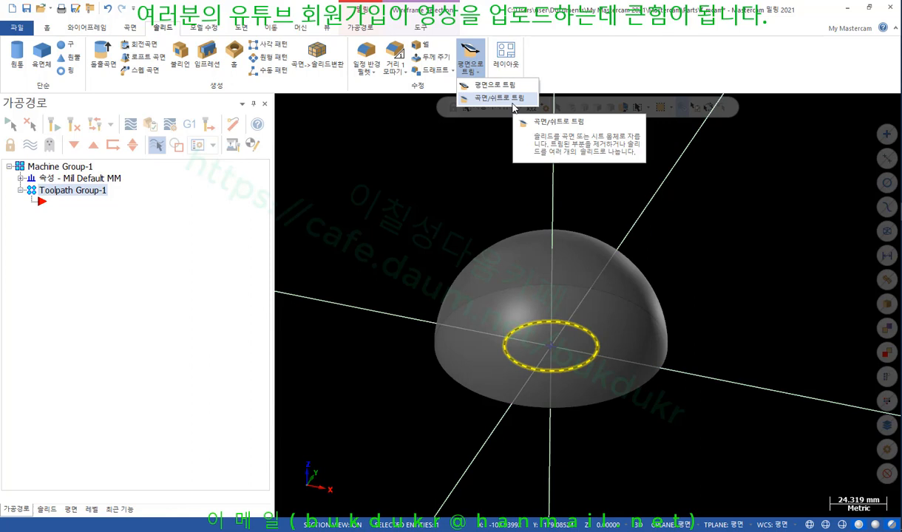
click(389, 182)
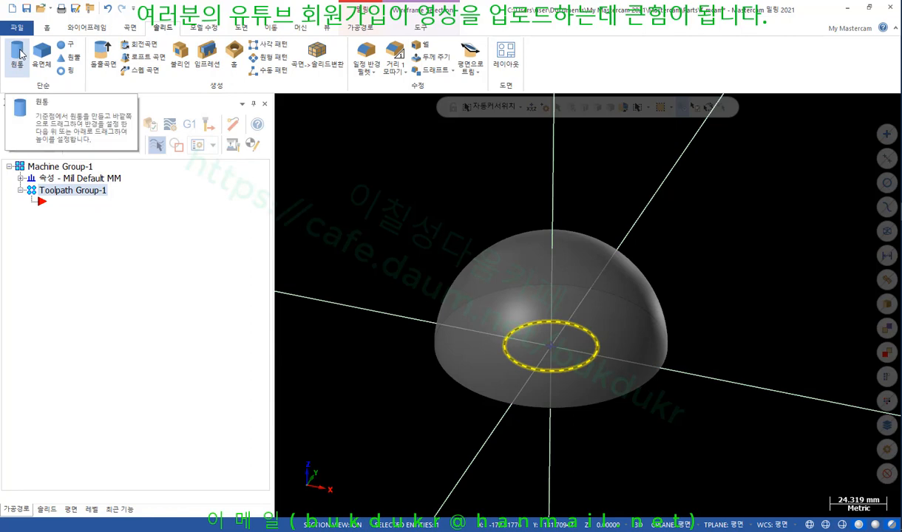
click(102, 53)
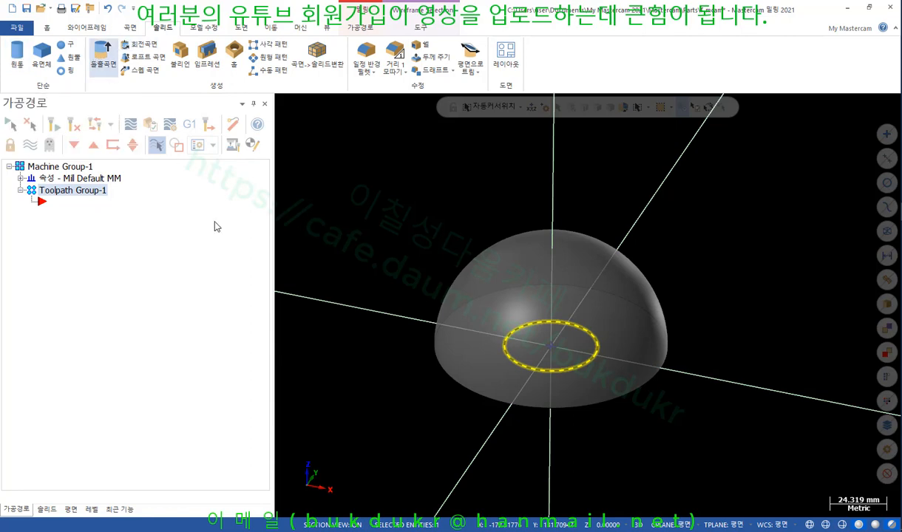
click(617, 348)
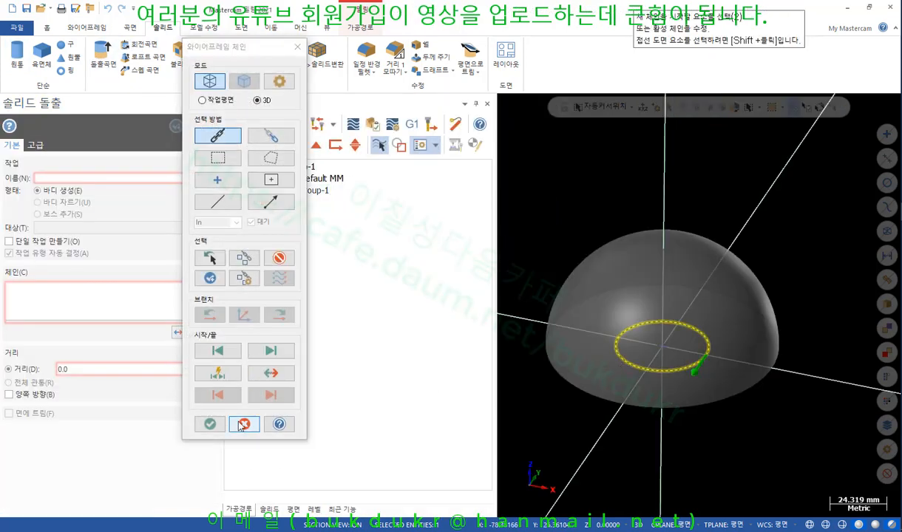
click(210, 424)
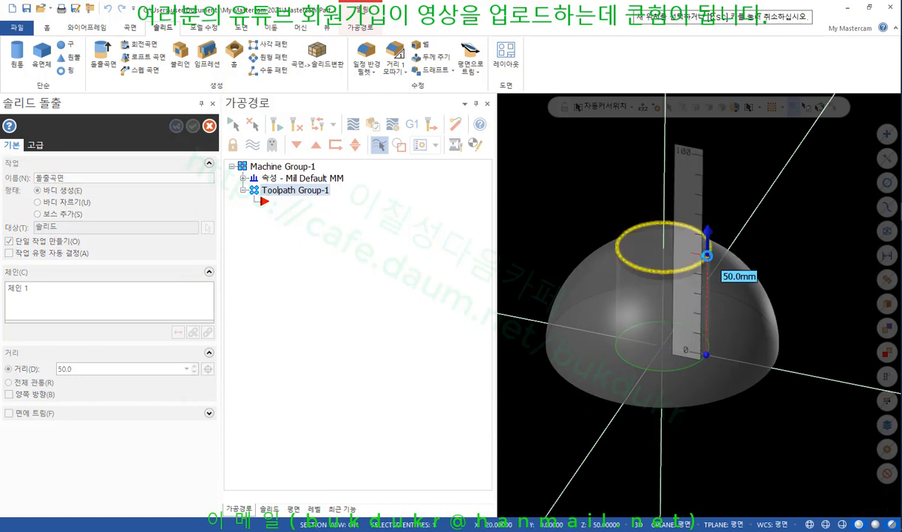
drag(711, 242, 709, 194)
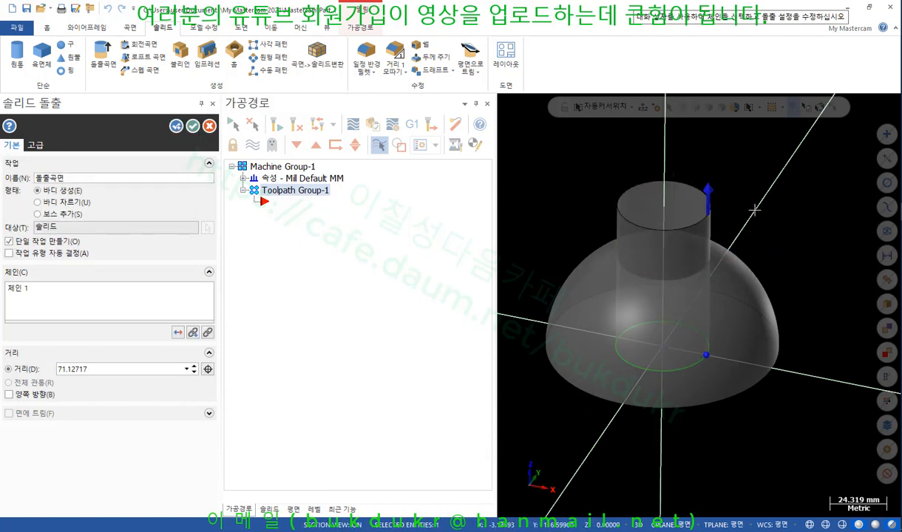
click(192, 126)
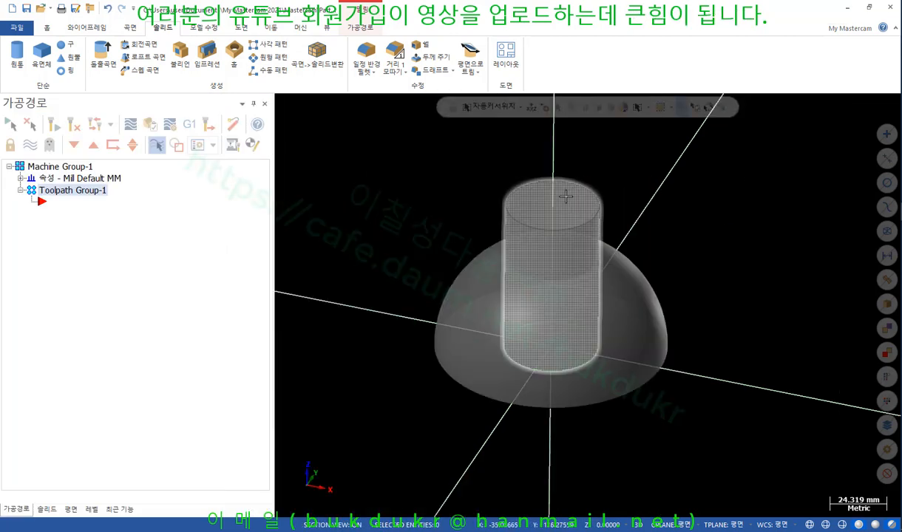
Change the colour of the extruded cylinder to blue
click(595, 198)
right_click(375, 156)
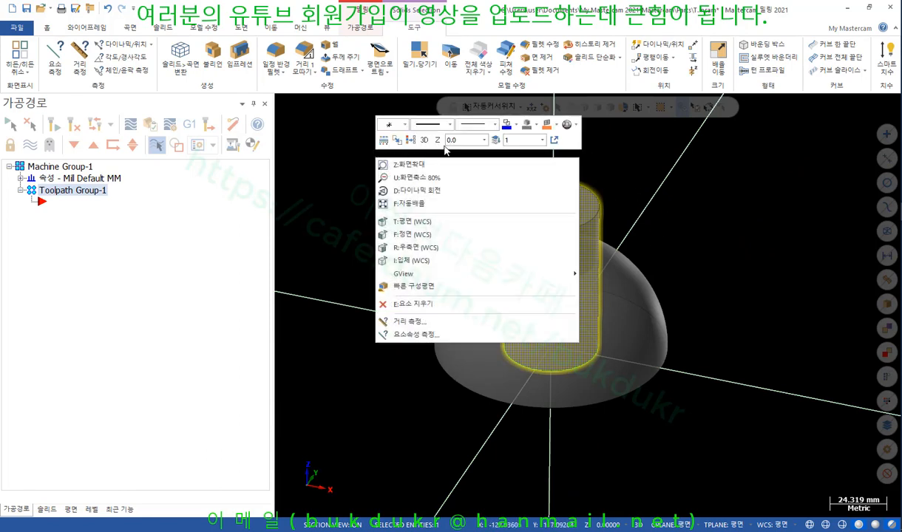
click(508, 126)
scroll(705, 218, down, 2)
mouse_move(704, 217)
middle_down()
mouse_move(696, 181)
mouse_move(702, 208)
mouse_move(672, 189)
middle_up()
scroll(678, 204, up, 3)
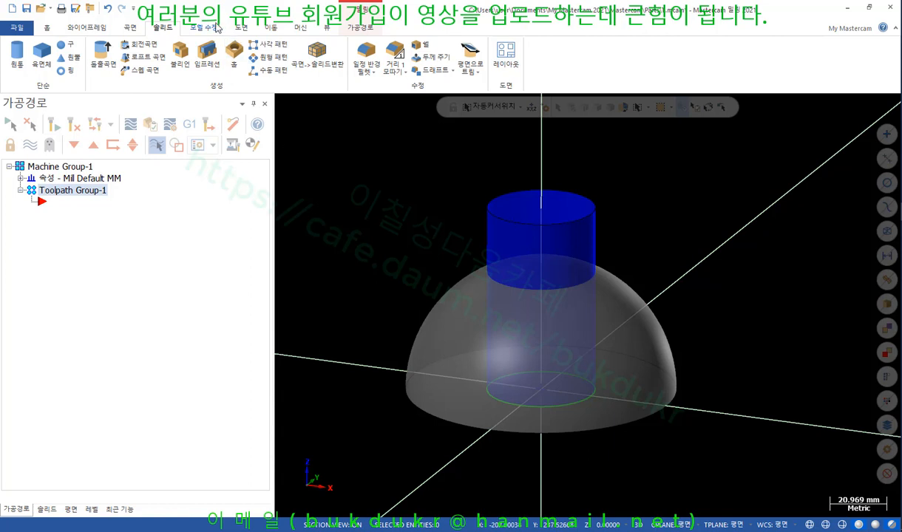
Boolean-remove (제거) the blue cylinder from the hemisphere as a non-associative operation (연결 관리 안됨), keeping the original target and tool solids
click(180, 55)
click(545, 338)
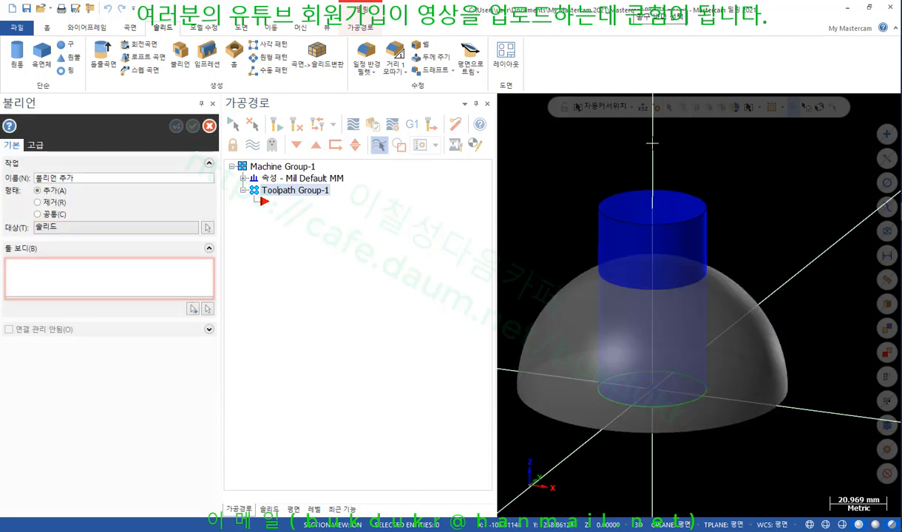
click(193, 309)
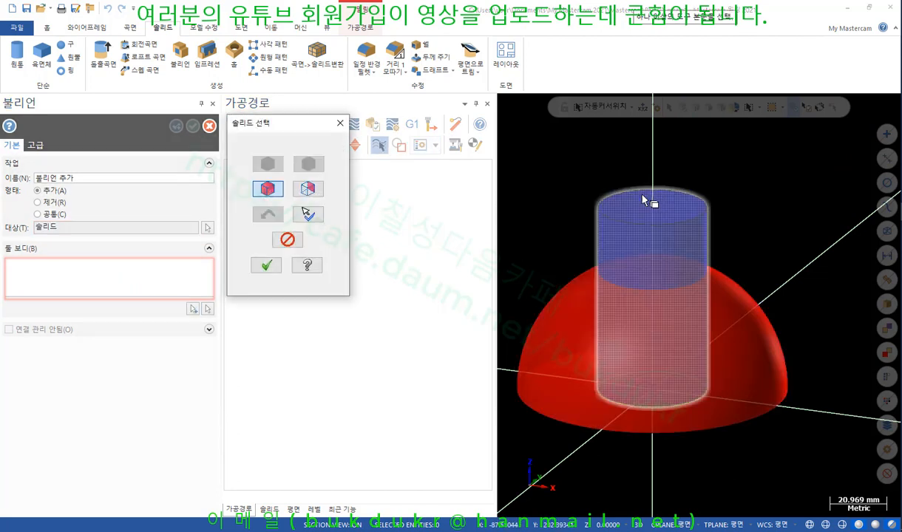
click(649, 222)
click(272, 263)
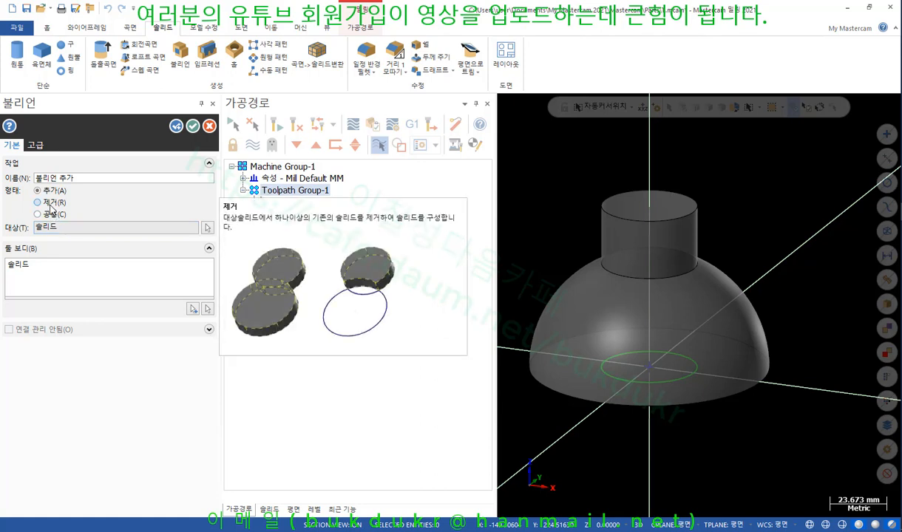
click(51, 208)
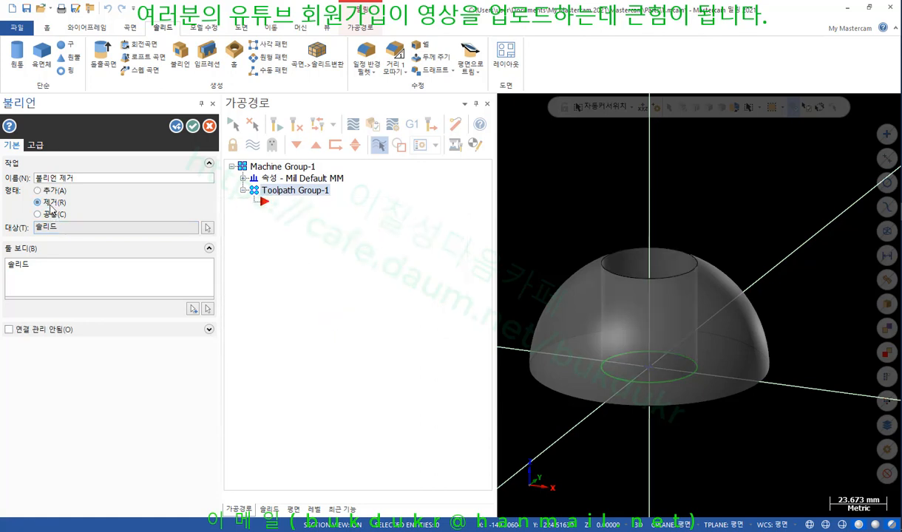
click(9, 328)
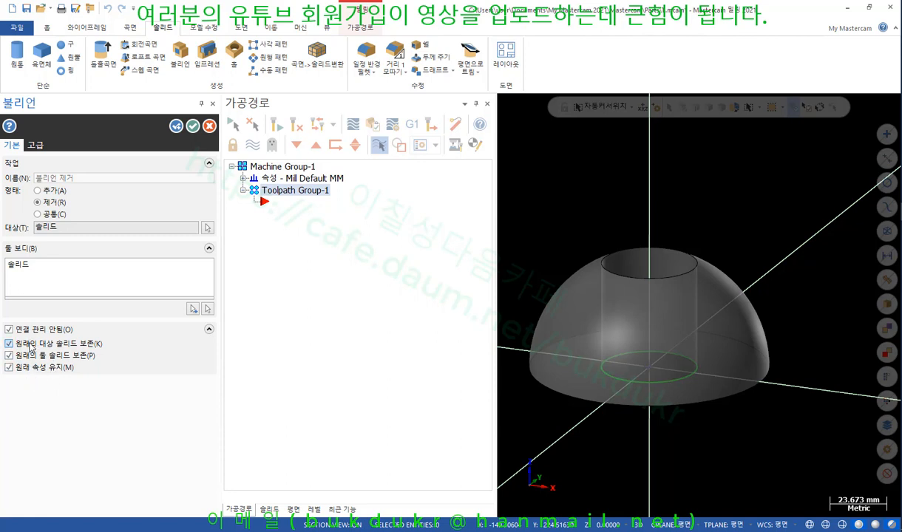
click(192, 127)
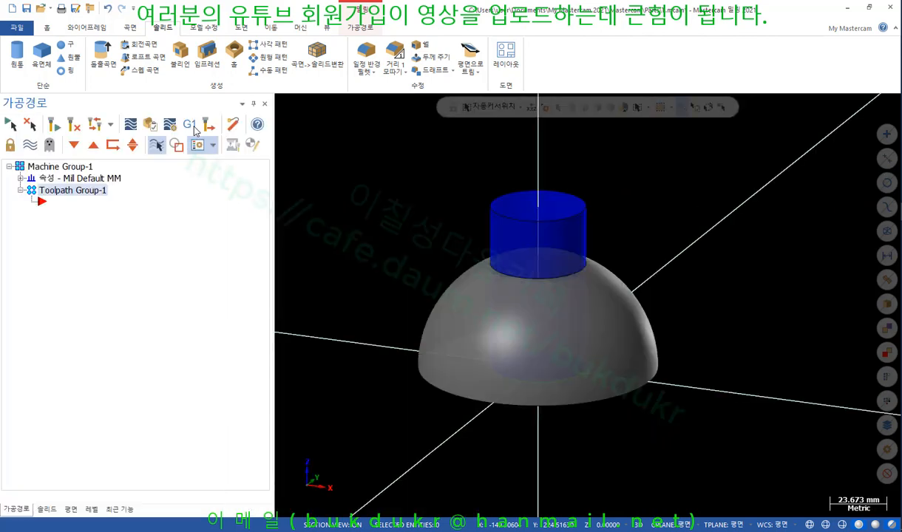
Try deleting the solid selected on the dome, check the remaining hemisphere, and undo the deletion
scroll(722, 276, down, 3)
click(646, 330)
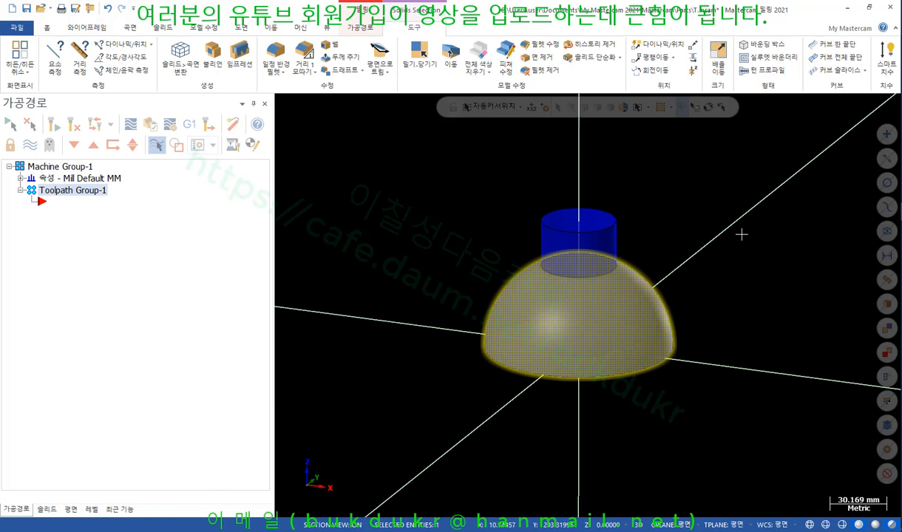
key(Delete)
middle_drag(682, 273, 687, 259)
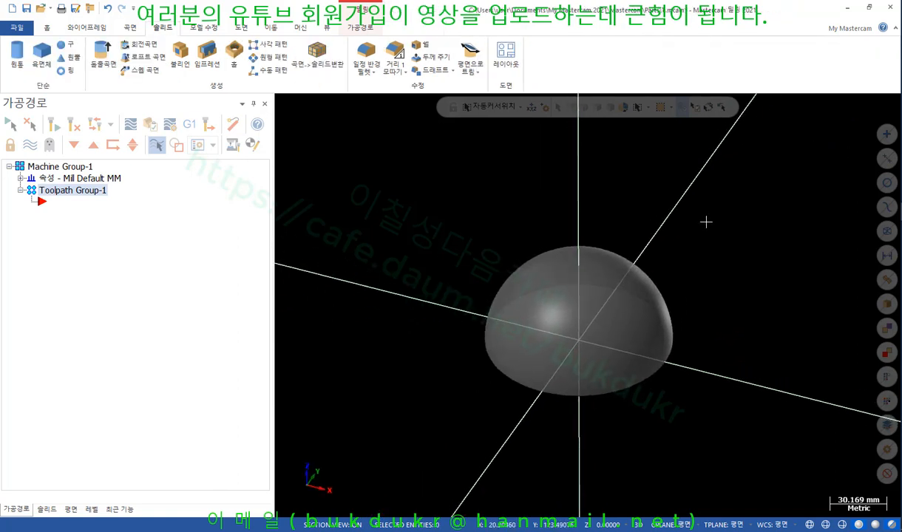
click(574, 364)
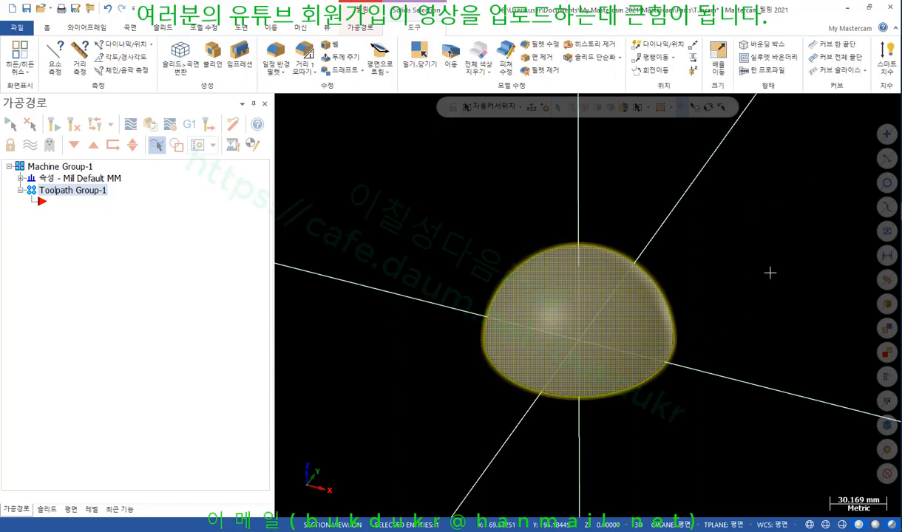
click(734, 259)
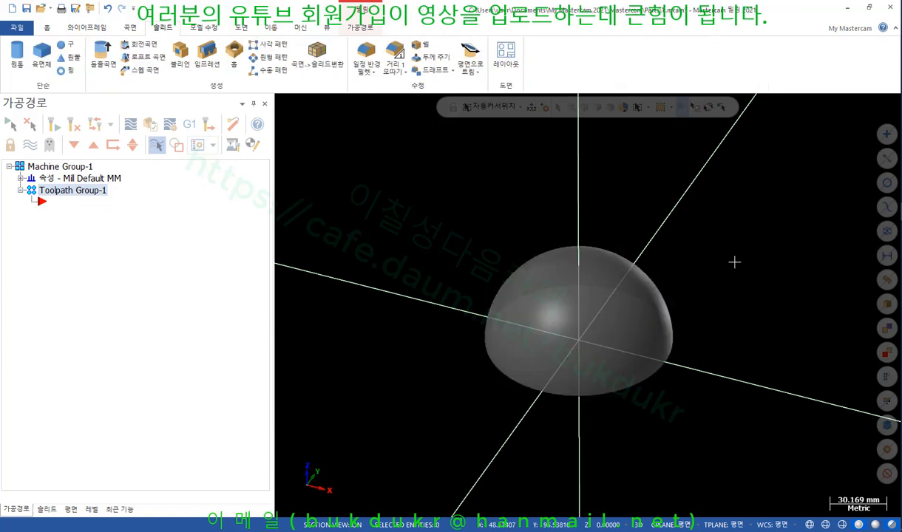
key(ctrl+z)
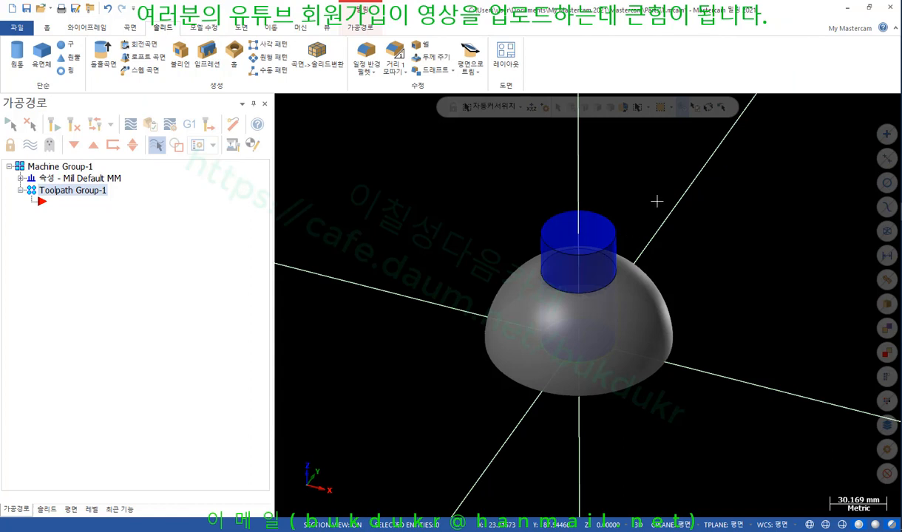
Check the cylinder and dome solids and remove the Boolean result, keeping the original hemisphere and the blue cylinder
scroll(584, 219, up, 3)
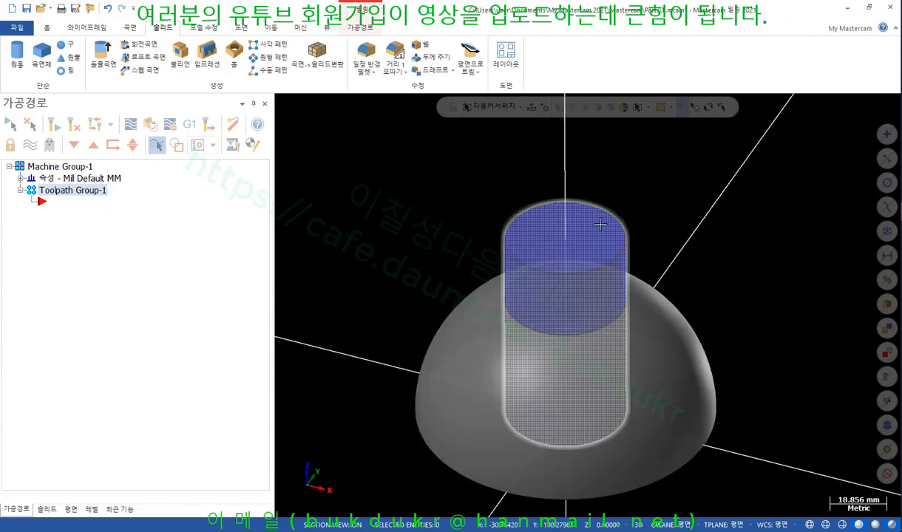
click(573, 215)
click(706, 420)
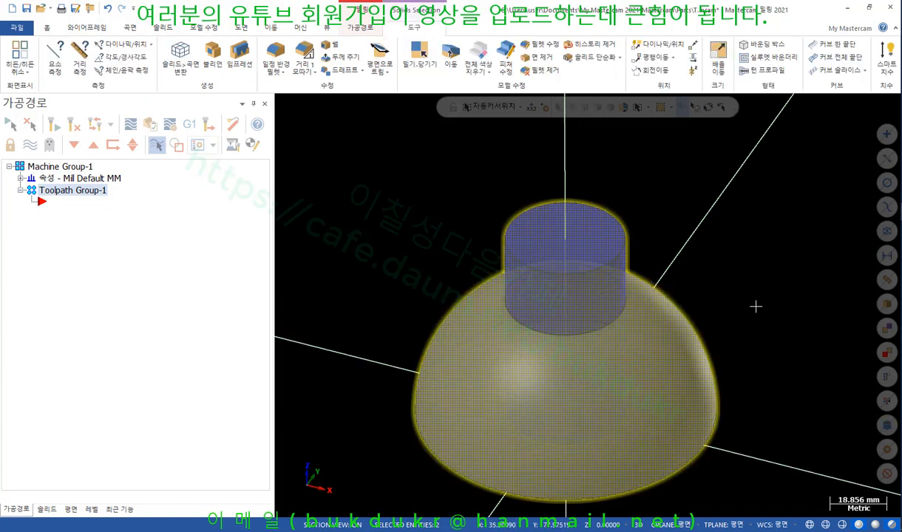
click(779, 228)
scroll(724, 196, down, 1)
mouse_move(724, 196)
middle_down()
mouse_move(712, 149)
mouse_move(709, 214)
mouse_move(723, 201)
mouse_move(719, 145)
mouse_move(711, 221)
middle_up()
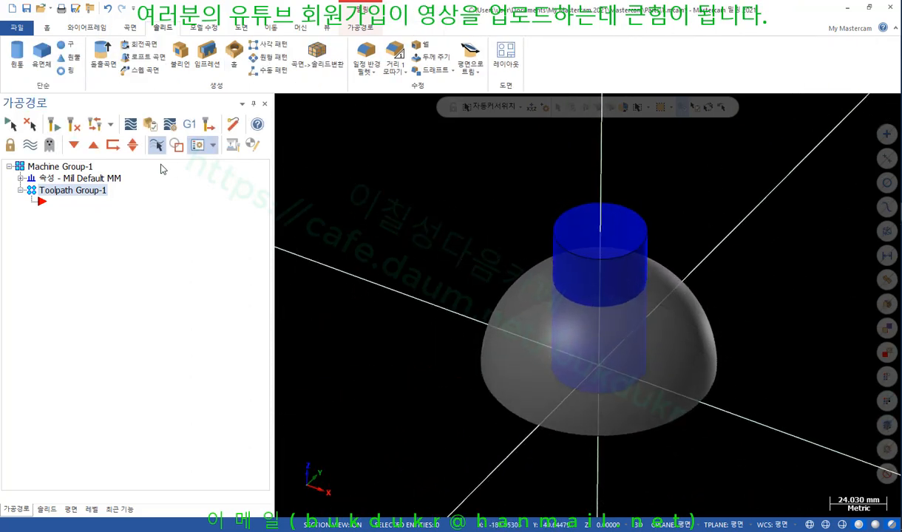
Boolean the hemisphere and blue cylinder into a non-associative common solid (공통), keeping both original solids, and delete the blue cylinder
click(179, 59)
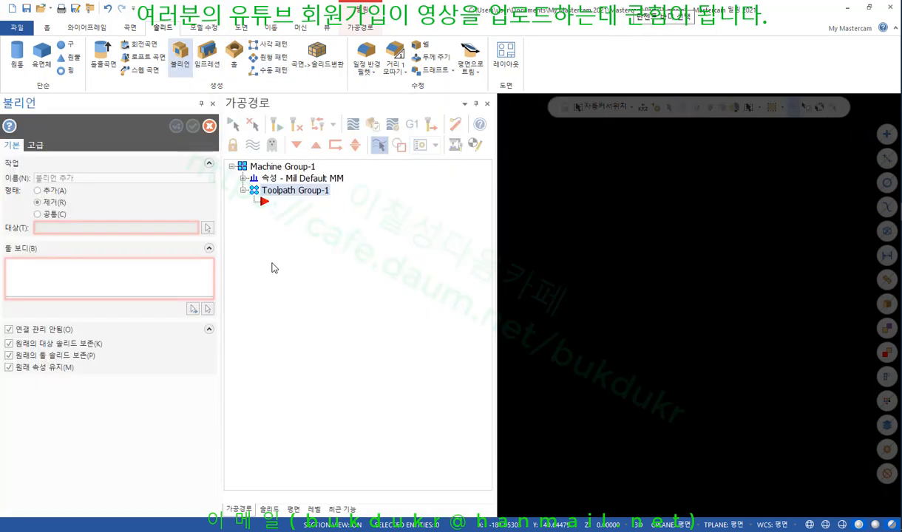
click(193, 309)
click(706, 229)
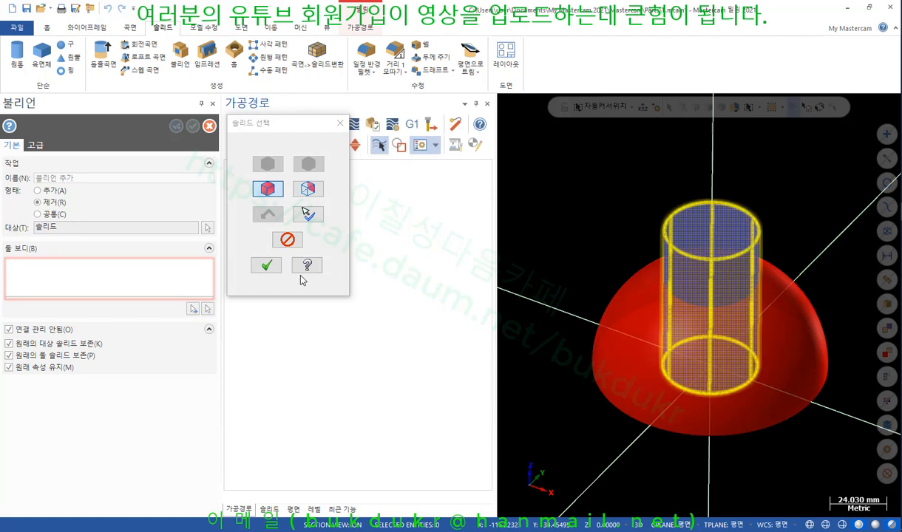
click(266, 265)
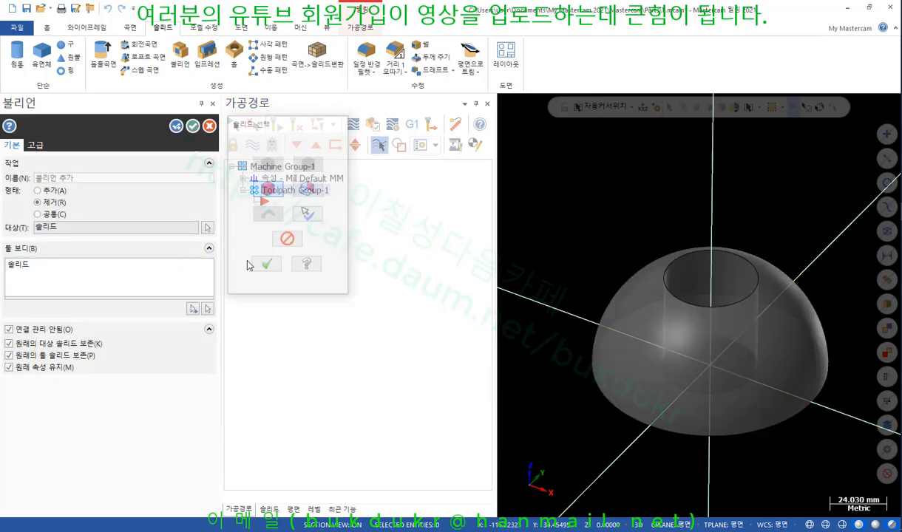
click(51, 214)
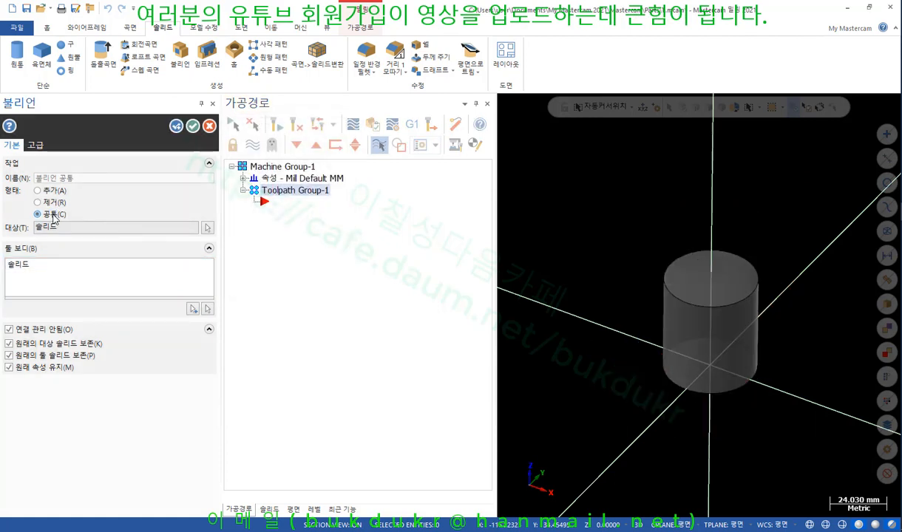
click(193, 126)
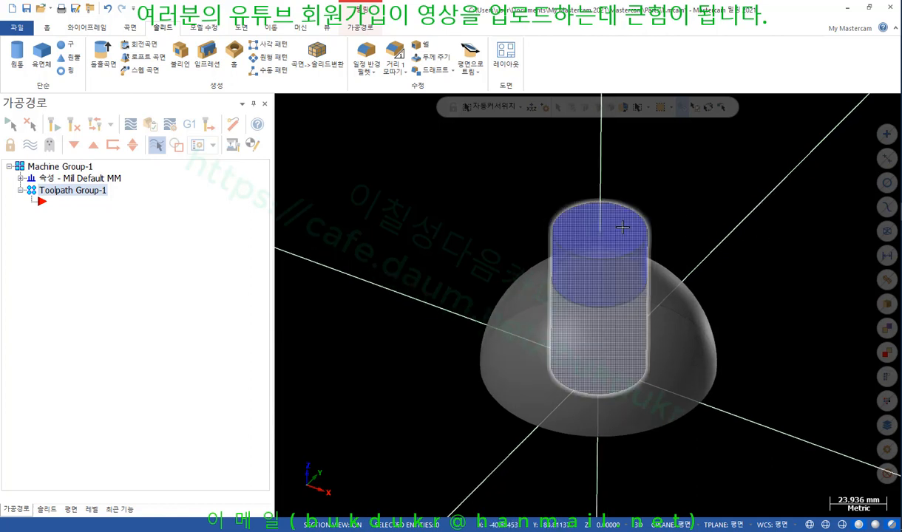
click(574, 228)
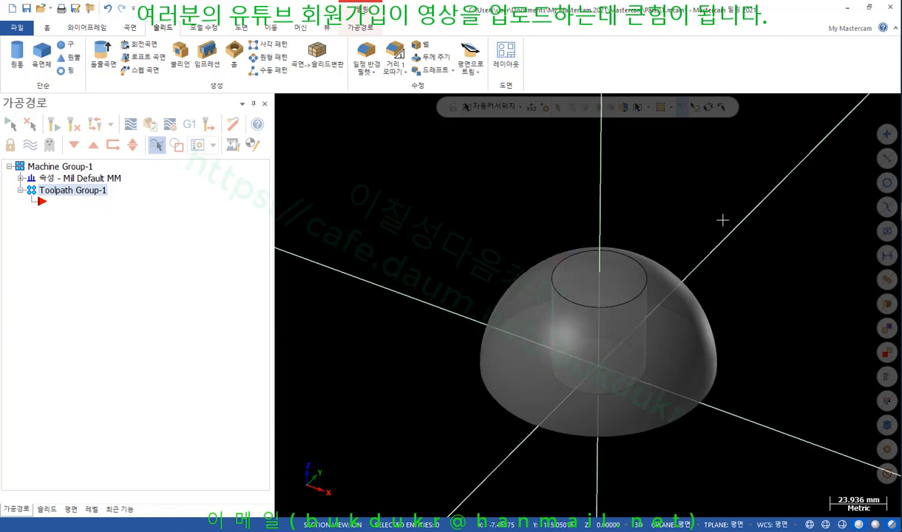
Try deleting the hemisphere to inspect the common solid inside it, undo the deletion, and clear the selection
scroll(723, 220, up, 3)
click(676, 390)
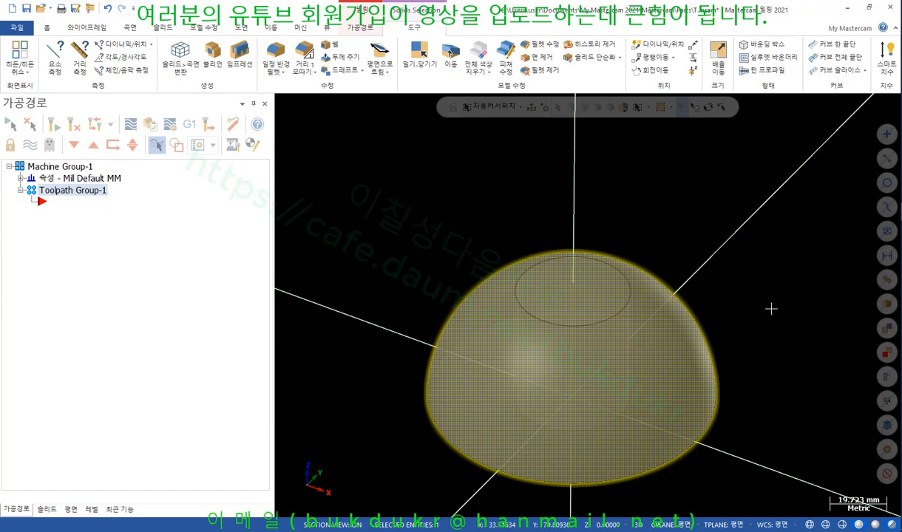
scroll(766, 286, down, 1)
key(Delete)
scroll(739, 281, up, 2)
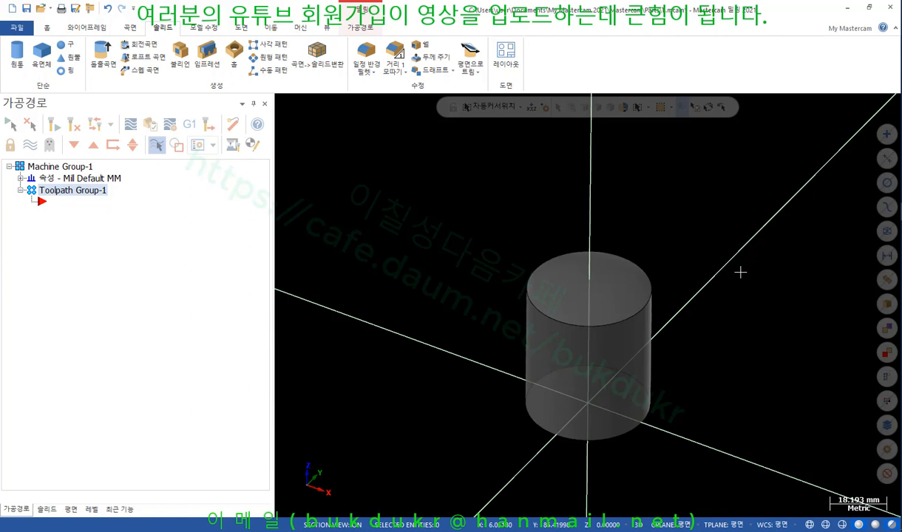
key(ctrl+z)
scroll(732, 226, down, 2)
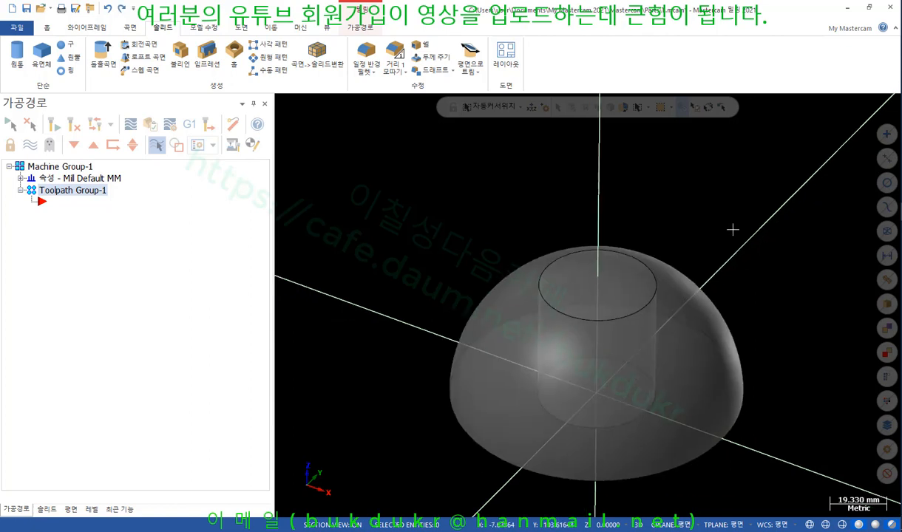
click(713, 362)
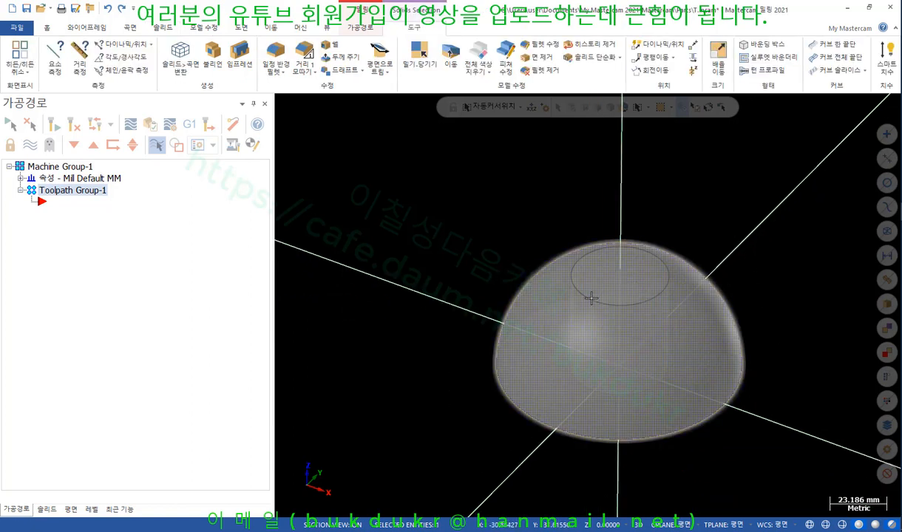
scroll(592, 298, up, 1)
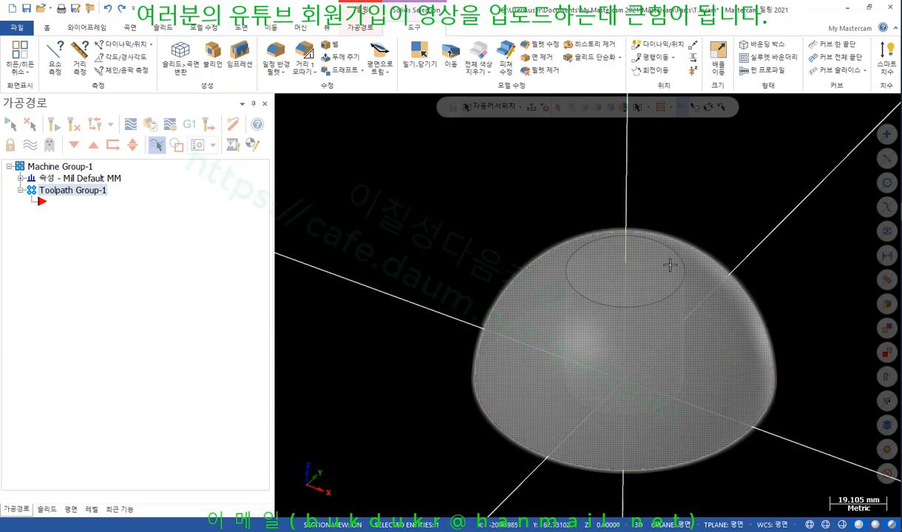
key(Escape)
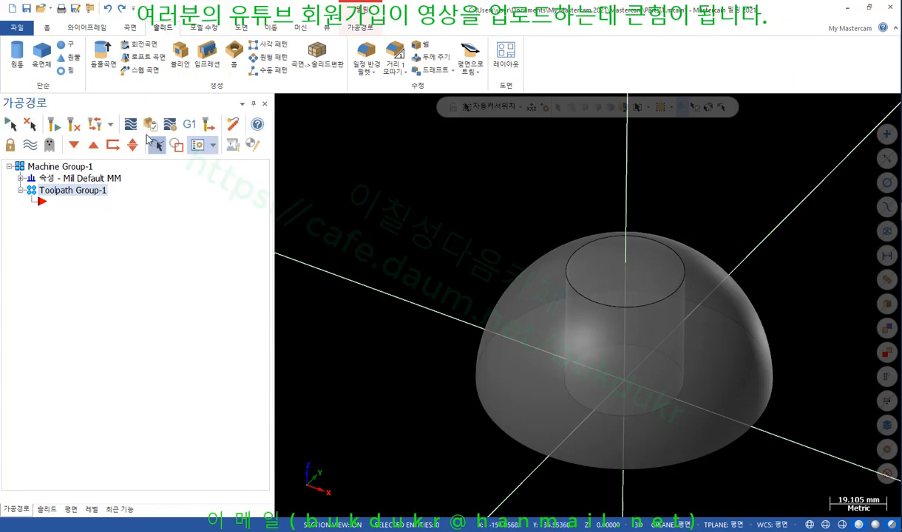
Start a Boolean with the hemisphere as target and the inner cylinder as tool body, picking the cylinder through selection verification
click(180, 52)
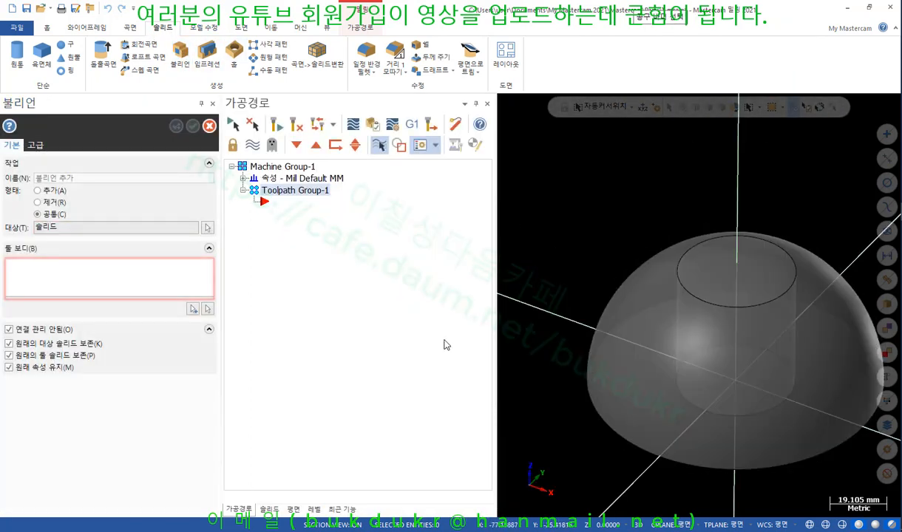
click(193, 309)
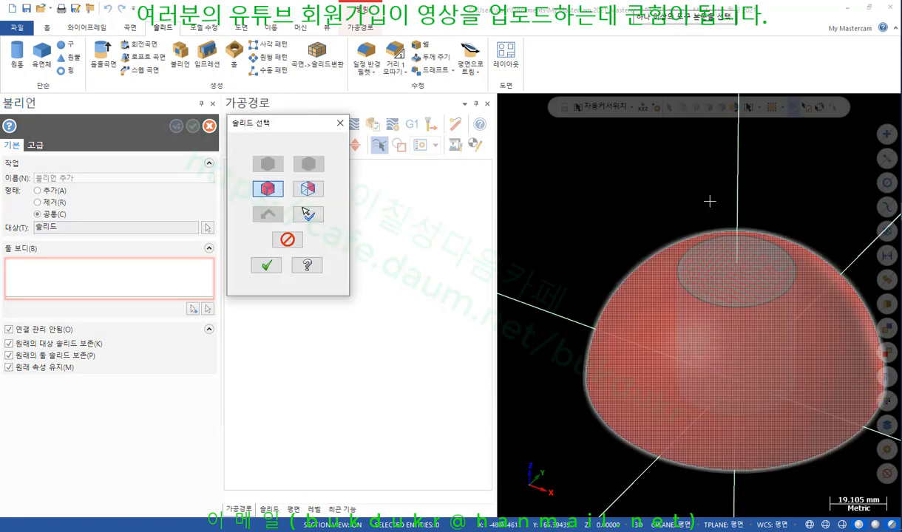
scroll(852, 251, up, 3)
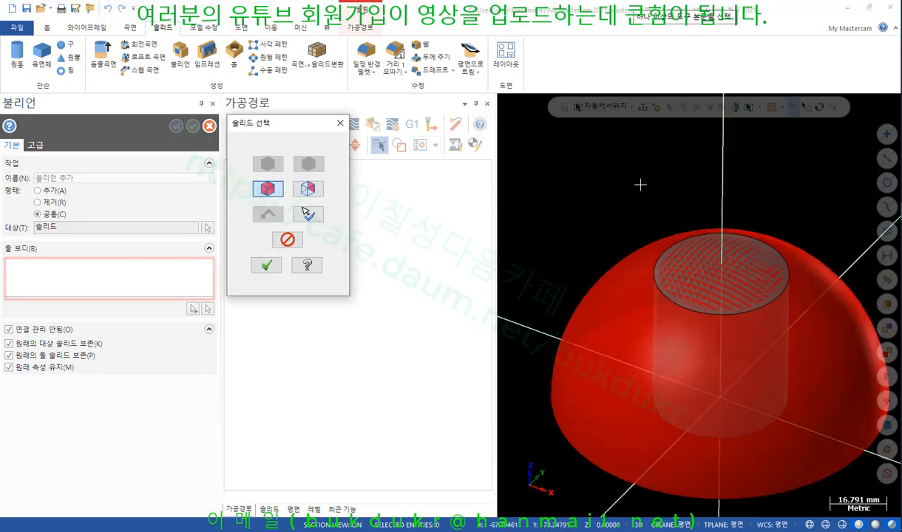
scroll(640, 184, down, 4)
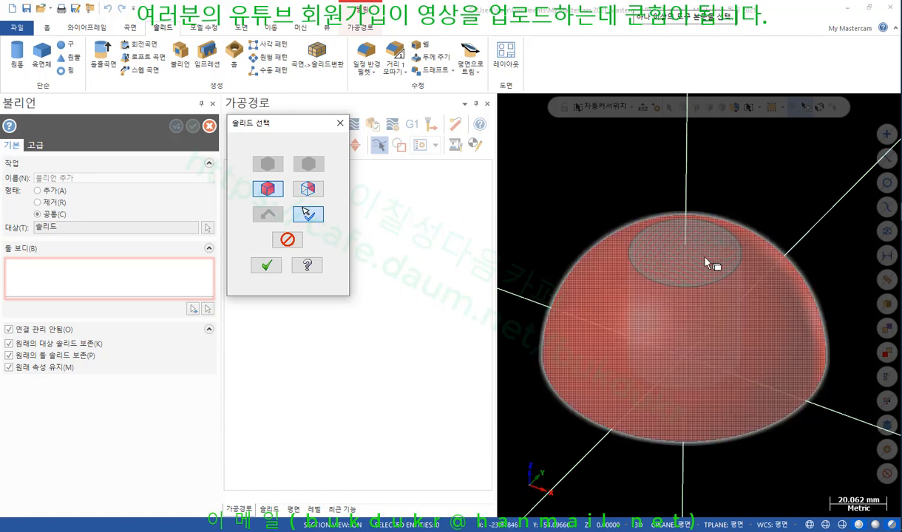
click(712, 265)
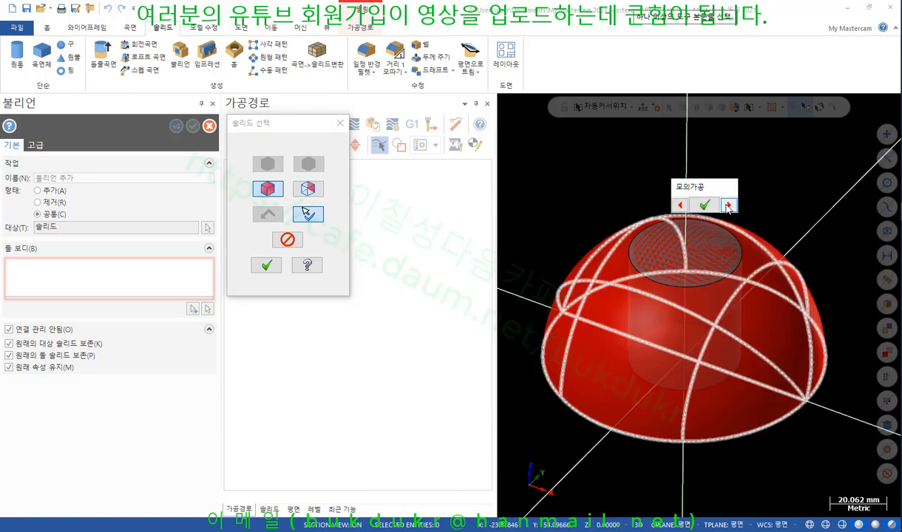
click(727, 205)
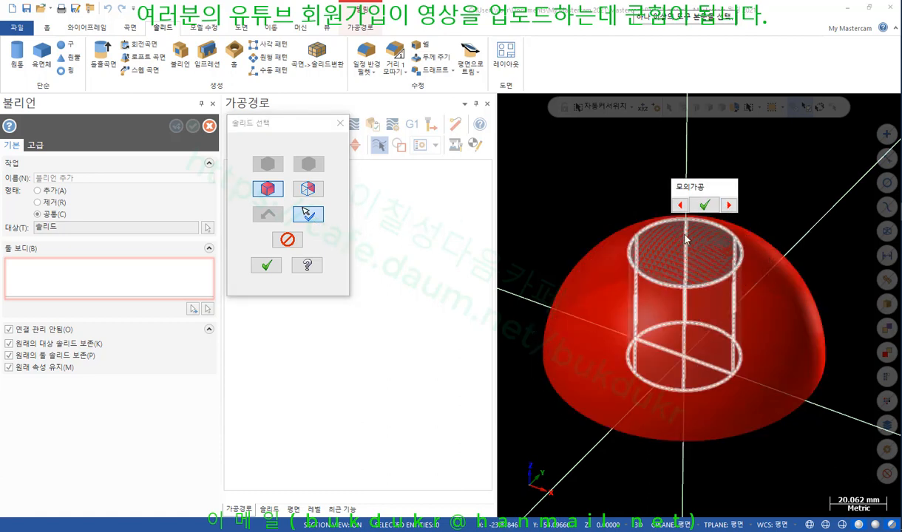
click(705, 206)
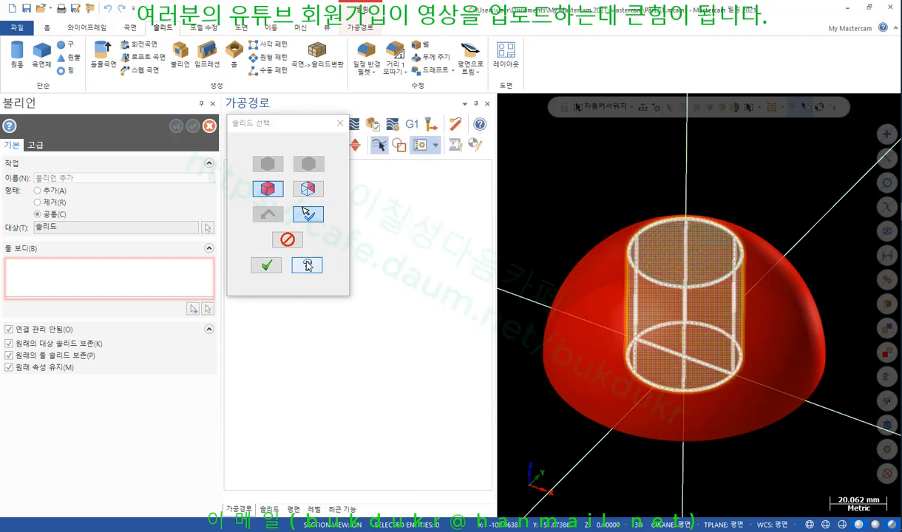
click(266, 266)
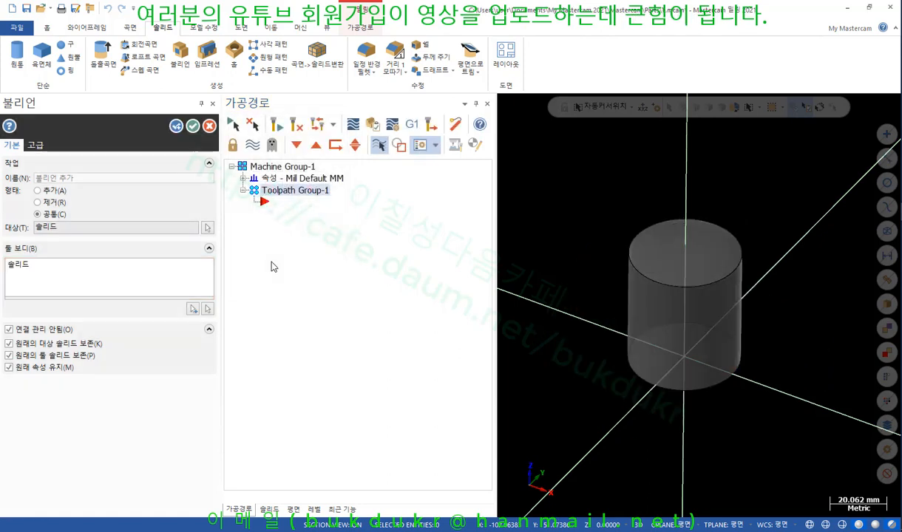
Set the Boolean to remove (제거) without keeping original attributes, keep the original tool solid, and apply it
click(38, 202)
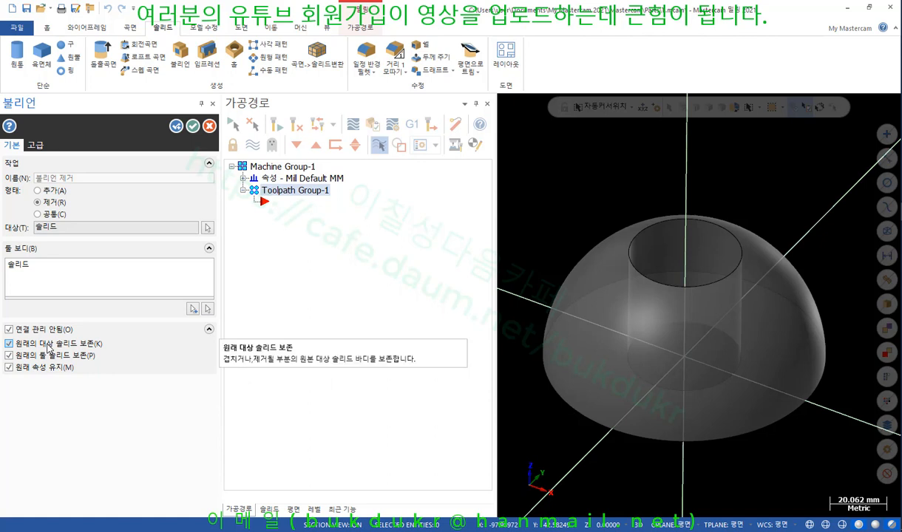
click(9, 355)
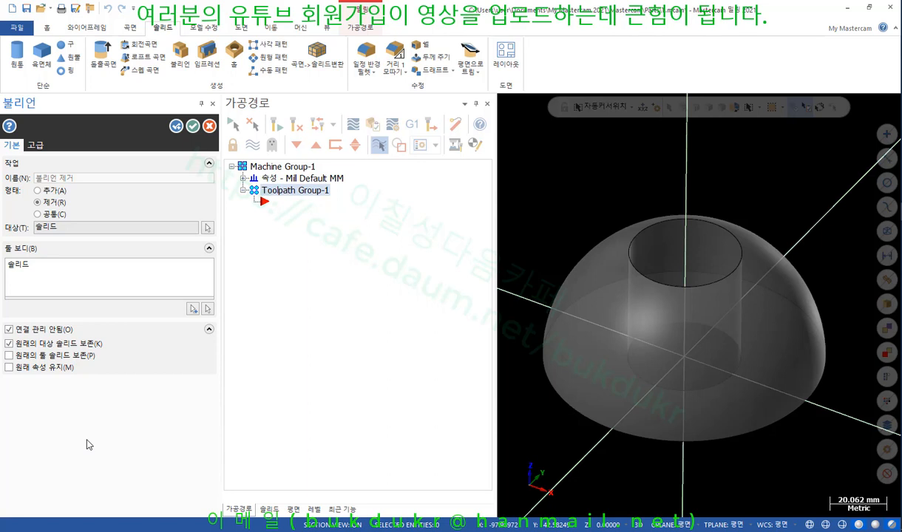
click(9, 355)
click(192, 127)
click(190, 127)
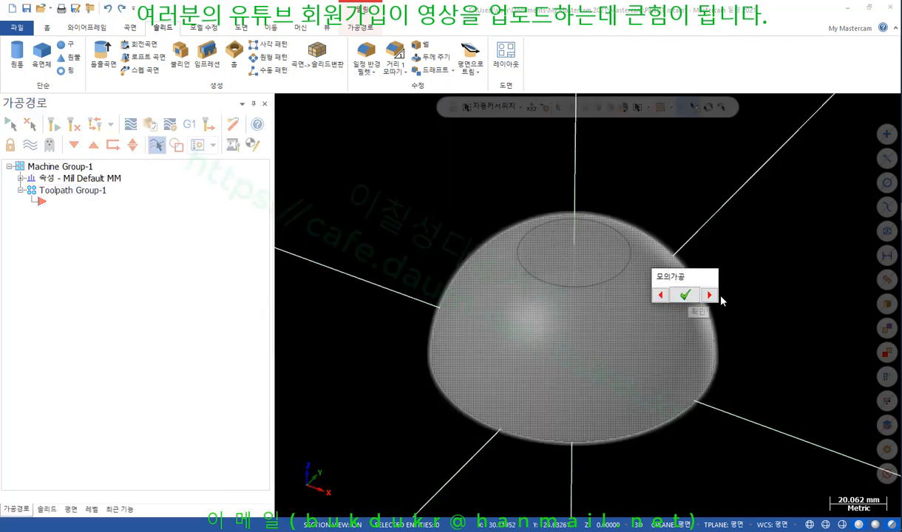
Select the dome solid around the inner cylinder and change its colour to blue
key(Escape)
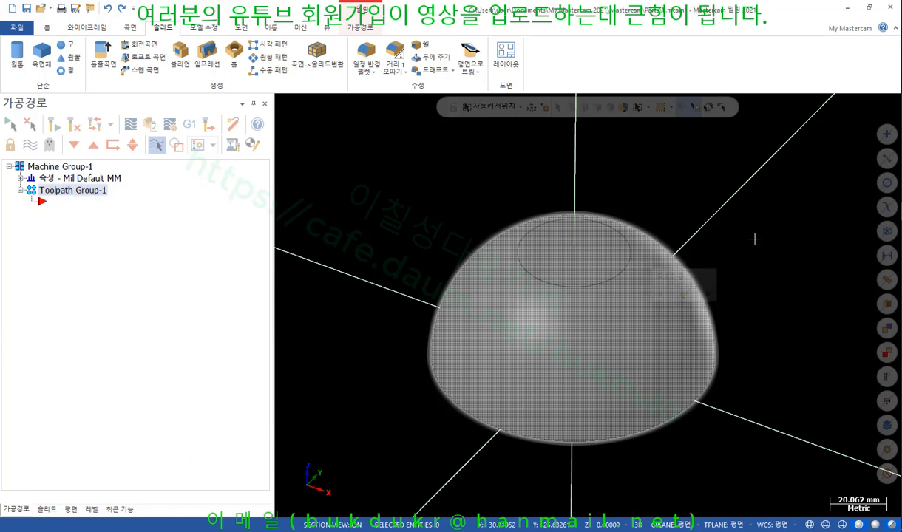
click(666, 358)
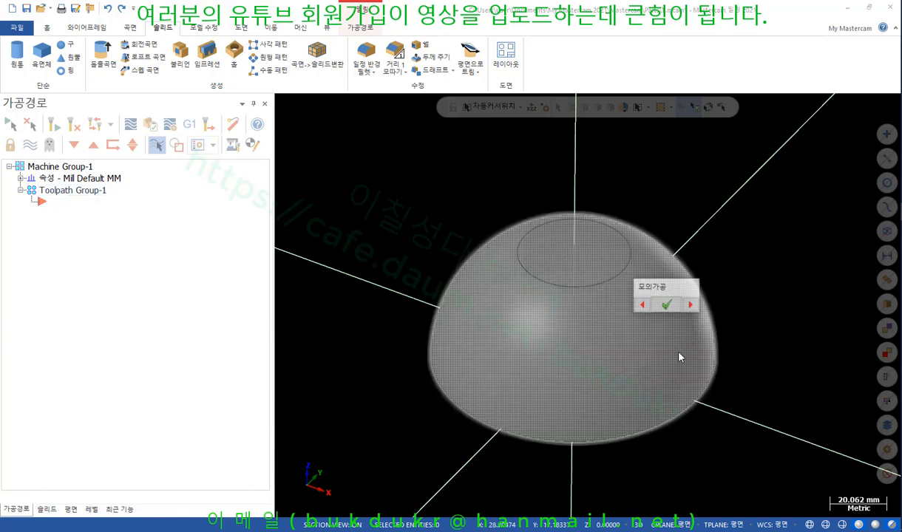
click(666, 306)
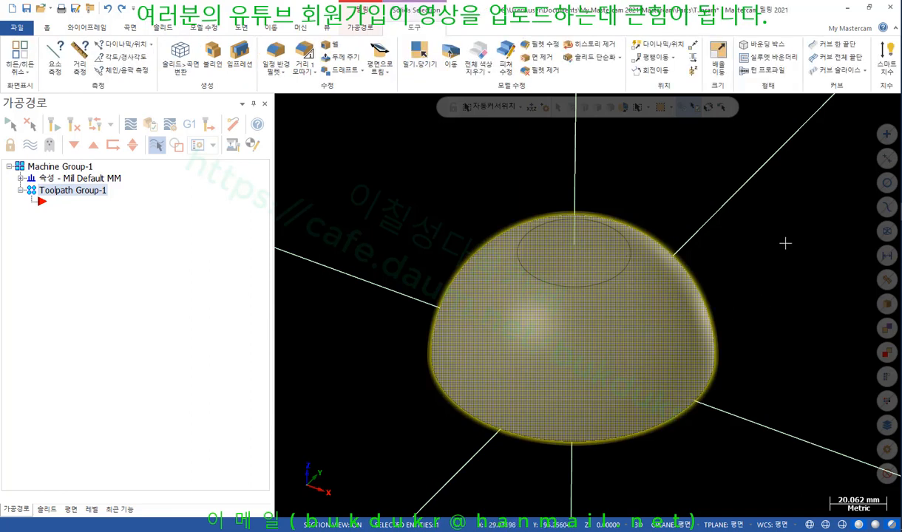
key(Escape)
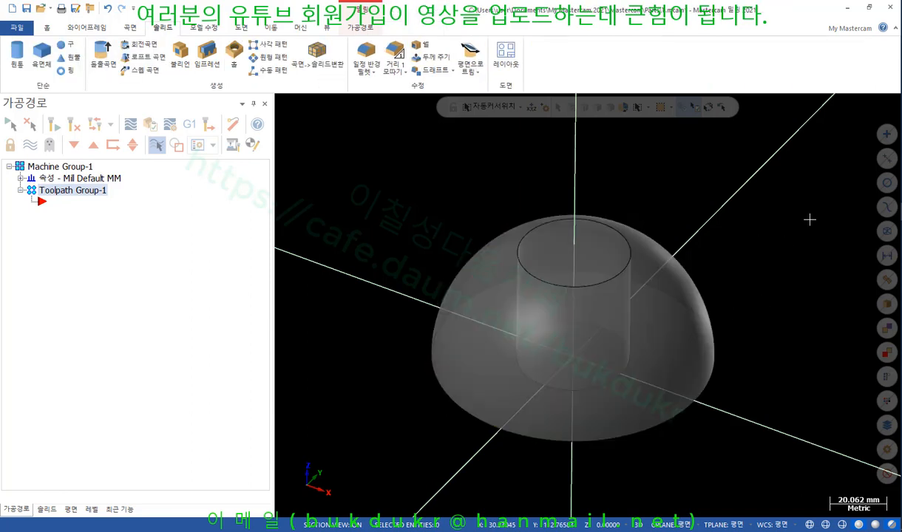
click(652, 337)
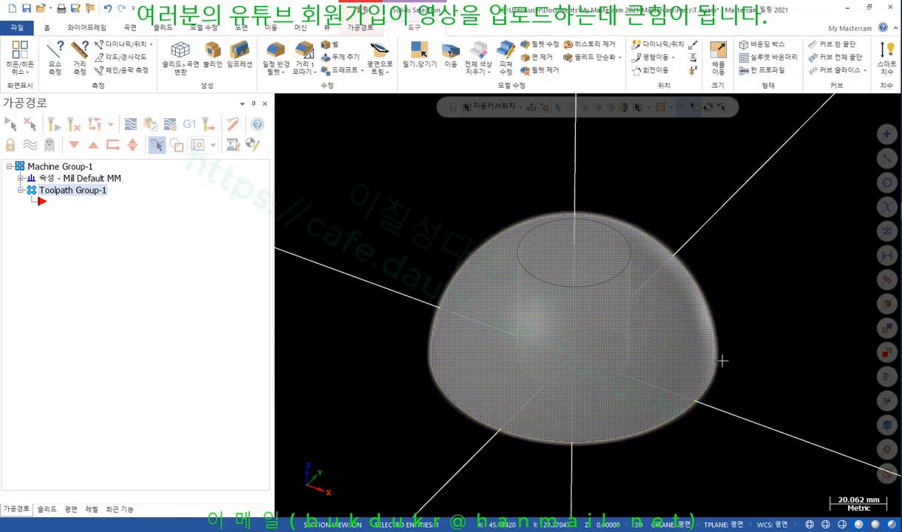
middle_drag(769, 319, 773, 252)
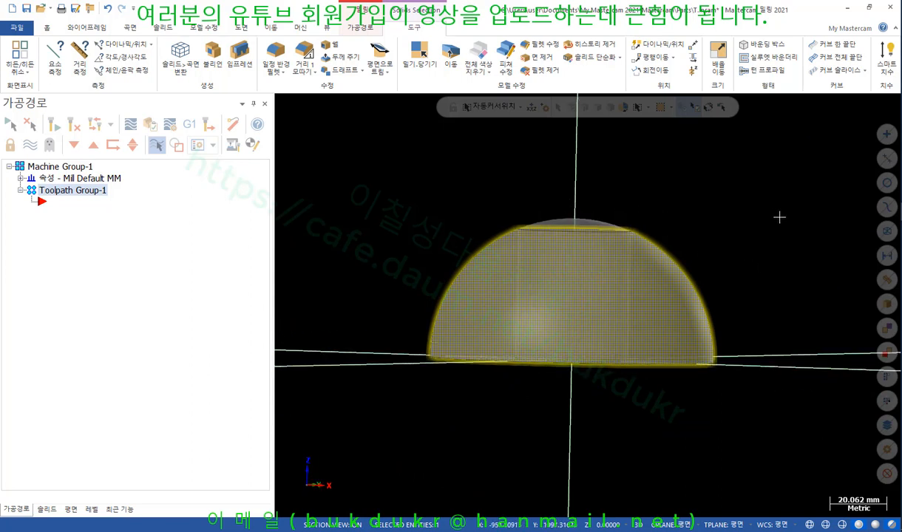
right_click(768, 188)
click(824, 156)
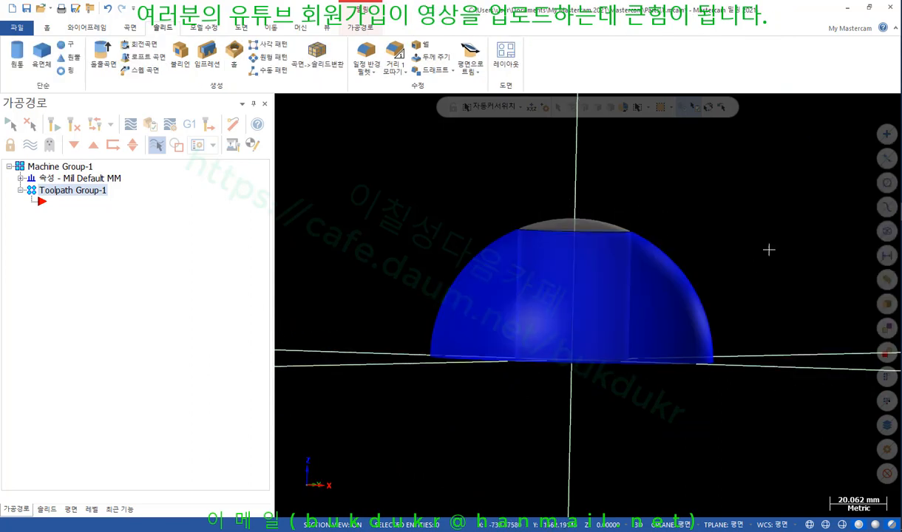
Examine the blue dome and the inner grey cylinder as separate solids in isometric view (입체), and clear the selection
right_click(745, 202)
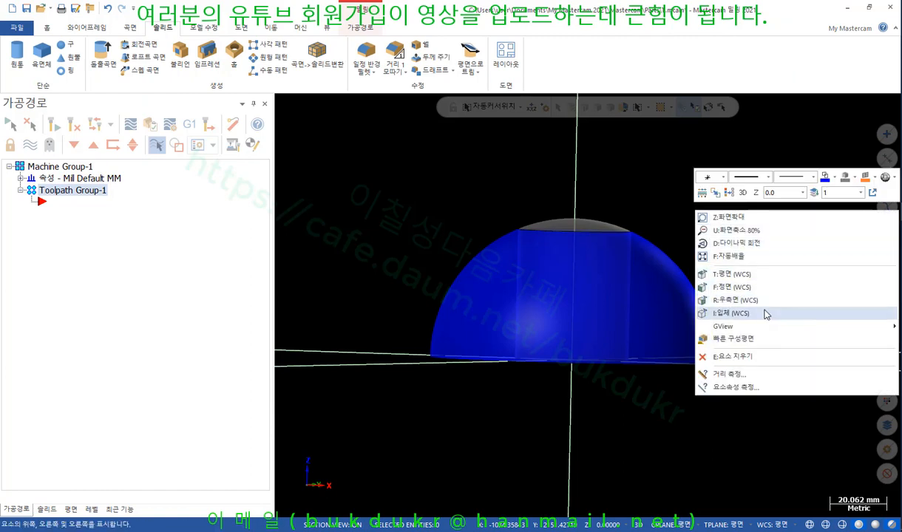
click(763, 311)
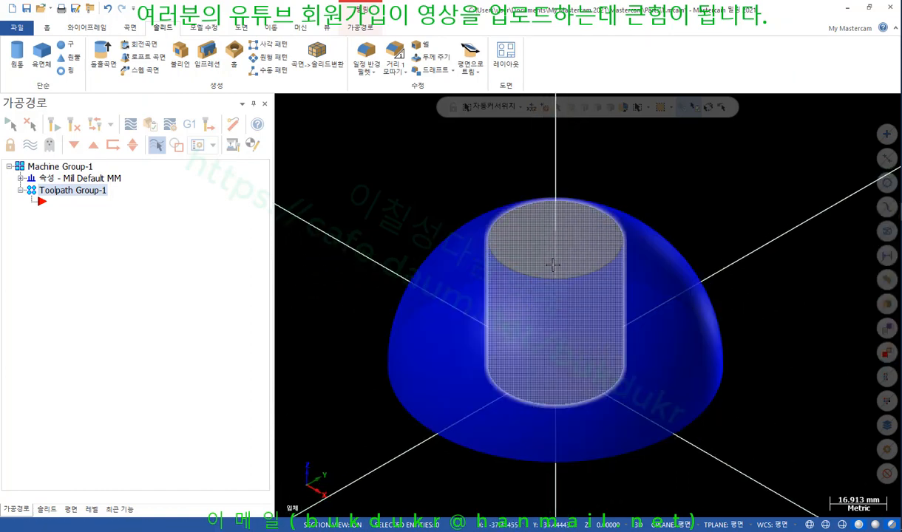
click(703, 285)
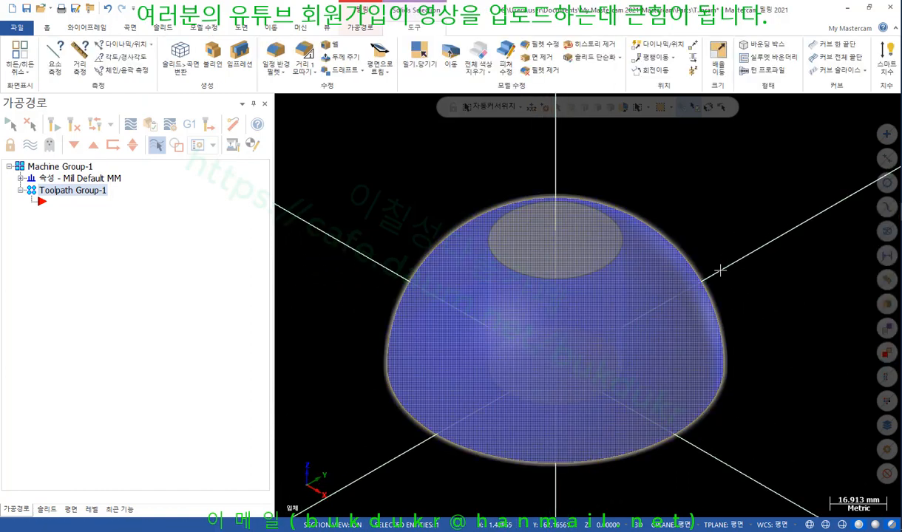
click(583, 225)
key(Escape)
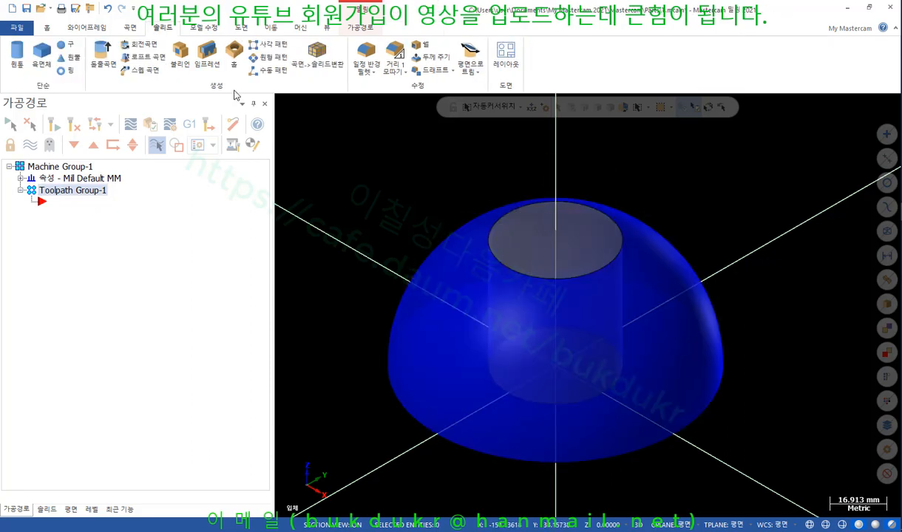
click(46, 28)
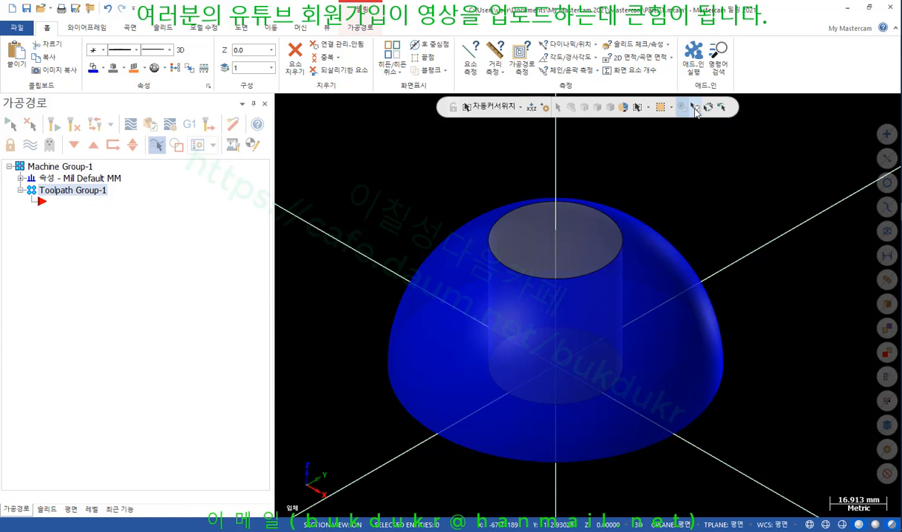
Turn off the translucent display (반투명) and inspect the opaque blue dome with the grey cylinder top
scroll(747, 196, down, 2)
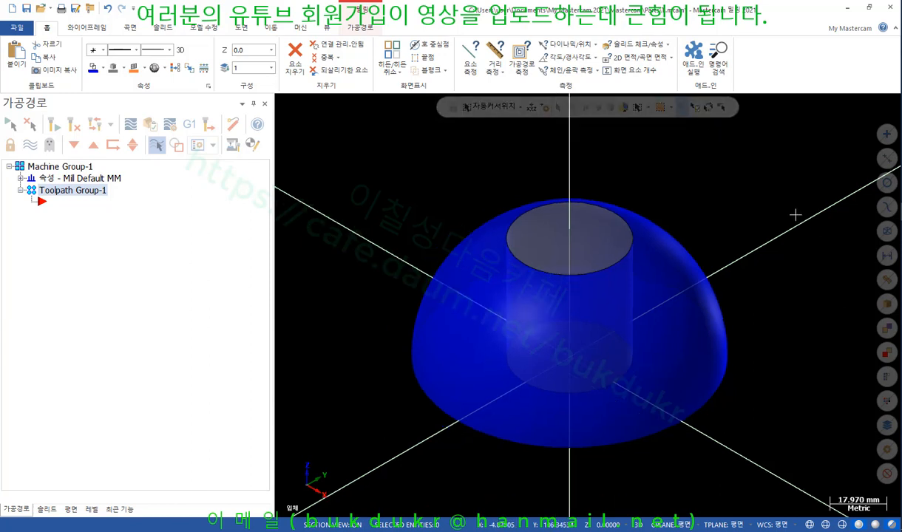
click(694, 304)
click(675, 320)
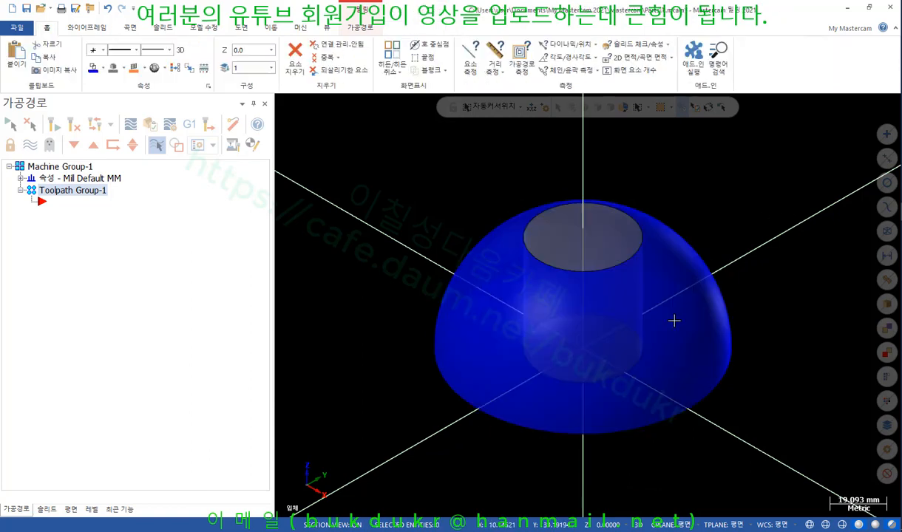
scroll(773, 178, up, 1)
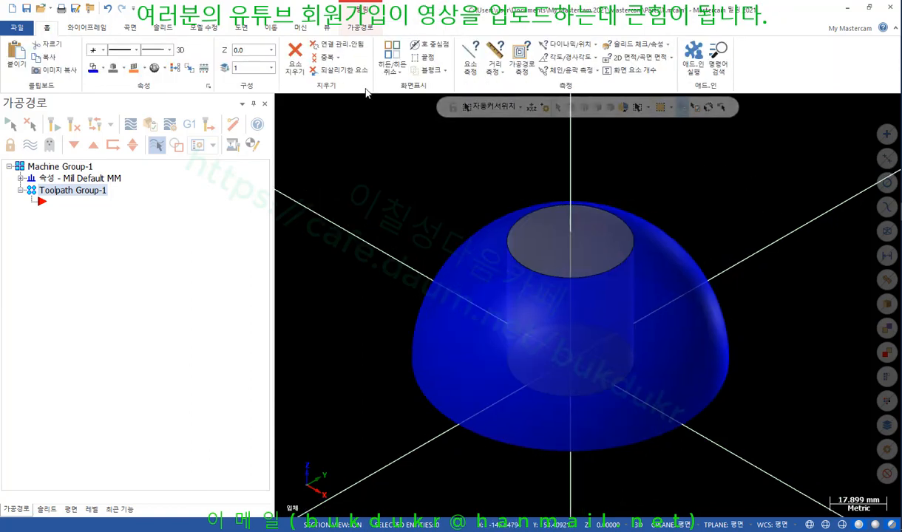
click(328, 28)
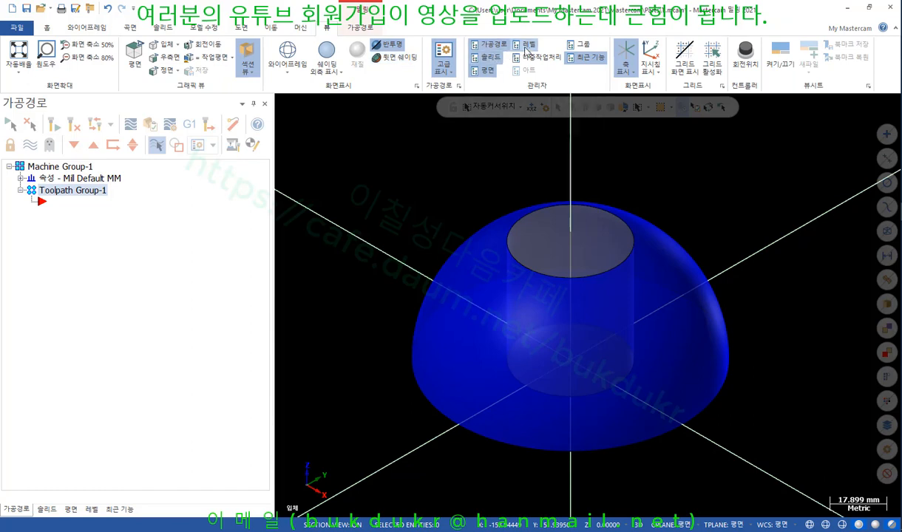
click(385, 44)
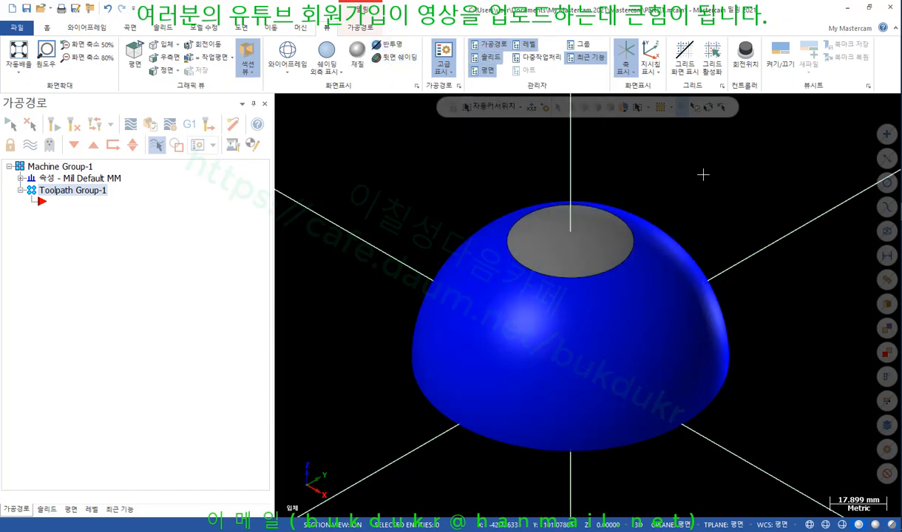
scroll(763, 178, down, 1)
middle_drag(763, 177, 690, 314)
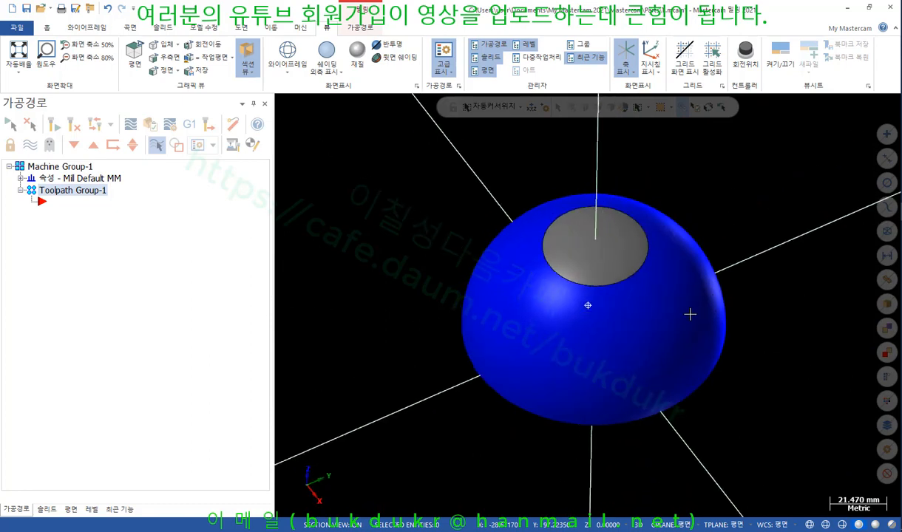
scroll(687, 222, up, 2)
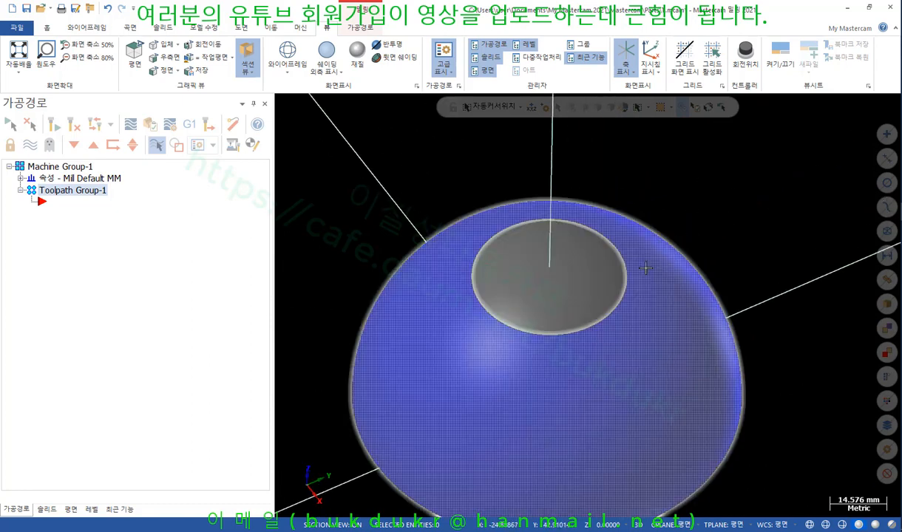
scroll(688, 243, down, 2)
middle_drag(725, 225, 747, 184)
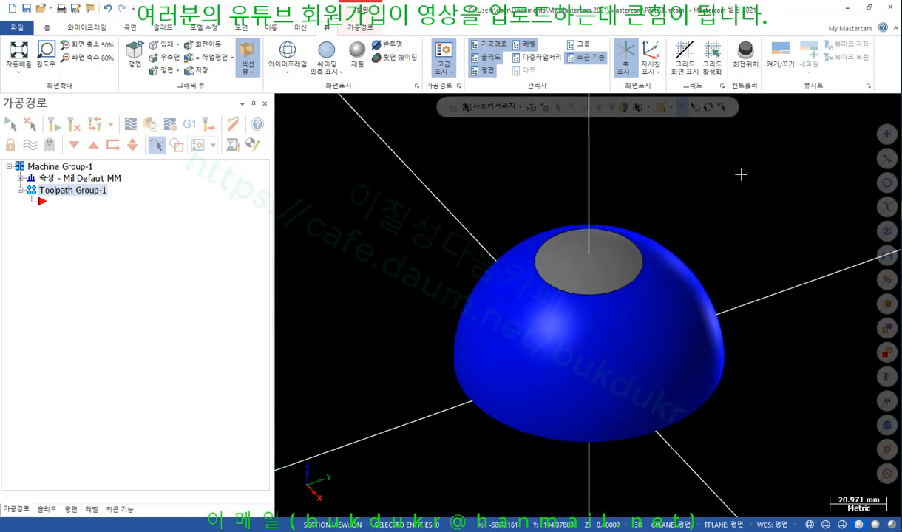
scroll(739, 174, up, 1)
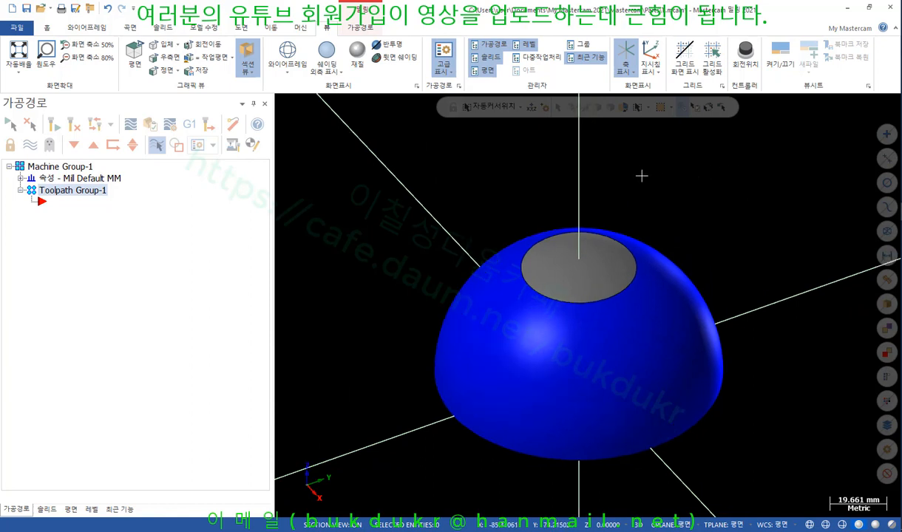
Start a 3D Raster (래스터) finishing toolpath and assign the grey cylinder's top face to the machining geometry group
click(360, 28)
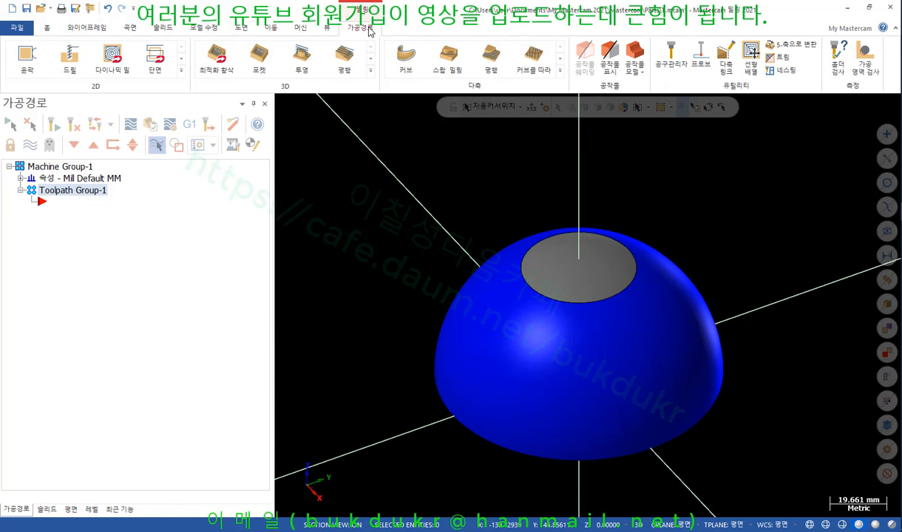
click(371, 69)
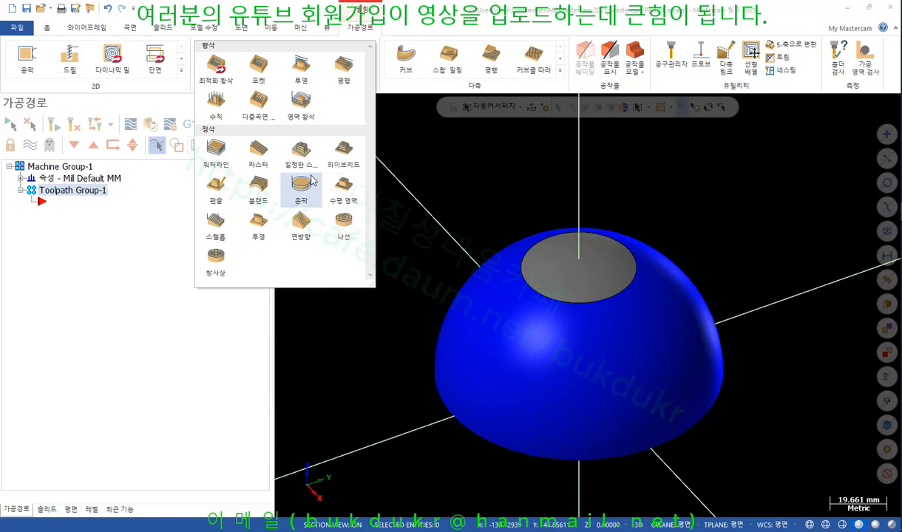
click(260, 154)
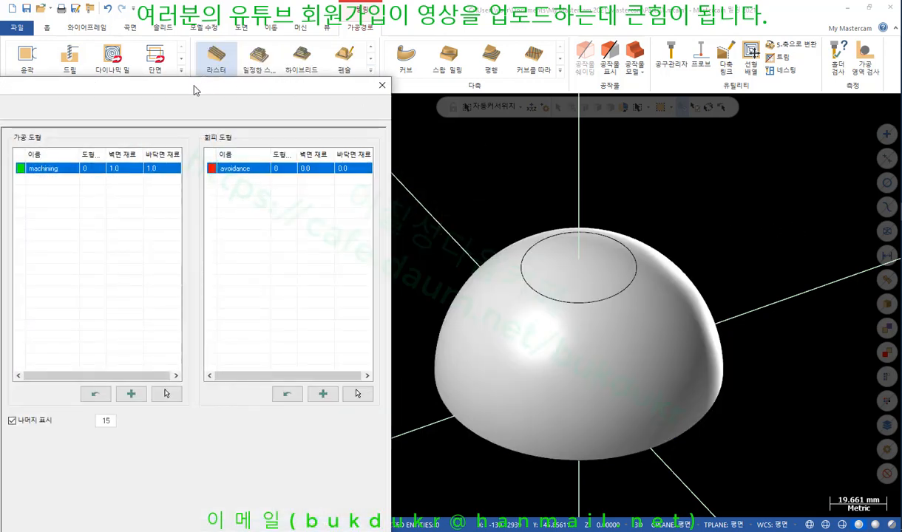
drag(192, 86, 285, 23)
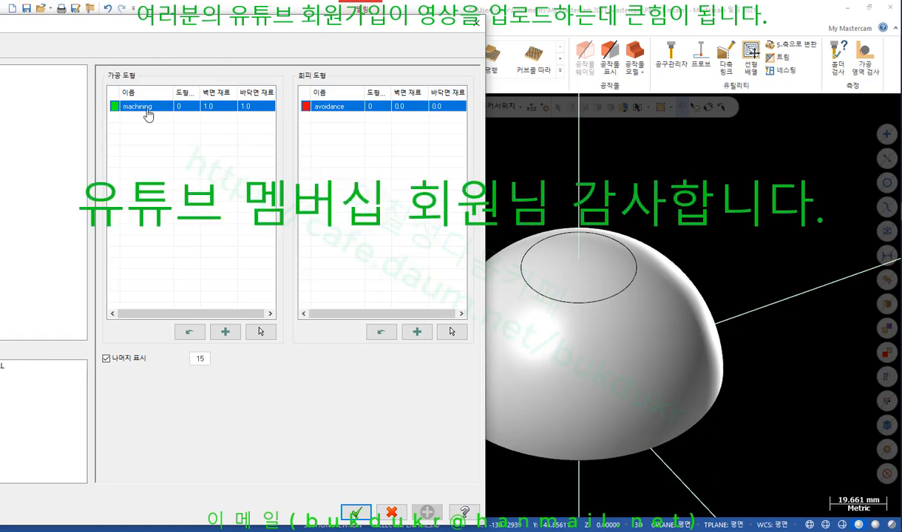
click(260, 331)
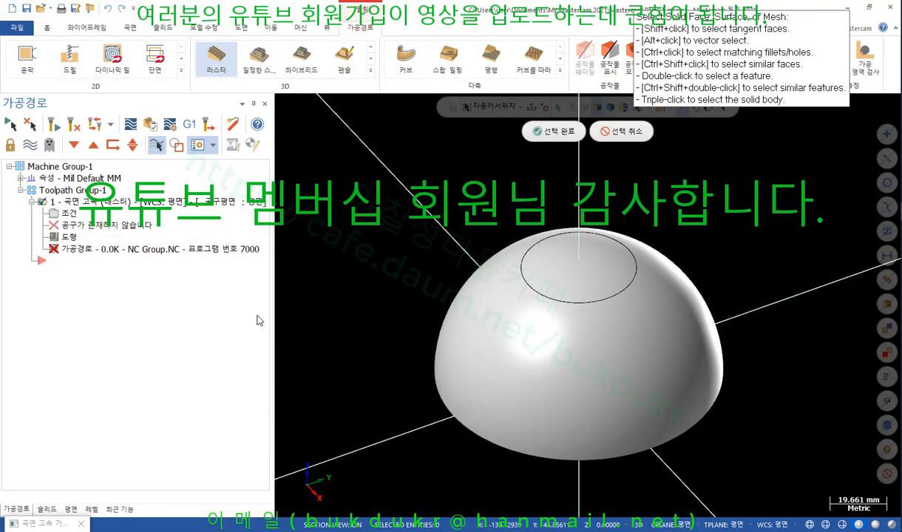
click(536, 259)
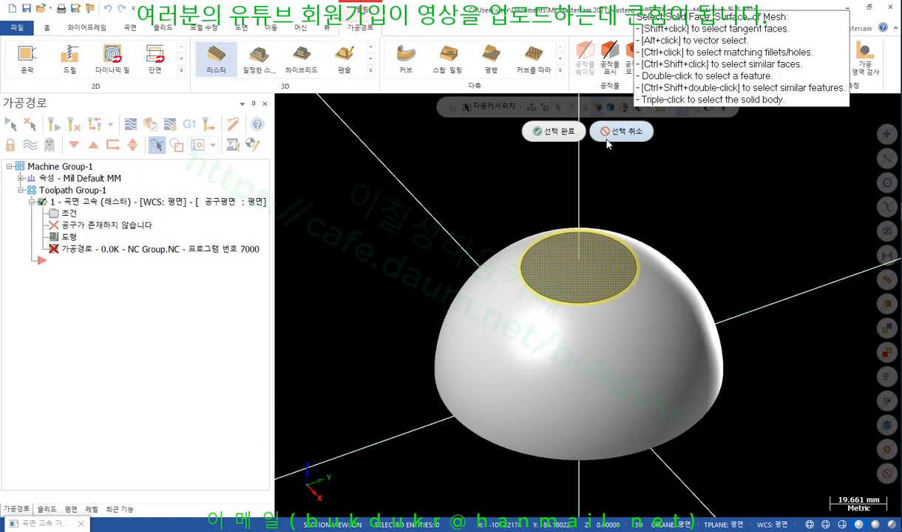
click(554, 131)
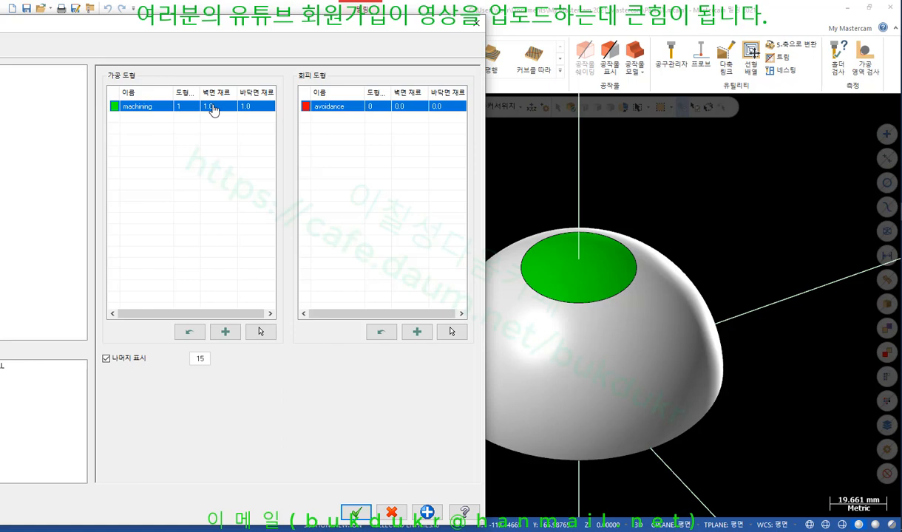
Add a second machining geometry group with a blank name and assign the dome's outer surface to it
click(225, 333)
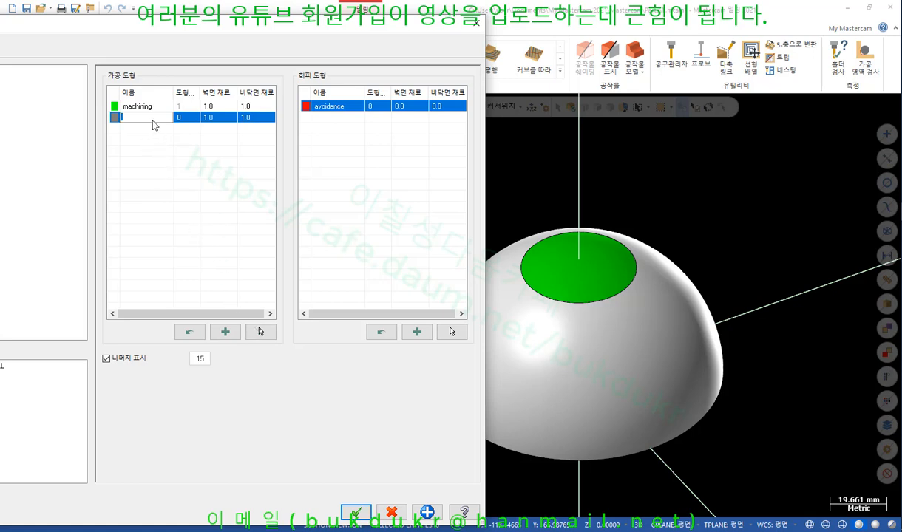
key(Return)
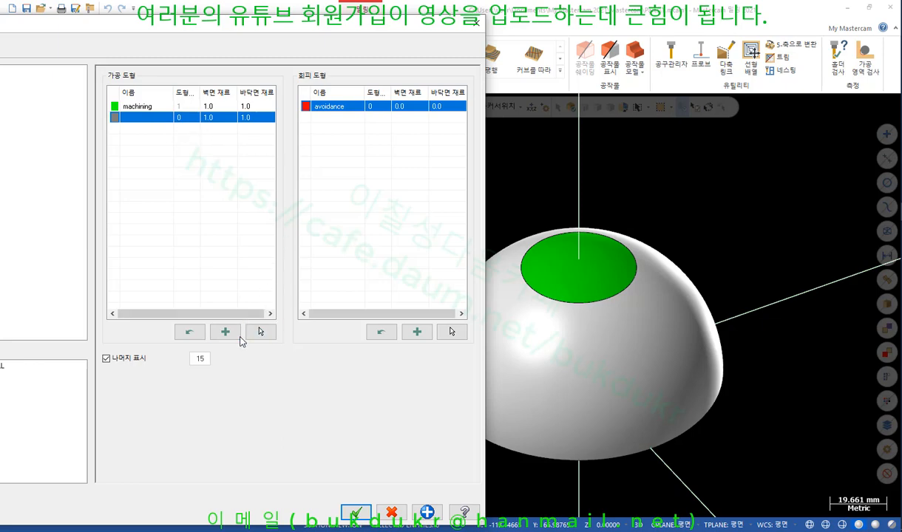
click(260, 332)
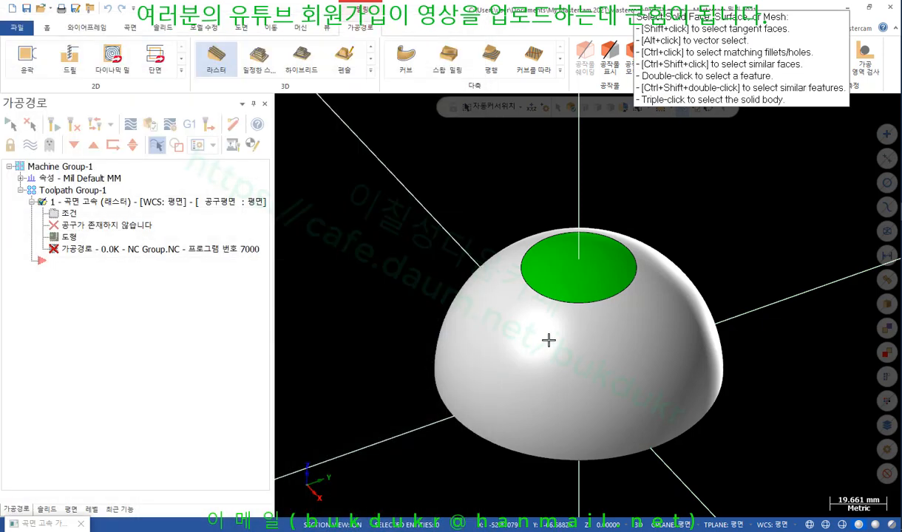
click(652, 286)
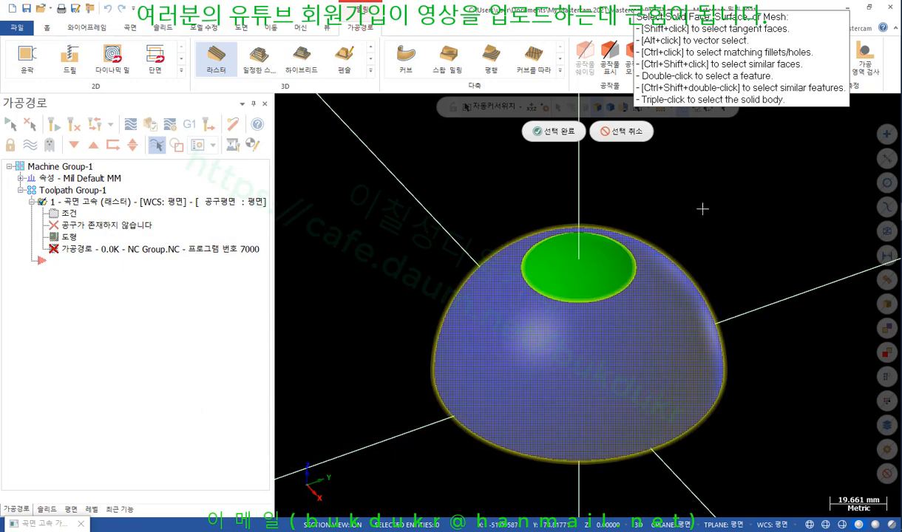
click(556, 131)
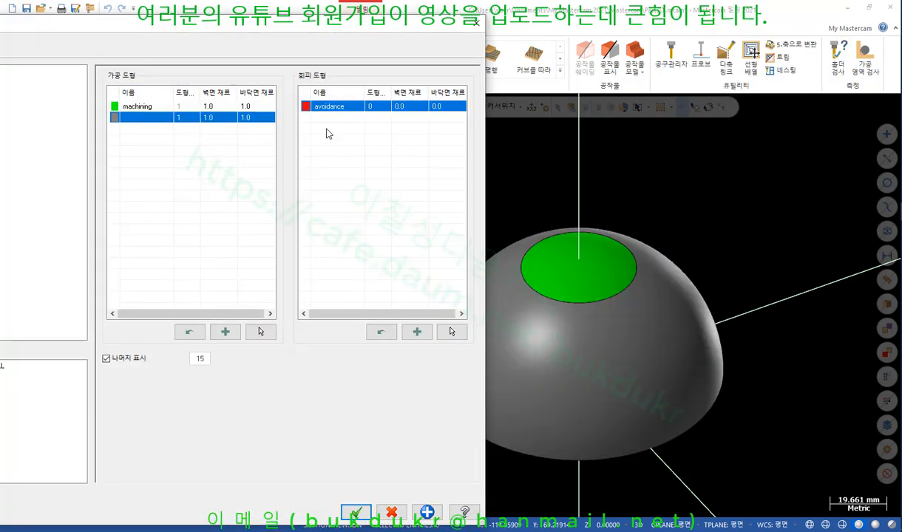
Examine the deselect, cut and delete options available for the second machining geometry group
click(130, 119)
click(113, 122)
right_click(115, 122)
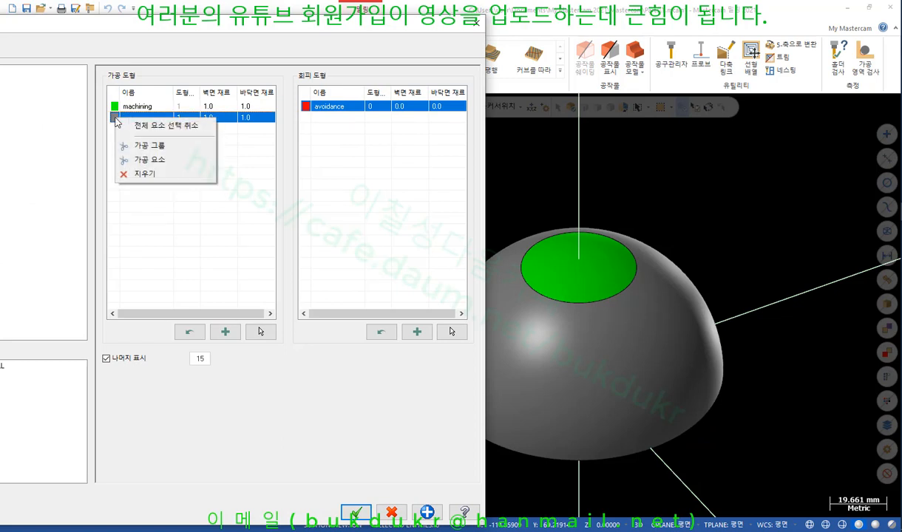
click(148, 125)
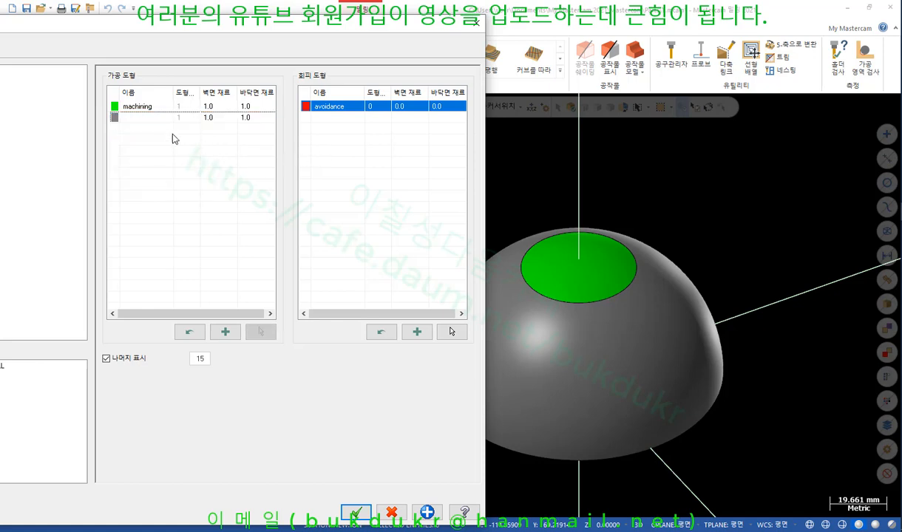
click(115, 122)
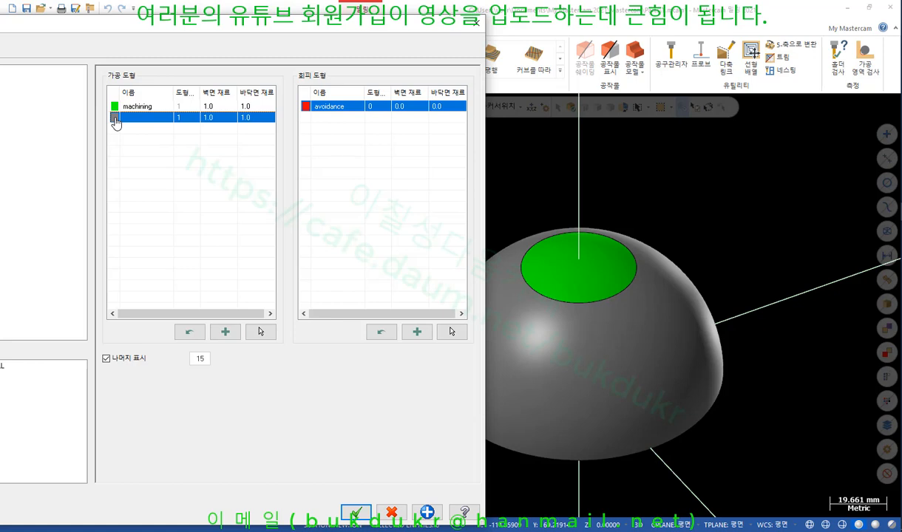
right_click(116, 122)
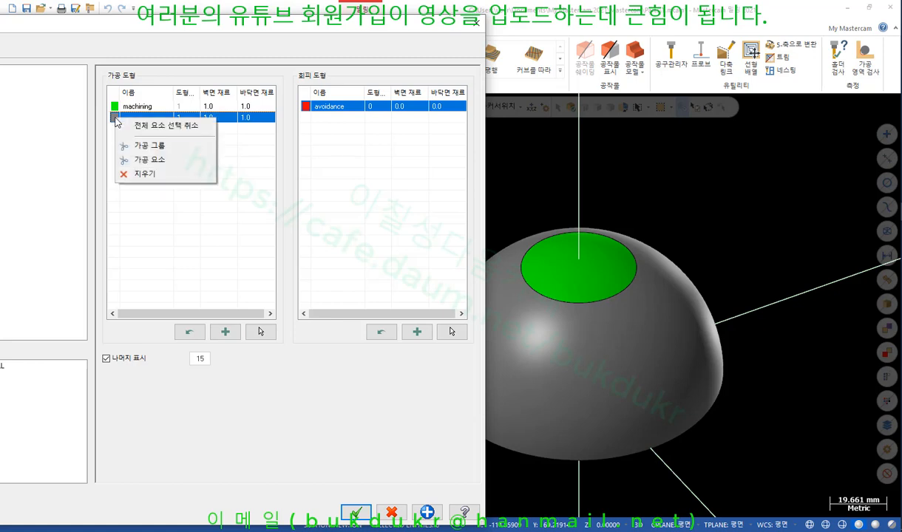
click(237, 165)
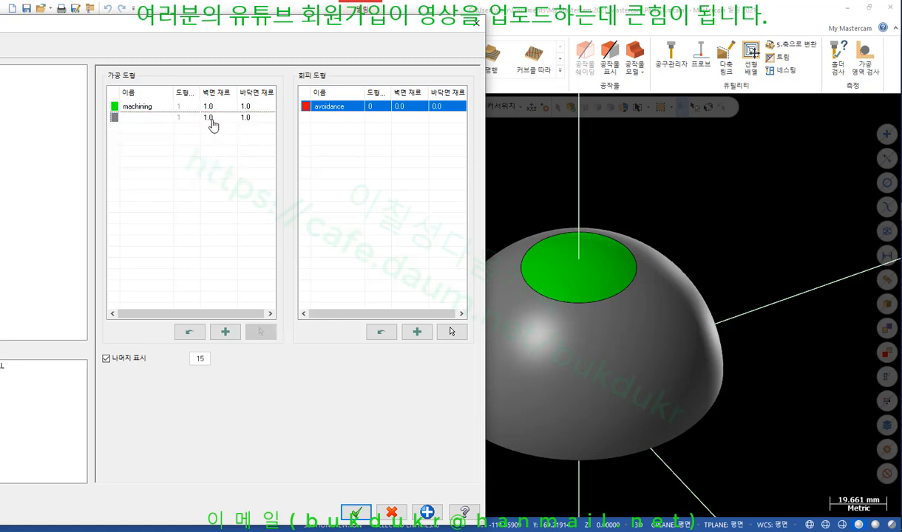
Set the second machining group's wall stock (벽면 재료) and floor stock (바닥면 재료) to 0, and compare it with the first group
double_click(236, 119)
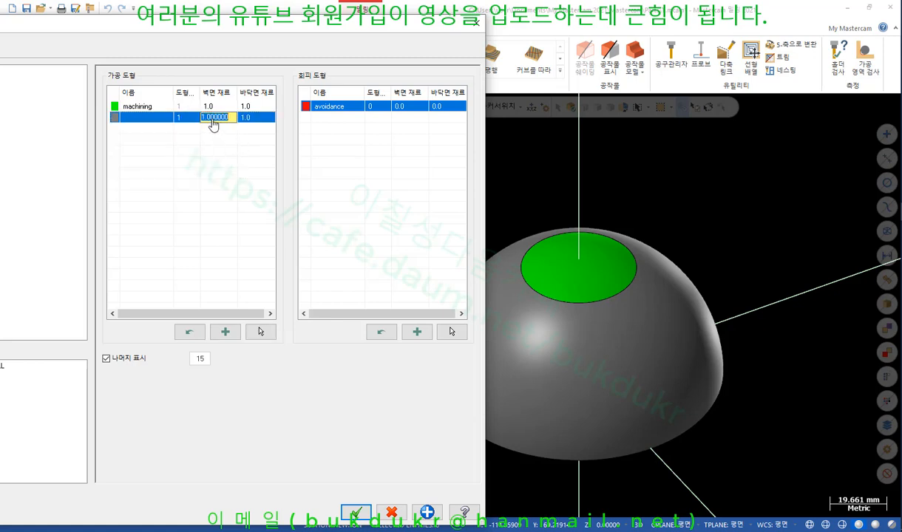
text(0)
click(252, 119)
click(242, 143)
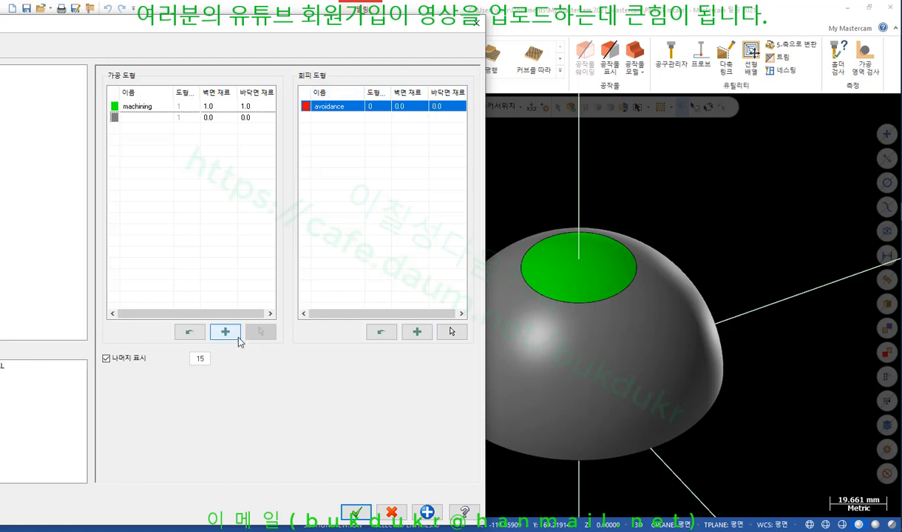
click(139, 119)
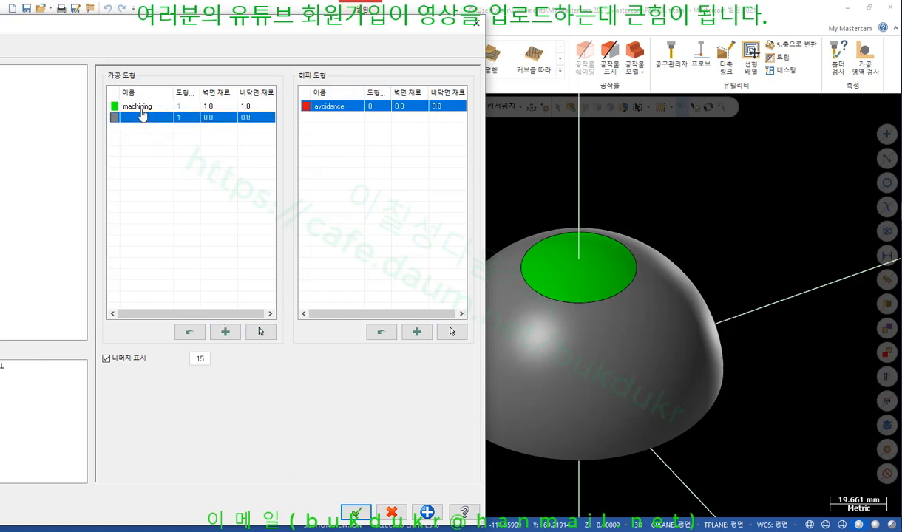
click(138, 108)
click(147, 119)
click(149, 108)
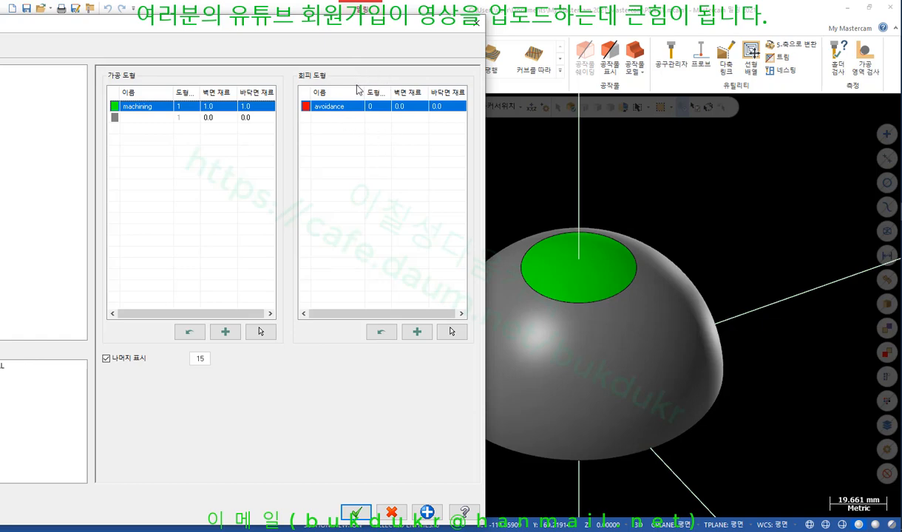
Bring the whole Raster toolpath dialog into view and review its toolpath control (가공경로 제어) settings
drag(227, 29, 531, 28)
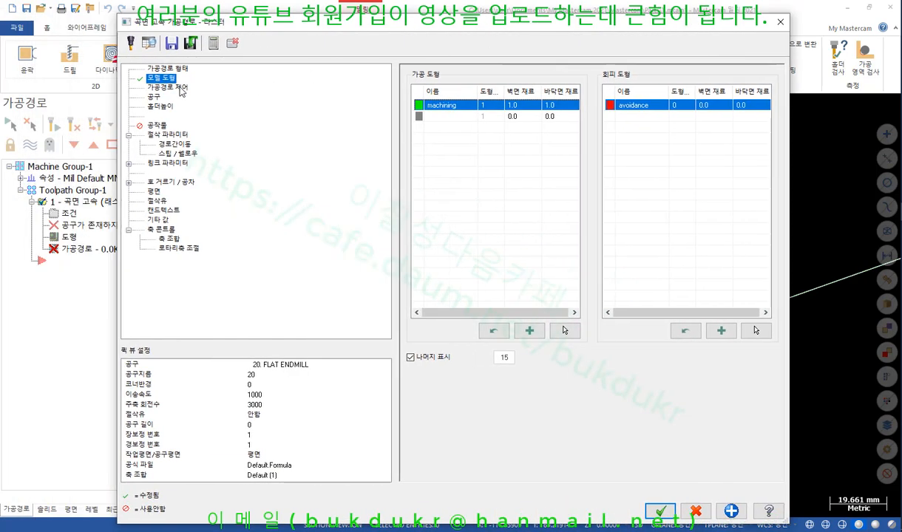
click(174, 88)
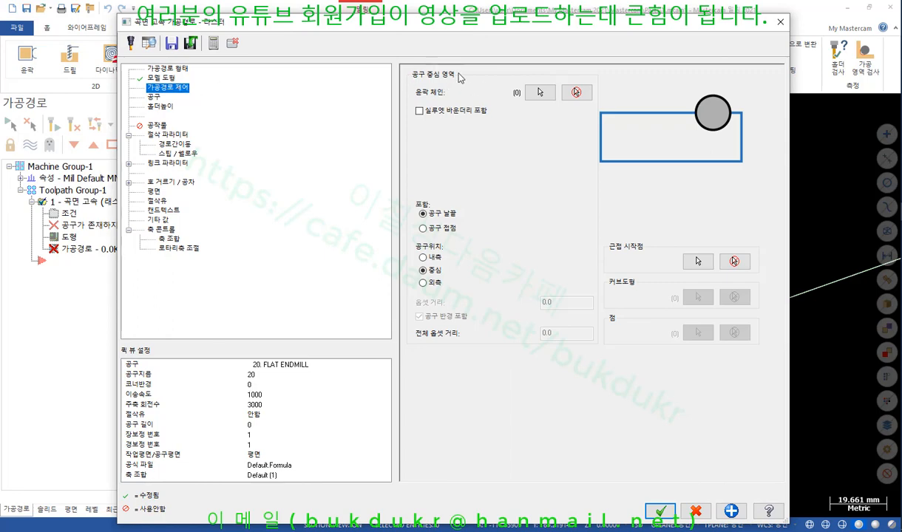
drag(627, 33, 600, 50)
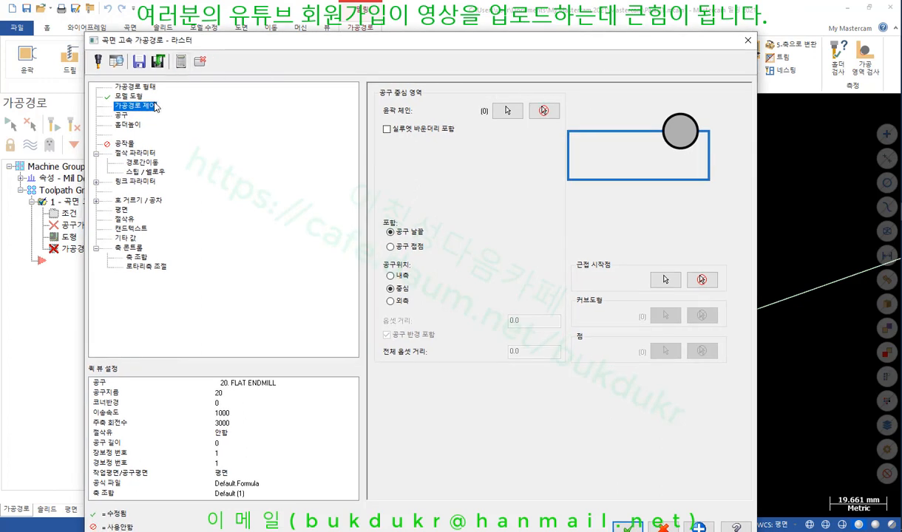
Create a ball endmill (볼 엔드밀) with a 6 mm cutting diameter and 100 mm overall length as the Raster toolpath's tool
click(121, 116)
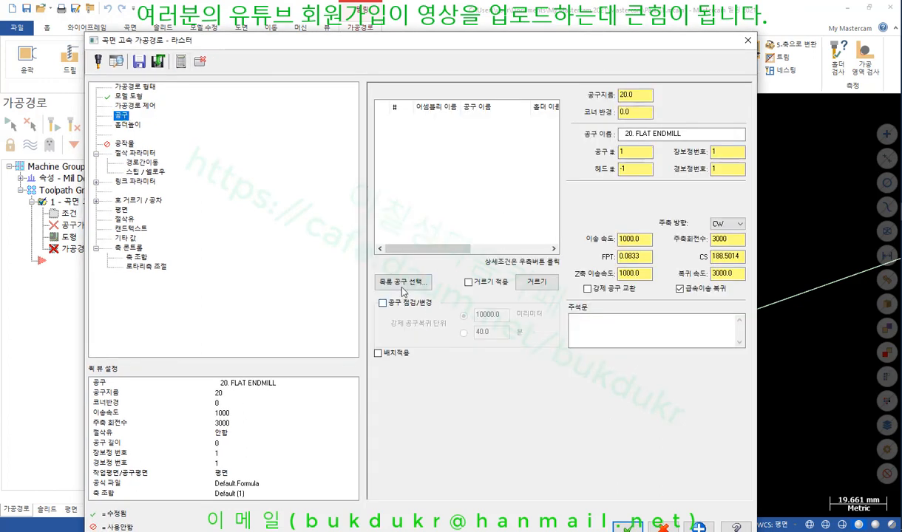
right_click(423, 164)
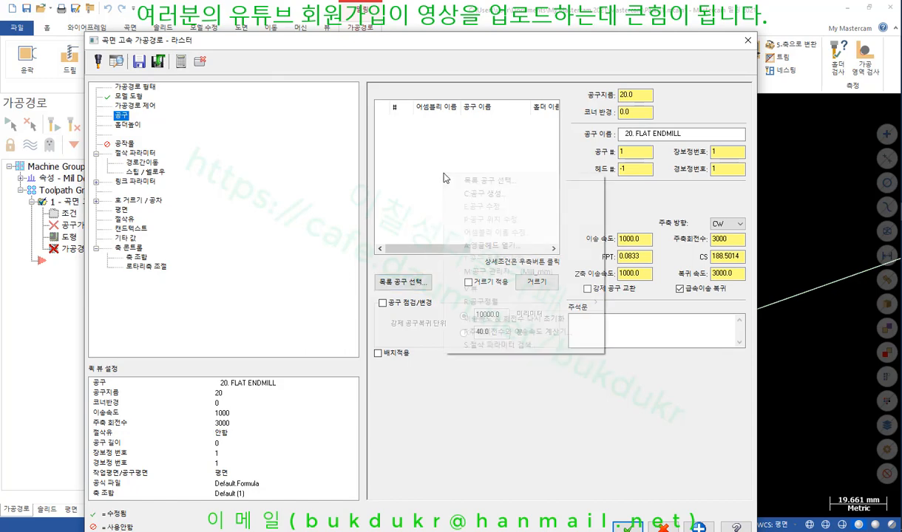
click(497, 194)
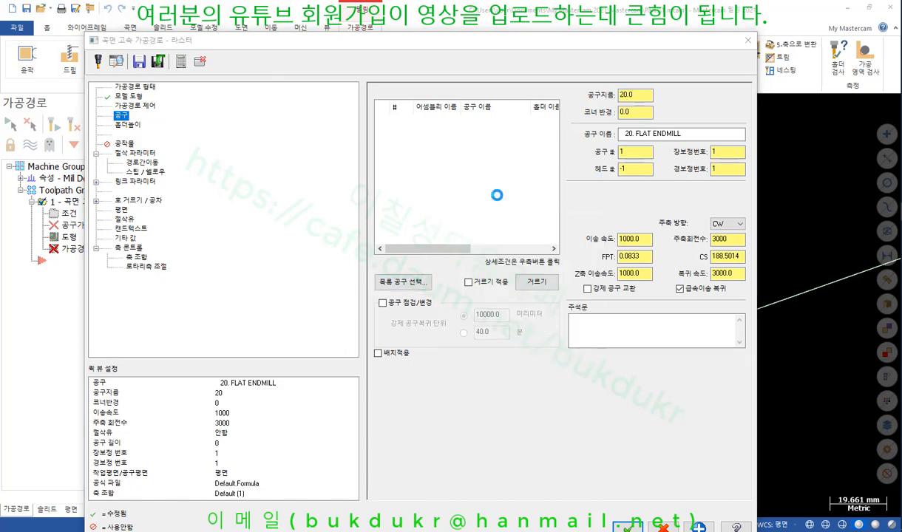
click(622, 127)
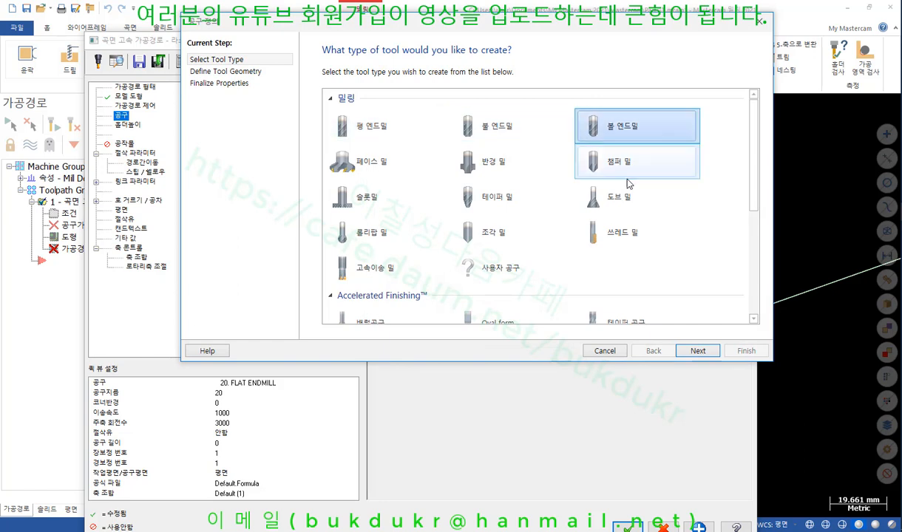
click(698, 352)
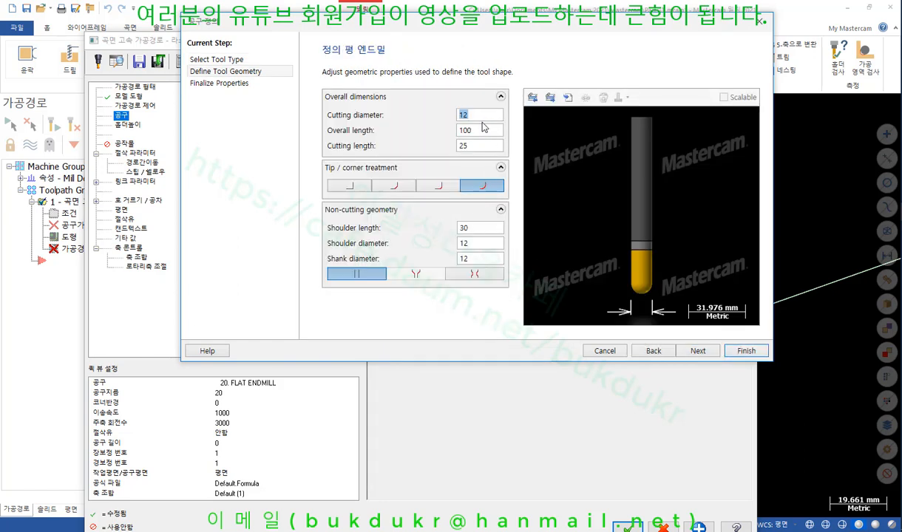
text(6)
click(486, 130)
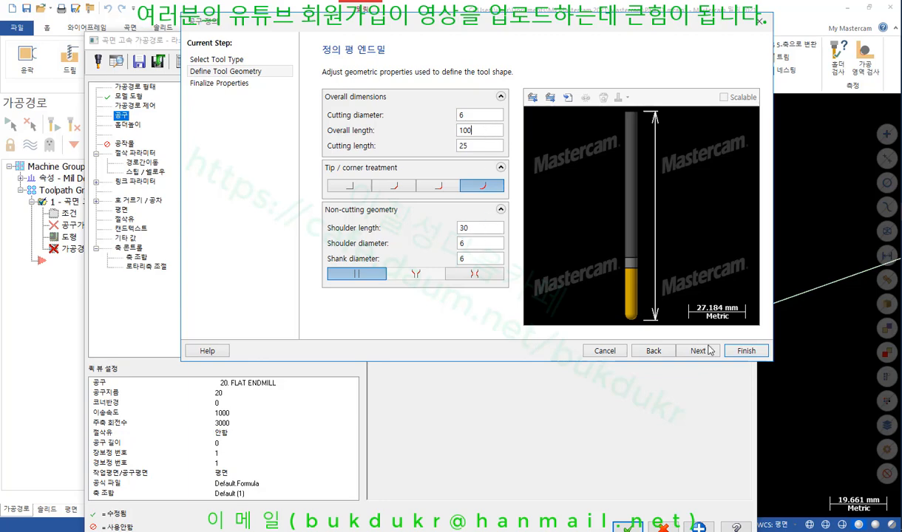
click(746, 351)
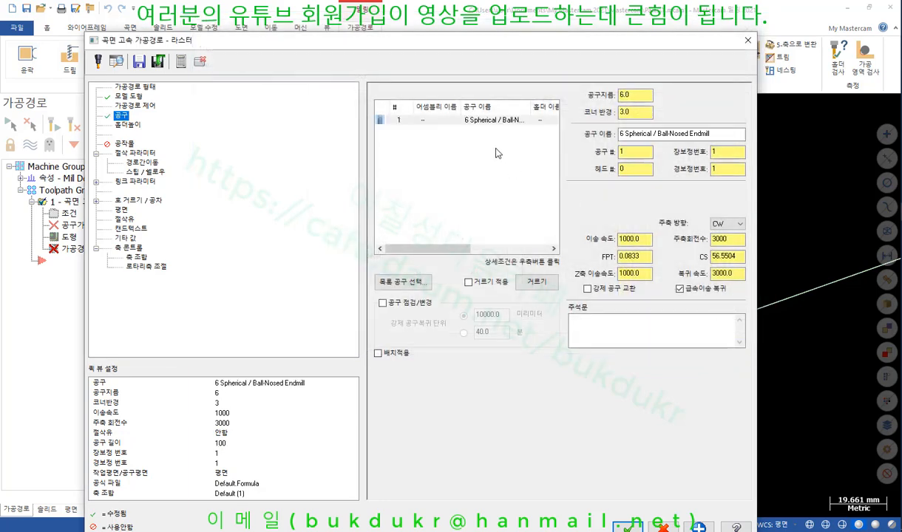
Review the cutting parameters (절삭 파라미터), accept the Raster settings to generate the toolpath, and display it on the dome
click(130, 153)
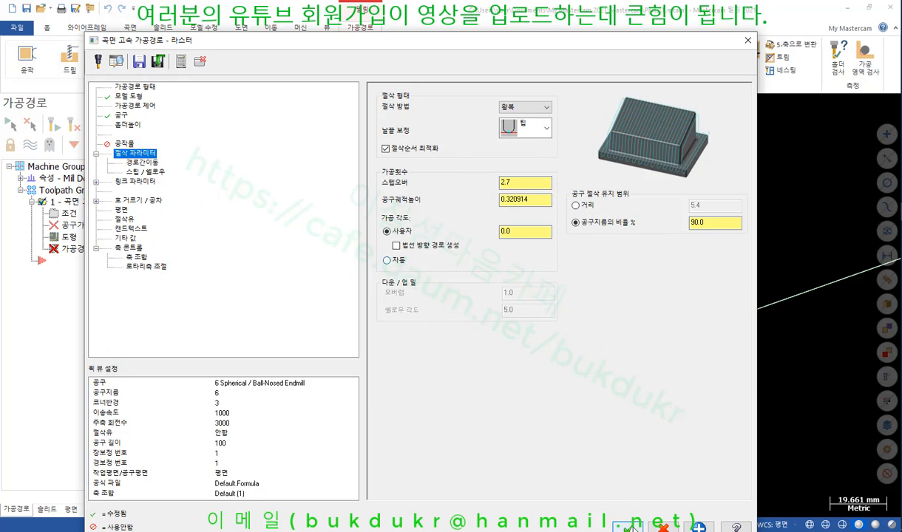
click(627, 526)
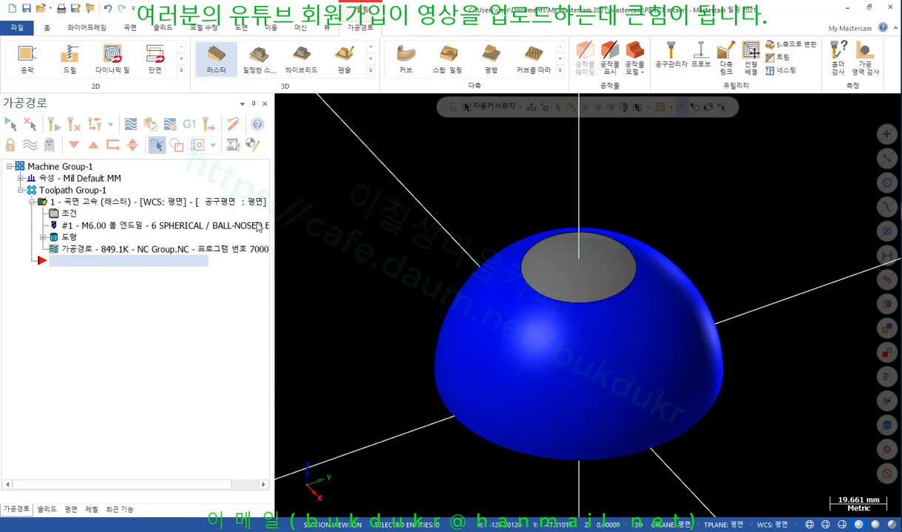
click(30, 146)
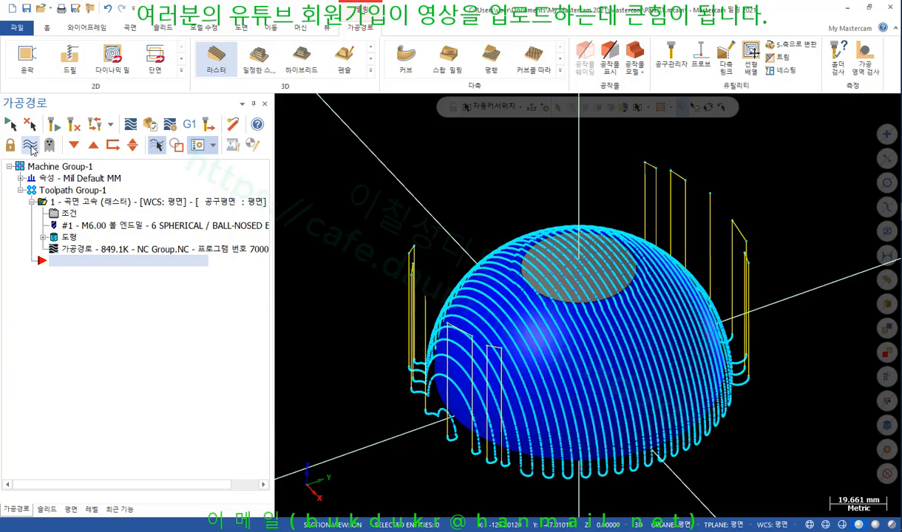
Inspect the toolpath points on the dome up close and turn off the endpoint (끝점) option in the advanced toolpath display
mouse_move(369, 165)
middle_down()
mouse_move(404, 227)
mouse_move(379, 244)
mouse_move(383, 193)
mouse_move(398, 173)
middle_up()
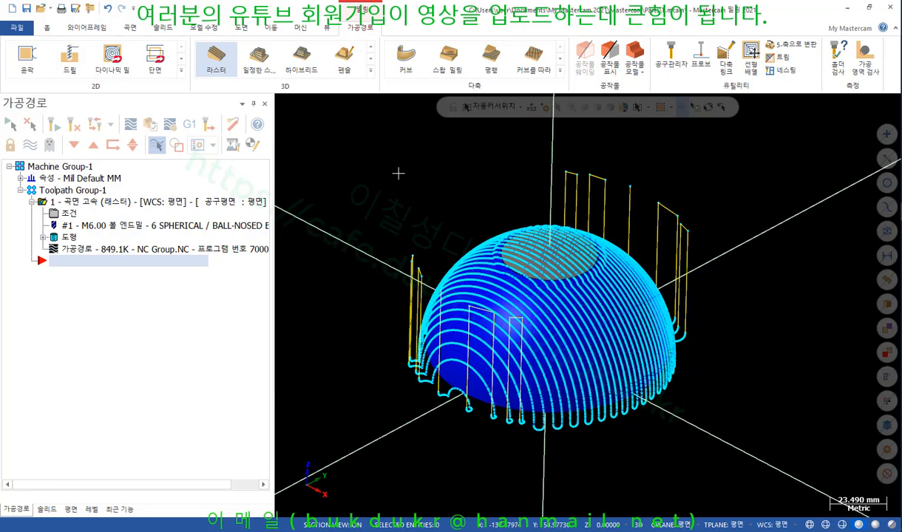
scroll(527, 344, up, 8)
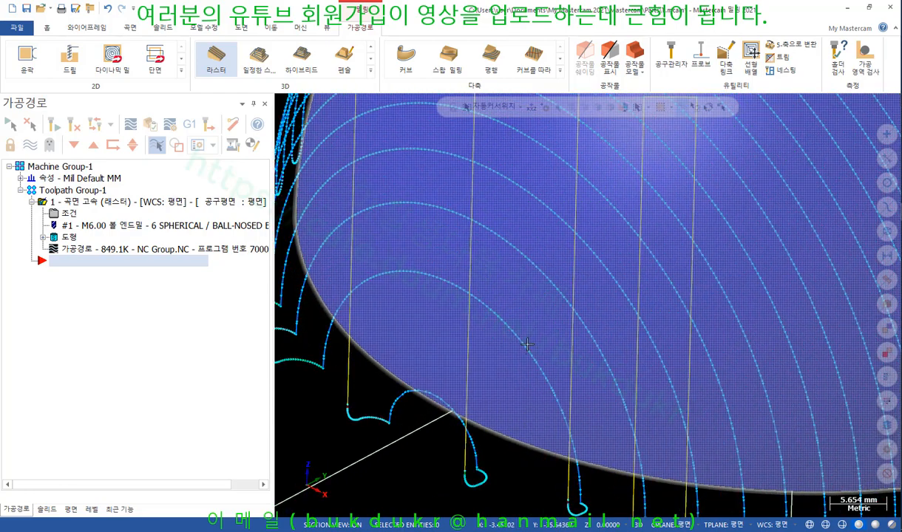
scroll(527, 345, up, 5)
scroll(488, 332, down, 4)
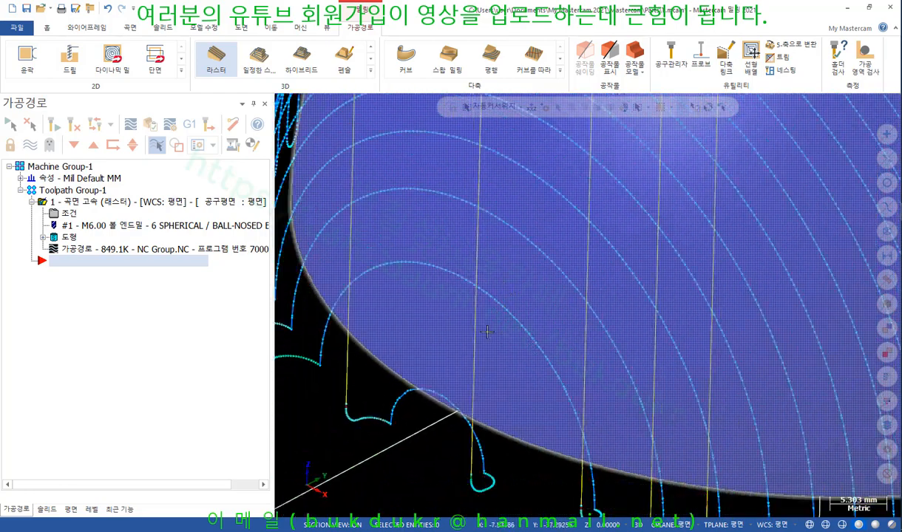
scroll(488, 332, down, 9)
scroll(588, 270, up, 2)
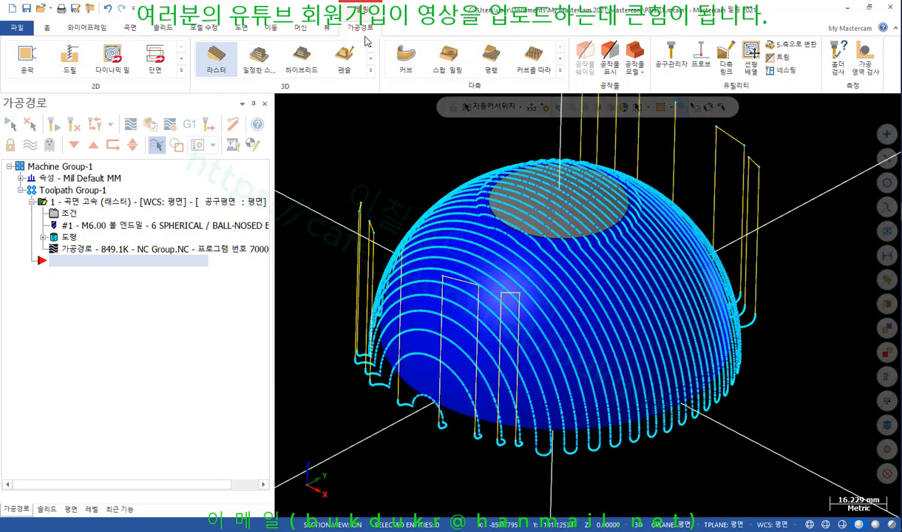
click(324, 30)
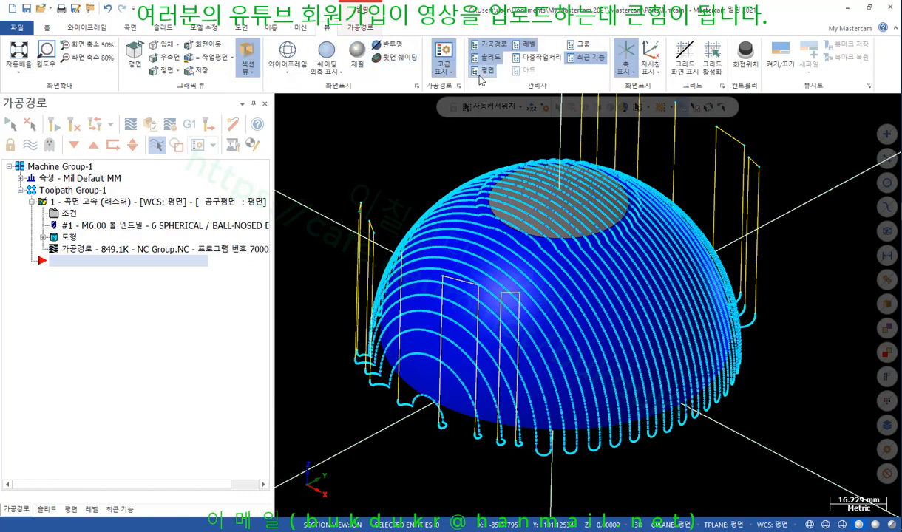
click(442, 67)
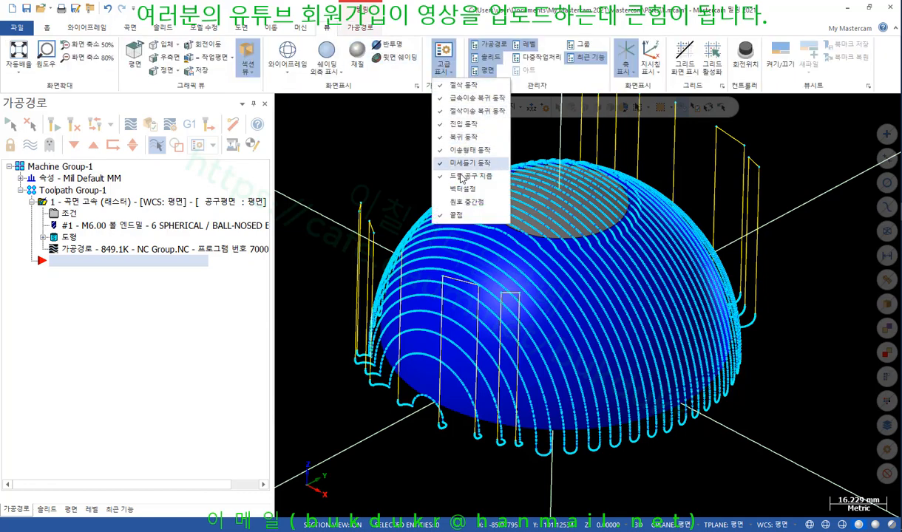
click(441, 216)
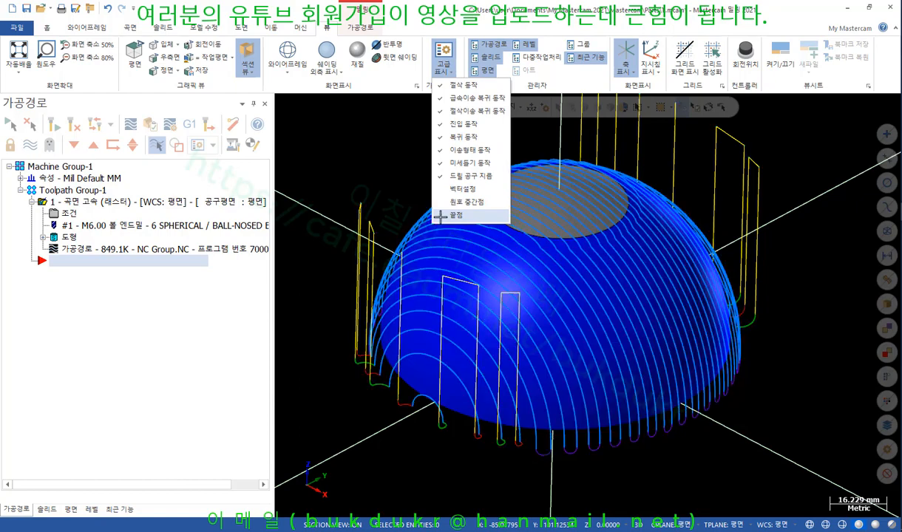
click(376, 165)
Examine the raster passes where the blue dome surface meets the gray top face
scroll(428, 172, up, 1)
middle_drag(428, 172, 591, 157)
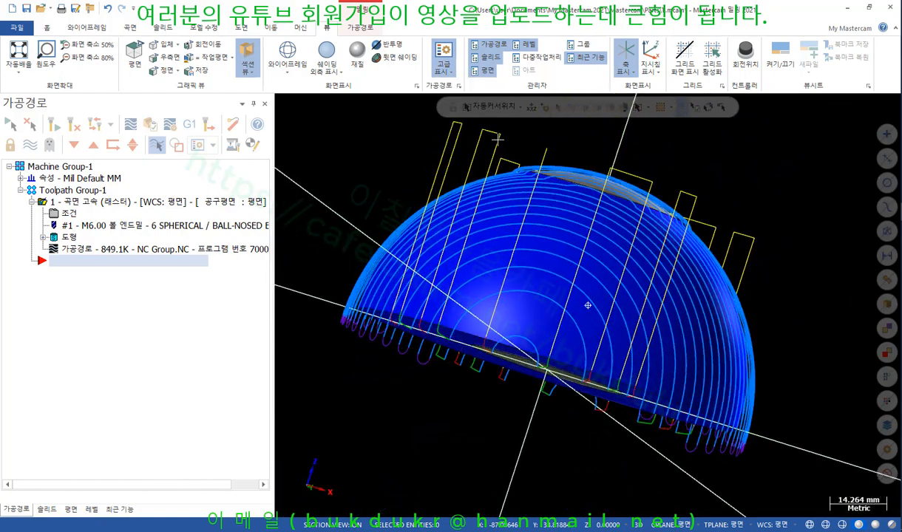
scroll(664, 151, up, 5)
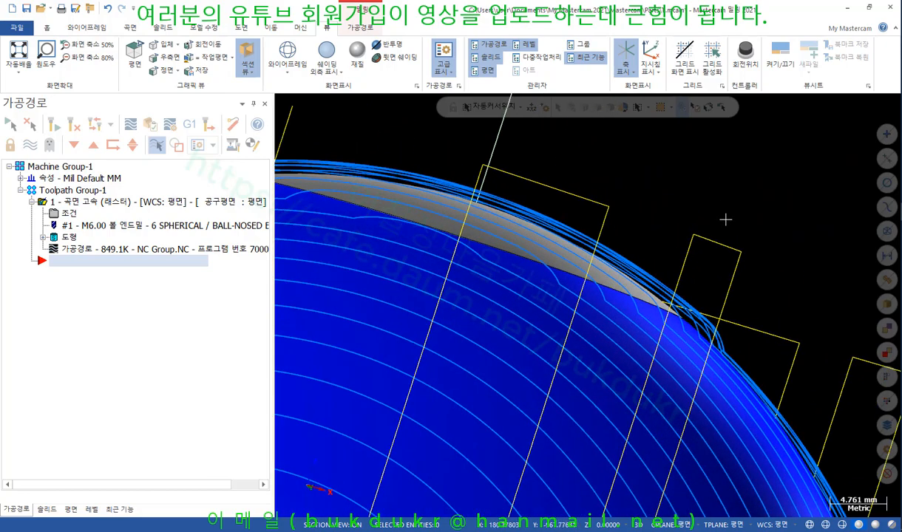
middle_drag(682, 194, 697, 188)
middle_drag(703, 201, 672, 195)
click(127, 250)
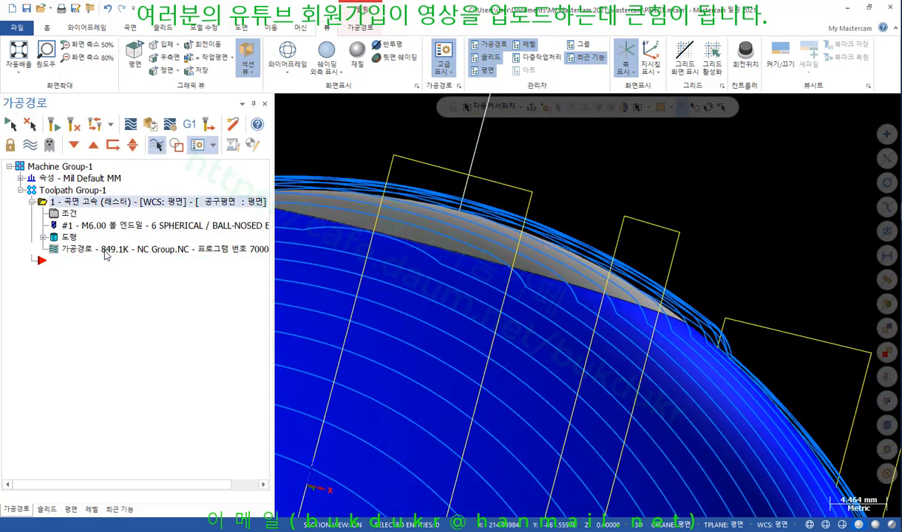
click(268, 103)
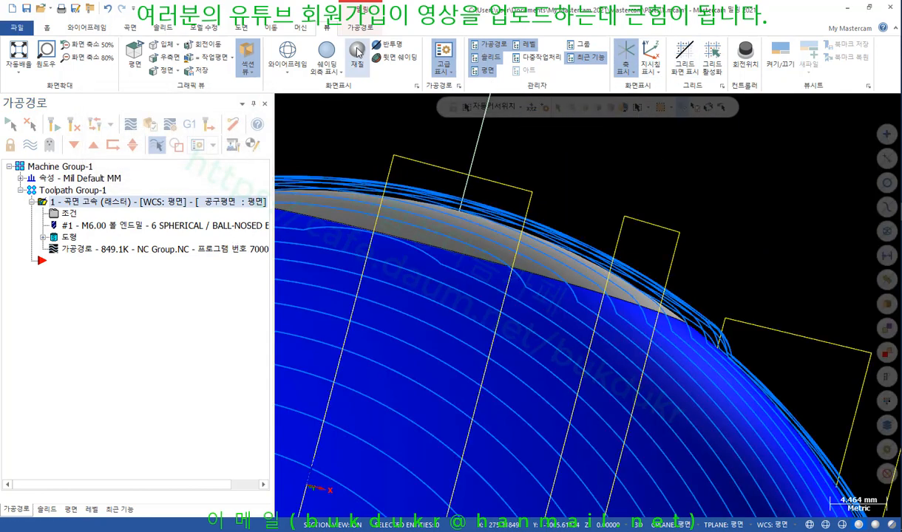
Run toolpath analysis (가공경로 측정) and examine the shaded tool's position on a pass beside the gray top face's edge
click(52, 29)
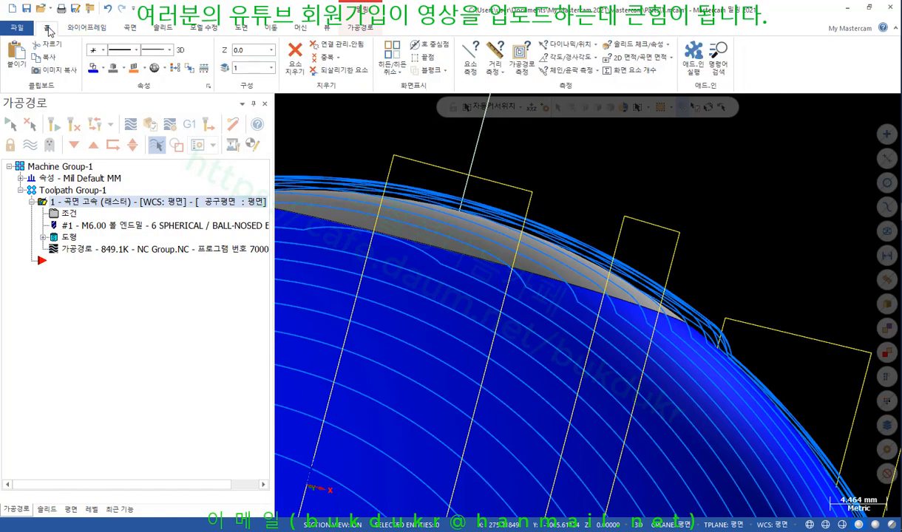
click(520, 56)
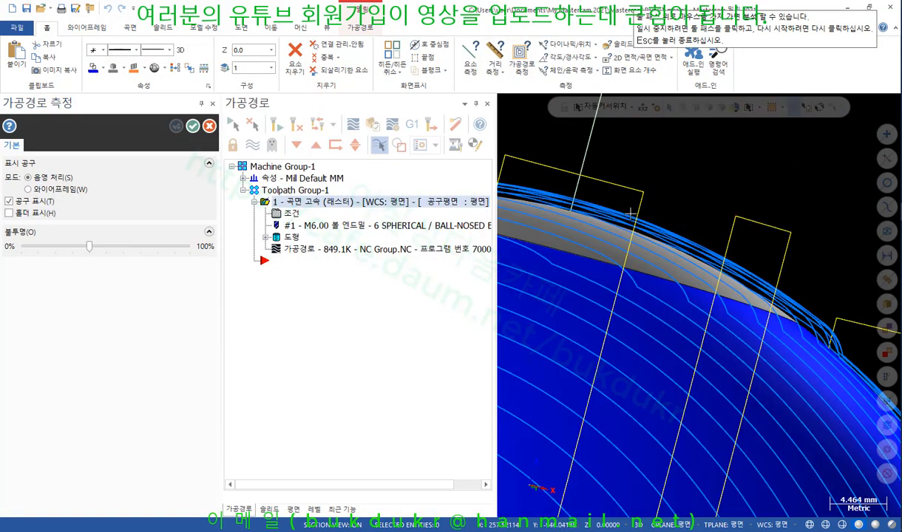
scroll(717, 310, up, 5)
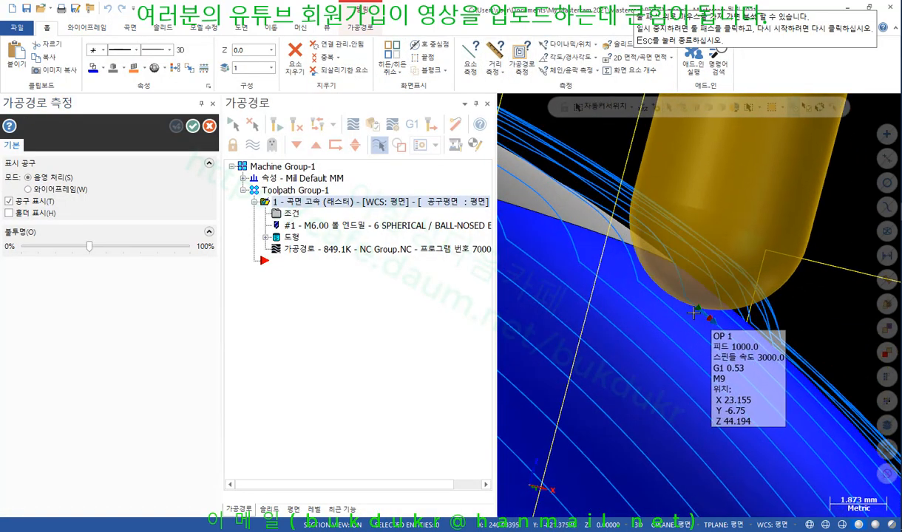
scroll(642, 227, down, 1)
mouse_move(641, 227)
middle_down()
mouse_move(644, 300)
mouse_move(666, 299)
mouse_move(699, 322)
mouse_move(719, 303)
mouse_move(688, 292)
middle_up()
scroll(666, 303, up, 4)
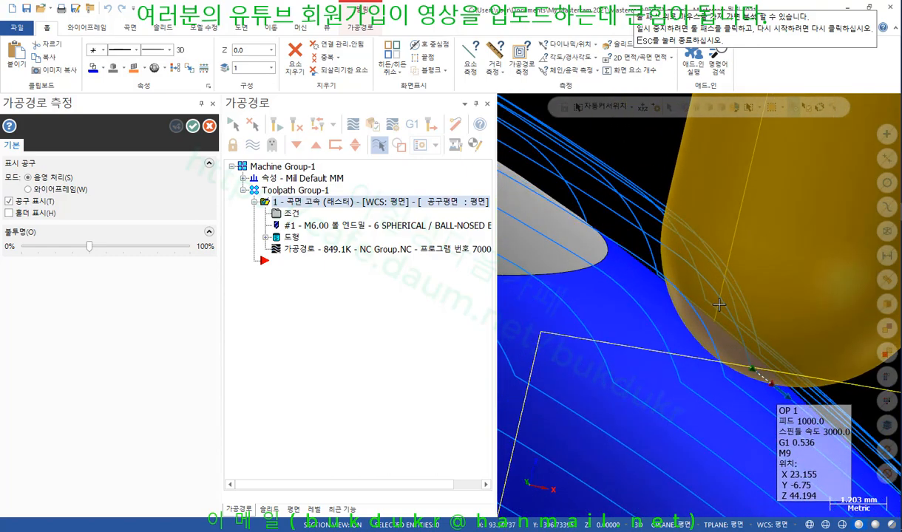
scroll(602, 256, down, 2)
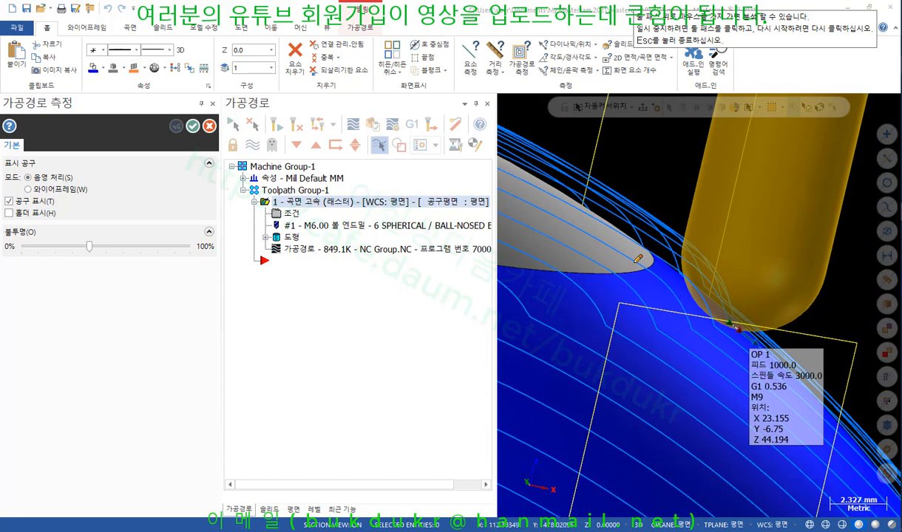
Circle a spot on the gray top face with the on-screen pen and change the pen colour to red
mouse_move(619, 246)
mouse_down()
mouse_move(588, 255)
mouse_move(627, 256)
mouse_up()
right_click(626, 157)
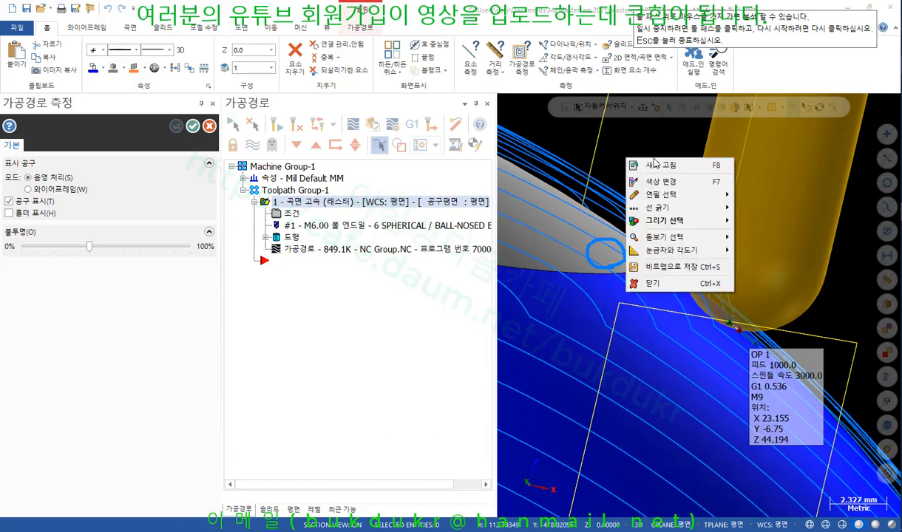
click(666, 182)
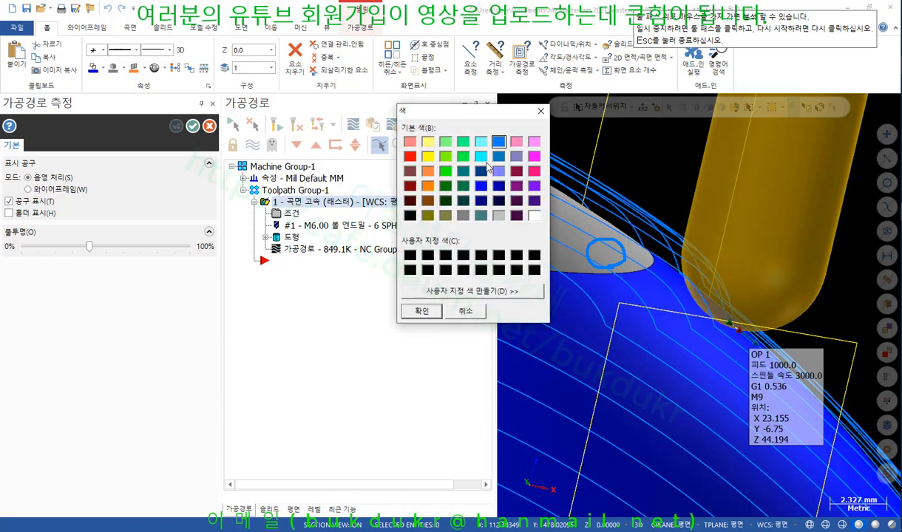
click(410, 156)
click(428, 315)
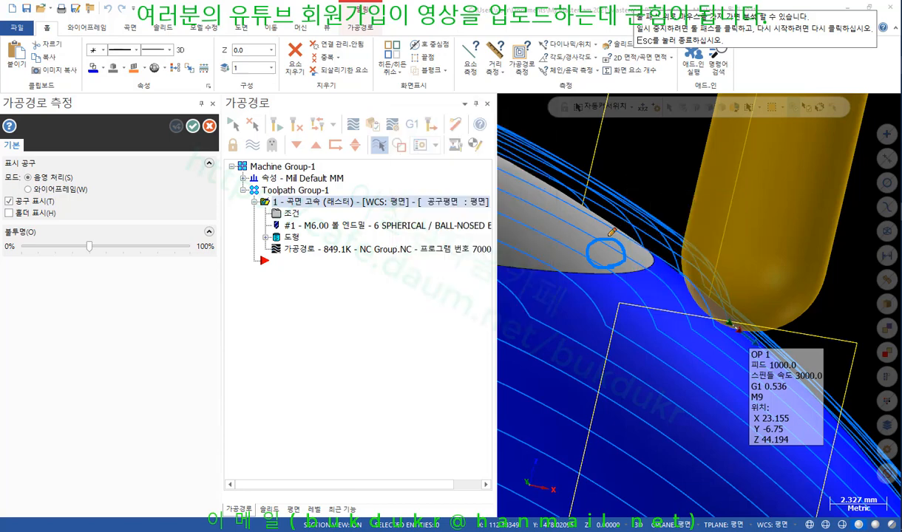
Mark the gap between the gray face's edge and the tool in red, label the areas 0 and 1, and close the pen overlay
mouse_move(610, 247)
mouse_down()
mouse_move(581, 255)
mouse_move(614, 256)
mouse_up()
drag(701, 348, 722, 323)
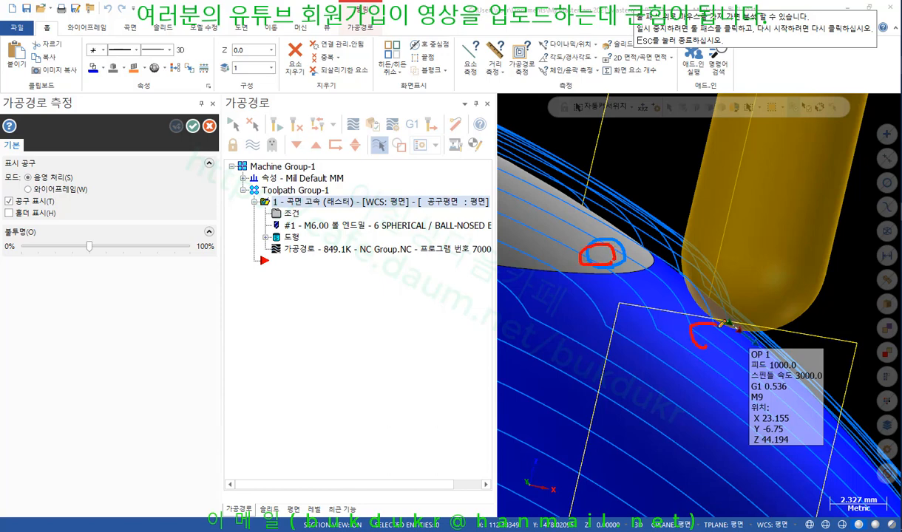
drag(679, 371, 692, 374)
drag(685, 247, 685, 278)
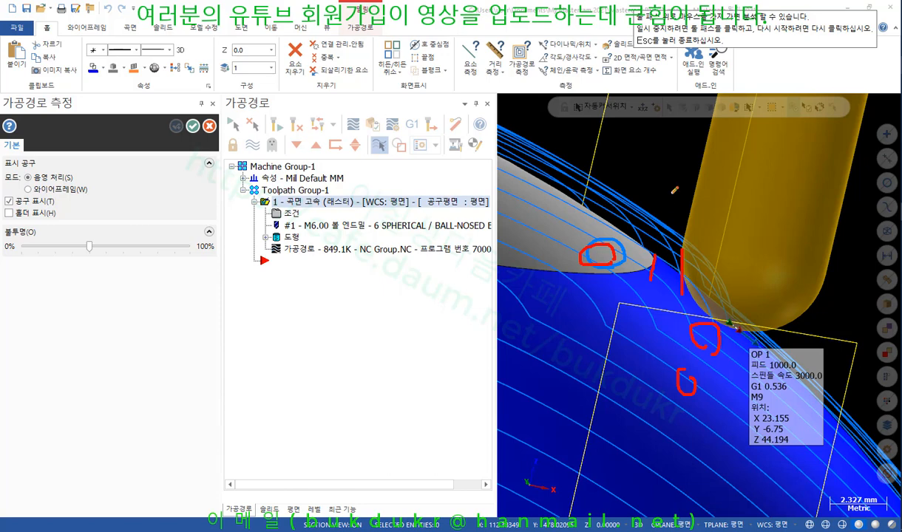
mouse_move(672, 189)
mouse_down()
mouse_move(673, 205)
mouse_move(659, 215)
mouse_up()
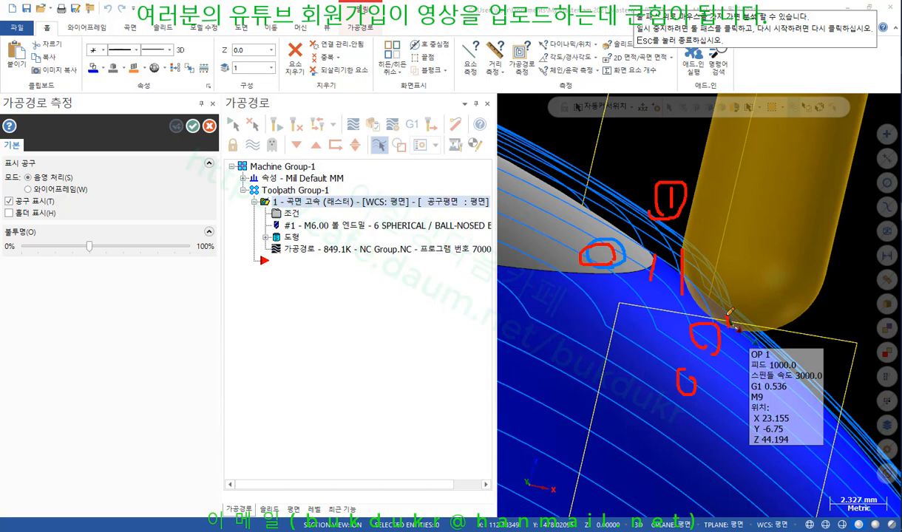
right_click(647, 141)
click(666, 276)
Show the dome, toolpath and analysed tool position in the front view (정면 WCS)
scroll(669, 234, down, 3)
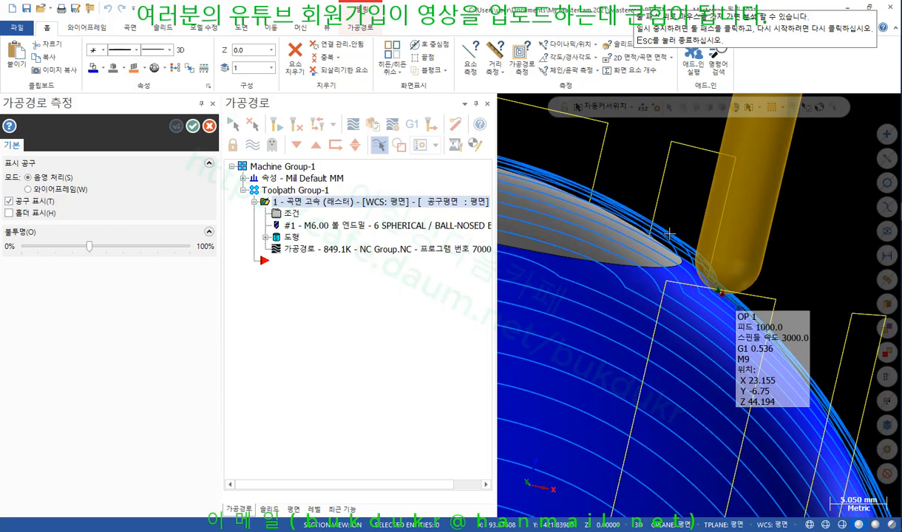
middle_drag(670, 234, 673, 215)
right_click(640, 157)
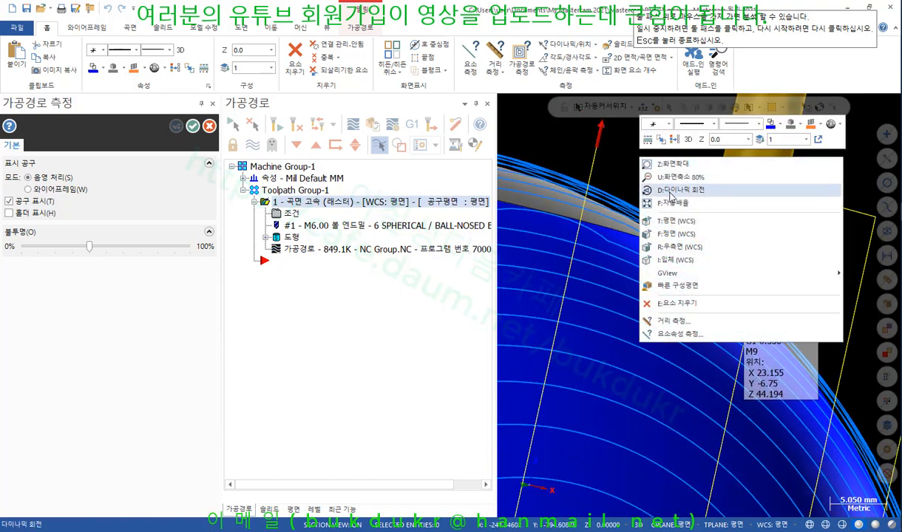
click(674, 234)
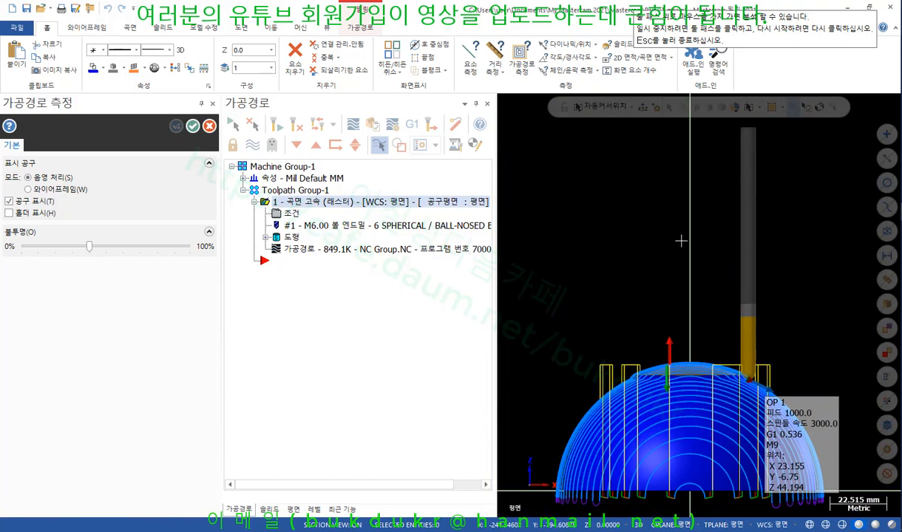
Examine the analysed tool's position along the passes beside the gray top face's edge in the front view, and end the toolpath analysis
scroll(693, 388, up, 9)
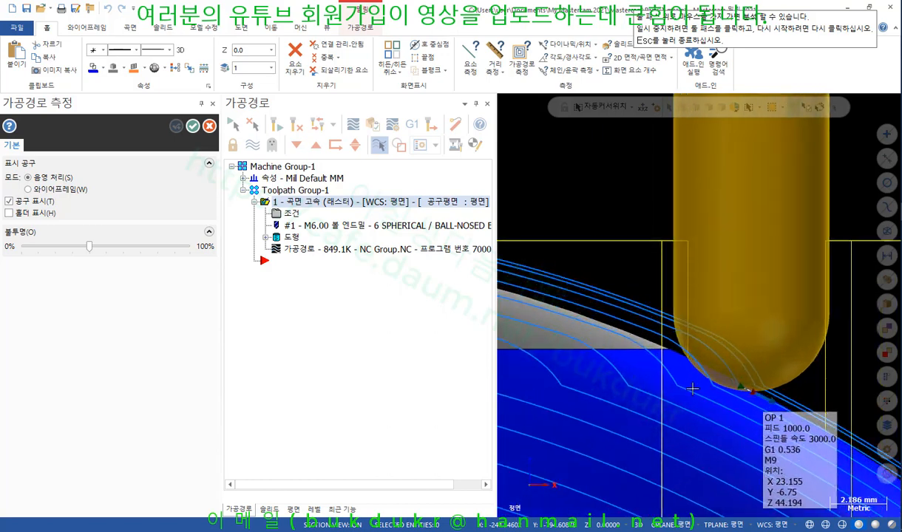
scroll(695, 388, up, 4)
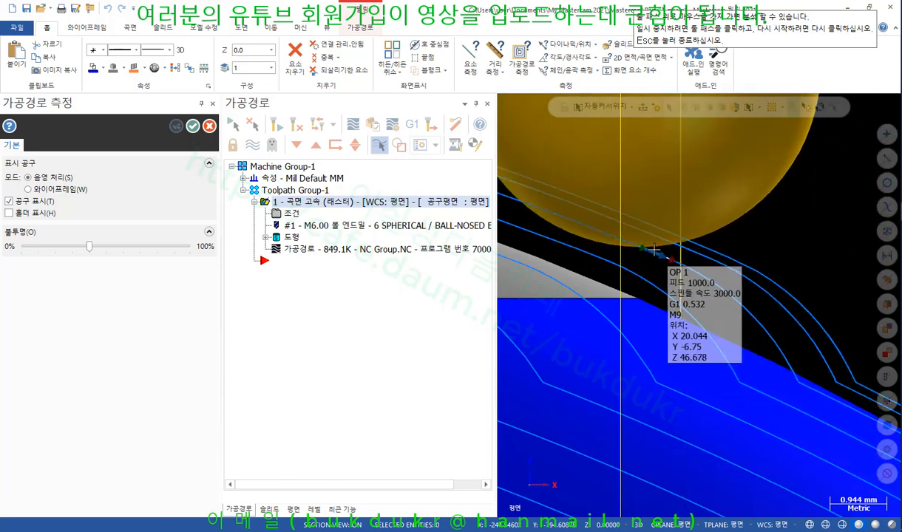
scroll(665, 254, down, 3)
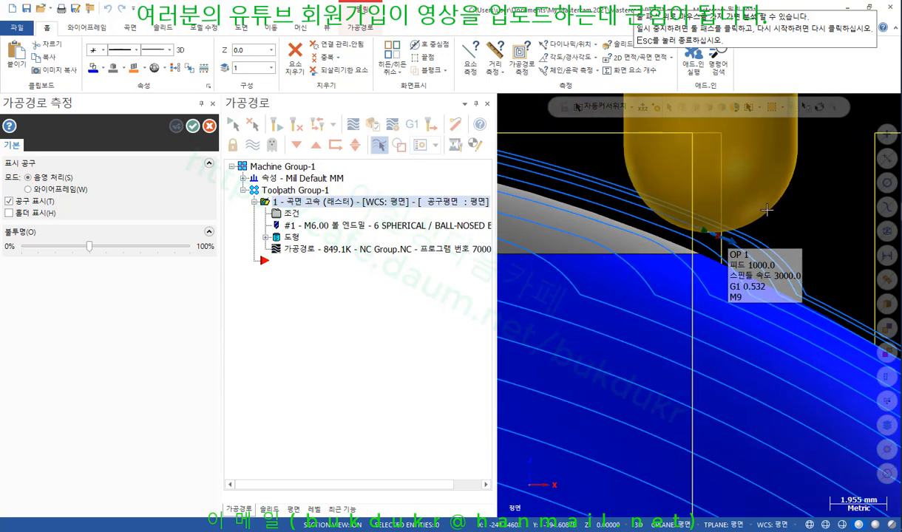
click(209, 127)
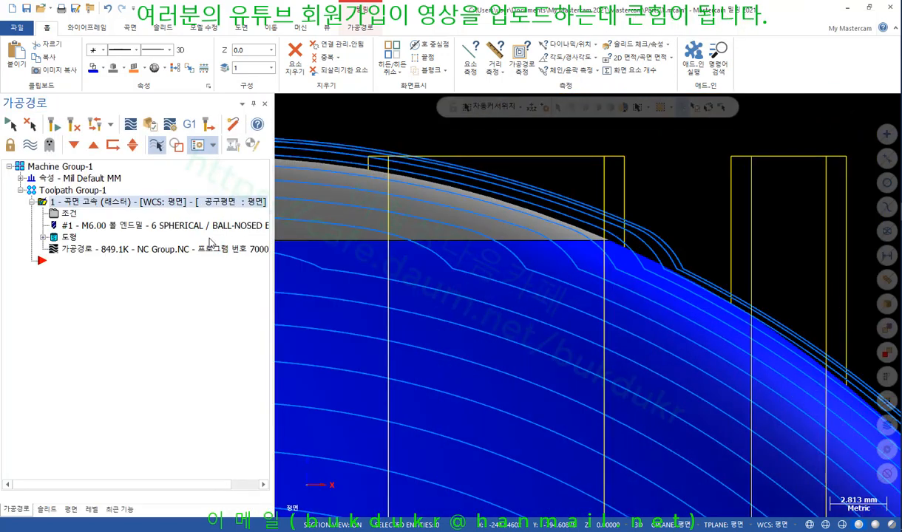
Backplot the Raster toolpath (경로확인) and advance to a pass where the tool sits beside the gray top face's edge
click(119, 249)
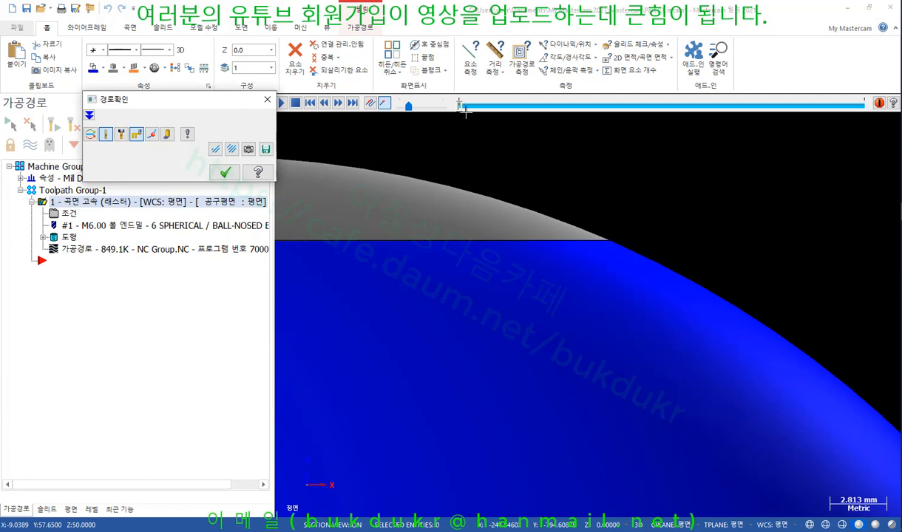
mouse_move(462, 108)
mouse_down()
mouse_move(776, 150)
mouse_move(743, 150)
mouse_up()
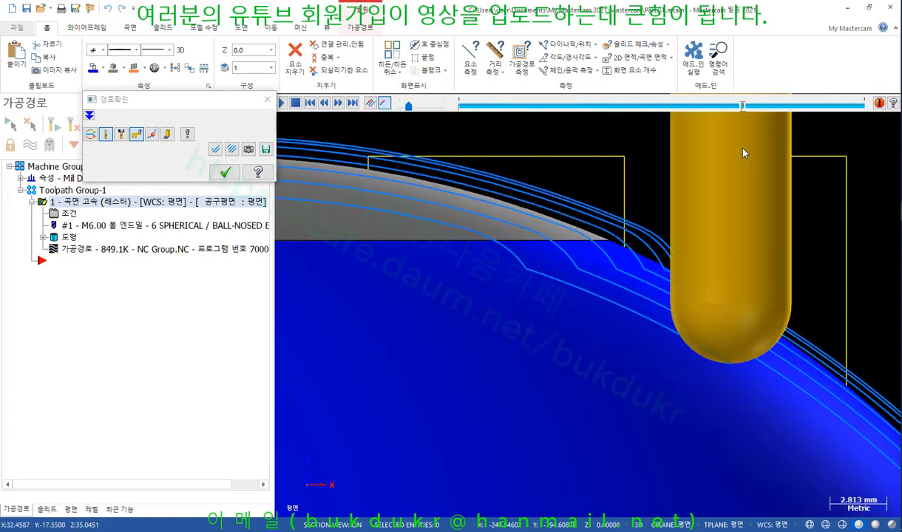
click(602, 210)
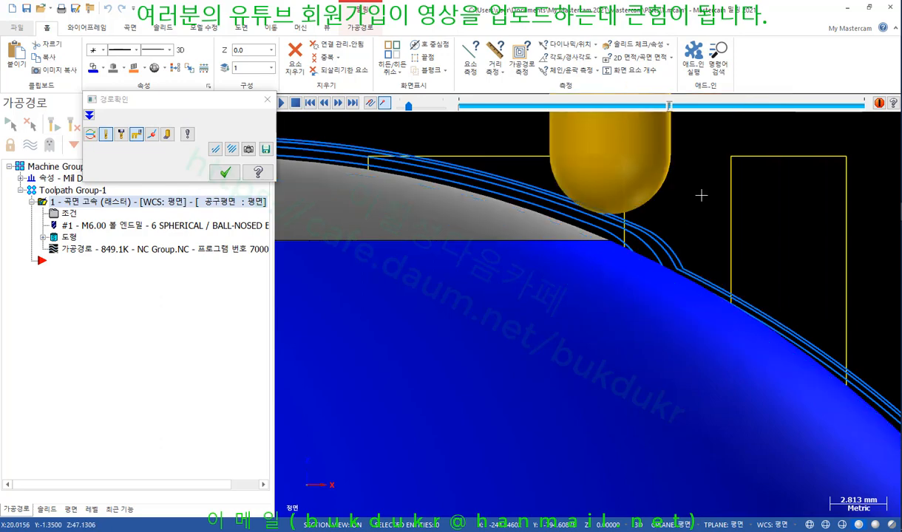
scroll(653, 189, up, 3)
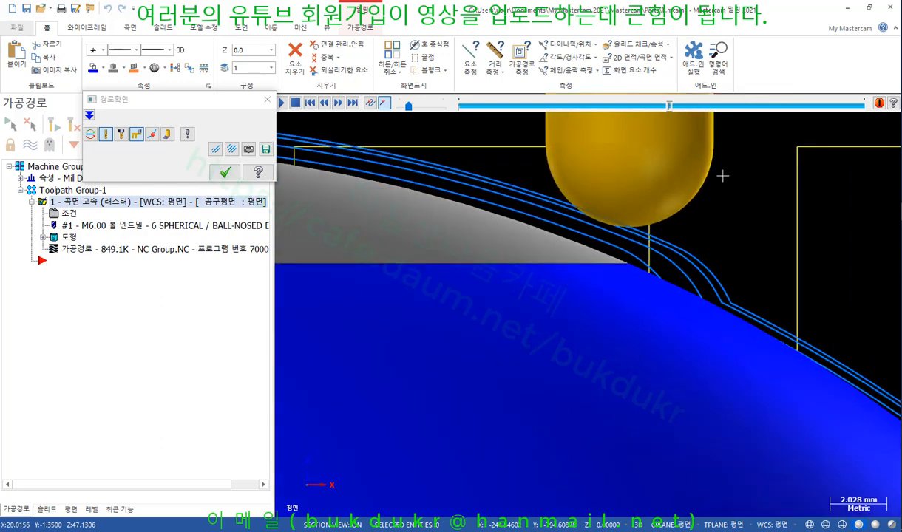
scroll(679, 184, up, 4)
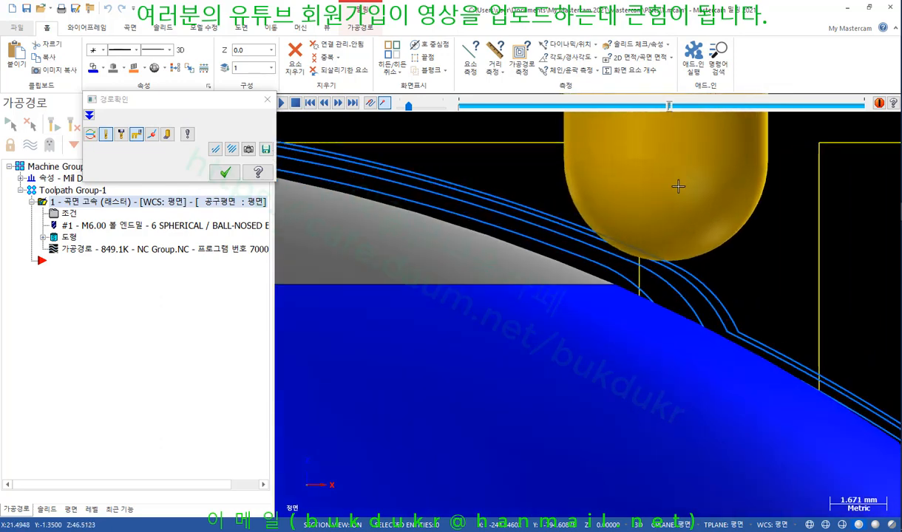
Circle the gray top face in red, label it 드라이브, draw a vertical line up from its edge, and close the pen overlay
mouse_move(488, 300)
mouse_down()
mouse_move(473, 296)
mouse_move(440, 244)
mouse_move(484, 304)
mouse_up()
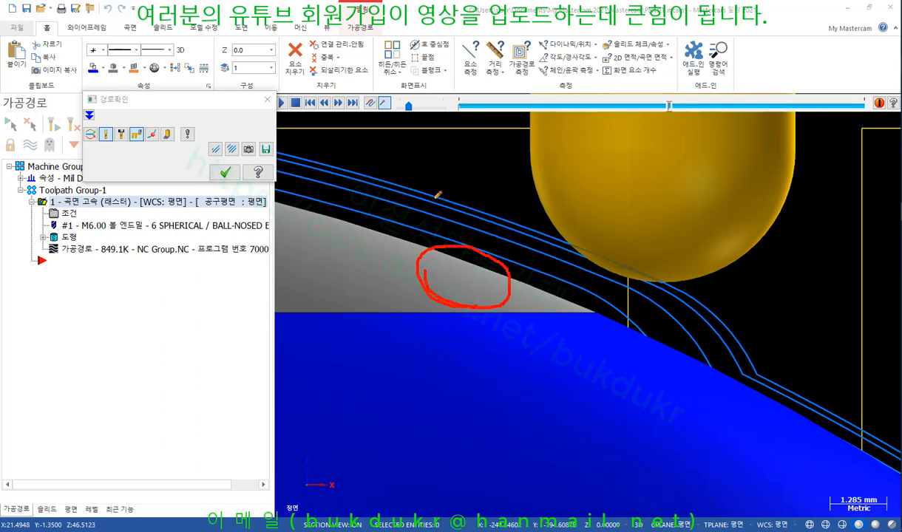
drag(349, 265, 354, 265)
mouse_move(335, 269)
mouse_down()
mouse_move(351, 277)
mouse_move(348, 287)
mouse_move(369, 271)
mouse_up()
mouse_move(371, 254)
mouse_down()
mouse_move(371, 283)
mouse_move(398, 295)
mouse_up()
drag(405, 259, 406, 311)
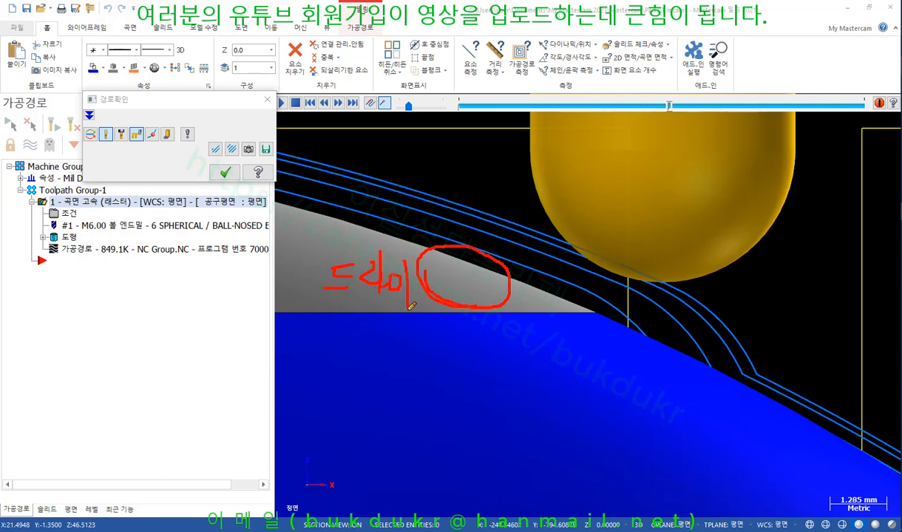
mouse_move(427, 270)
mouse_down()
mouse_move(441, 275)
mouse_move(457, 305)
mouse_move(425, 255)
mouse_move(394, 319)
mouse_up()
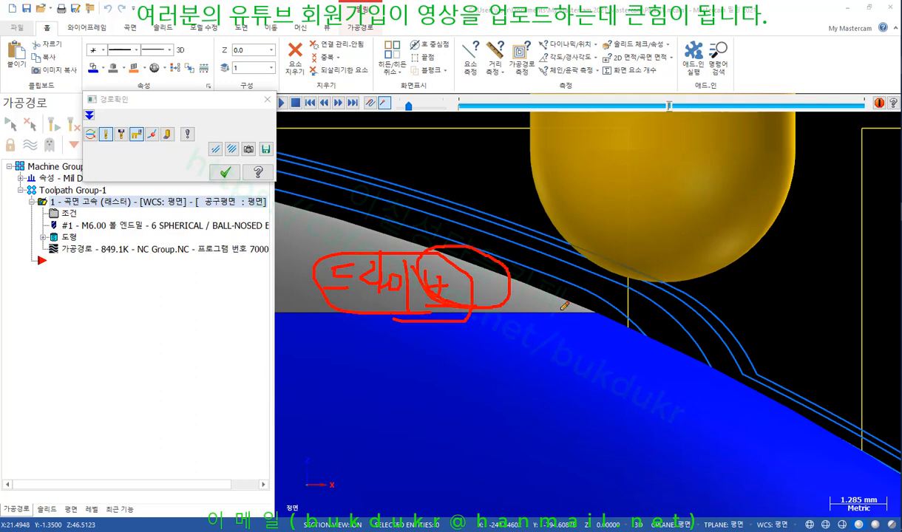
drag(562, 310, 557, 159)
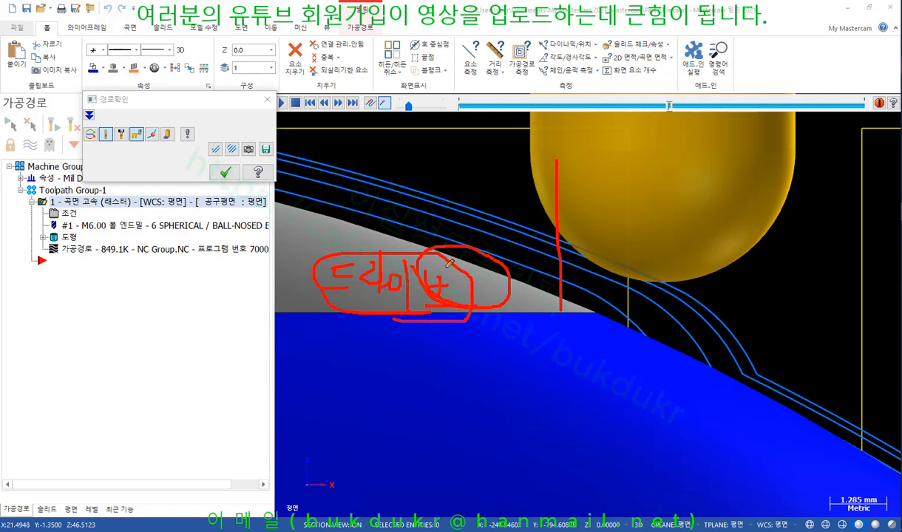
right_click(426, 169)
click(455, 296)
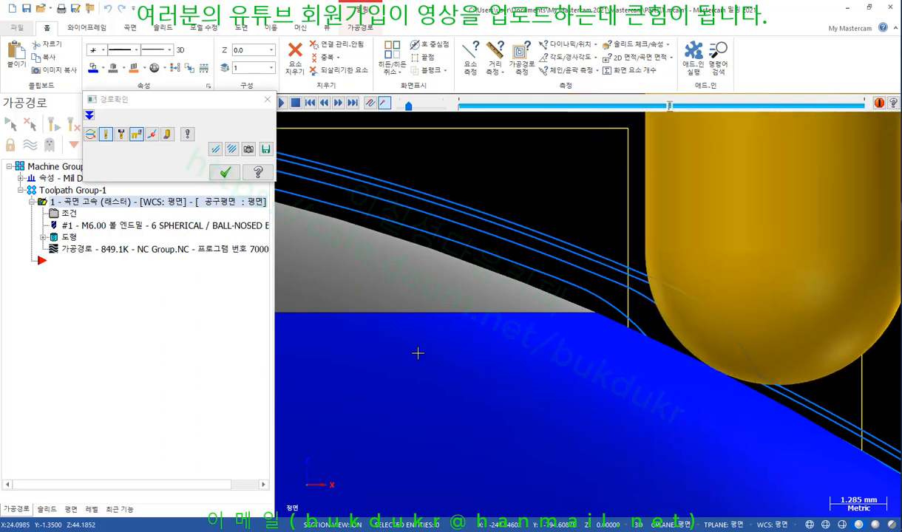
Circle and label the blue area below the tool 0 and the gray face 1 in red, and close the pen overlay
mouse_move(662, 435)
mouse_down()
mouse_move(665, 360)
mouse_move(684, 446)
mouse_up()
drag(681, 398, 679, 399)
mouse_move(407, 255)
mouse_down()
mouse_move(414, 279)
mouse_move(436, 294)
mouse_up()
drag(415, 238, 415, 270)
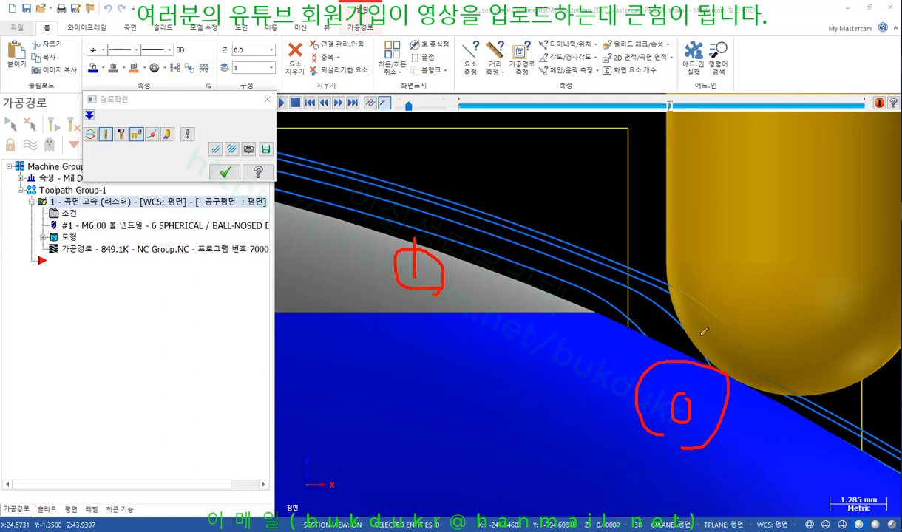
right_click(611, 217)
click(617, 324)
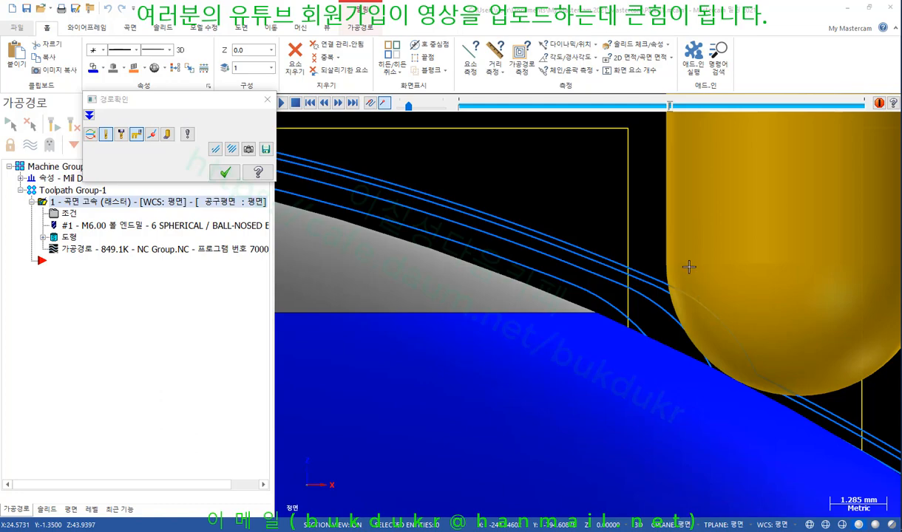
Inspect the backplotted tool beside the gray face from an oblique angle and close the backplot
scroll(688, 264, down, 5)
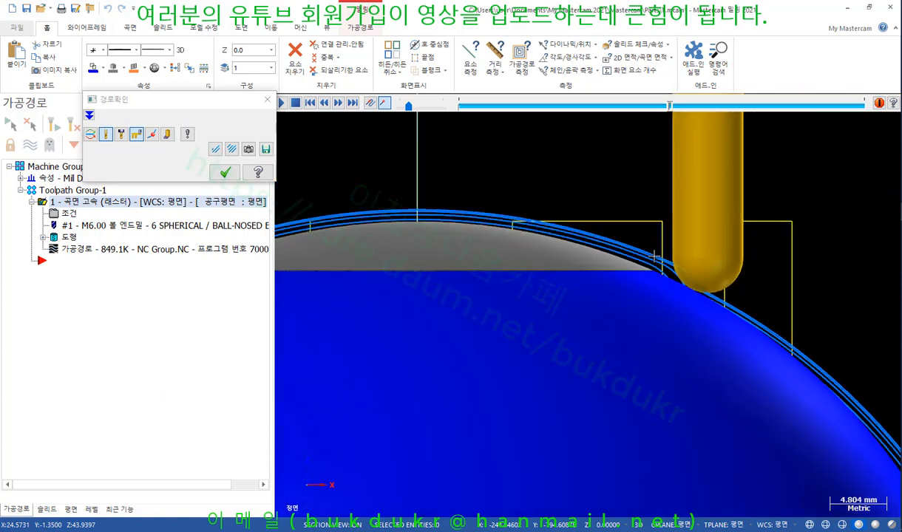
middle_drag(649, 261, 629, 278)
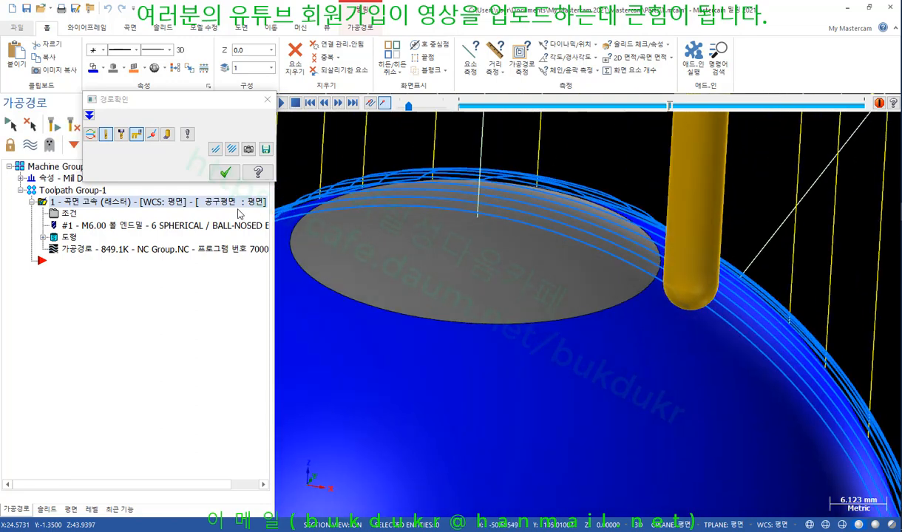
click(225, 174)
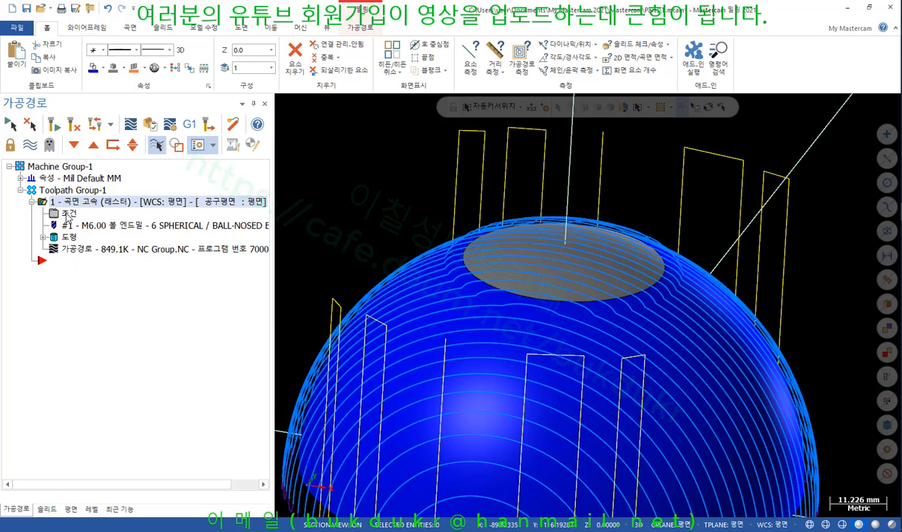
In the top view (평면 WCS), draw a rectangle enclosing the gray top face within the dome's outline
right_click(386, 163)
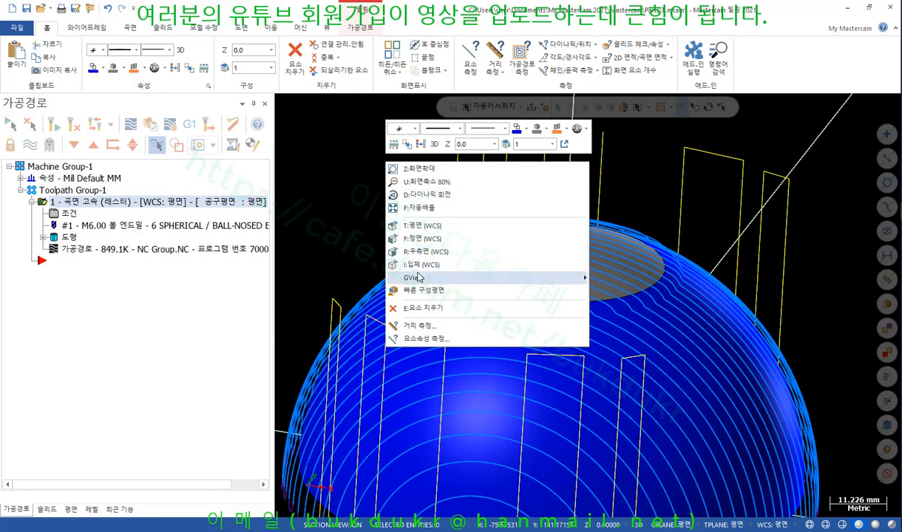
click(423, 226)
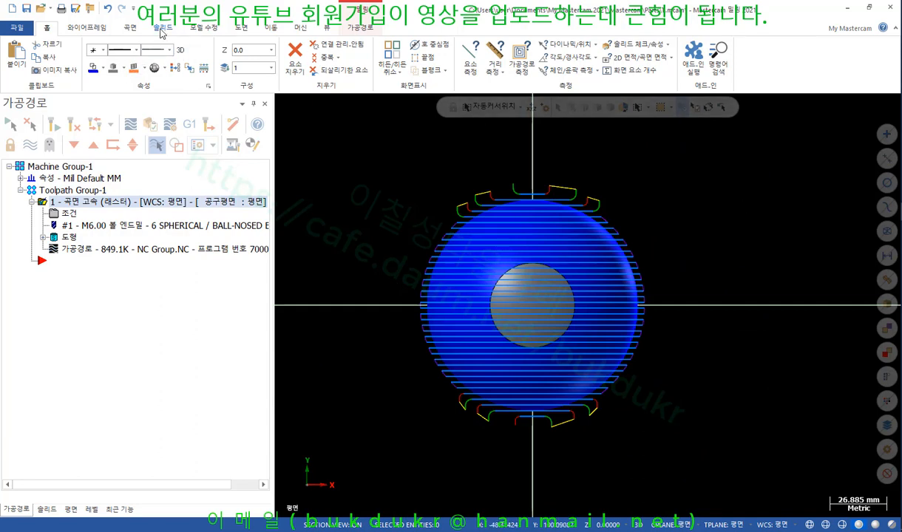
click(87, 28)
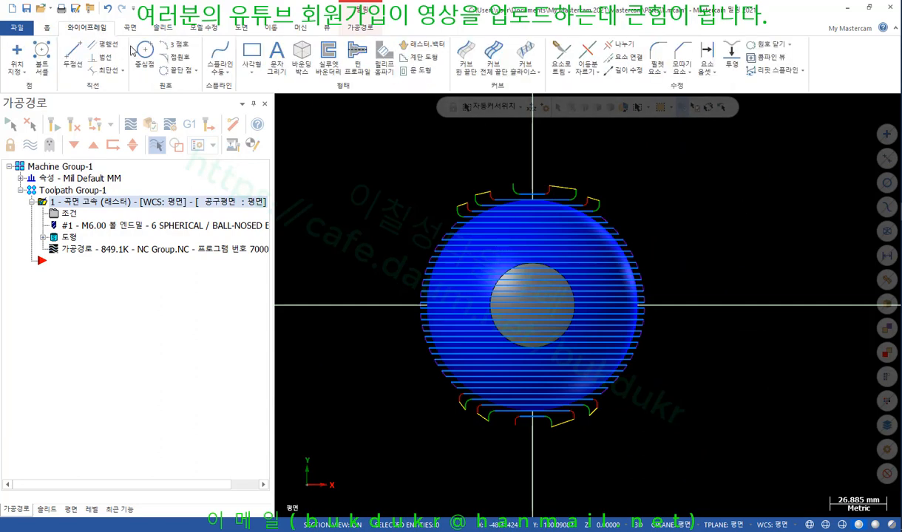
click(252, 54)
click(575, 257)
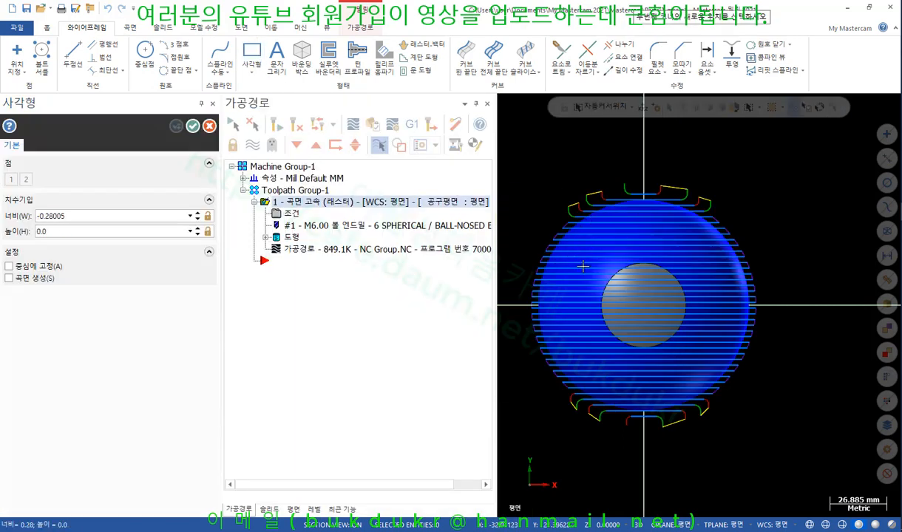
click(719, 363)
click(193, 127)
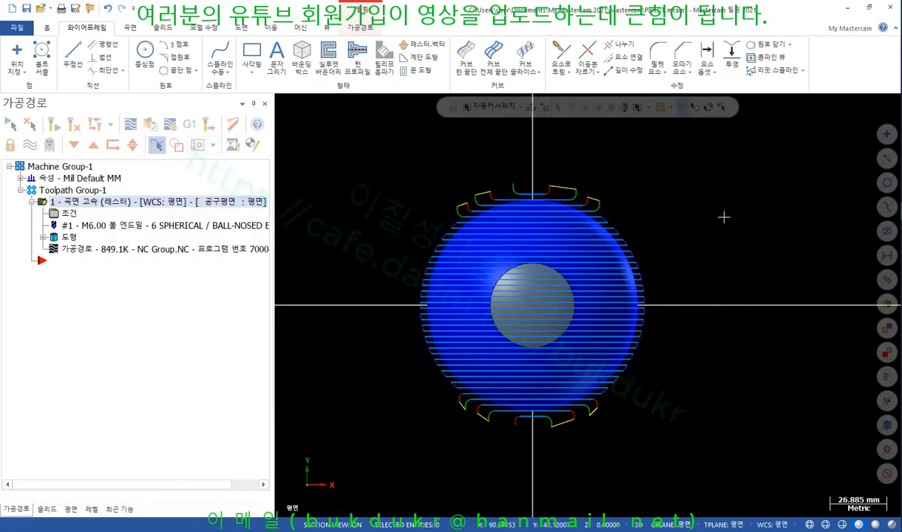
Translate the whole rectangle by Z 60.0 above the dome, using the move (이동) method instead of copying
scroll(689, 244, up, 2)
scroll(696, 237, down, 1)
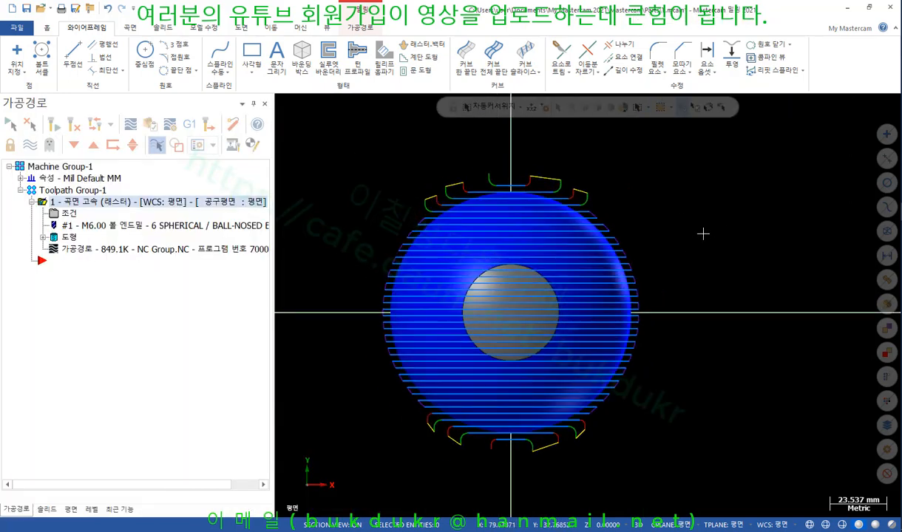
middle_drag(693, 335, 705, 208)
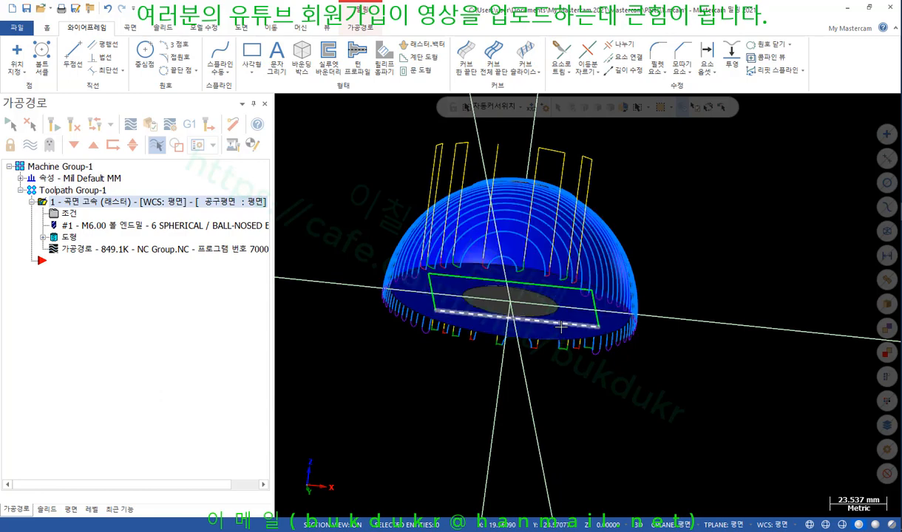
double_click(561, 325)
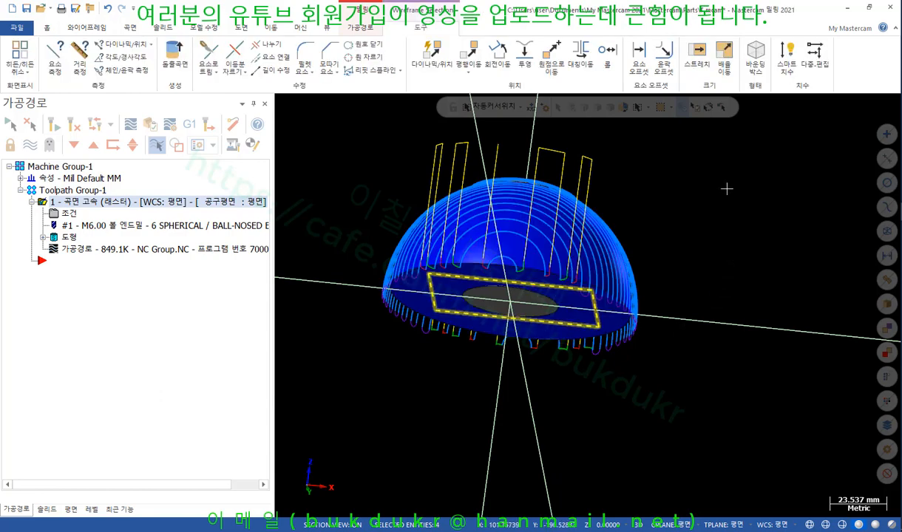
click(271, 29)
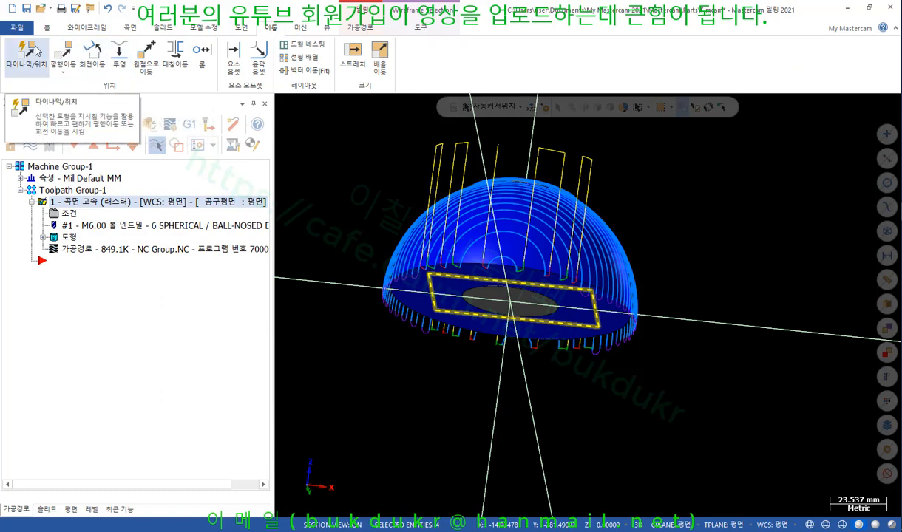
click(61, 50)
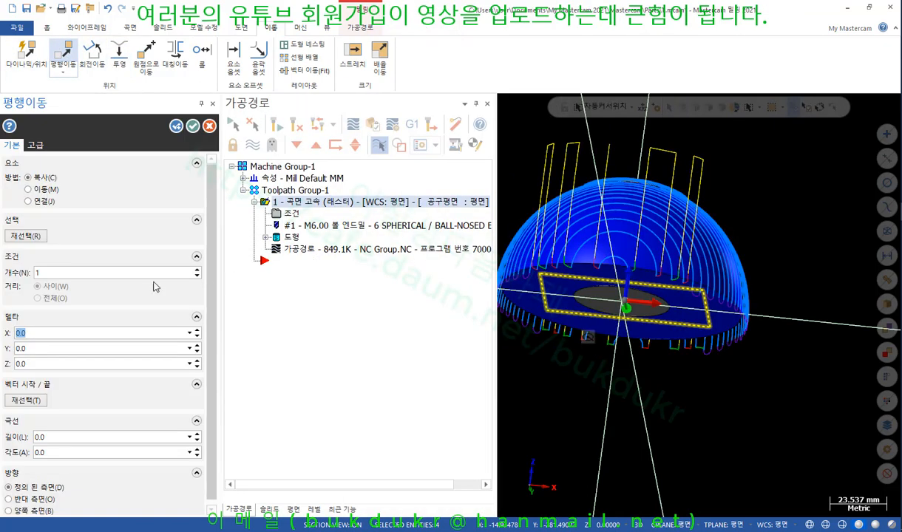
key(Tab)
key(Tab)
click(40, 190)
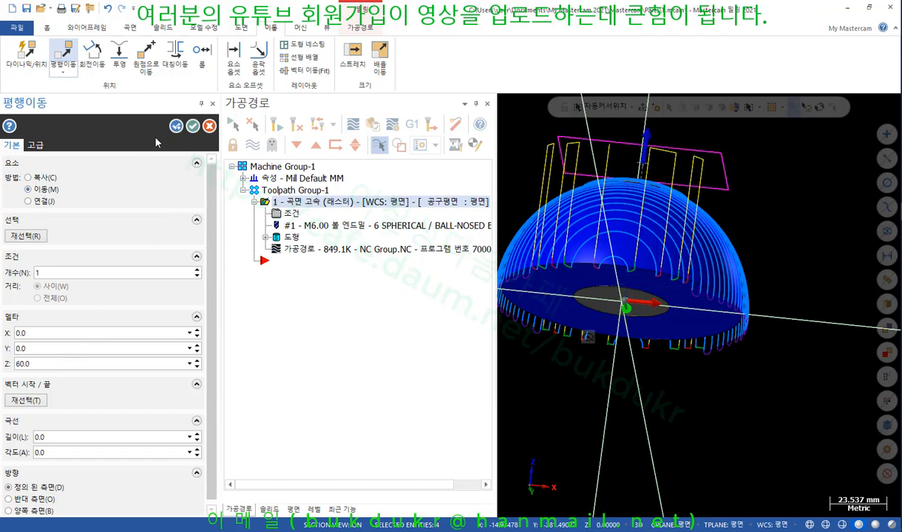
click(193, 125)
In the top view, set the raised rectangle as the Raster toolpath's containment chain (윤곽 체인), using 3D wireframe chaining
right_click(729, 248)
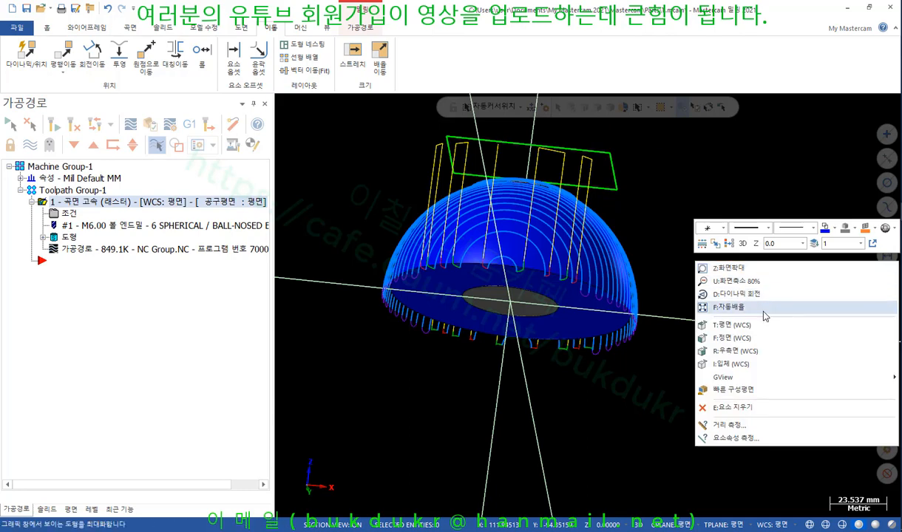
click(758, 325)
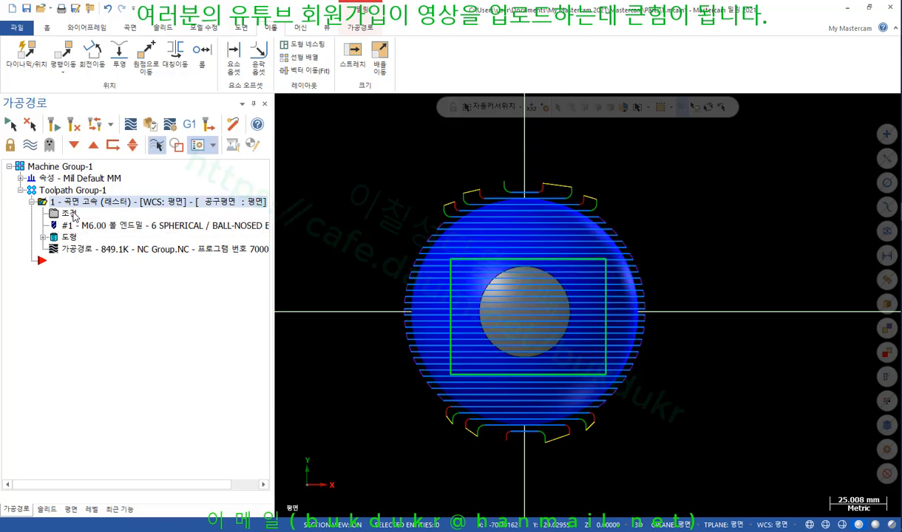
click(73, 213)
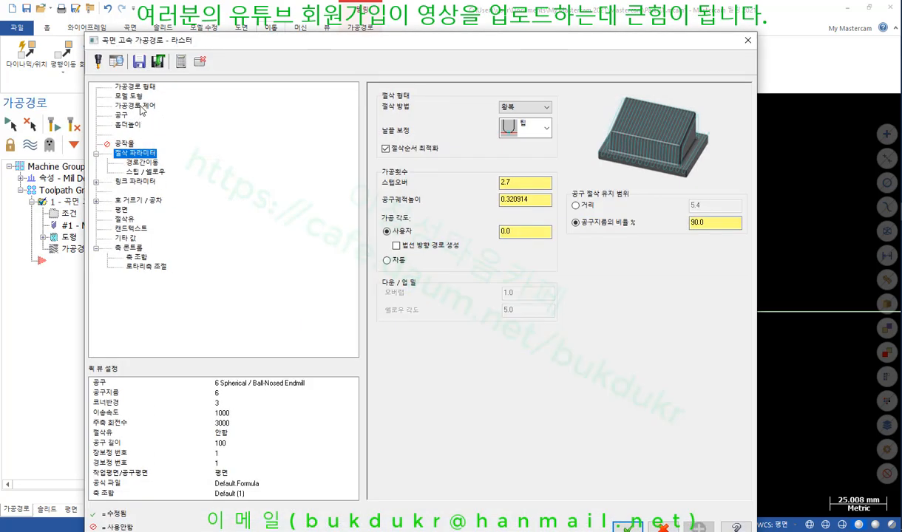
click(137, 106)
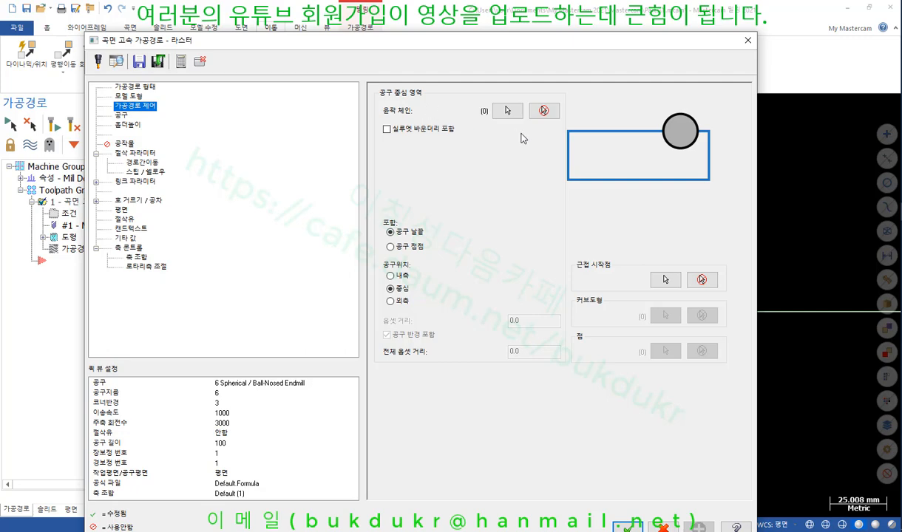
click(507, 110)
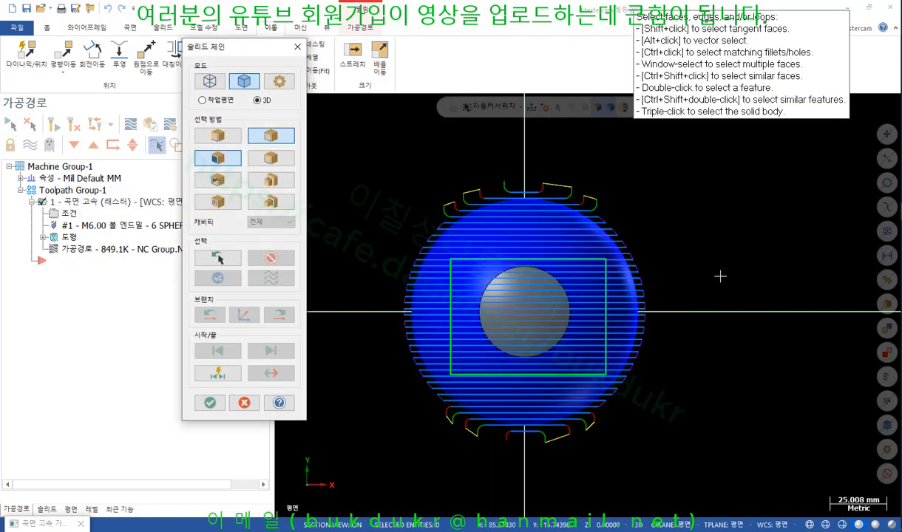
click(580, 383)
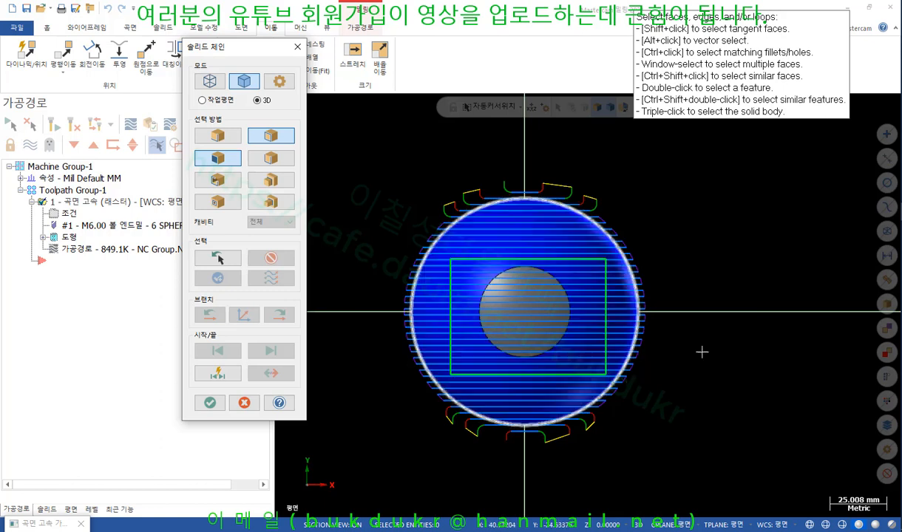
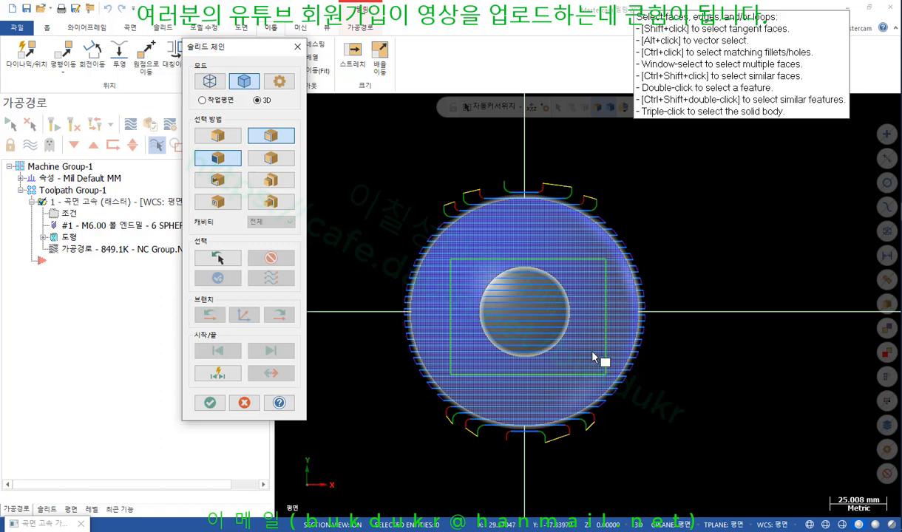
click(210, 80)
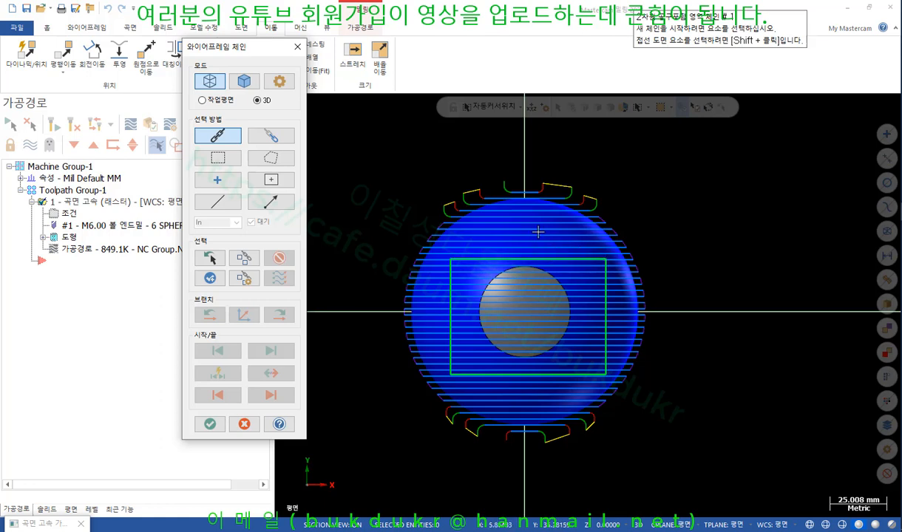
click(558, 375)
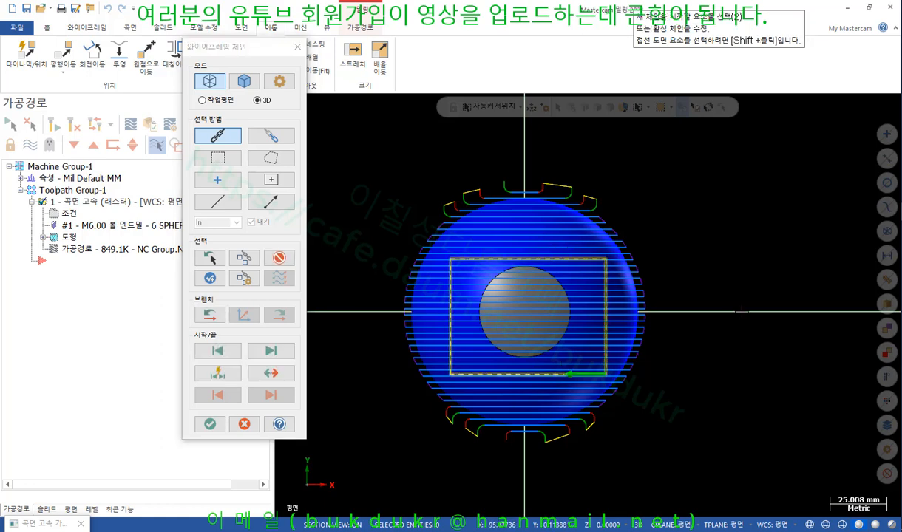
click(210, 423)
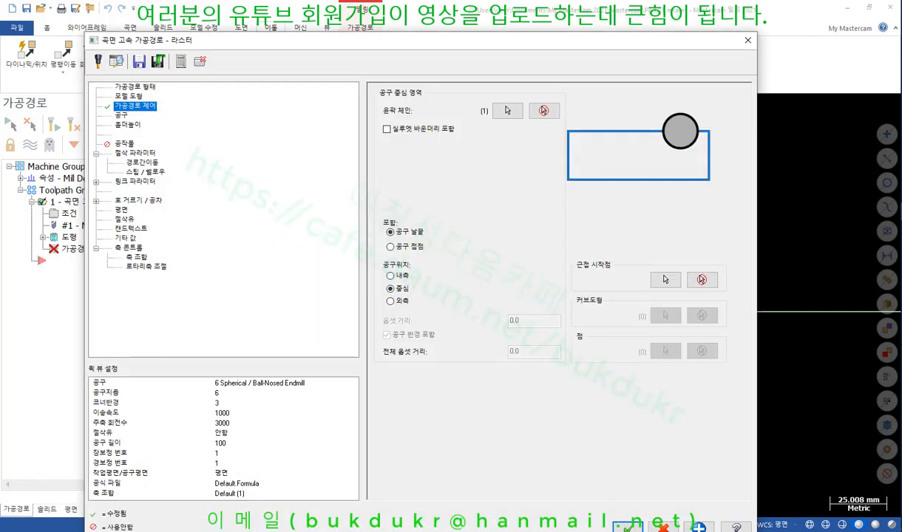
Accept the toolpath control settings with the tool position at 중심 and regenerate the Raster toolpath
click(856, 113)
mouse_move(380, 293)
mouse_down()
mouse_move(407, 293)
mouse_move(417, 281)
mouse_move(380, 297)
mouse_up()
right_click(518, 216)
click(549, 340)
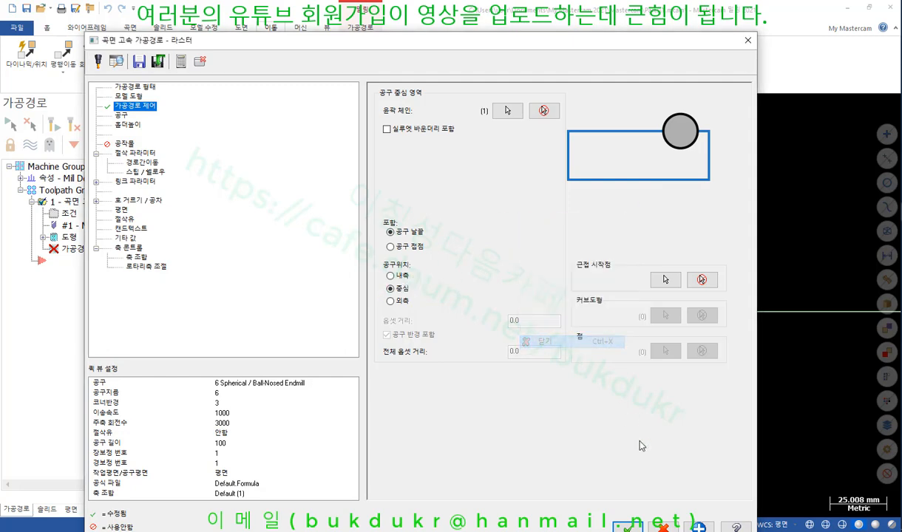
click(627, 527)
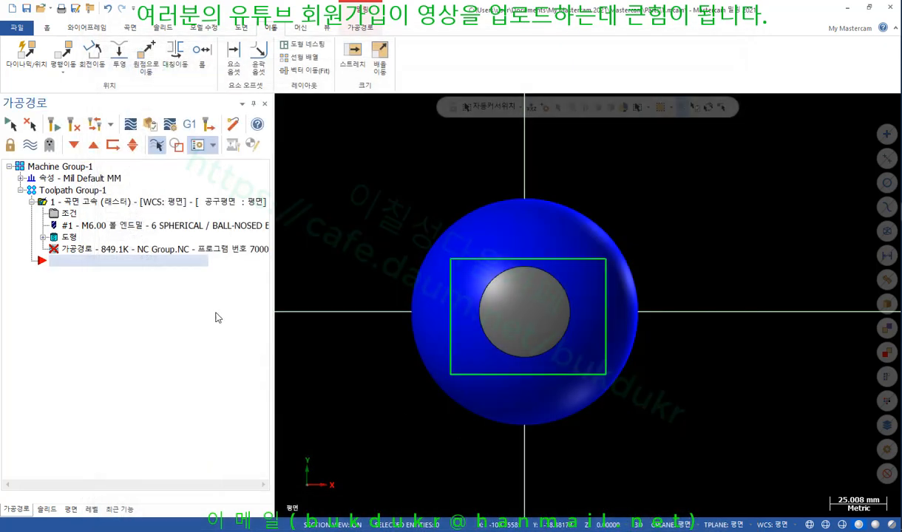
click(53, 126)
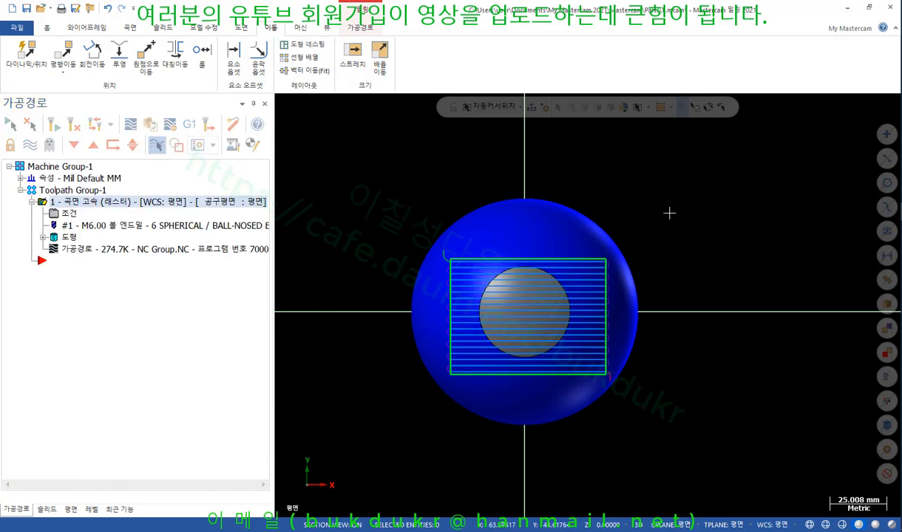
Examine the regenerated toolpath's passes and end links against the rectangular boundary from the top and oblique views
scroll(520, 295, up, 4)
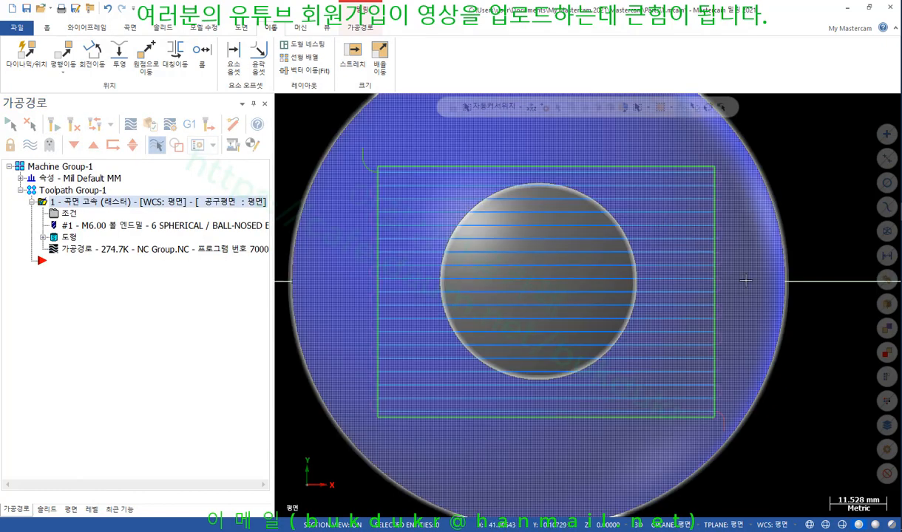
scroll(573, 278, down, 2)
middle_drag(556, 305, 563, 220)
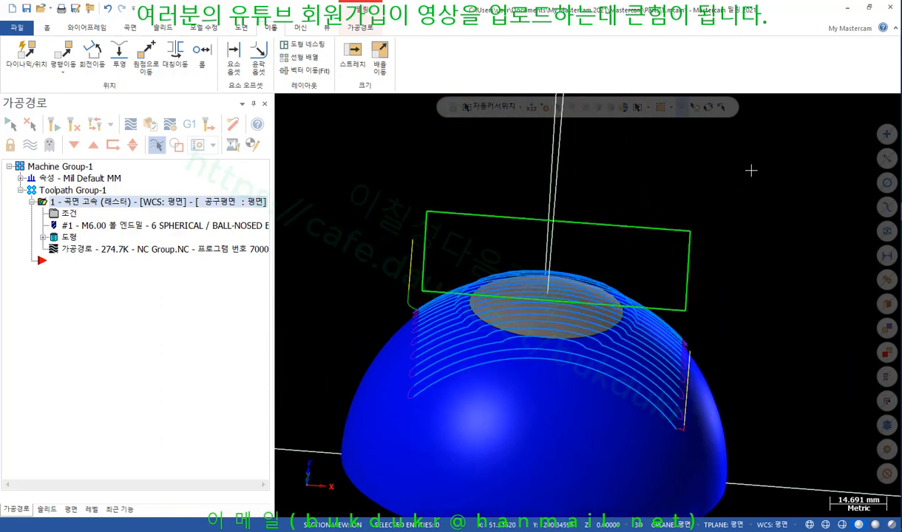
right_click(716, 163)
click(760, 236)
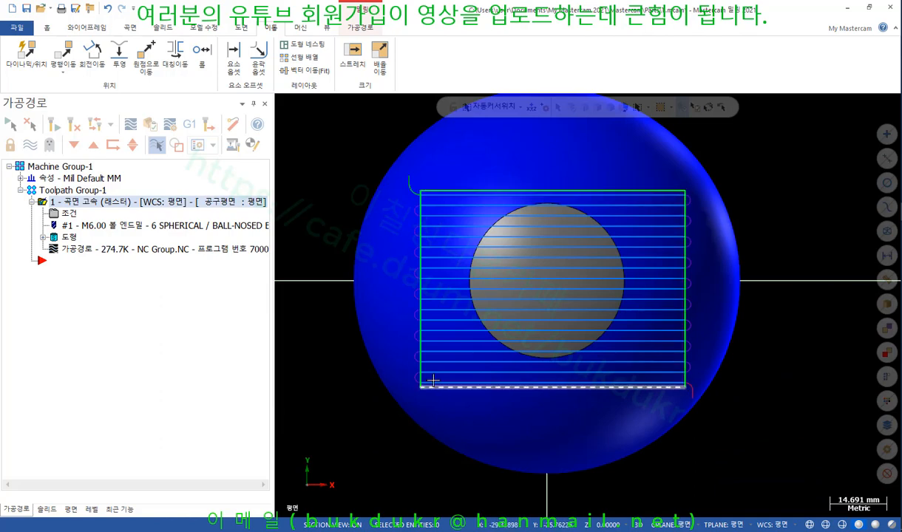
mouse_move(456, 267)
middle_down()
mouse_move(465, 190)
mouse_move(476, 193)
middle_up()
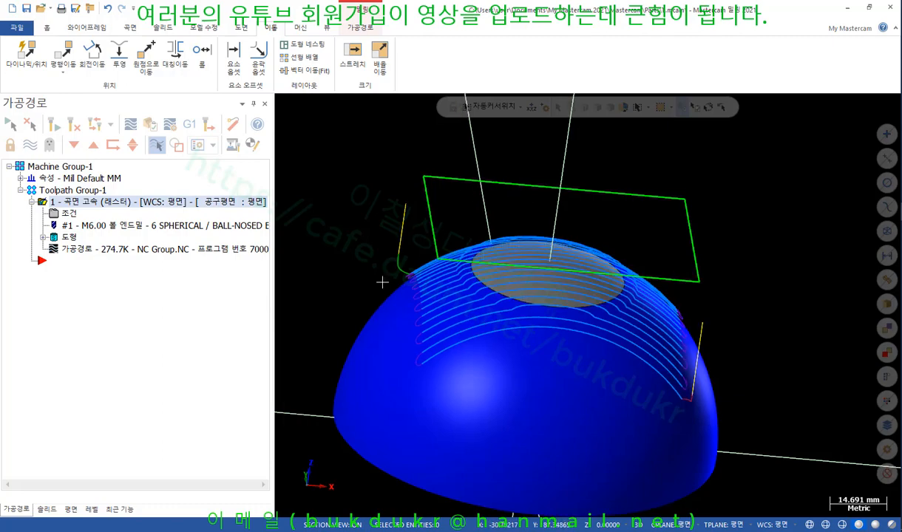
scroll(382, 282, up, 4)
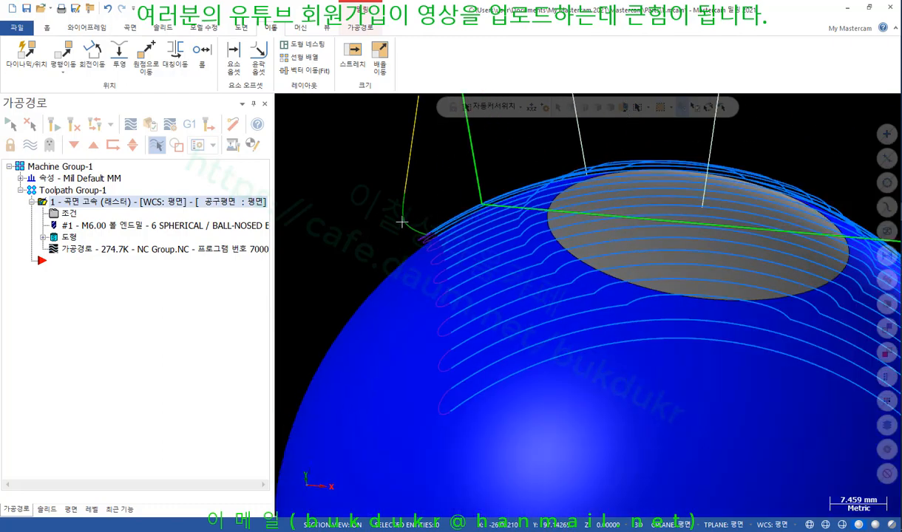
scroll(402, 222, down, 2)
middle_drag(509, 276, 488, 286)
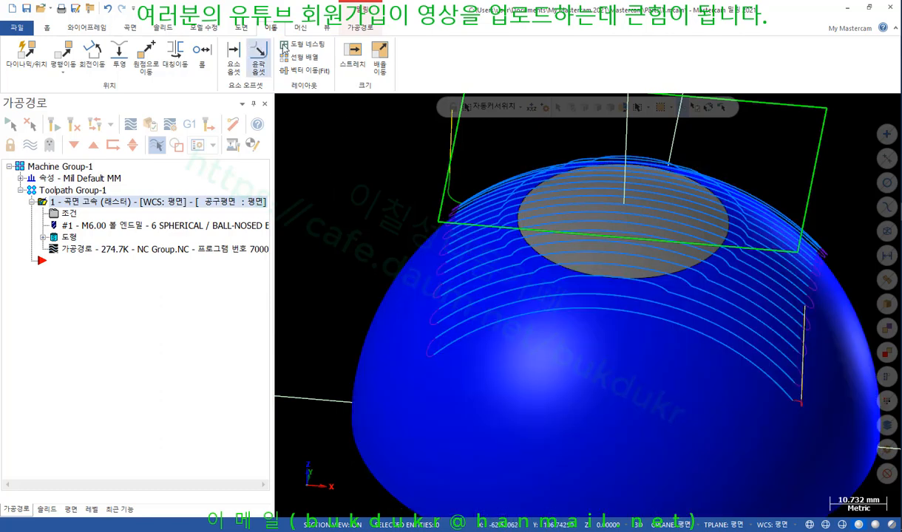
Open the advanced toolpath display settings (고급표시) and review the colours of the retract, entry and exit motions
click(48, 28)
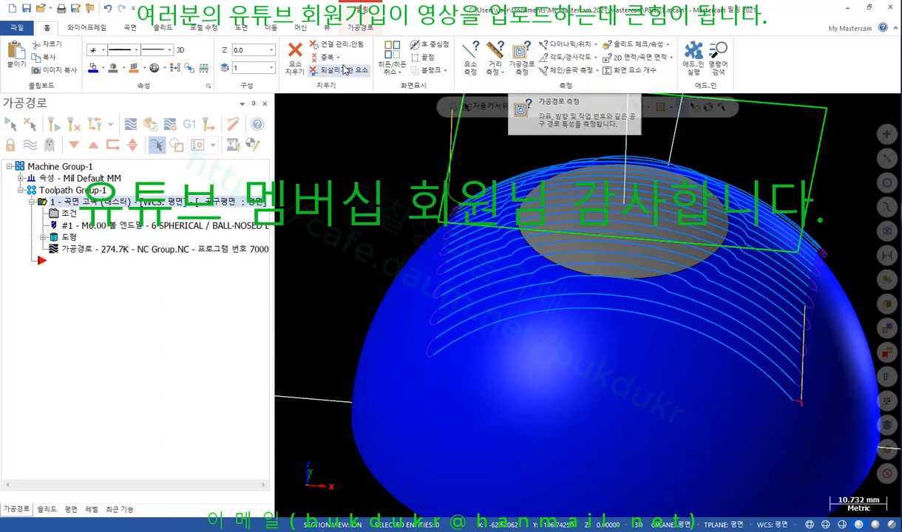
click(353, 30)
click(329, 29)
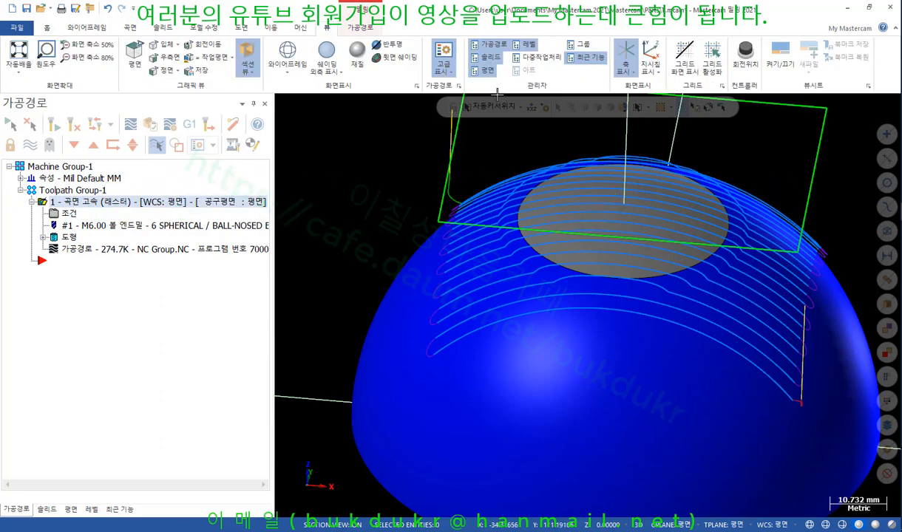
click(459, 87)
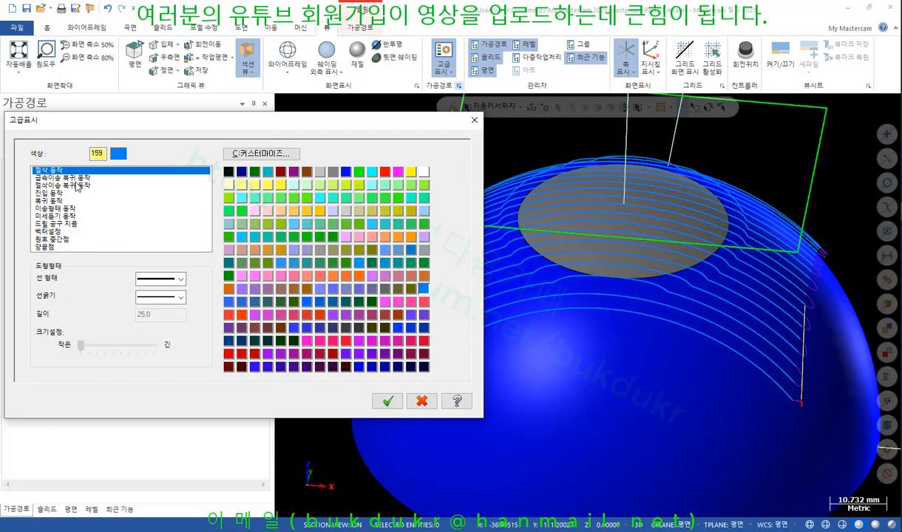
click(71, 185)
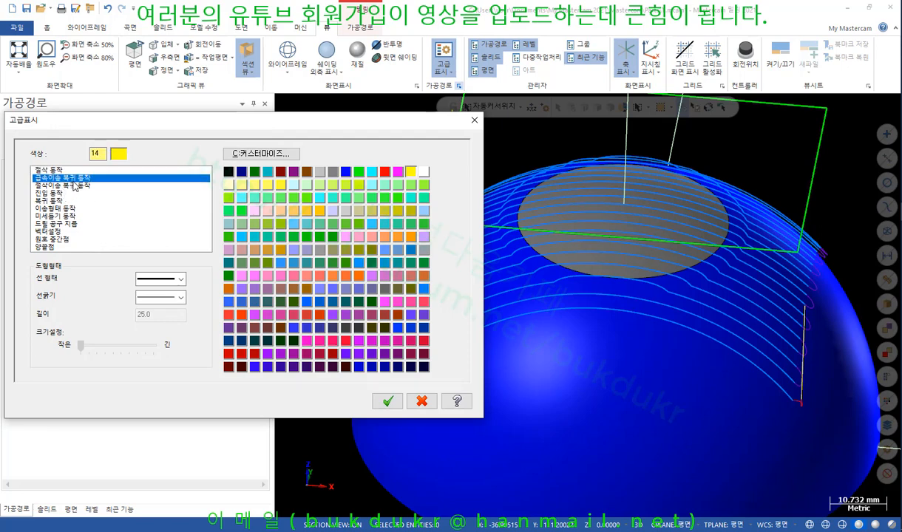
text(3)
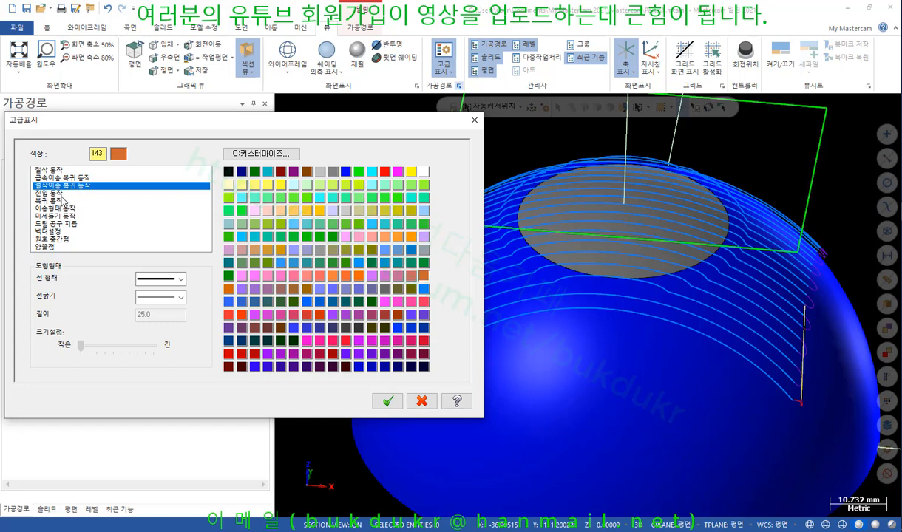
click(61, 193)
click(61, 201)
Give the 이송형태 동작 motion the fourth, thicker line width and accept the advanced display settings
click(62, 209)
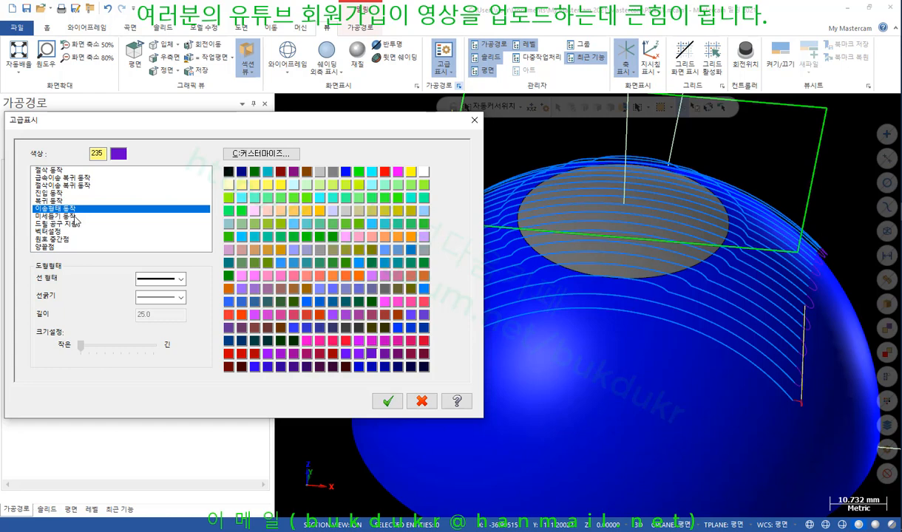
click(176, 296)
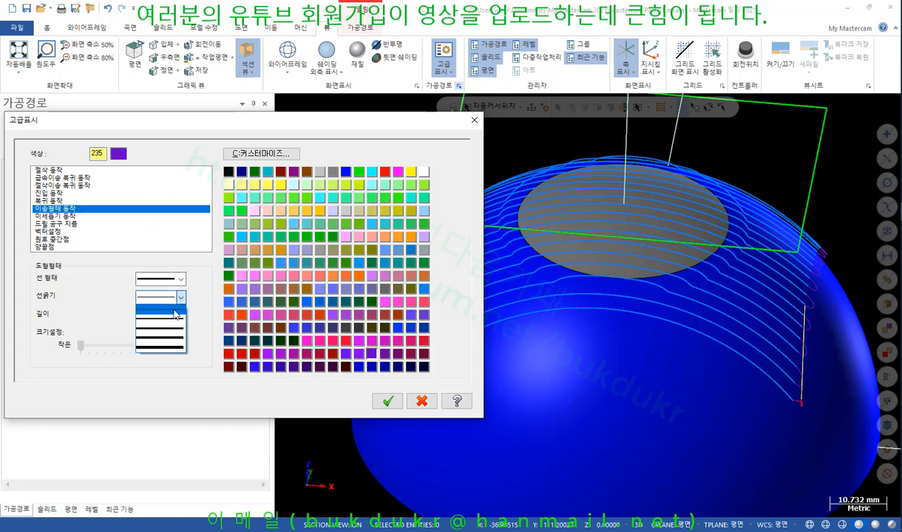
click(170, 337)
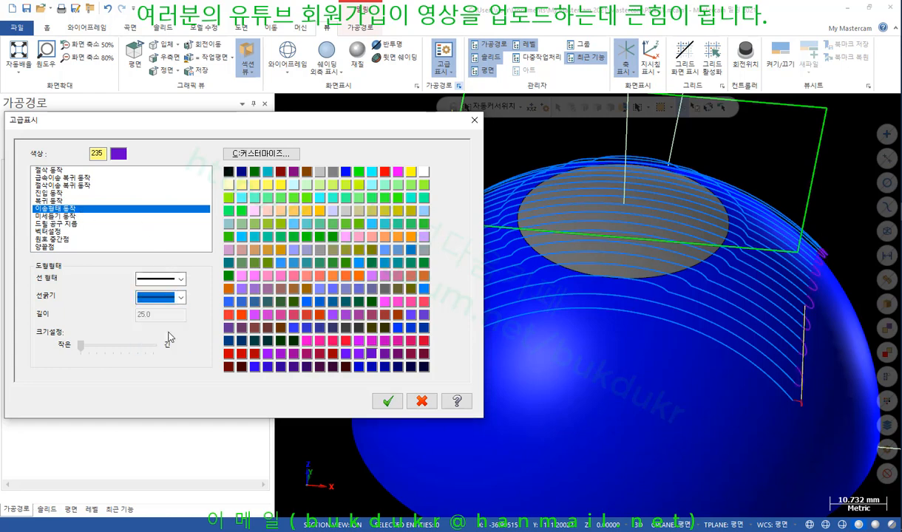
click(383, 400)
click(281, 312)
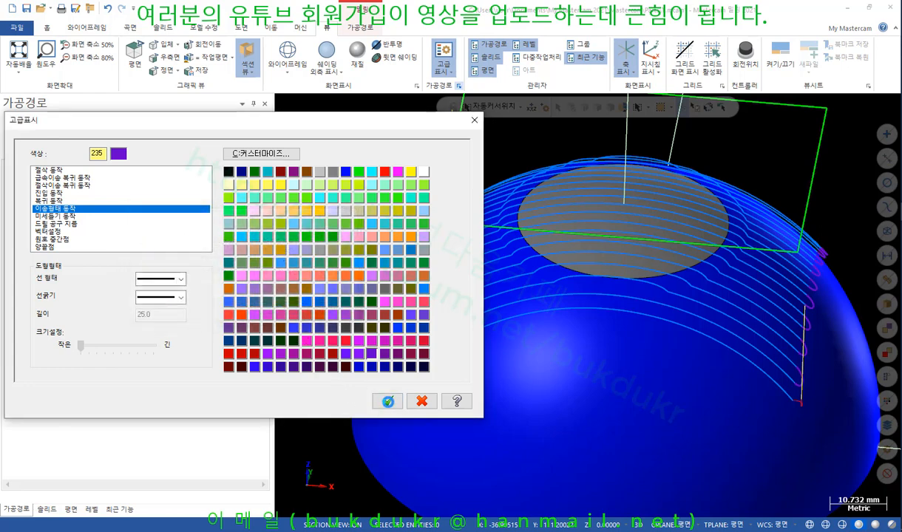
click(389, 401)
Switch the dome to unshaded wireframe display and view the purple end links beside the rectangle from oblique angles
scroll(331, 198, down, 1)
middle_drag(330, 198, 382, 191)
scroll(455, 232, up, 4)
scroll(456, 233, down, 7)
scroll(612, 228, up, 2)
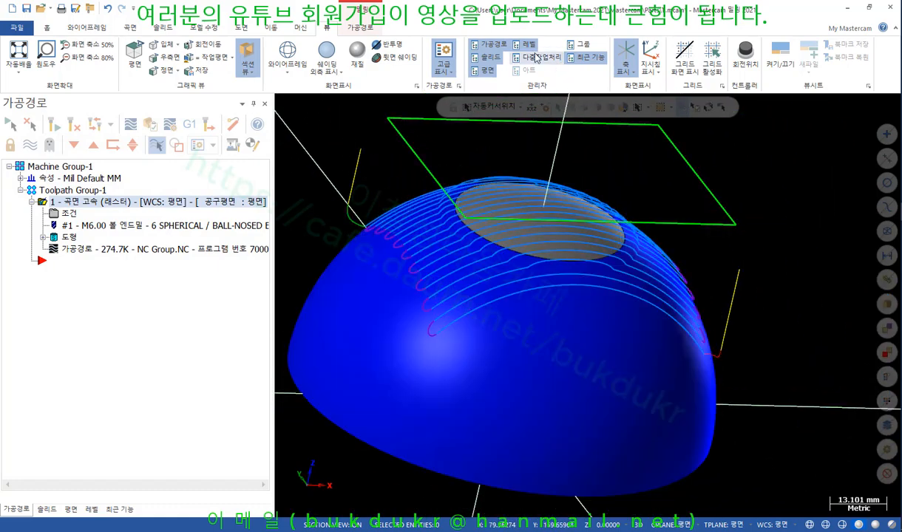
key(alt+s)
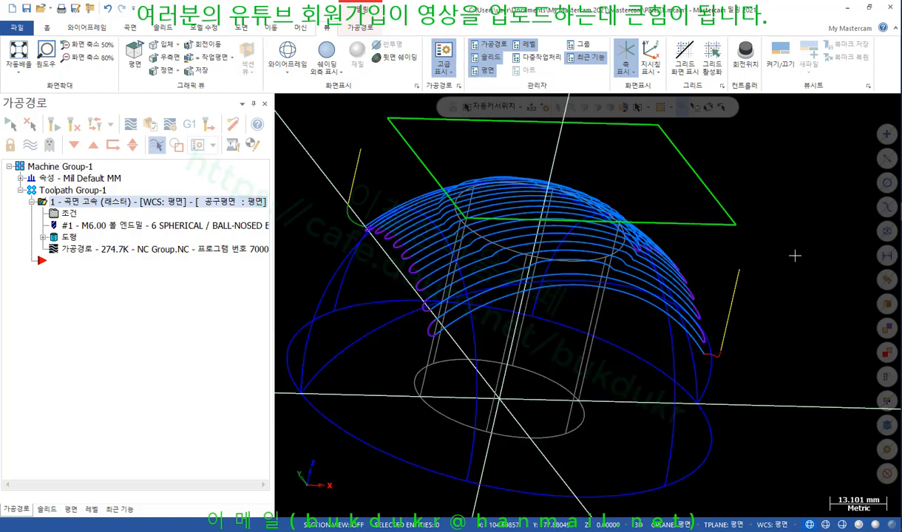
scroll(714, 218, down, 1)
mouse_move(714, 218)
middle_down()
mouse_move(746, 228)
mouse_move(745, 260)
mouse_move(734, 259)
middle_up()
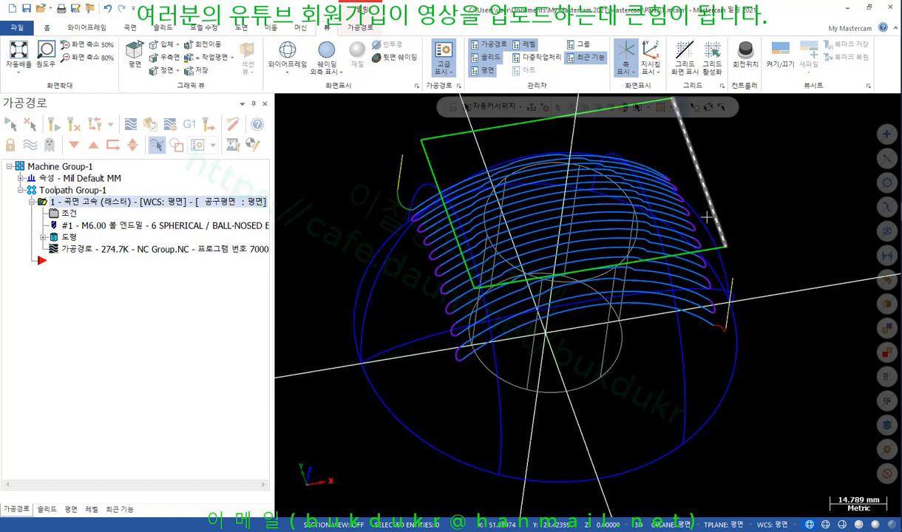
Examine from the top view how the purple end links extend past the rectangular boundary, marking one link and the boundary line in red
right_click(793, 190)
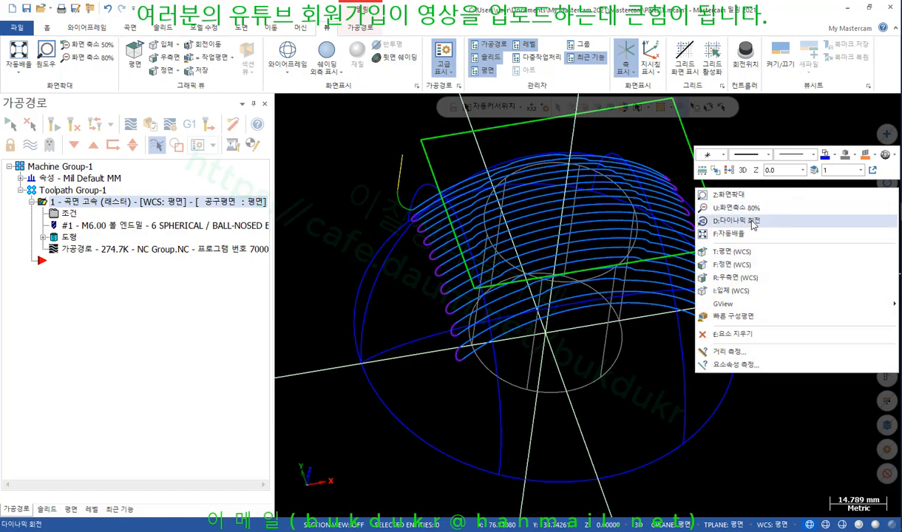
click(739, 252)
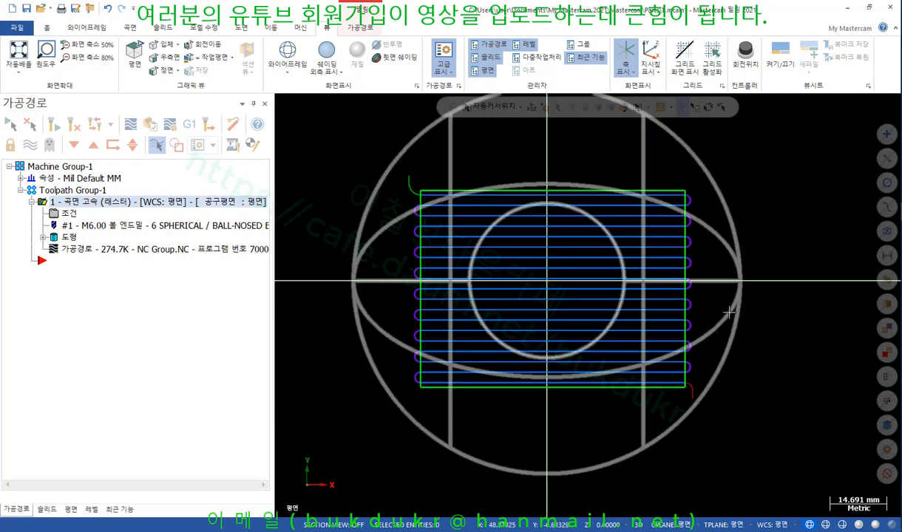
scroll(392, 344, up, 14)
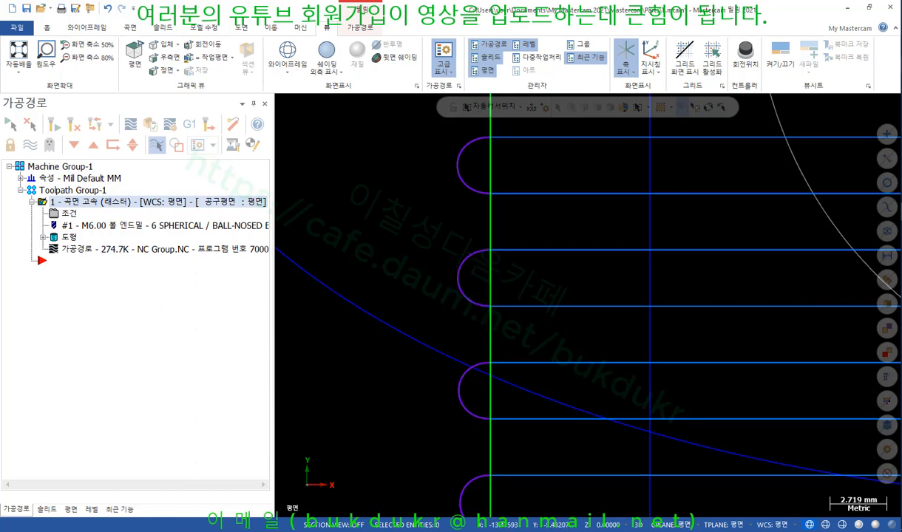
mouse_move(465, 320)
mouse_down()
mouse_move(442, 253)
mouse_move(481, 246)
mouse_move(493, 305)
mouse_move(459, 313)
mouse_up()
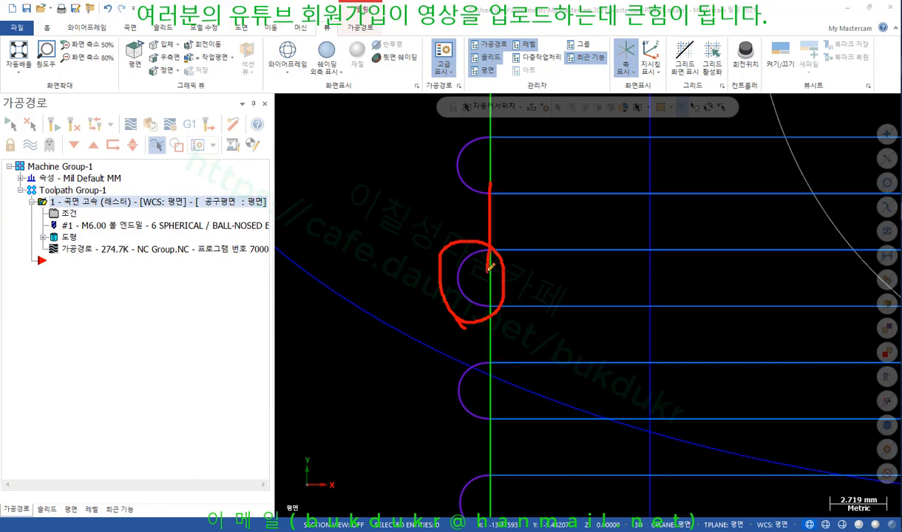
drag(492, 234, 491, 350)
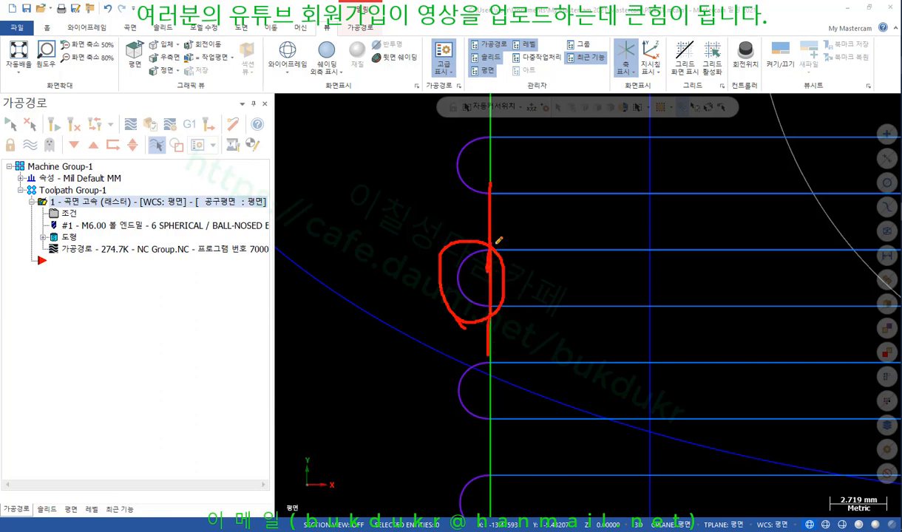
right_click(392, 191)
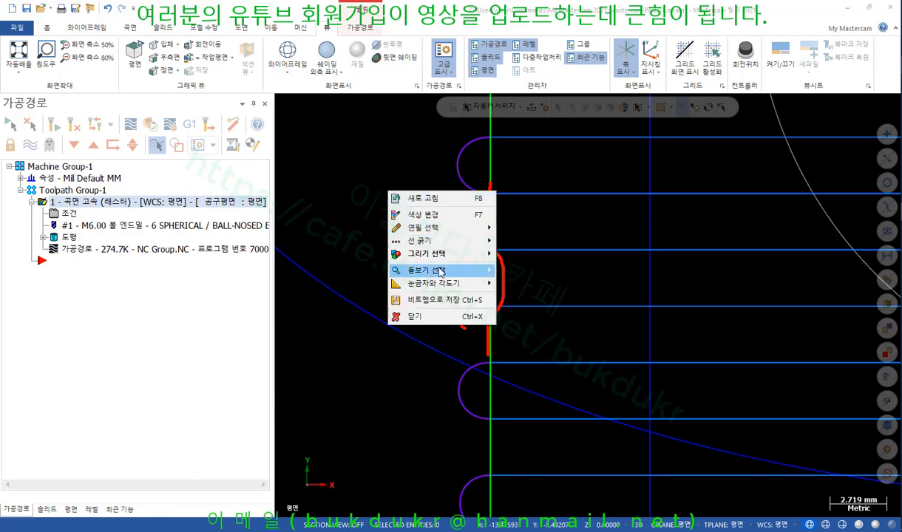
click(414, 314)
scroll(425, 346, down, 5)
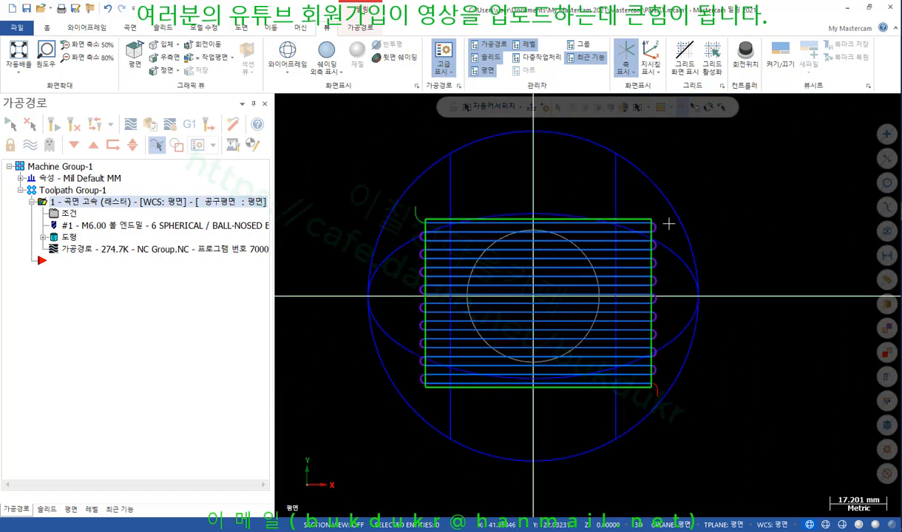
Review the Raster toolpath's containment boundary settings without changing them, and inspect the passes and end links from oblique angles
click(66, 213)
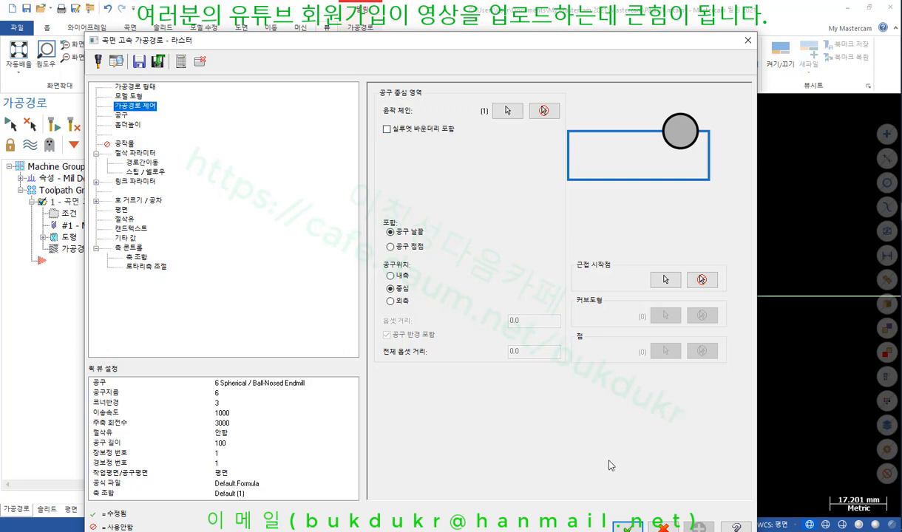
click(663, 528)
scroll(600, 417, down, 2)
middle_drag(573, 331, 566, 283)
scroll(568, 190, up, 3)
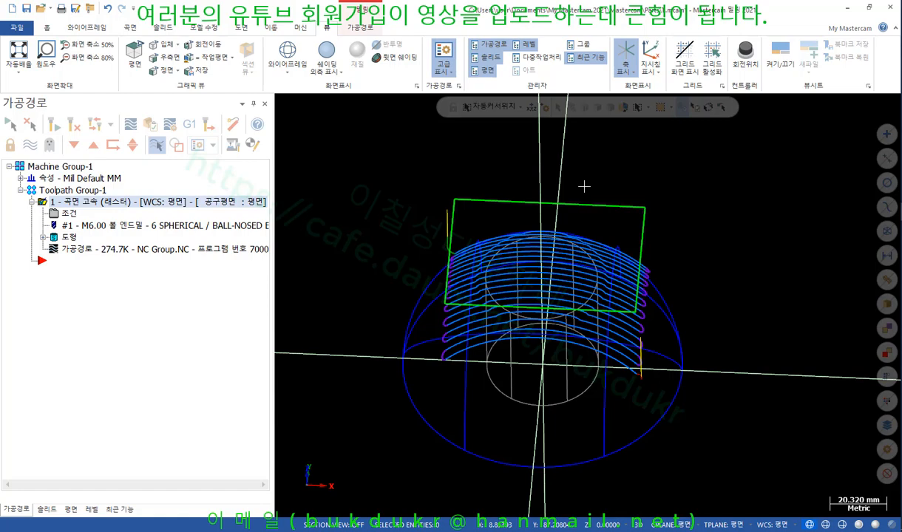
mouse_move(598, 196)
middle_down()
mouse_move(643, 189)
mouse_move(681, 150)
mouse_move(667, 183)
mouse_move(616, 192)
mouse_move(651, 199)
mouse_move(644, 212)
middle_up()
scroll(591, 205, up, 2)
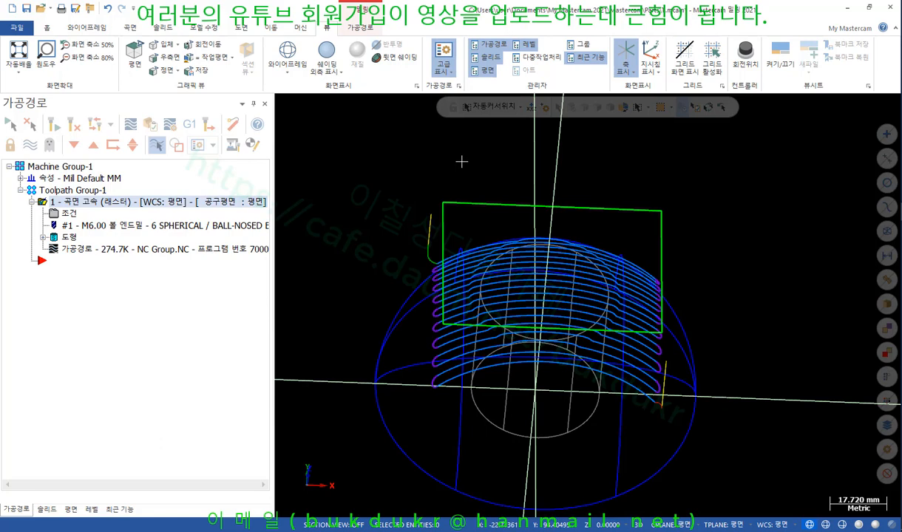
Return the dome to shaded display with the toolpath over it
key(alt+s)
scroll(510, 163, down, 3)
scroll(578, 222, up, 4)
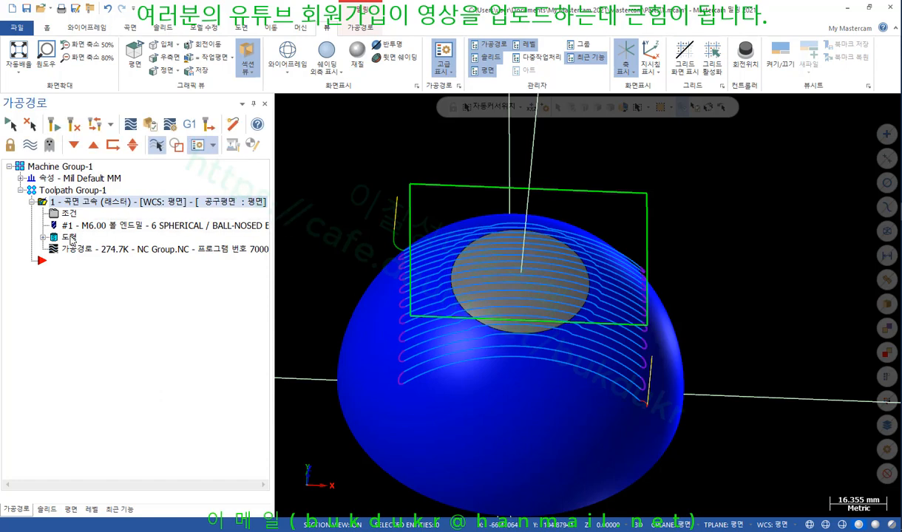
Delete the machining group and the unnamed group from the Raster toolpath's machining geometry (가공 도형) list
click(71, 238)
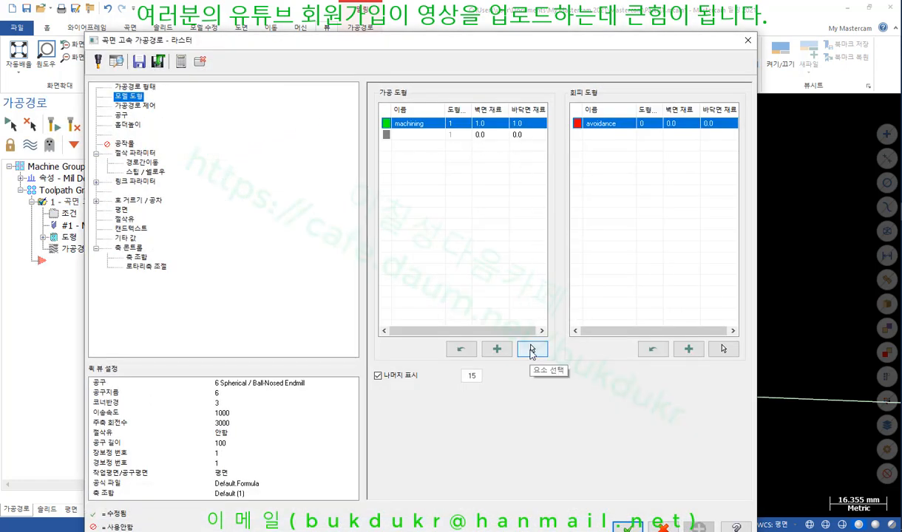
click(429, 134)
click(413, 123)
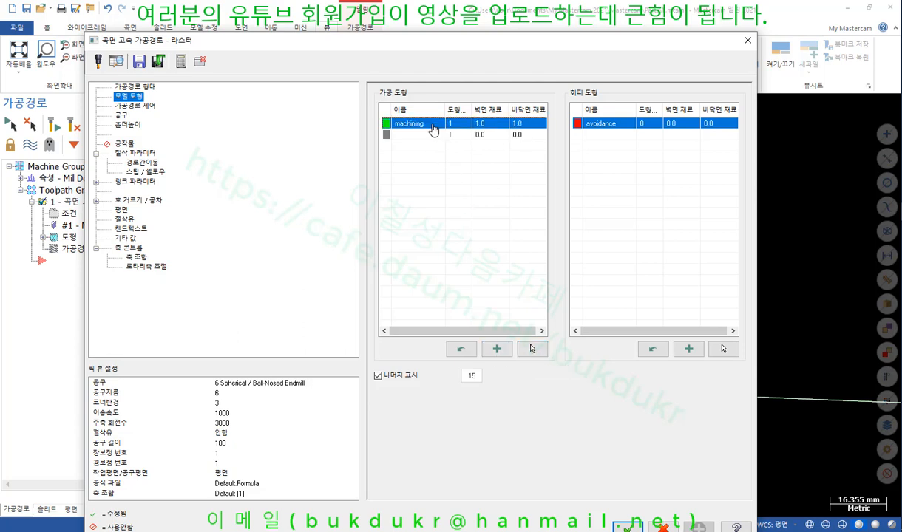
right_click(413, 120)
click(447, 178)
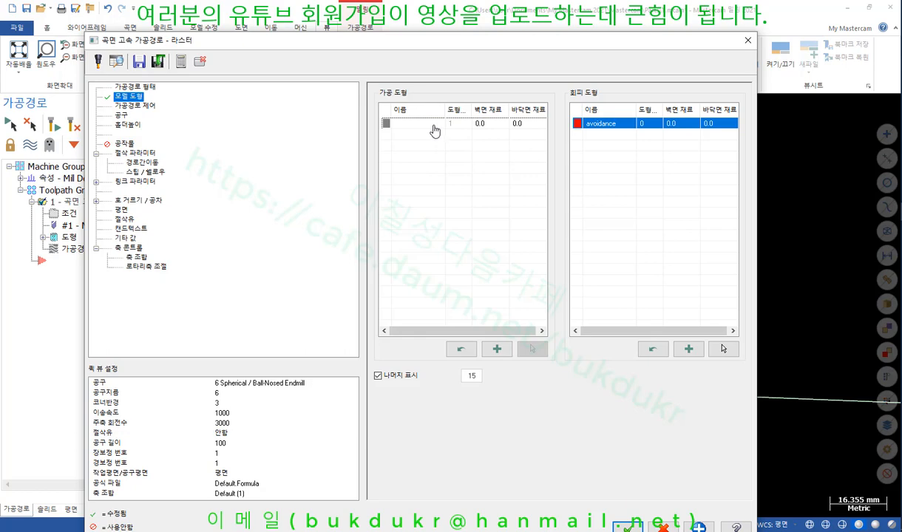
right_click(435, 127)
click(446, 177)
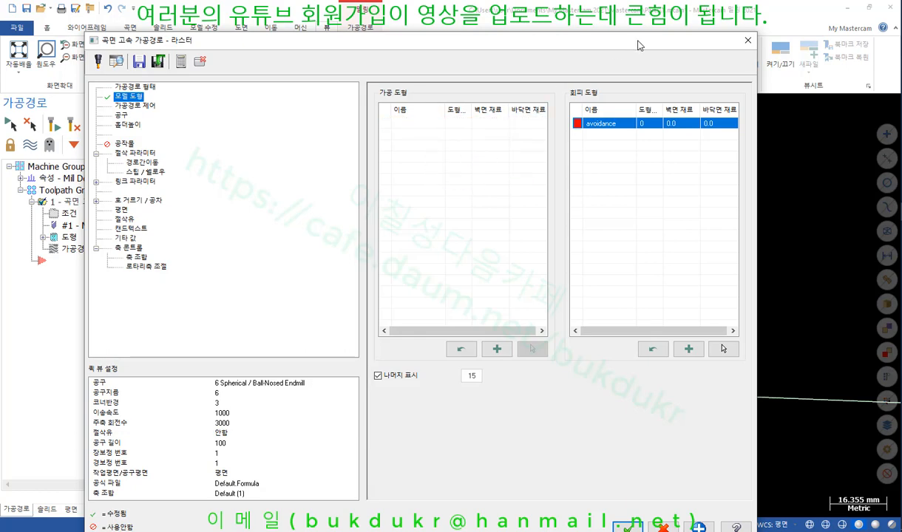
Add a machining geometry group named 111 with wall stock (벽면 재료) and floor stock (바닥면 재료) of 0.0
drag(640, 46, 339, 32)
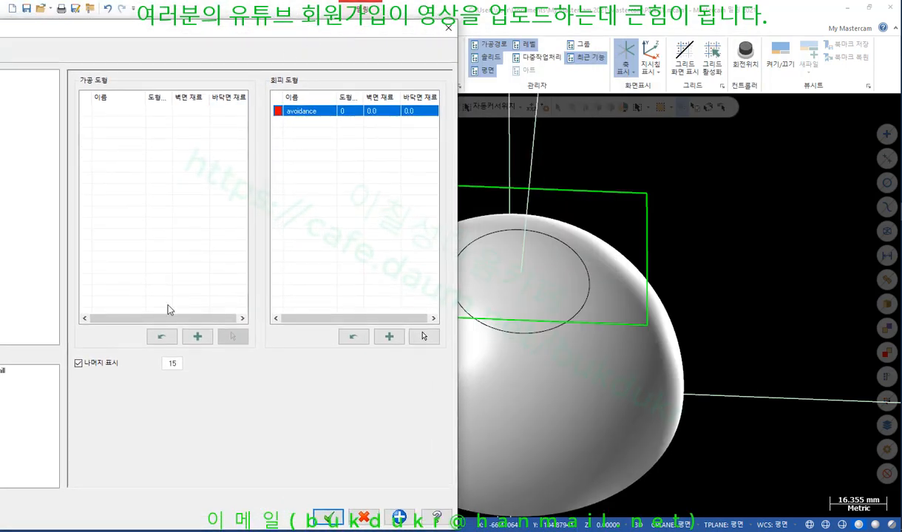
click(198, 337)
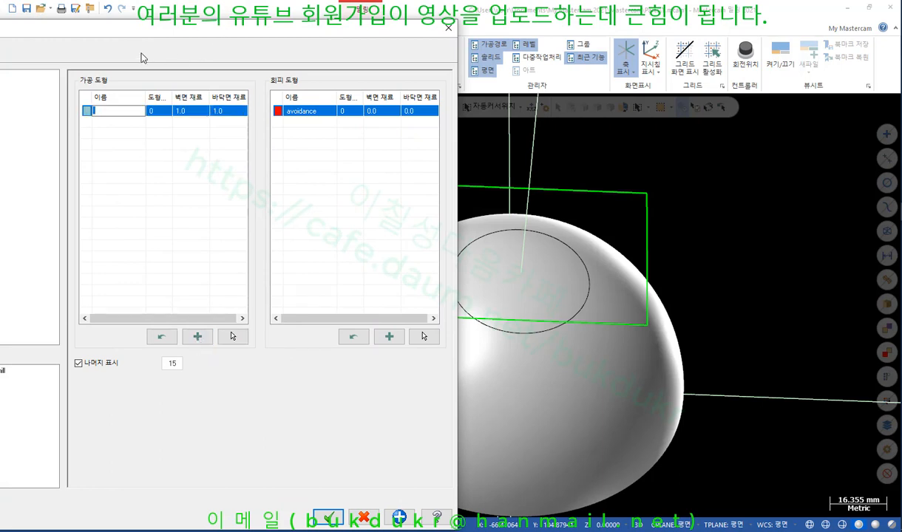
click(195, 111)
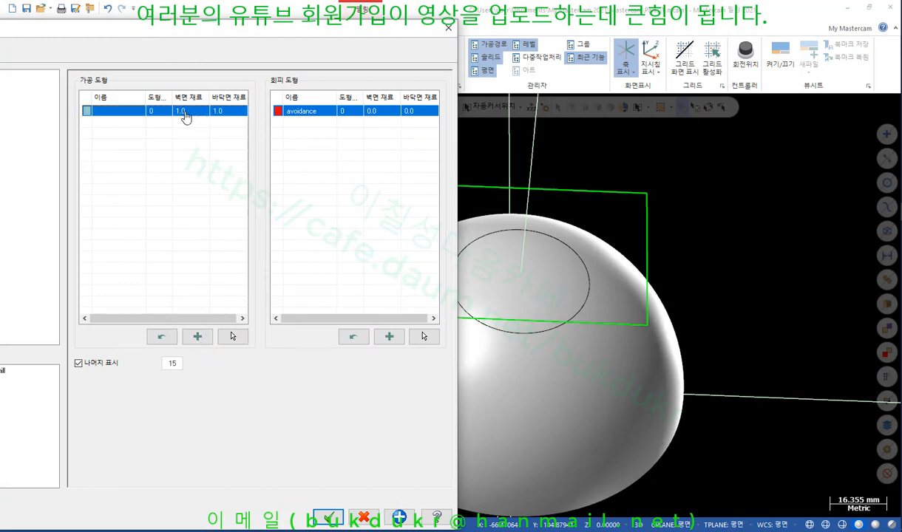
click(184, 112)
text(0)
click(234, 112)
click(105, 118)
click(115, 129)
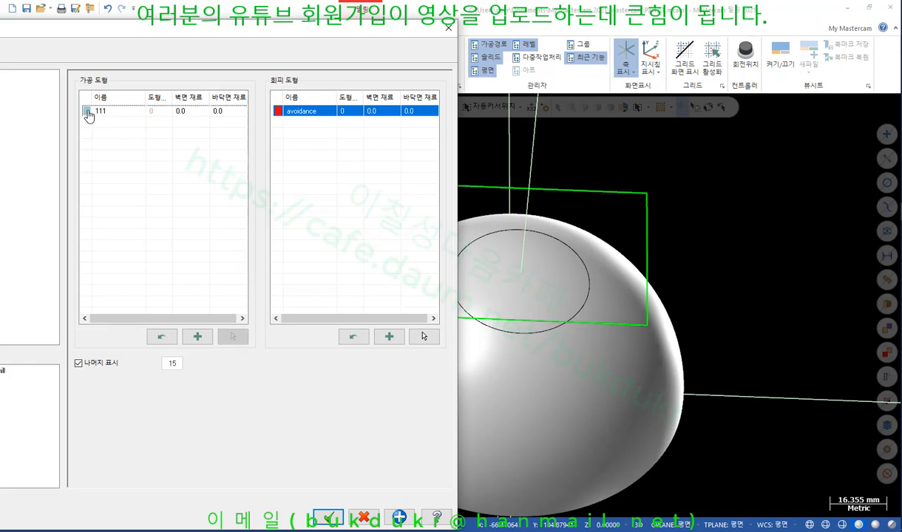
Assign the circular face at the top of the dome to machining group 111
click(88, 115)
right_click(88, 116)
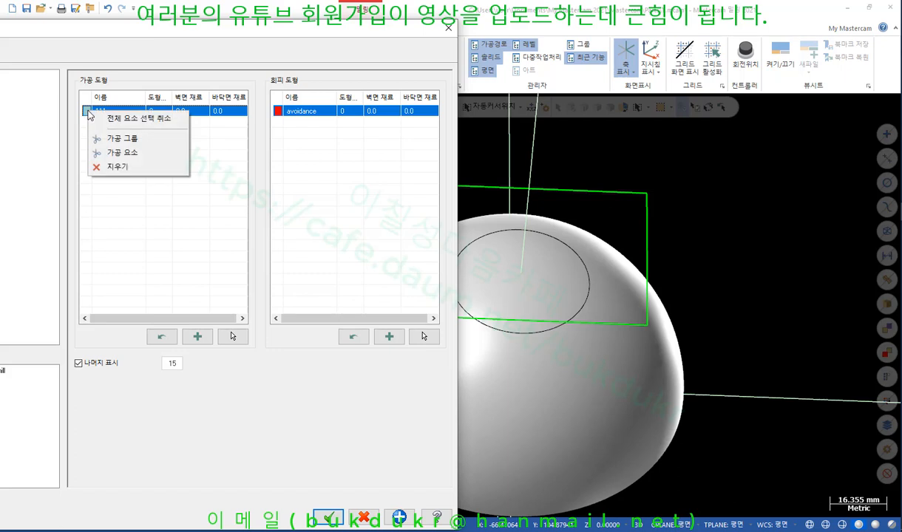
click(134, 153)
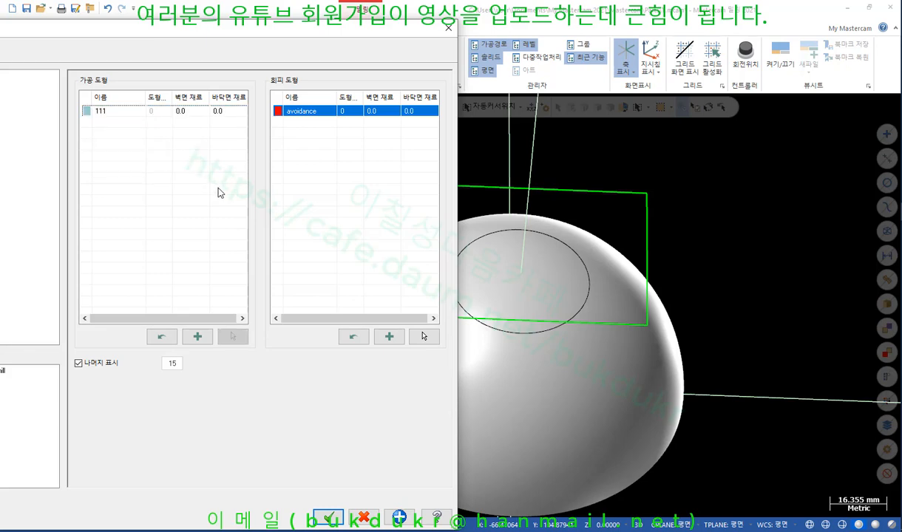
click(119, 112)
click(233, 337)
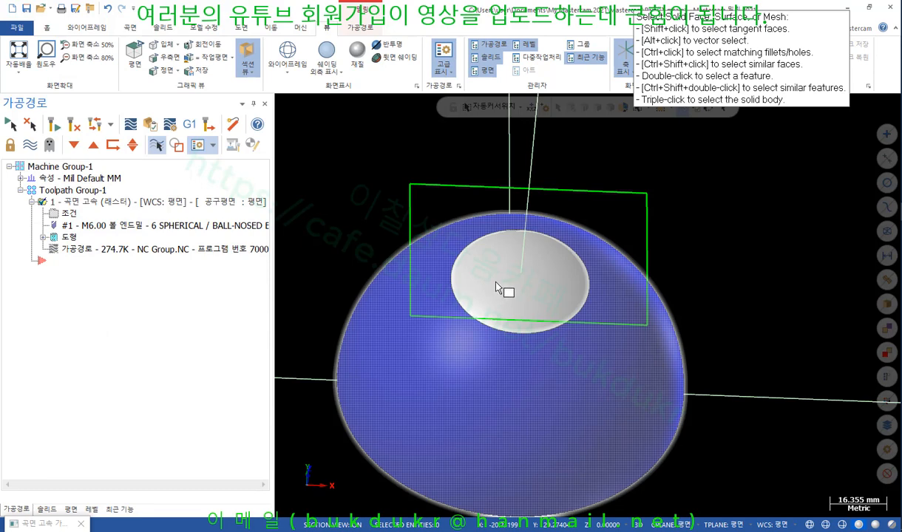
click(503, 286)
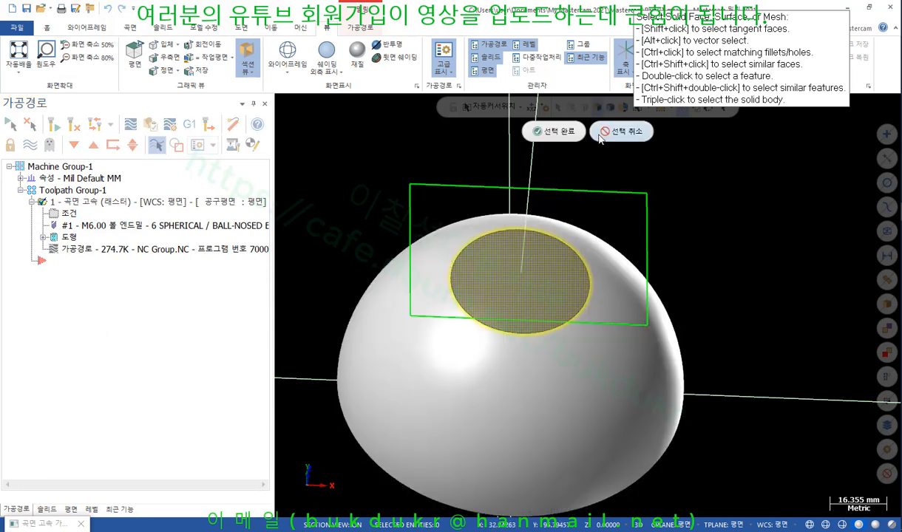
click(555, 131)
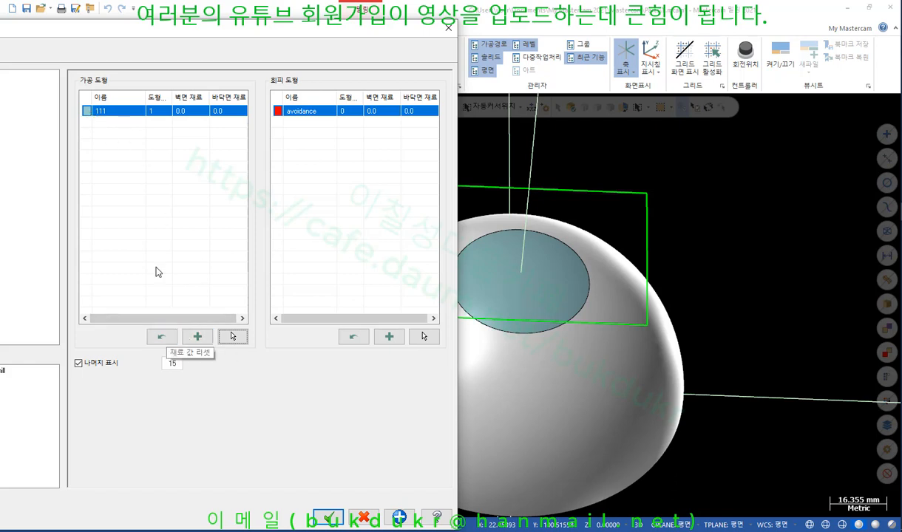
Accept the raster toolpath's model geometry with group 111 as the machining geometry and regenerate the operation
right_click(87, 112)
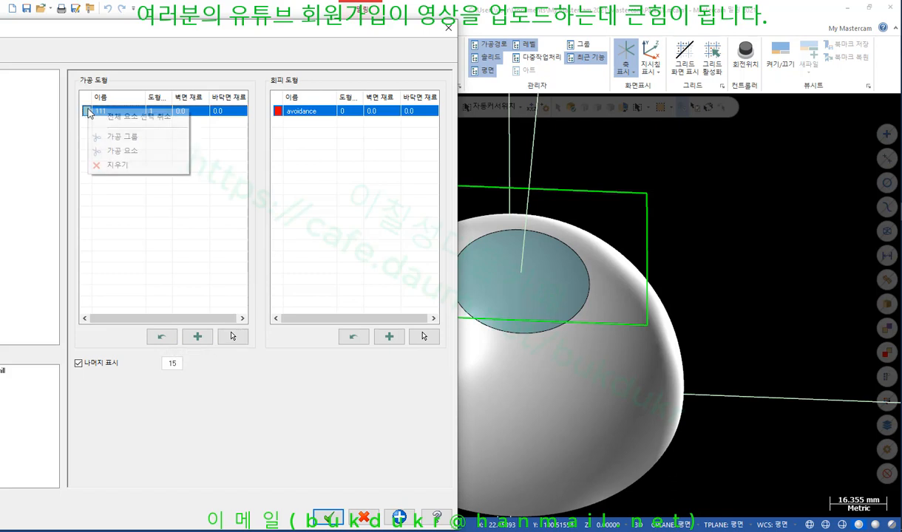
click(129, 121)
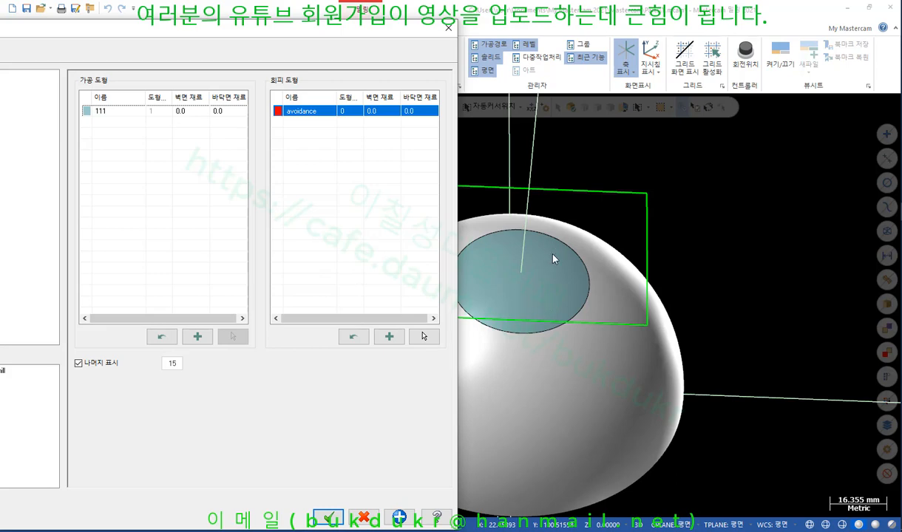
click(329, 516)
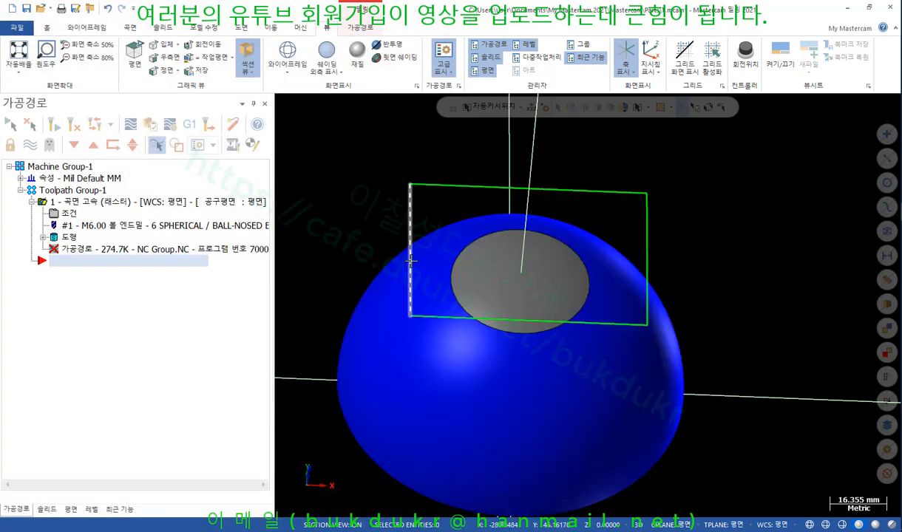
scroll(324, 153, up, 1)
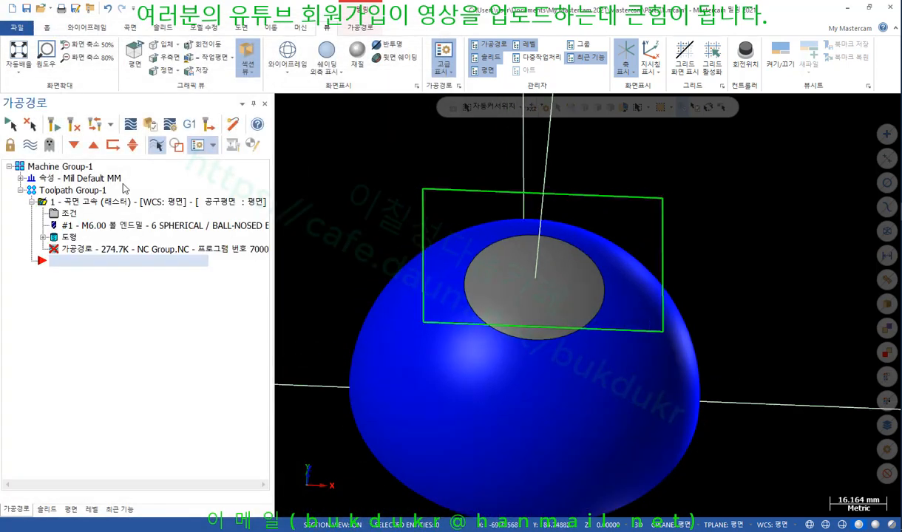
click(55, 125)
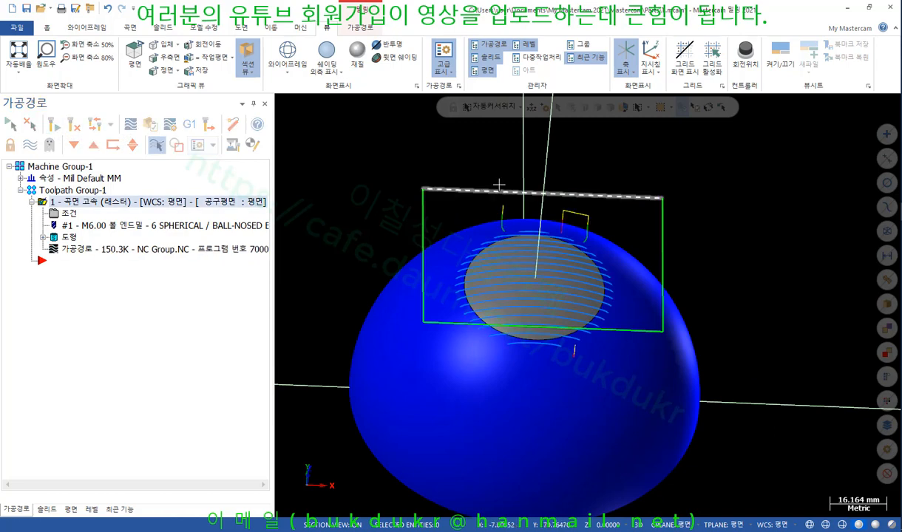
Examine the raster passes around the rim of the circular surface and review the toolpath's machining and avoidance geometry
scroll(509, 182, up, 1)
scroll(508, 178, down, 3)
mouse_move(507, 177)
middle_down()
mouse_move(487, 195)
mouse_move(511, 236)
mouse_move(541, 262)
mouse_move(500, 282)
mouse_move(460, 281)
mouse_move(490, 314)
middle_up()
scroll(515, 334, up, 5)
scroll(516, 334, up, 2)
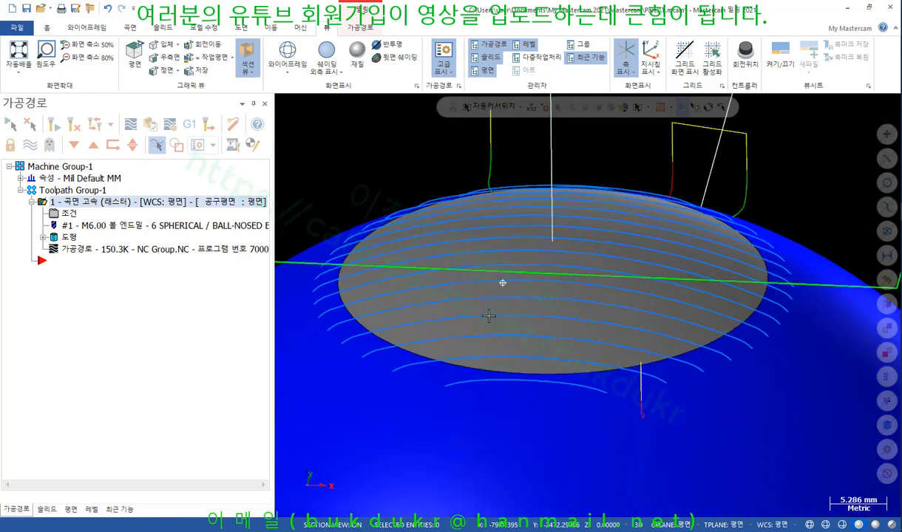
scroll(479, 271, up, 1)
click(70, 215)
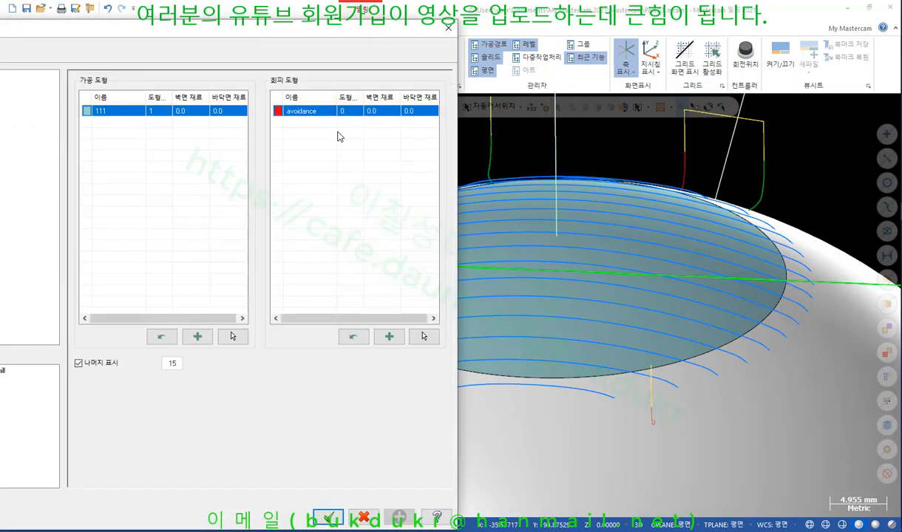
click(447, 28)
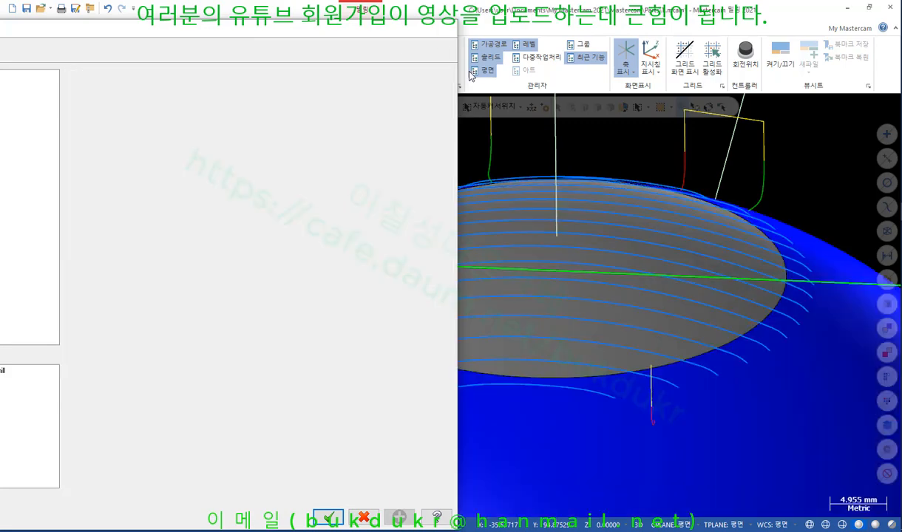
scroll(568, 242, down, 2)
middle_drag(565, 228, 574, 254)
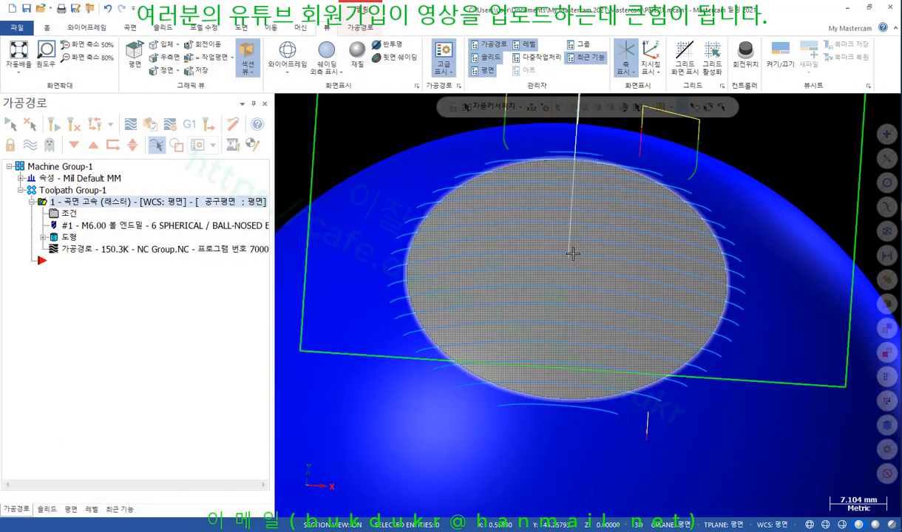
scroll(574, 253, down, 6)
scroll(613, 225, up, 1)
middle_drag(613, 225, 613, 263)
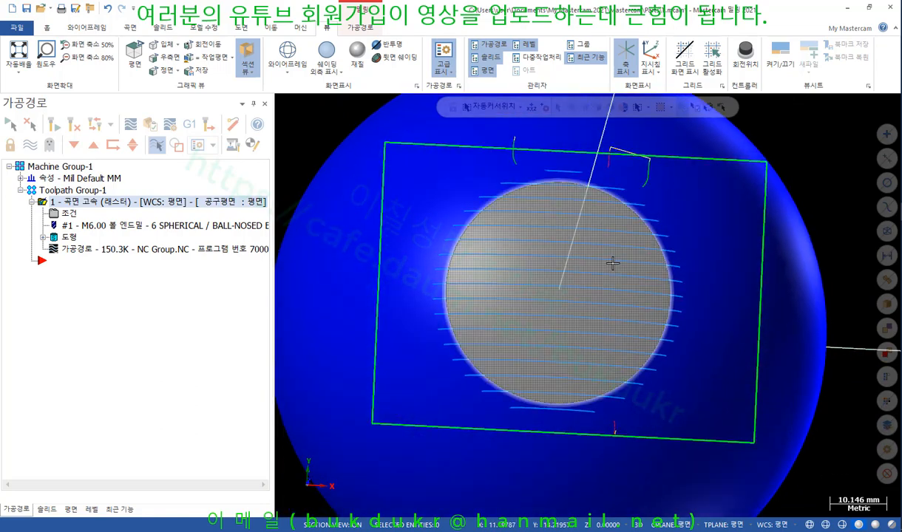
Show the model as wireframe and examine the raster passes around the circular boundary in plan and tilted views
key(alt+s)
scroll(562, 209, down, 4)
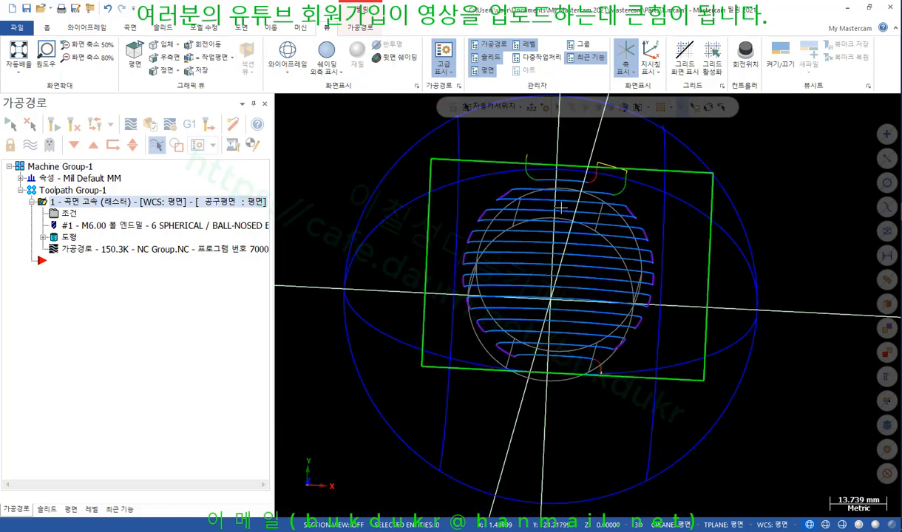
right_click(312, 171)
click(342, 231)
scroll(584, 393, up, 5)
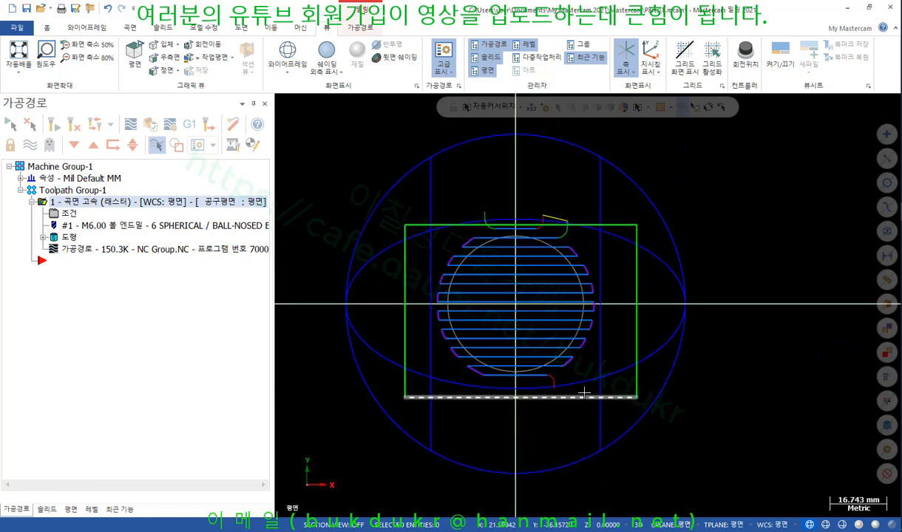
scroll(449, 339, up, 3)
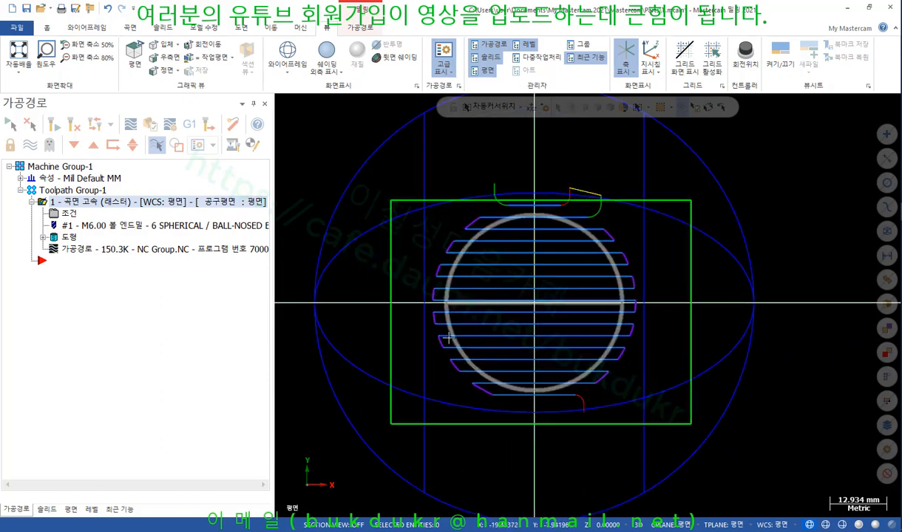
scroll(442, 319, up, 10)
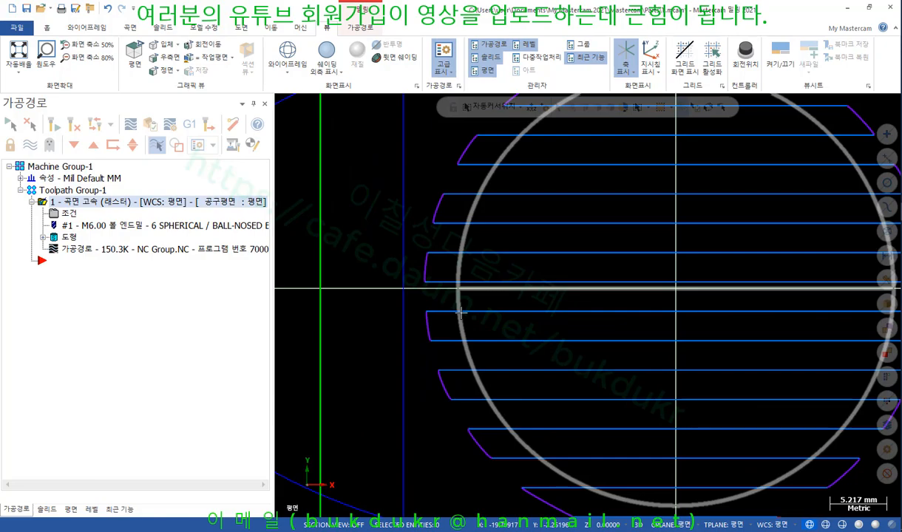
scroll(444, 317, down, 4)
mouse_move(428, 316)
middle_down()
mouse_move(473, 253)
mouse_move(473, 239)
mouse_move(441, 258)
mouse_move(415, 256)
mouse_move(432, 205)
mouse_move(457, 215)
mouse_move(444, 256)
middle_up()
scroll(432, 206, down, 7)
scroll(470, 260, up, 5)
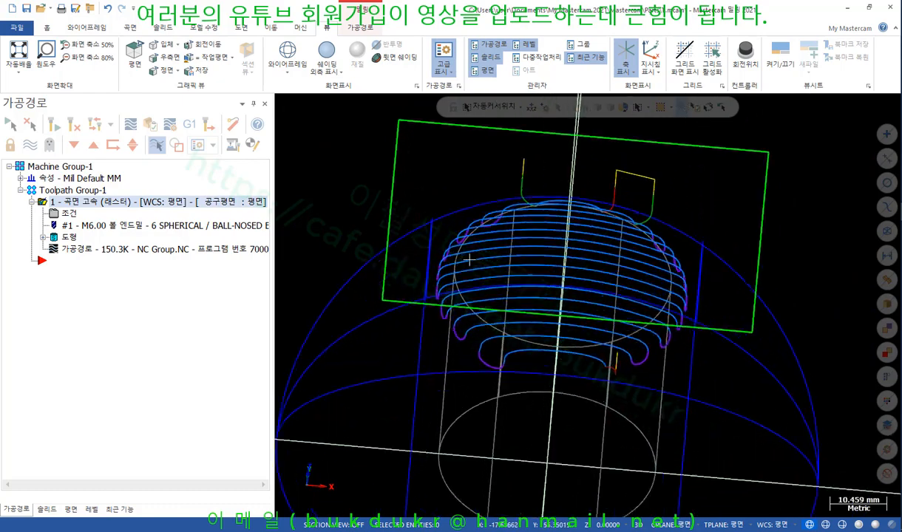
scroll(479, 272, up, 4)
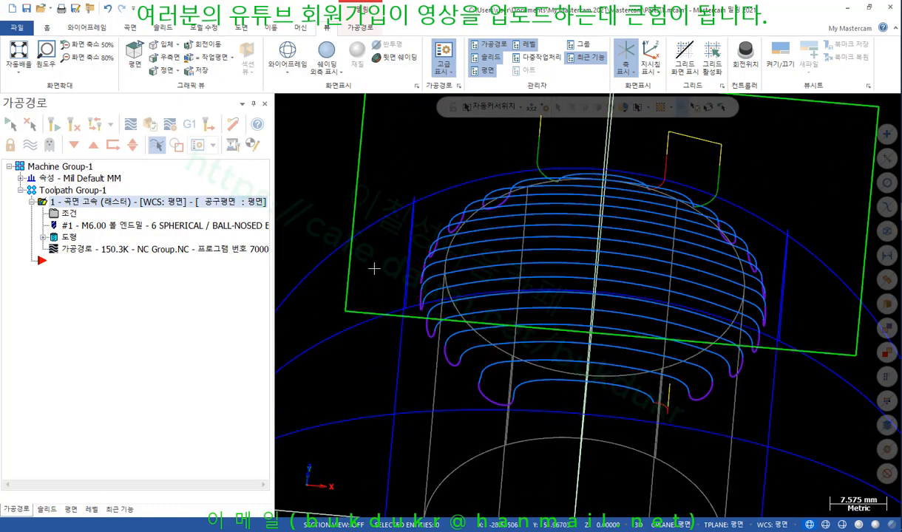
Set the solid's circular rim edge as the tool containment chain in the raster toolpath control settings and accept the parameters
click(68, 212)
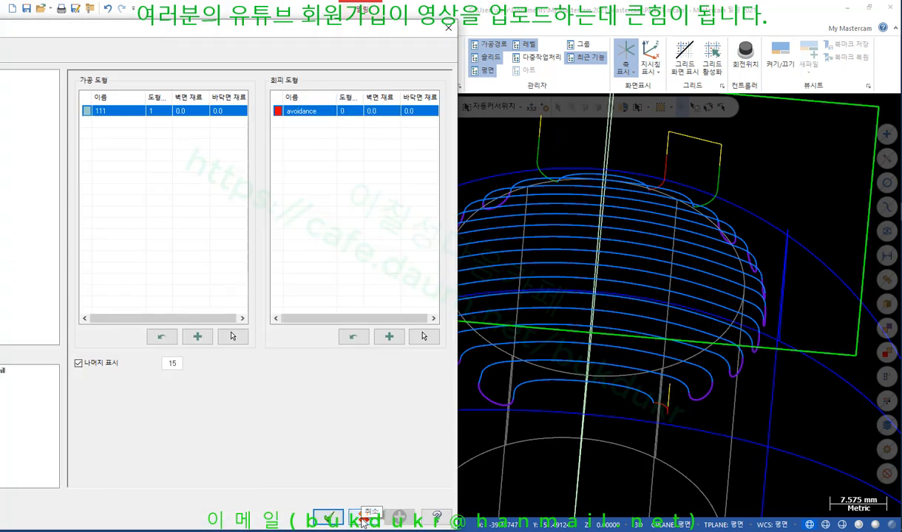
drag(248, 29, 523, 50)
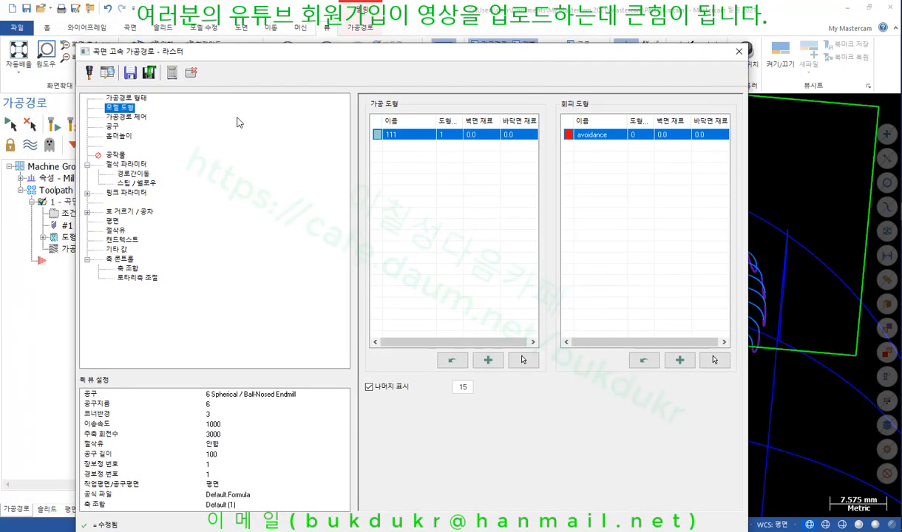
click(124, 117)
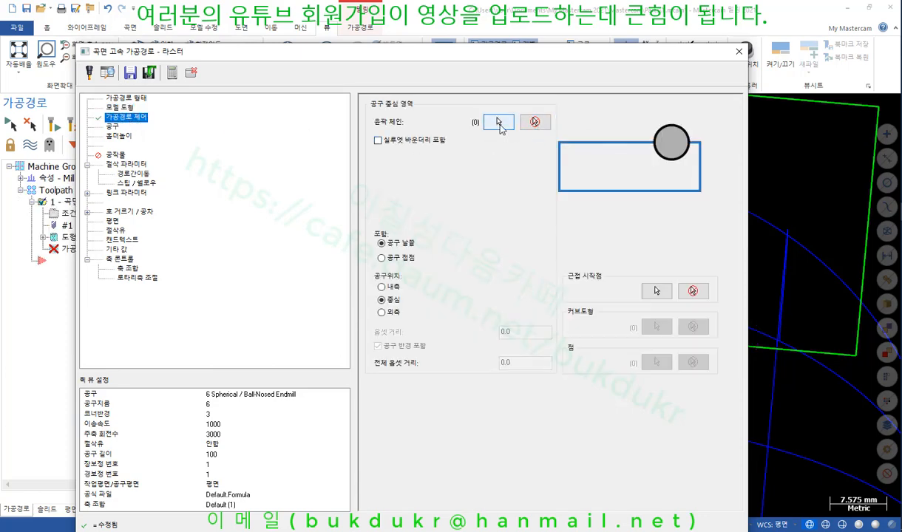
click(499, 123)
click(244, 81)
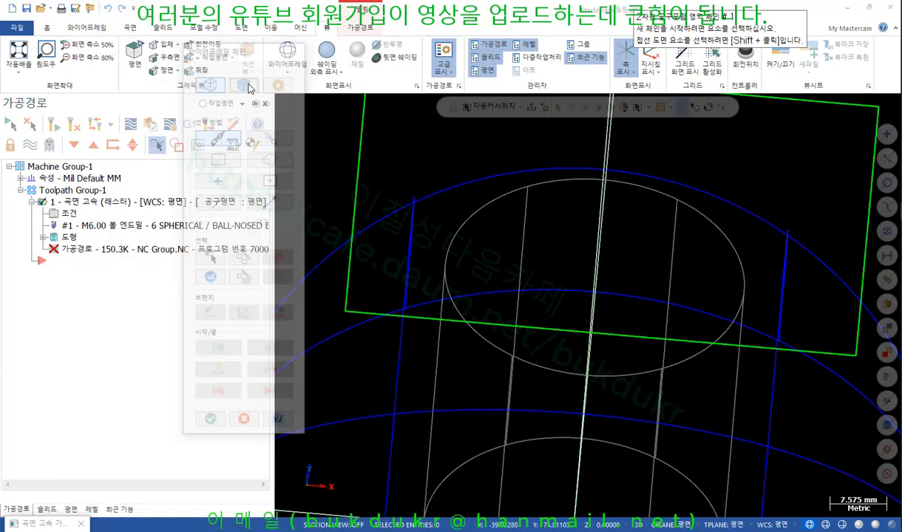
click(464, 219)
click(210, 403)
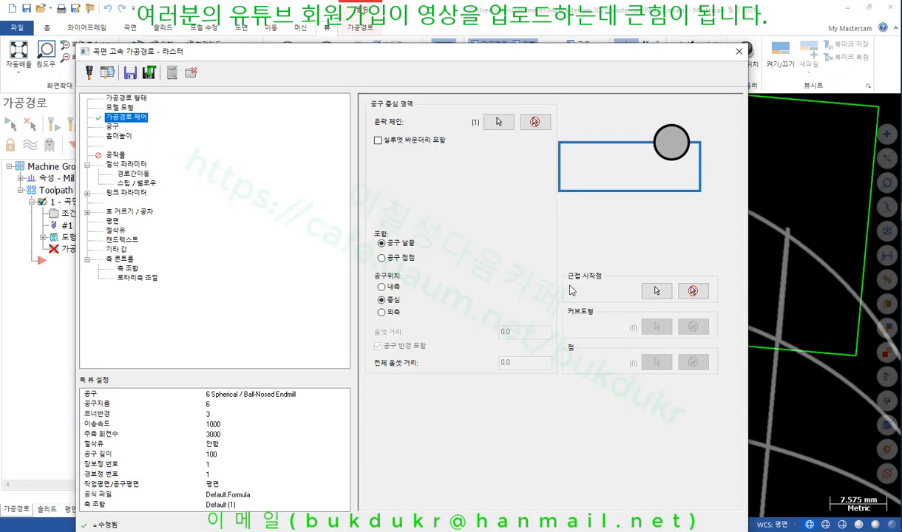
drag(614, 62, 473, 25)
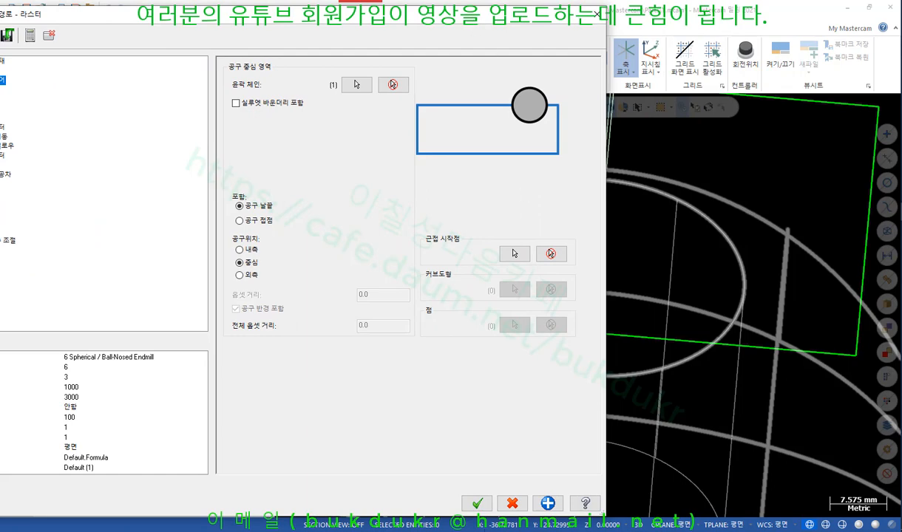
click(477, 503)
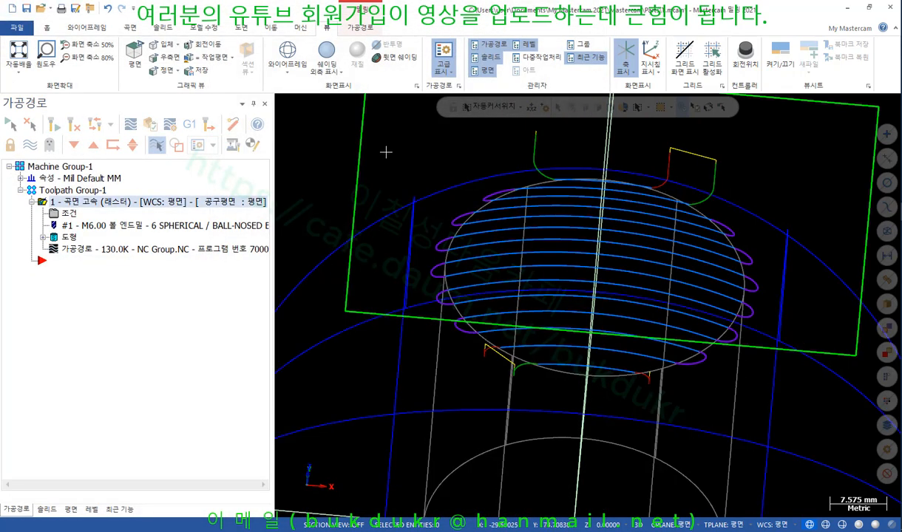
Shade the model again and examine how the contained raster passes and their links run along the circular rim
key(alt+s)
scroll(414, 203, down, 2)
mouse_move(415, 202)
middle_down()
mouse_move(391, 237)
mouse_move(377, 223)
mouse_move(397, 214)
middle_up()
scroll(593, 267, up, 3)
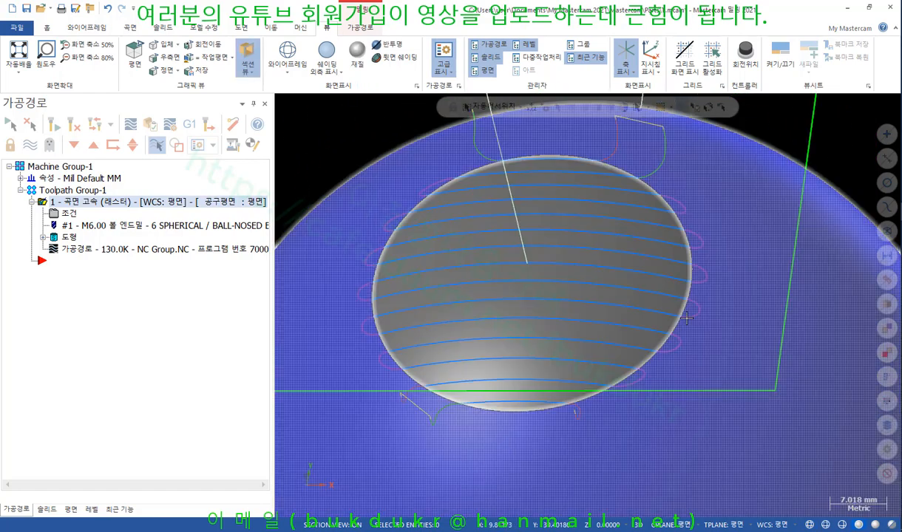
mouse_move(494, 262)
middle_down()
mouse_move(569, 250)
mouse_move(534, 192)
mouse_move(463, 194)
mouse_move(439, 177)
mouse_move(549, 182)
mouse_move(538, 203)
mouse_move(739, 398)
middle_up()
middle_drag(648, 268, 624, 293)
scroll(637, 293, up, 3)
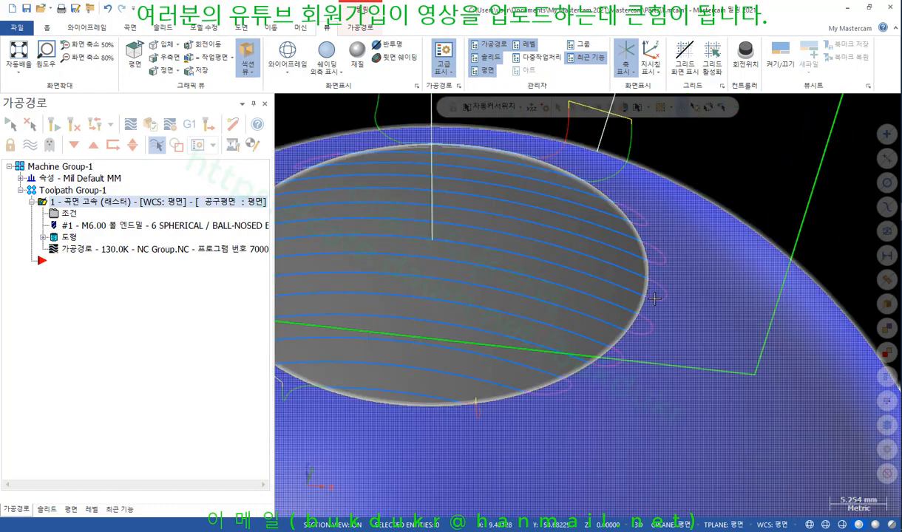
scroll(700, 298, down, 4)
mouse_move(661, 268)
middle_down()
mouse_move(568, 262)
mouse_move(582, 266)
middle_up()
middle_drag(499, 220, 474, 228)
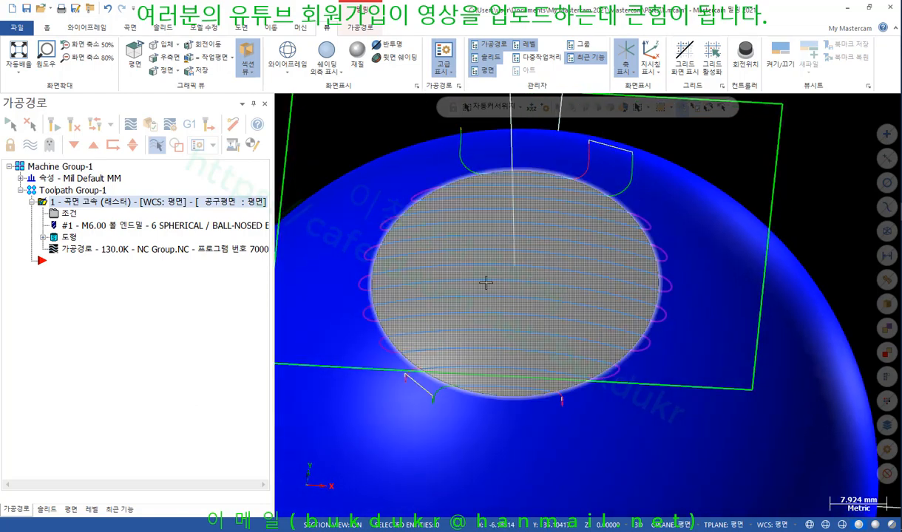
Replace the containment chain with the include silhouette boundary option (실루엣 바운더리 포함) and regenerate the raster toolpath
click(68, 213)
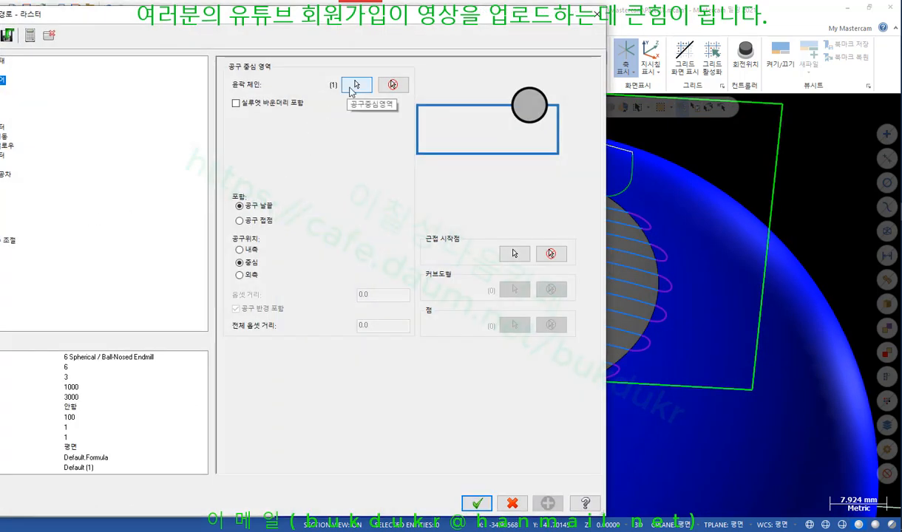
click(391, 86)
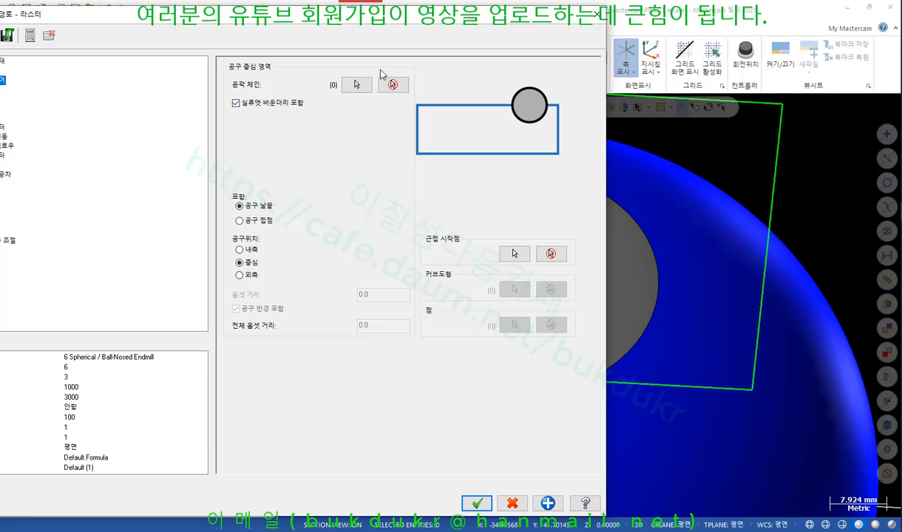
click(477, 504)
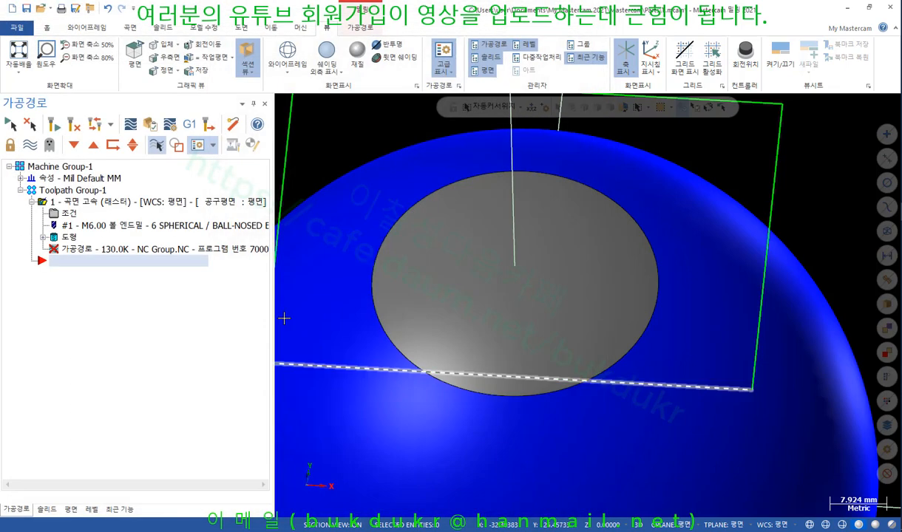
click(56, 128)
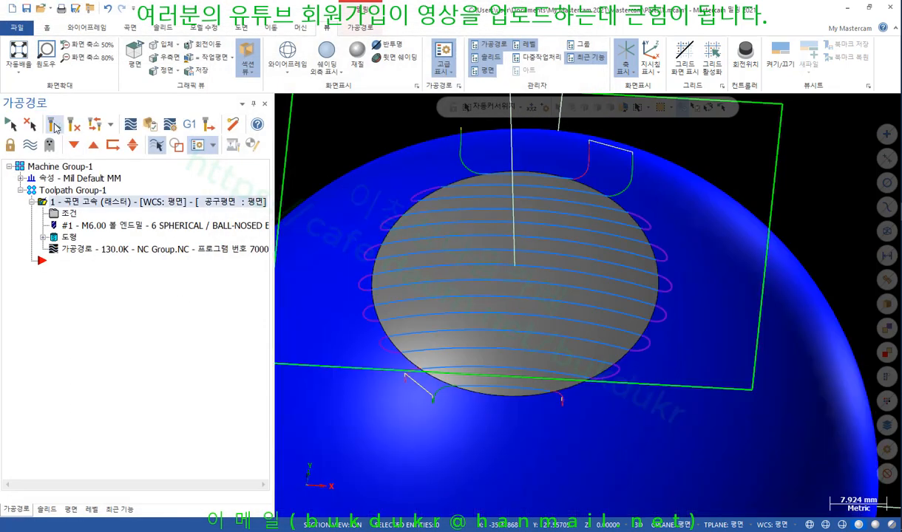
scroll(633, 349, down, 1)
middle_drag(634, 349, 663, 308)
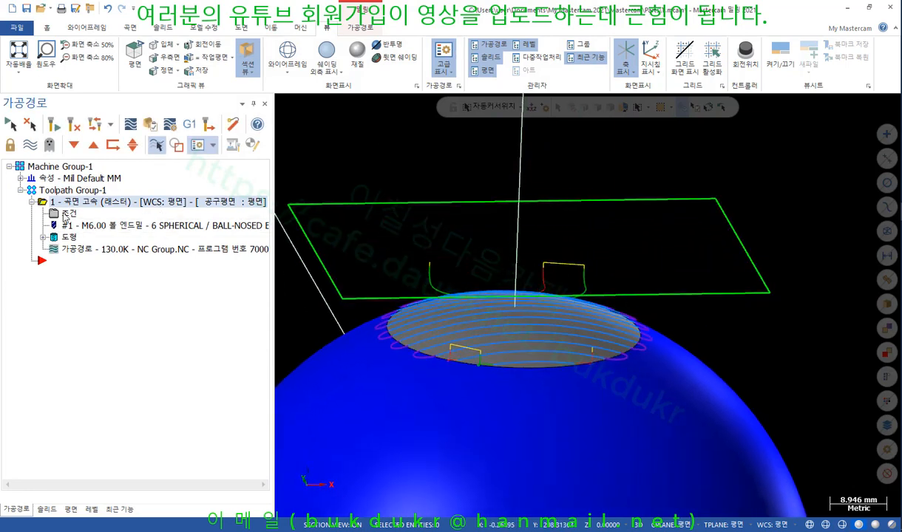
Turn off the silhouette boundary option, accept the parameters, and show the recalculated raster toolpath in wireframe
click(66, 215)
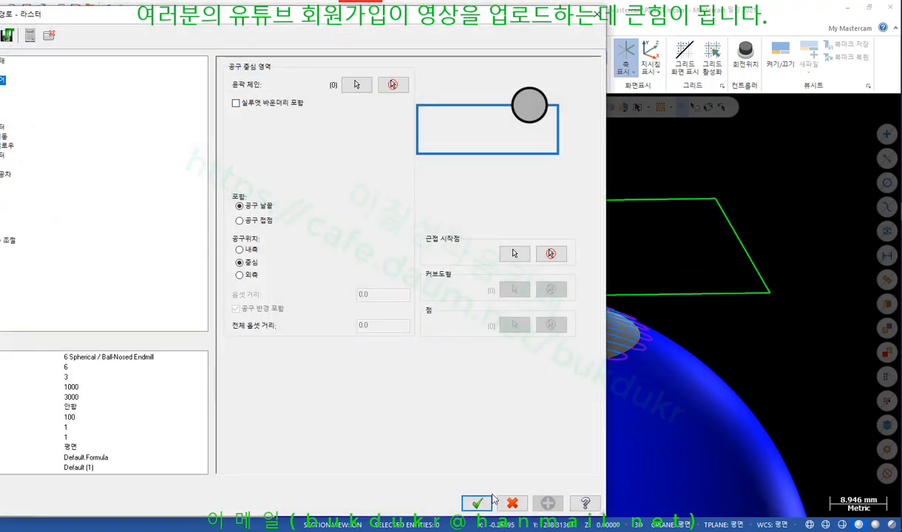
click(491, 502)
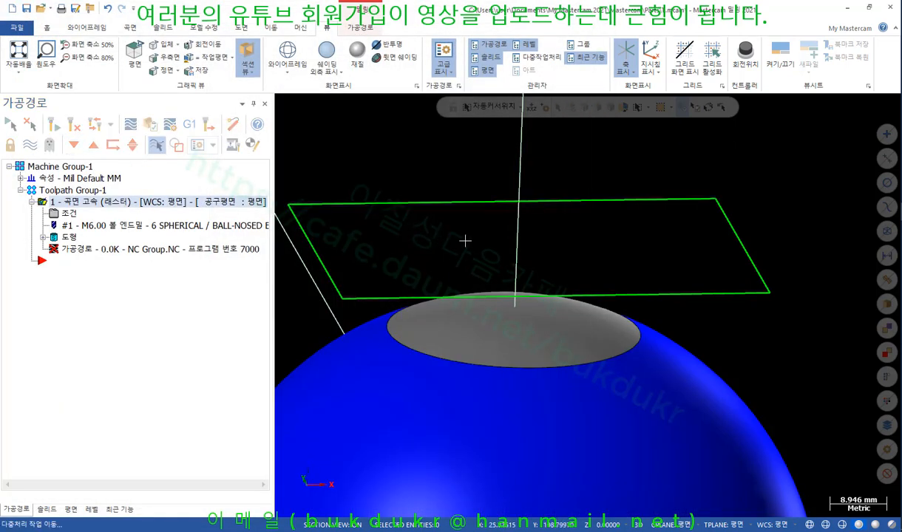
scroll(376, 365, up, 2)
mouse_move(351, 360)
middle_down()
mouse_move(356, 349)
mouse_move(385, 367)
middle_up()
key(alt+s)
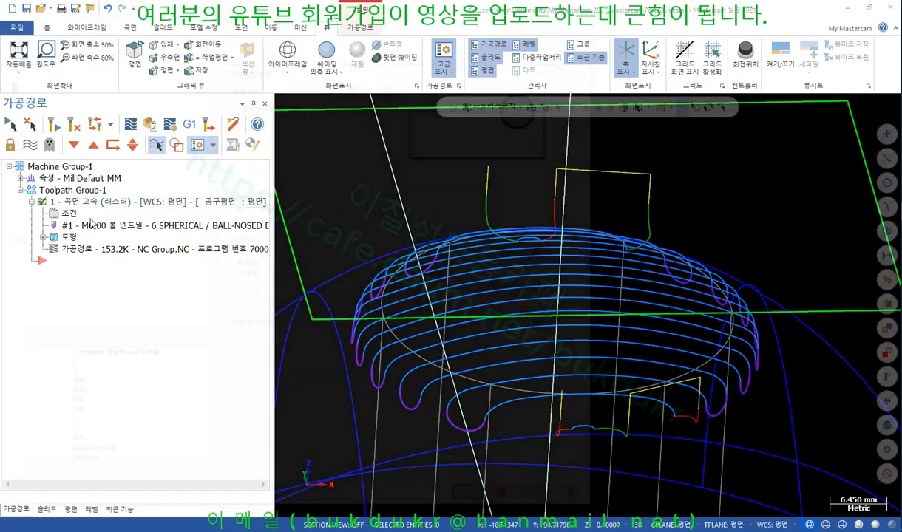
Turn the include silhouette boundary option (실루엣 바운더리 포함) back on, regenerate the raster toolpath, and examine where its passes end along the rim
click(66, 213)
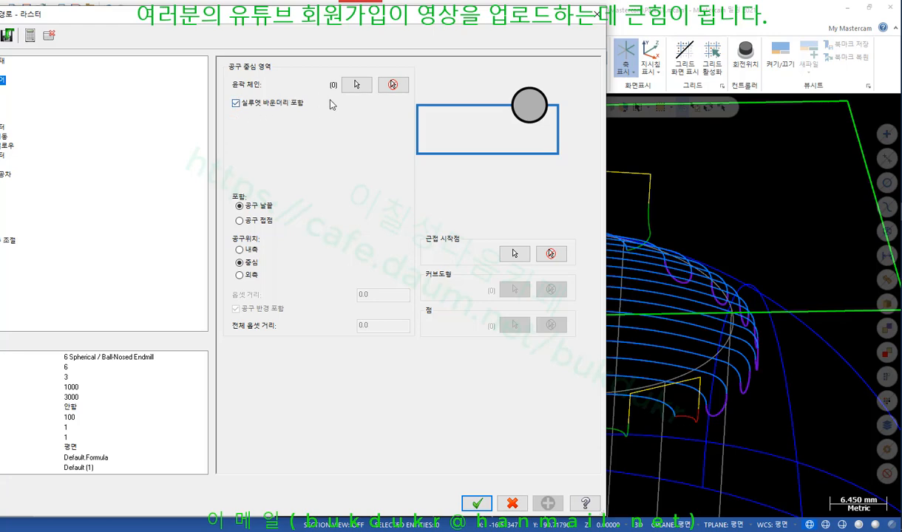
click(477, 503)
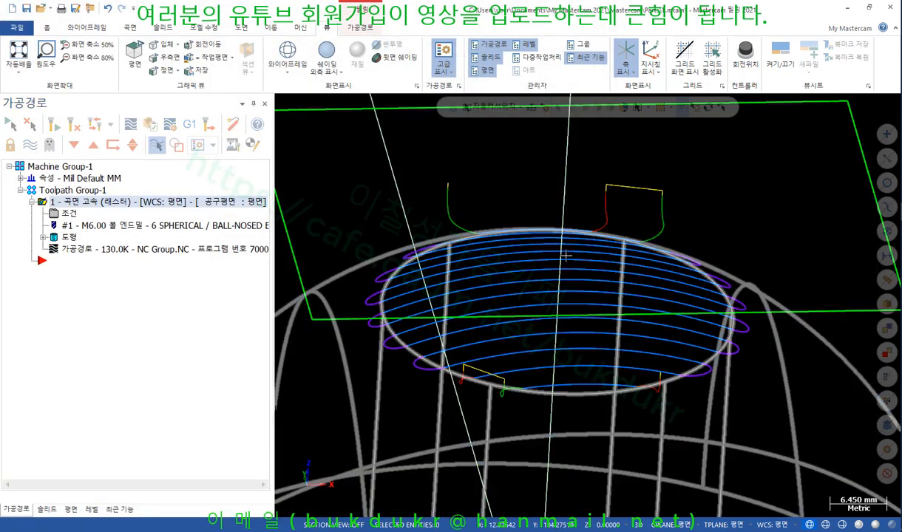
scroll(569, 255, down, 1)
middle_drag(620, 258, 647, 287)
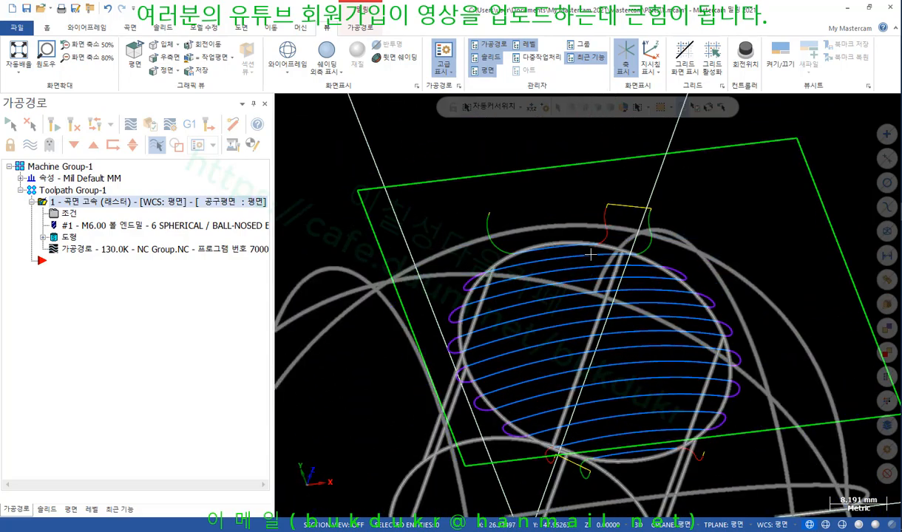
middle_drag(544, 298, 530, 258)
middle_drag(568, 211, 521, 213)
scroll(483, 229, up, 3)
Review the raster operation's toolpath control, tool, holder and cut parameters, then close its settings
click(66, 214)
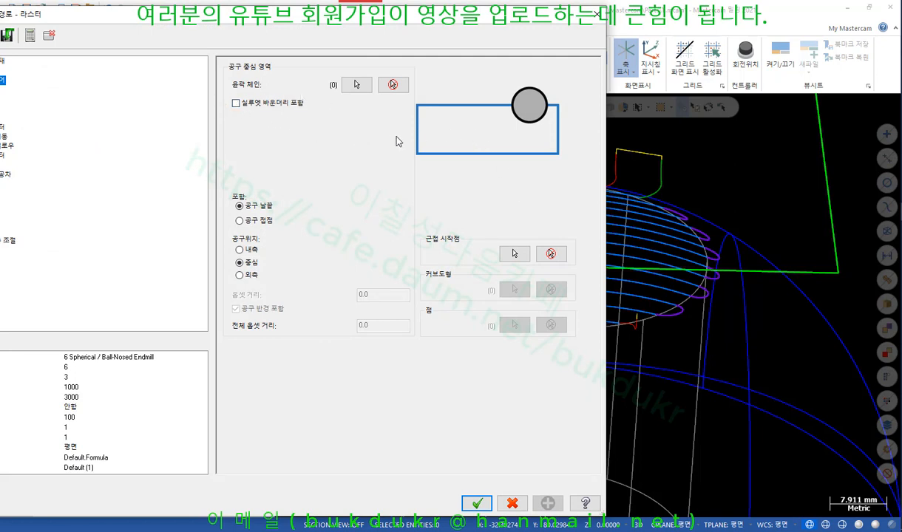
drag(353, 29, 593, 52)
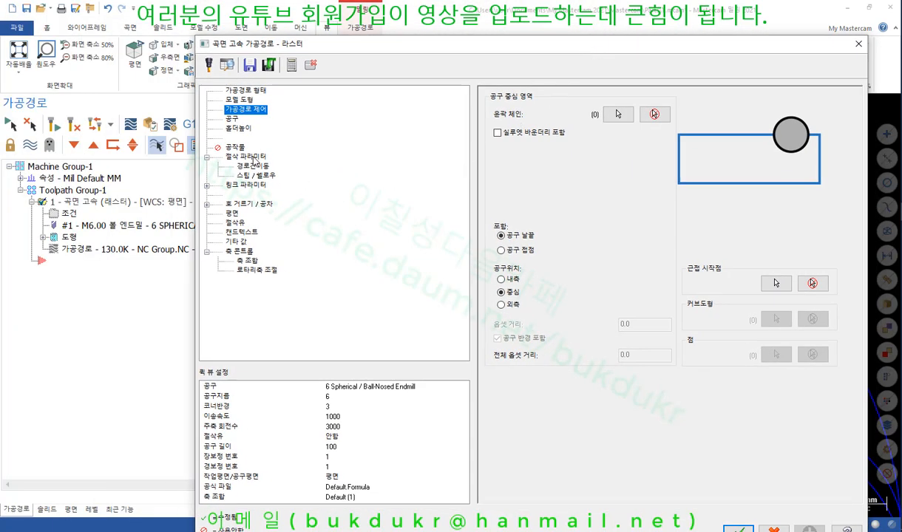
click(232, 119)
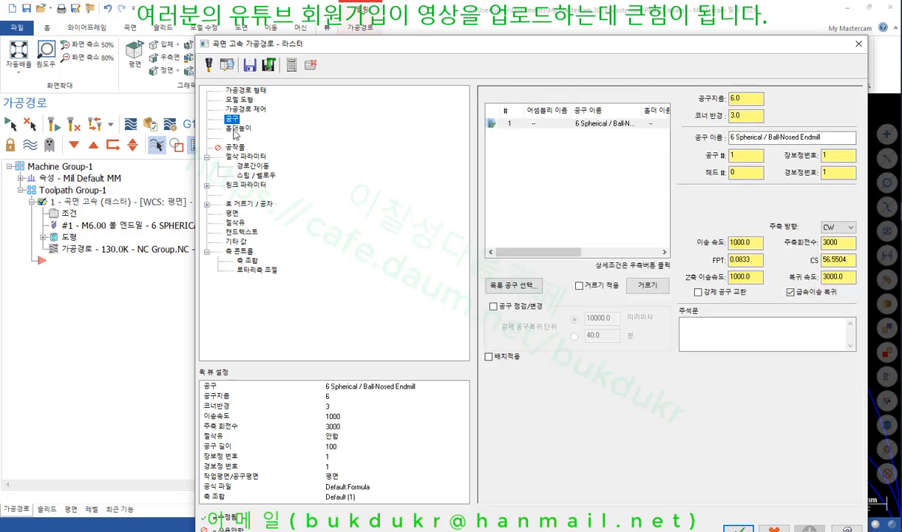
click(233, 129)
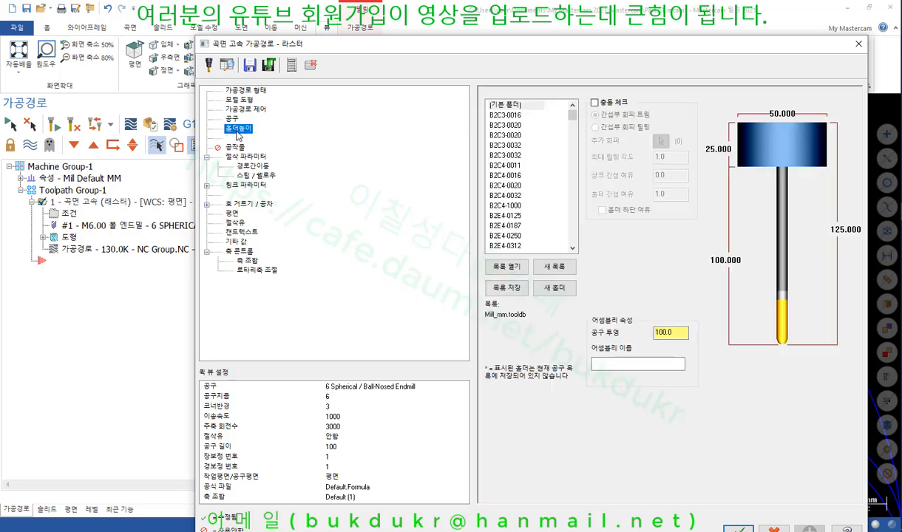
click(244, 157)
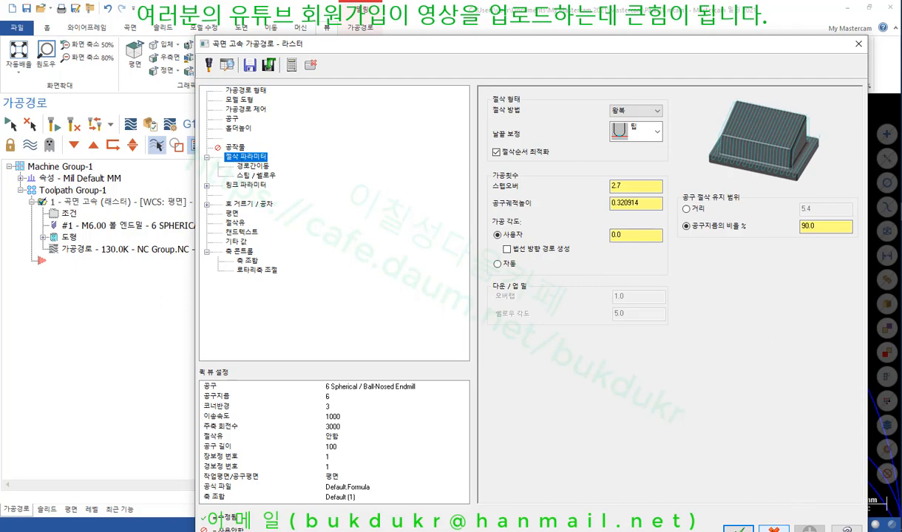
click(738, 530)
Shade the model again and delete the high-speed raster operation from the toolpath group
scroll(634, 313, down, 2)
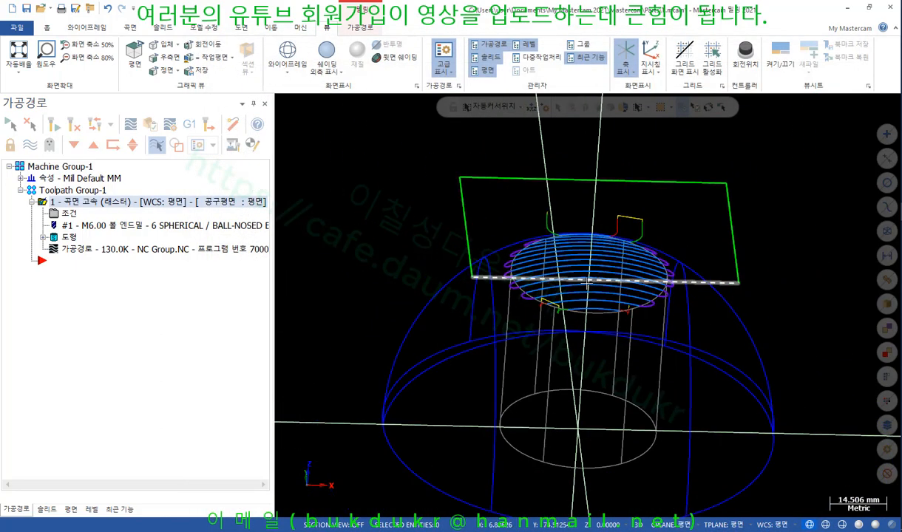
key(alt+s)
scroll(778, 270, down, 2)
middle_drag(791, 286, 713, 276)
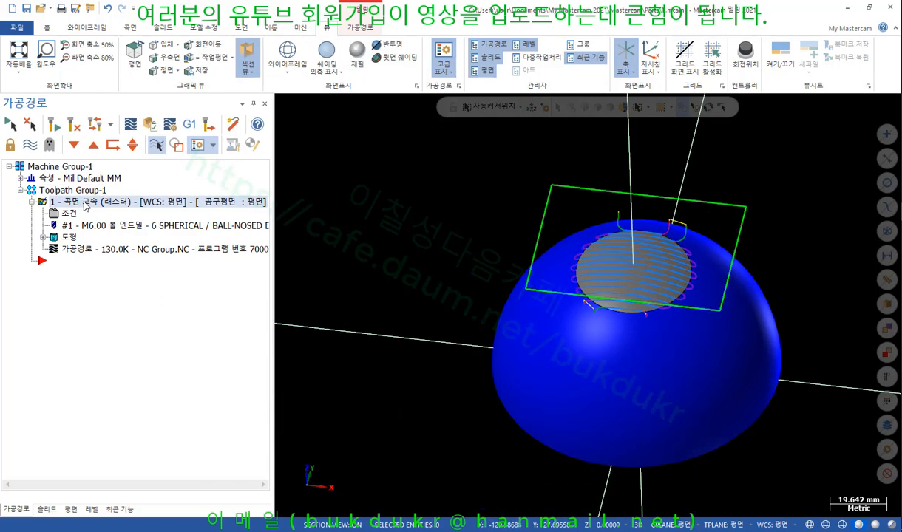
key(Delete)
click(473, 318)
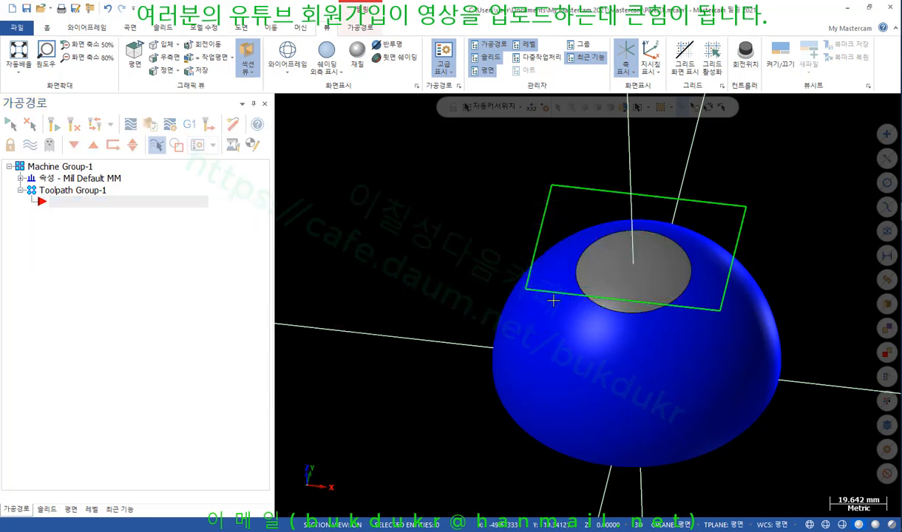
Create a surface finish flowline toolpath (면방향) using the dome's circular top face as the drive surface
scroll(665, 244, up, 2)
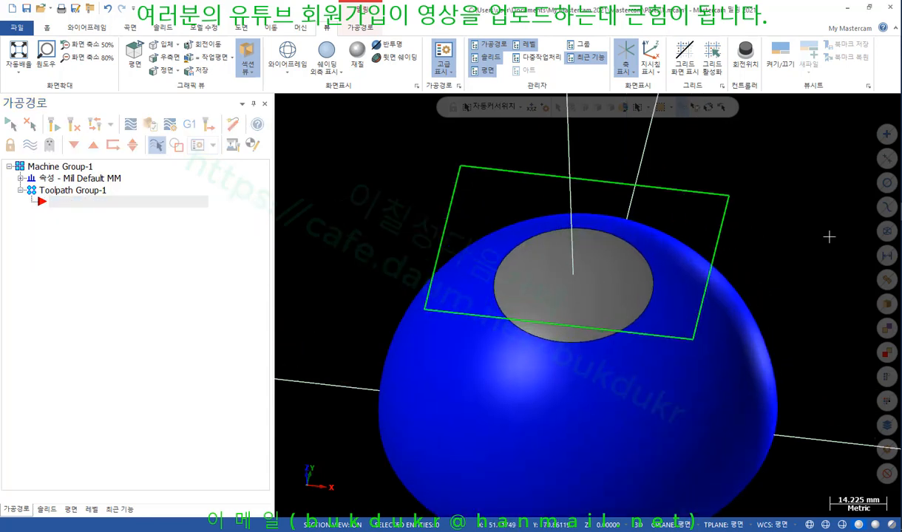
click(358, 28)
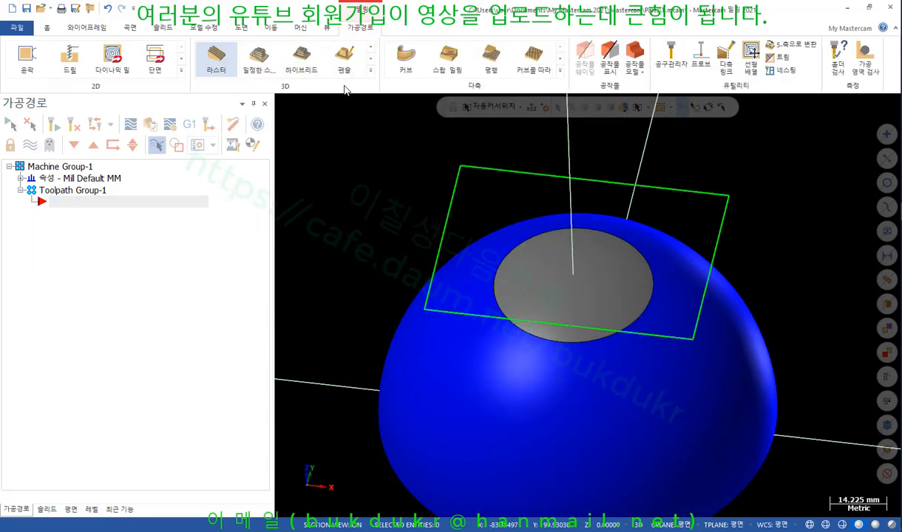
click(371, 70)
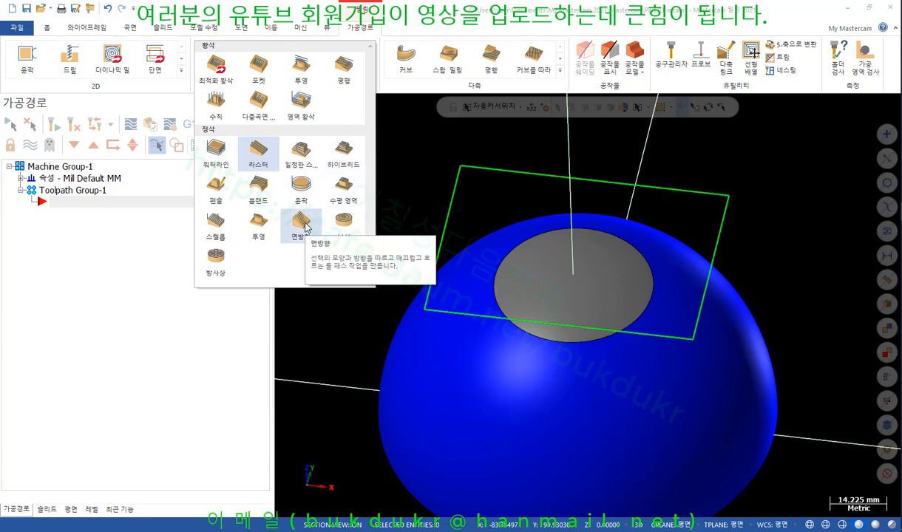
click(303, 222)
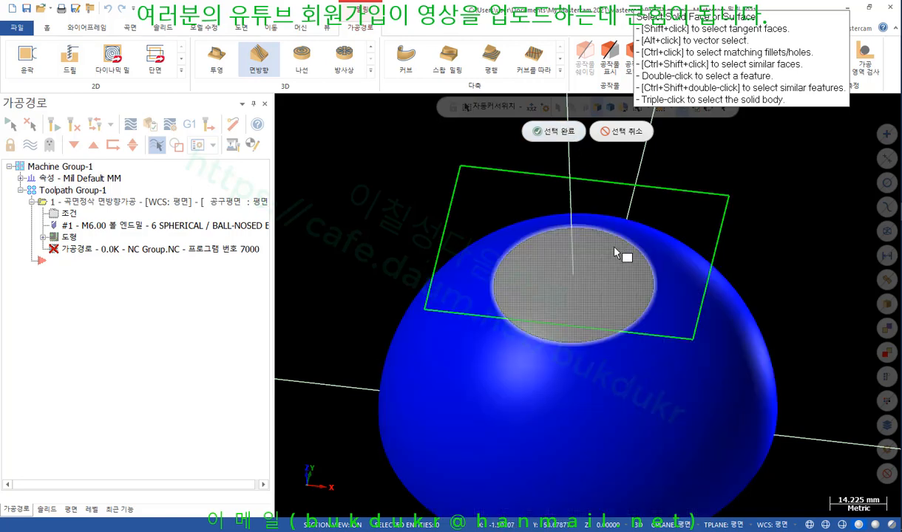
click(585, 235)
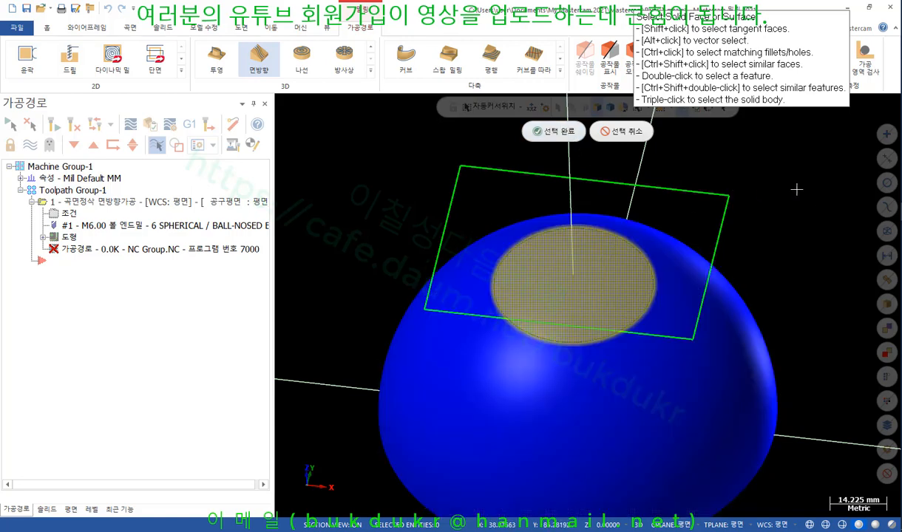
click(563, 133)
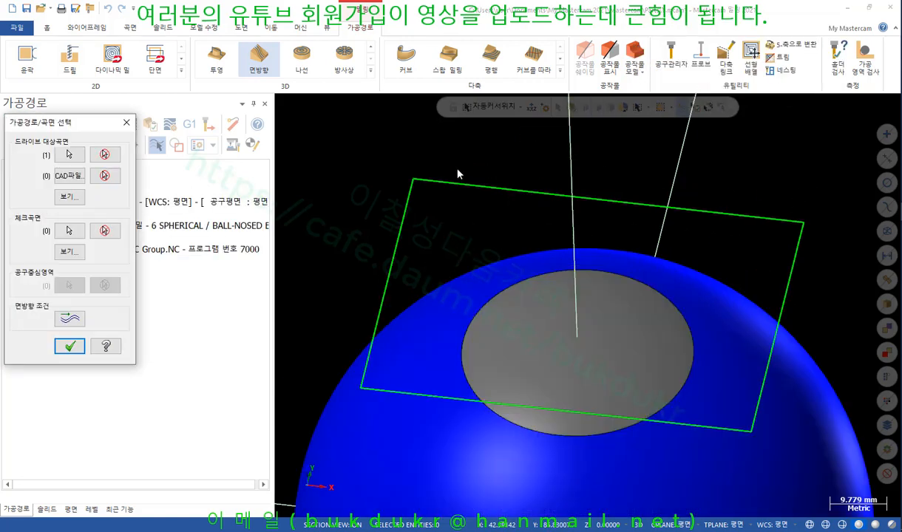
Preview the flowline direction across the circular face, then accept the flow settings and the surface selection
click(69, 319)
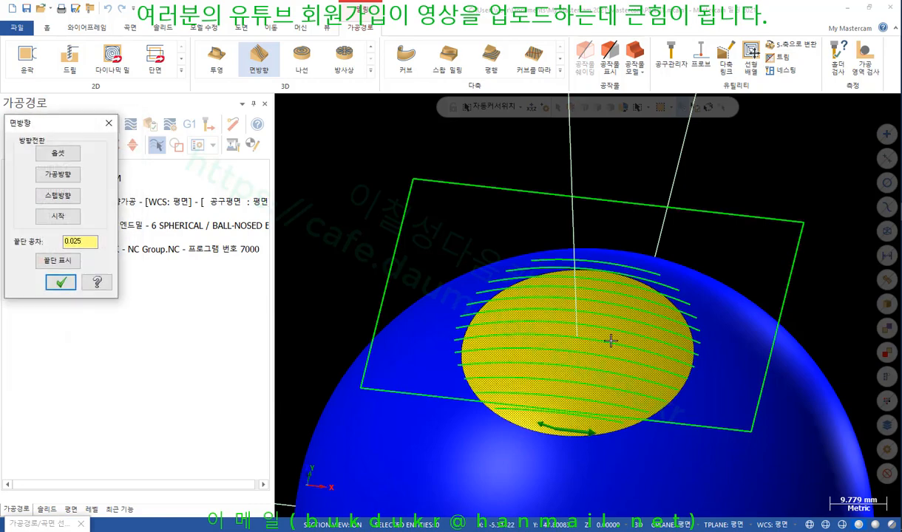
middle_drag(624, 388, 639, 332)
scroll(639, 332, up, 6)
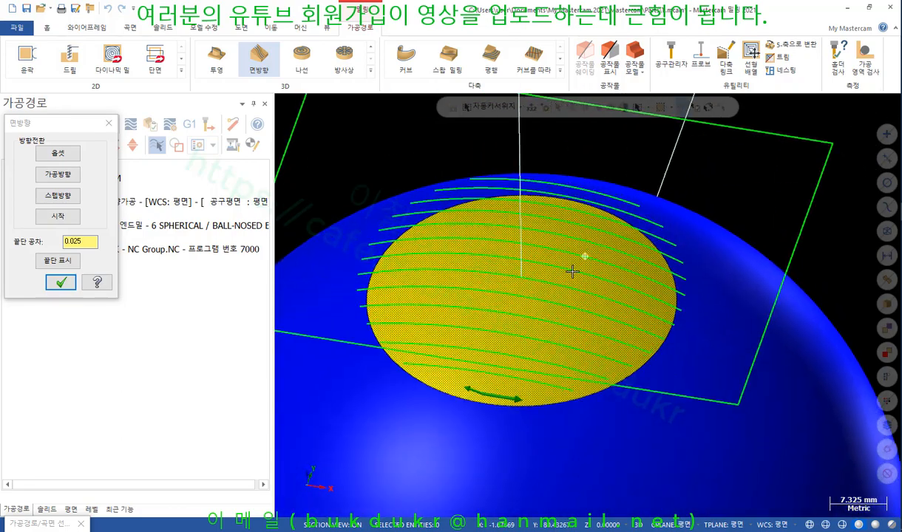
middle_drag(548, 279, 576, 272)
scroll(576, 272, down, 3)
middle_drag(601, 239, 573, 237)
scroll(574, 237, up, 1)
click(61, 282)
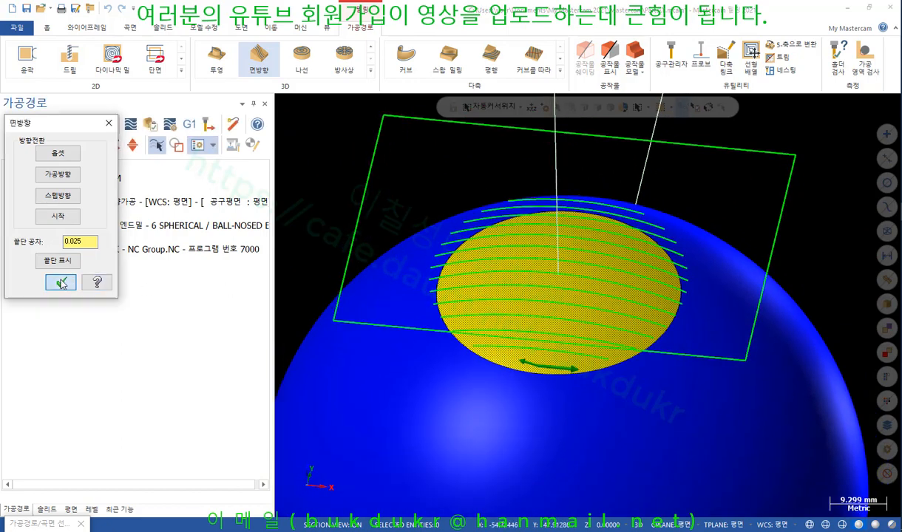
click(70, 346)
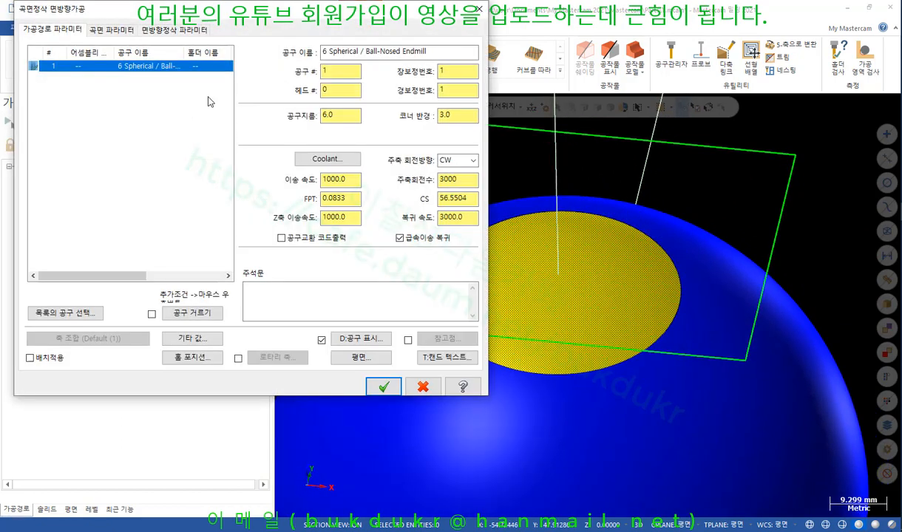
Review the tool, surface and finish flowline parameters, then accept them to generate the flowline toolpath
click(104, 30)
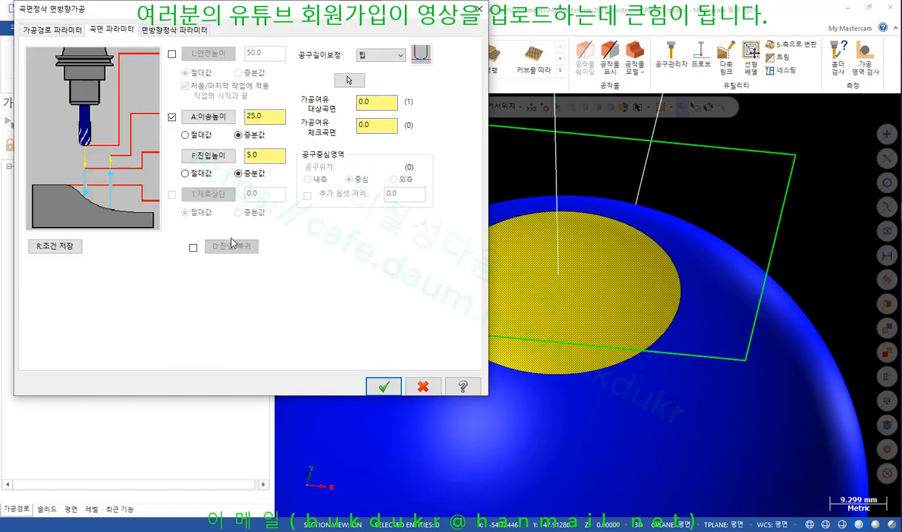
click(51, 30)
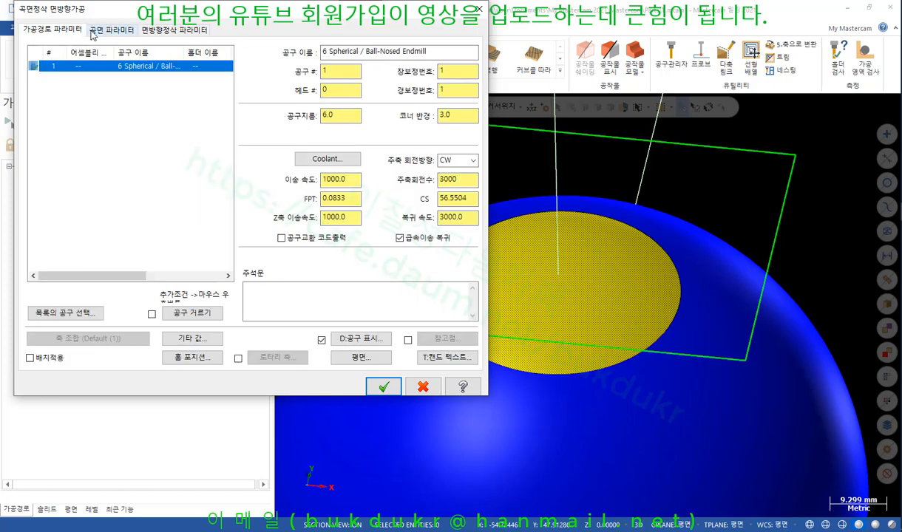
click(108, 30)
click(160, 31)
click(110, 31)
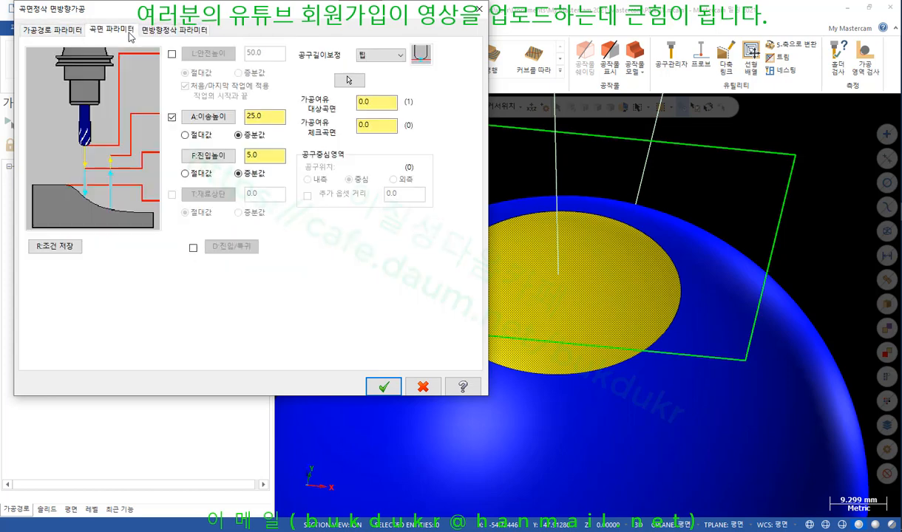
click(75, 33)
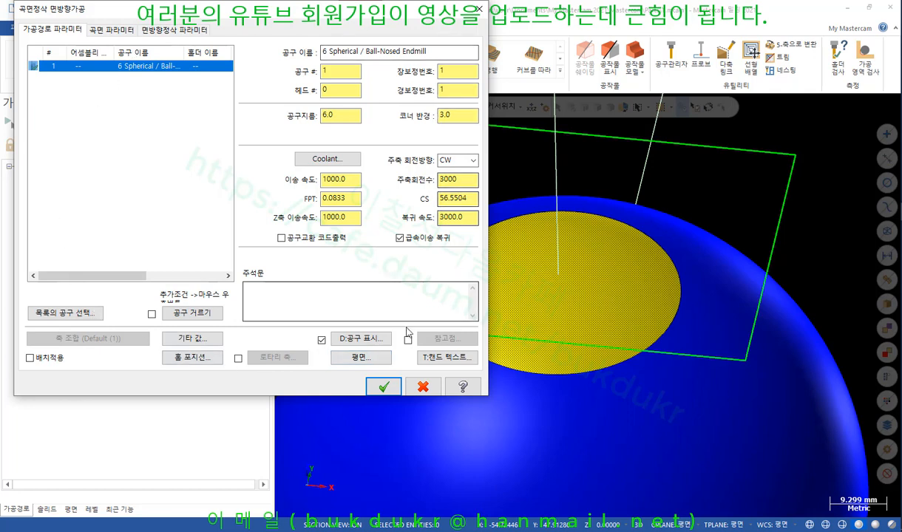
click(112, 31)
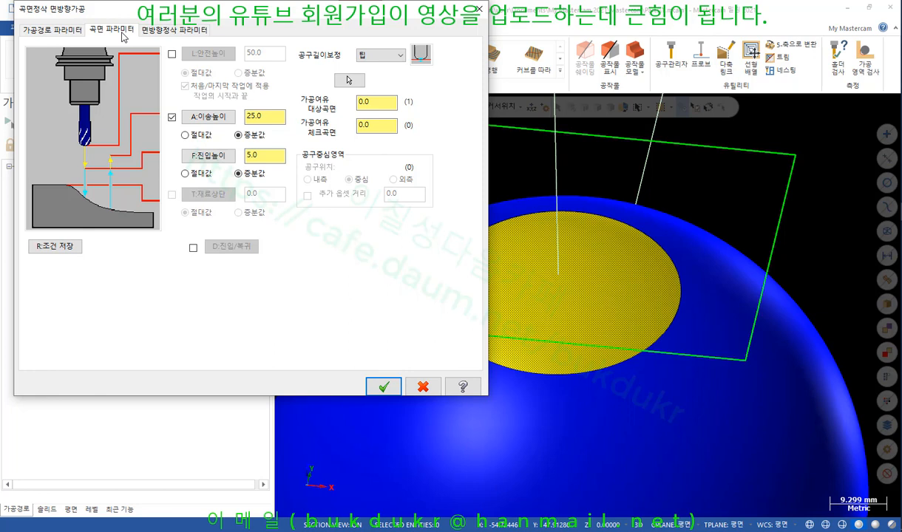
click(164, 33)
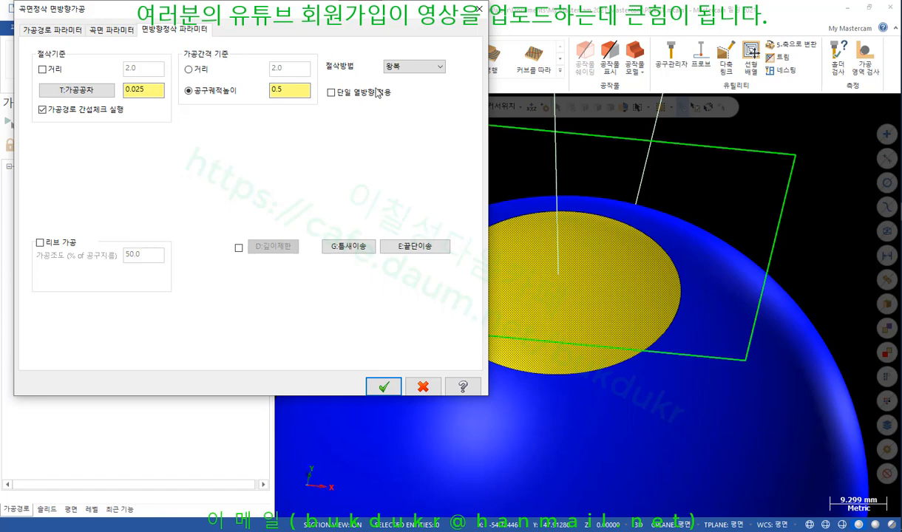
click(384, 388)
Blank the blue dome solid and examine the flowline passes over the grey cylinder's top face
middle_drag(539, 245, 550, 223)
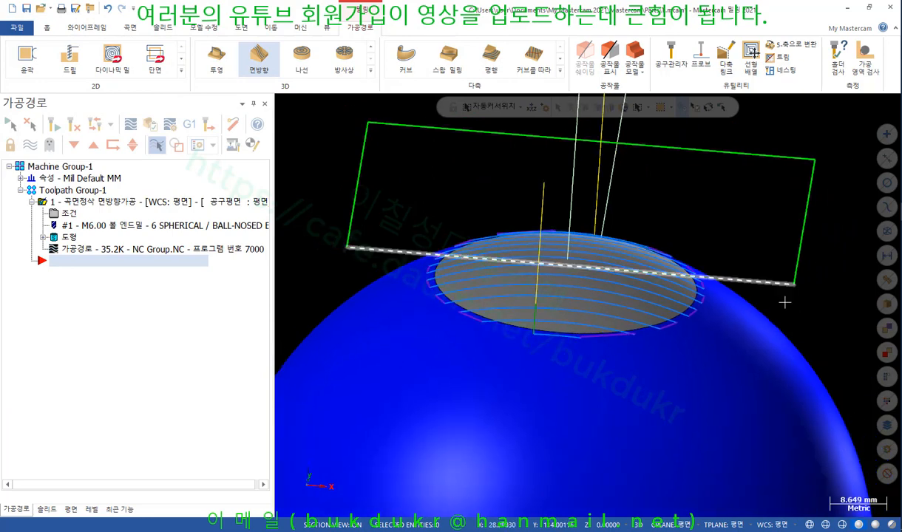
click(760, 424)
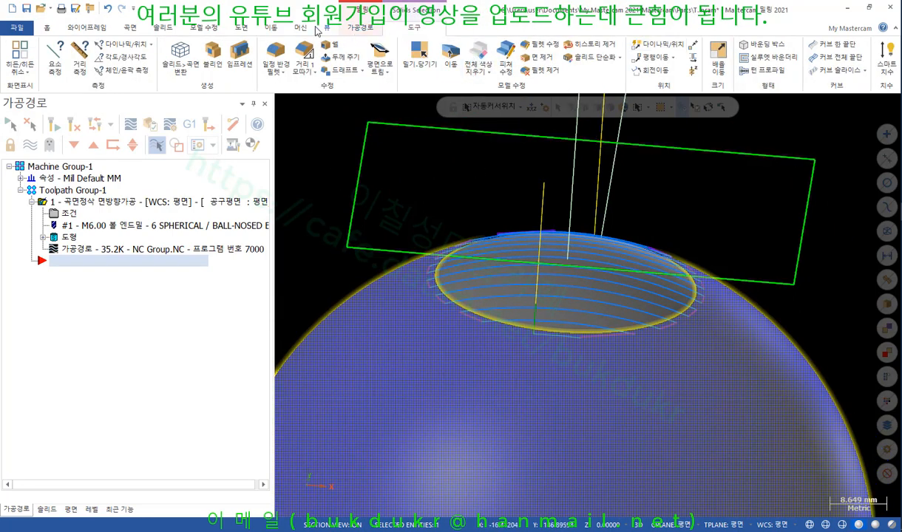
click(48, 28)
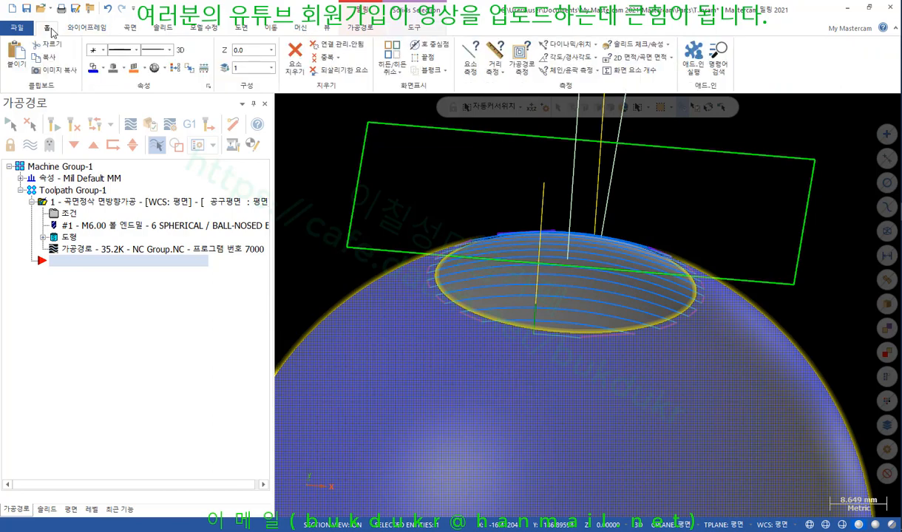
click(429, 69)
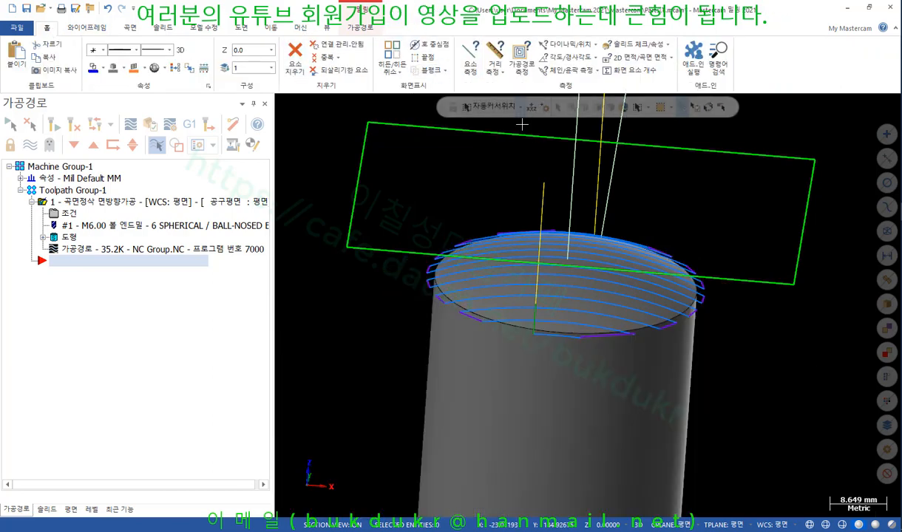
scroll(564, 172, down, 5)
middle_drag(633, 171, 607, 180)
scroll(605, 197, up, 5)
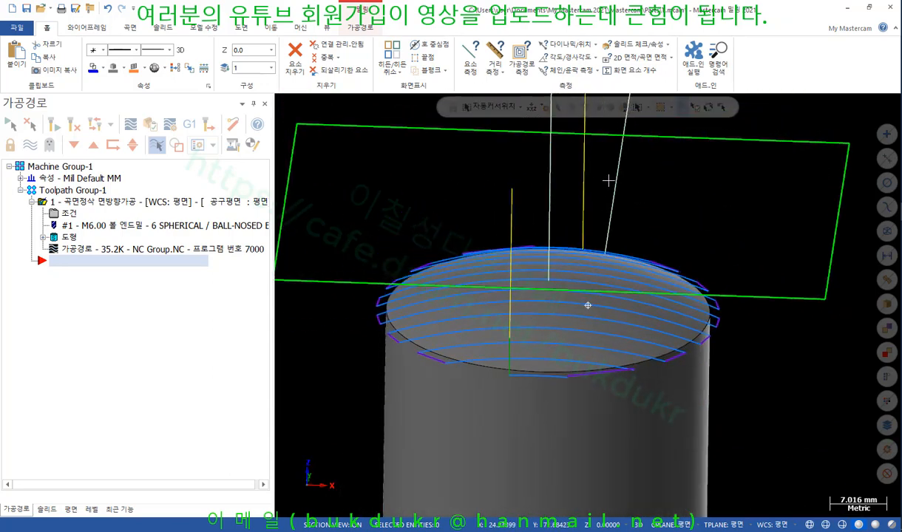
Blank the green rectangle wireframe above the cylinder and inspect the flowline toolpath from an angle
click(691, 137)
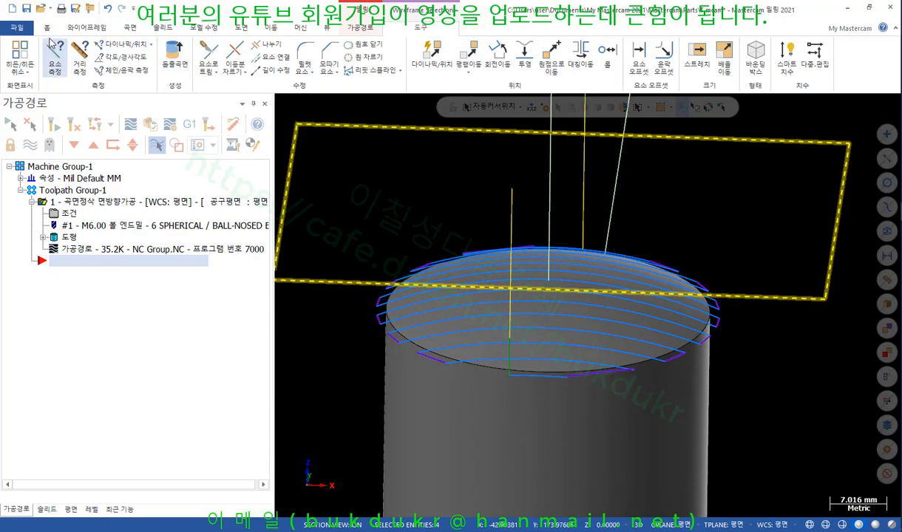
click(46, 27)
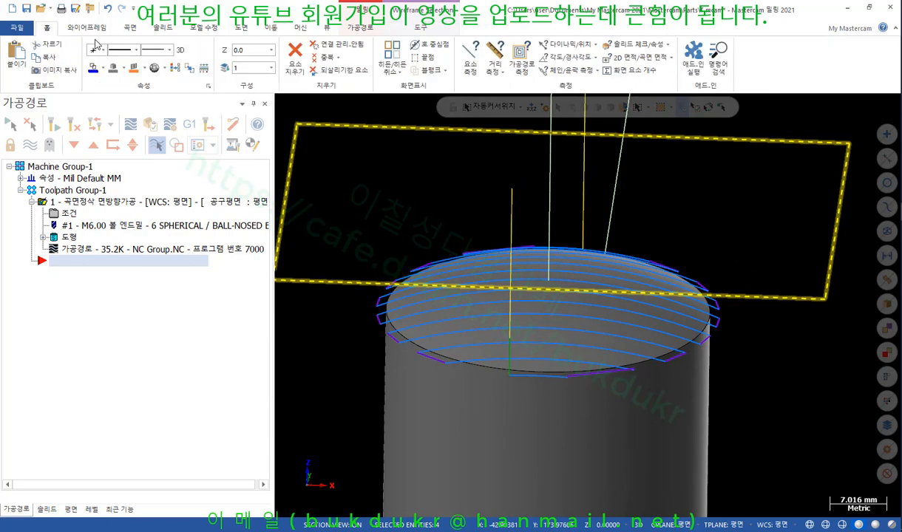
click(429, 75)
scroll(656, 232, down, 1)
middle_drag(658, 233, 737, 269)
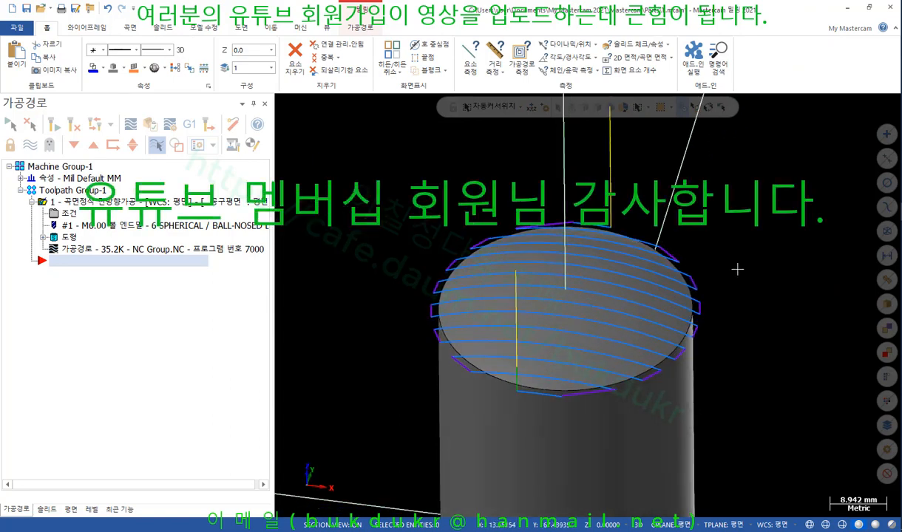
Backplot the flowline finish operation and examine the ball end mill's contact with the cylinder's top edge along the first passes
click(74, 251)
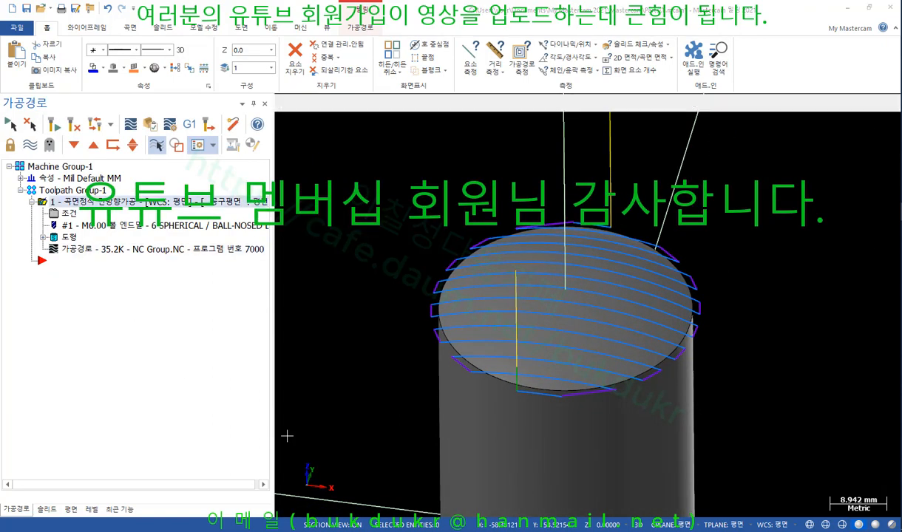
key(s)
key(s)
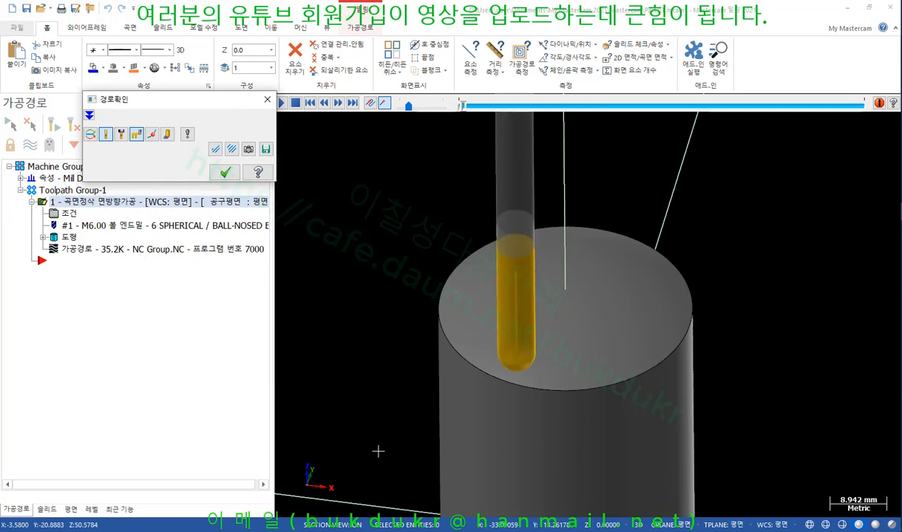
middle_drag(570, 440, 556, 377)
scroll(556, 377, up, 6)
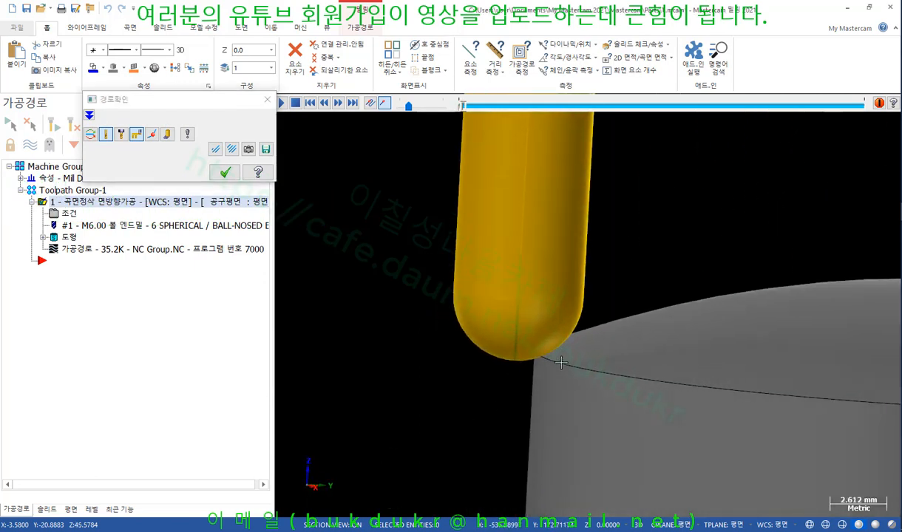
scroll(536, 354, up, 8)
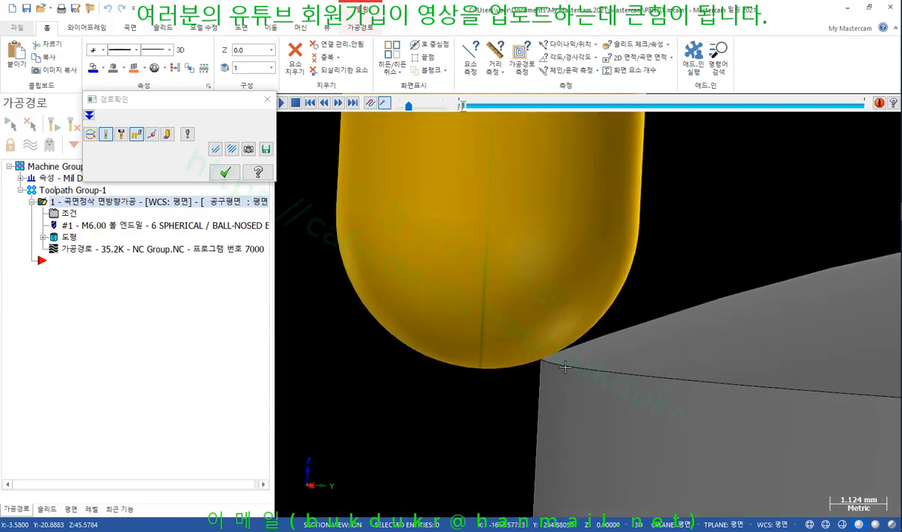
scroll(527, 348, down, 3)
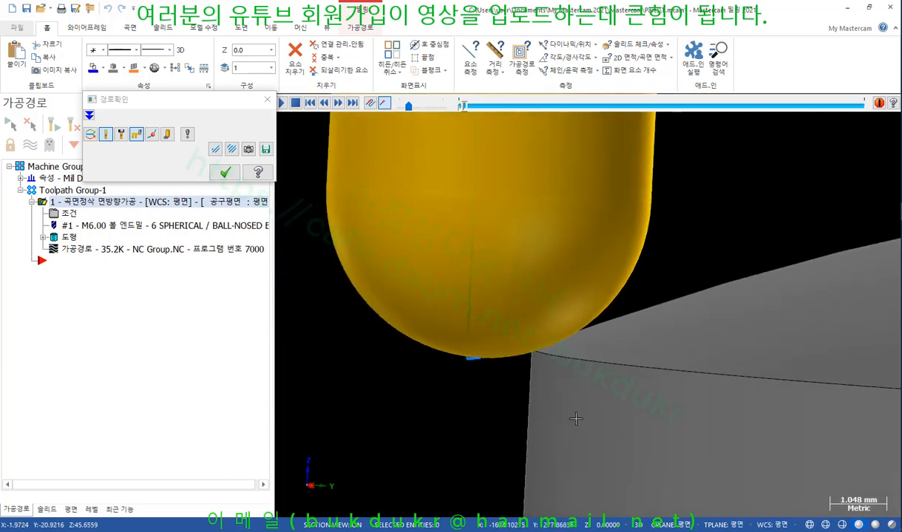
scroll(569, 399, down, 2)
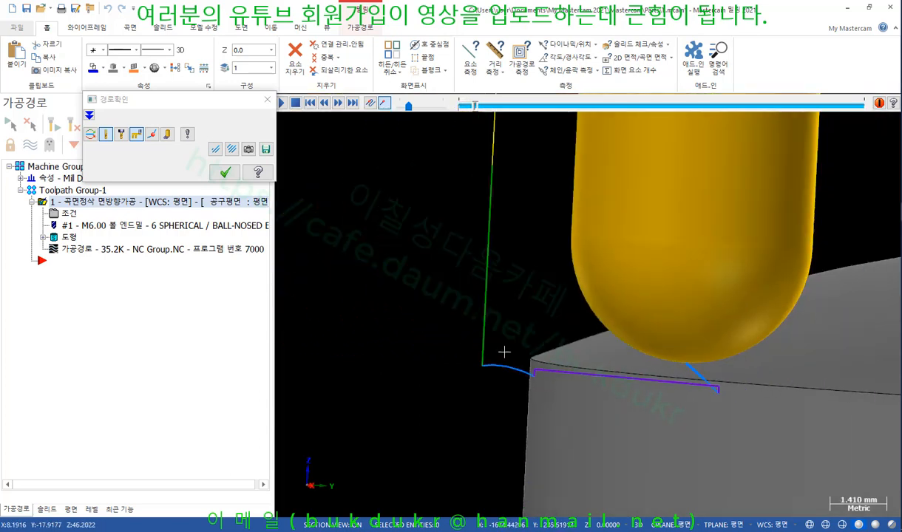
scroll(564, 370, down, 2)
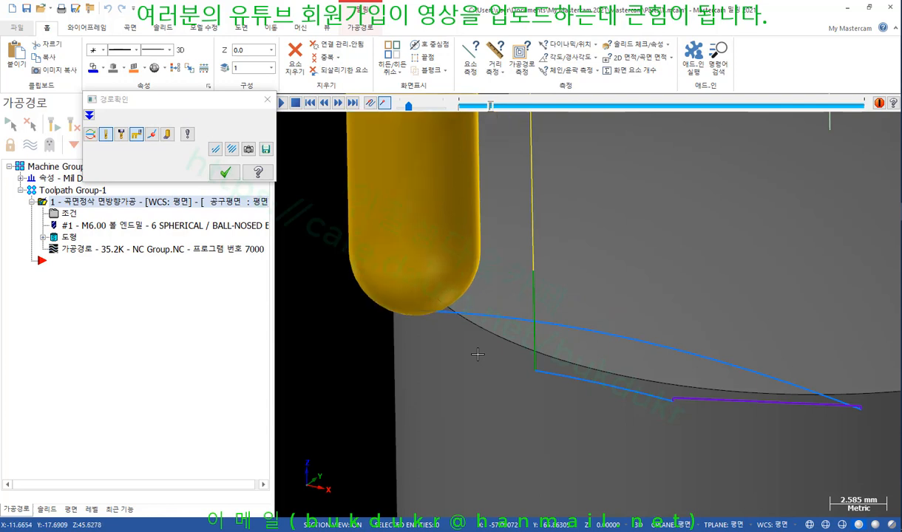
Switch to the WCS top view and examine where the second pass extends beyond the circular edge
right_click(333, 335)
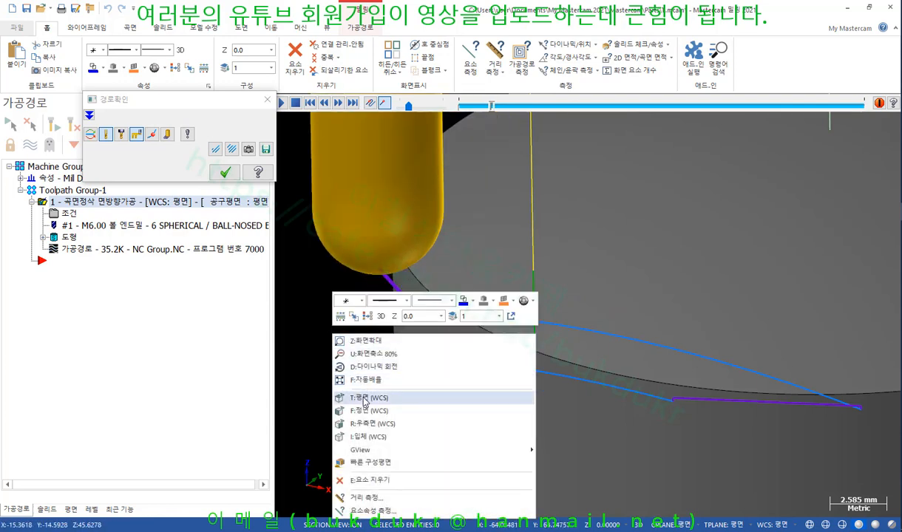
click(368, 398)
scroll(714, 502, up, 2)
scroll(713, 501, up, 2)
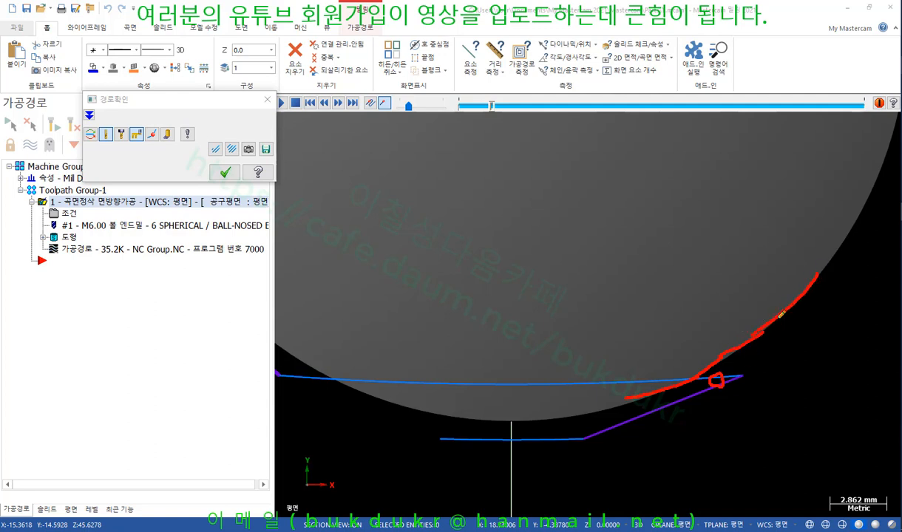
right_click(747, 330)
click(776, 458)
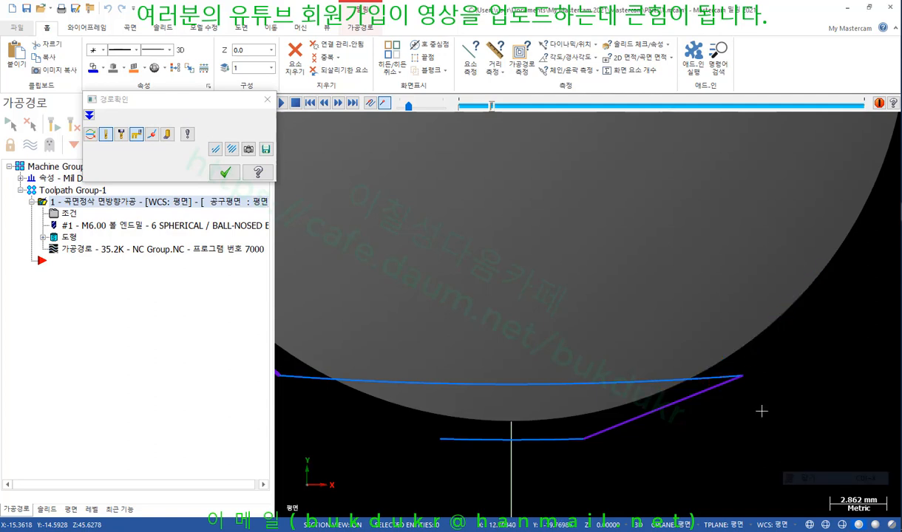
Examine the ball end mill's contact with the rim at the end of the second pass from several angles
scroll(671, 309, down, 2)
middle_drag(612, 349, 500, 261)
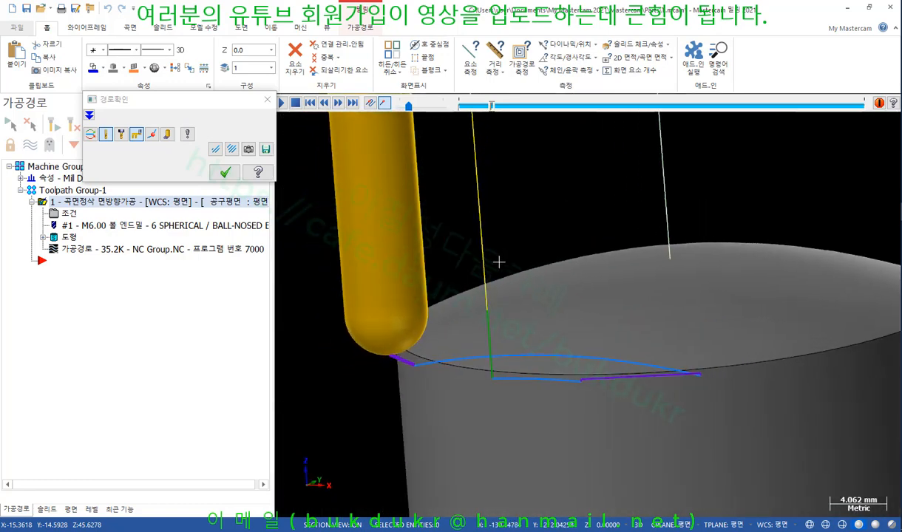
scroll(443, 318, up, 6)
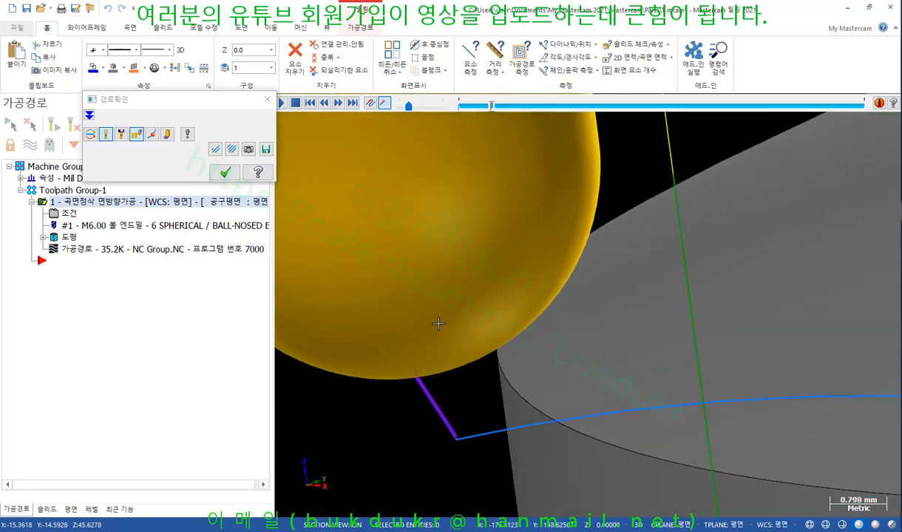
middle_drag(439, 323, 437, 314)
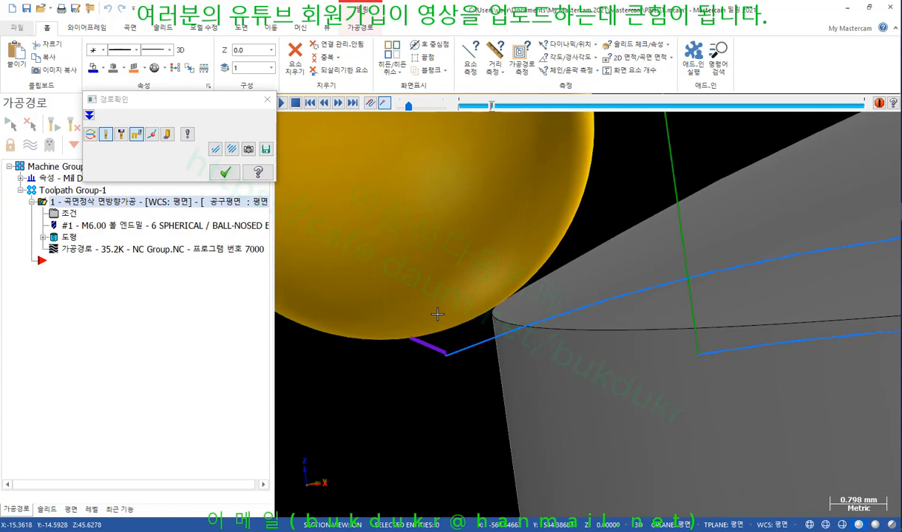
scroll(481, 299, up, 3)
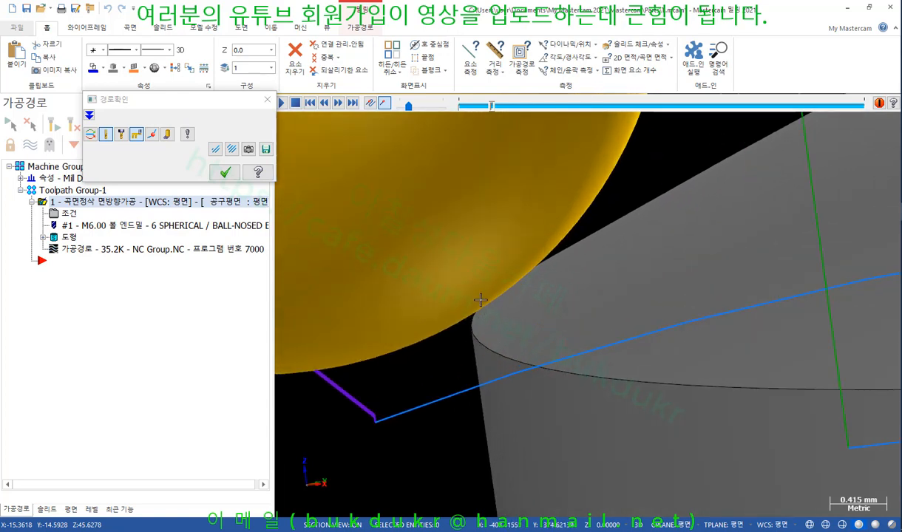
scroll(481, 299, down, 9)
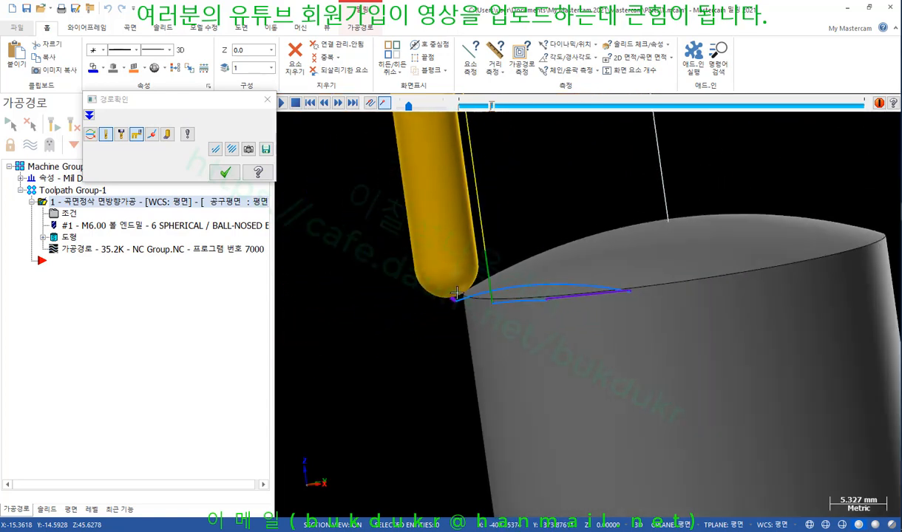
middle_drag(456, 294, 666, 306)
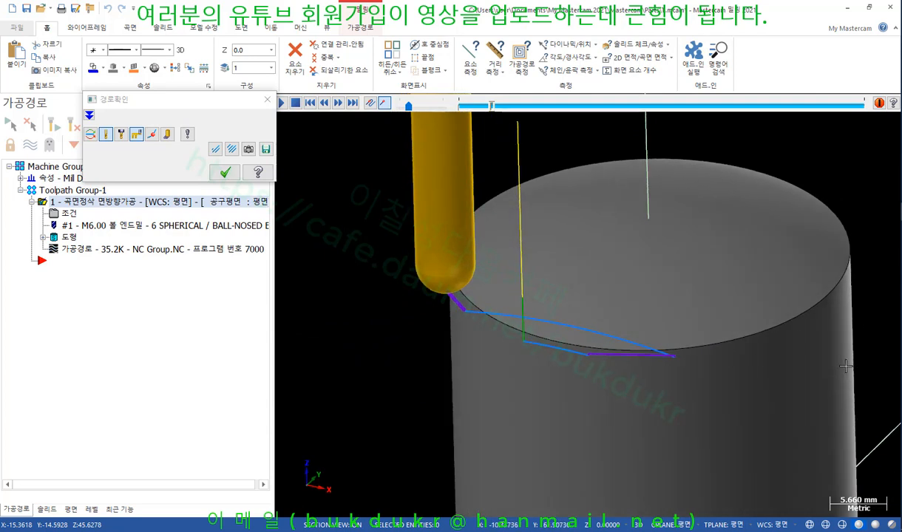
scroll(712, 349, down, 4)
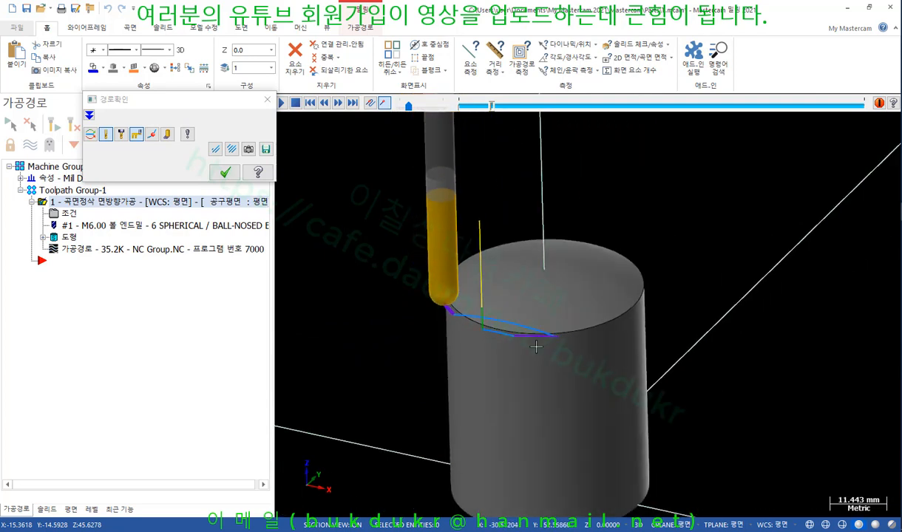
scroll(599, 309, up, 2)
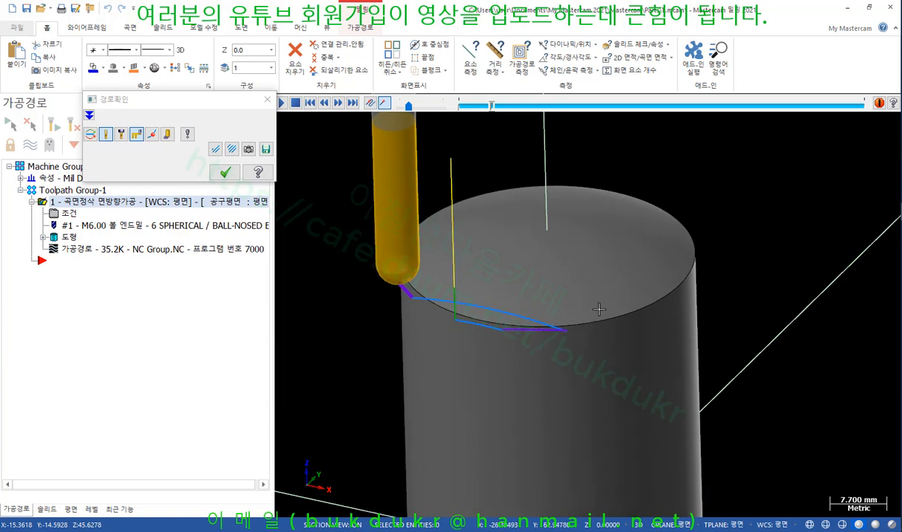
Step the backplot again from its start to the link after the first pass and inspect it in the WCS top view
right_click(766, 223)
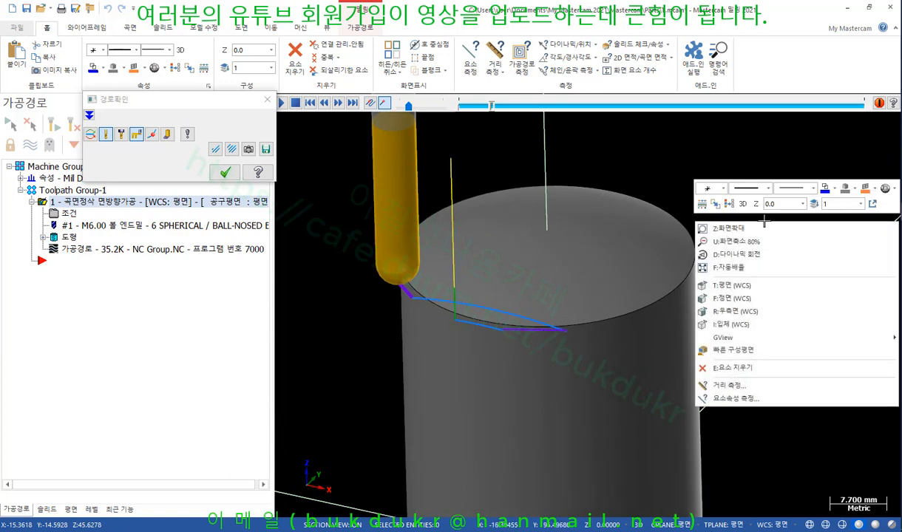
click(697, 148)
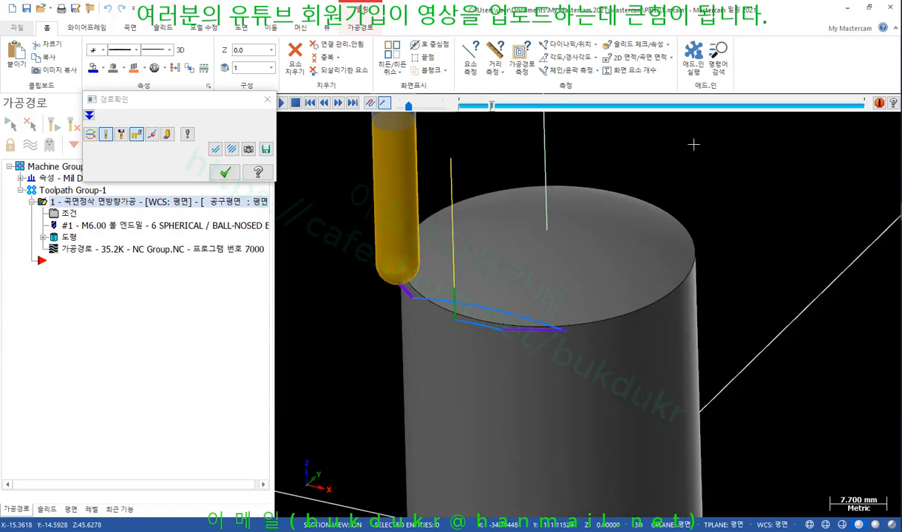
click(452, 159)
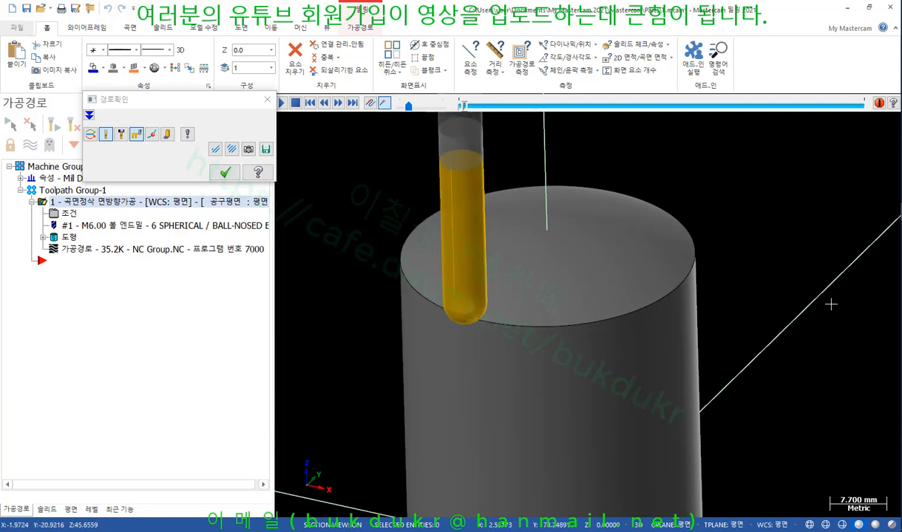
scroll(450, 318, up, 1)
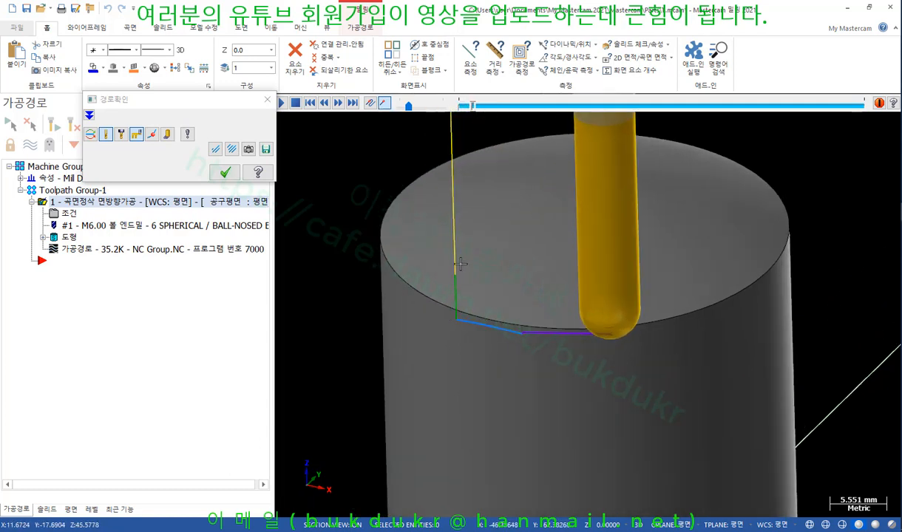
right_click(329, 185)
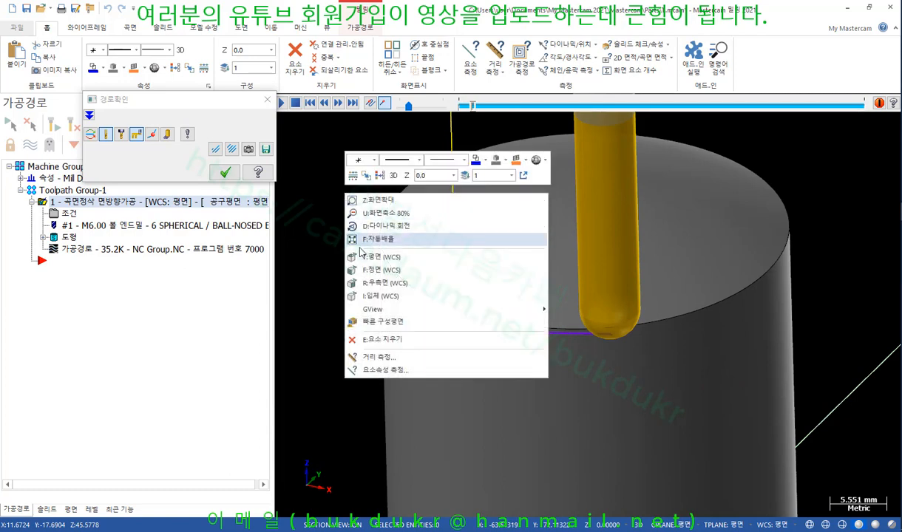
click(374, 258)
scroll(508, 248, down, 1)
scroll(481, 355, up, 1)
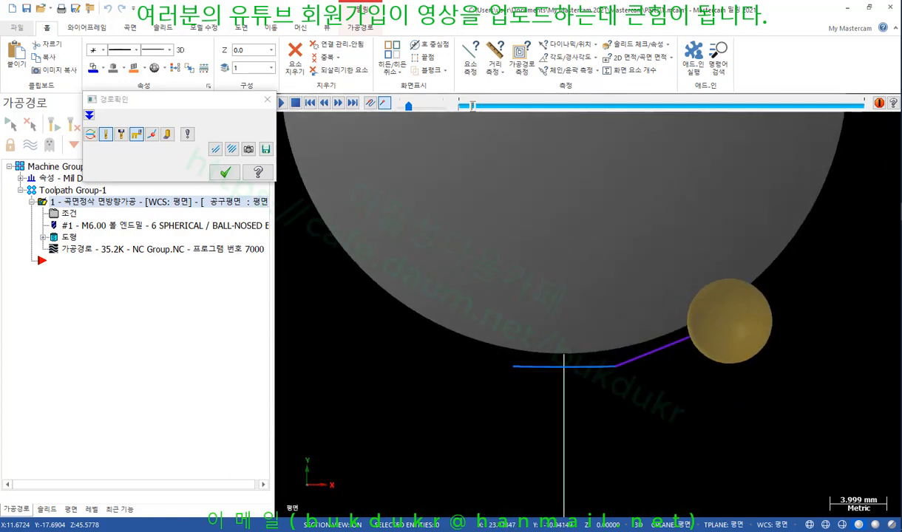
Mark the X and Y axes and the first pass's cutting direction over the top view, then clear the markings
mouse_move(462, 411)
mouse_down()
mouse_move(721, 407)
mouse_move(767, 394)
mouse_move(798, 403)
mouse_move(771, 428)
mouse_up()
mouse_move(831, 392)
mouse_down()
mouse_move(809, 424)
mouse_move(835, 427)
mouse_up()
drag(482, 166, 481, 519)
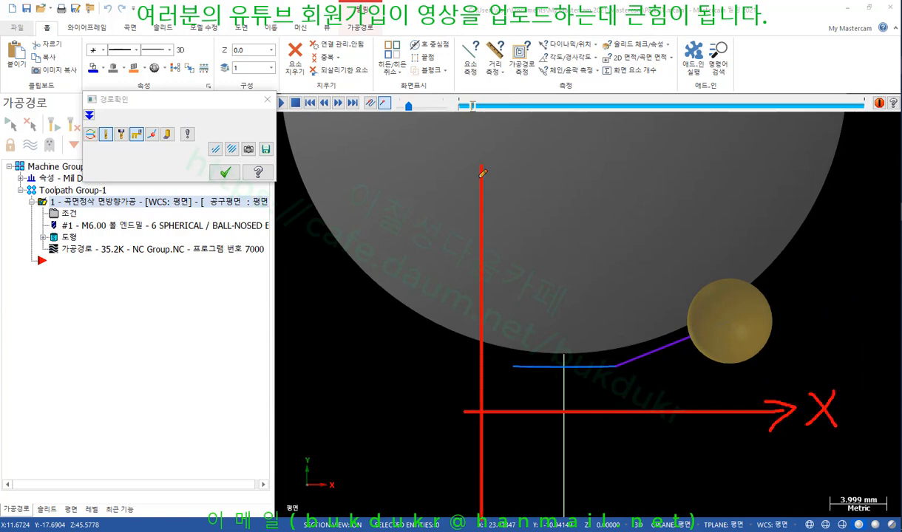
drag(481, 149, 459, 201)
mouse_move(472, 165)
mouse_down()
mouse_move(494, 196)
mouse_move(515, 189)
mouse_move(515, 212)
mouse_up()
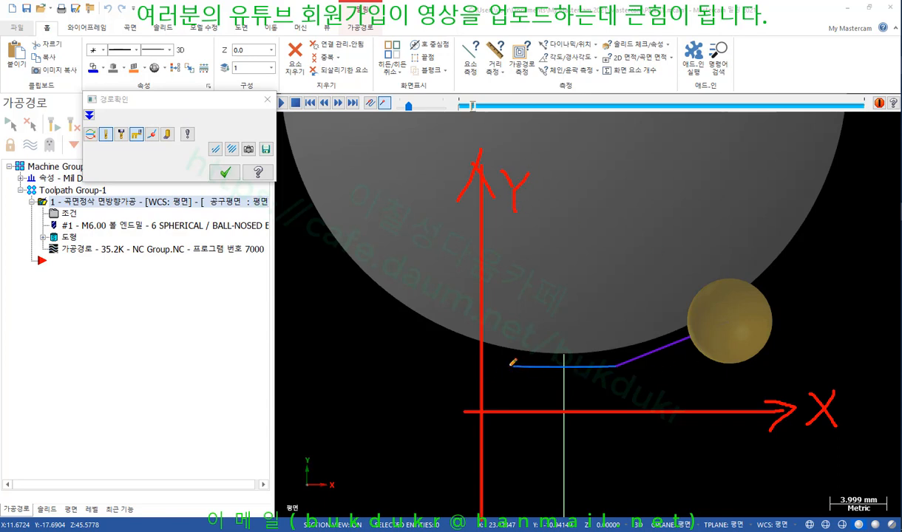
drag(510, 366, 572, 366)
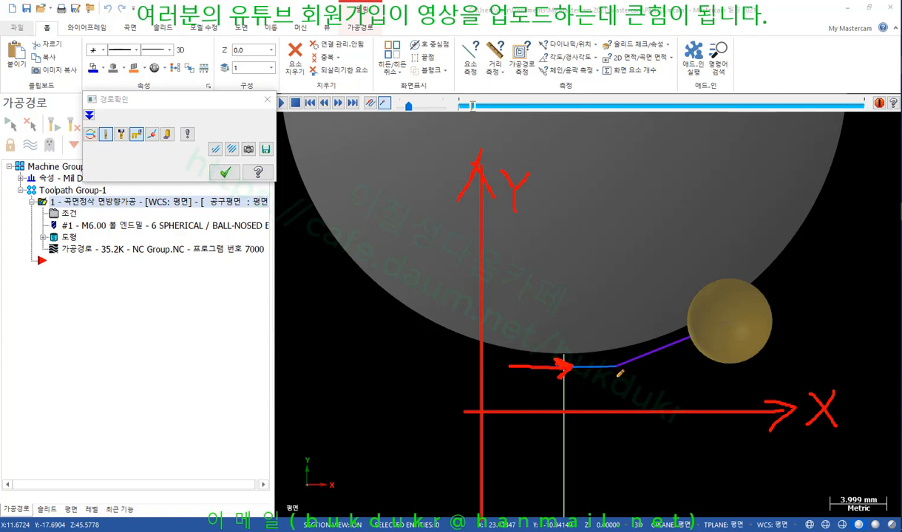
right_click(620, 331)
click(646, 459)
Examine the vertical plunge at the first pass's start, sketch possible approach directions, clear the markings, and close the backplot
scroll(604, 379, down, 2)
mouse_move(605, 378)
middle_down()
mouse_move(590, 349)
mouse_move(567, 333)
middle_up()
scroll(573, 233, up, 5)
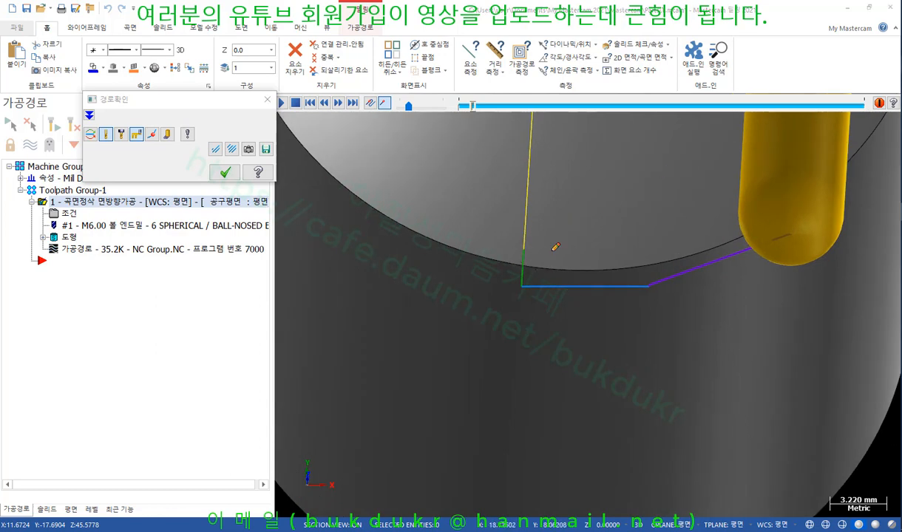
mouse_move(517, 241)
mouse_down()
mouse_move(509, 288)
mouse_move(522, 290)
mouse_up()
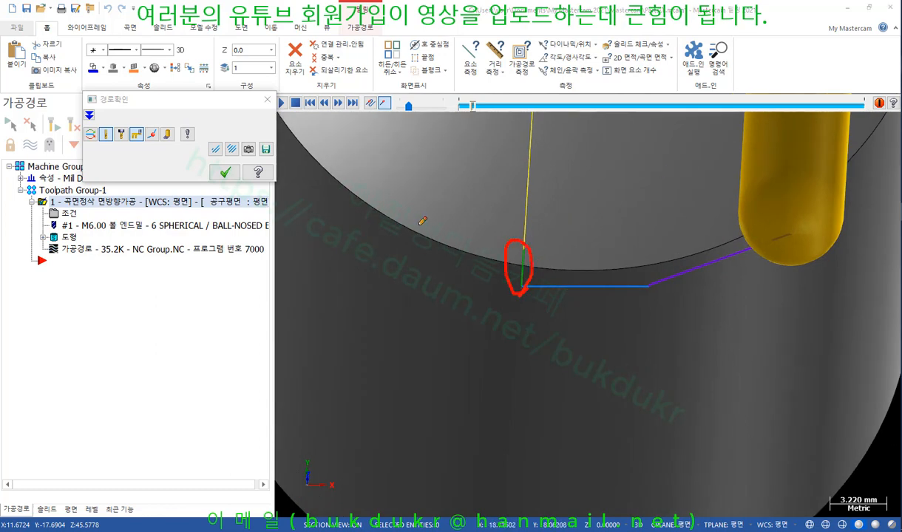
drag(417, 225, 502, 277)
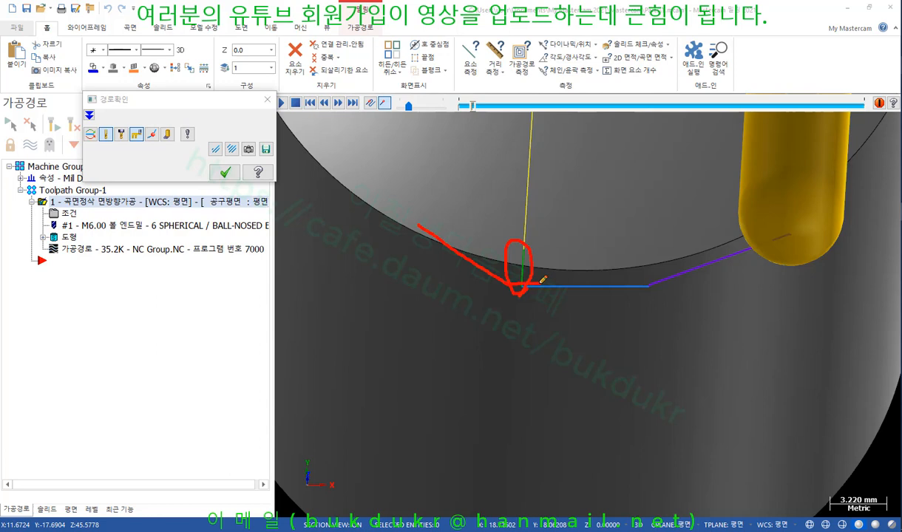
mouse_move(455, 385)
mouse_down()
mouse_move(519, 286)
mouse_move(607, 280)
mouse_up()
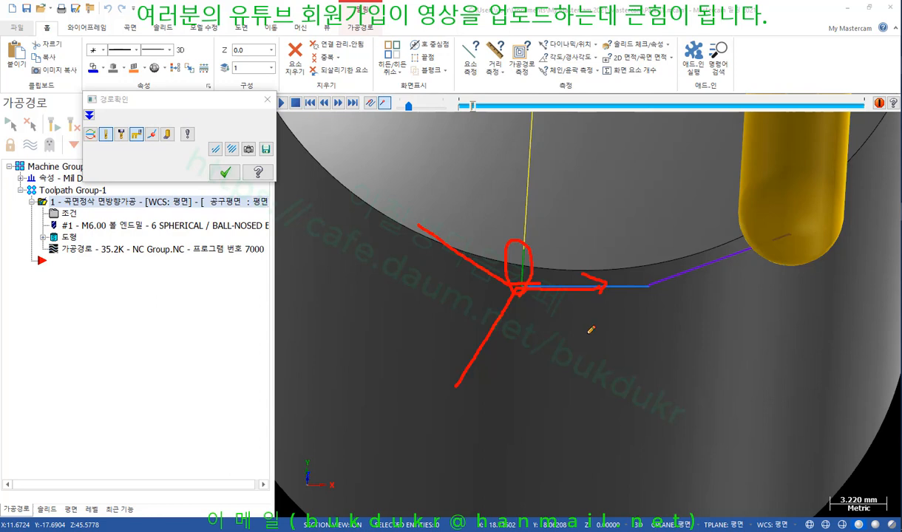
right_click(584, 204)
click(628, 353)
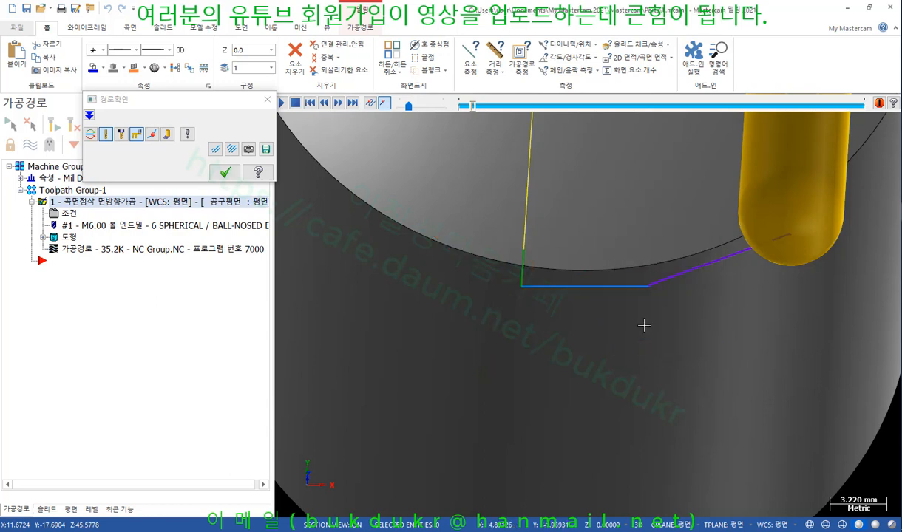
click(226, 173)
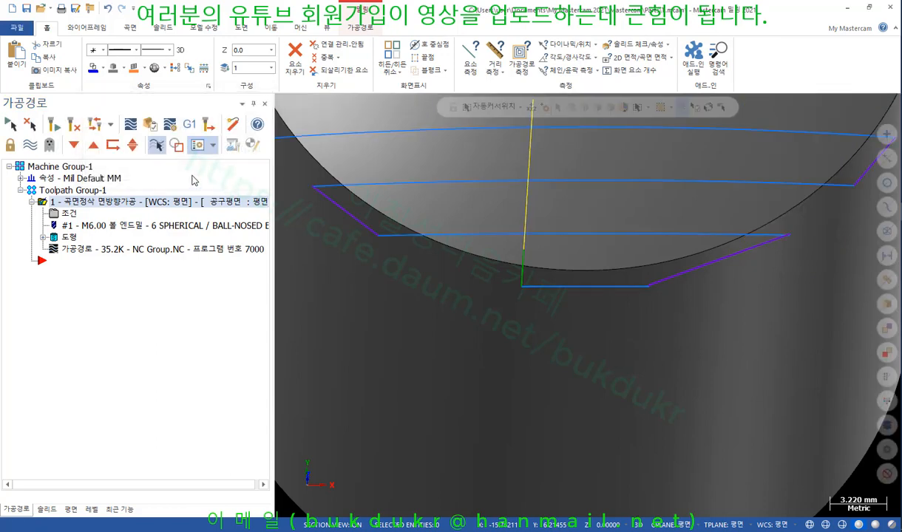
Enable entry/exit moves (진입/복귀) in the flowline toolpath's surface parameters and open their settings
click(67, 213)
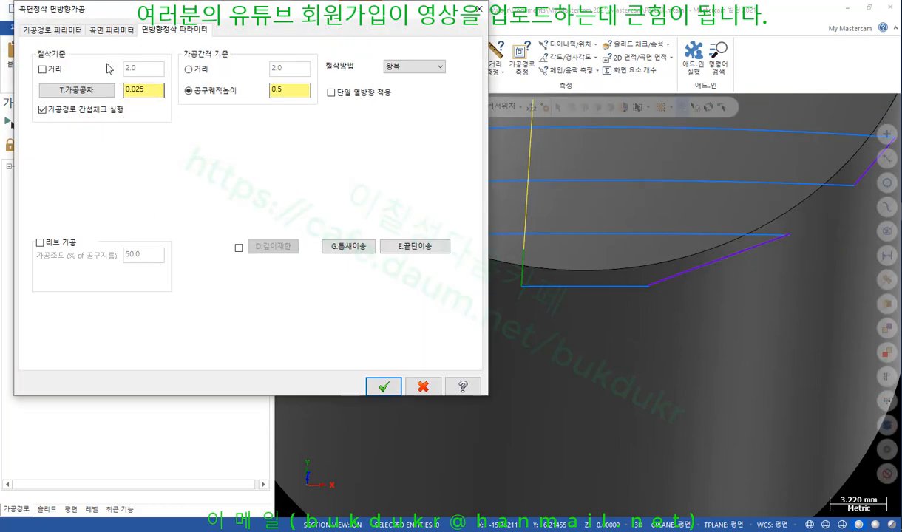
click(110, 29)
click(193, 248)
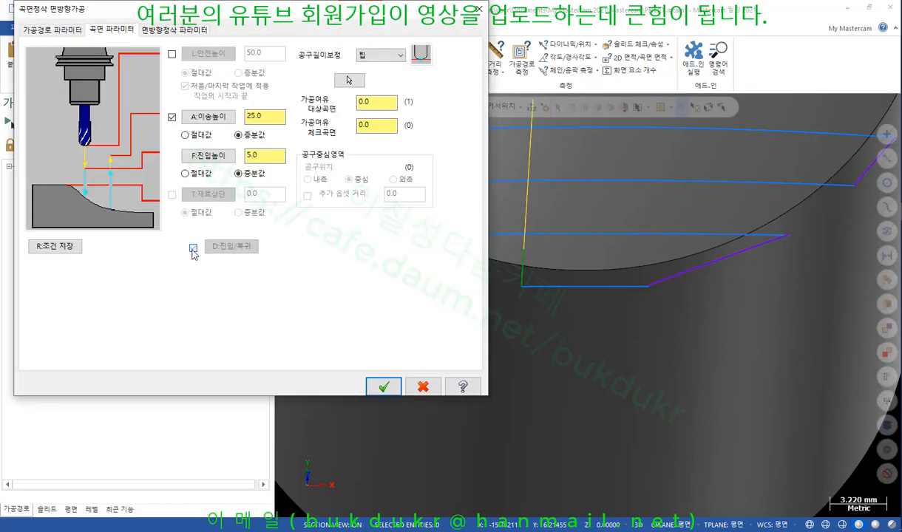
click(228, 247)
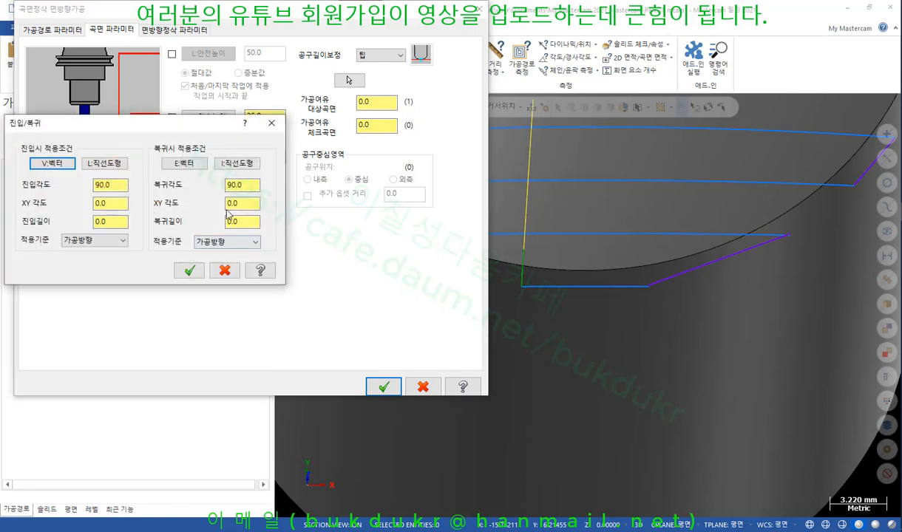
drag(176, 131, 304, 289)
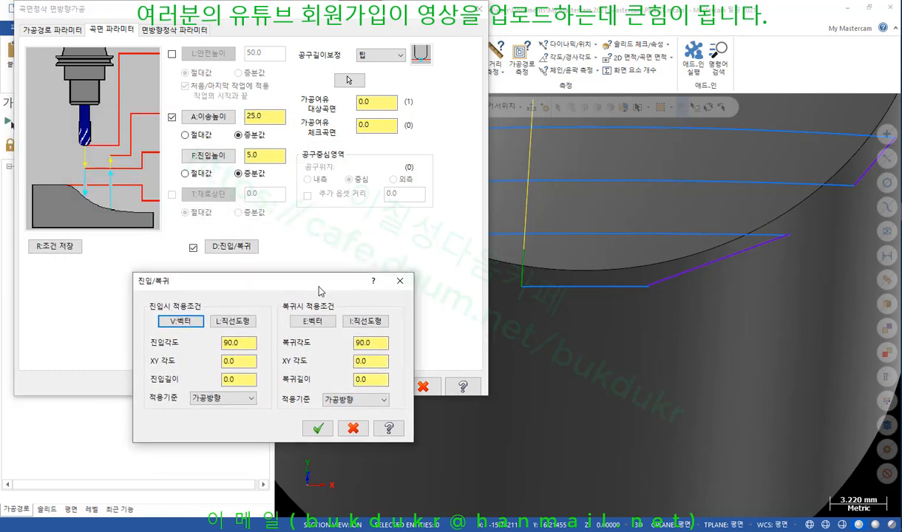
Underline the entry vector and line options, circle the entry angle, and label it 정면 (front view)
key(ctrl+shift+d)
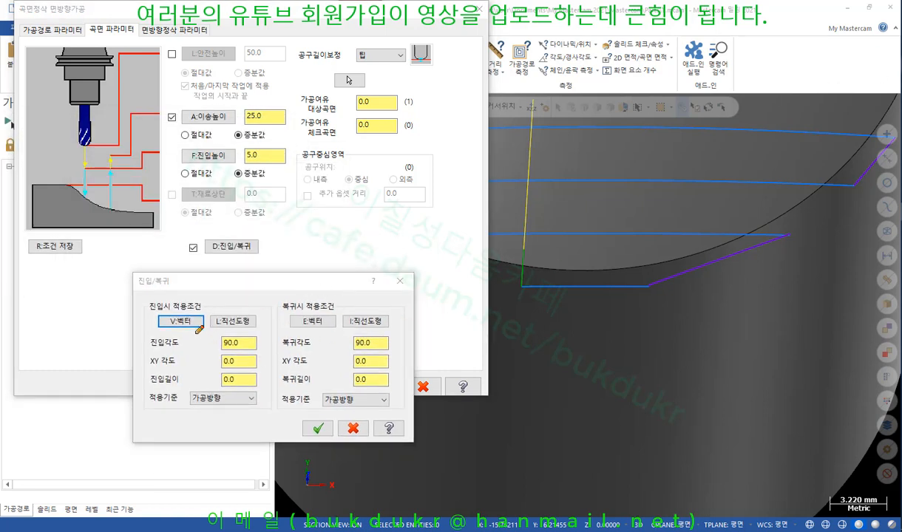
drag(158, 329, 249, 330)
mouse_move(147, 347)
mouse_down()
mouse_move(177, 346)
mouse_move(172, 368)
mouse_move(179, 368)
mouse_up()
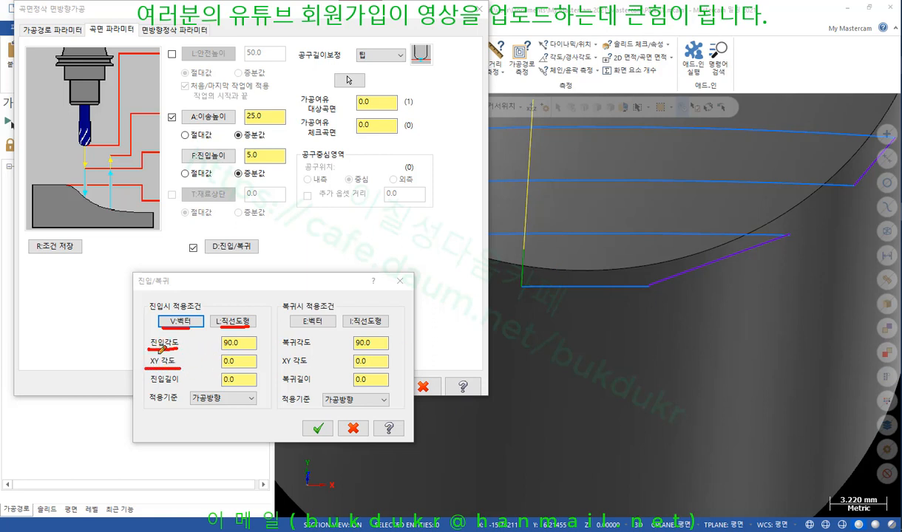
mouse_move(154, 336)
mouse_down()
mouse_move(147, 342)
mouse_move(175, 342)
mouse_up()
mouse_move(82, 343)
mouse_down()
mouse_move(133, 342)
mouse_move(123, 348)
mouse_up()
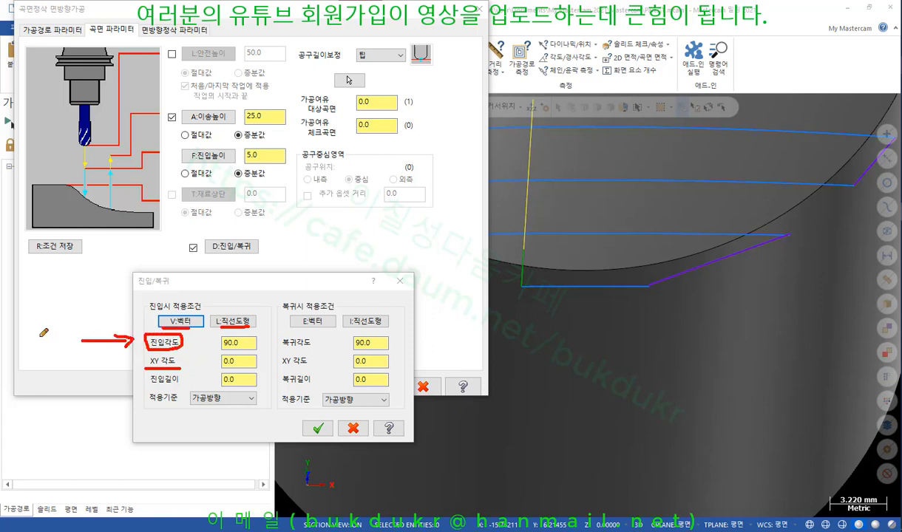
mouse_move(43, 333)
mouse_down()
mouse_move(35, 327)
mouse_move(31, 340)
mouse_move(49, 327)
mouse_move(52, 341)
mouse_move(43, 335)
mouse_move(55, 349)
mouse_move(62, 322)
mouse_move(77, 340)
mouse_up()
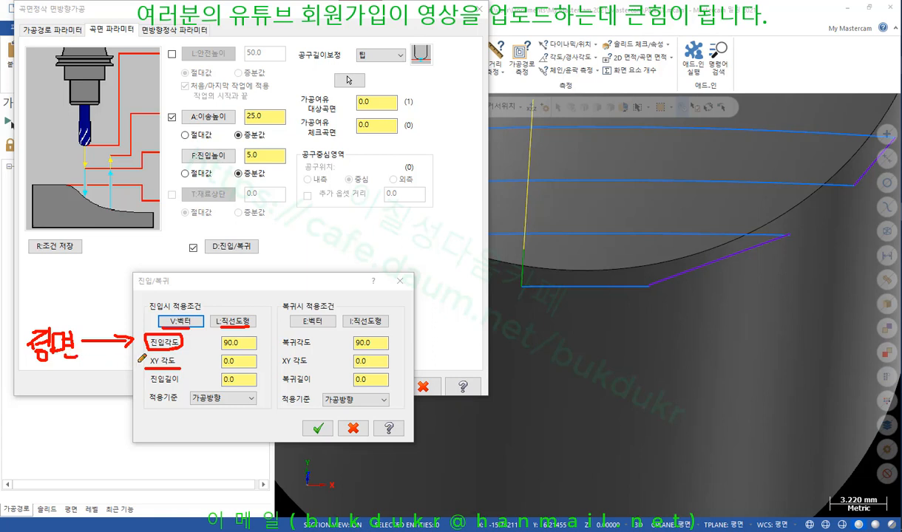
Draw a line from the entry XY angle and label it 평면 (top view)
drag(145, 360, 71, 392)
mouse_move(18, 358)
mouse_down()
mouse_move(32, 383)
mouse_move(52, 369)
mouse_move(54, 400)
mouse_move(44, 417)
mouse_up()
mouse_move(43, 406)
mouse_down()
mouse_move(50, 417)
mouse_move(65, 407)
mouse_up()
mouse_move(65, 408)
mouse_down()
mouse_move(72, 396)
mouse_move(83, 399)
mouse_up()
mouse_move(74, 406)
mouse_down()
mouse_move(83, 406)
mouse_move(79, 428)
mouse_move(96, 426)
mouse_up()
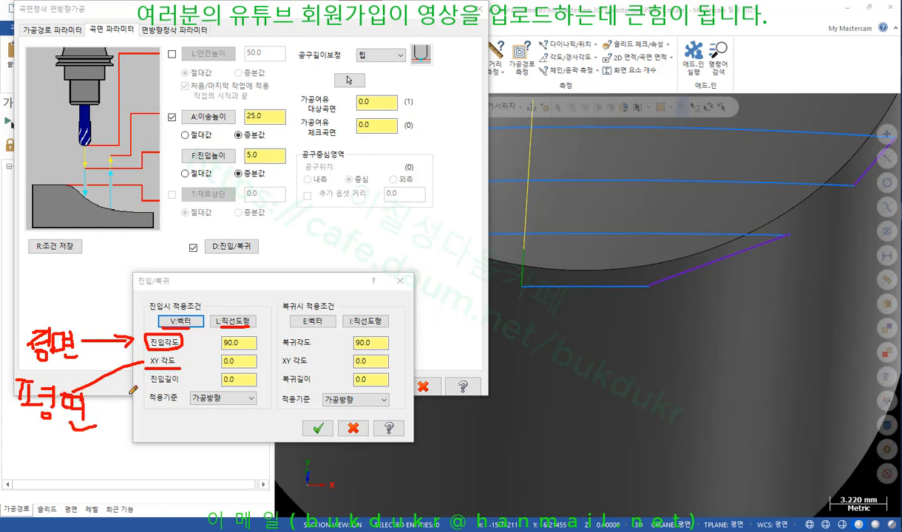
Mark the entry length, the 가공방향 reference and the first pass's cutting direction, and clear all markings
mouse_move(148, 385)
mouse_down()
mouse_move(179, 386)
mouse_move(180, 407)
mouse_move(259, 397)
mouse_move(191, 392)
mouse_move(202, 408)
mouse_up()
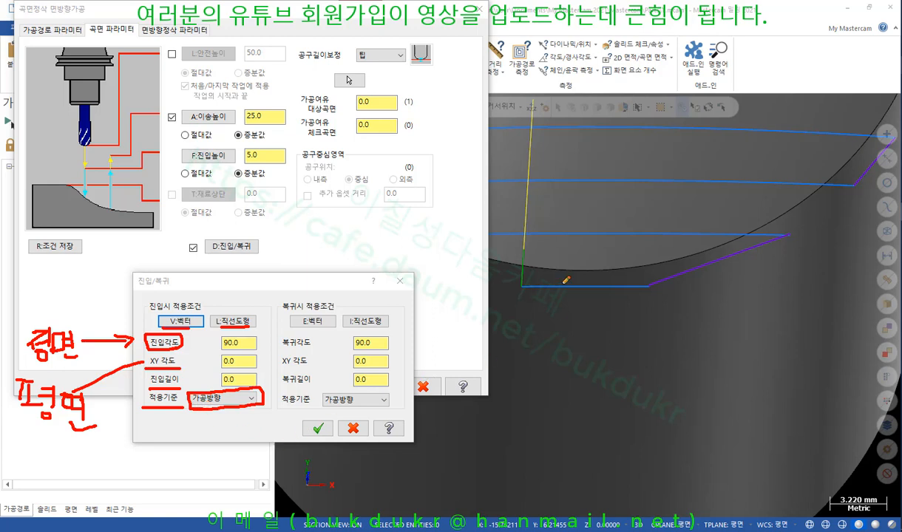
drag(524, 304, 643, 303)
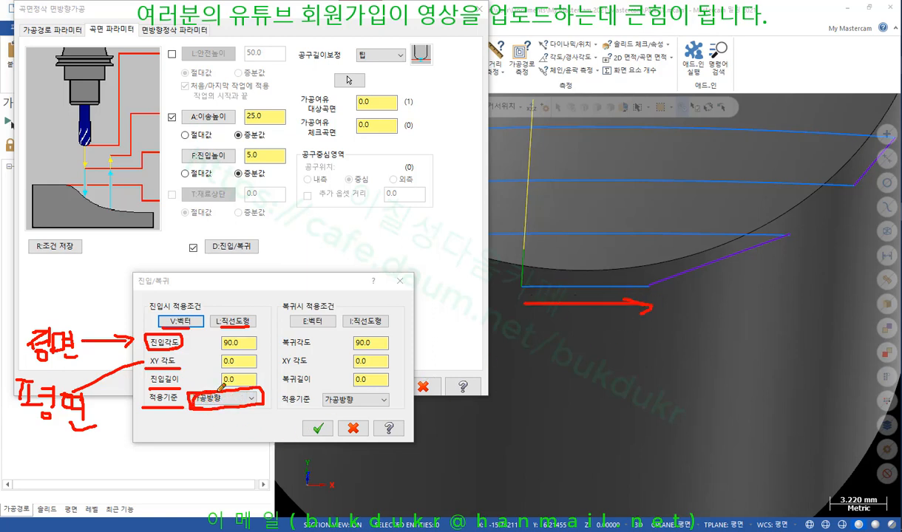
right_click(209, 429)
click(234, 420)
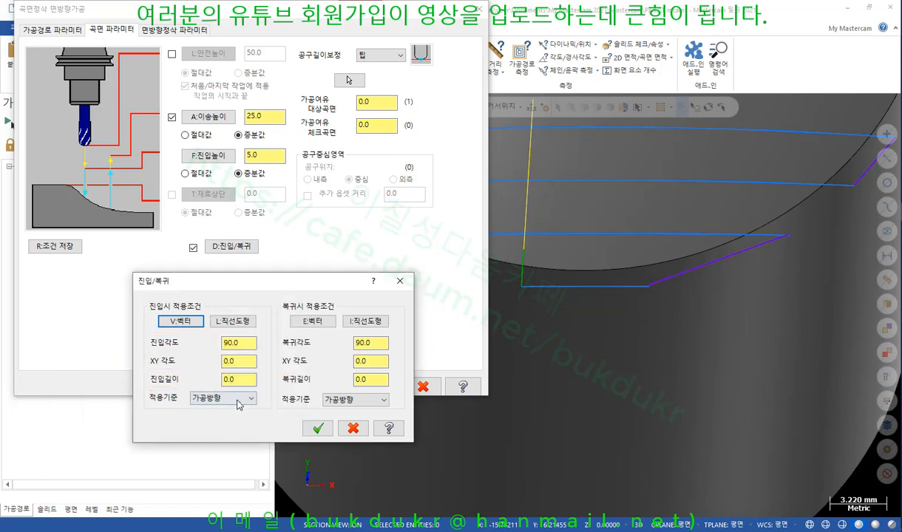
Try 공구평면 X 축 as the entry move's reference and switch it back to 가공방향
click(223, 399)
click(211, 411)
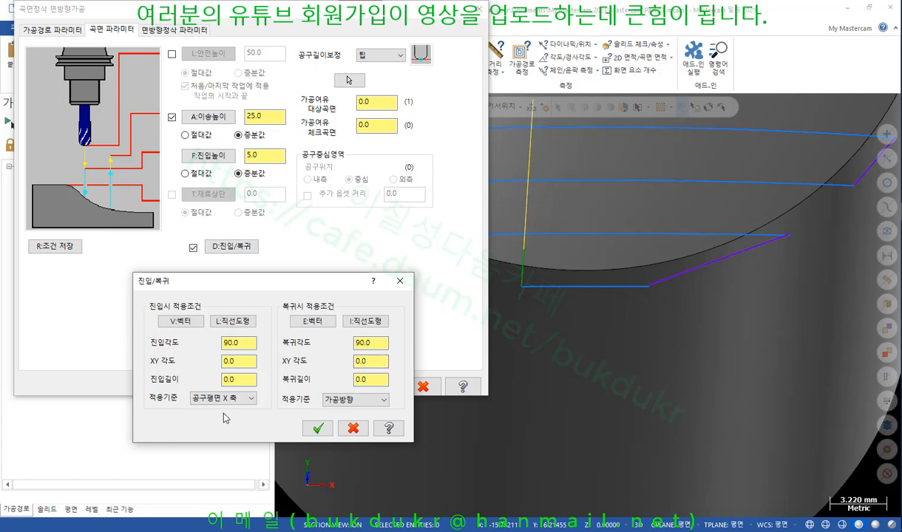
click(198, 398)
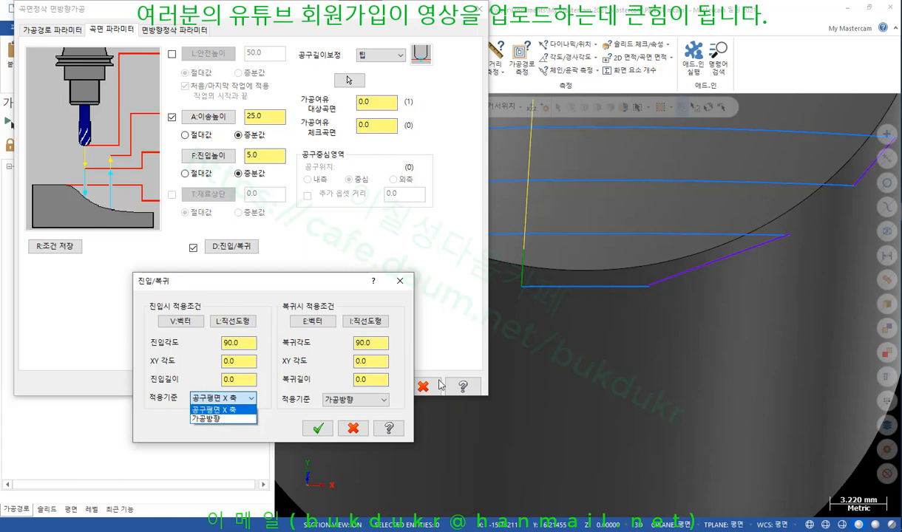
click(157, 424)
click(221, 400)
click(214, 419)
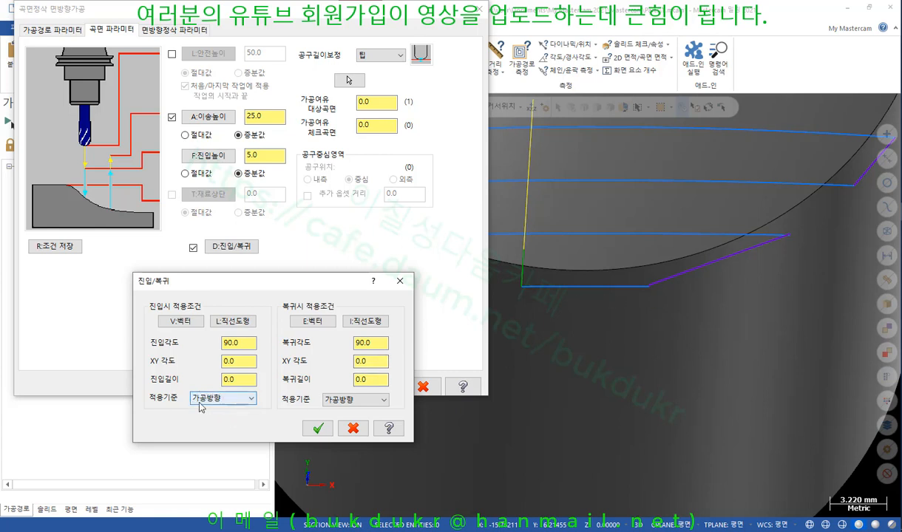
Accept the entry/exit settings, regenerate the flowline toolpath, and inspect the plunge at the first pass from the front
click(248, 343)
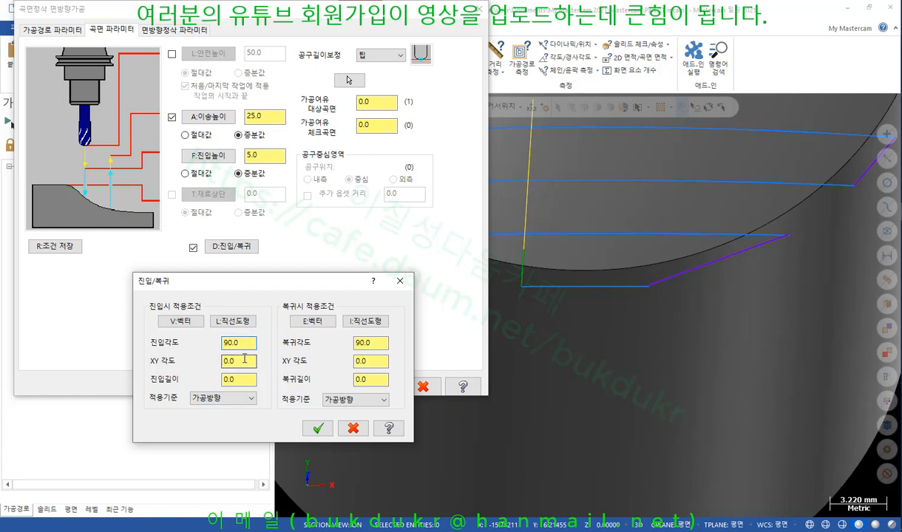
key(Tab)
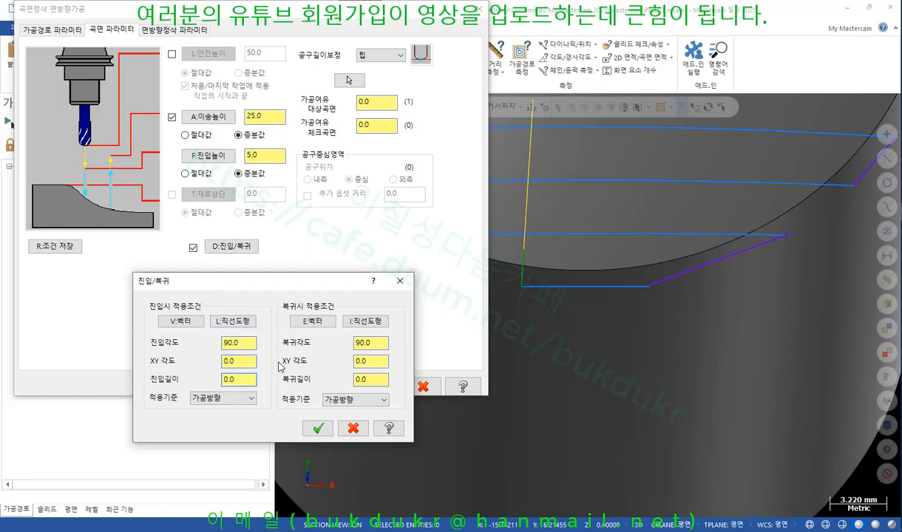
click(317, 429)
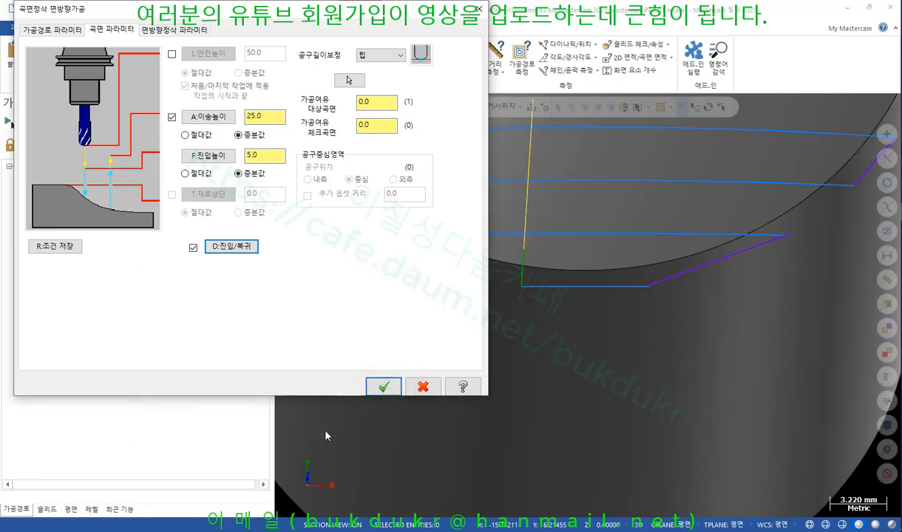
click(382, 385)
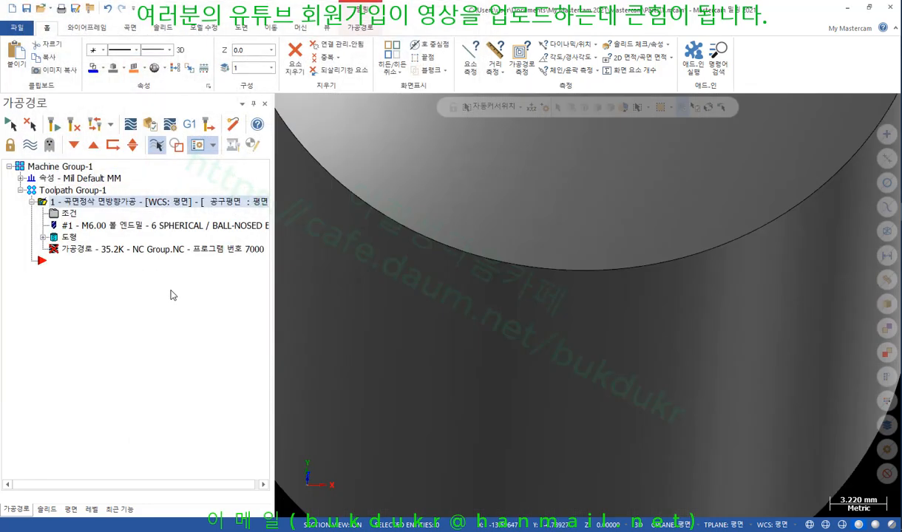
click(53, 125)
scroll(455, 252, down, 2)
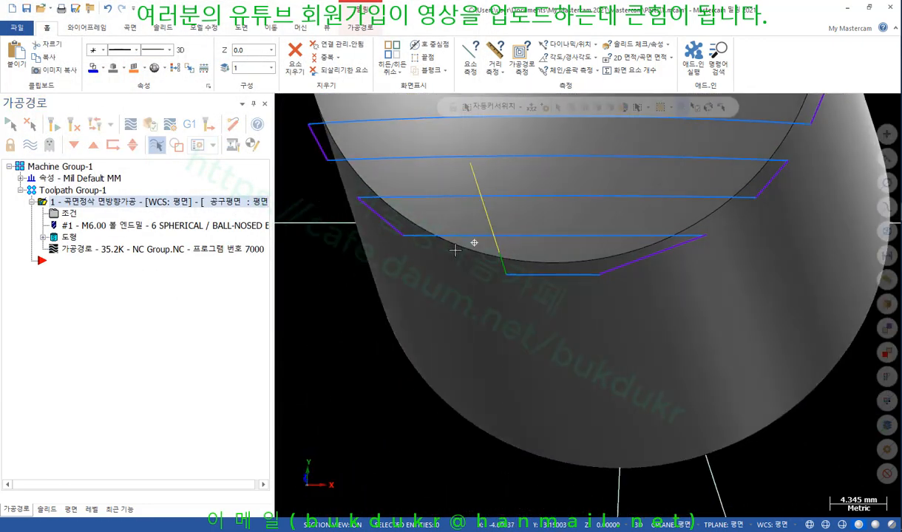
middle_drag(455, 251, 468, 209)
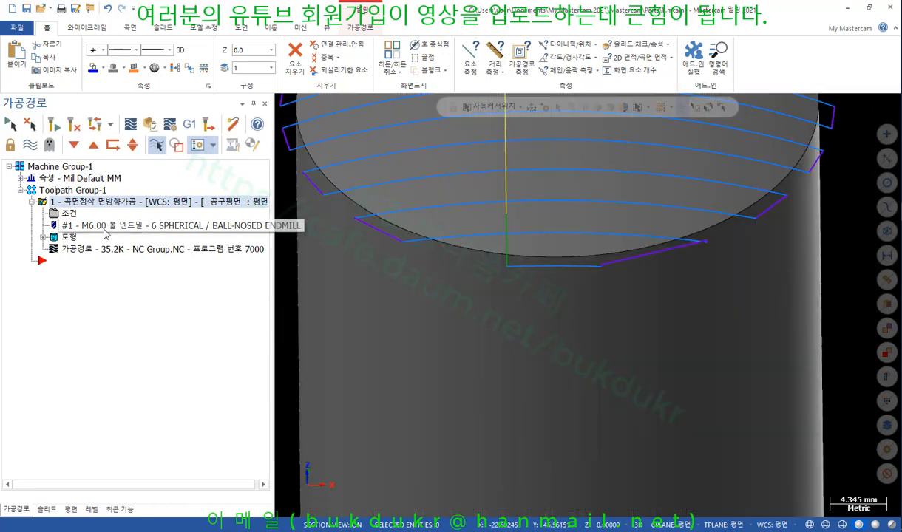
Set the entry move's XY angle to 45 in the entry/exit settings and accept the toolpath parameters
click(70, 213)
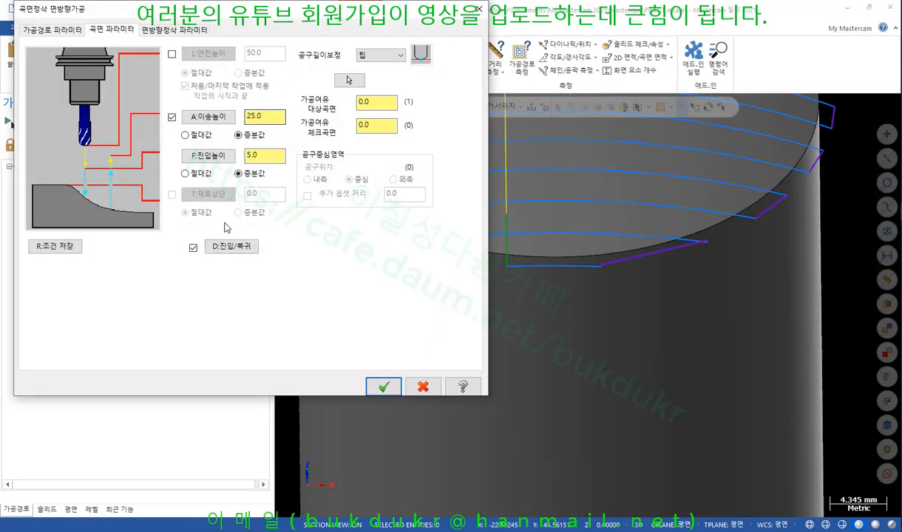
click(231, 246)
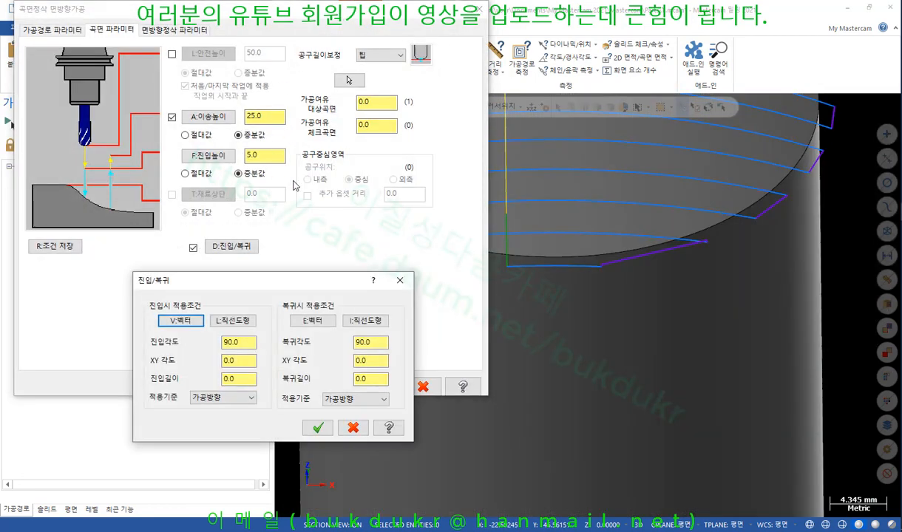
double_click(224, 343)
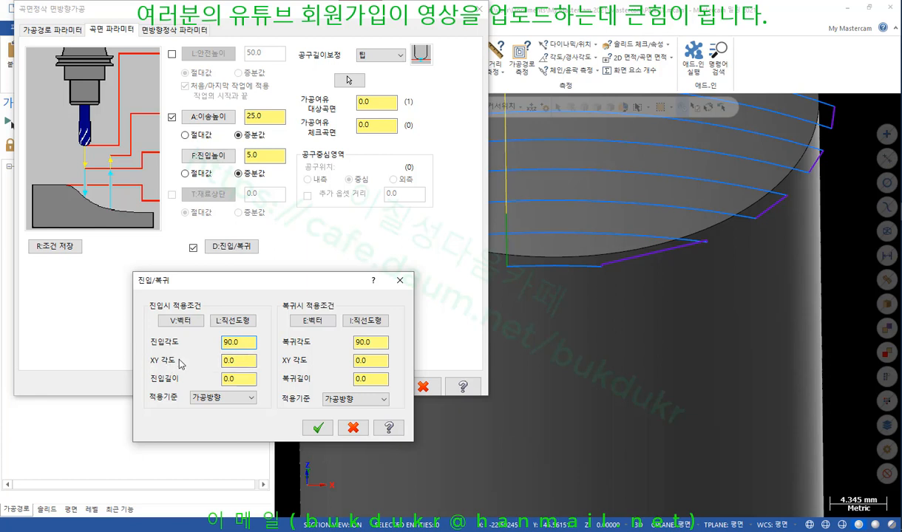
click(247, 361)
double_click(248, 361)
text(45)
double_click(243, 360)
click(315, 427)
click(381, 386)
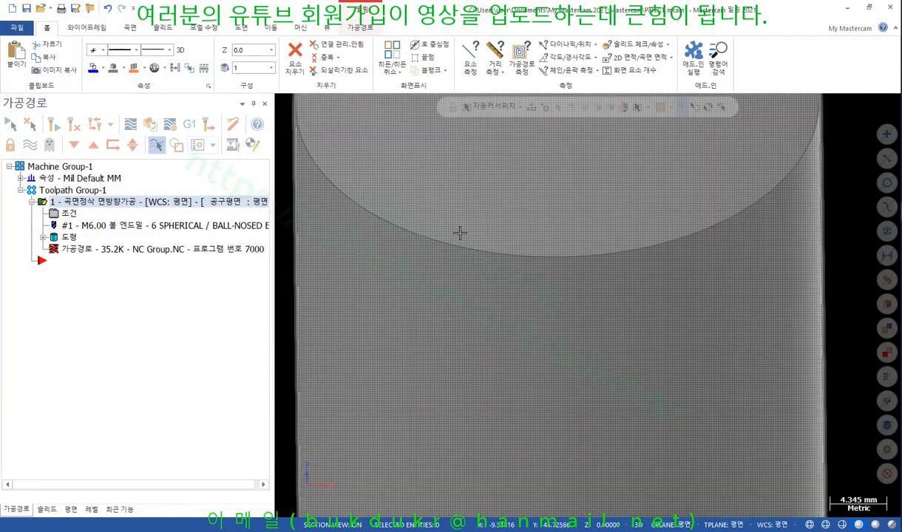
Regenerate the toolpath in the top view and check the tool's start position in backplot
right_click(554, 205)
click(586, 267)
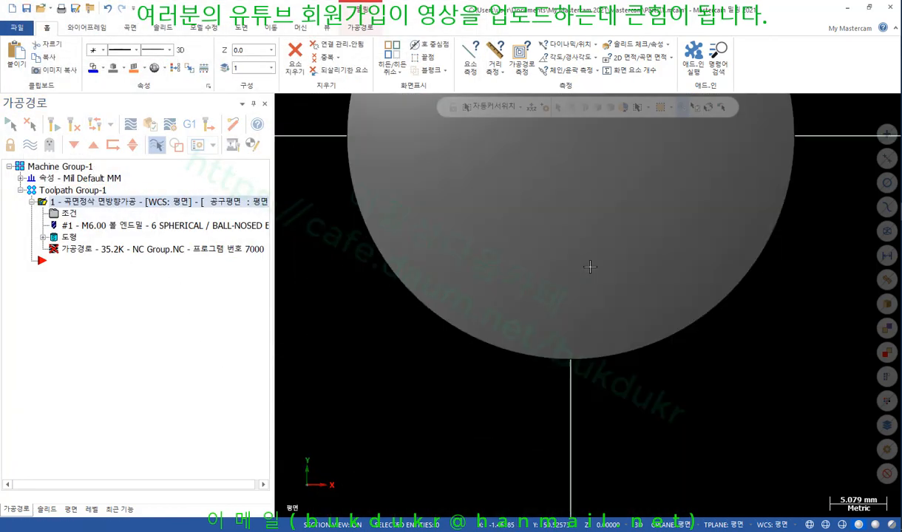
click(57, 125)
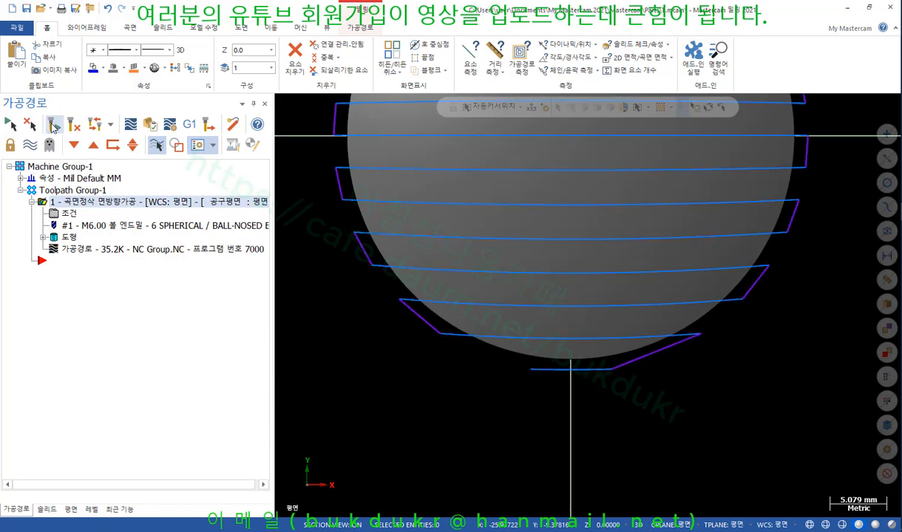
scroll(588, 376, up, 3)
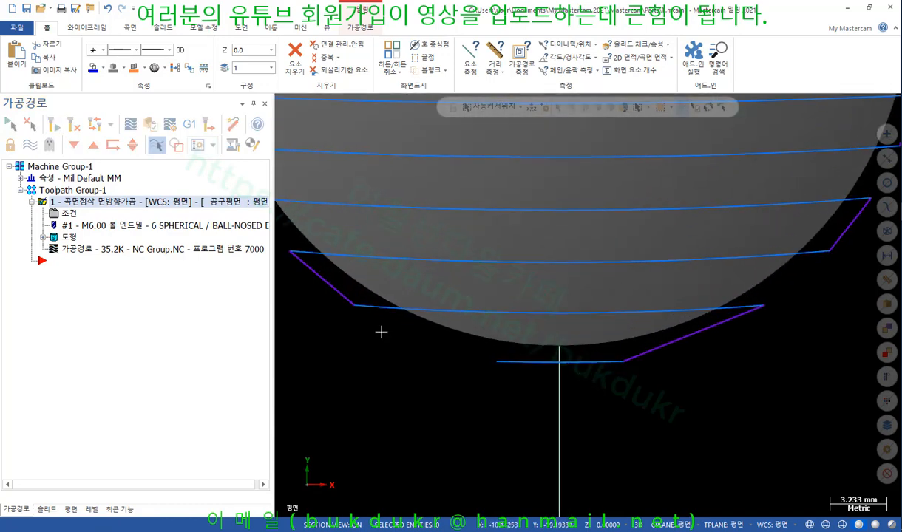
click(67, 250)
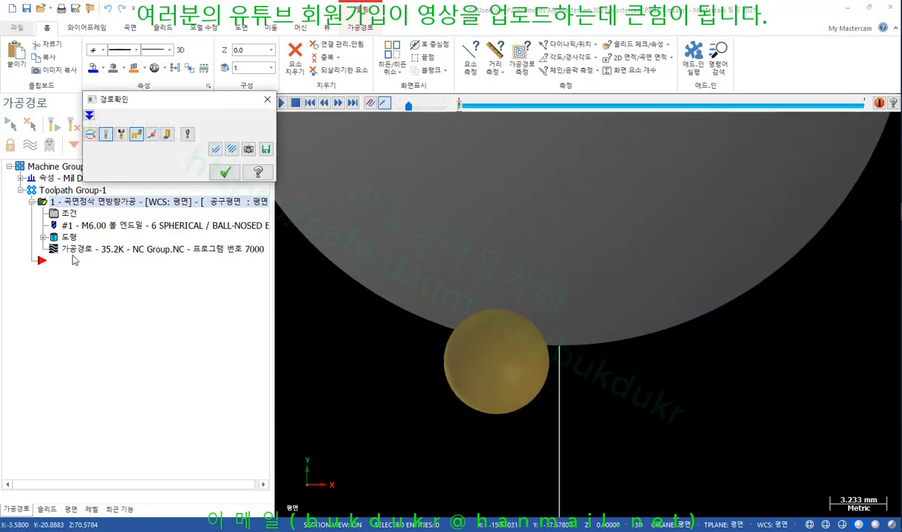
click(224, 171)
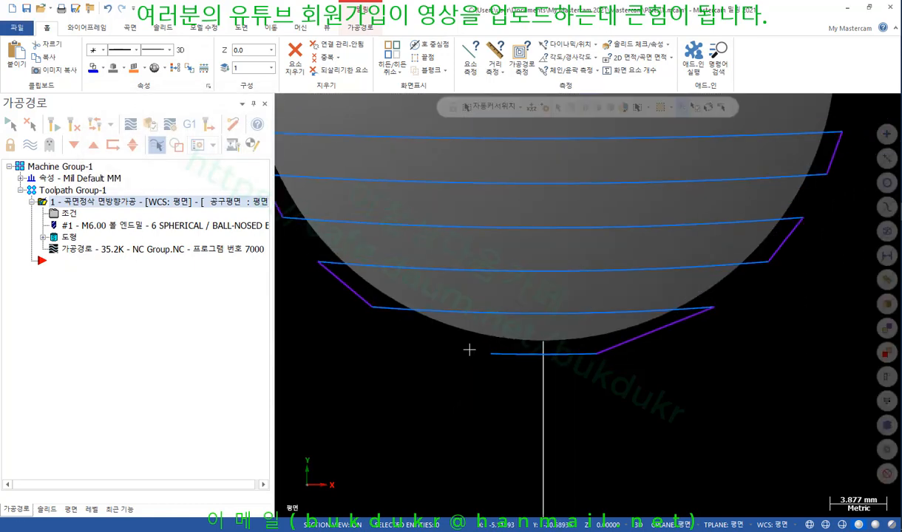
Sketch a 45-degree approach line at the first pass's start from a tilted view and clear the markings
scroll(473, 325, down, 2)
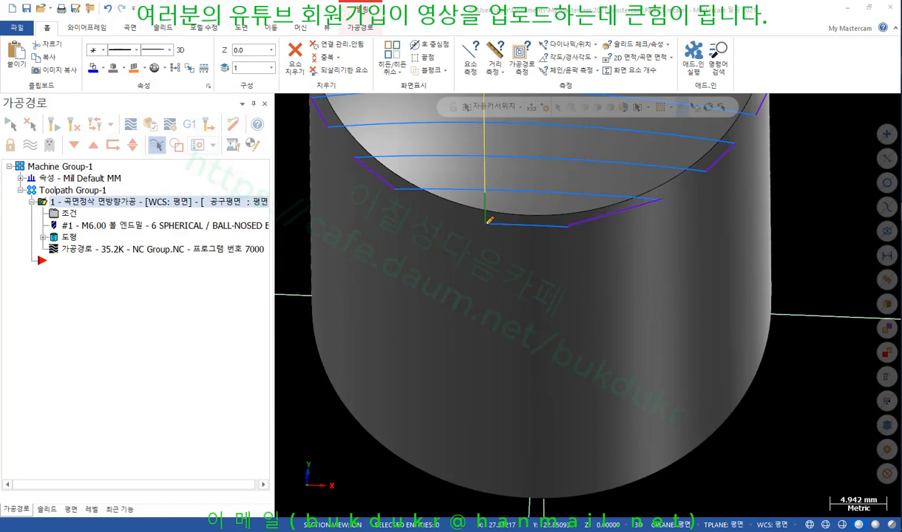
click(485, 223)
click(464, 255)
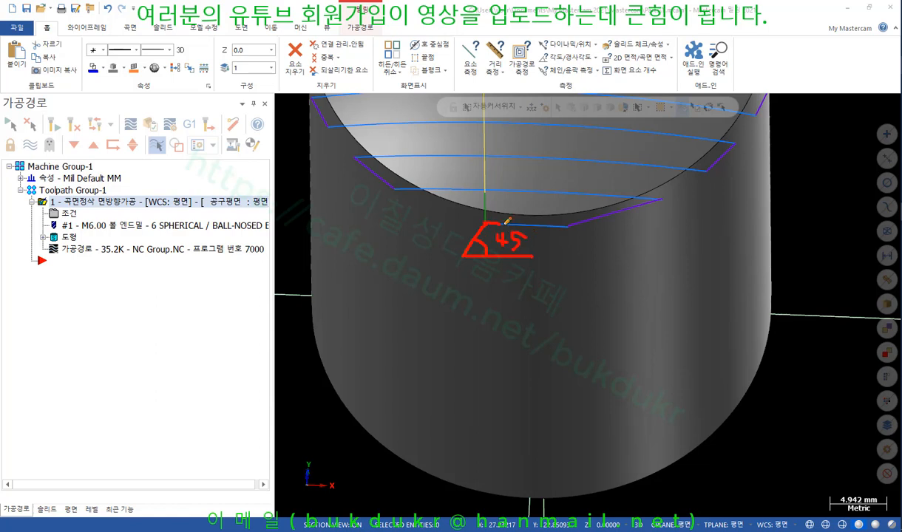
drag(507, 220, 564, 224)
right_click(664, 235)
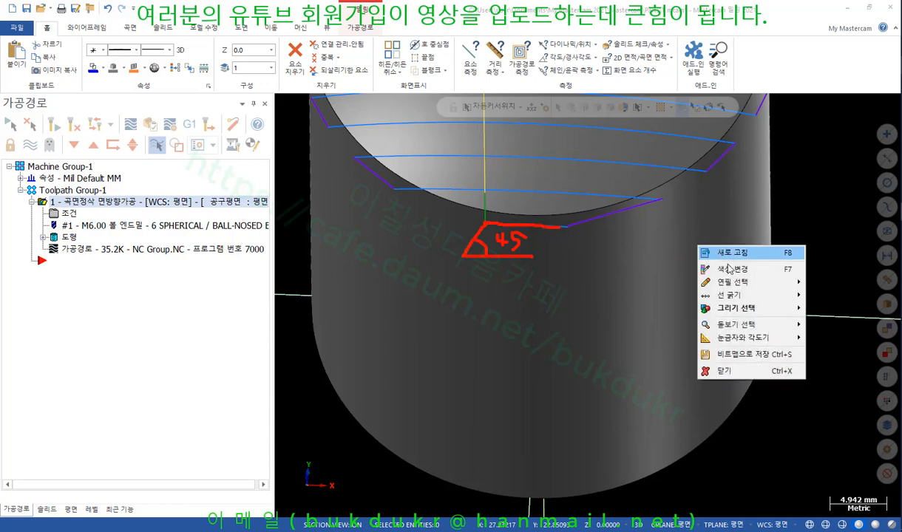
click(684, 355)
Set the entry move's entry angle to 0, accept the toolpath parameters, and regenerate the toolpath
click(69, 213)
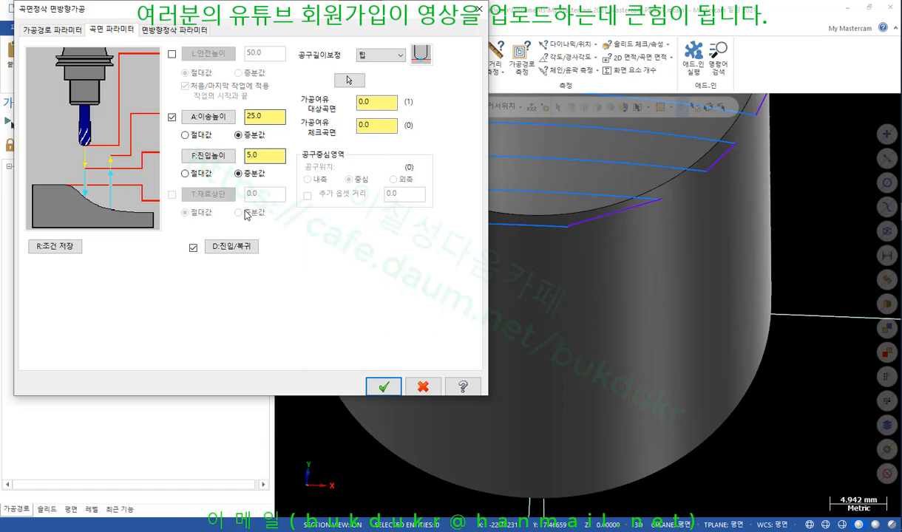
click(216, 246)
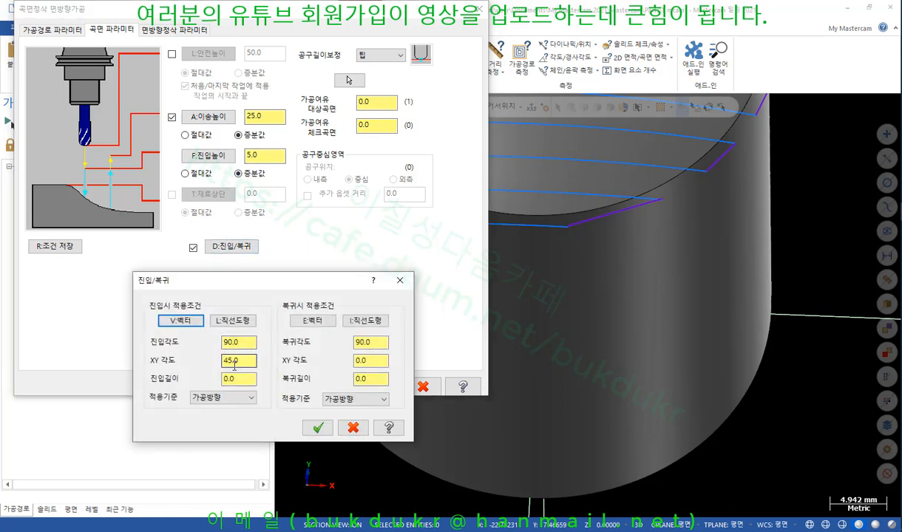
click(231, 338)
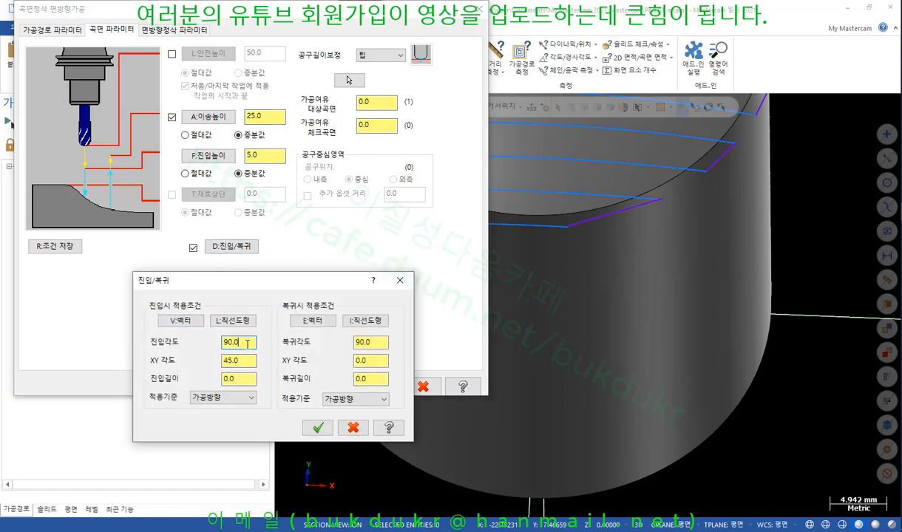
drag(250, 344, 197, 342)
text(0)
click(318, 428)
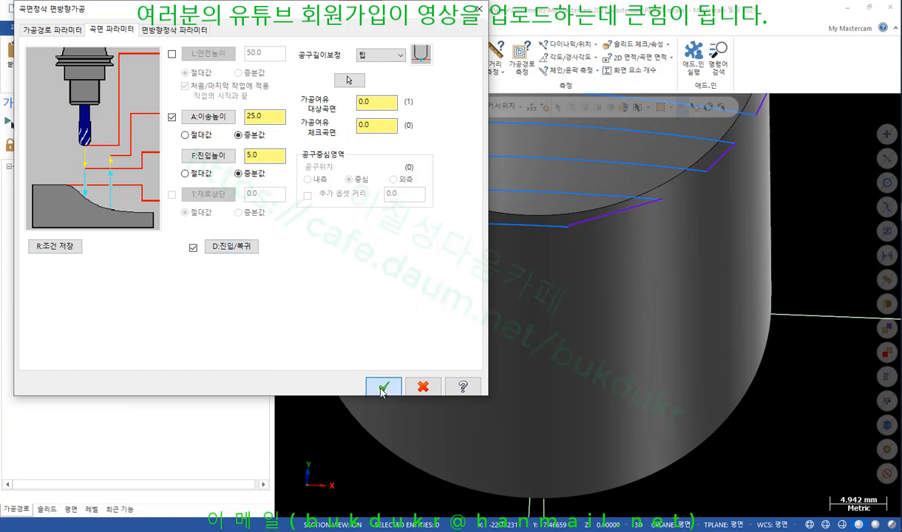
click(382, 390)
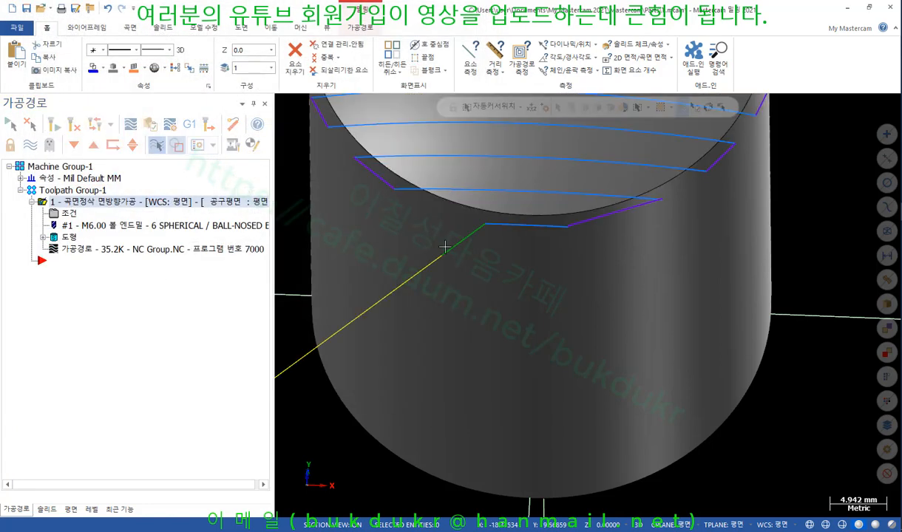
In the top view, sketch the 45-degree approach angle and the cutting direction at the first pass's start, and clear the markings
scroll(621, 314, down, 5)
scroll(630, 202, up, 2)
right_click(756, 201)
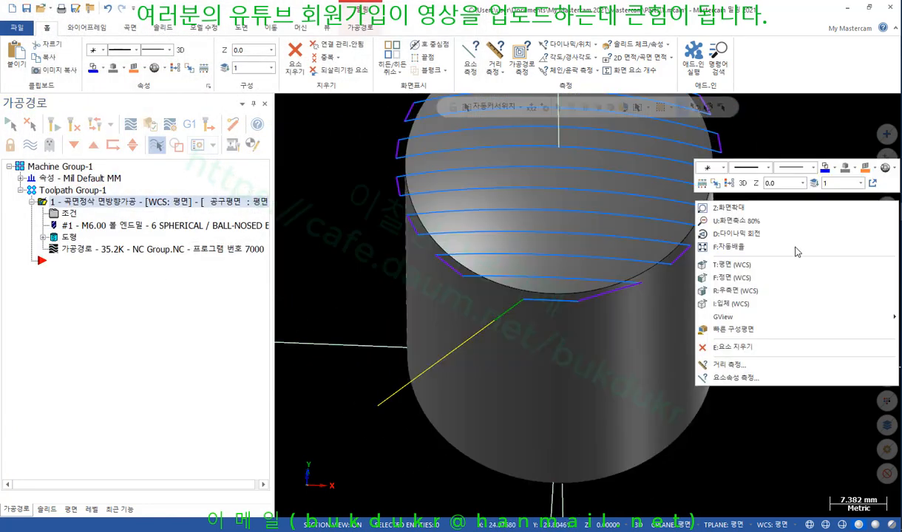
click(764, 267)
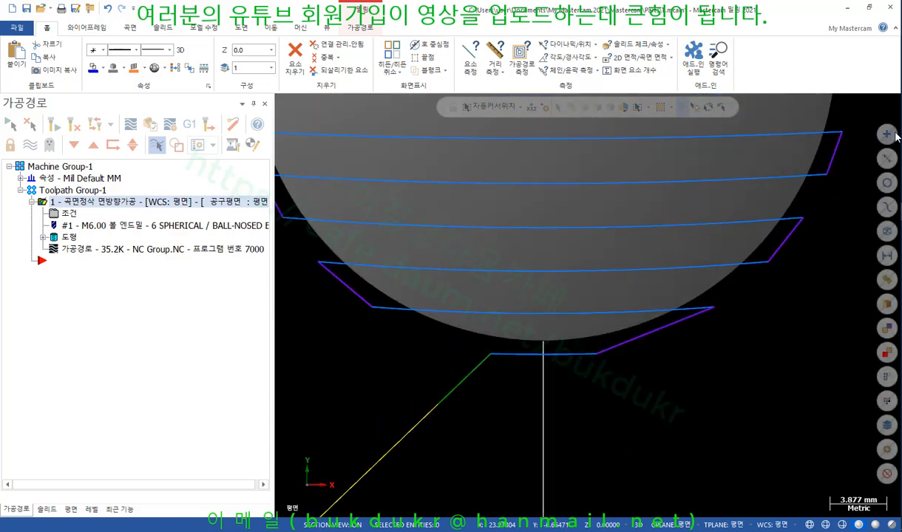
drag(439, 407, 592, 406)
mouse_move(463, 381)
mouse_down()
mouse_move(475, 404)
mouse_move(500, 394)
mouse_move(489, 406)
mouse_up()
mouse_move(504, 372)
mouse_down()
mouse_move(506, 403)
mouse_move(520, 373)
mouse_move(590, 356)
mouse_up()
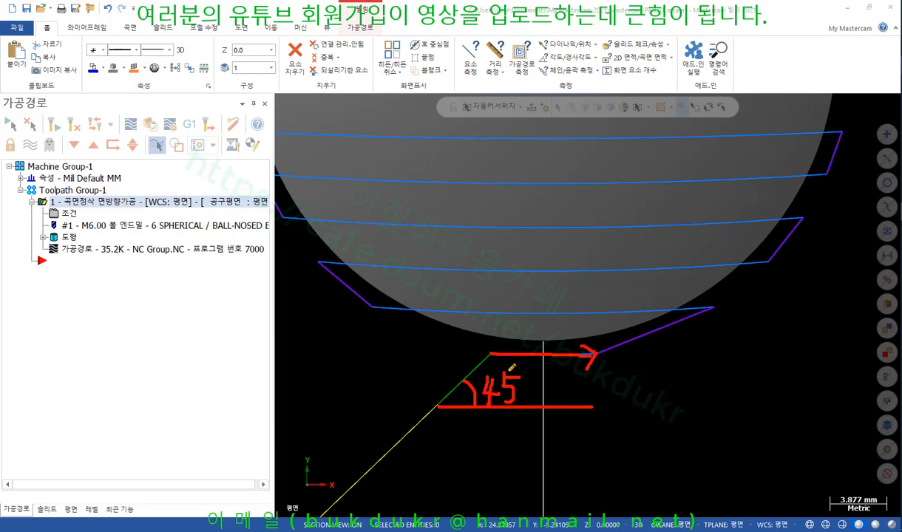
mouse_move(496, 351)
mouse_down()
mouse_move(437, 402)
mouse_move(498, 353)
mouse_up()
right_click(701, 357)
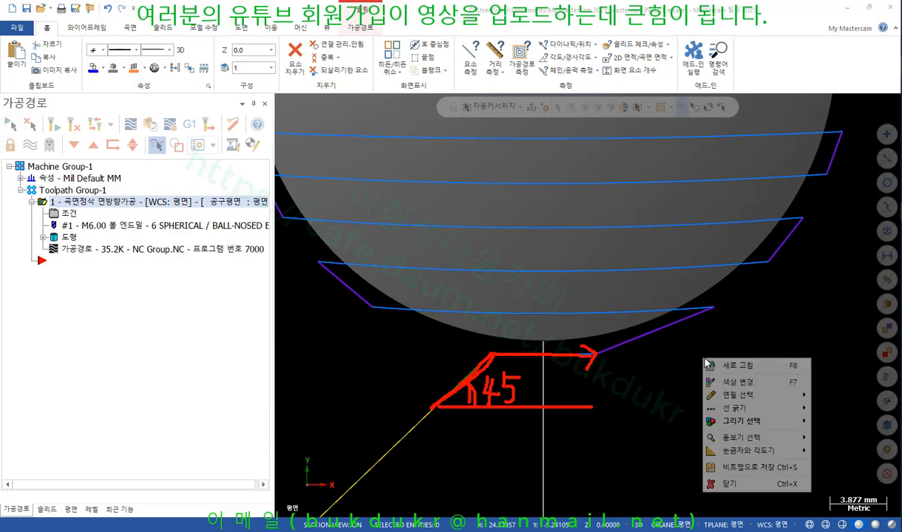
click(721, 485)
Set the entry length to 5 in the flowline toolpath's entry/exit settings
scroll(568, 375, down, 3)
mouse_move(568, 385)
middle_down()
mouse_move(544, 327)
mouse_move(553, 363)
mouse_move(493, 257)
mouse_move(508, 180)
mouse_move(523, 238)
middle_up()
scroll(509, 180, up, 2)
scroll(511, 208, down, 1)
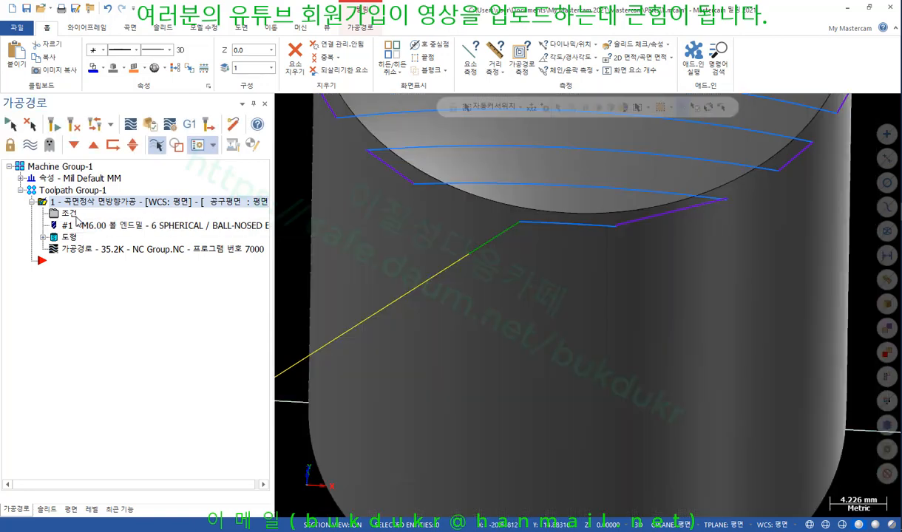
click(72, 214)
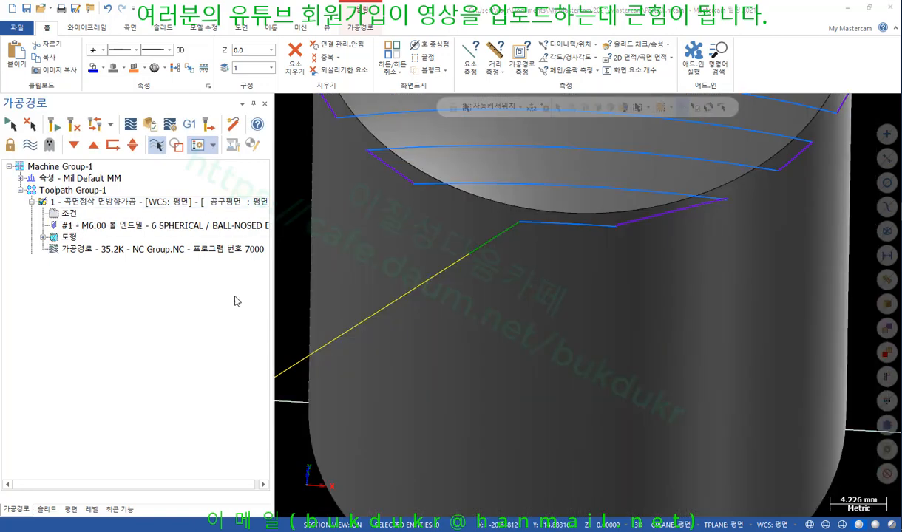
click(226, 247)
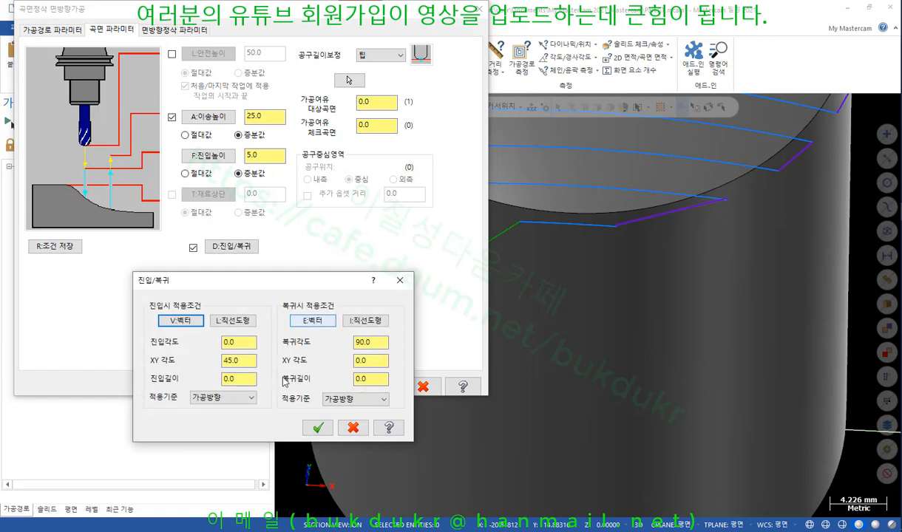
click(245, 361)
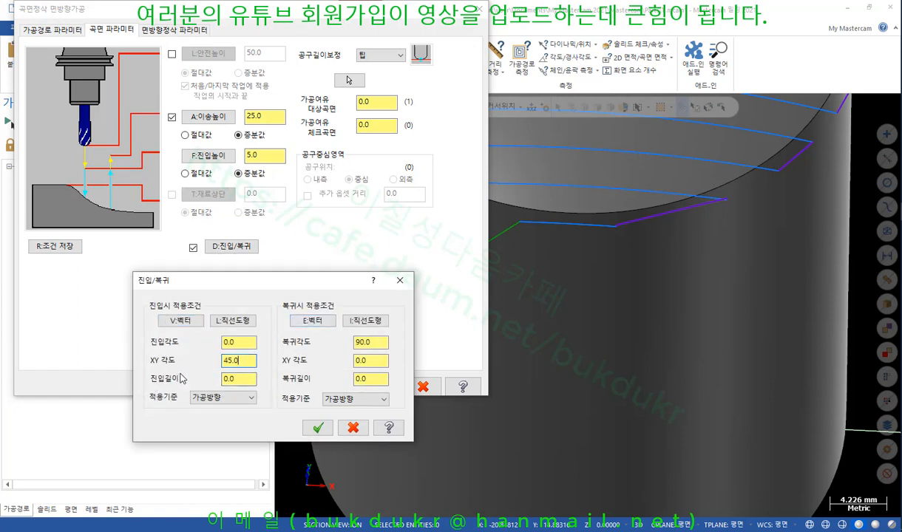
double_click(229, 380)
text(5)
Set the entry angle to 90 and accept the entry/exit settings and toolpath parameters
click(238, 343)
double_click(242, 341)
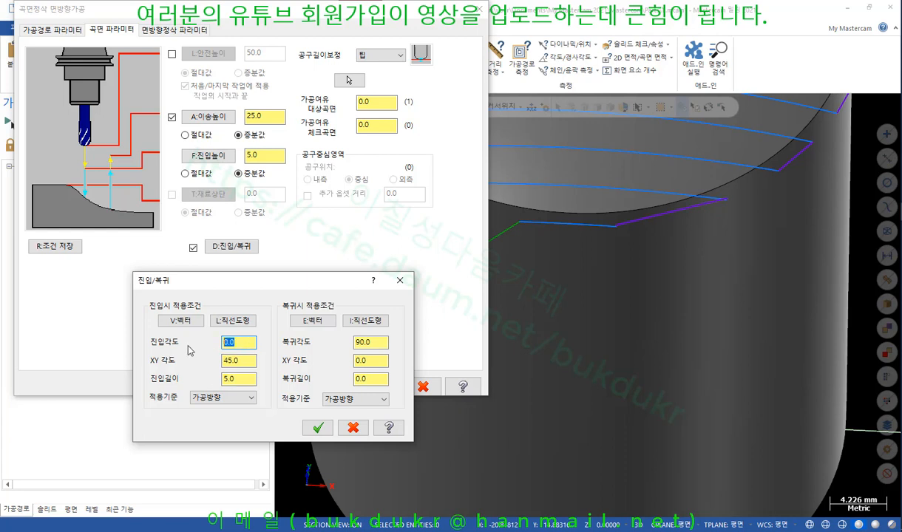
text(90)
key(Tab)
key(Tab)
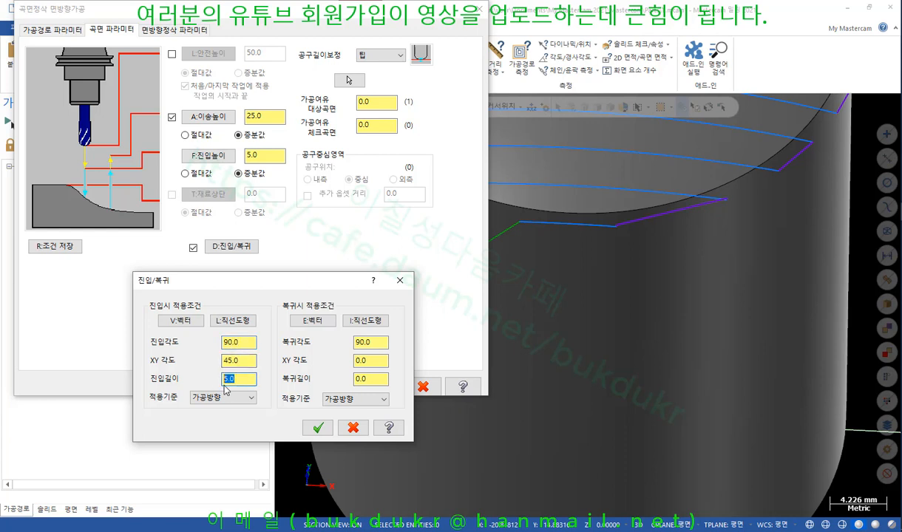
click(236, 381)
click(313, 429)
click(381, 386)
Regenerate the toolpath and inspect the vertical entry move at the first pass from a tilted view
click(75, 131)
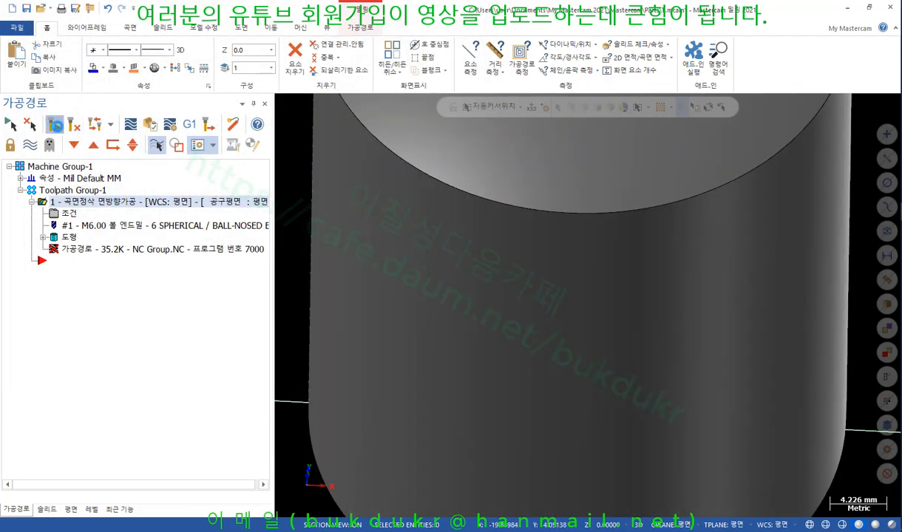
scroll(489, 377, down, 2)
middle_drag(489, 376, 365, 306)
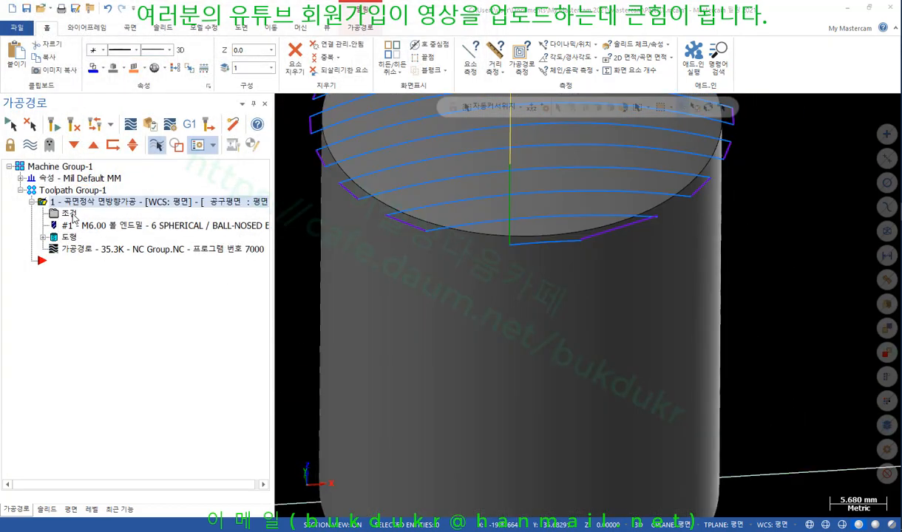
Set the entry angle to 0 in the entry/exit settings and accept the toolpath parameters
click(69, 213)
click(234, 246)
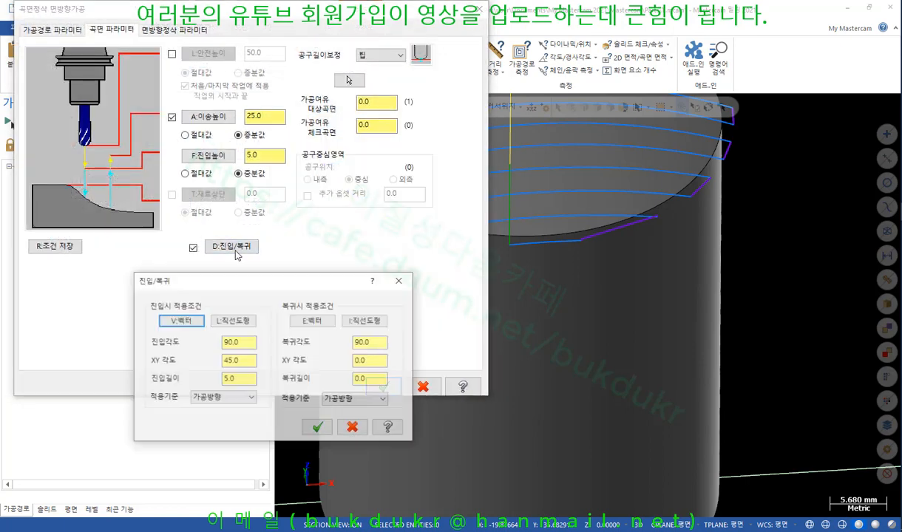
double_click(239, 341)
text(0)
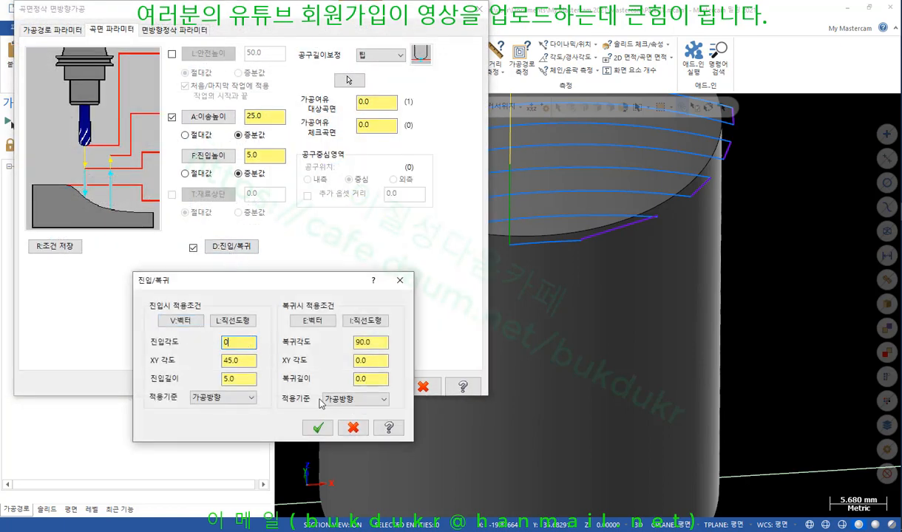
click(317, 428)
click(382, 387)
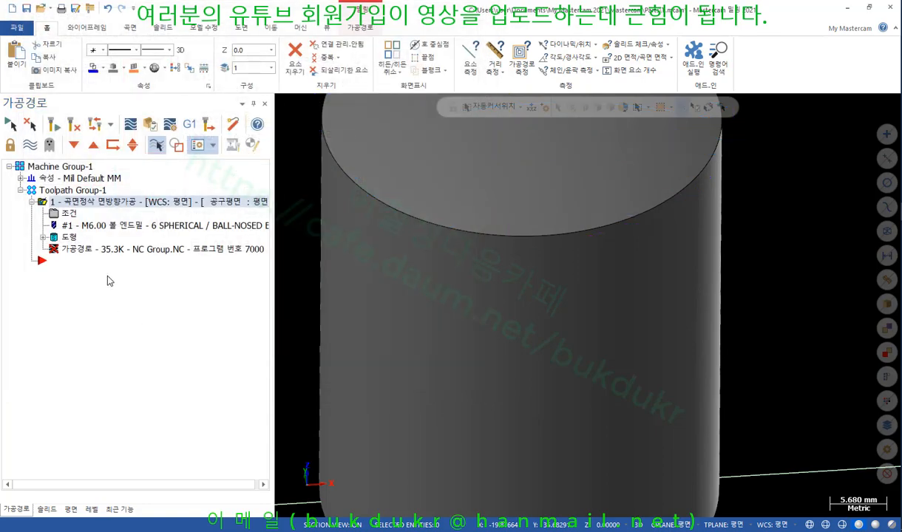
Regenerate the flowline toolpath and examine the slanted entry line leading into the first pass up close
click(54, 125)
scroll(480, 301, down, 1)
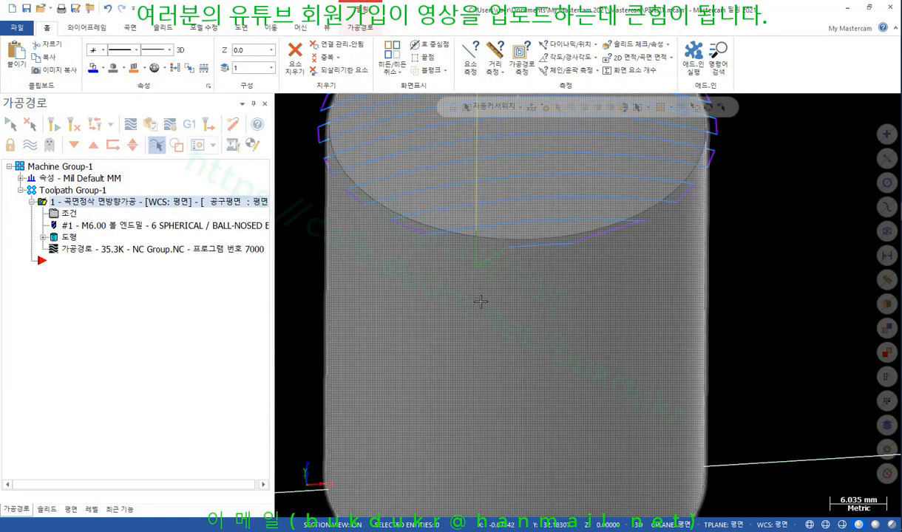
mouse_move(481, 301)
middle_down()
mouse_move(475, 266)
mouse_move(443, 261)
mouse_move(434, 291)
mouse_move(419, 302)
mouse_move(486, 279)
mouse_move(466, 319)
middle_up()
scroll(503, 235, up, 5)
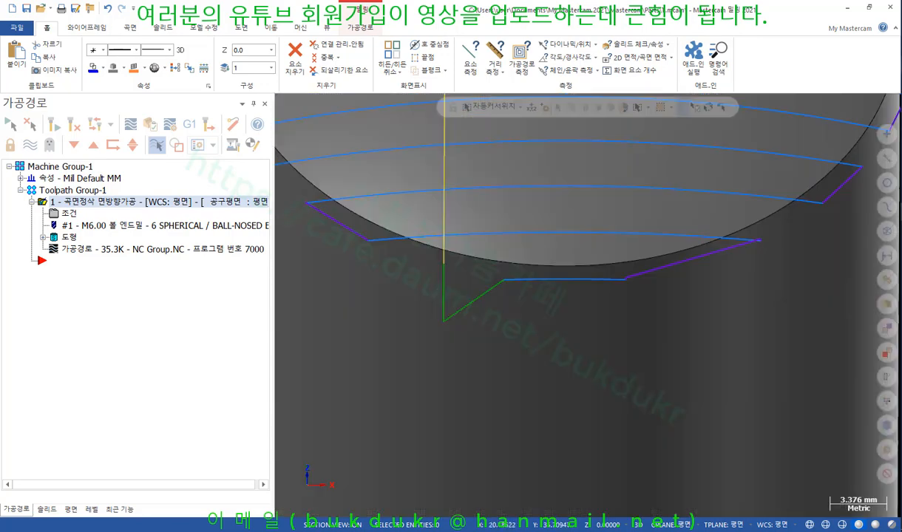
Mark the approach angle and the downward plunge where the entry line begins, and clear the markings
drag(447, 323, 522, 322)
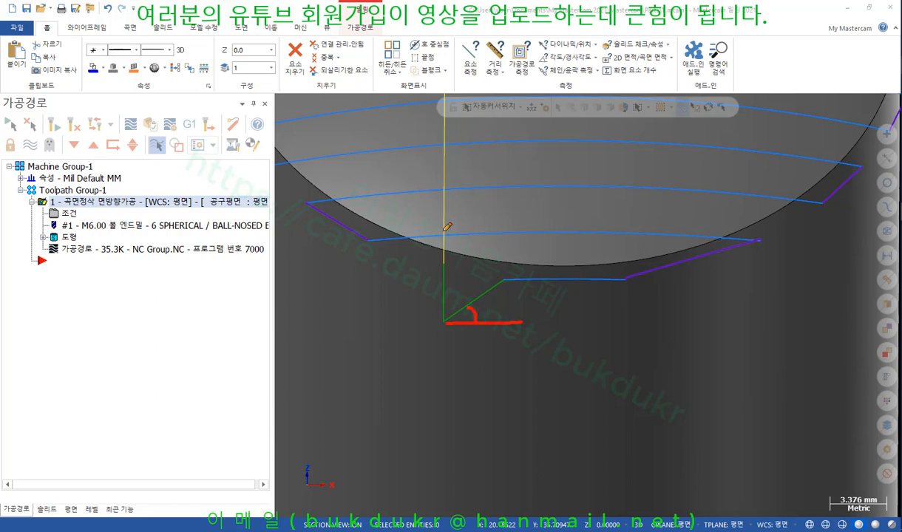
drag(445, 230, 445, 320)
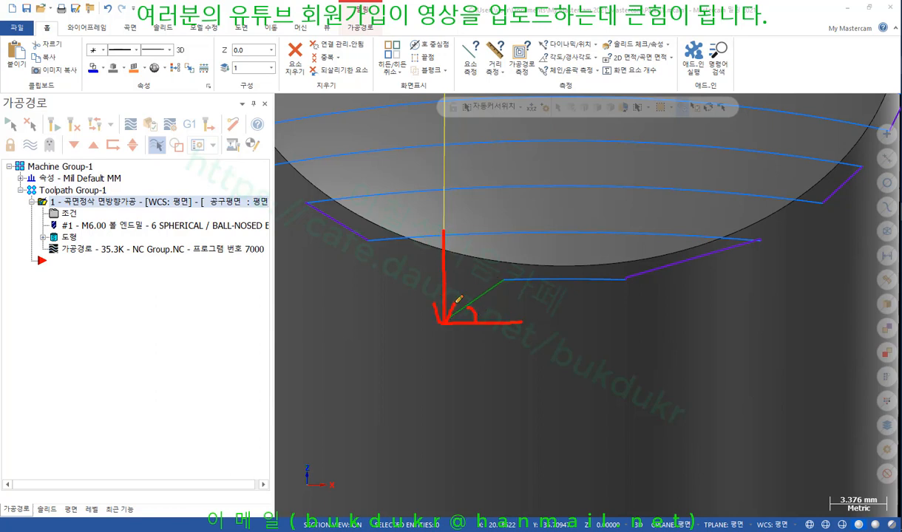
right_click(581, 329)
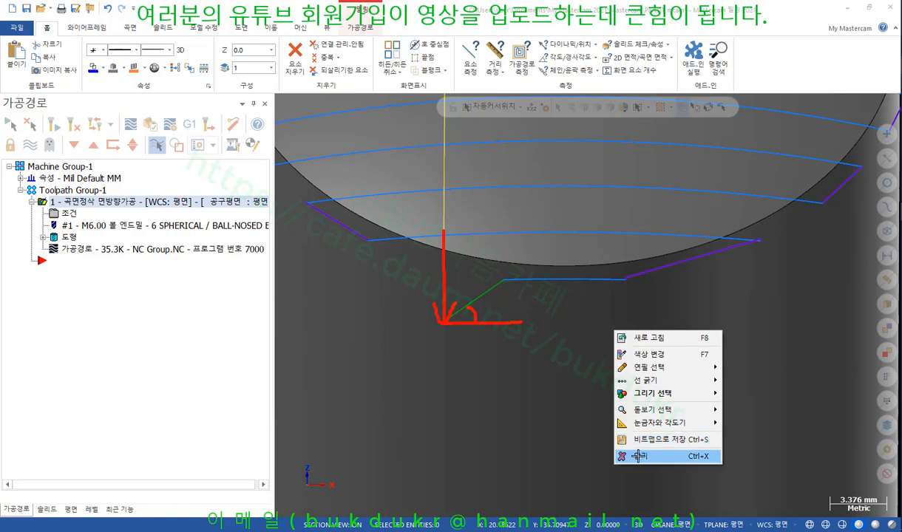
click(621, 444)
Set the entry move's XY angle to 45 and its entry angle to 10, and accept the toolpath parameters
click(67, 212)
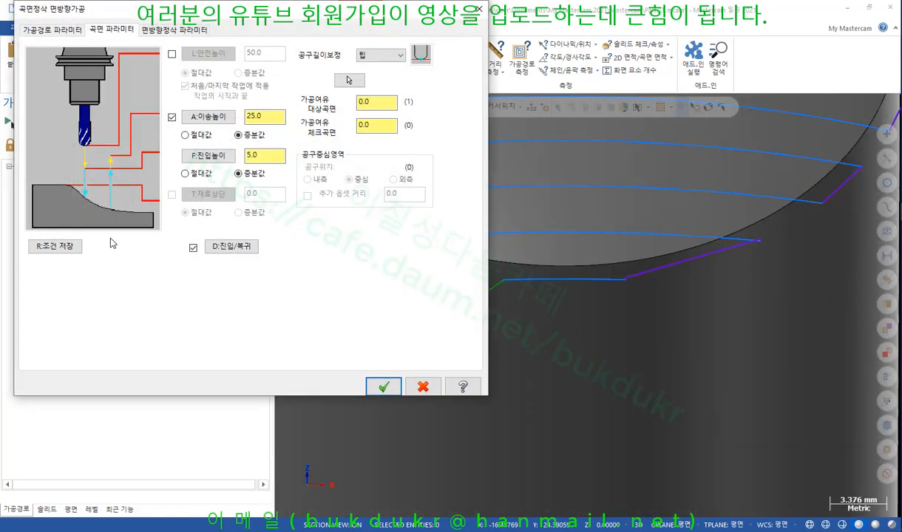
click(231, 246)
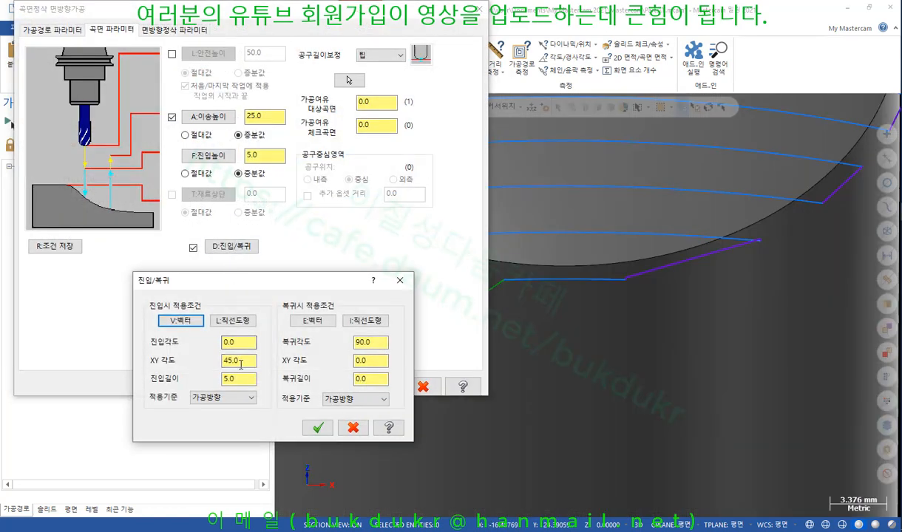
key(Tab)
text(10)
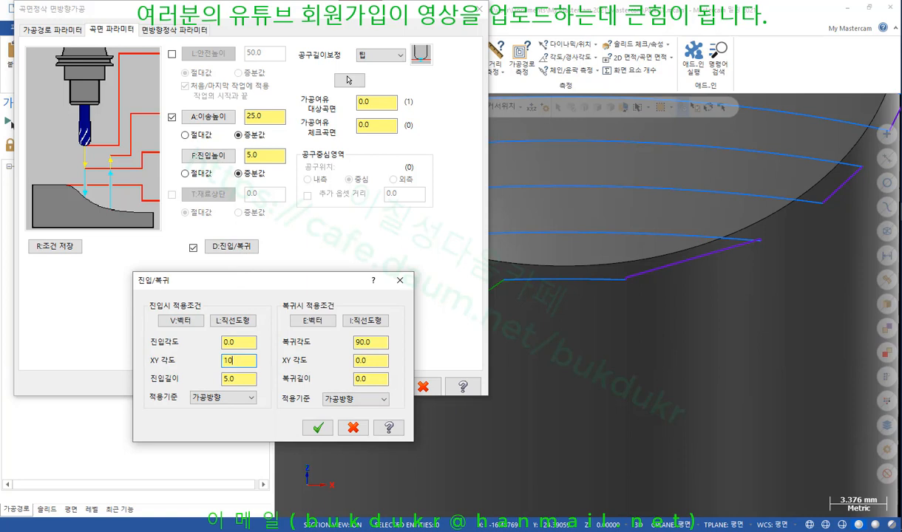
drag(235, 361, 202, 362)
text(45)
key(shift+Tab)
text(10)
click(318, 428)
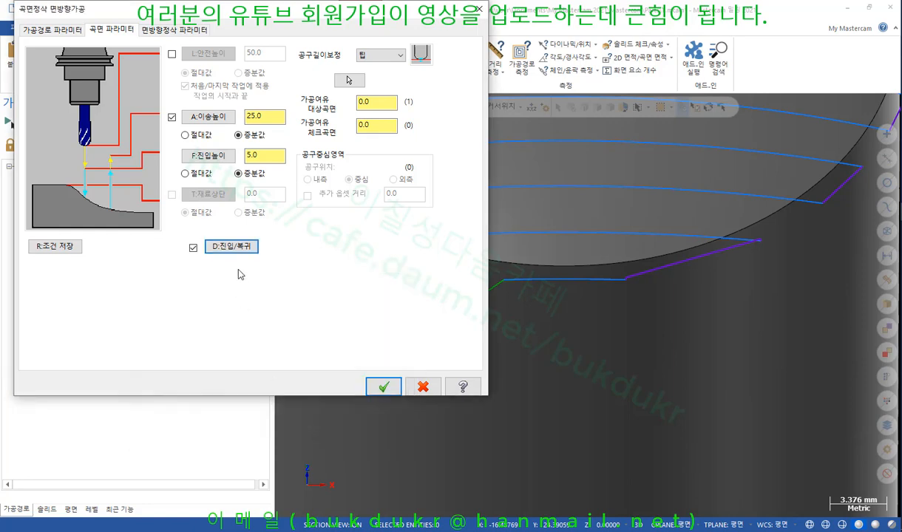
click(384, 386)
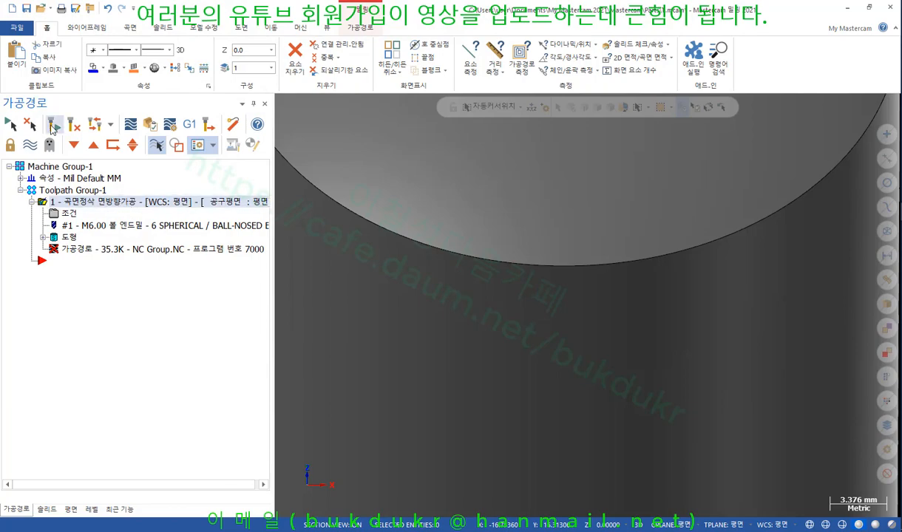
Regenerate the toolpath and, in the front view, sketch the 10-degree entry angle and cutting direction at the first pass's start
mouse_move(432, 281)
middle_down()
mouse_move(479, 307)
mouse_move(392, 226)
mouse_move(357, 219)
mouse_move(342, 150)
middle_up()
right_click(342, 151)
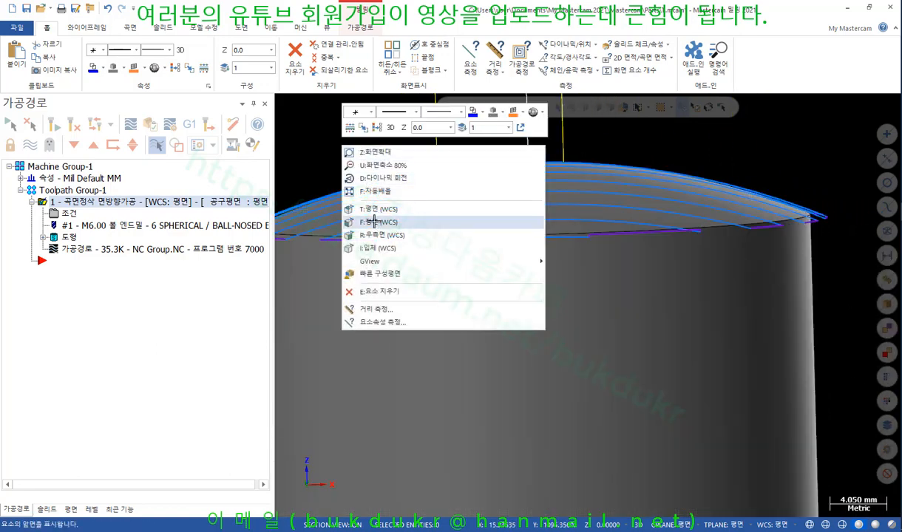
click(360, 204)
scroll(404, 254, up, 1)
scroll(404, 254, up, 4)
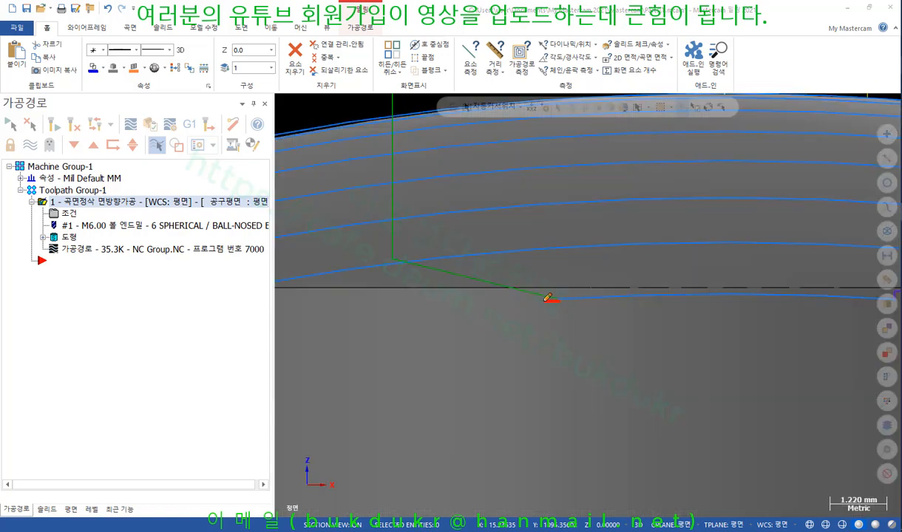
drag(548, 298, 366, 307)
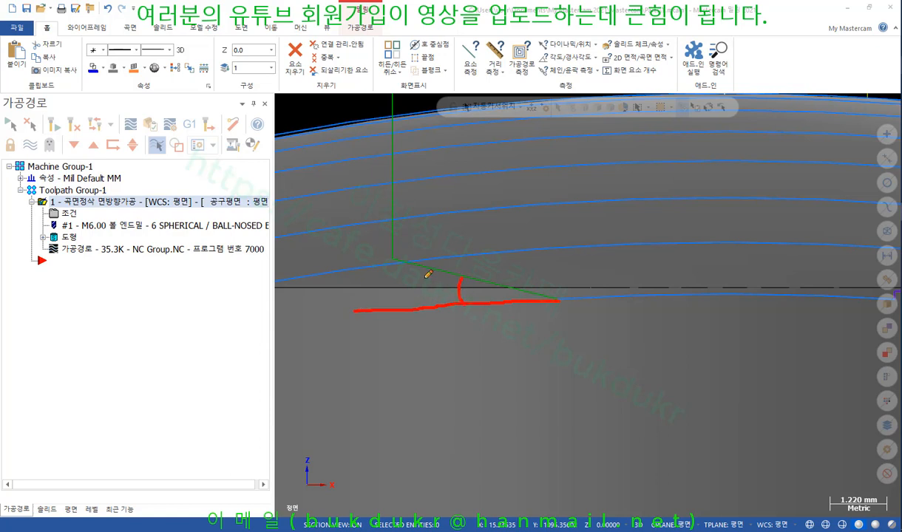
drag(419, 299, 423, 280)
mouse_move(564, 300)
mouse_down()
mouse_move(777, 299)
mouse_move(749, 317)
mouse_up()
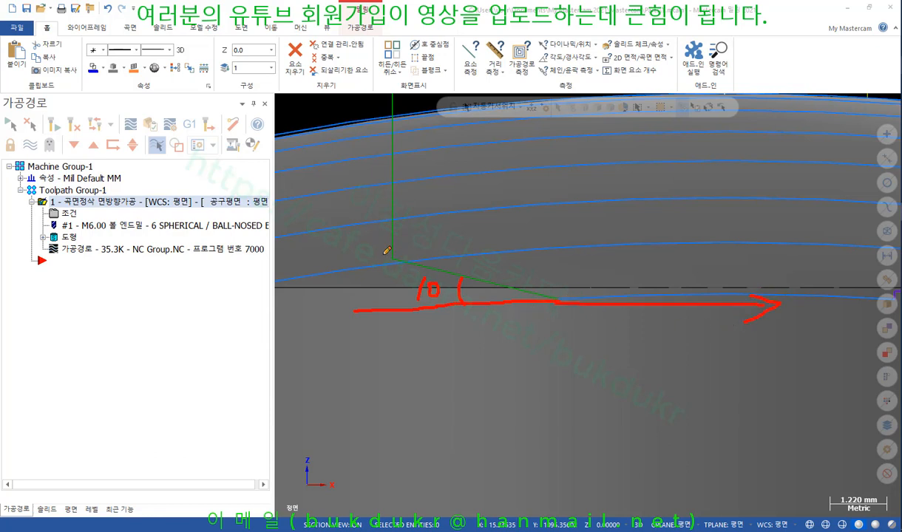
drag(392, 257, 538, 299)
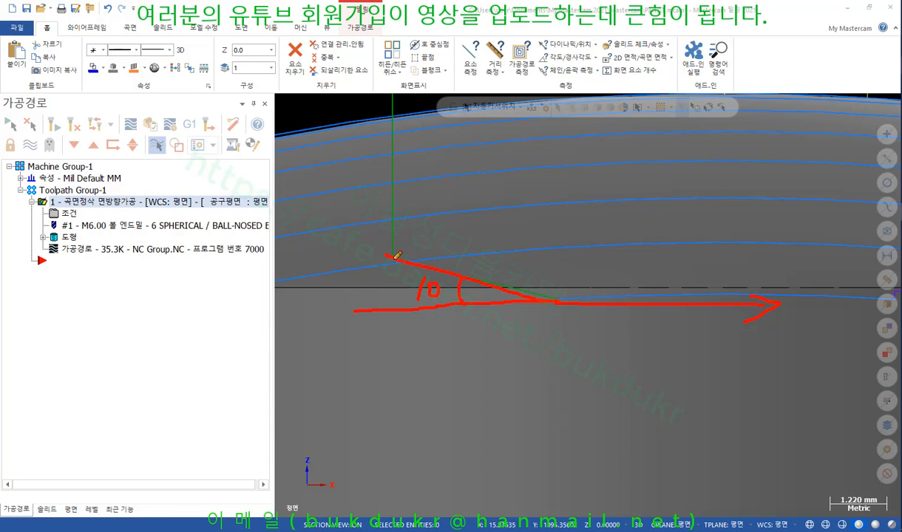
Mark the vertical plunge and the entry line's horizontal span with a circled 5 in the front view, and clear all markings
drag(394, 257, 393, 148)
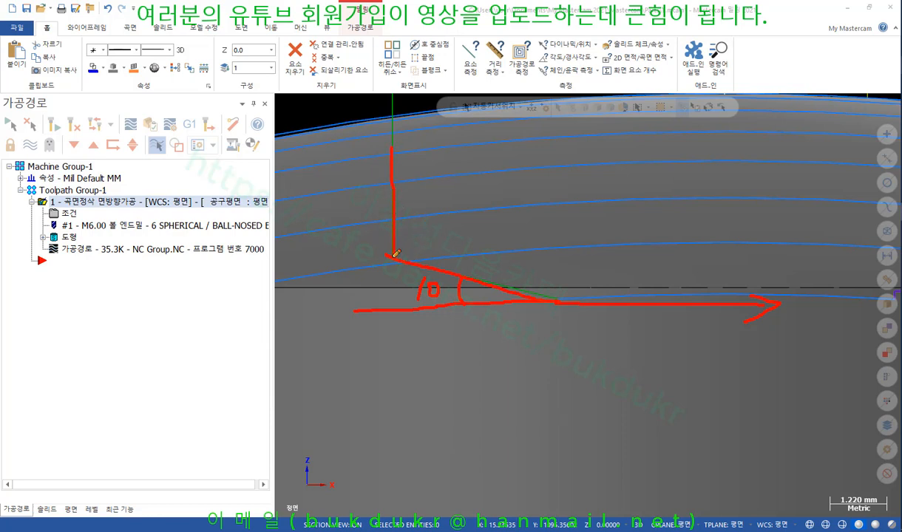
drag(392, 257, 389, 357)
drag(560, 293, 564, 394)
mouse_move(470, 342)
mouse_down()
mouse_move(492, 387)
mouse_move(467, 406)
mouse_up()
drag(473, 366, 510, 371)
mouse_move(502, 424)
mouse_down()
mouse_move(466, 424)
mouse_move(505, 351)
mouse_move(494, 423)
mouse_up()
drag(389, 258, 547, 296)
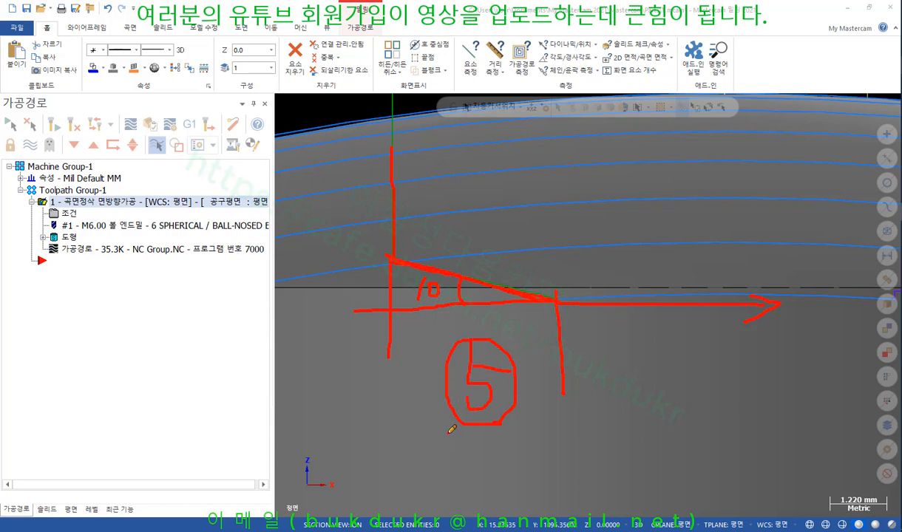
drag(448, 434, 516, 431)
right_click(628, 228)
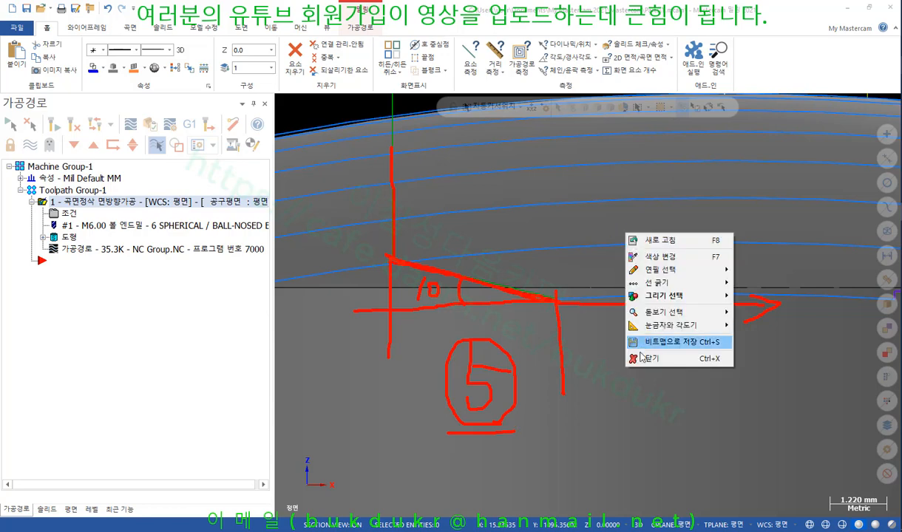
click(647, 343)
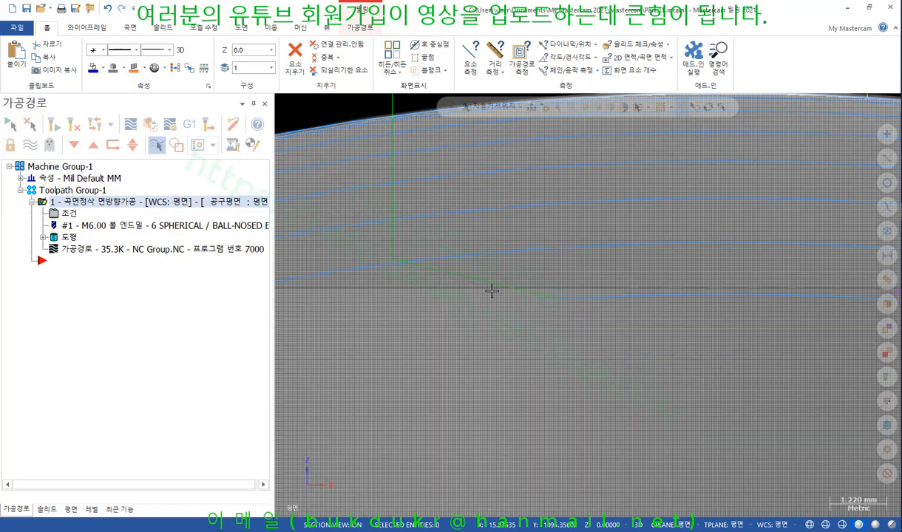
key(Escape)
Set the flowline toolpath's entry length to 0 and accept the toolpath parameters
click(65, 213)
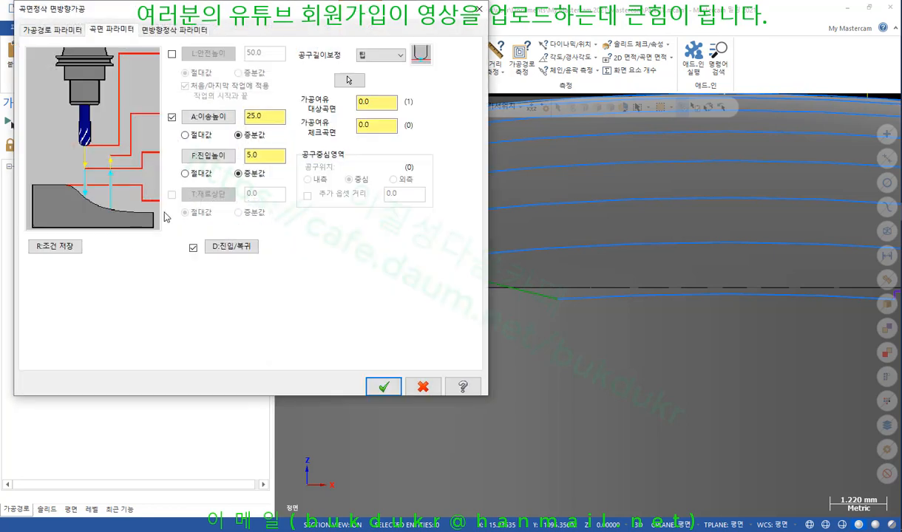
click(222, 245)
double_click(238, 377)
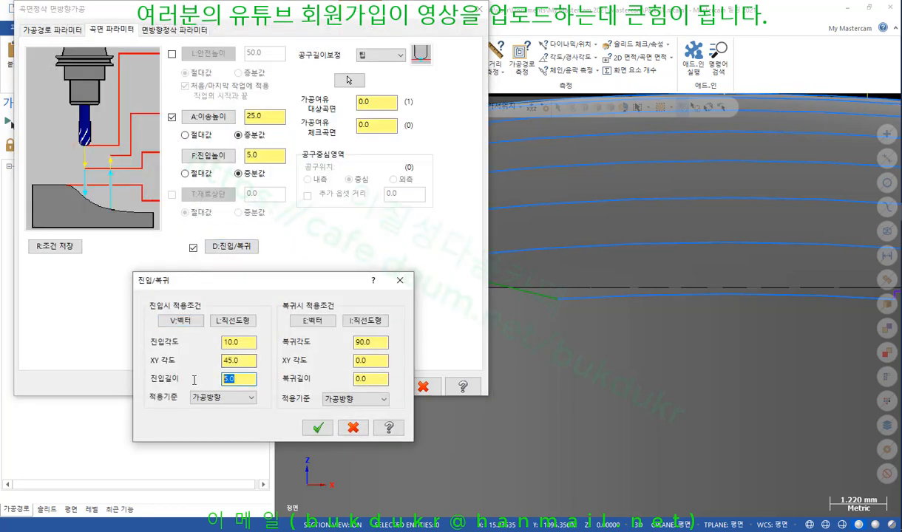
text(0)
click(318, 427)
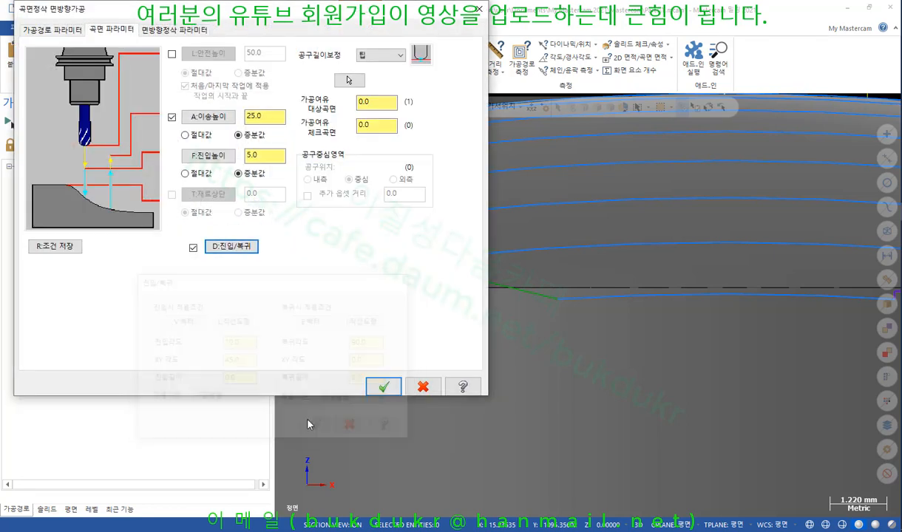
click(378, 386)
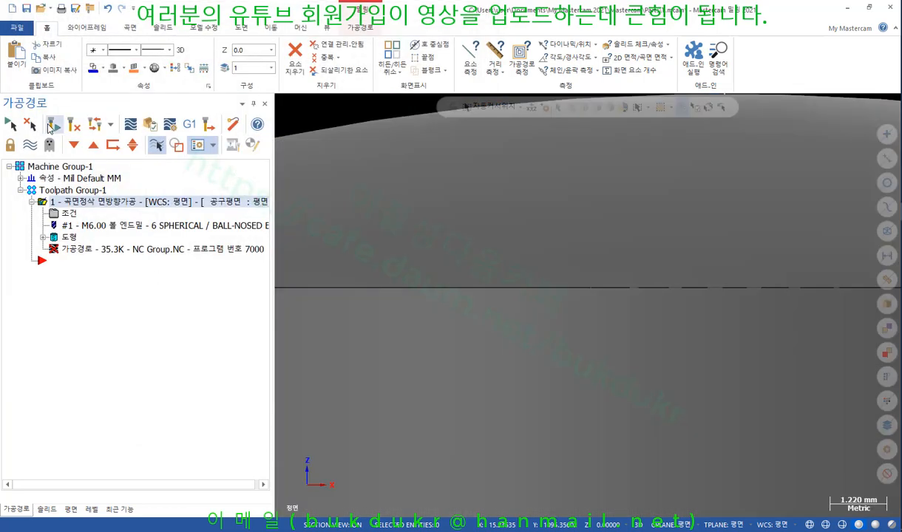
Regenerate the toolpath and examine the entry move in the top view and the front view
scroll(552, 260, down, 3)
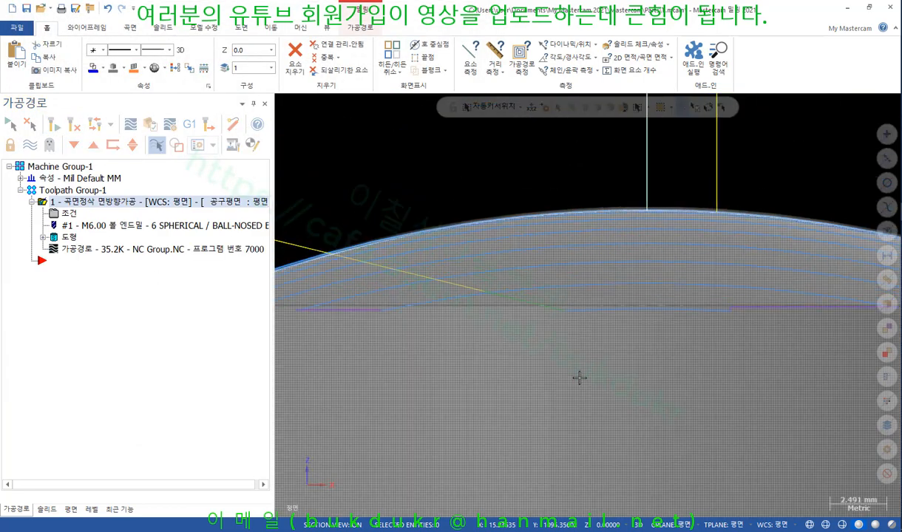
right_click(559, 170)
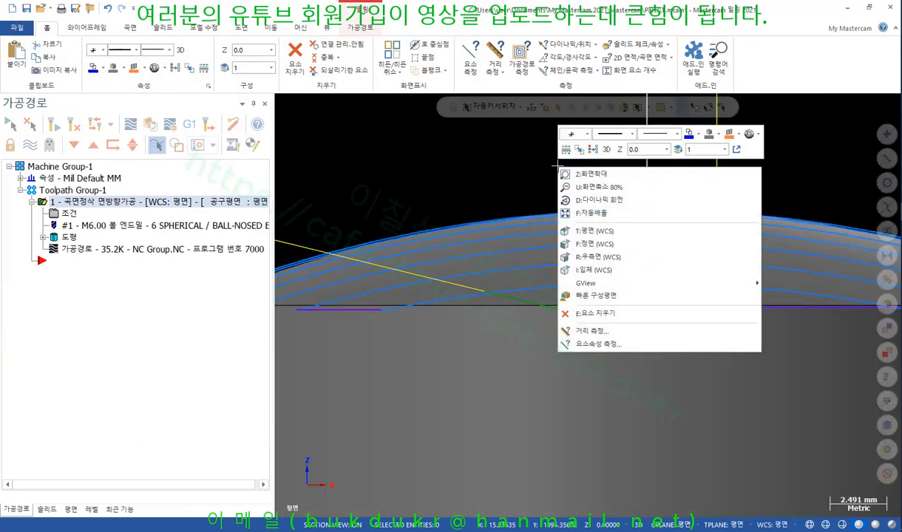
click(598, 230)
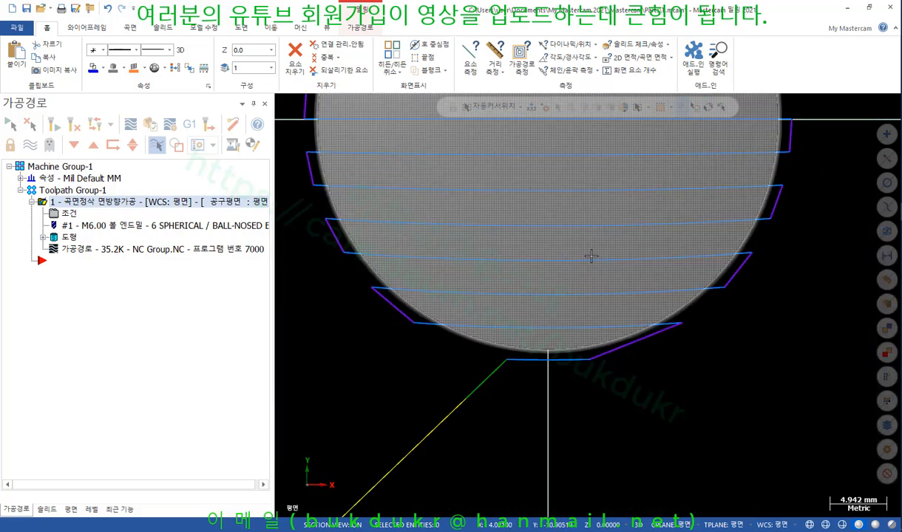
right_click(712, 359)
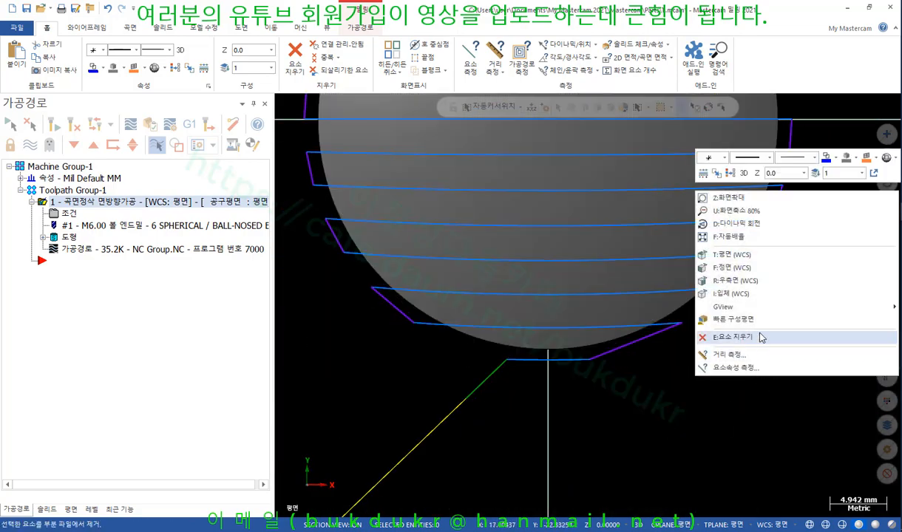
click(769, 267)
scroll(752, 264, up, 5)
scroll(516, 184, down, 4)
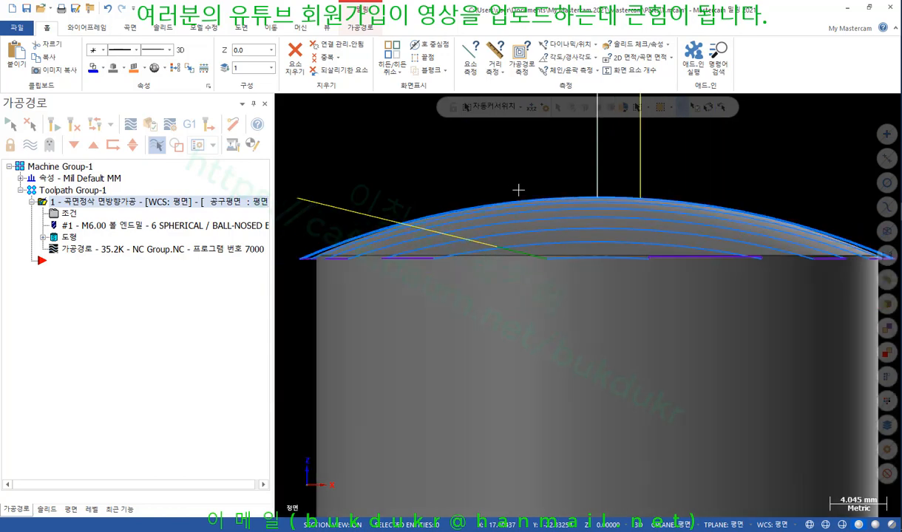
Set the entry angle to 90 in the flowline toolpath's entry/exit settings and regenerate the toolpath
click(69, 212)
click(220, 250)
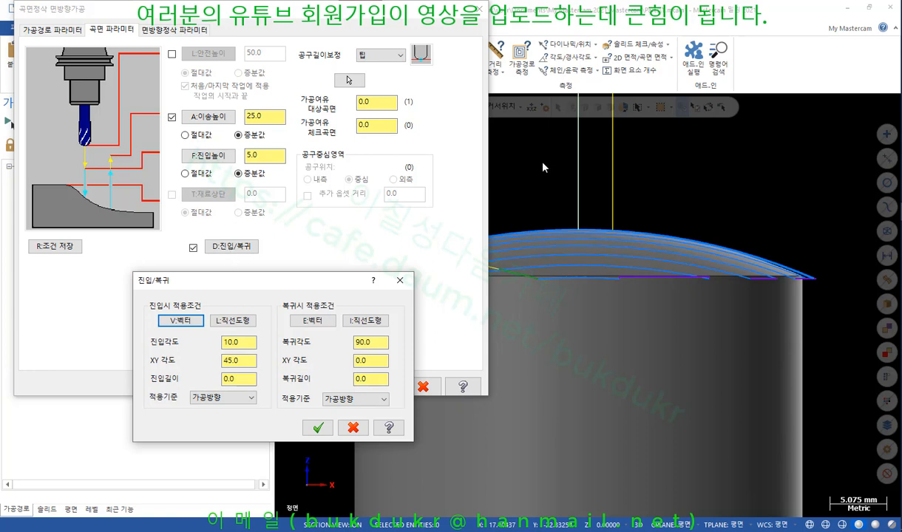
drag(252, 345, 192, 355)
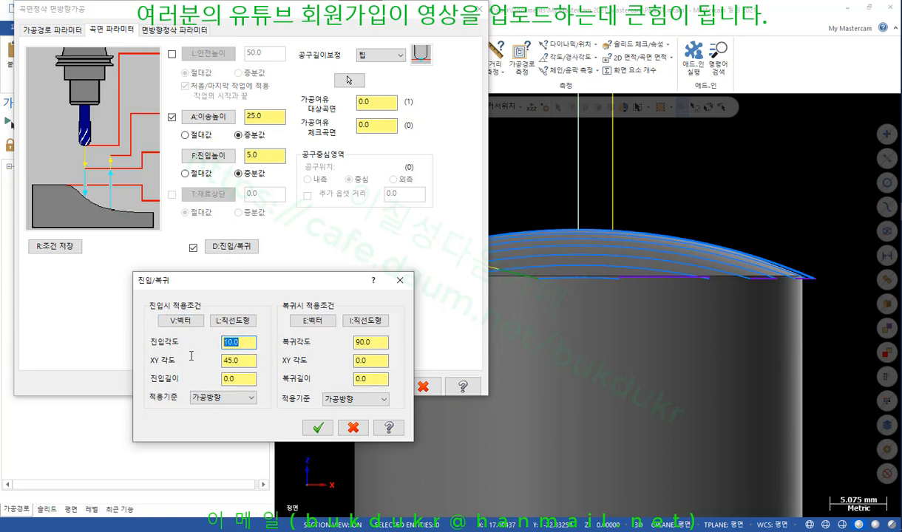
text(90)
click(318, 428)
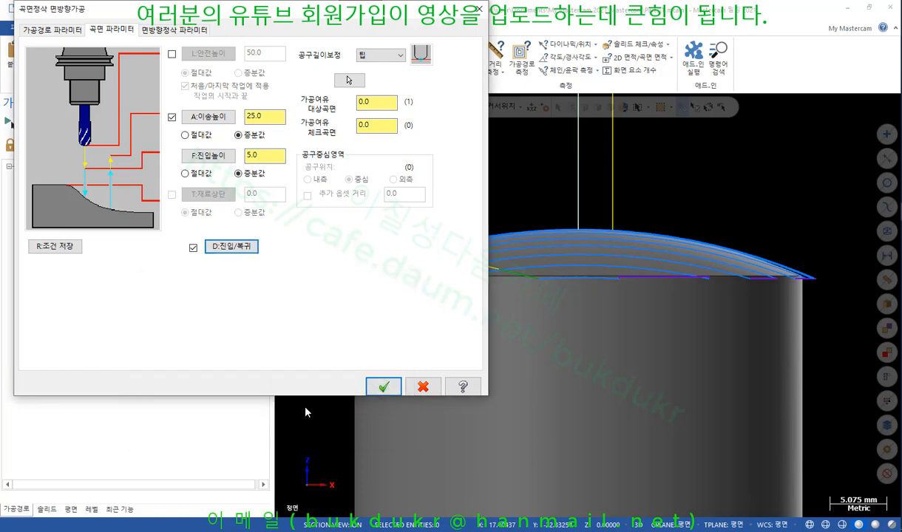
click(383, 387)
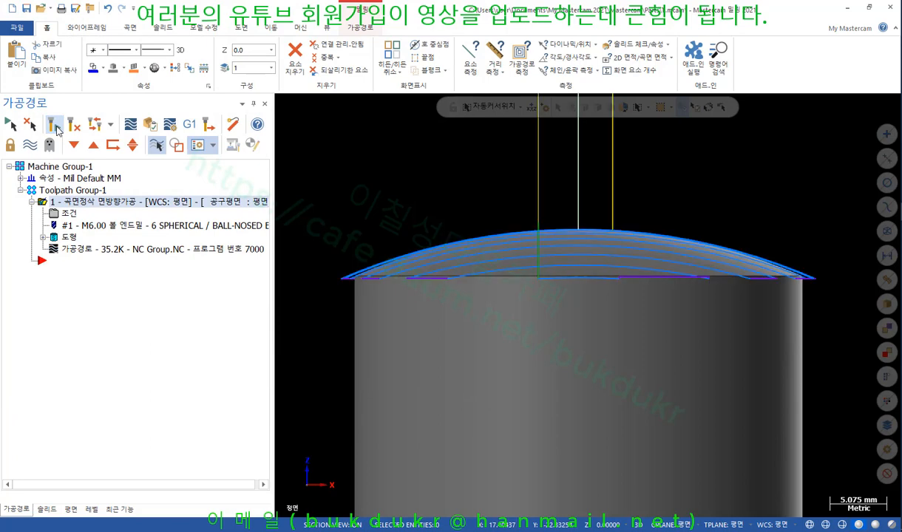
Set the entry angle to 60, regenerate the toolpath and inspect the entry move at an oblique angle
scroll(561, 202, up, 1)
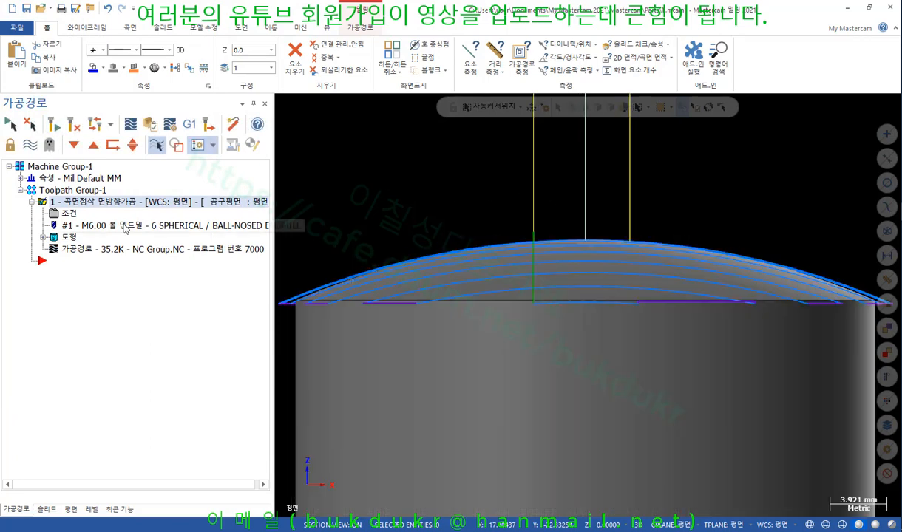
click(65, 213)
click(230, 246)
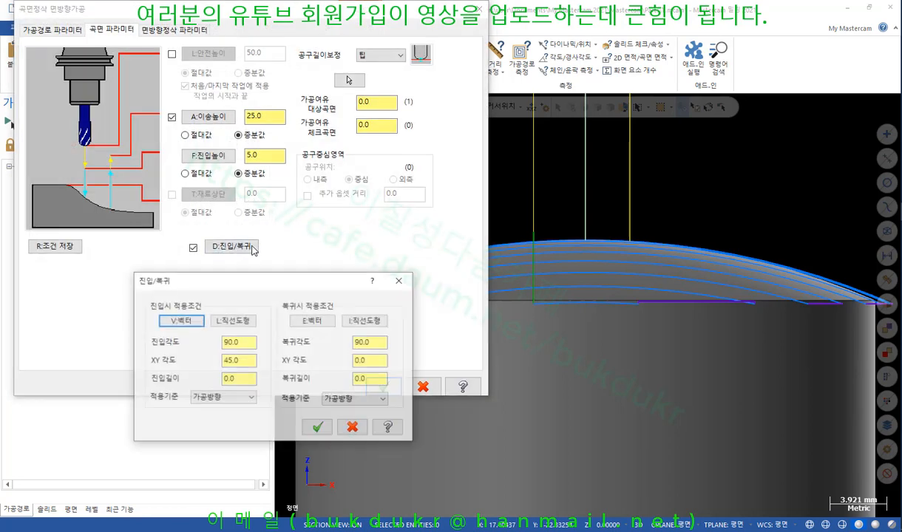
text(60)
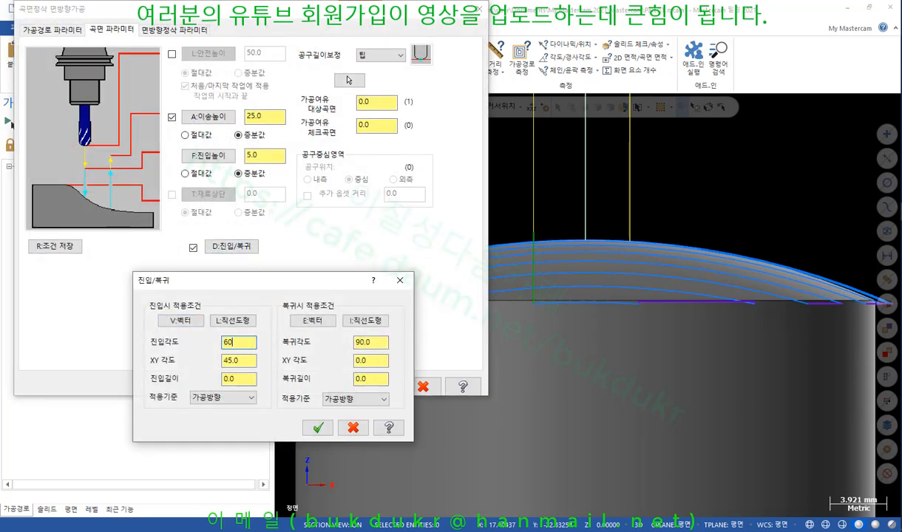
click(318, 427)
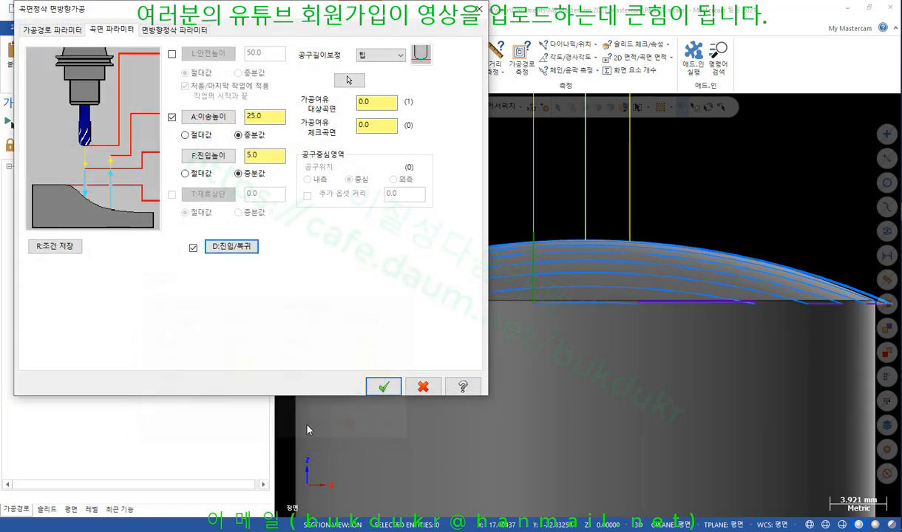
click(383, 387)
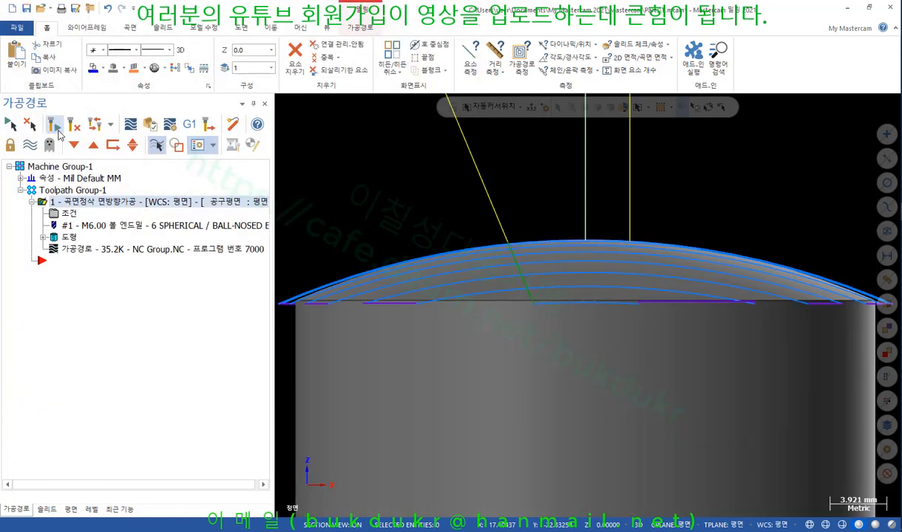
scroll(499, 256, down, 4)
middle_drag(715, 182, 690, 191)
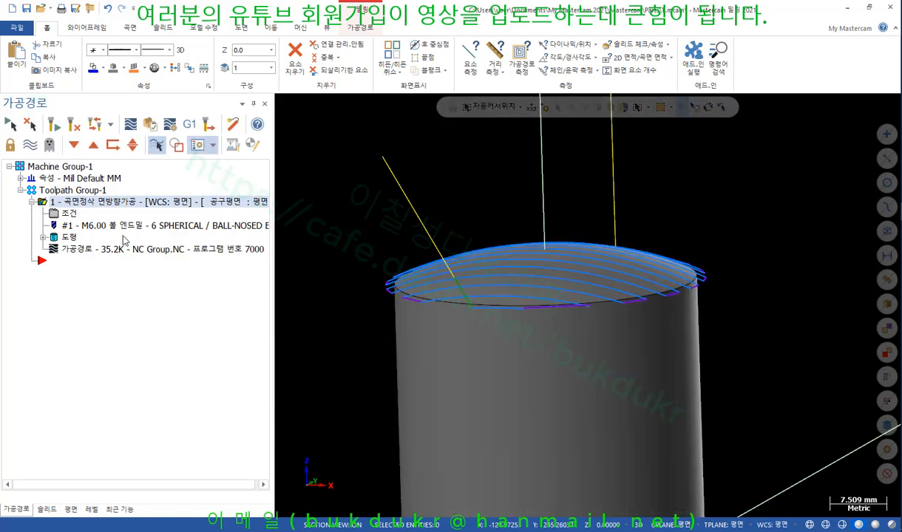
click(69, 215)
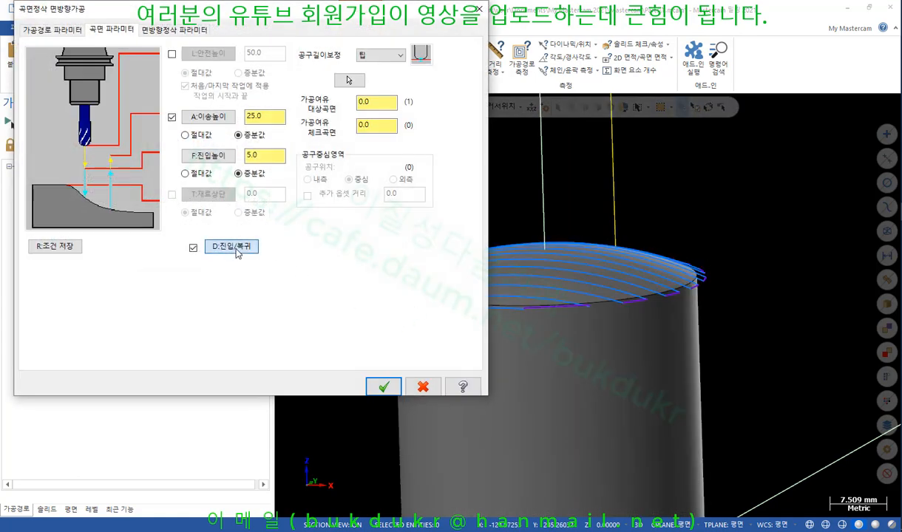
click(233, 247)
click(234, 378)
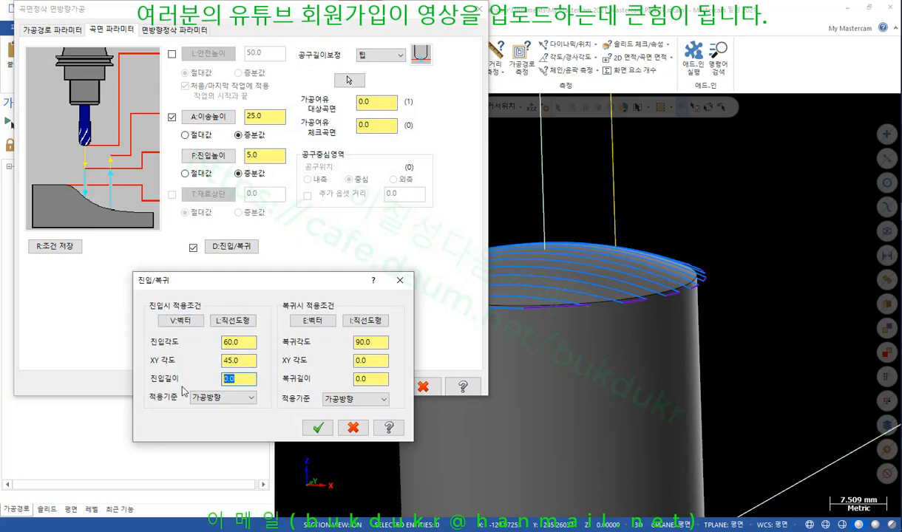
click(318, 427)
click(383, 386)
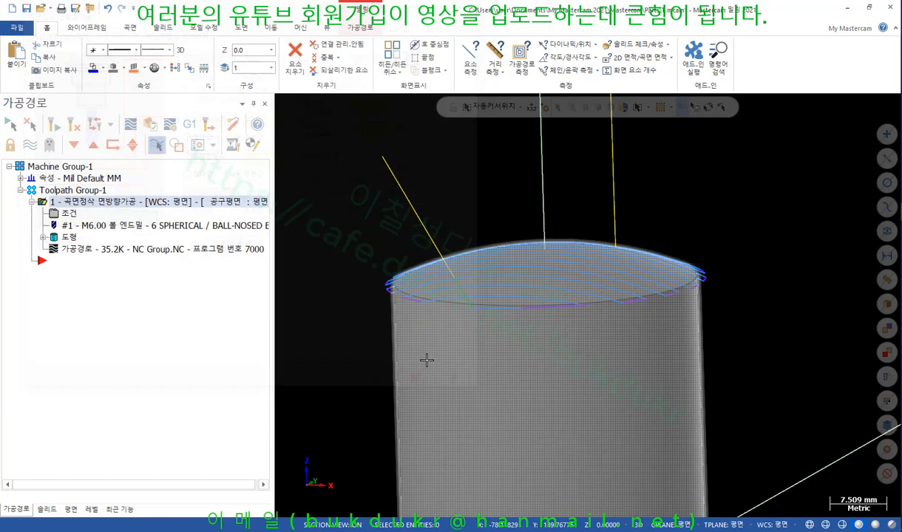
Duplicate the flowline finish operation, placing the copy after the original
right_drag(77, 201, 86, 292)
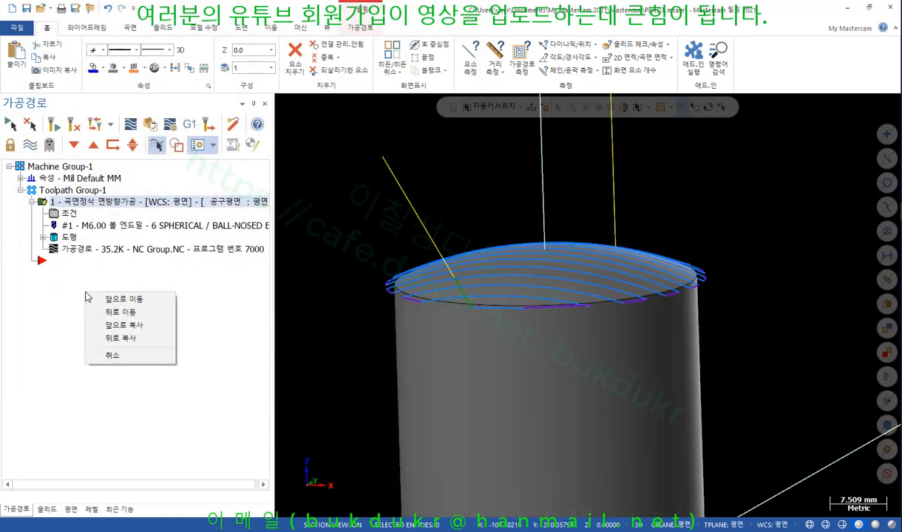
click(127, 338)
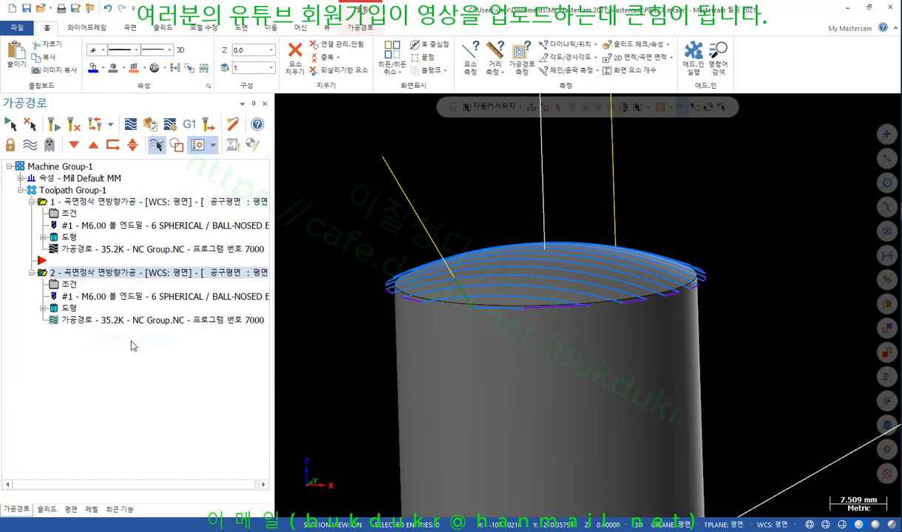
click(69, 237)
click(72, 345)
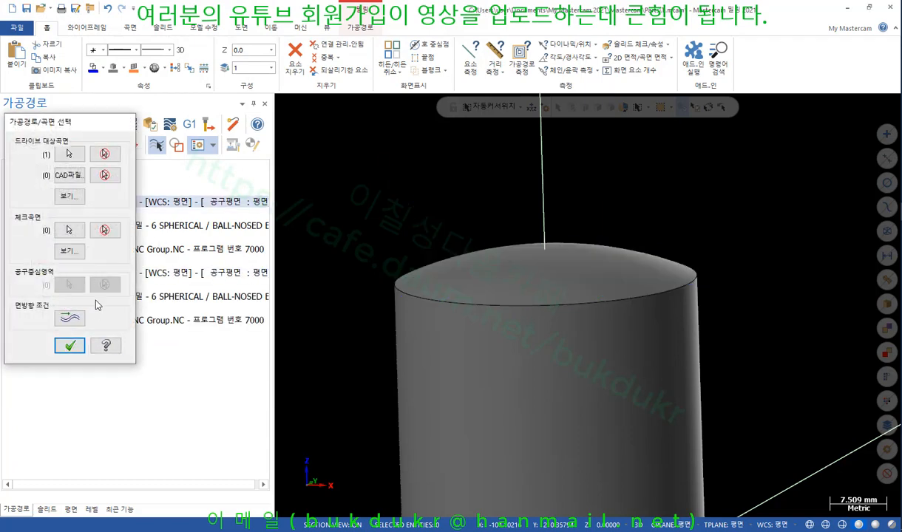
click(69, 213)
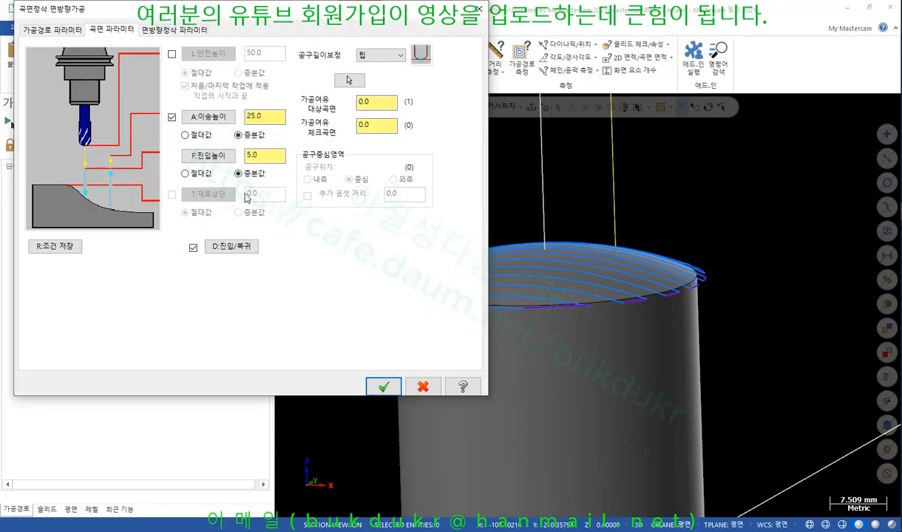
click(231, 247)
click(239, 380)
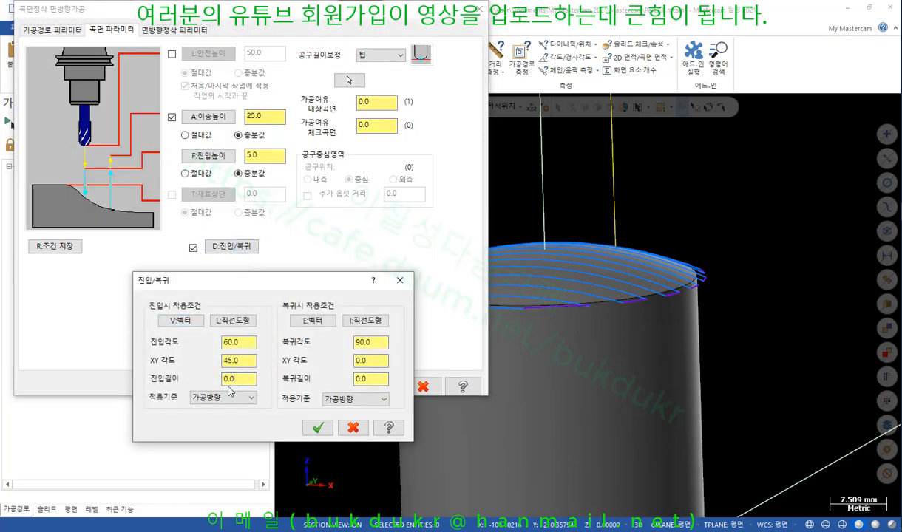
click(318, 429)
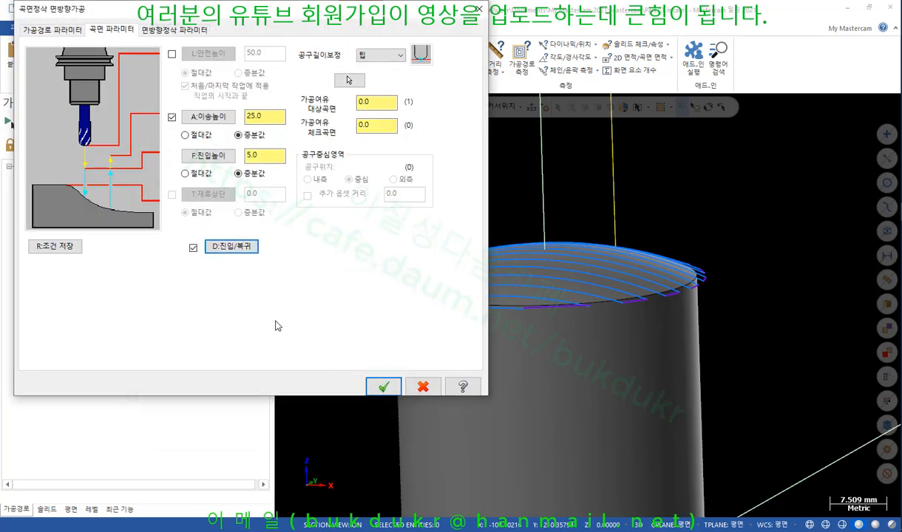
click(383, 386)
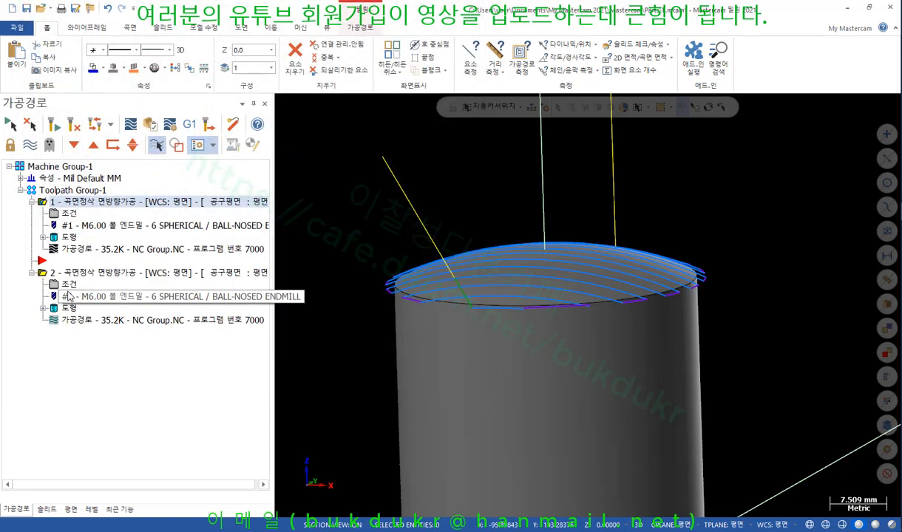
Set the entry length to 5 in the duplicated flowline operation's entry/exit settings and regenerate its toolpath
click(74, 286)
click(229, 246)
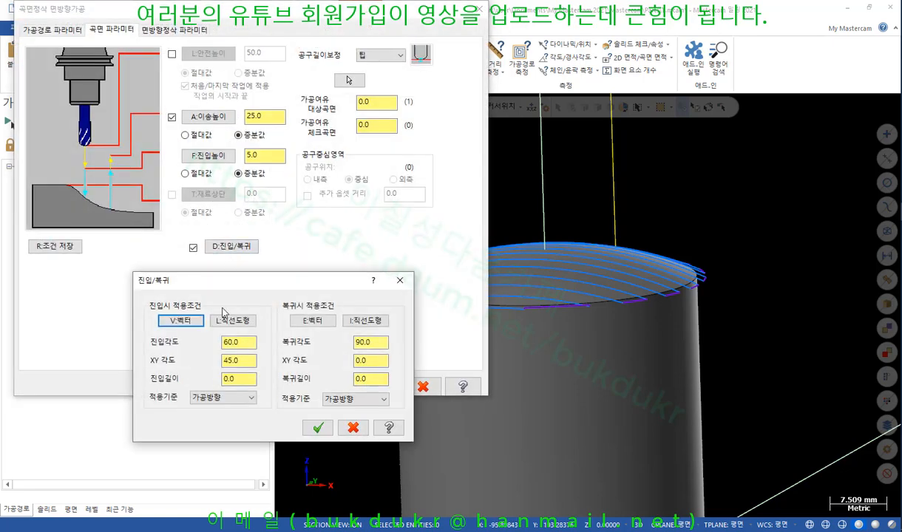
drag(241, 378, 176, 384)
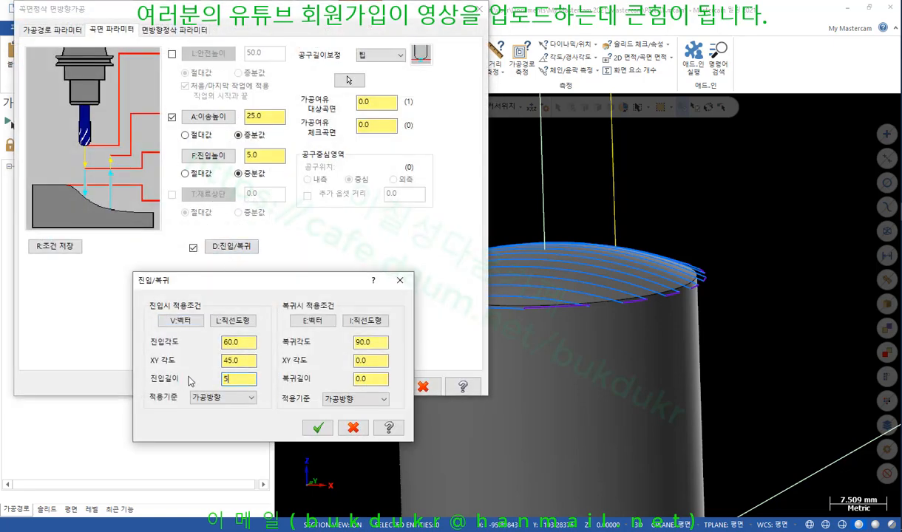
click(317, 427)
click(367, 388)
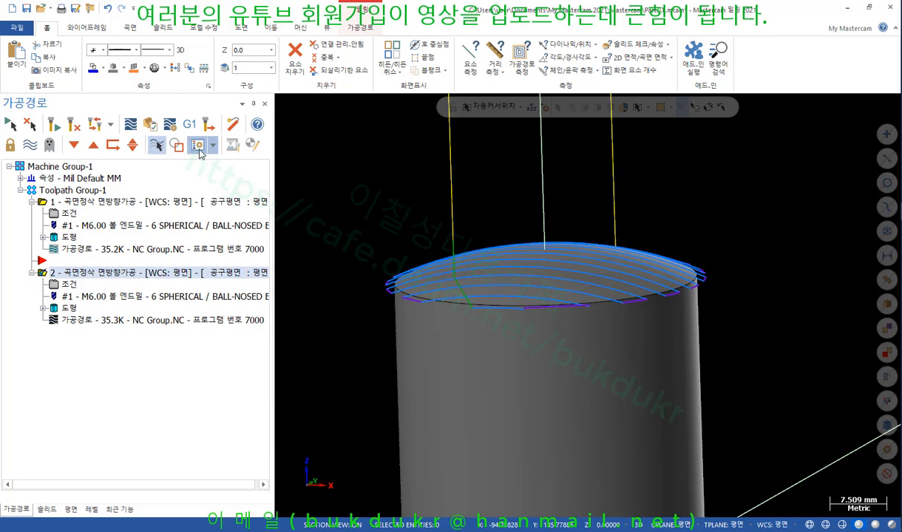
Compare the entry moves of the original and duplicated operations and check the surface parameters of both
click(100, 205)
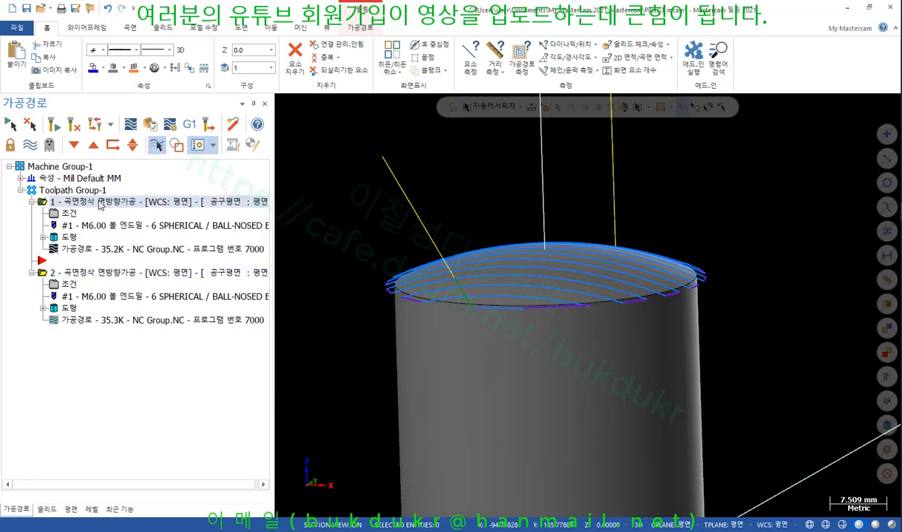
click(90, 275)
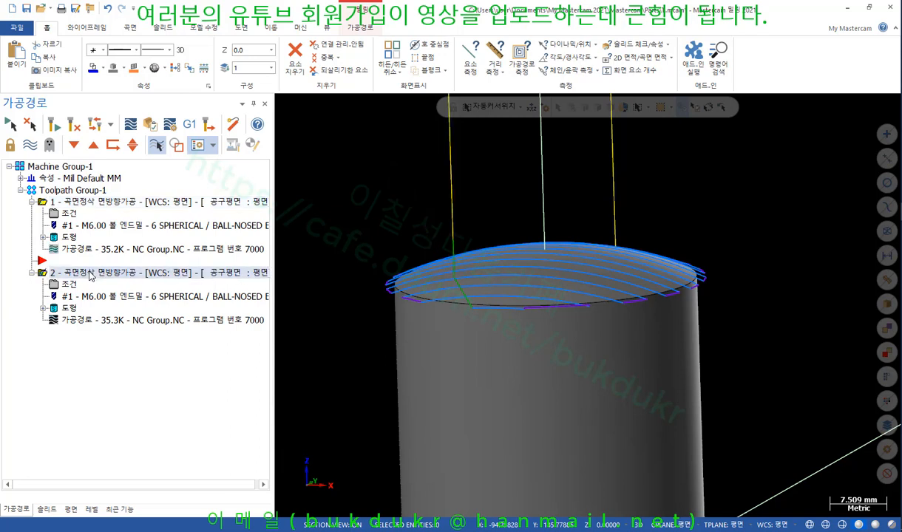
click(91, 216)
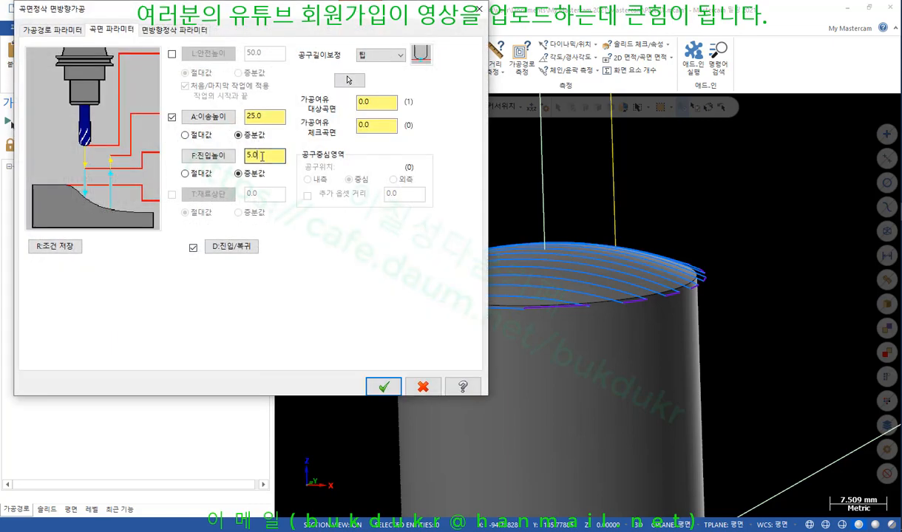
click(383, 387)
click(74, 290)
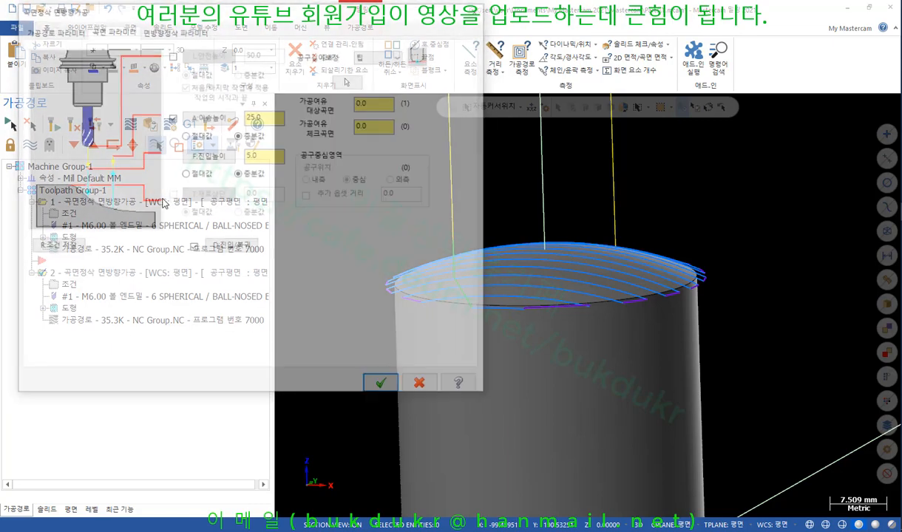
click(384, 387)
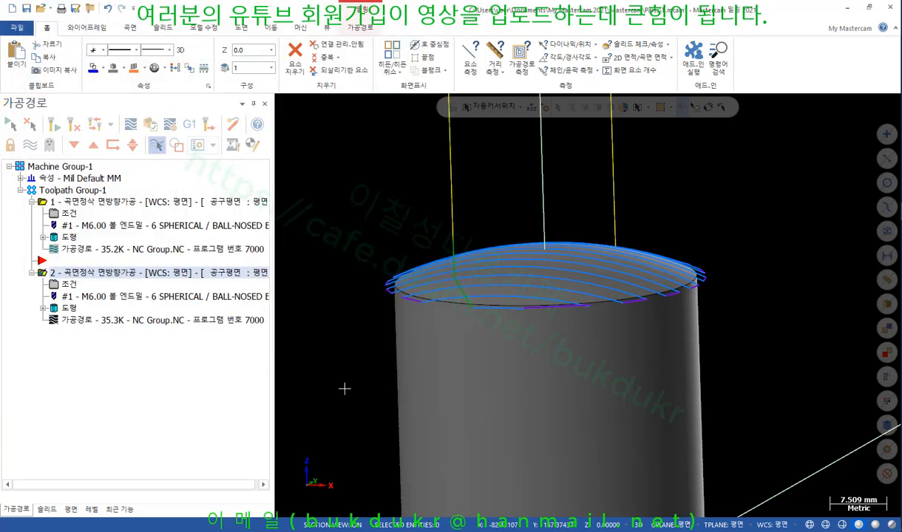
Set the incremental entry height to 10 in both flowline operations and regenerate their toolpaths
click(74, 214)
click(268, 155)
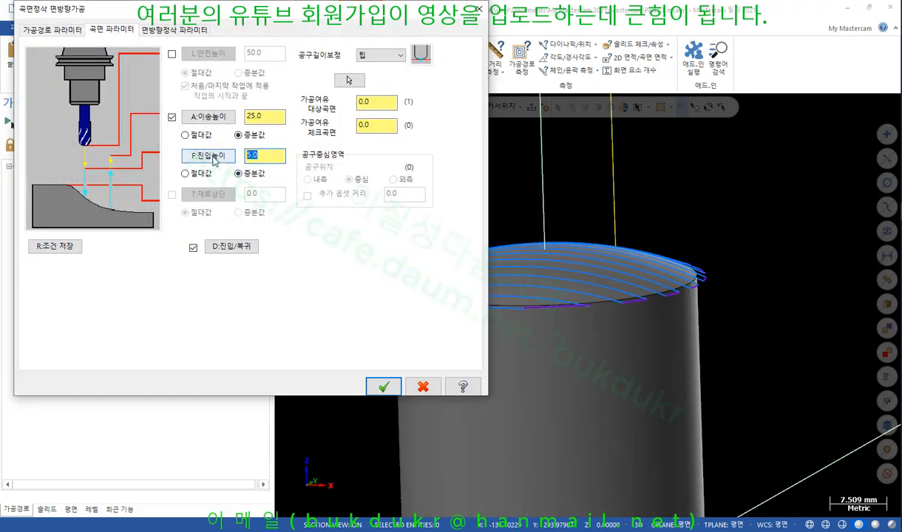
text(10)
click(383, 387)
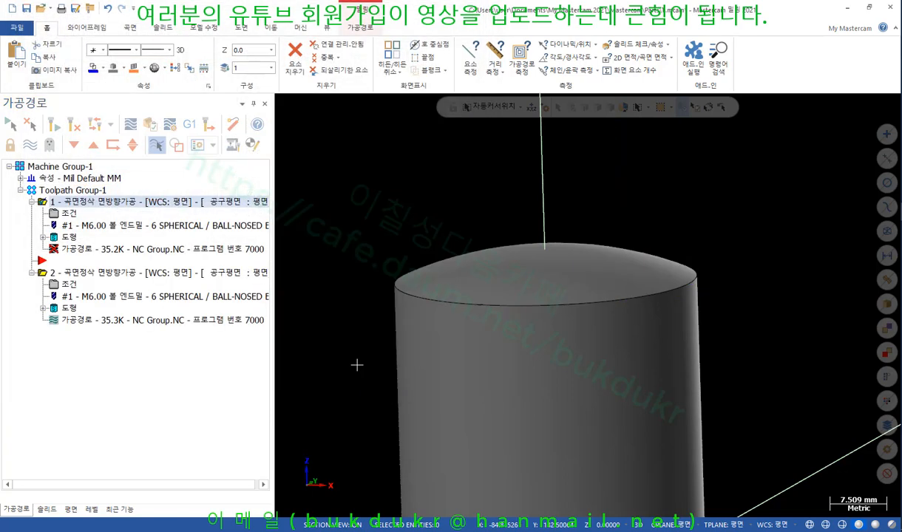
click(69, 286)
click(264, 155)
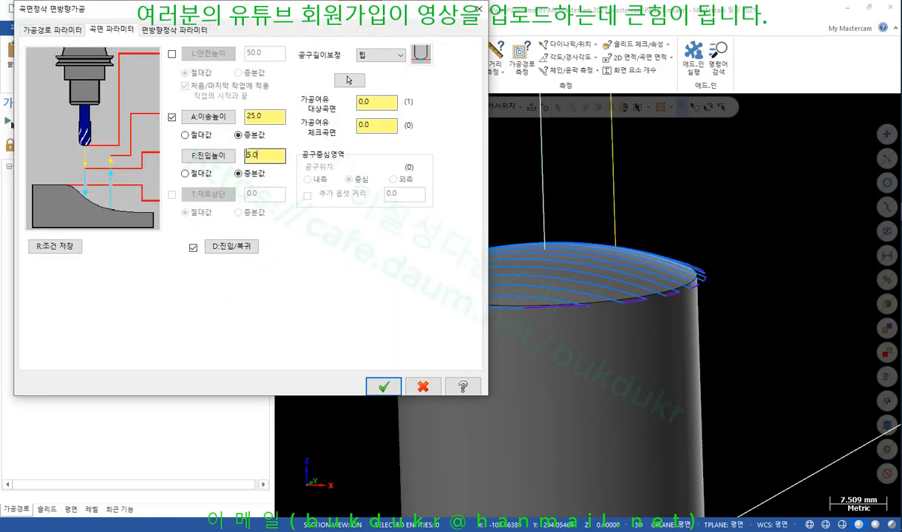
text(10)
click(383, 386)
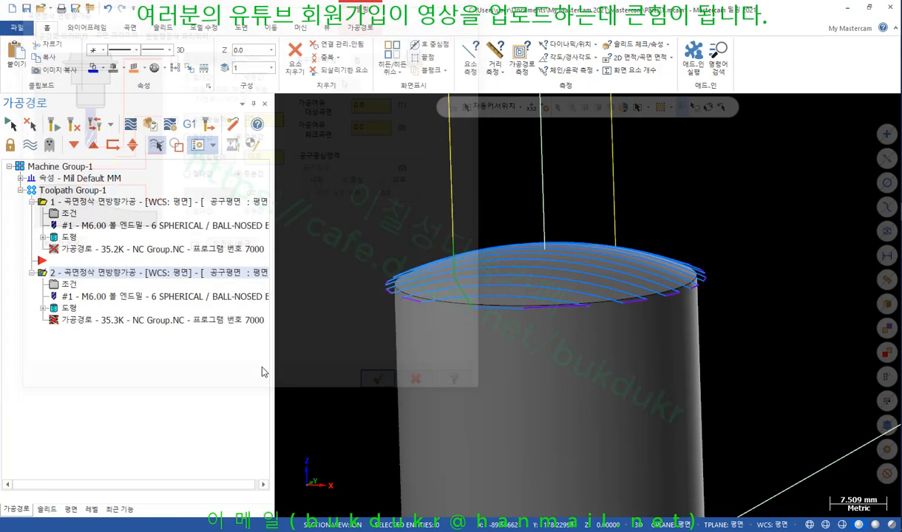
click(73, 128)
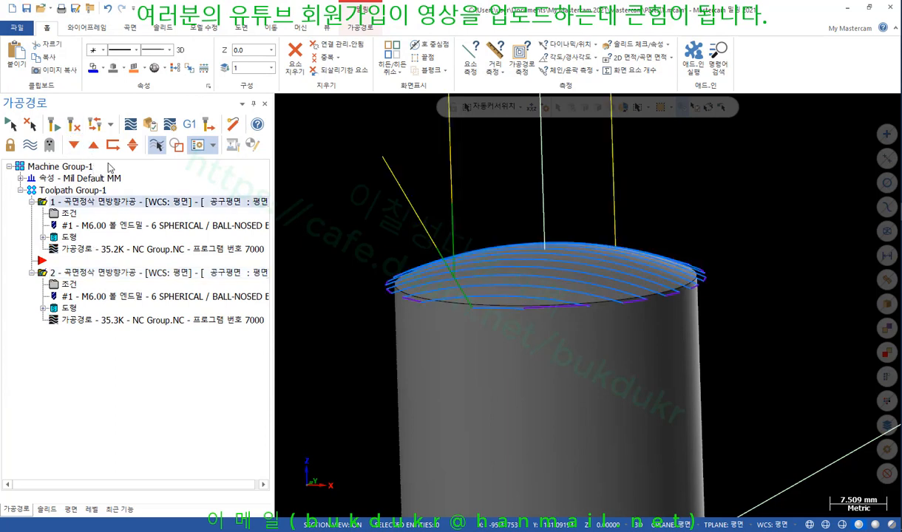
Examine the duplicated operation's entry move up close from near the front, marking the ends of its vertical and angled feed segments
click(77, 273)
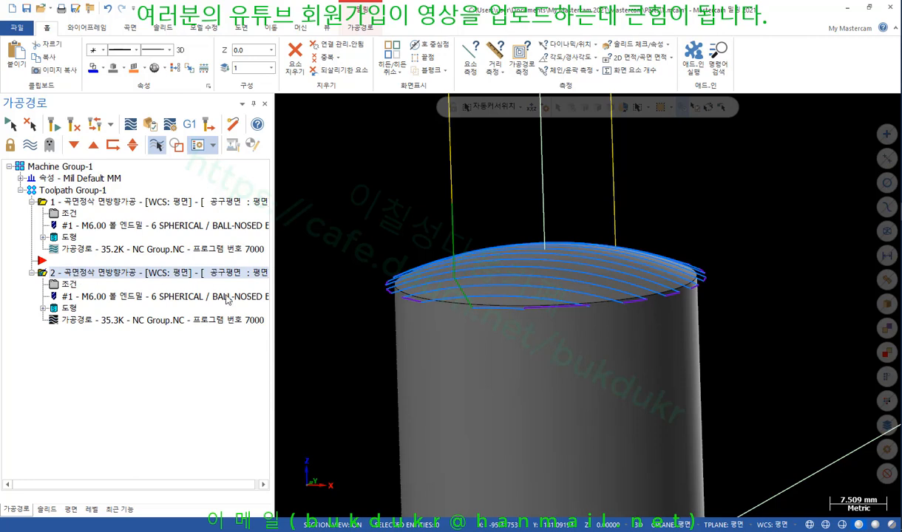
middle_drag(327, 343, 333, 327)
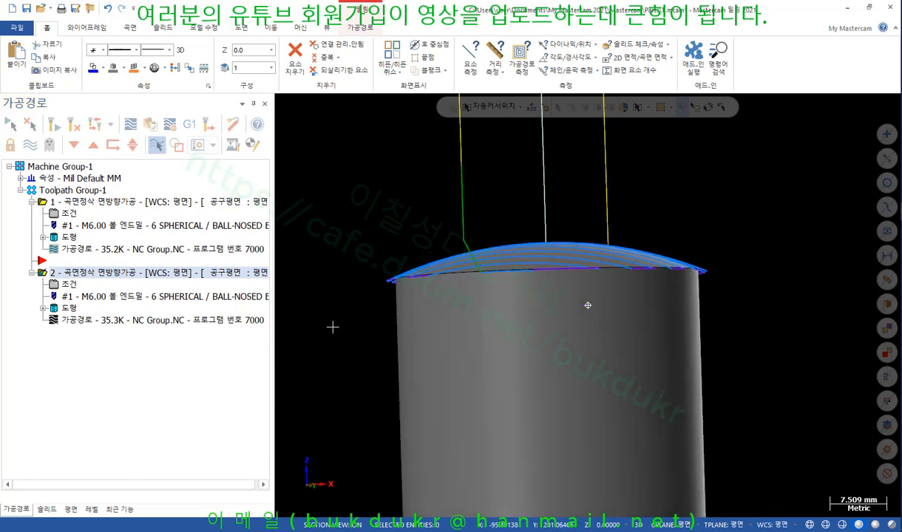
scroll(396, 179, up, 3)
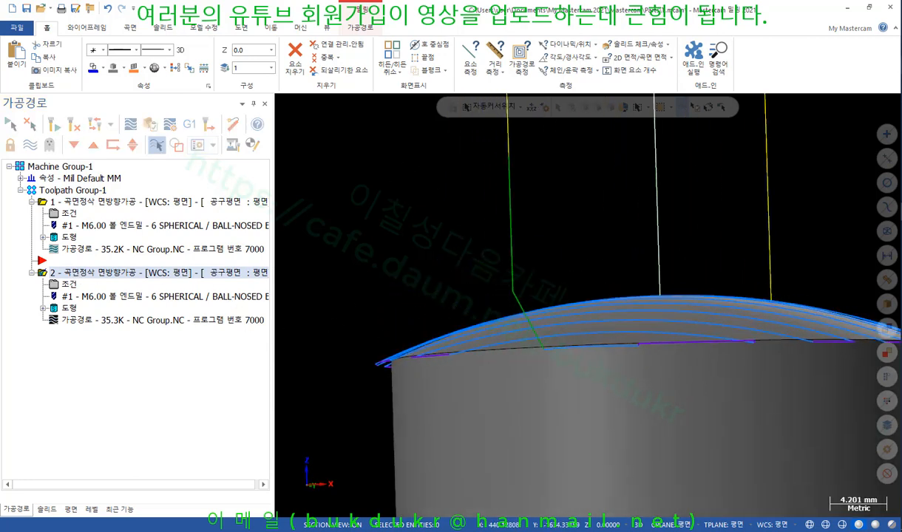
drag(508, 153, 586, 153)
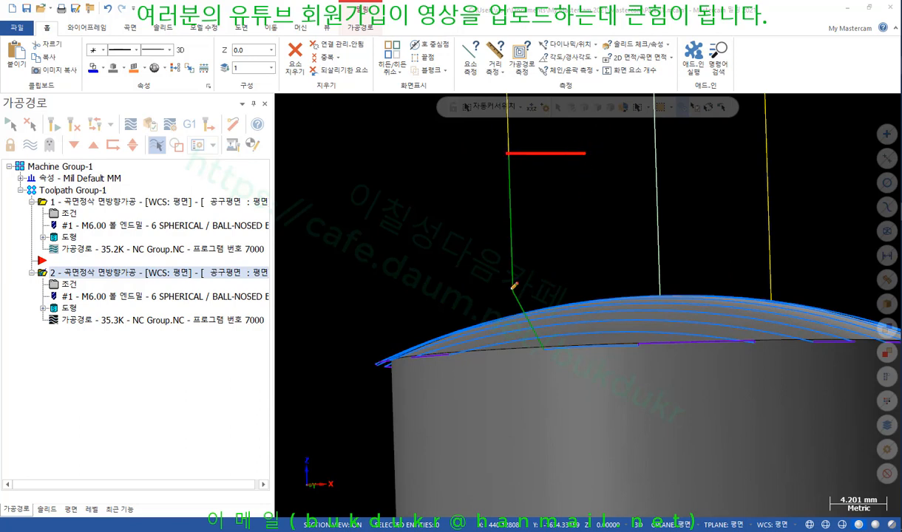
drag(506, 289, 577, 288)
drag(553, 342, 522, 376)
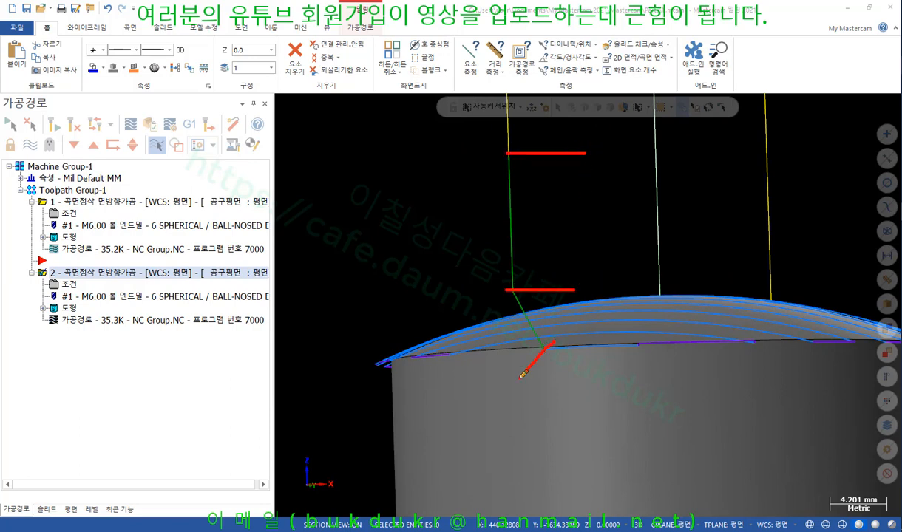
drag(524, 286, 484, 317)
right_click(371, 207)
click(432, 322)
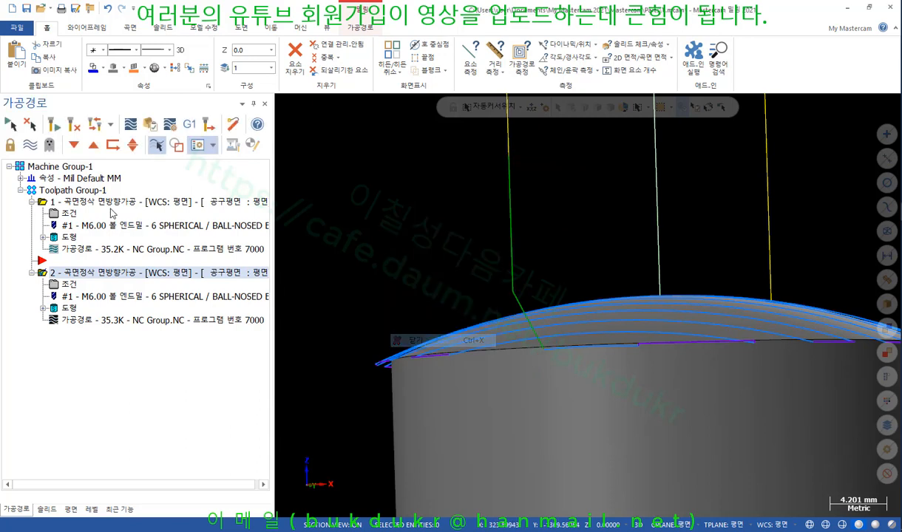
Display the original operation's toolpath and review its settings, highlighting the entry height, entry length and entry angle
click(87, 201)
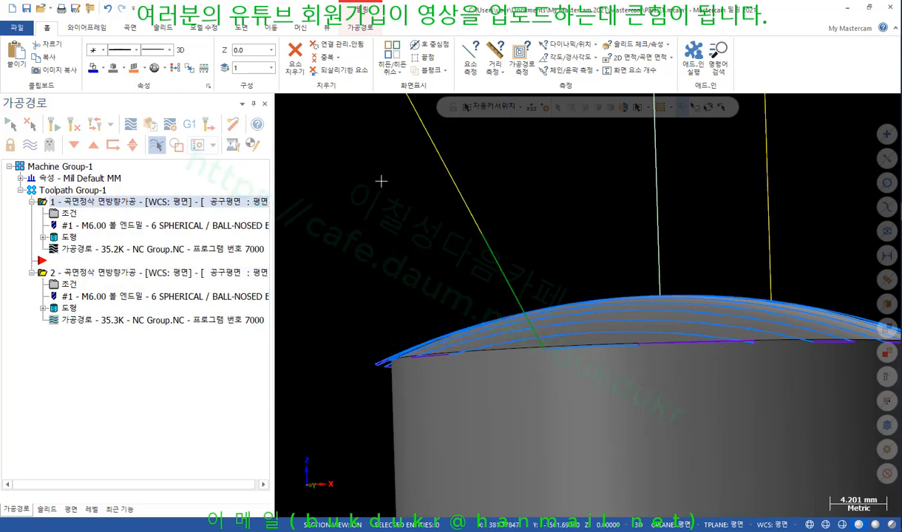
scroll(382, 181, down, 1)
middle_drag(392, 179, 389, 188)
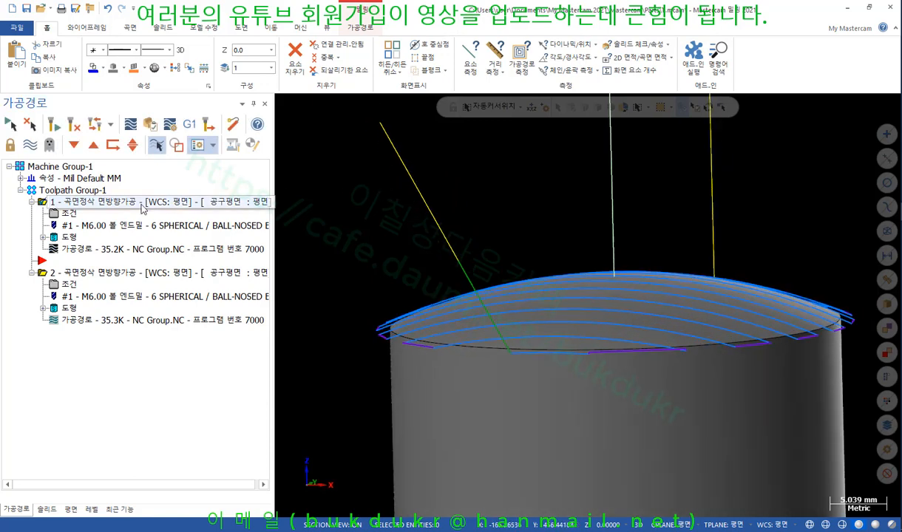
click(69, 213)
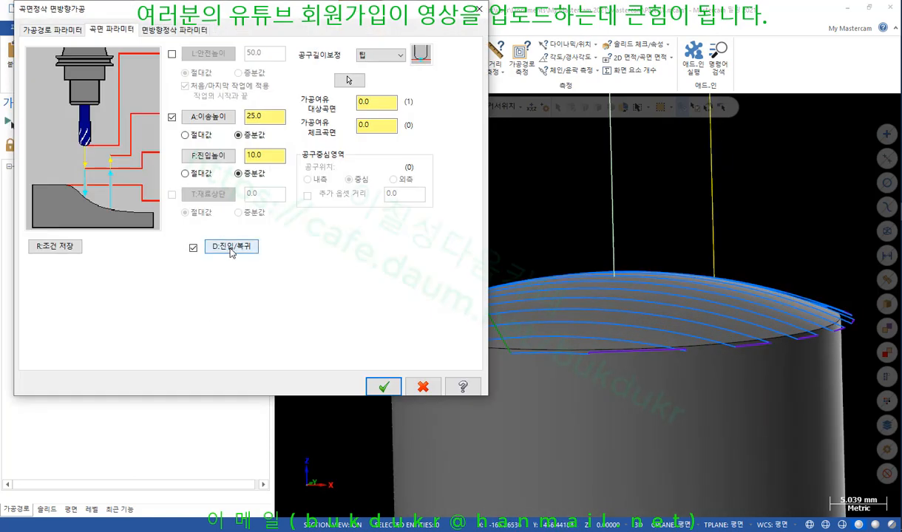
click(231, 246)
click(247, 379)
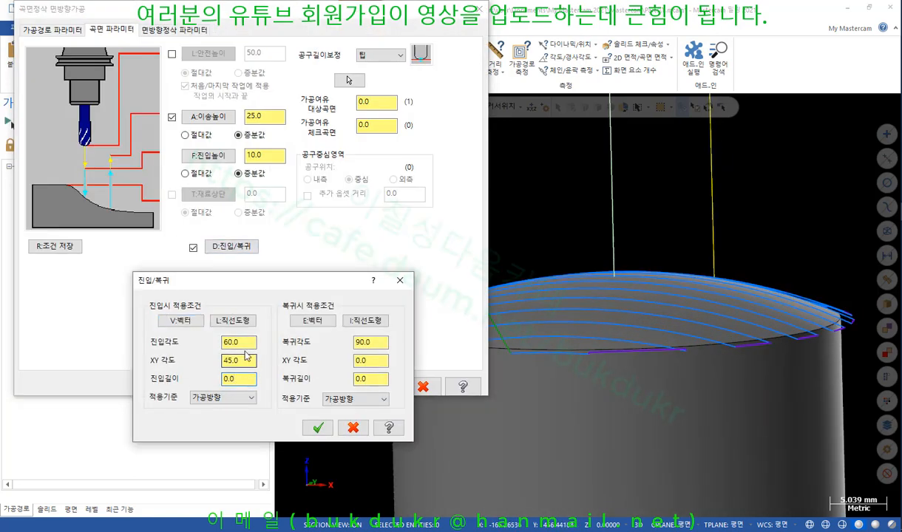
key(ctrl+2)
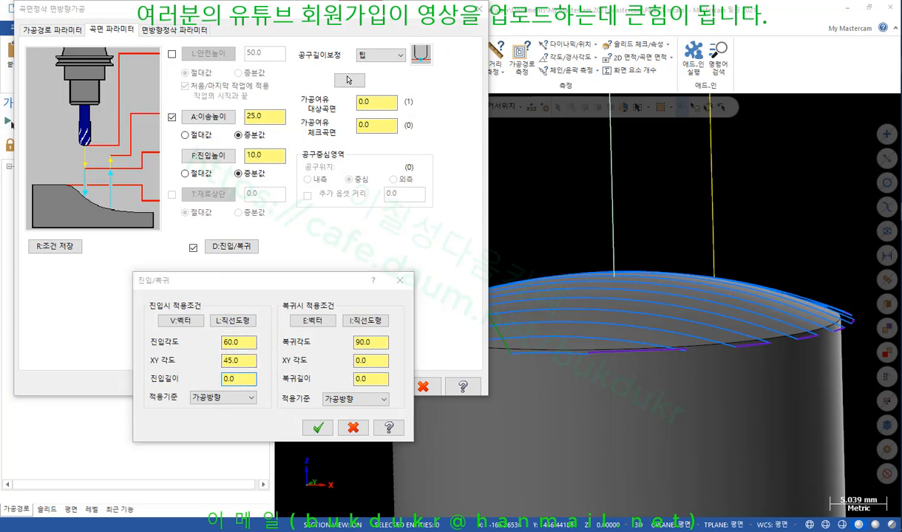
mouse_move(284, 149)
mouse_down()
mouse_move(210, 157)
mouse_move(250, 141)
mouse_move(300, 166)
mouse_up()
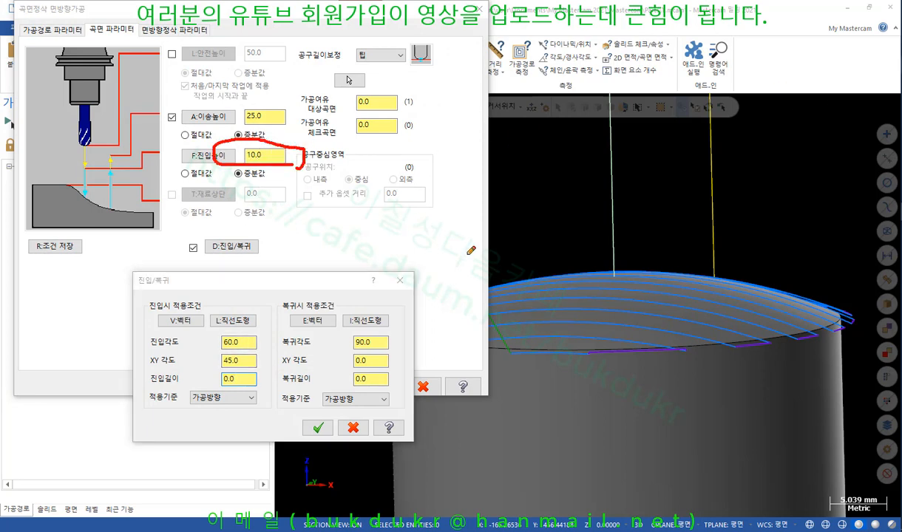
drag(153, 385, 247, 384)
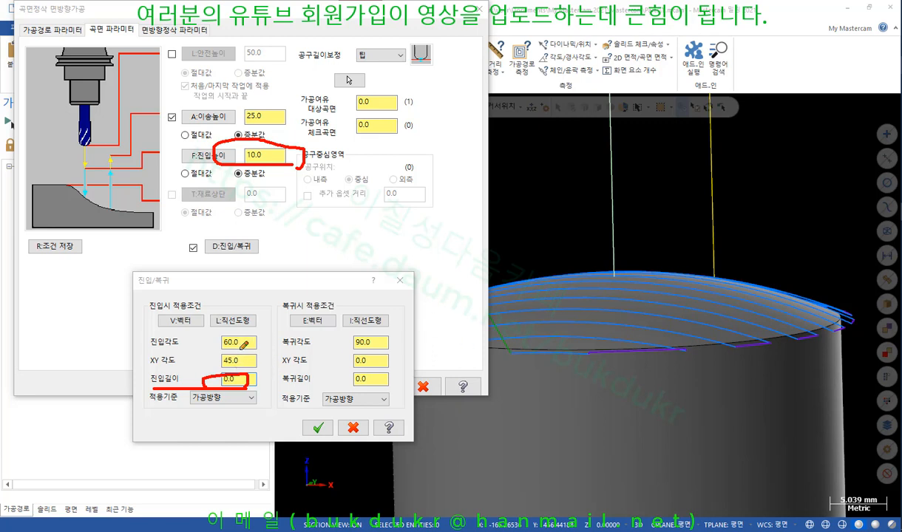
mouse_move(241, 346)
mouse_down()
mouse_move(205, 317)
mouse_move(260, 312)
mouse_move(240, 346)
mouse_up()
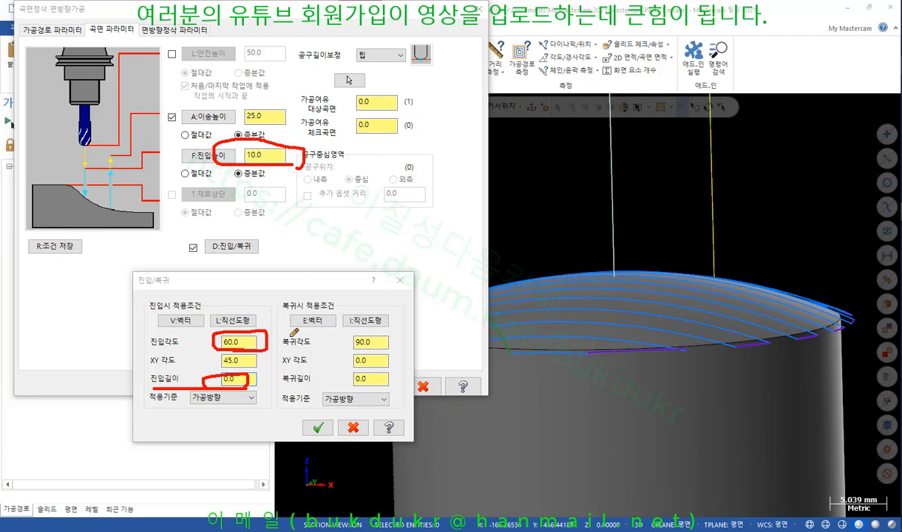
mouse_move(224, 383)
mouse_down()
mouse_move(203, 373)
mouse_move(240, 370)
mouse_move(251, 381)
mouse_up()
Highlight the feed height and entry height in the original operation's surface parameters, clear the marks and leave the settings unchanged
right_click(554, 211)
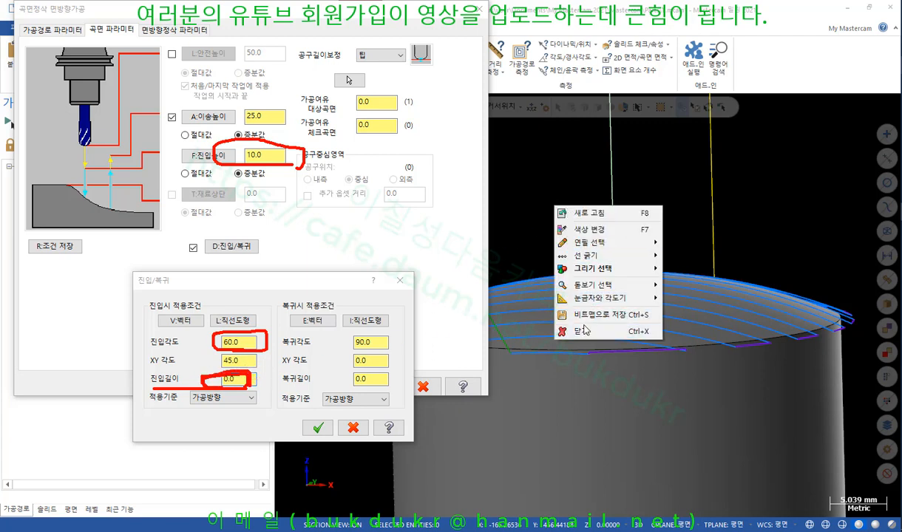
click(552, 182)
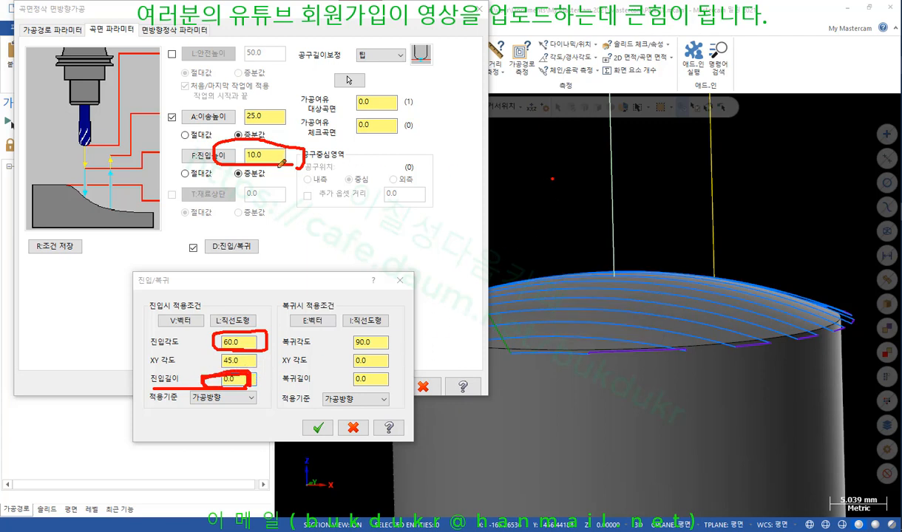
mouse_move(261, 127)
mouse_down()
mouse_move(222, 118)
mouse_move(285, 100)
mouse_move(248, 120)
mouse_move(235, 113)
mouse_up()
mouse_move(288, 153)
mouse_down()
mouse_move(218, 159)
mouse_move(263, 133)
mouse_move(303, 159)
mouse_up()
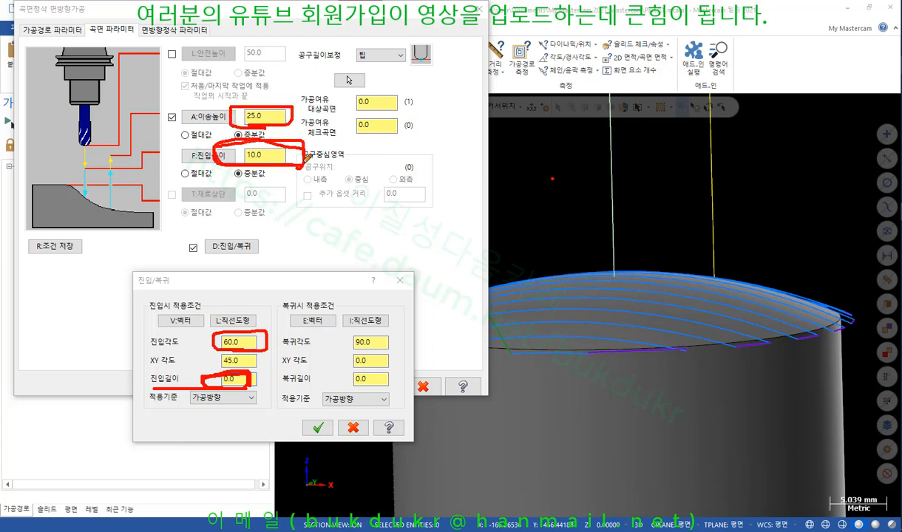
drag(294, 115, 307, 155)
right_click(520, 173)
click(561, 301)
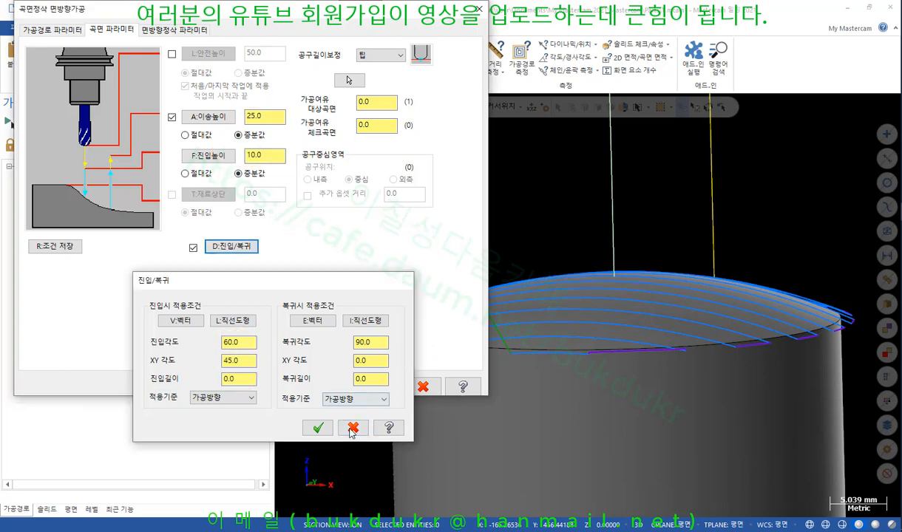
click(352, 429)
click(423, 386)
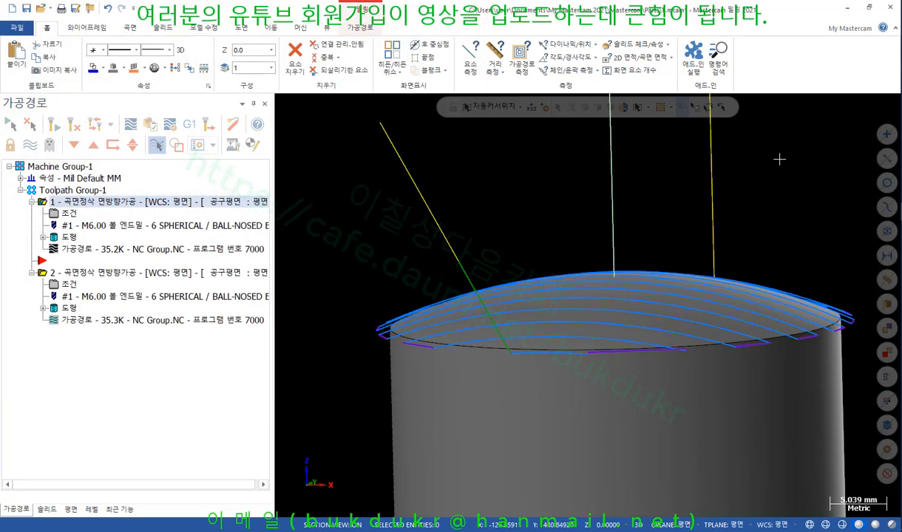
Mark the segment ends and the whole slanted entry move of the original operation's toolpath, adding a boxed note beside it, and clear the marks
drag(390, 116, 321, 153)
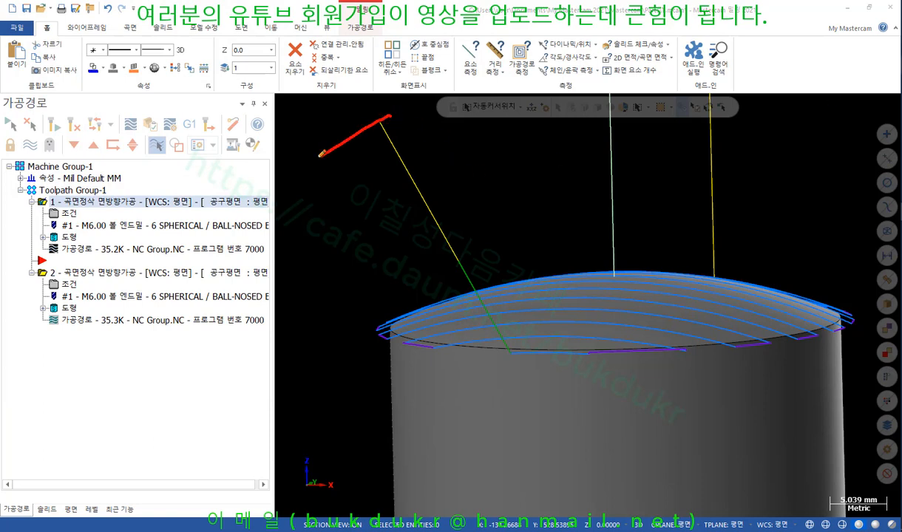
drag(472, 246, 416, 288)
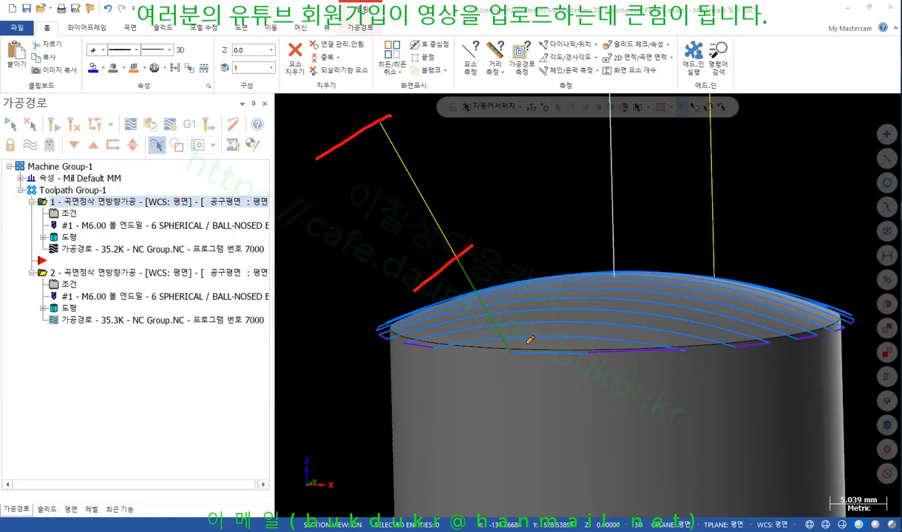
drag(527, 344, 456, 386)
drag(436, 150, 341, 191)
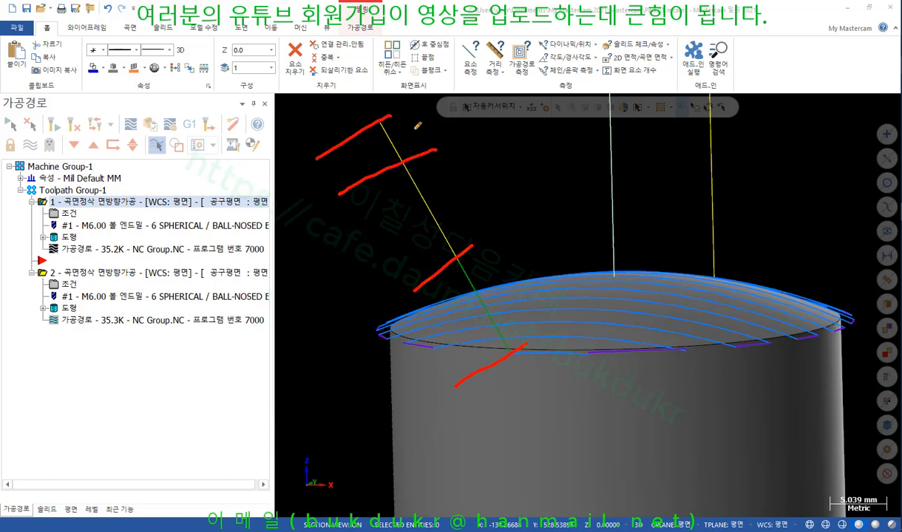
mouse_move(391, 117)
mouse_down()
mouse_move(450, 149)
mouse_move(511, 352)
mouse_up()
mouse_move(525, 176)
mouse_down()
mouse_move(529, 194)
mouse_move(517, 219)
mouse_move(560, 184)
mouse_up()
mouse_move(572, 236)
mouse_down()
mouse_move(572, 190)
mouse_move(571, 241)
mouse_up()
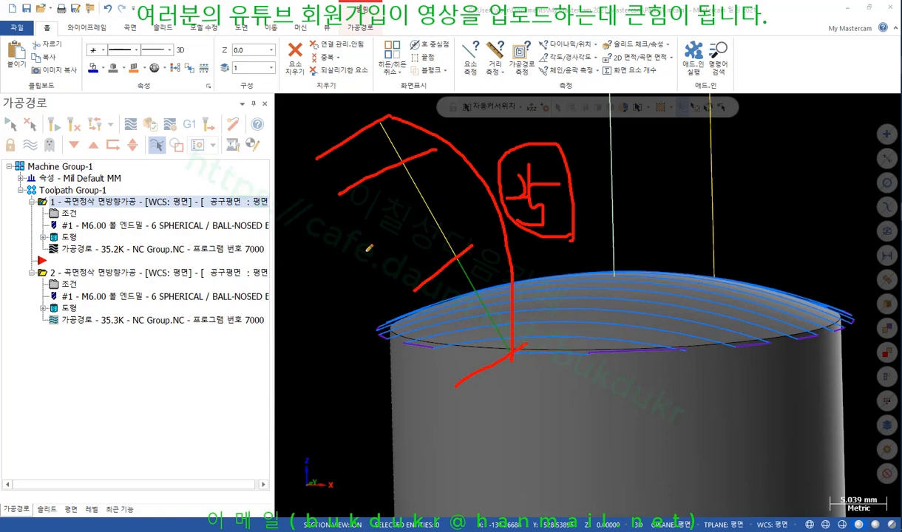
right_click(368, 248)
click(389, 368)
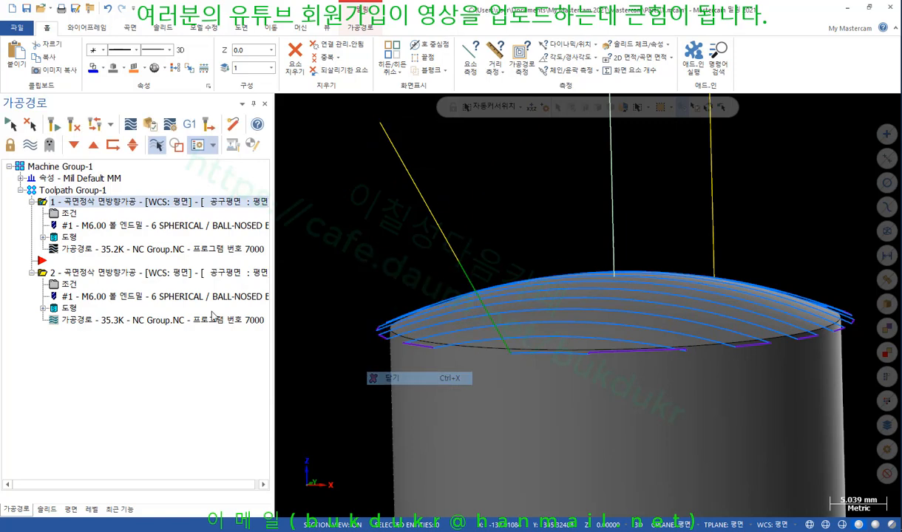
Display the duplicated operation's toolpath over the dome and view its entry move at an angle from above
click(79, 278)
scroll(573, 227, down, 1)
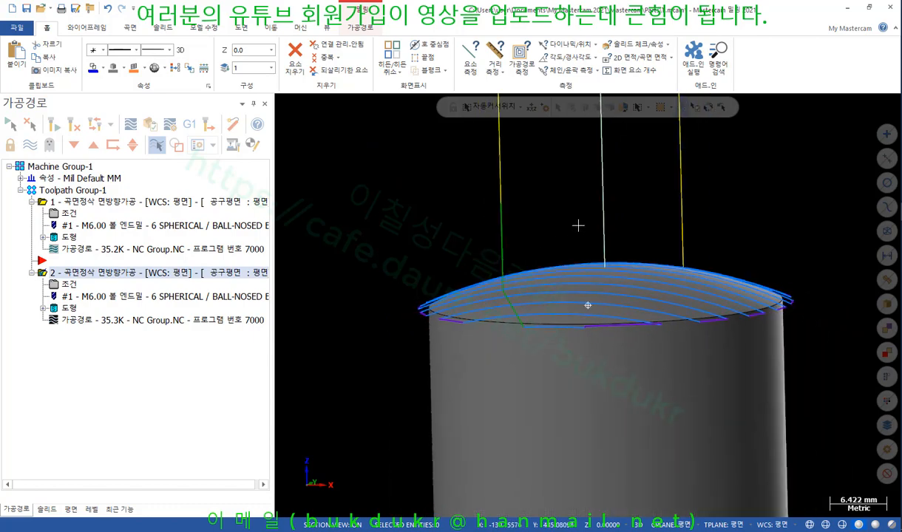
middle_drag(578, 225, 549, 245)
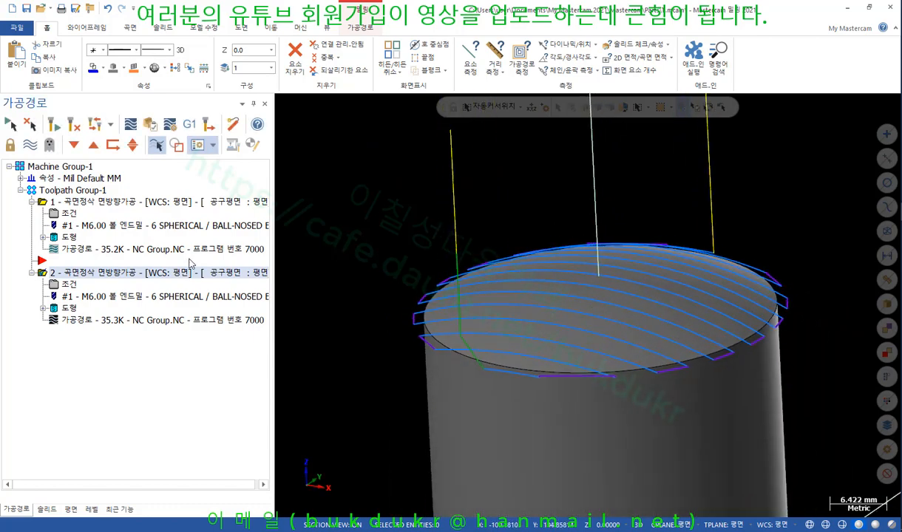
Set the entry angle to 10 in the duplicated operation's entry/retract settings and regenerate its toolpath
click(68, 285)
click(236, 247)
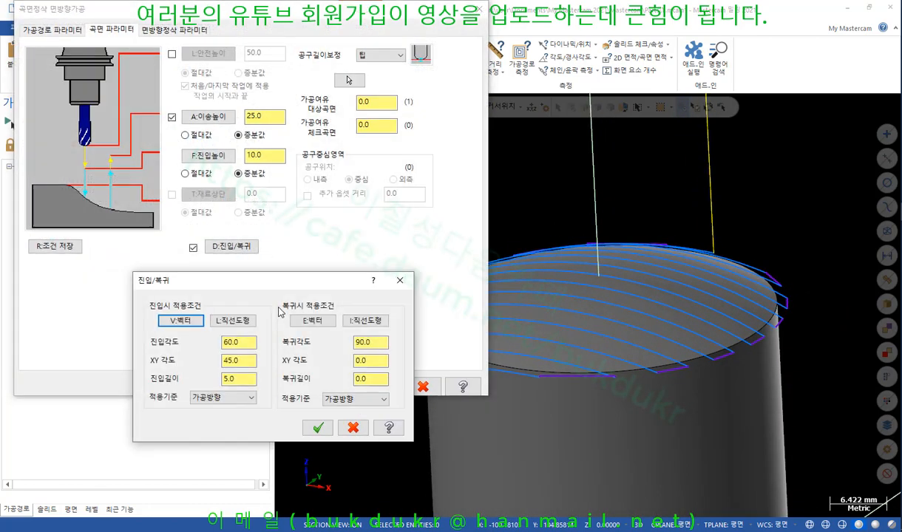
click(224, 378)
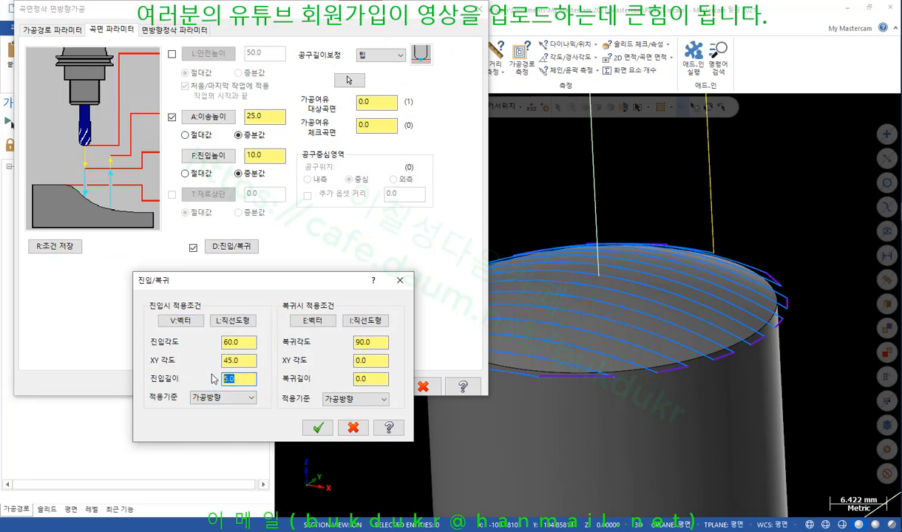
click(245, 362)
double_click(245, 361)
click(248, 343)
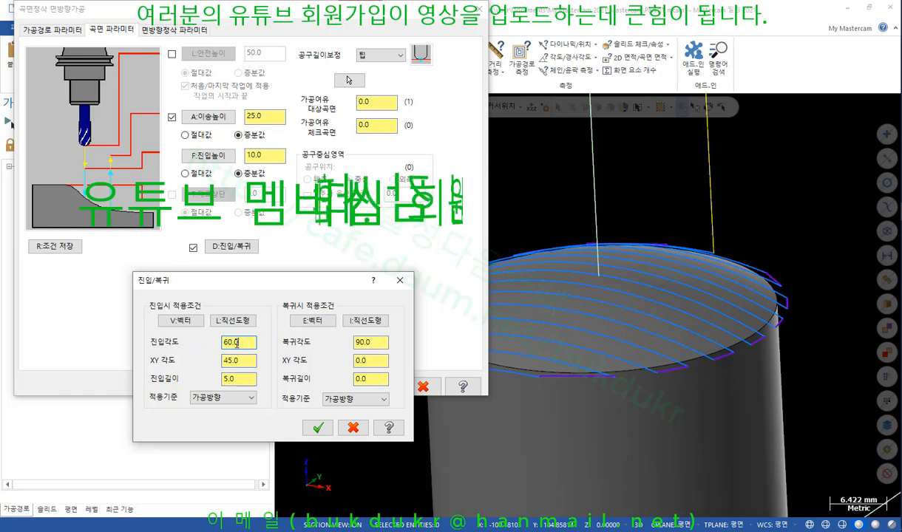
double_click(248, 342)
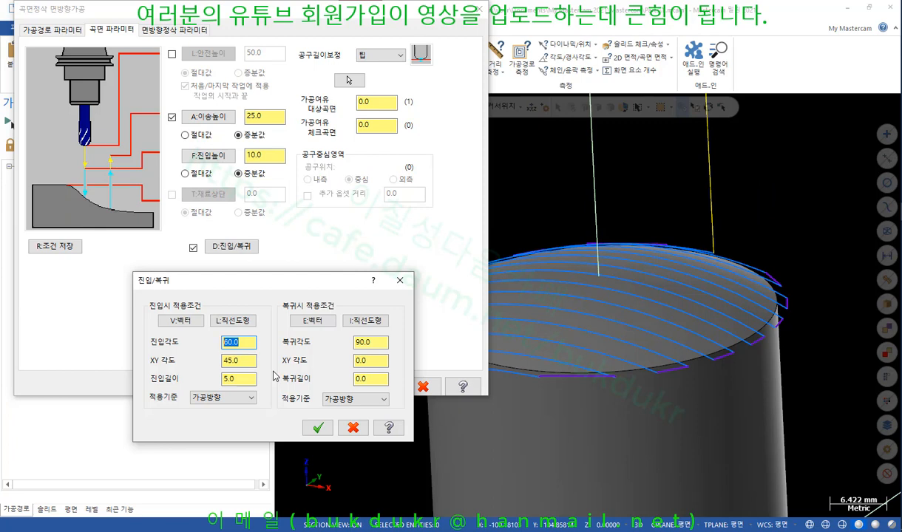
text(10)
click(237, 360)
click(318, 429)
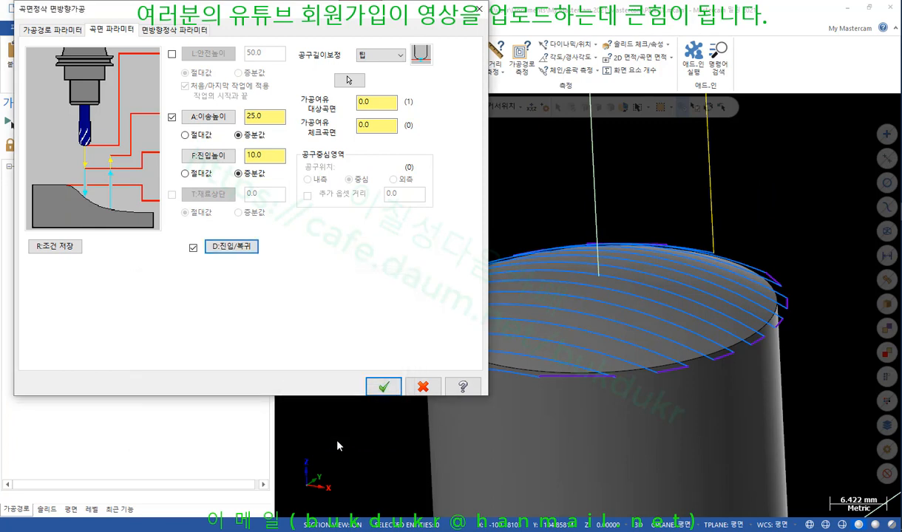
click(378, 392)
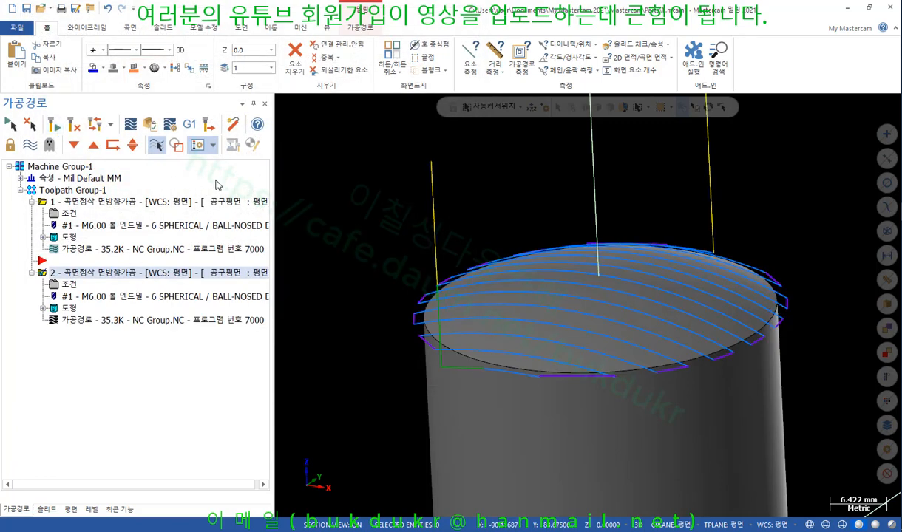
Examine the duplicated operation's entry move up close in the front view and in the top view
right_click(434, 140)
click(501, 226)
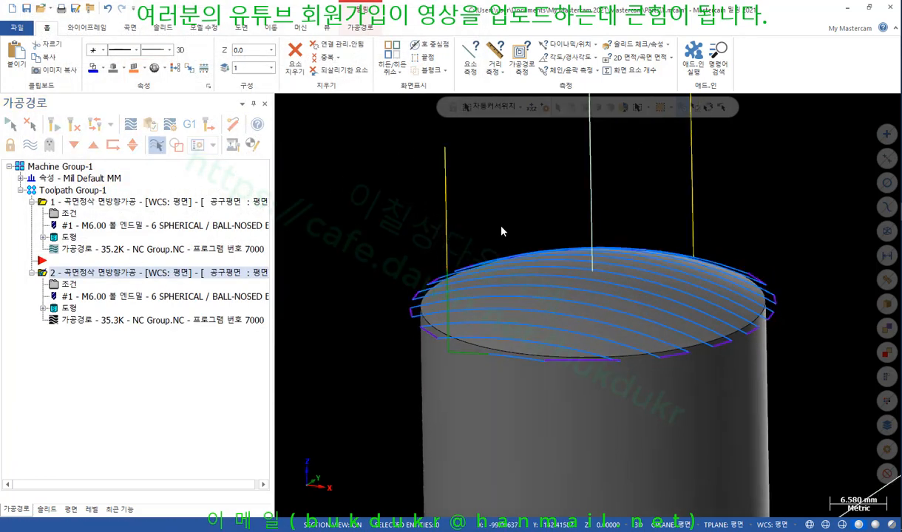
scroll(460, 304, up, 5)
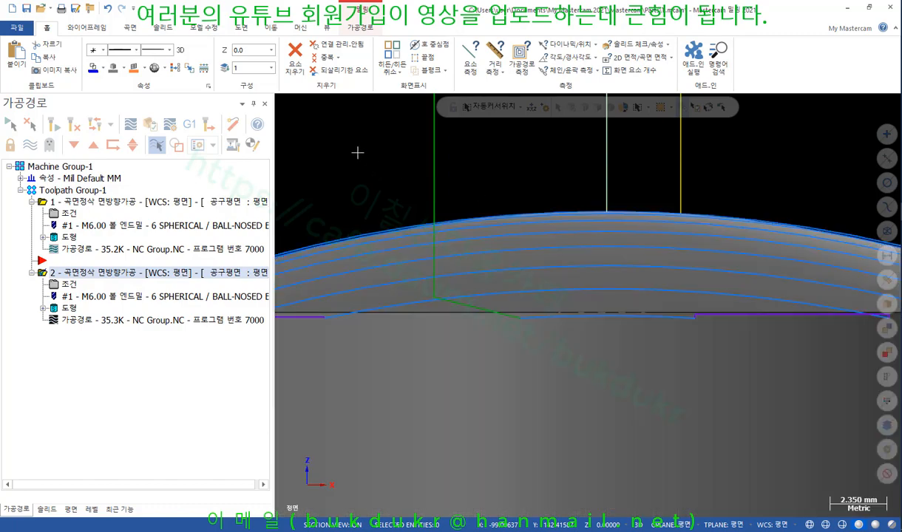
right_click(359, 152)
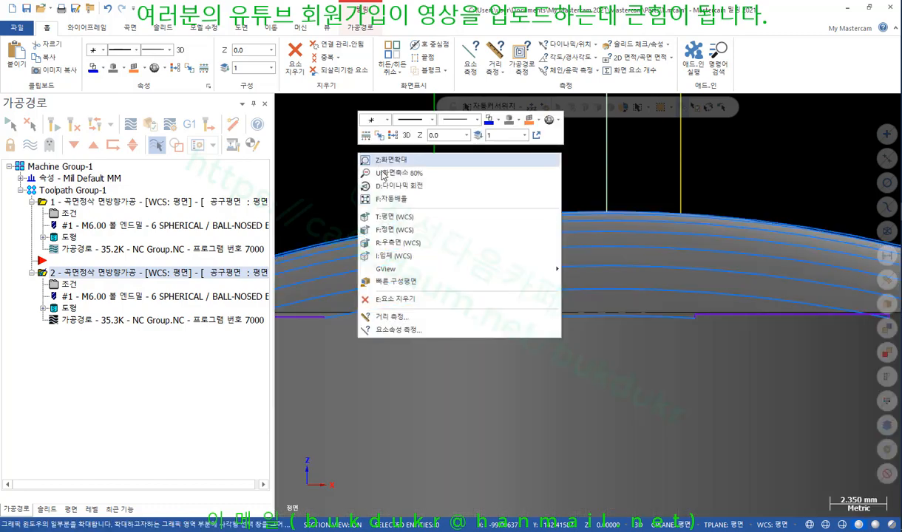
click(400, 221)
scroll(448, 315, up, 3)
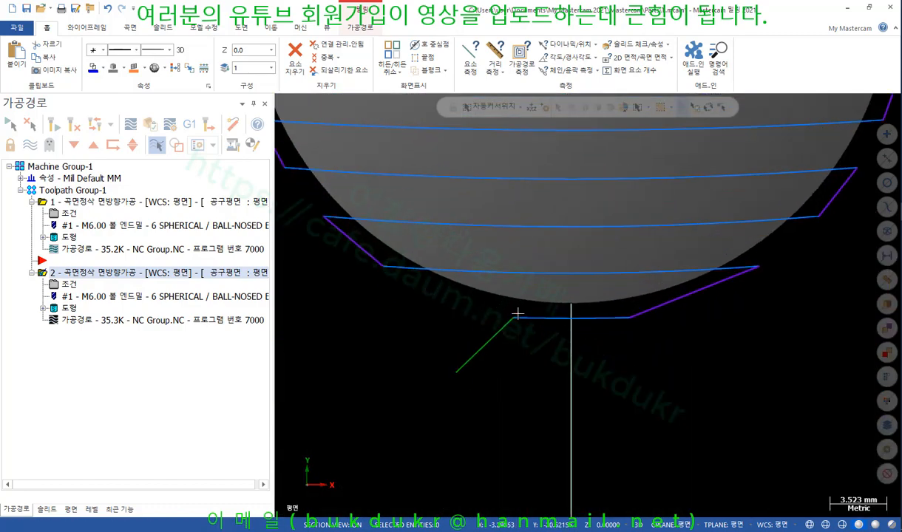
Set the entry XY angle to 10 in the duplicated operation's entry/retract settings and regenerate its toolpath
click(70, 287)
click(218, 247)
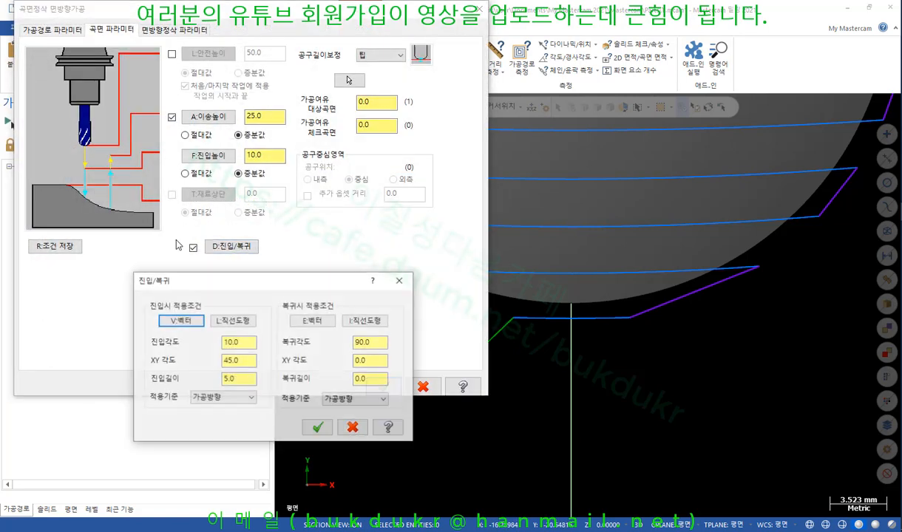
click(240, 342)
key(Tab)
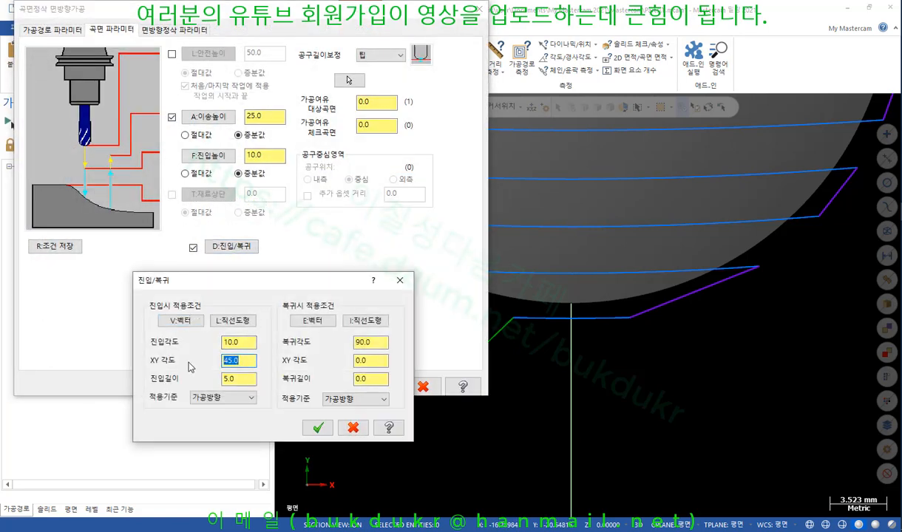
click(318, 428)
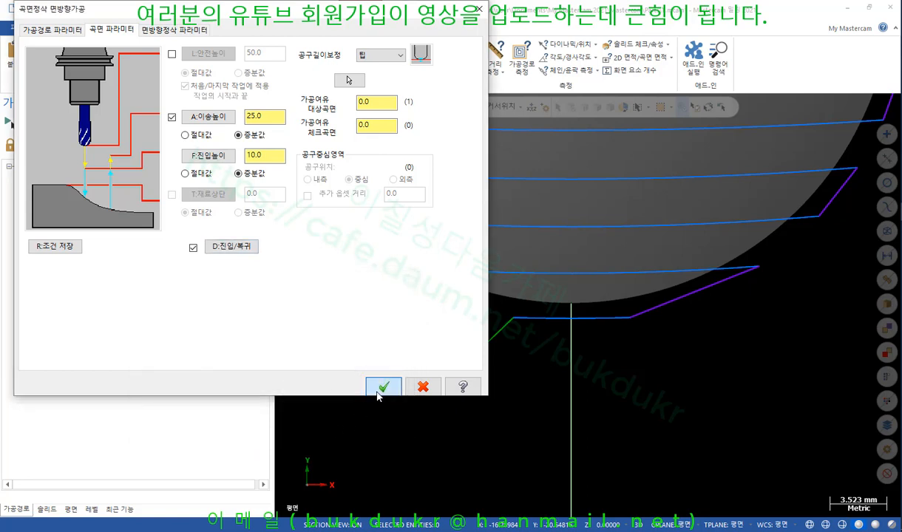
click(383, 388)
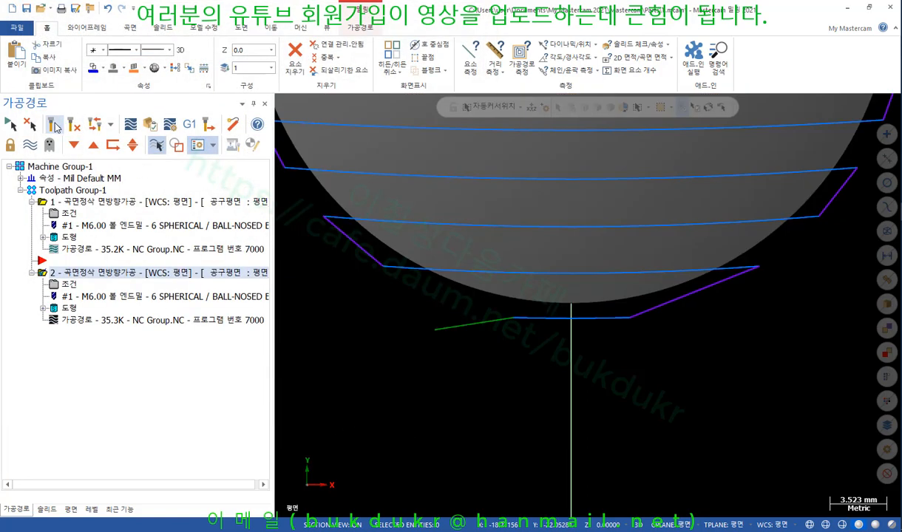
Compare both operations' entry moves, mark the ends of the duplicated operation's short entry segment in a tilted view, and clear the marks
click(88, 202)
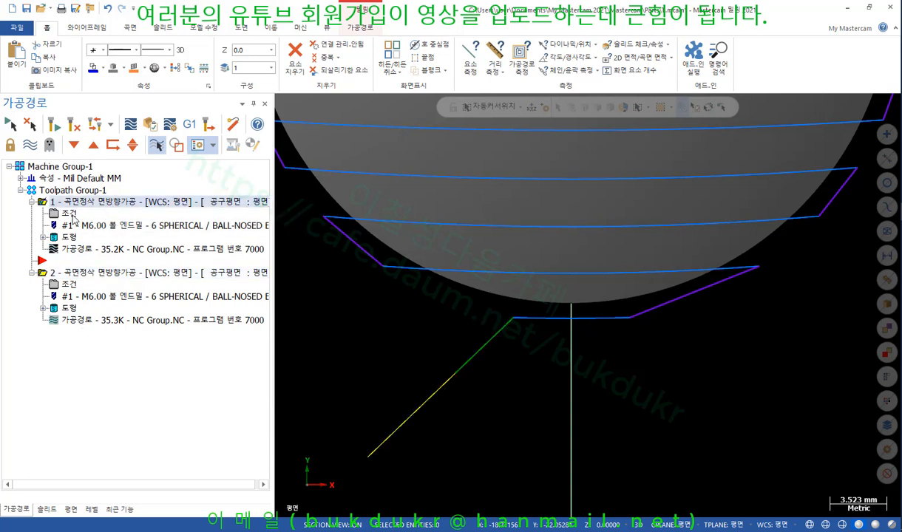
click(87, 272)
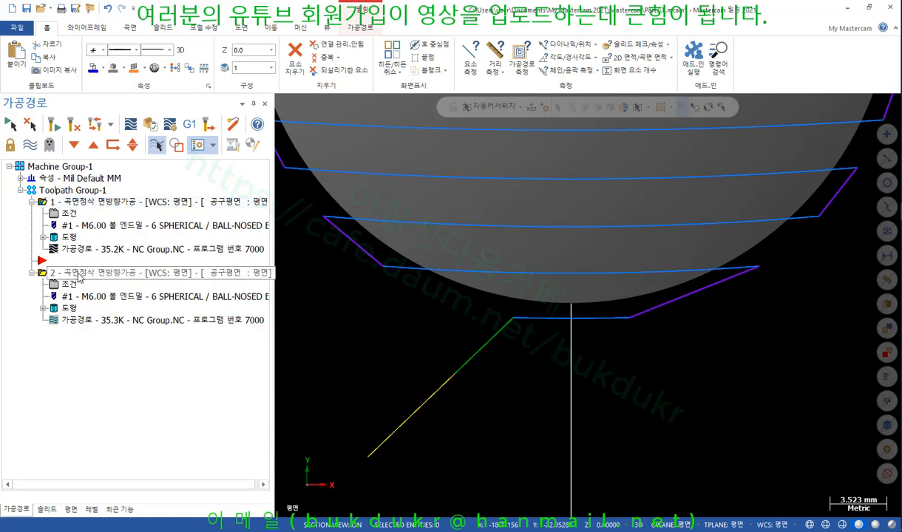
scroll(514, 381, down, 1)
middle_drag(514, 380, 516, 333)
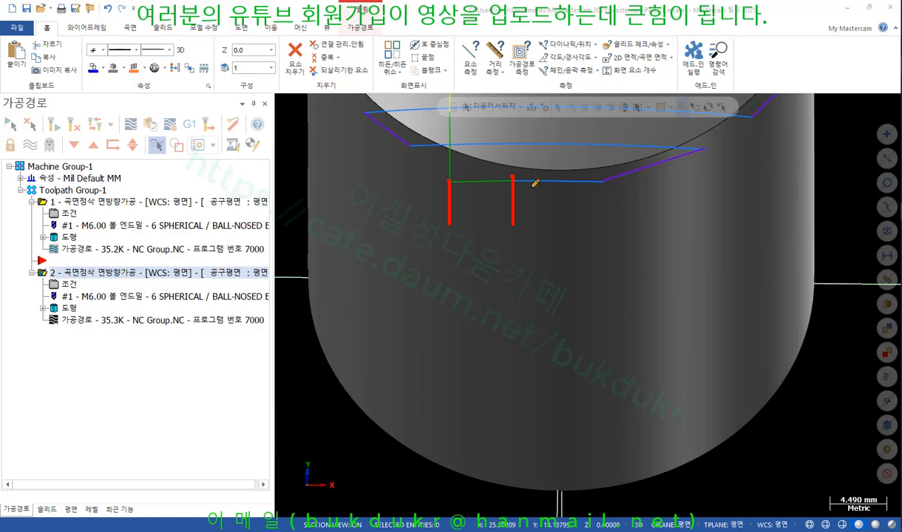
right_click(390, 256)
click(432, 387)
Set both the entry angle and the entry XY angle to 45 in the duplicated operation and regenerate its toolpath
click(64, 285)
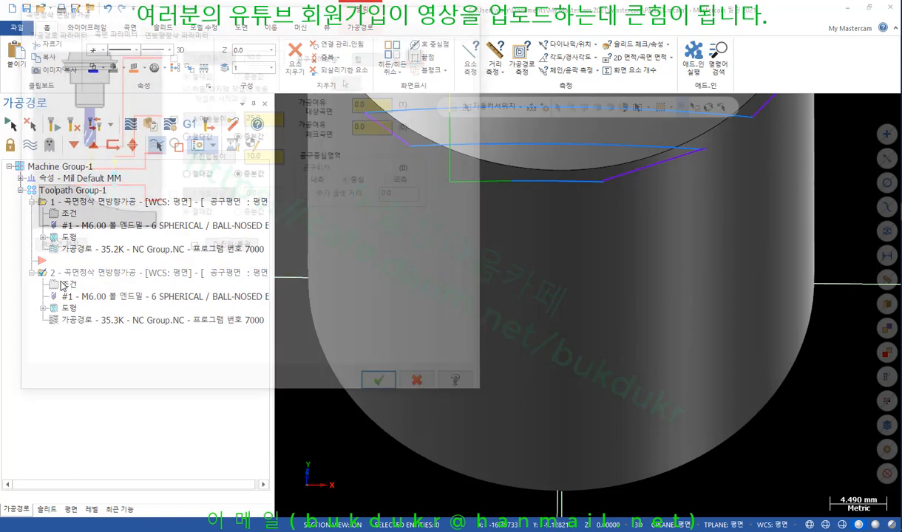
click(230, 246)
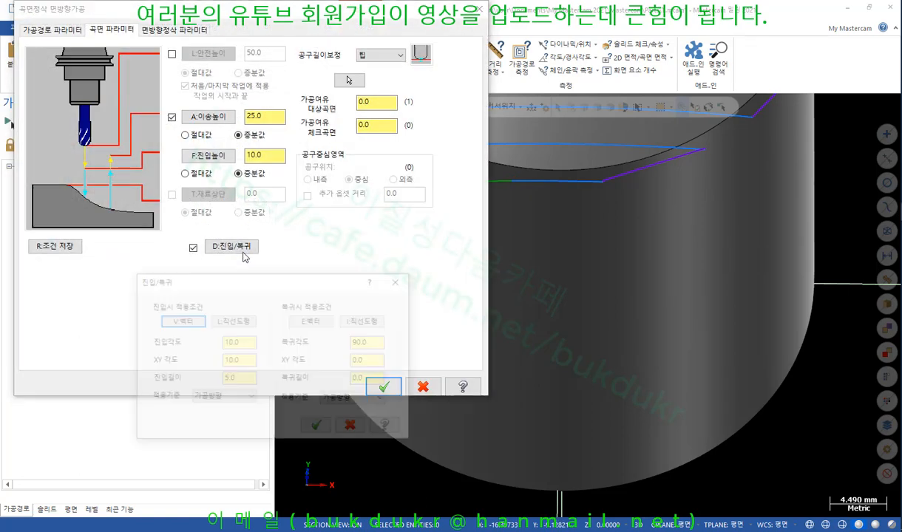
click(243, 361)
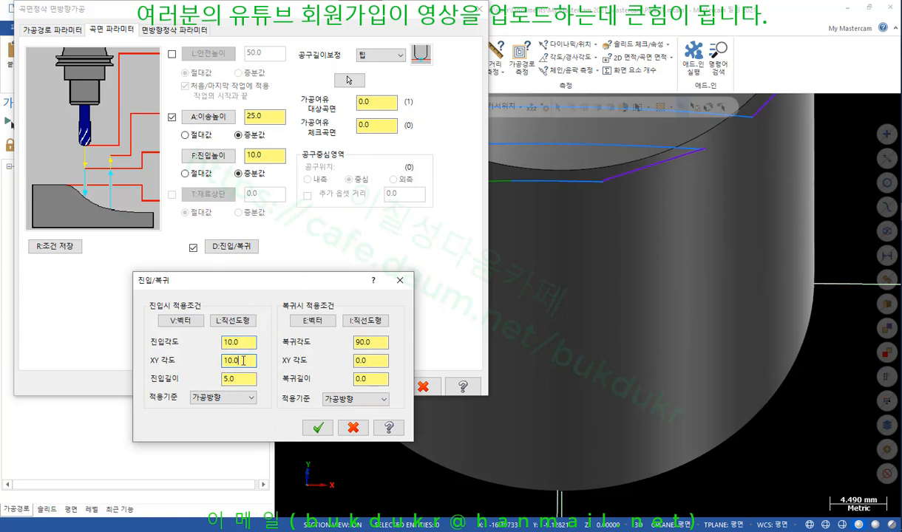
drag(244, 361, 198, 363)
text(45)
drag(246, 342, 191, 333)
text(45)
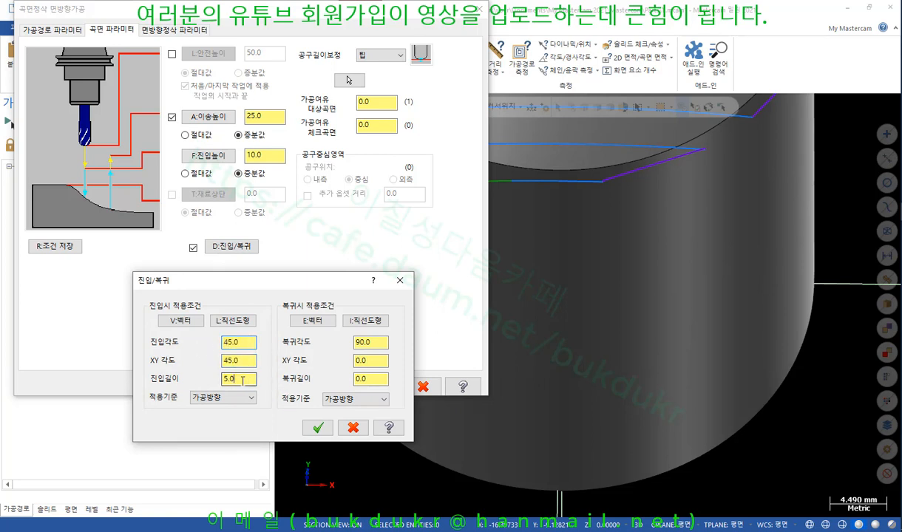
click(317, 427)
click(383, 390)
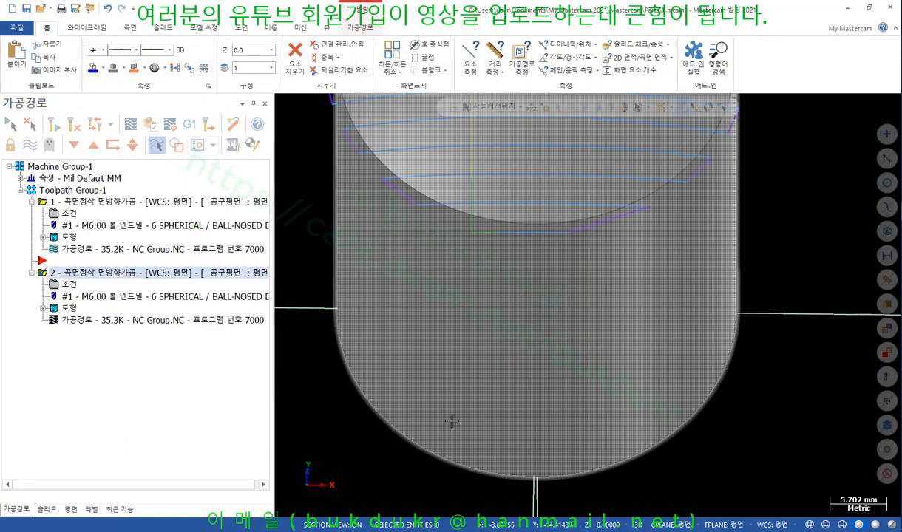
Set the entry reference direction to the tool plane X axis in the duplicated operation's entry/retract settings and regenerate its toolpath
middle_drag(451, 421, 494, 278)
scroll(522, 148, up, 5)
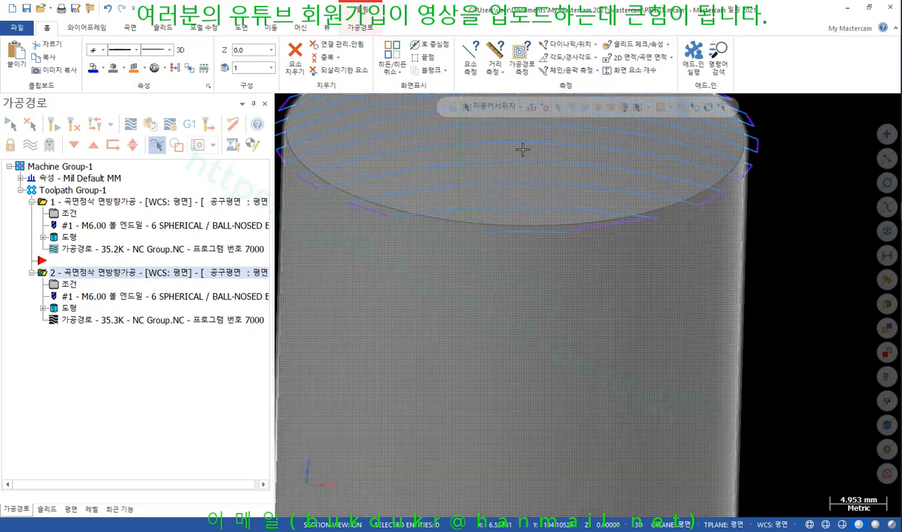
middle_drag(521, 197, 510, 214)
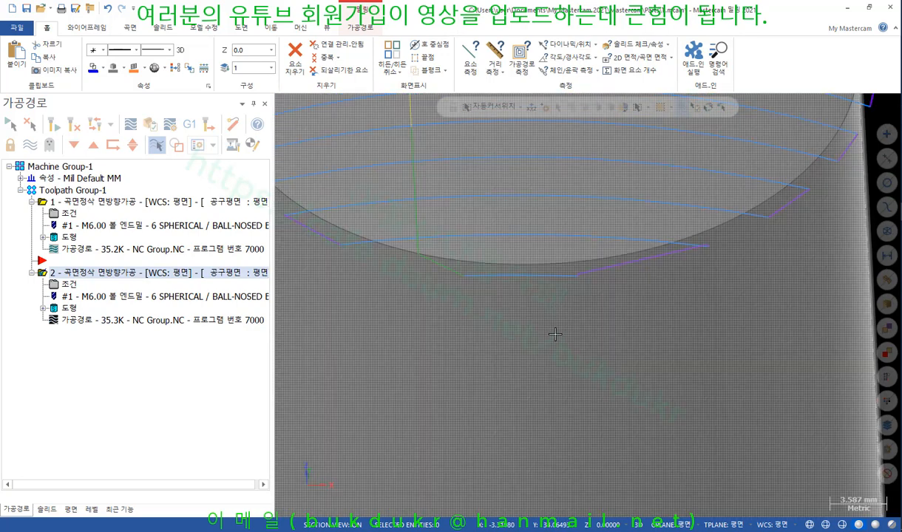
scroll(542, 284, down, 3)
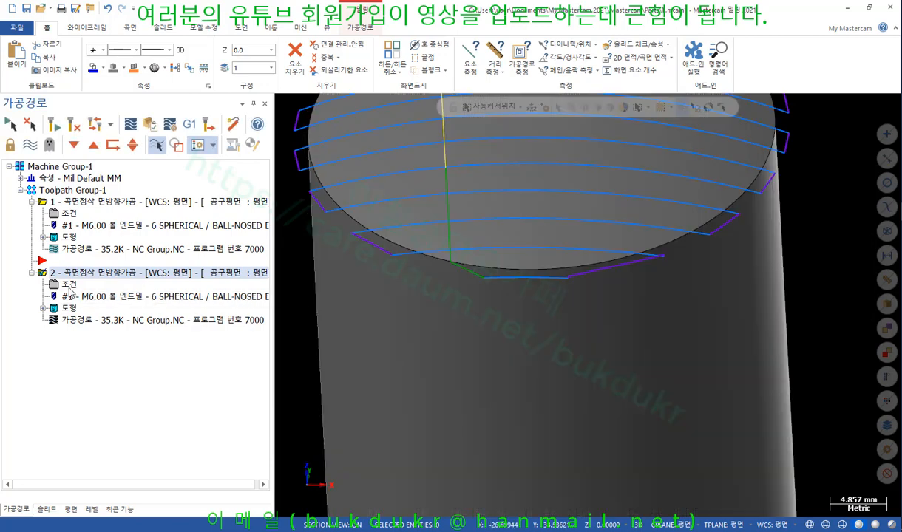
click(68, 284)
click(225, 251)
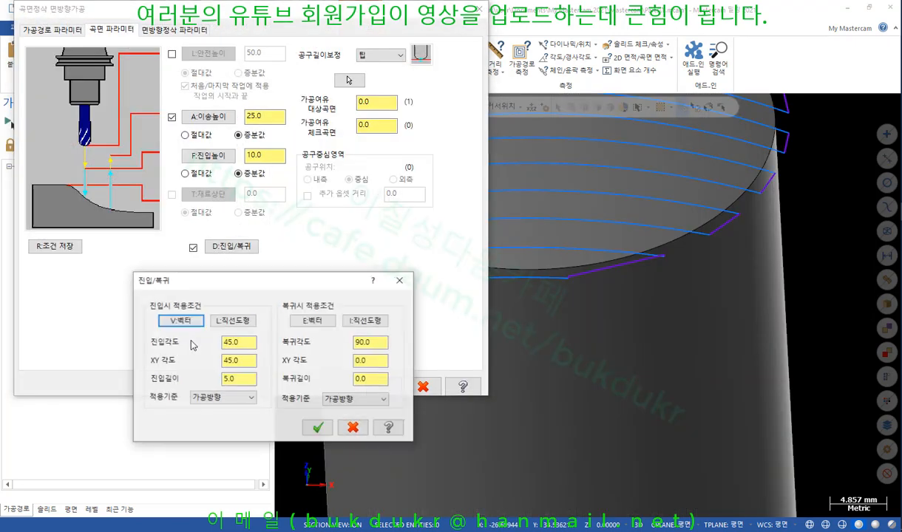
click(220, 398)
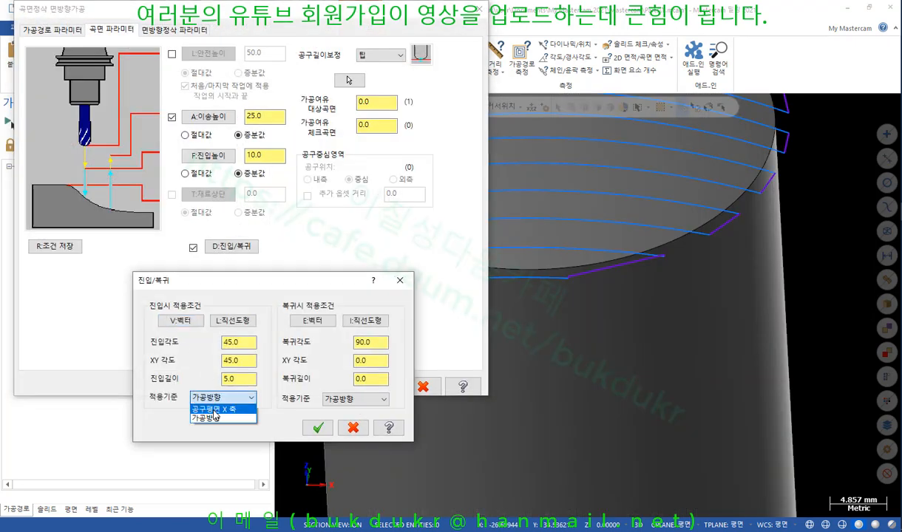
click(213, 409)
click(318, 428)
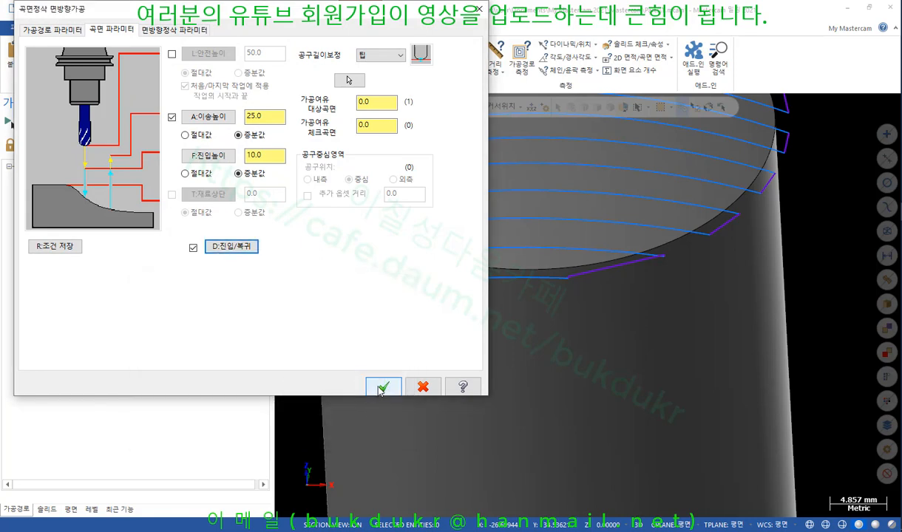
click(387, 386)
click(54, 124)
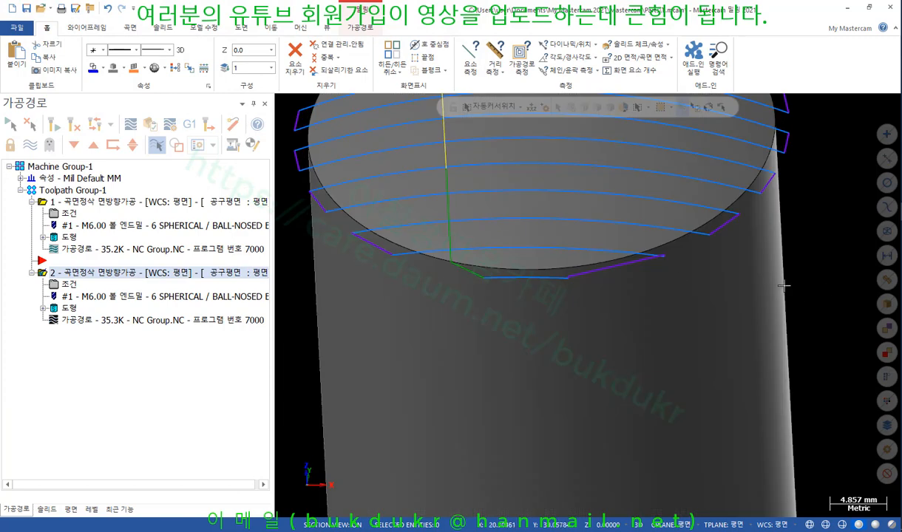
Mark the current cutting passes and the perpendicular cutting direction across the dome with red strokes, and clear the marks
scroll(525, 376, down, 4)
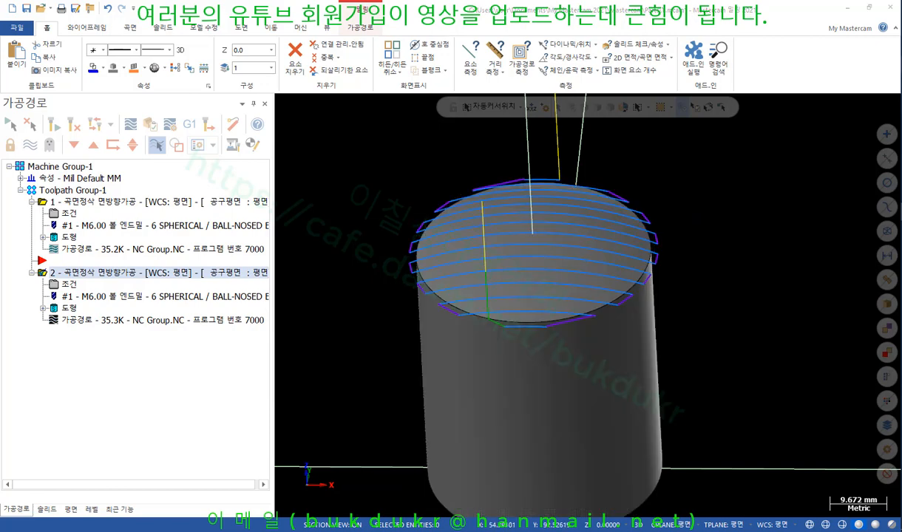
drag(468, 298, 618, 299)
drag(455, 268, 588, 269)
drag(464, 246, 612, 245)
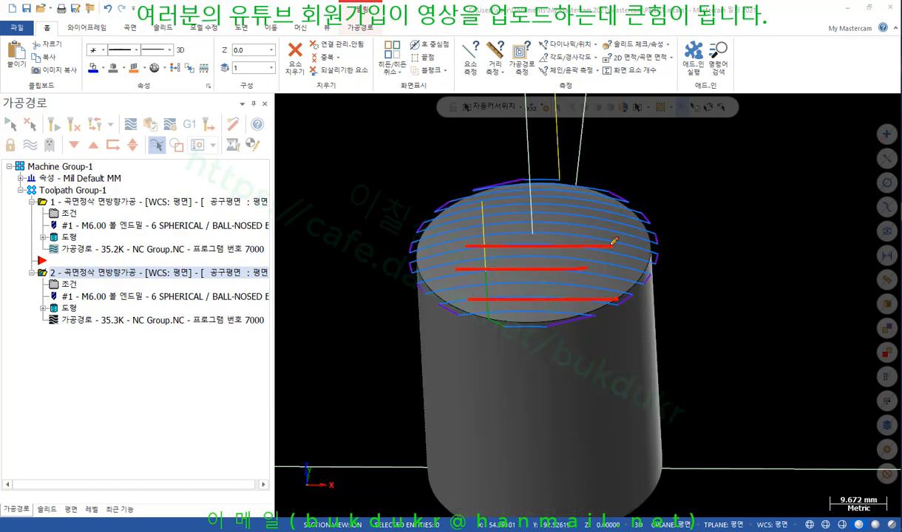
drag(462, 217, 609, 216)
drag(504, 179, 529, 383)
drag(551, 187, 555, 424)
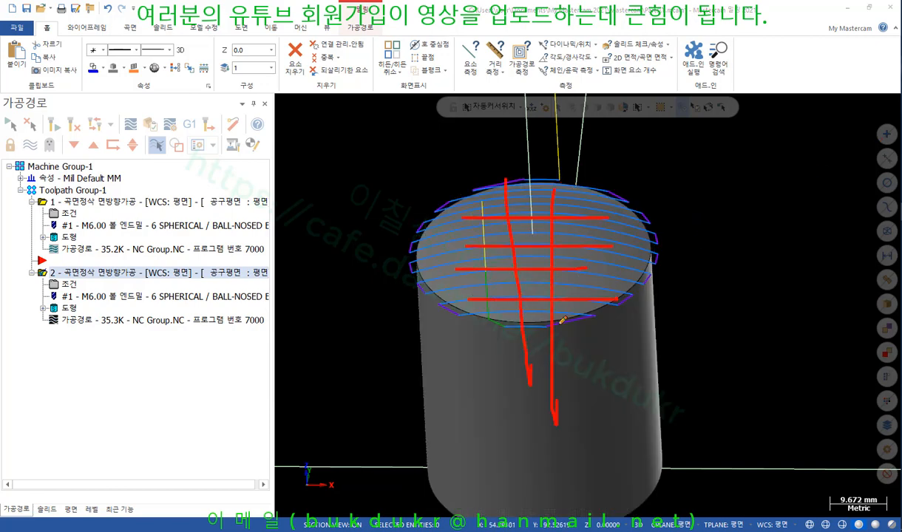
drag(575, 231, 591, 409)
drag(606, 189, 606, 350)
right_click(708, 306)
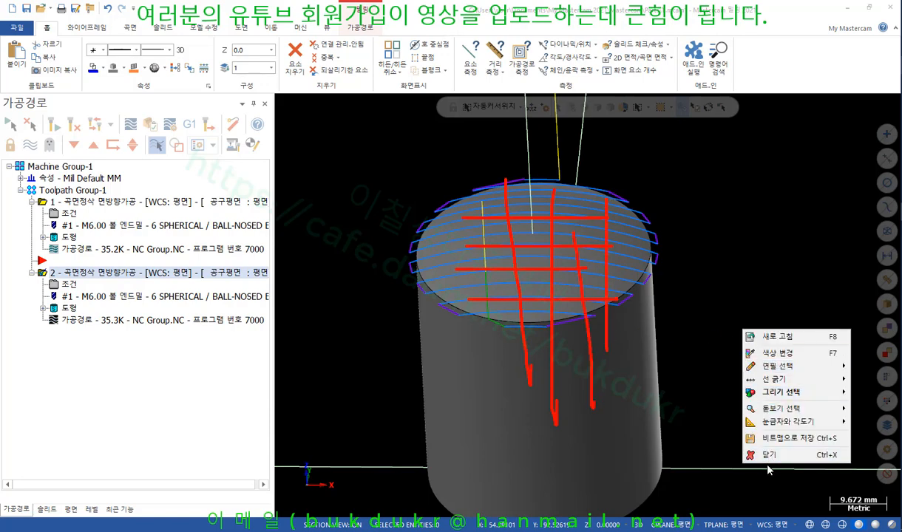
click(732, 446)
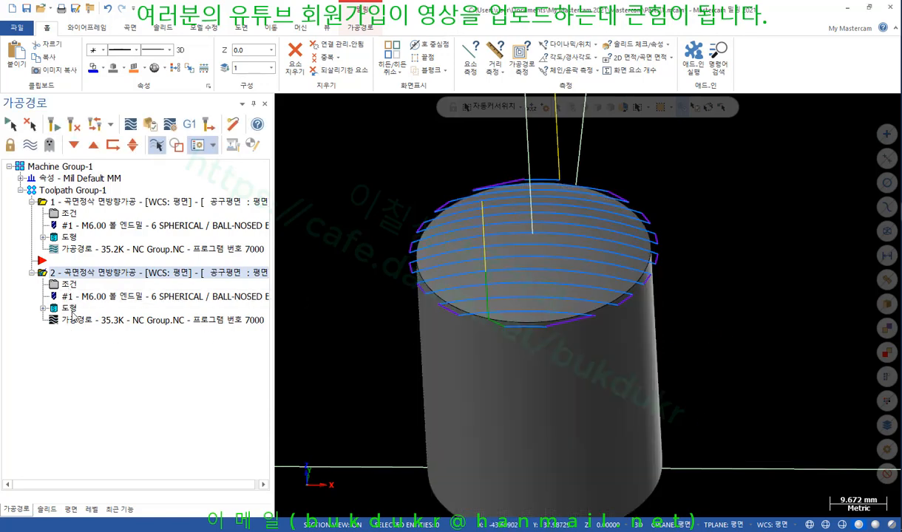
Switch the flowline cutting direction of the duplicated operation to run perpendicular to the current passes and regenerate its toolpath
click(71, 307)
click(80, 305)
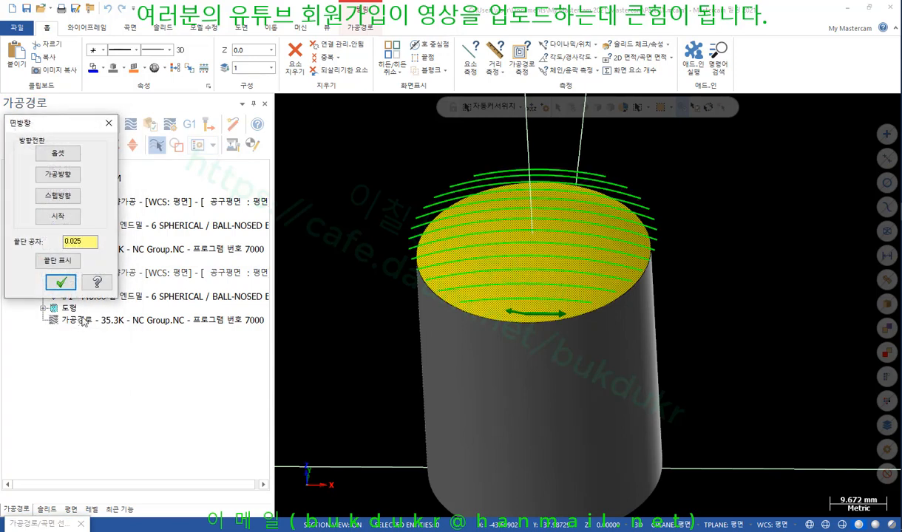
click(71, 178)
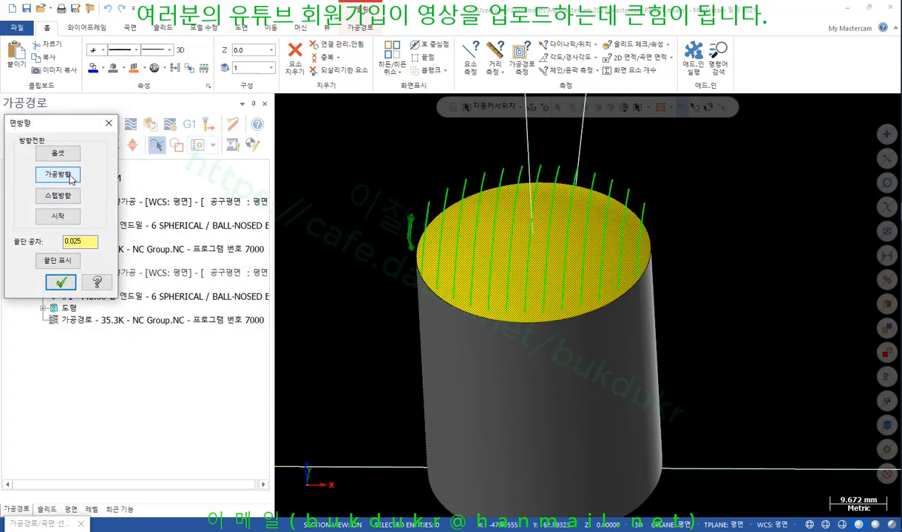
click(60, 283)
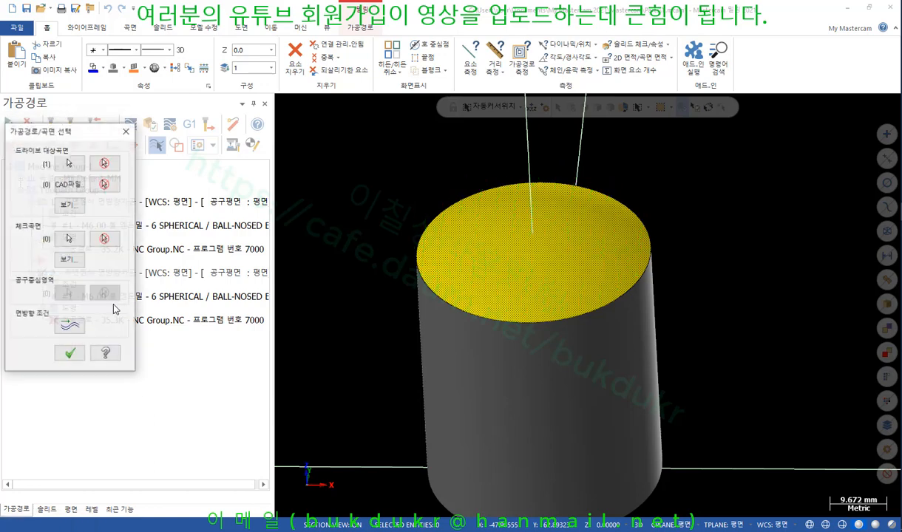
click(67, 343)
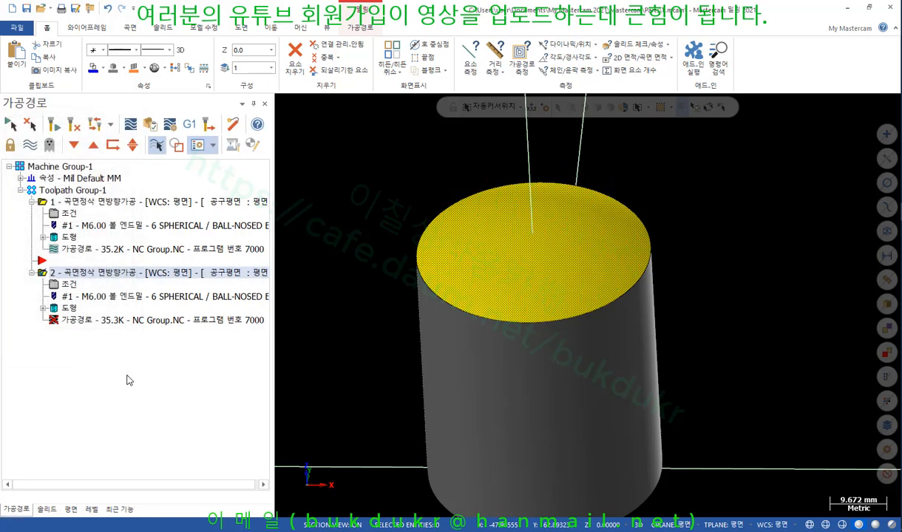
click(53, 124)
Examine the entry move from above, then set the duplicated operation's entry reference back to the cutting direction (가공방향) and regenerate its toolpath
mouse_move(381, 302)
middle_down()
mouse_move(399, 257)
mouse_move(292, 379)
mouse_move(338, 306)
mouse_move(356, 367)
middle_up()
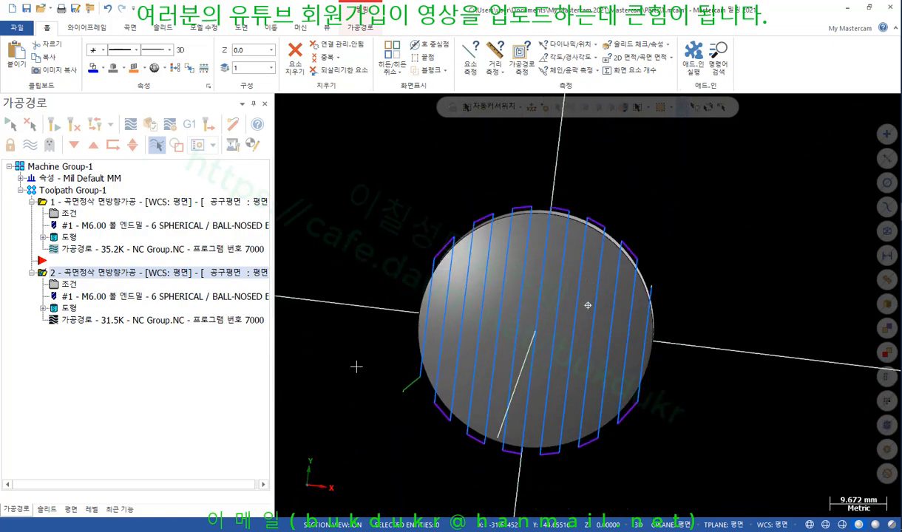
scroll(413, 411, up, 2)
mouse_move(412, 384)
middle_down()
mouse_move(409, 369)
mouse_move(414, 375)
middle_up()
click(68, 284)
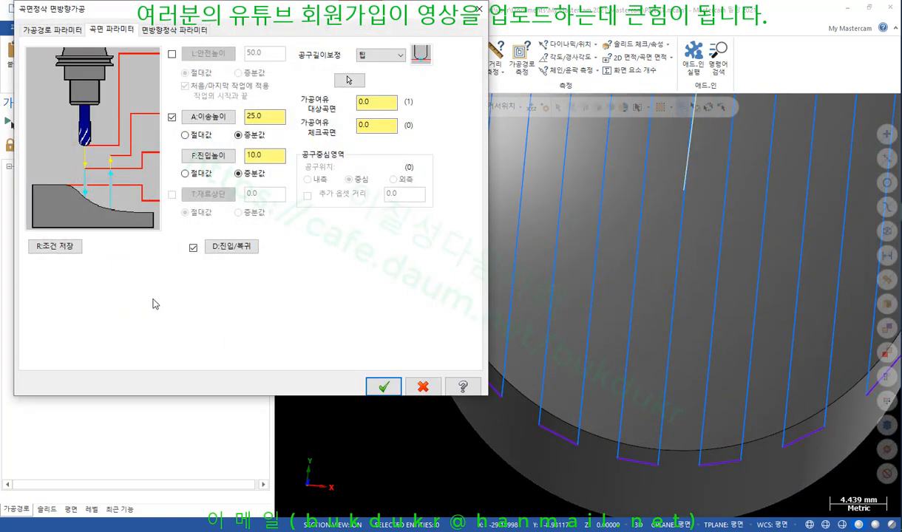
click(229, 248)
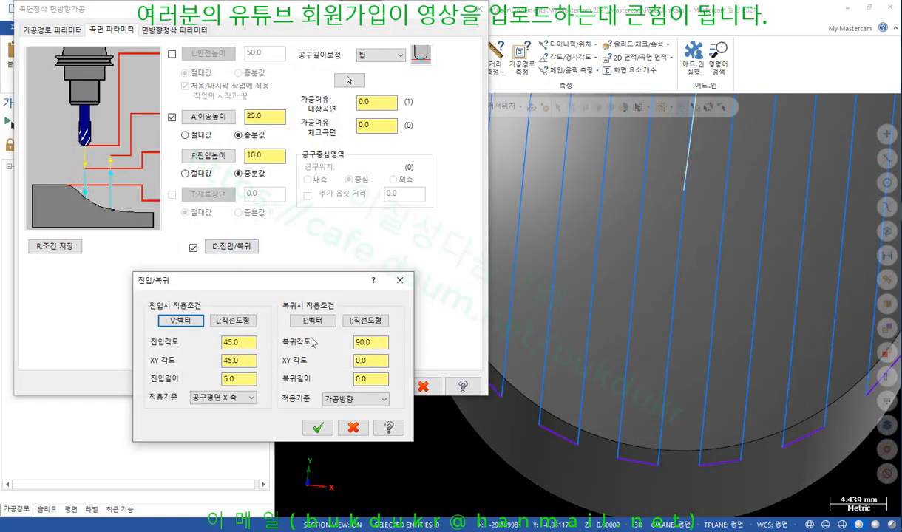
click(213, 399)
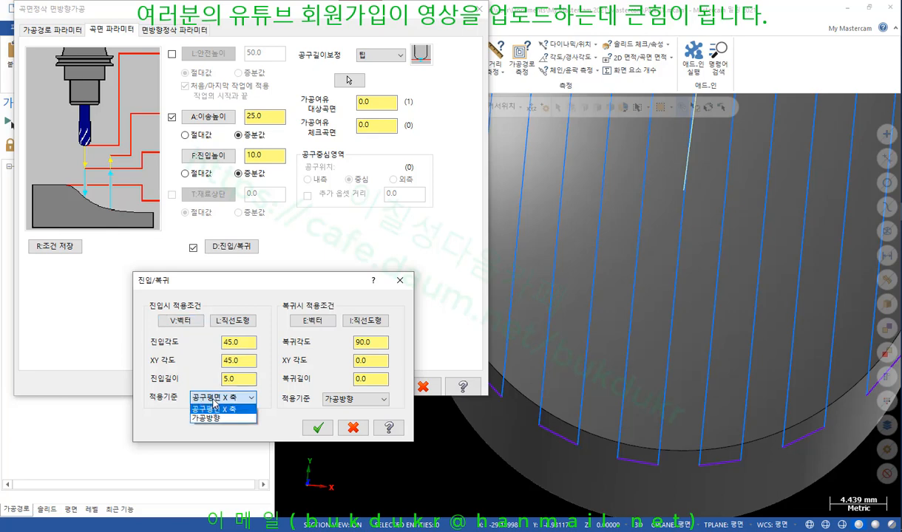
click(210, 411)
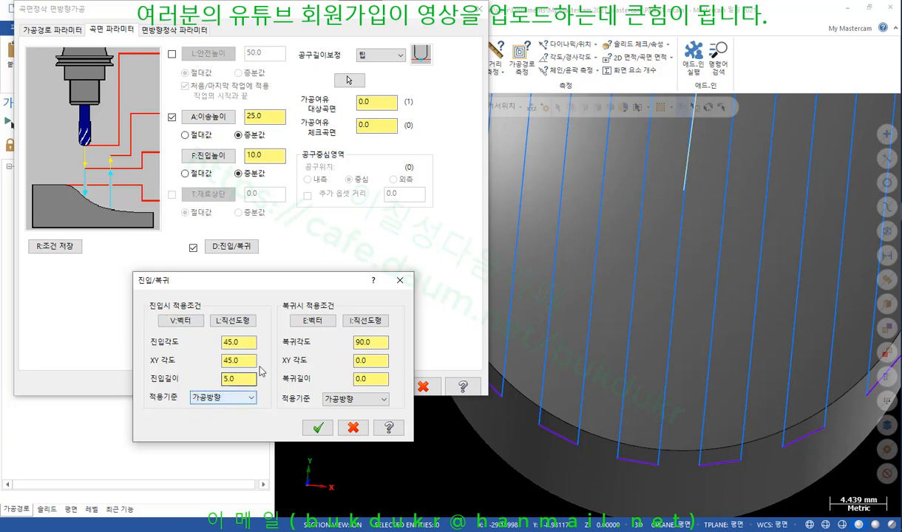
click(318, 428)
click(383, 388)
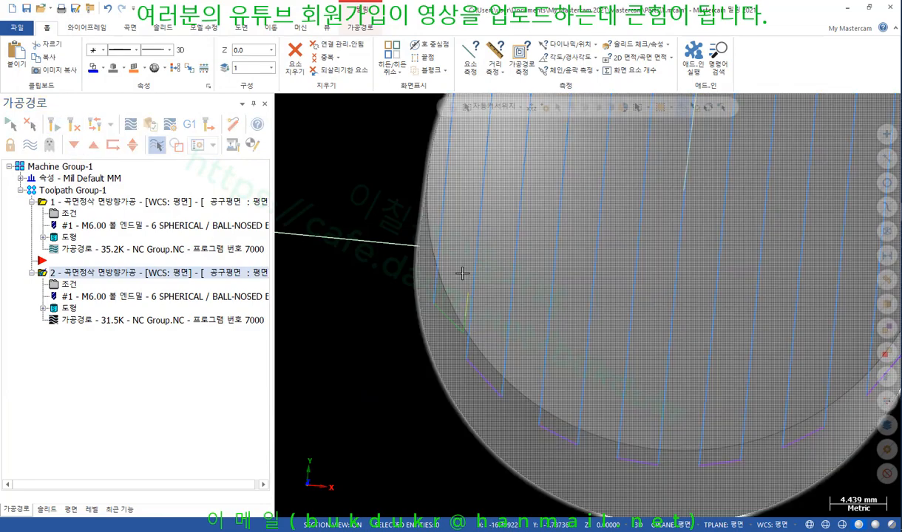
Mark the first pass's cutting direction and the entry move's 45-degree angle with the passes running horizontally, and clear the marks
scroll(470, 278, down, 2)
mouse_move(470, 278)
middle_down()
mouse_move(469, 320)
mouse_move(457, 229)
mouse_move(348, 285)
mouse_move(425, 306)
mouse_move(421, 315)
mouse_move(808, 193)
middle_up()
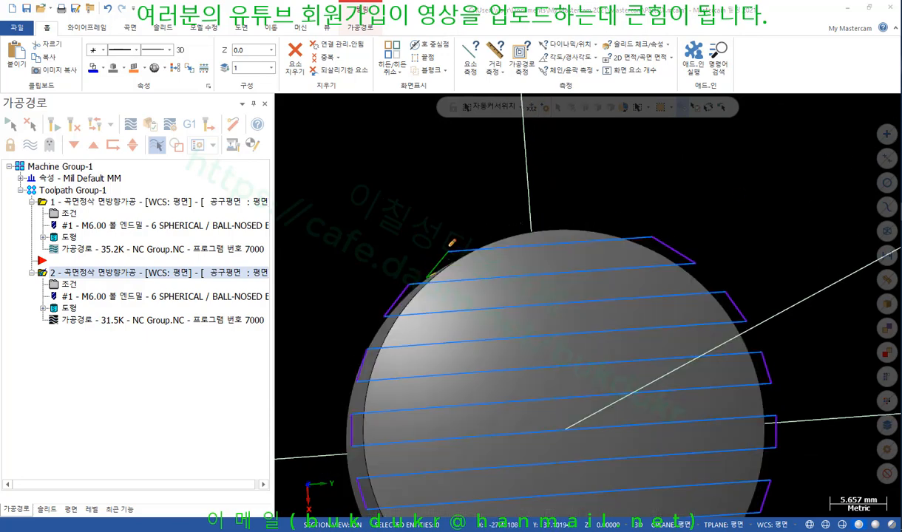
drag(458, 250, 611, 240)
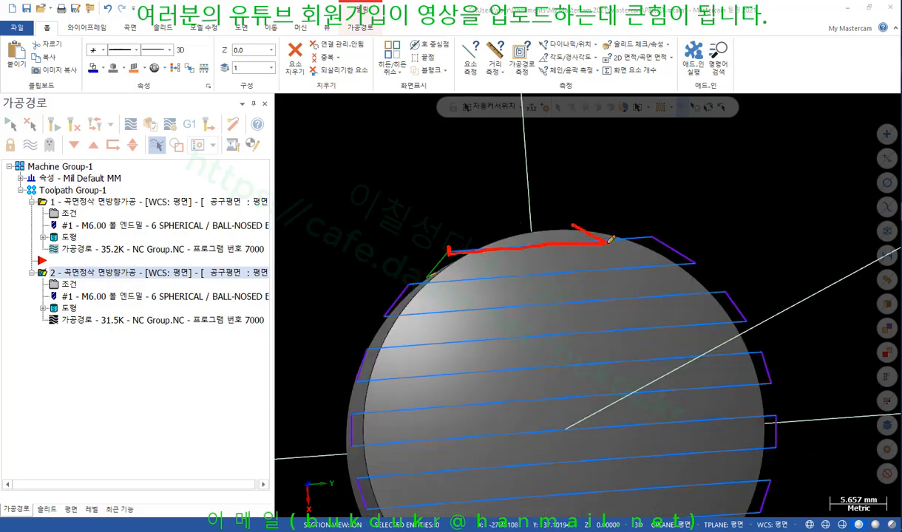
drag(414, 288, 442, 253)
drag(414, 286, 485, 285)
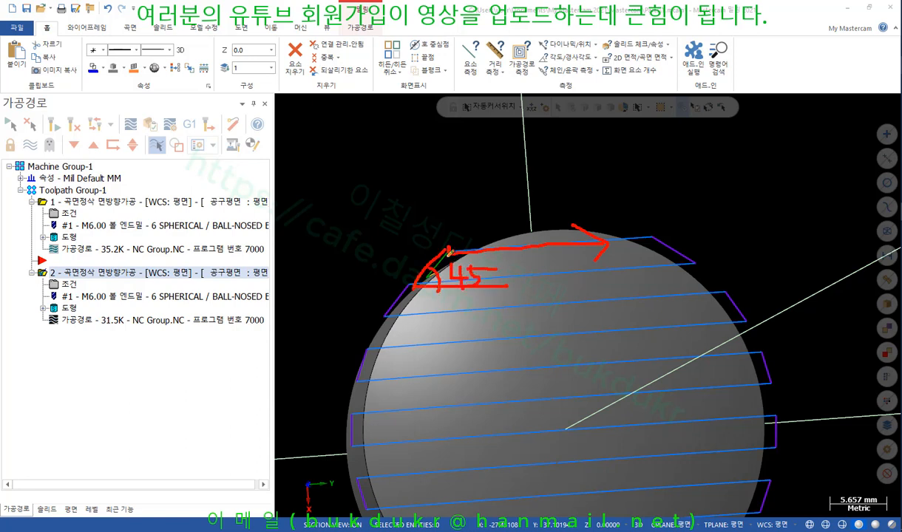
right_click(533, 183)
click(551, 309)
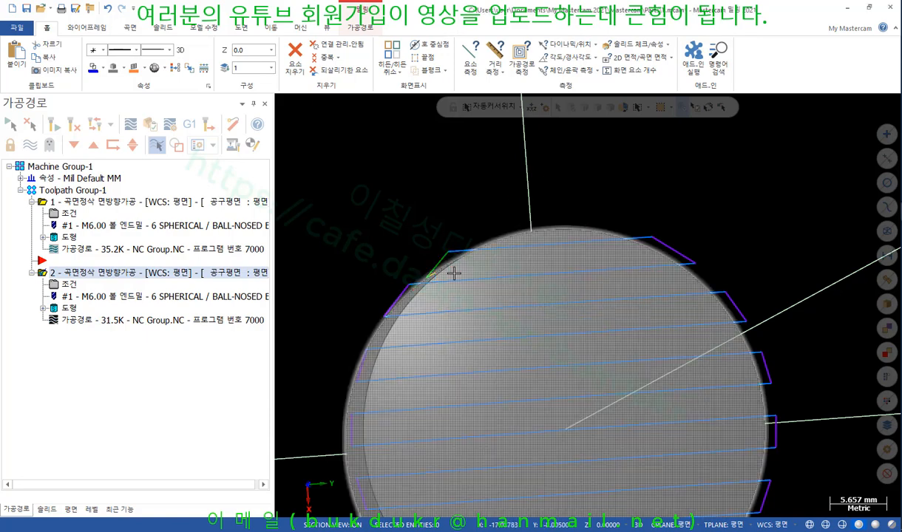
scroll(474, 262, up, 2)
mouse_move(518, 256)
middle_down()
mouse_move(528, 251)
mouse_move(525, 259)
middle_up()
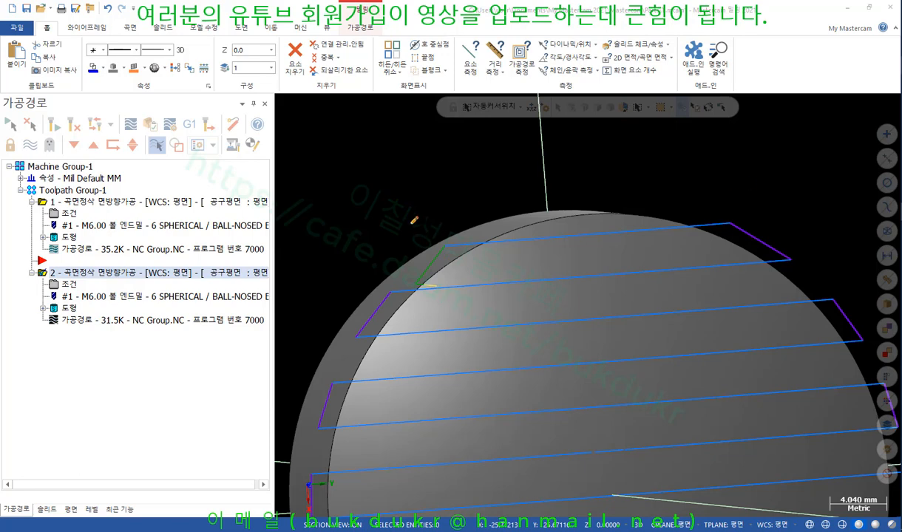
drag(406, 214, 434, 233)
right_click(601, 297)
click(635, 427)
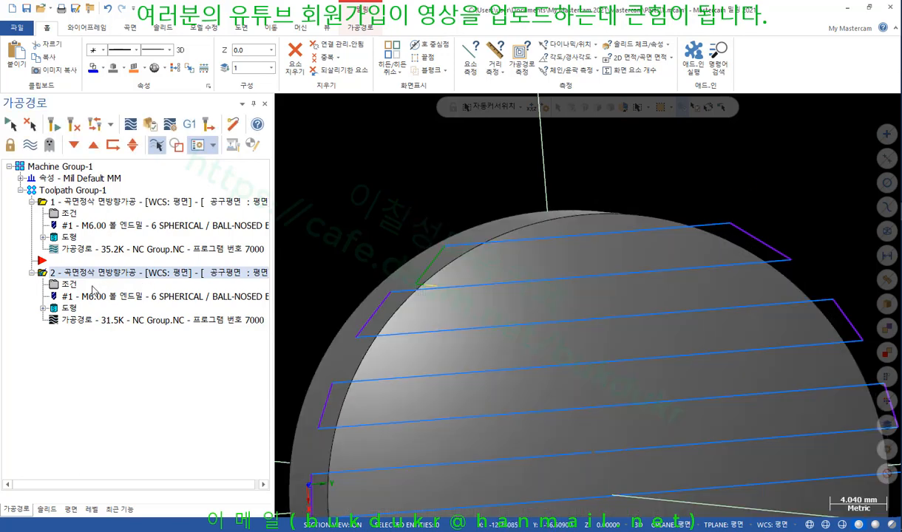
Set the entry XY angle of operation 2 to 135 and regenerate its toolpath
click(68, 284)
click(233, 247)
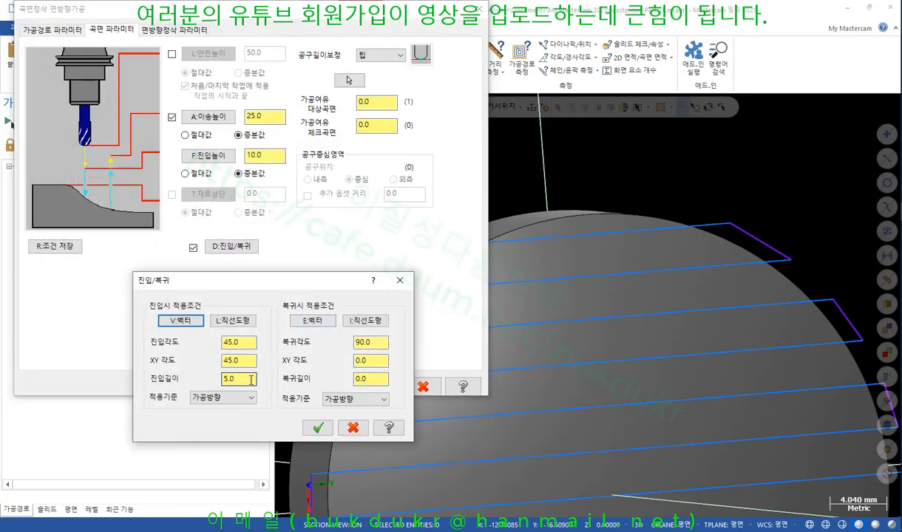
click(232, 360)
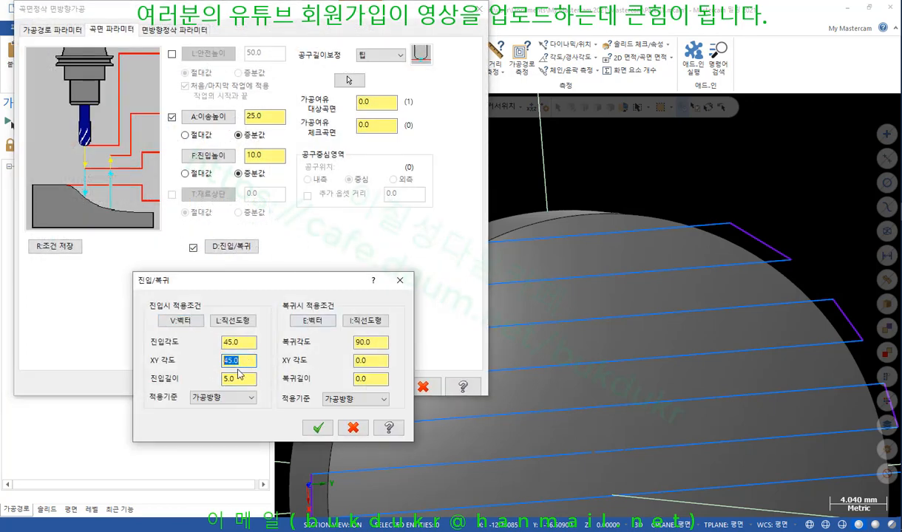
text(135)
click(317, 427)
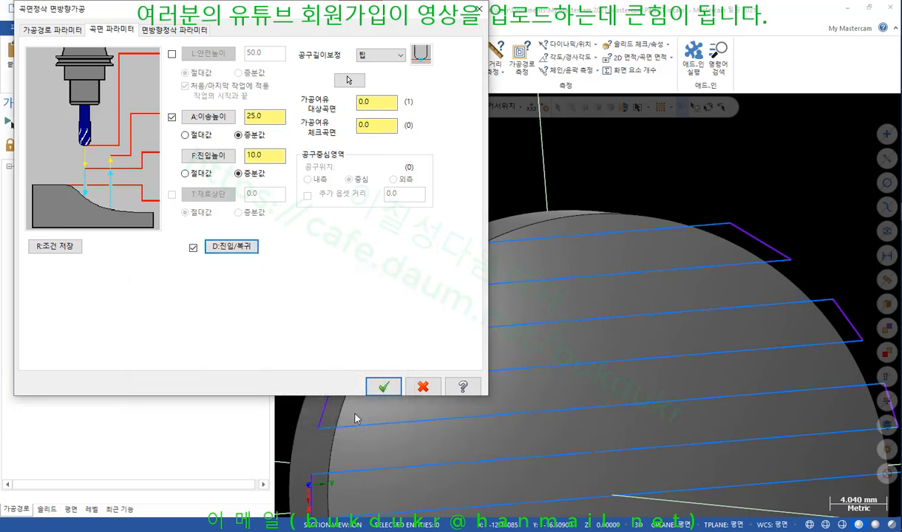
click(391, 386)
click(54, 125)
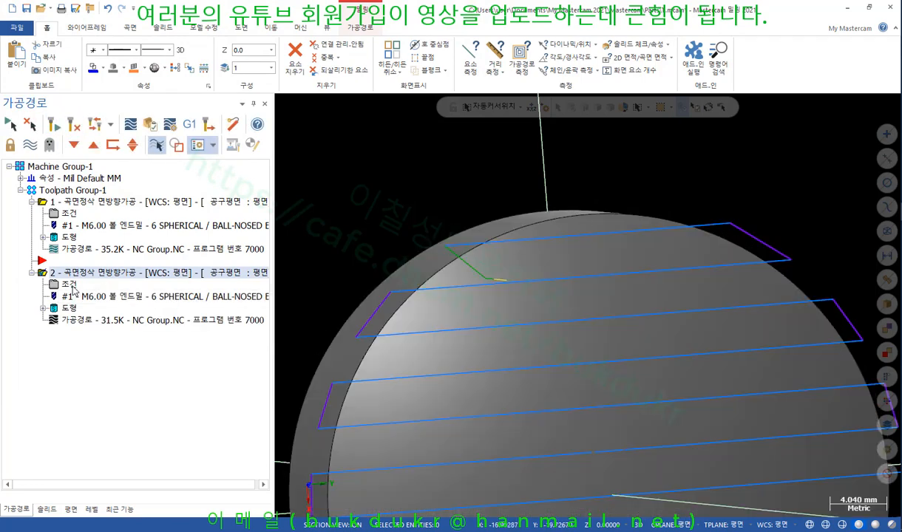
Change the entry XY angle of operation 2 to -45 and regenerate the toolpath
click(72, 287)
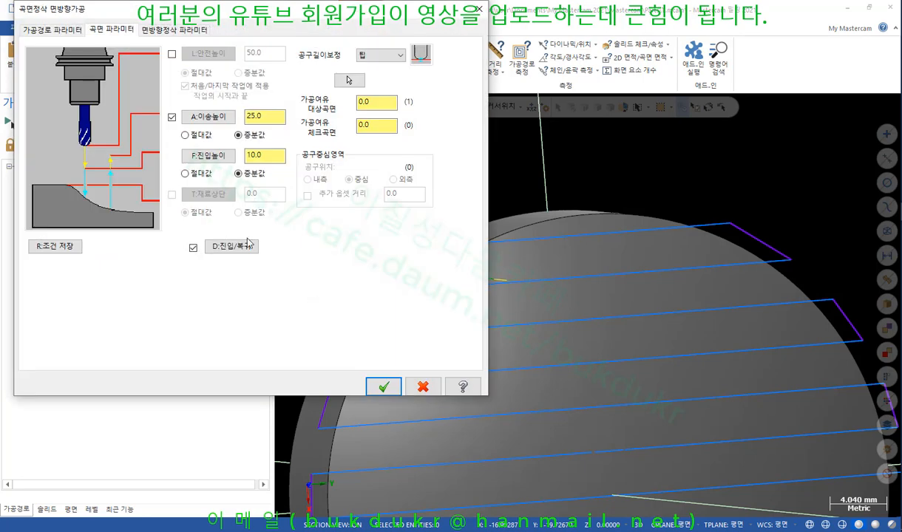
click(235, 245)
click(250, 358)
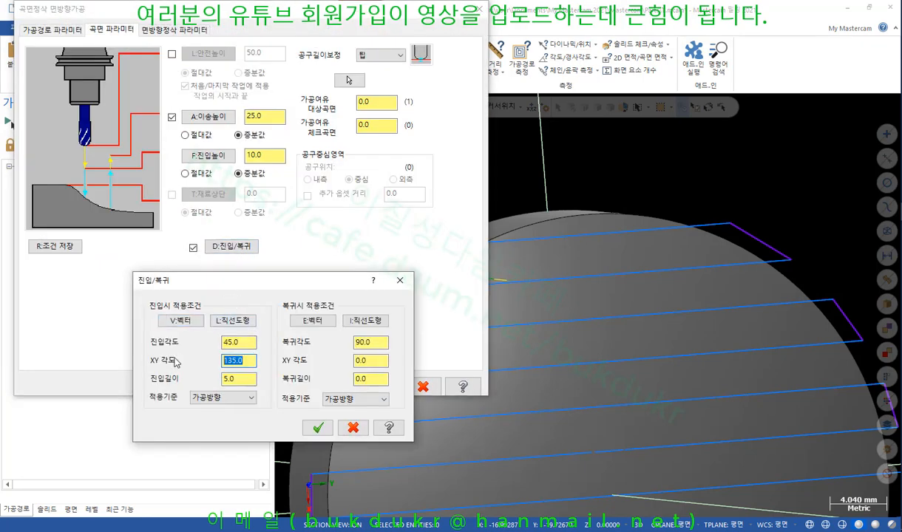
text(-45)
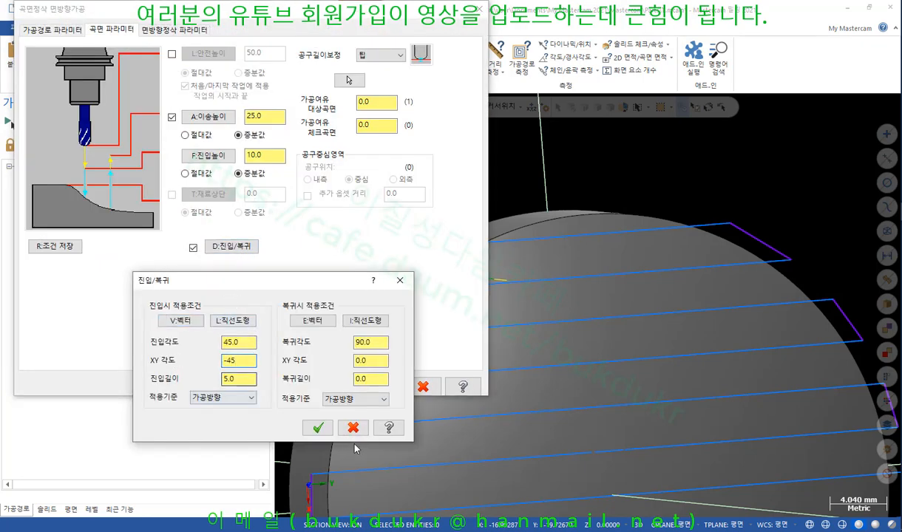
click(318, 427)
click(379, 385)
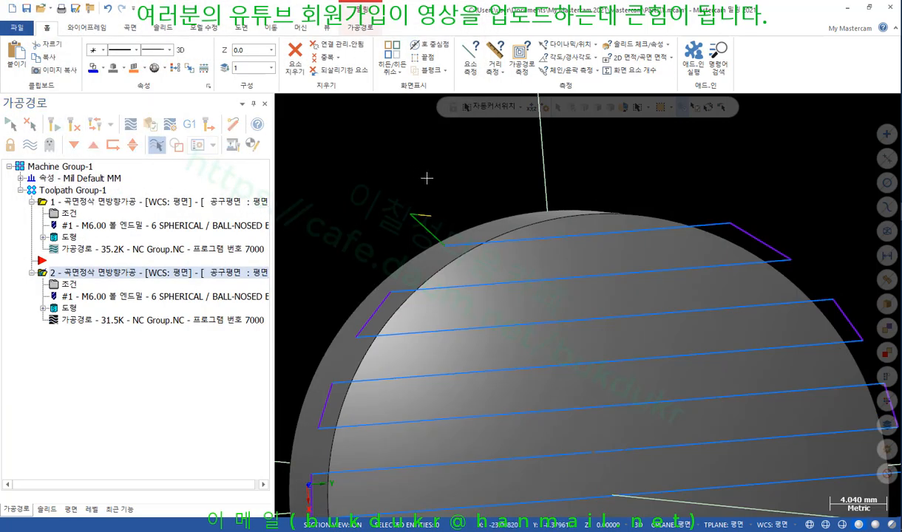
Examine where the lead-in move meets the first pass on the dome, close up and from the front and top views
scroll(451, 174, up, 3)
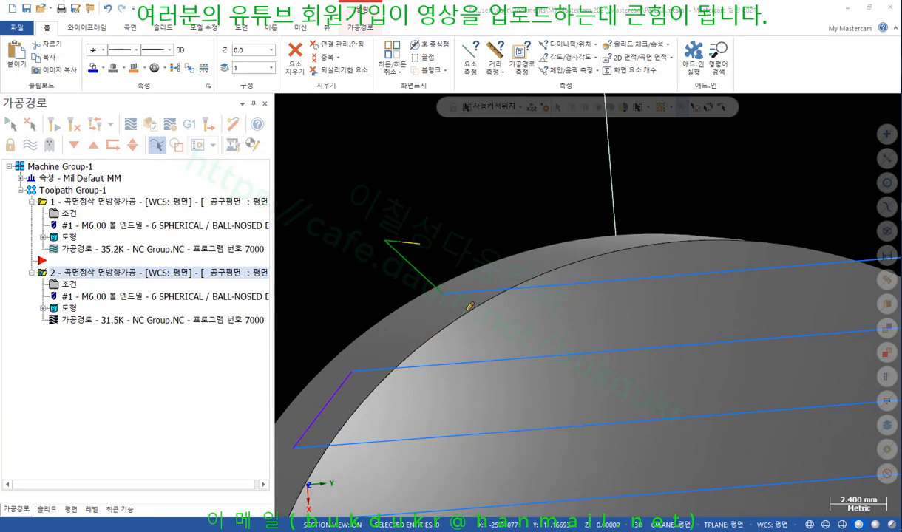
drag(446, 293, 391, 352)
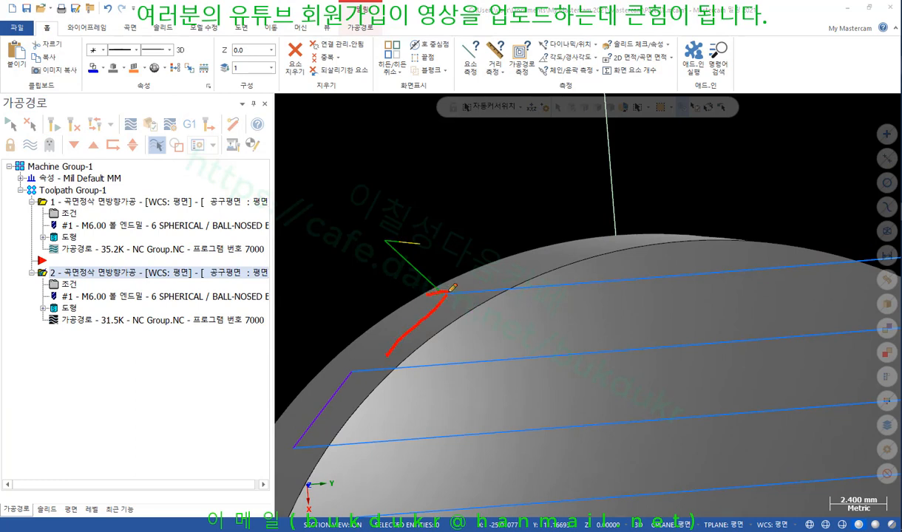
mouse_move(384, 236)
mouse_down()
mouse_move(426, 275)
mouse_move(420, 295)
mouse_up()
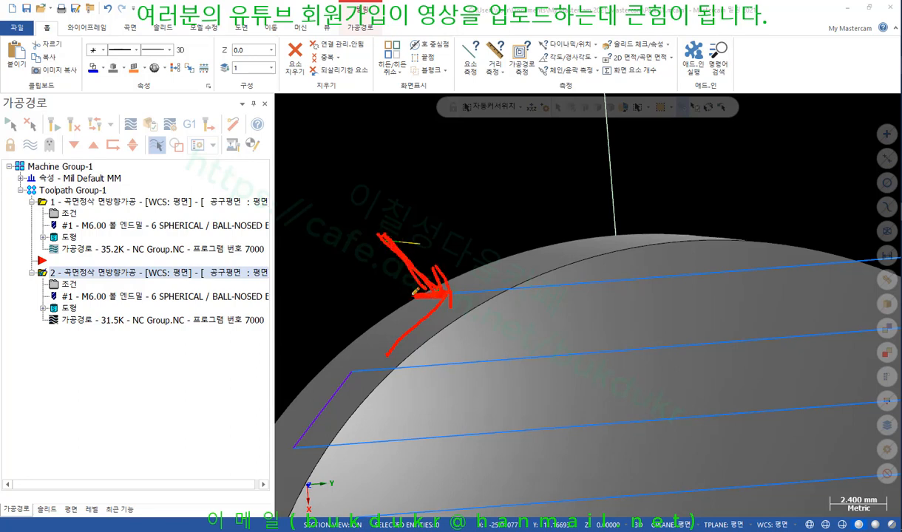
right_click(455, 188)
click(481, 313)
right_click(475, 194)
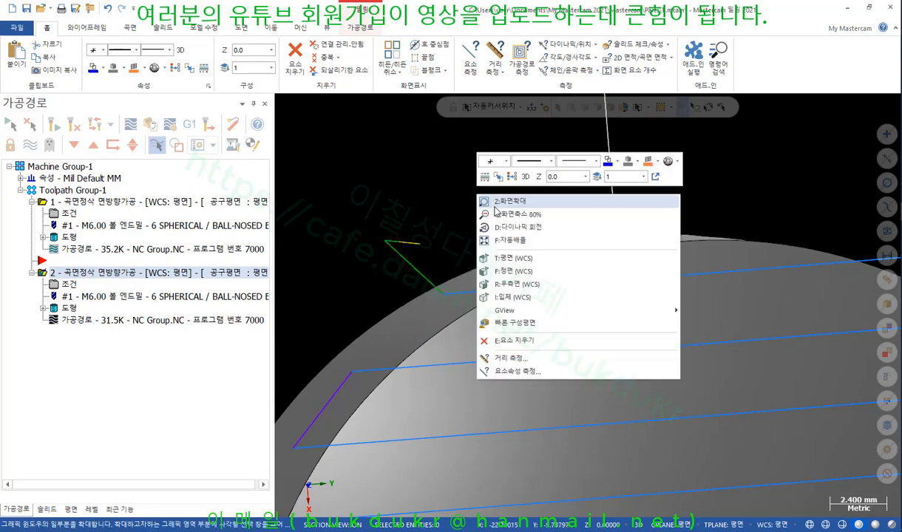
click(510, 275)
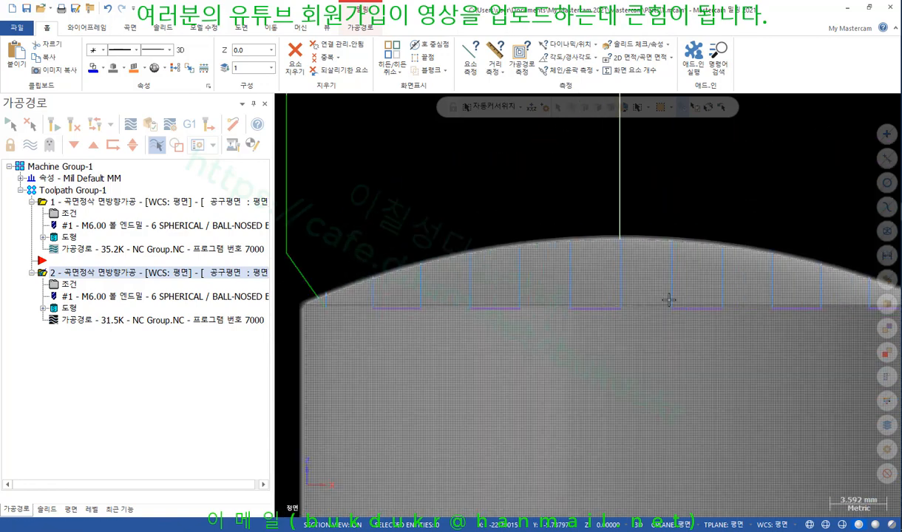
scroll(410, 281, up, 1)
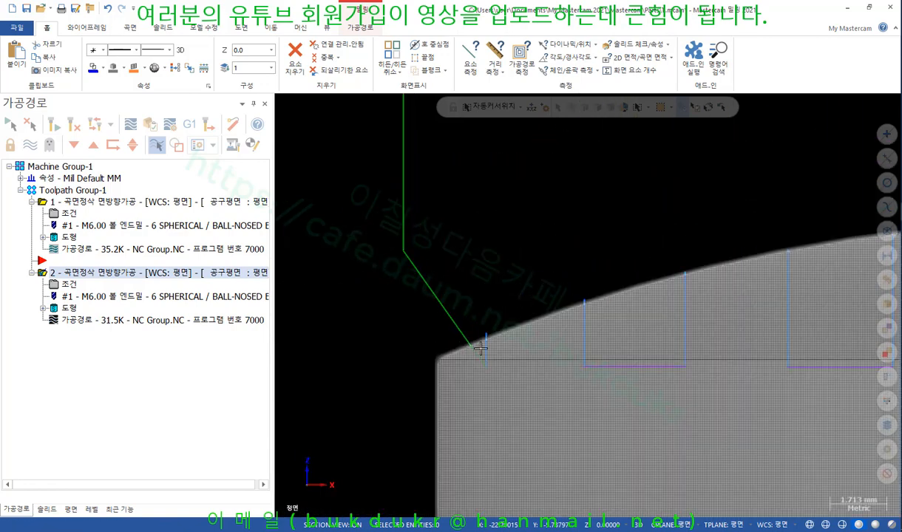
right_click(529, 164)
click(540, 224)
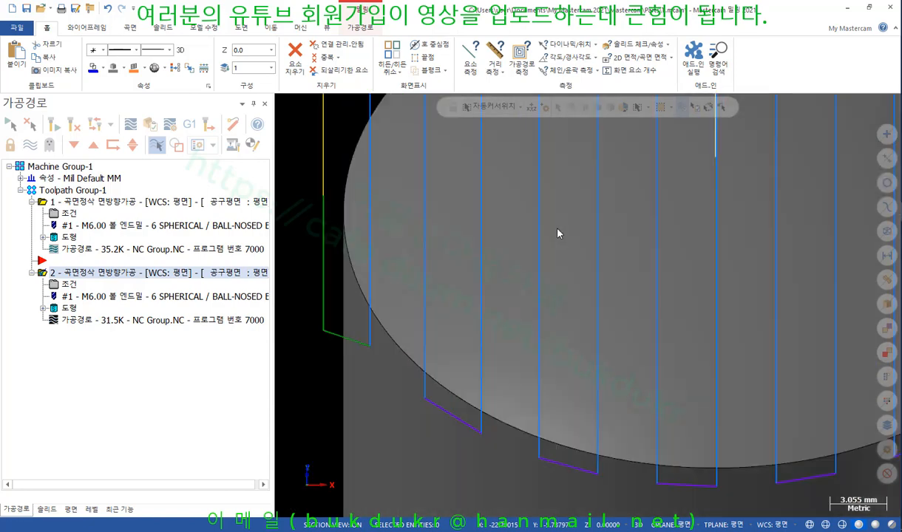
scroll(509, 194, down, 3)
scroll(509, 194, up, 1)
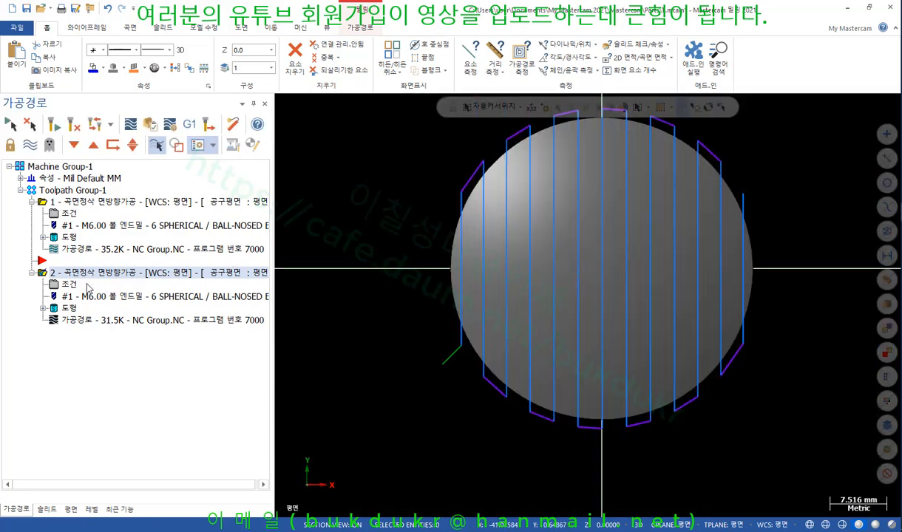
Set the entry reference direction of operation 2 to the tool plane X axis (공구평면 X 축) and regenerate the toolpath
click(75, 287)
click(221, 246)
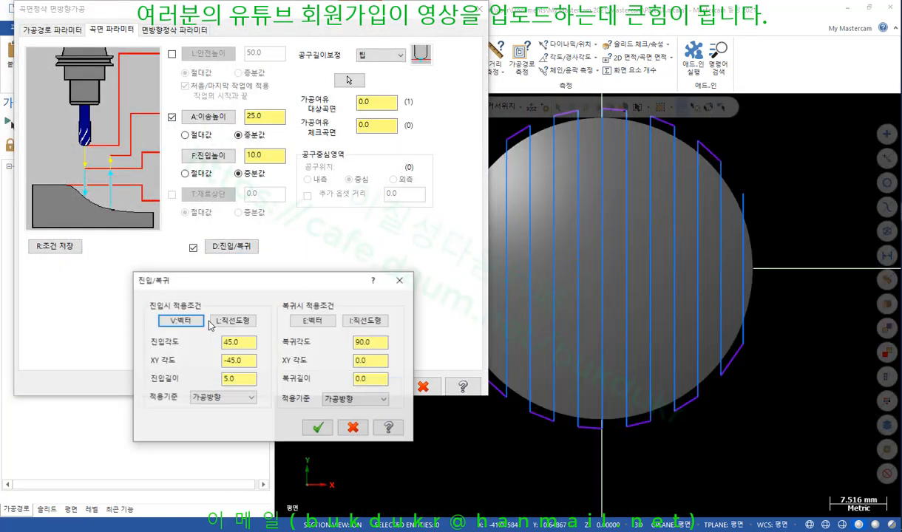
click(236, 401)
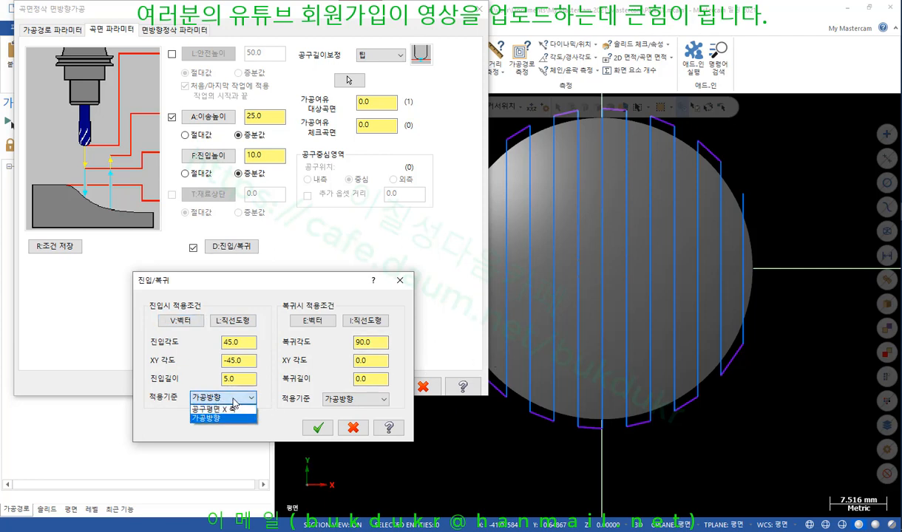
click(228, 408)
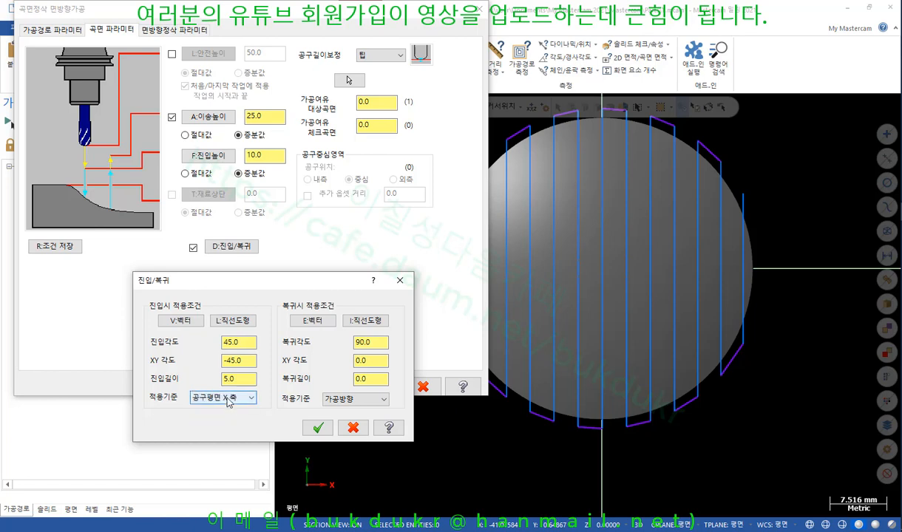
click(317, 427)
click(385, 386)
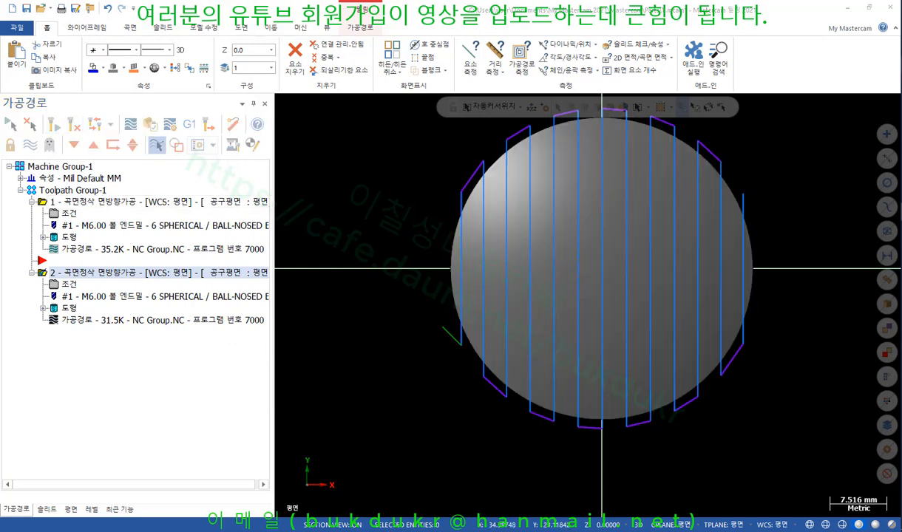
drag(459, 345, 671, 342)
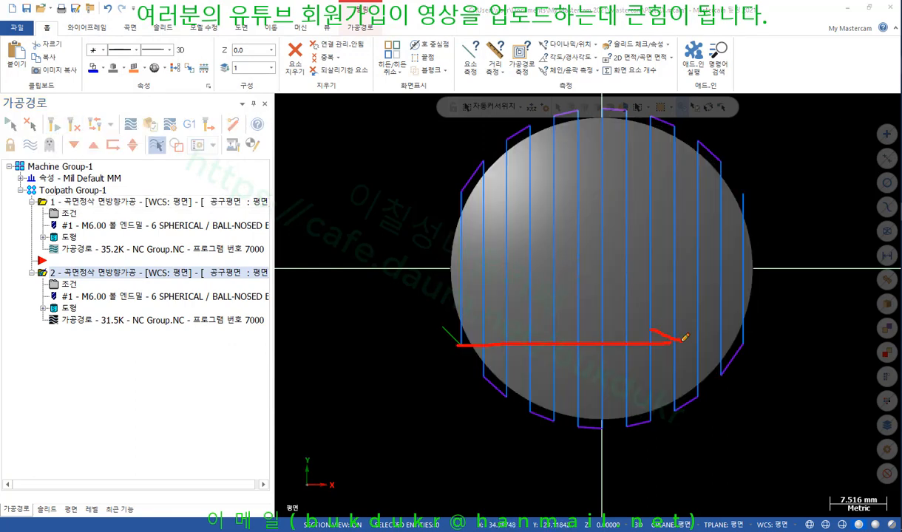
drag(459, 345, 435, 391)
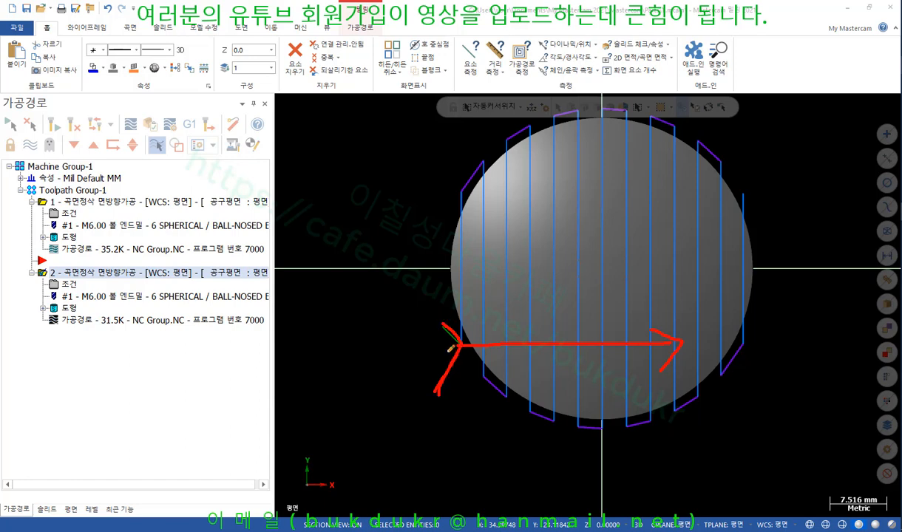
right_click(381, 335)
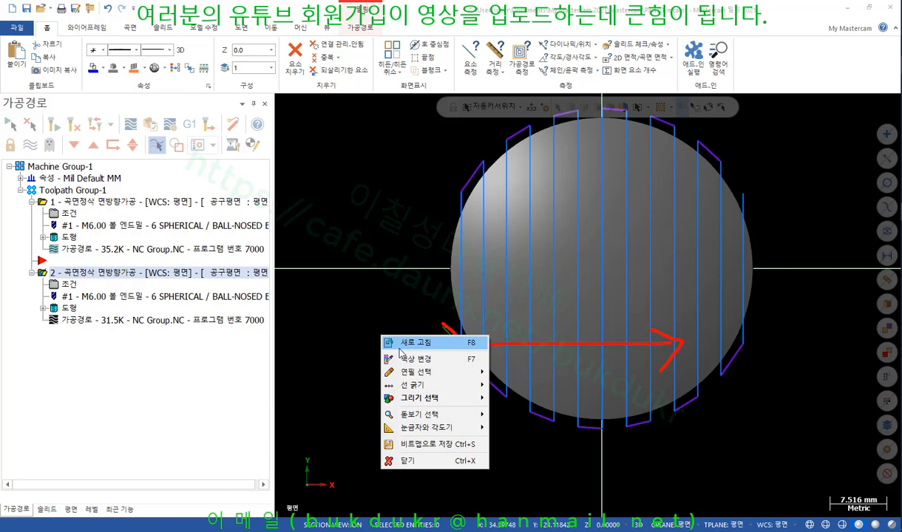
click(406, 461)
Set the entry XY angle of operation 2 to 45, measured from the tool plane X axis, and regenerate the toolpath
click(69, 283)
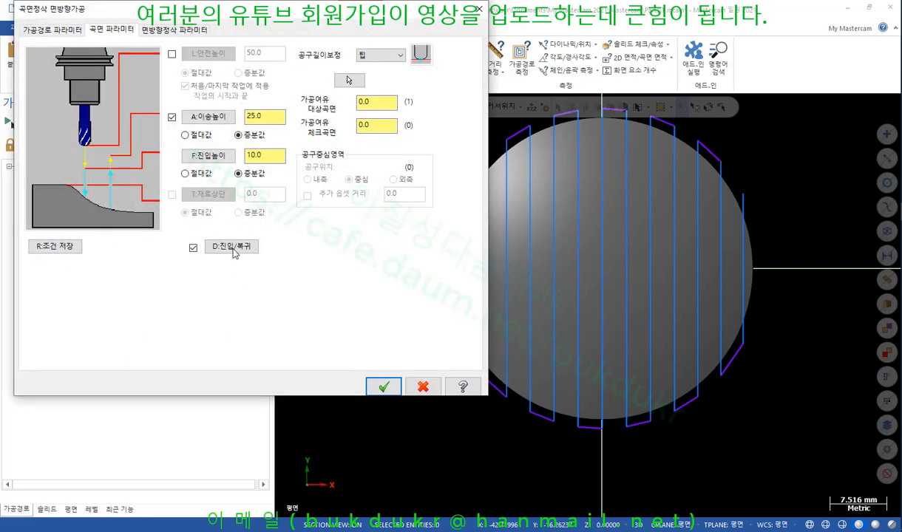
click(235, 251)
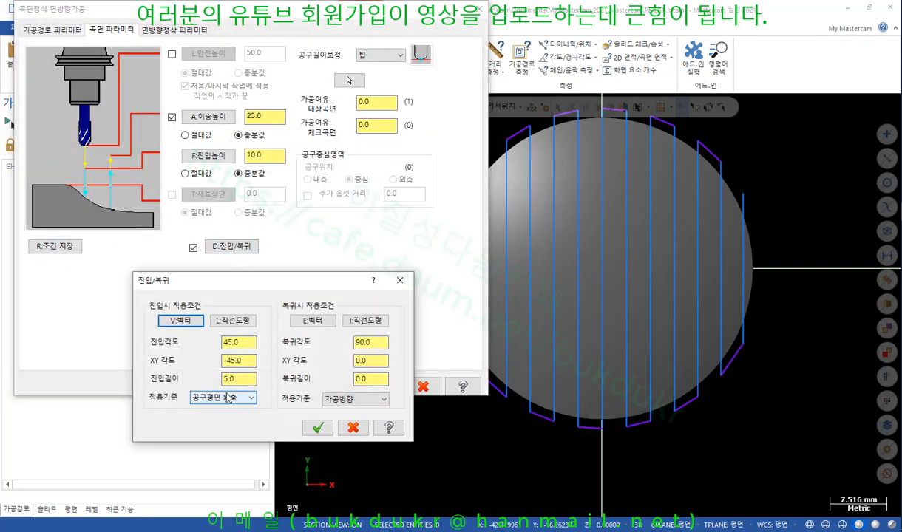
drag(248, 362, 188, 364)
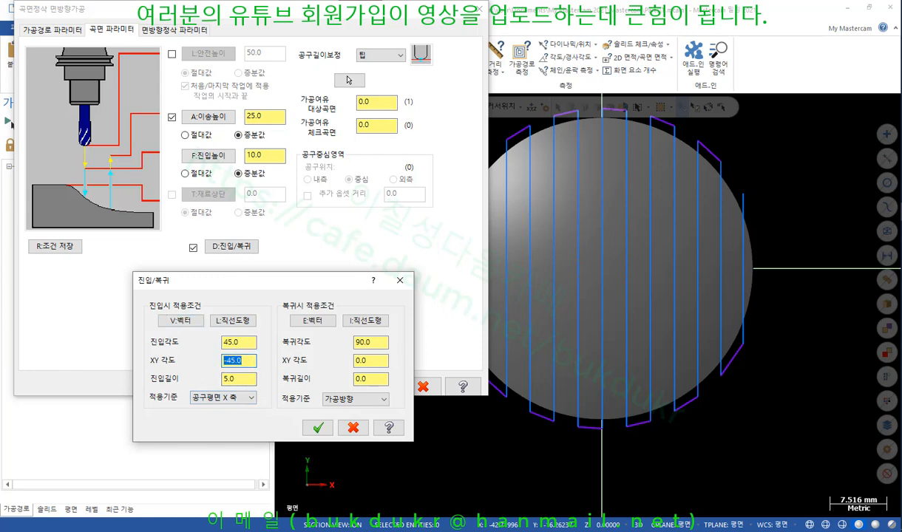
text(45.0)
click(394, 388)
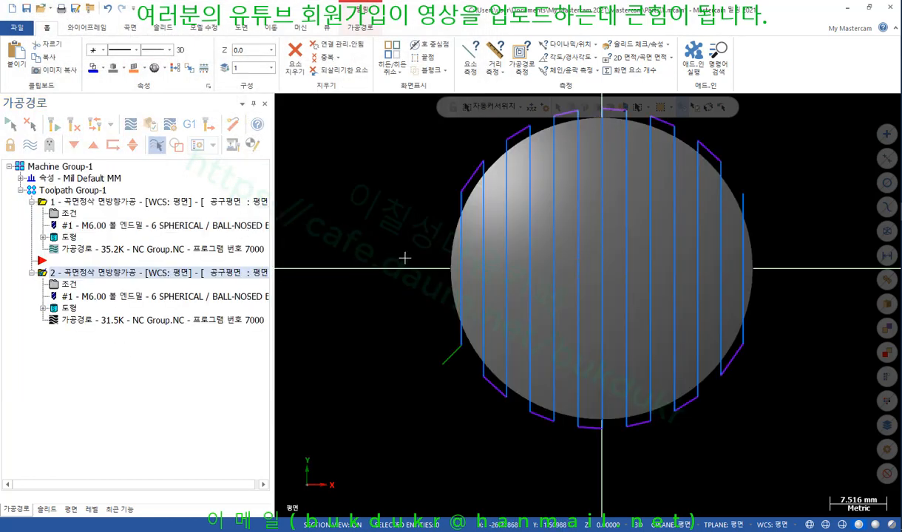
scroll(459, 266, up, 2)
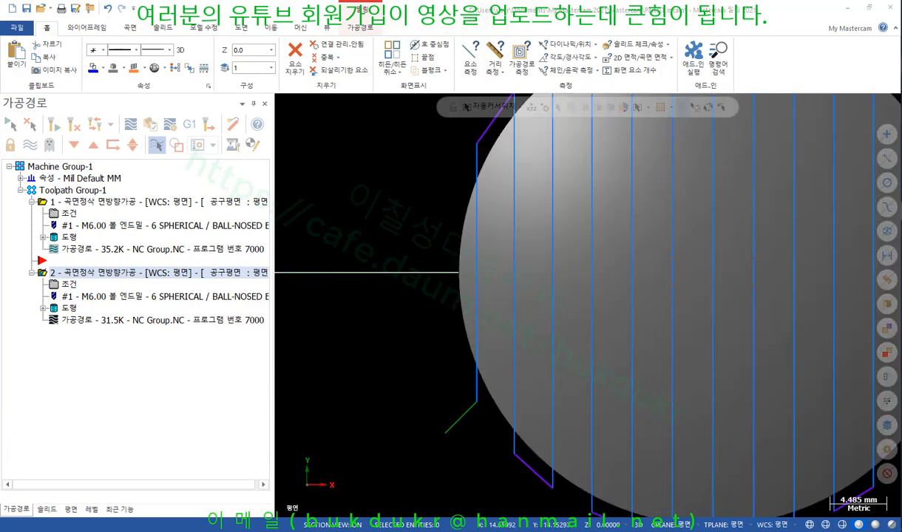
drag(405, 271, 784, 271)
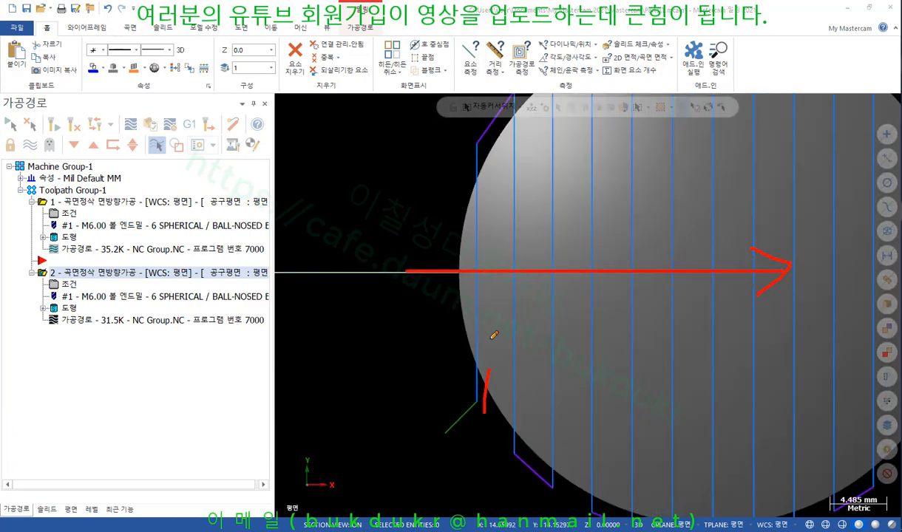
mouse_move(485, 413)
mouse_down()
mouse_move(483, 185)
mouse_move(538, 190)
mouse_up()
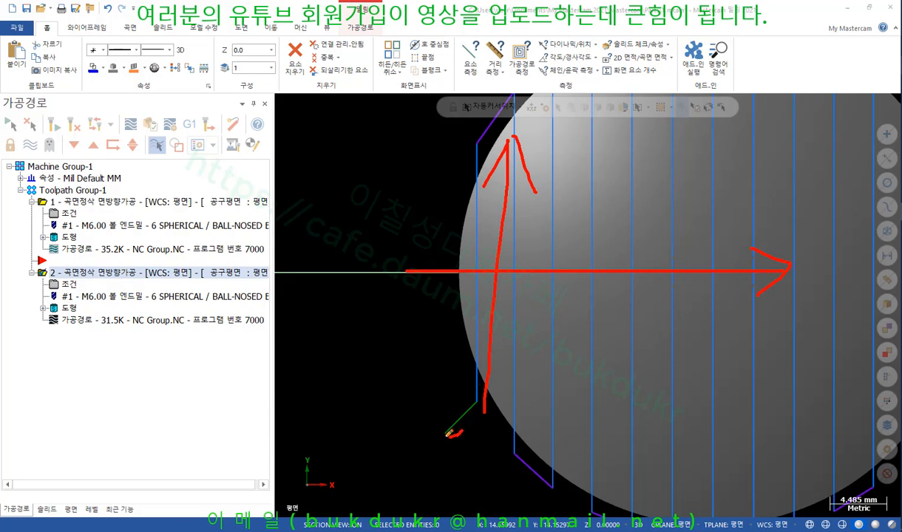
drag(448, 433, 457, 418)
right_click(422, 209)
click(443, 324)
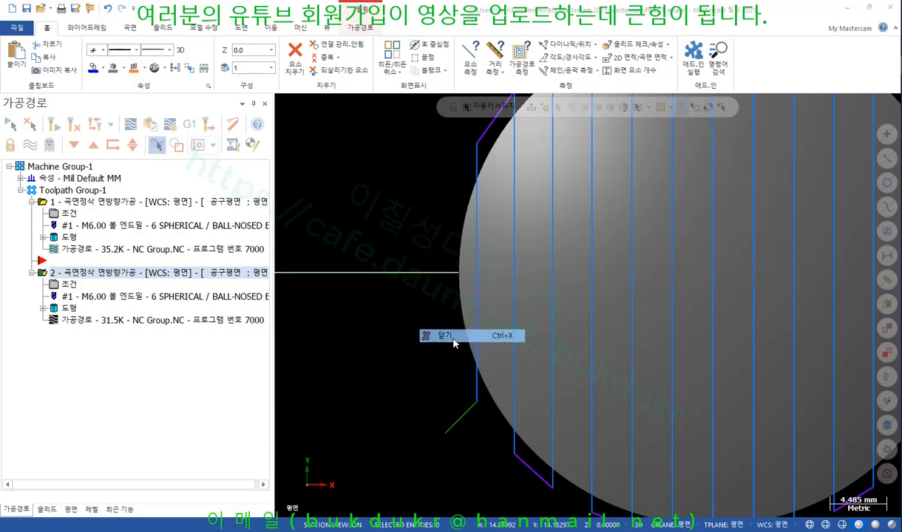
Review the entry/exit settings of operation 2 and close its surface parameters
click(70, 287)
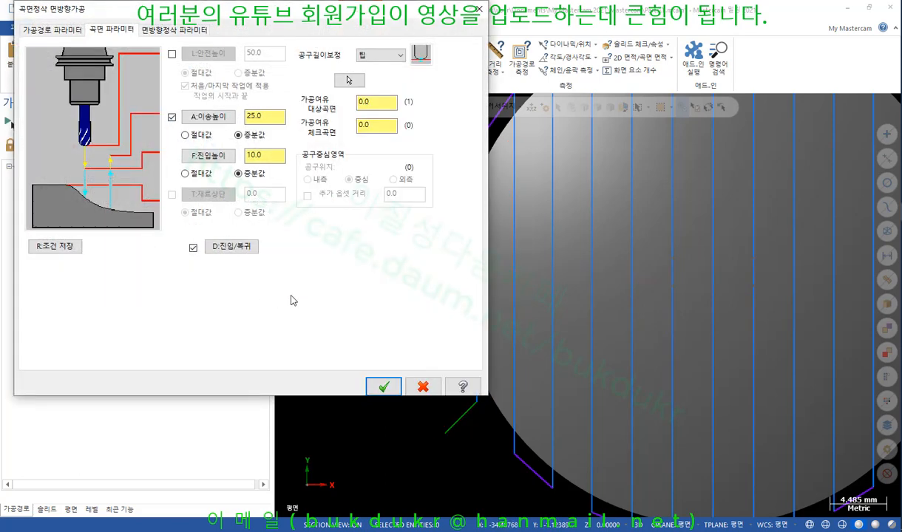
click(232, 246)
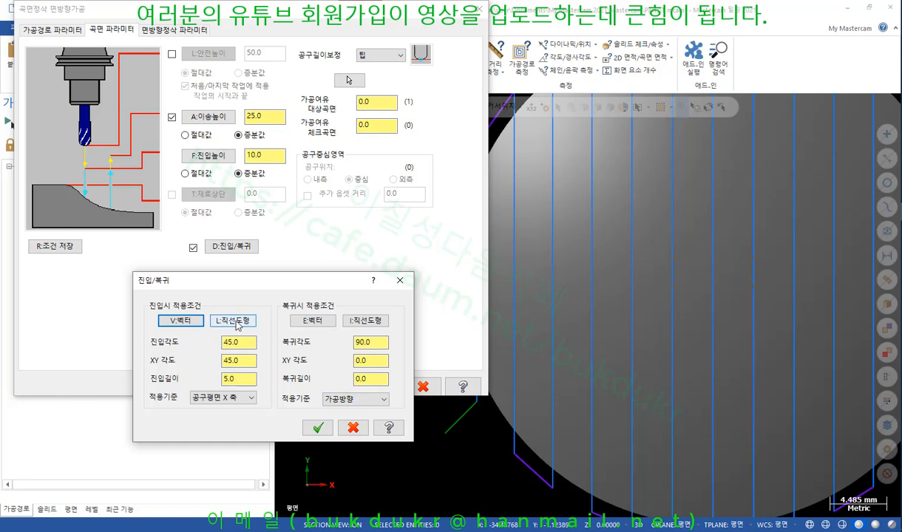
click(350, 428)
click(382, 387)
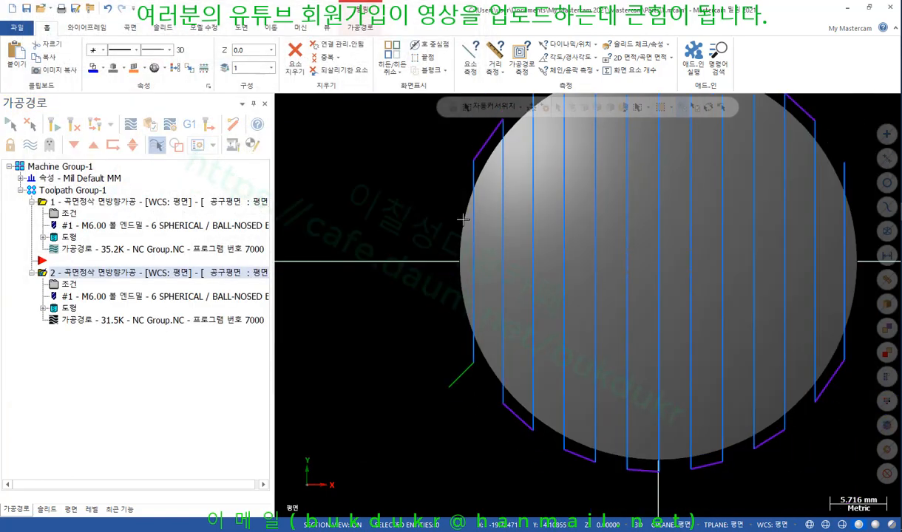
Draw a circle of diameter 5 mm centred where the lead-in move meets the first pass
scroll(536, 268, up, 4)
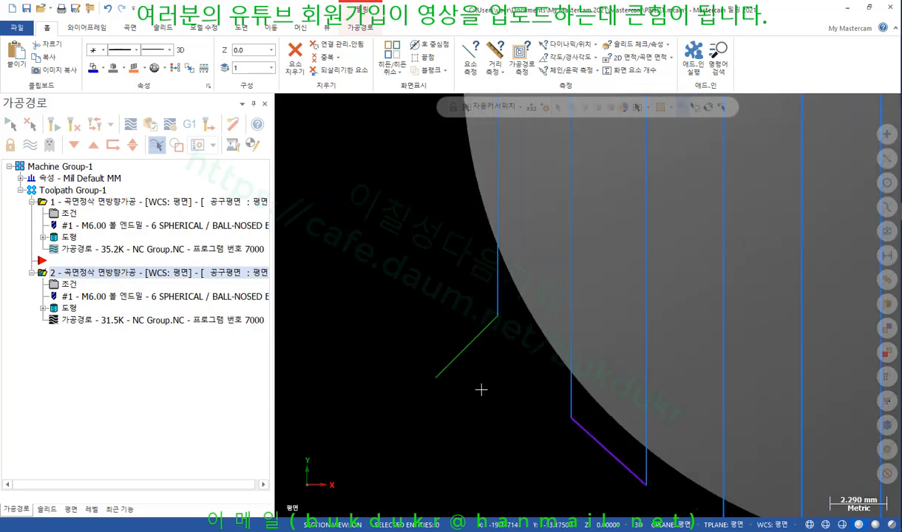
click(87, 27)
click(145, 51)
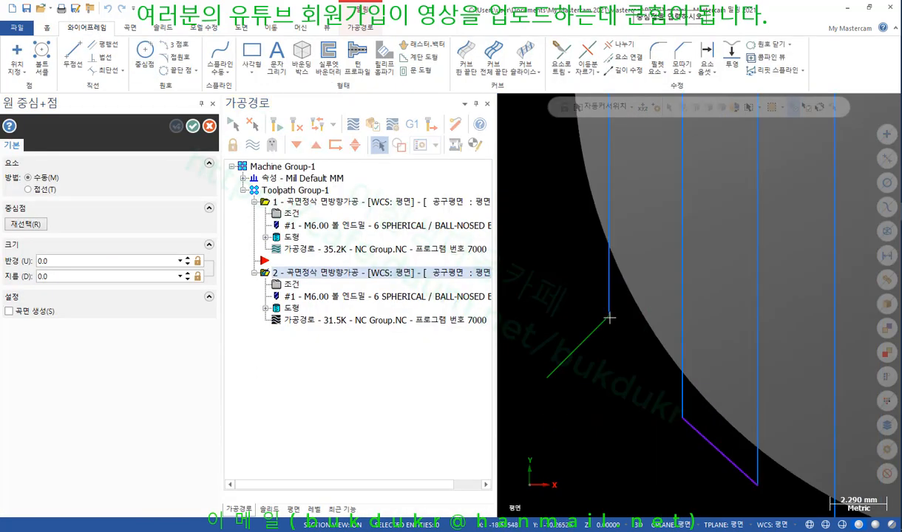
click(609, 318)
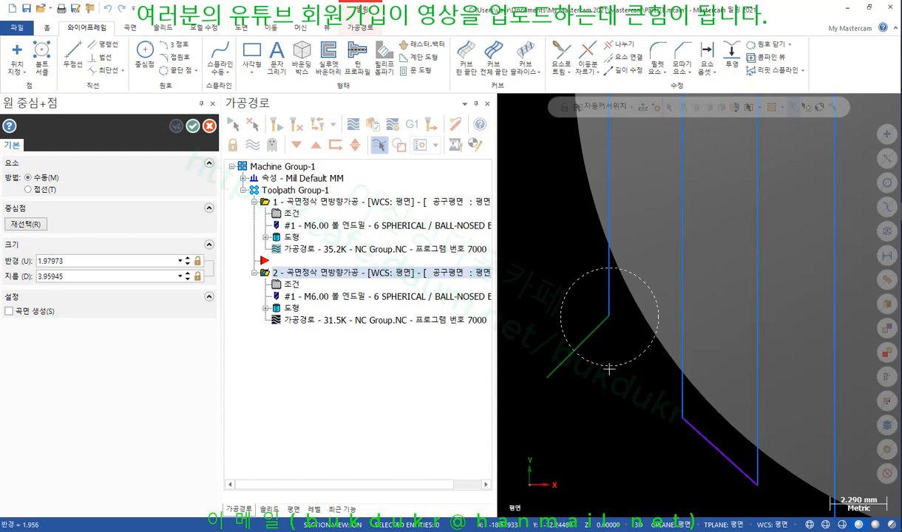
click(605, 401)
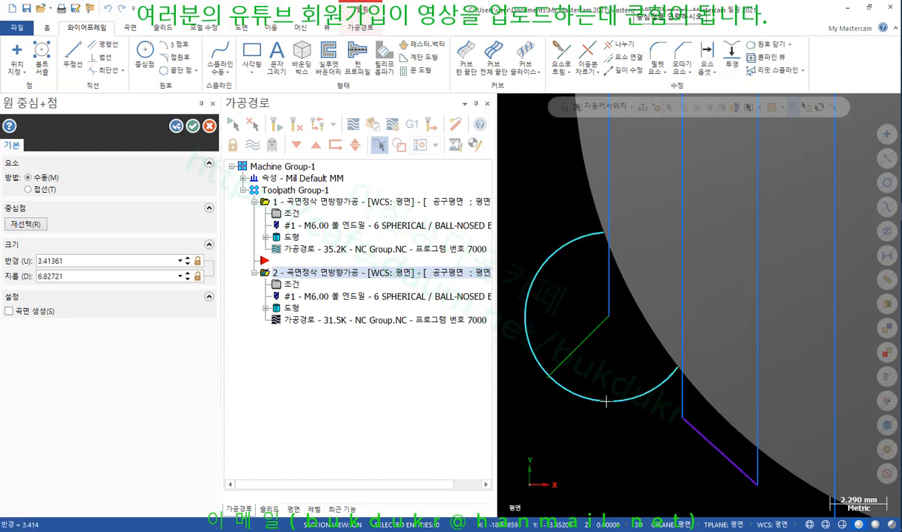
click(99, 275)
text(5)
key(Return)
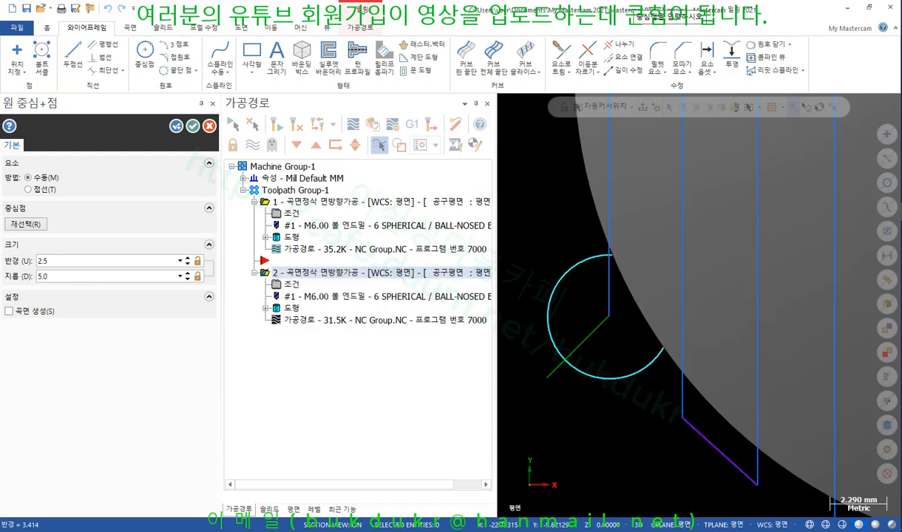
scroll(695, 339, down, 1)
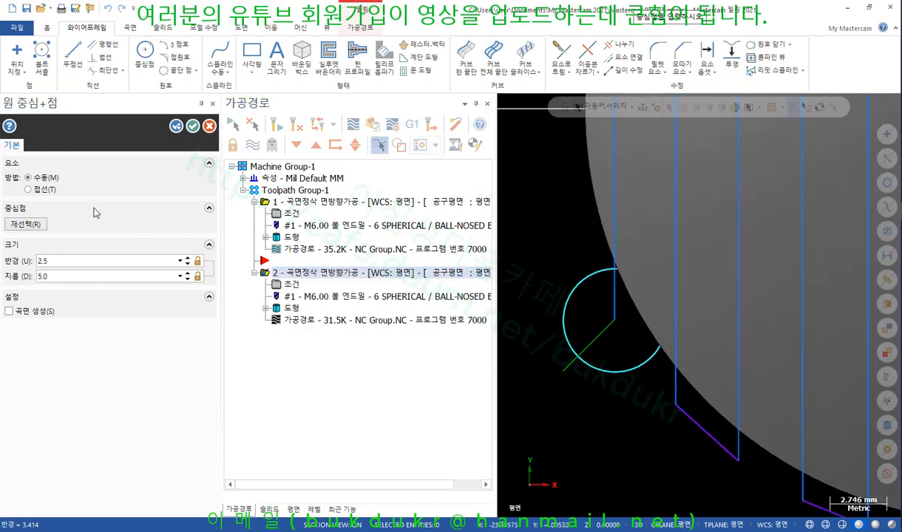
click(193, 126)
Draw a horizontal two-point line from the circle's left quadrant point to its centre
scroll(538, 308, up, 1)
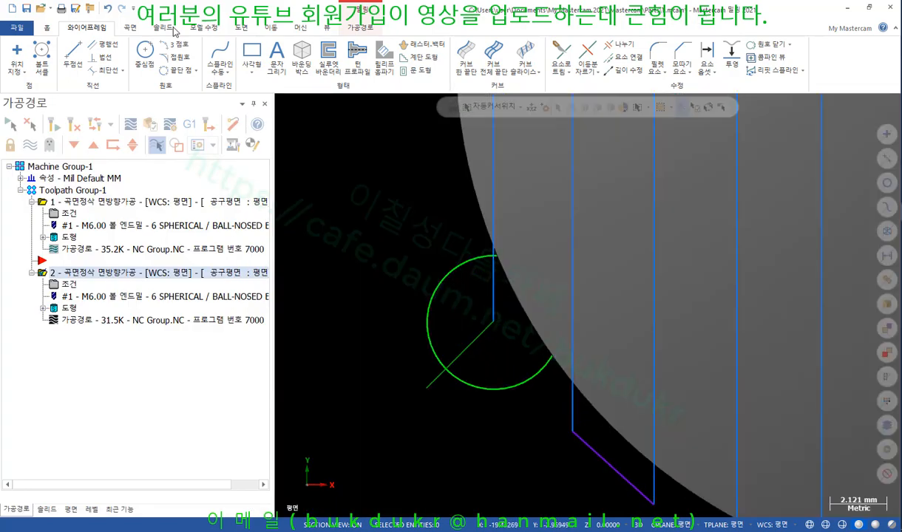
click(73, 55)
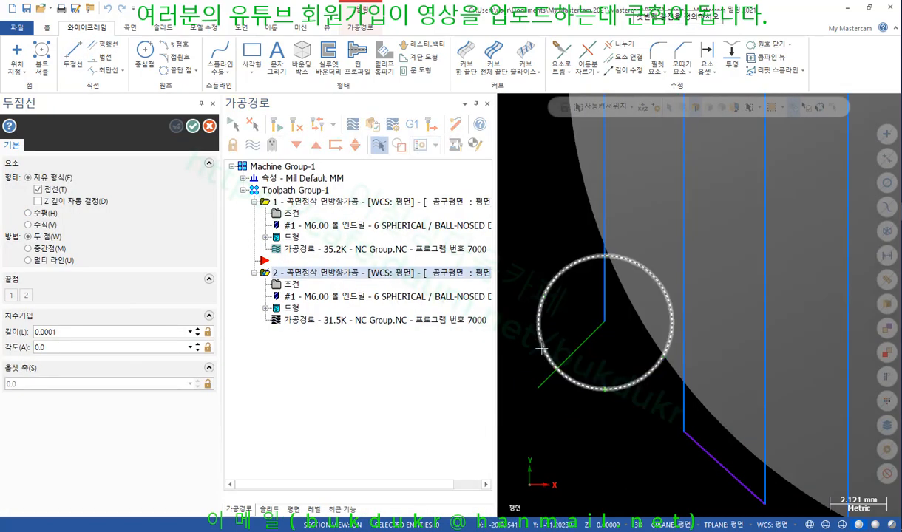
click(544, 323)
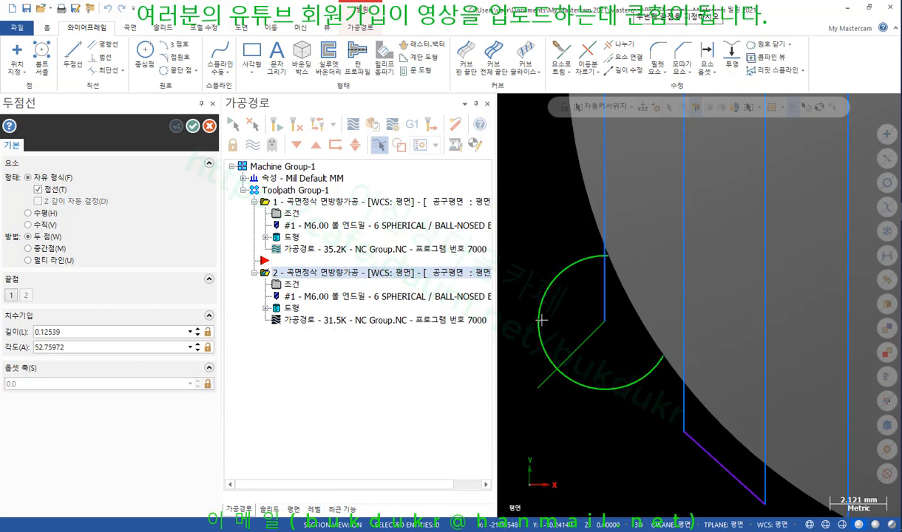
click(606, 324)
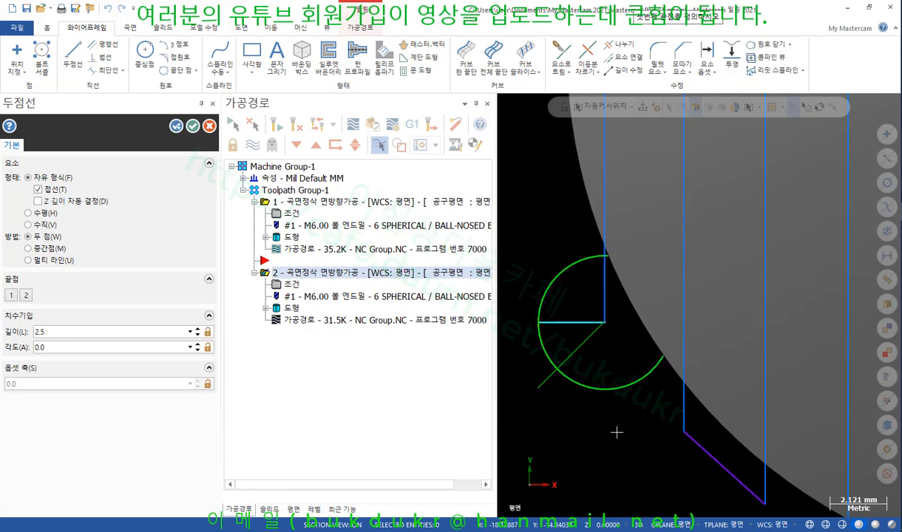
click(191, 126)
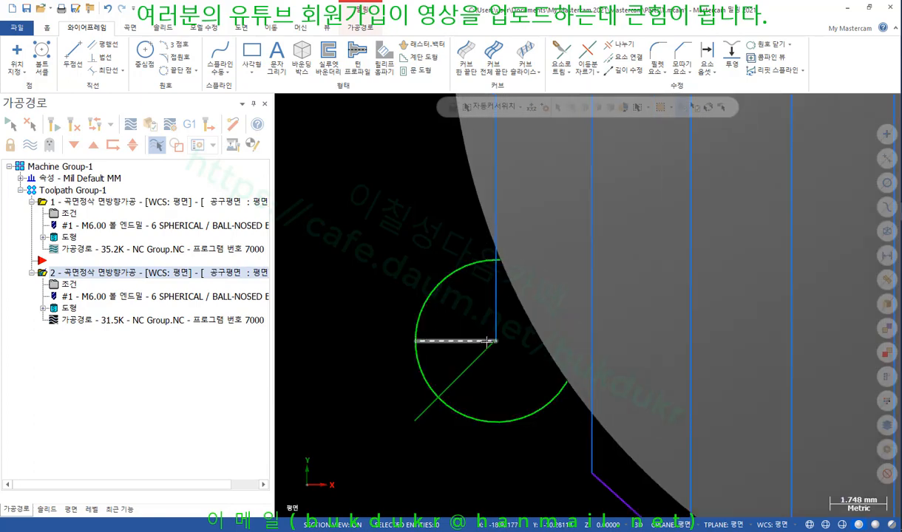
scroll(547, 325, down, 2)
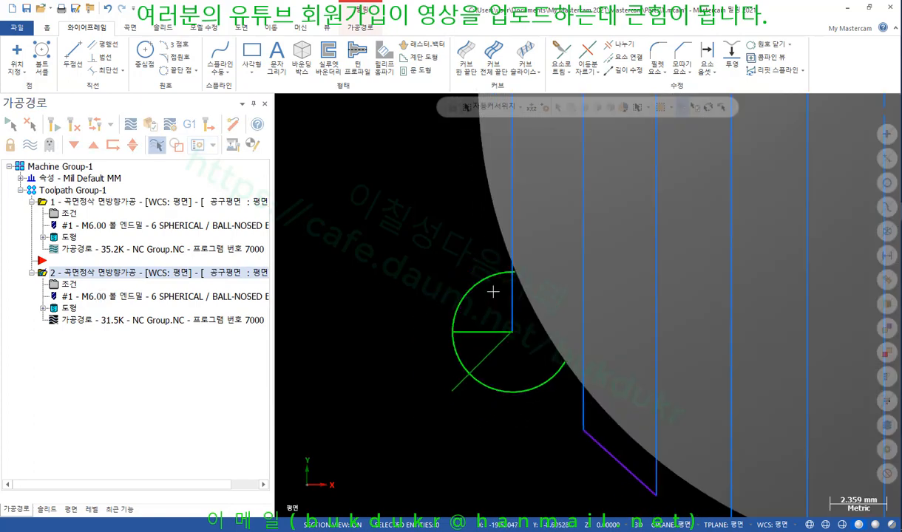
Define the entry move of operation 2 from the horizontal line inside the circle, using the entry line option (직선도형)
click(67, 308)
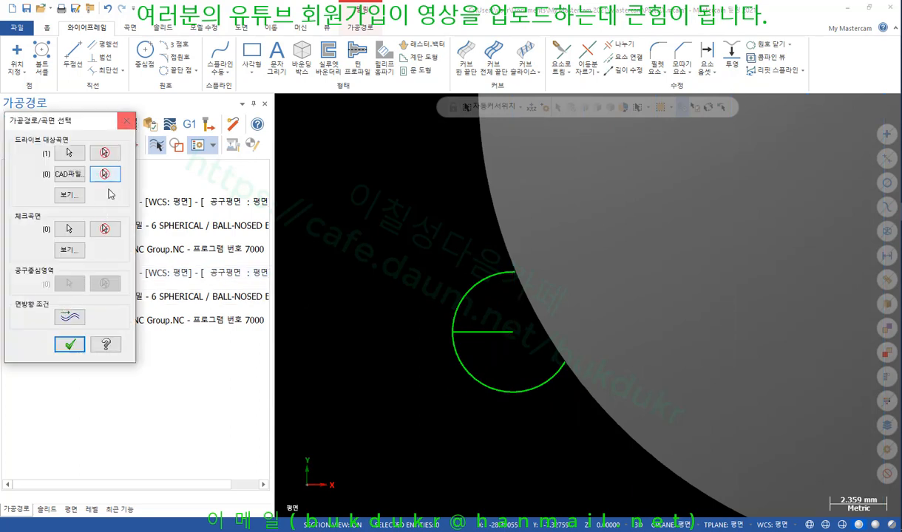
click(126, 121)
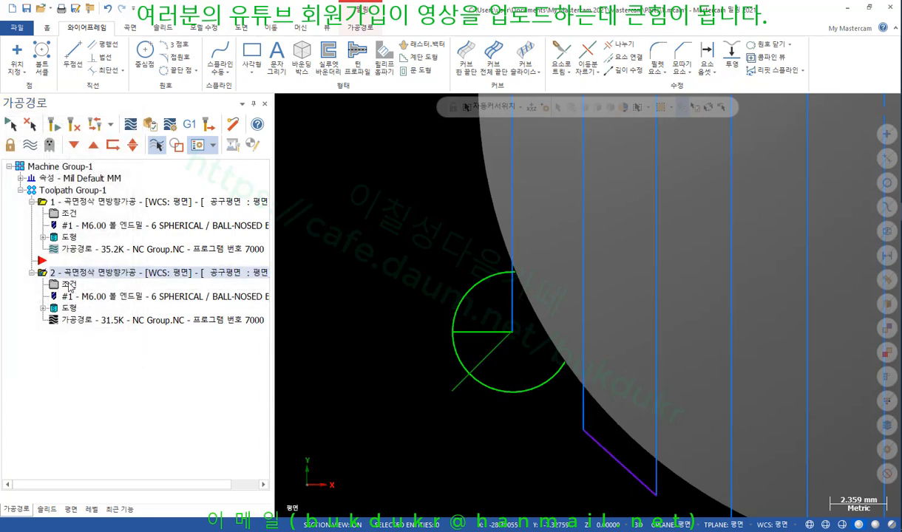
click(69, 284)
click(221, 248)
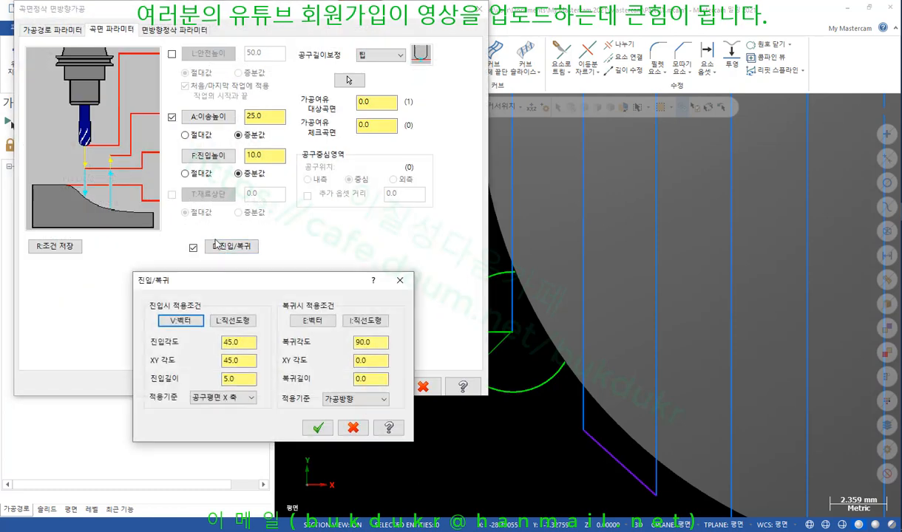
click(236, 319)
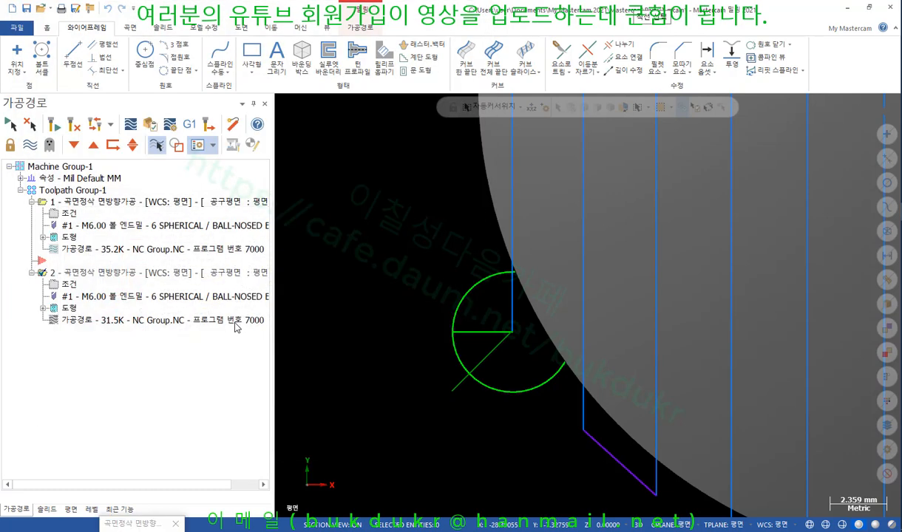
click(491, 330)
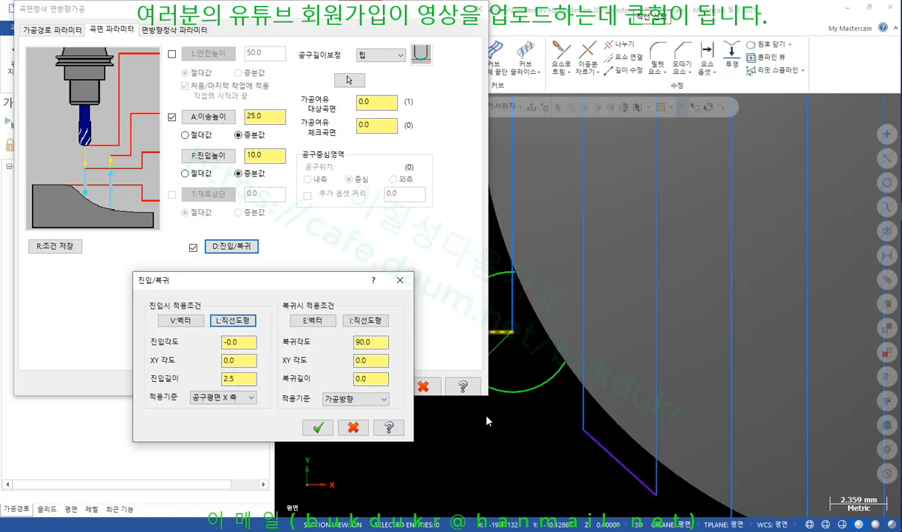
click(248, 377)
drag(550, 310, 747, 304)
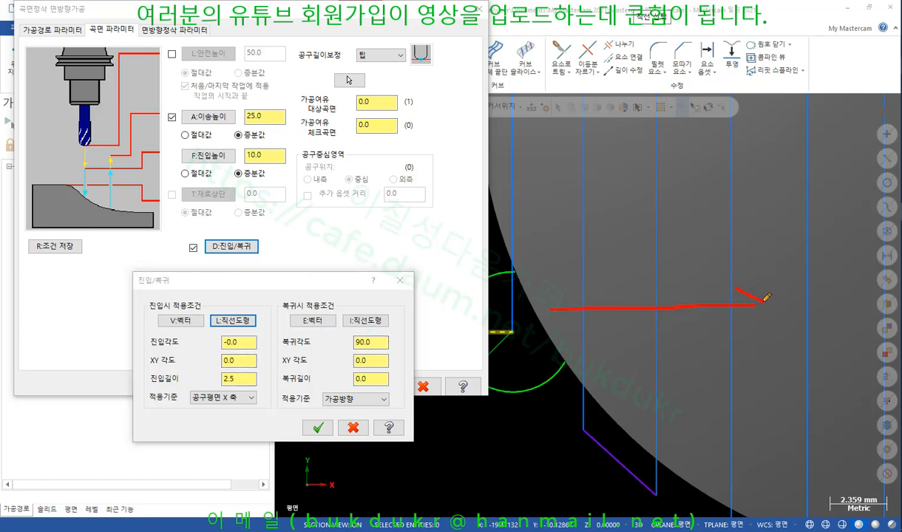
drag(446, 339, 510, 338)
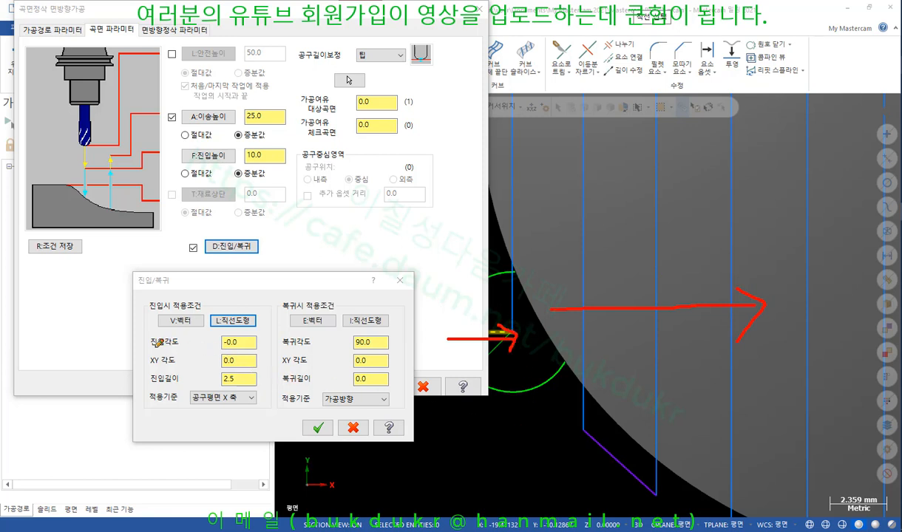
drag(153, 346, 181, 345)
drag(242, 347, 222, 331)
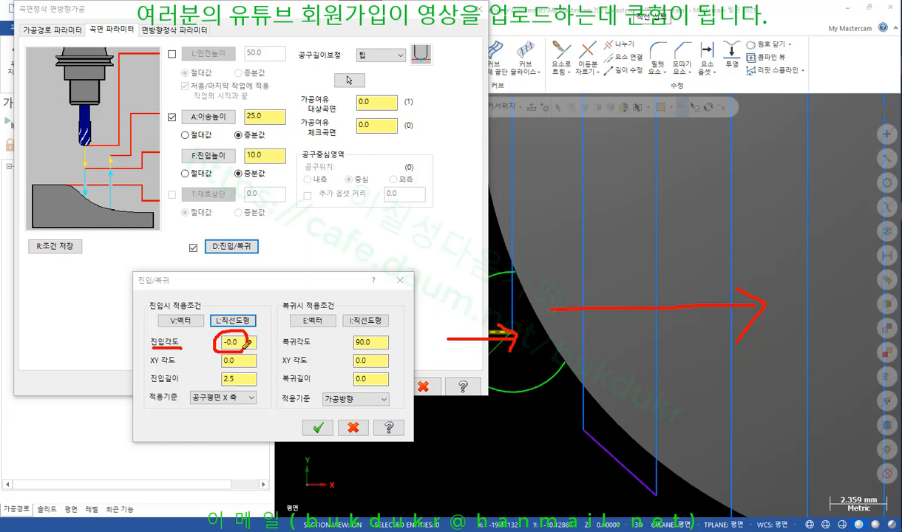
right_click(597, 209)
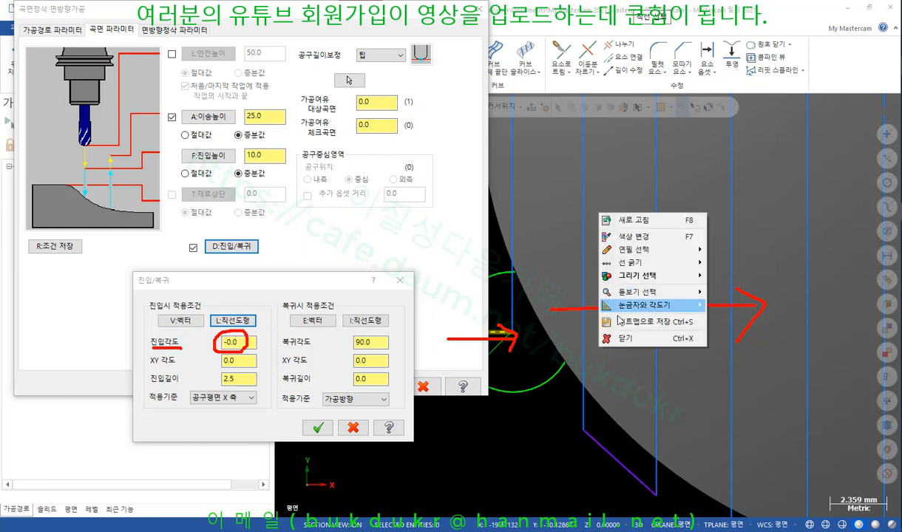
click(632, 332)
Accept the line-based entry settings of operation 2 and regenerate its toolpath
click(318, 430)
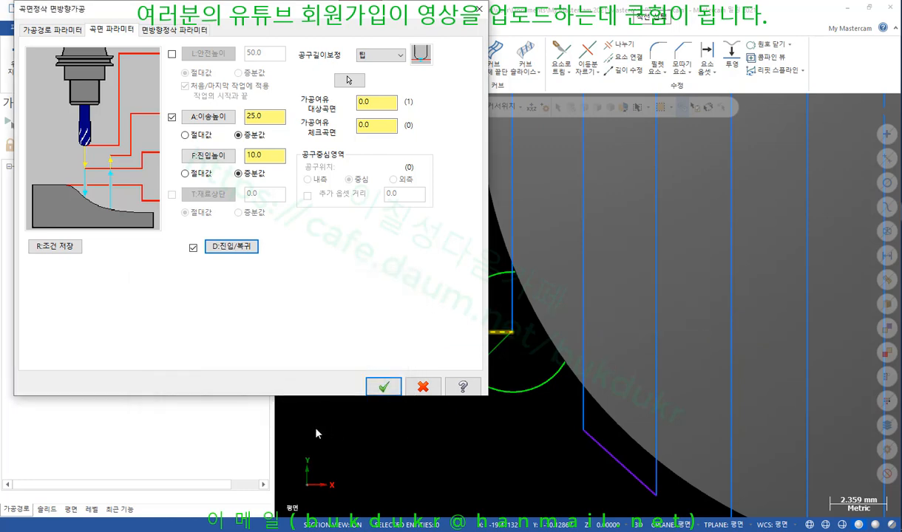
click(382, 386)
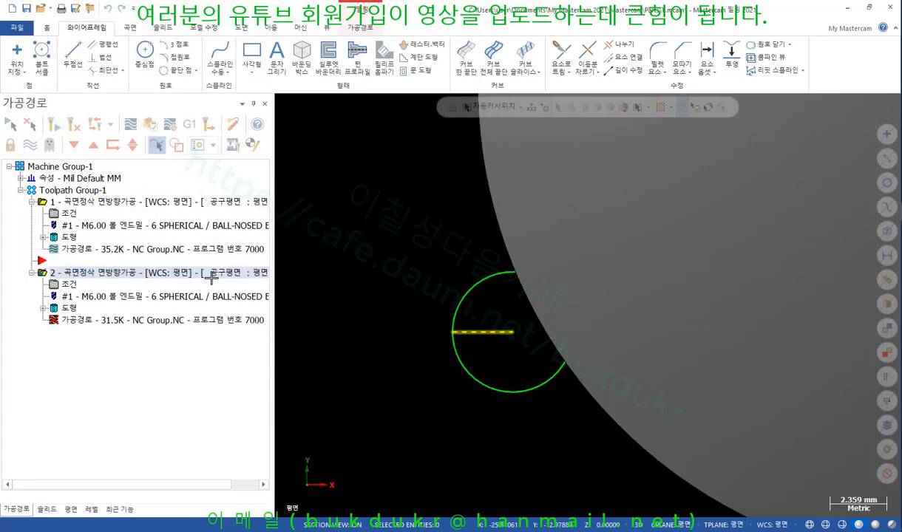
click(52, 126)
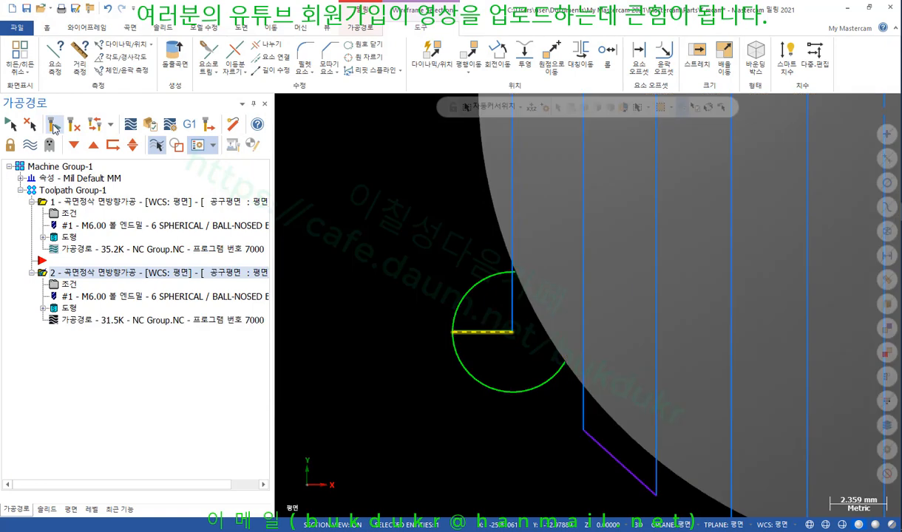
Compare the regenerated lead-in move with the horizontal reference line in a tilted view
middle_drag(407, 275, 407, 244)
scroll(443, 445, down, 2)
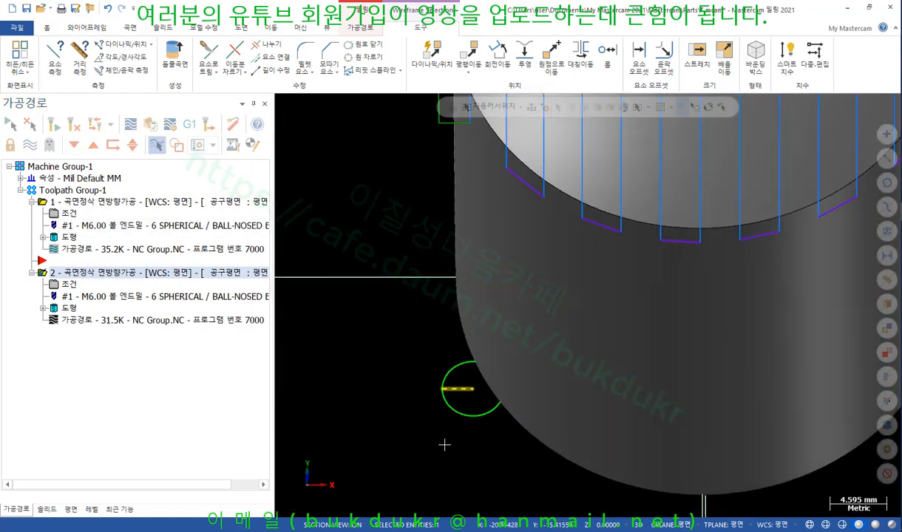
scroll(435, 186, up, 1)
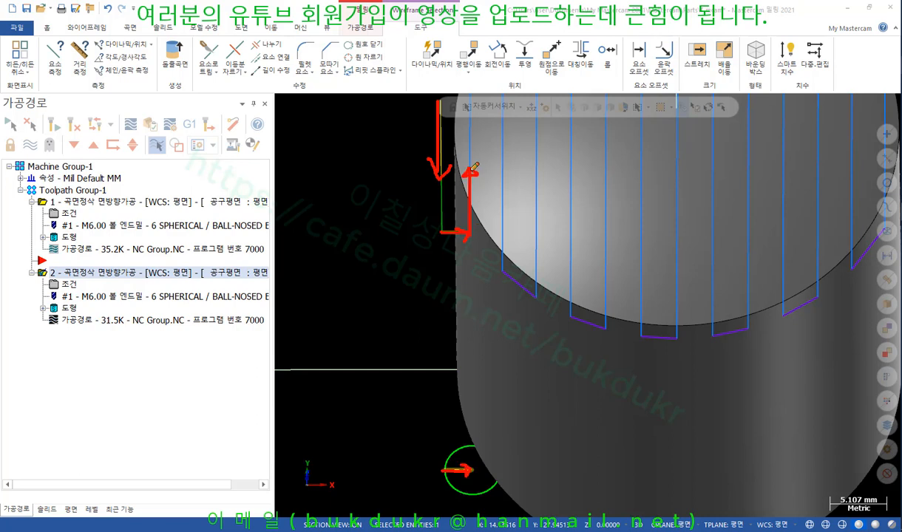
drag(416, 324, 596, 324)
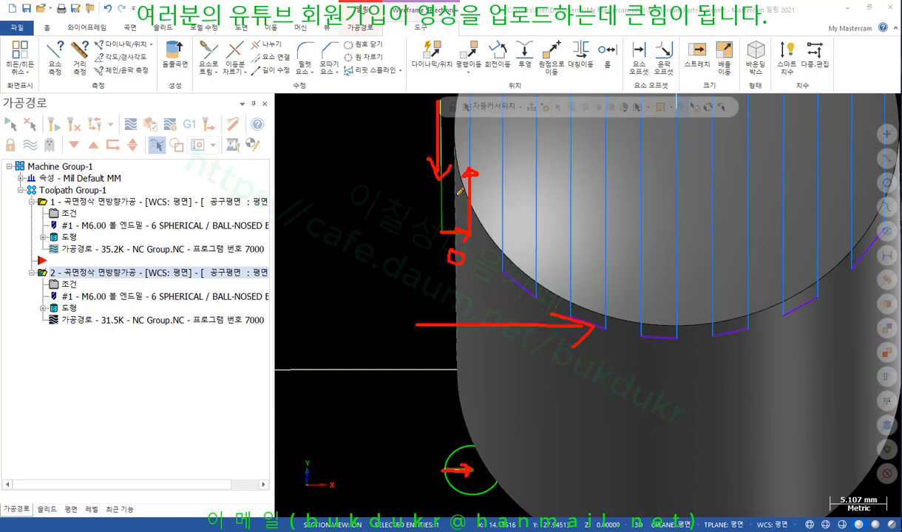
drag(446, 155, 453, 227)
mouse_move(458, 479)
mouse_down()
mouse_move(436, 460)
mouse_move(447, 479)
mouse_up()
right_click(352, 305)
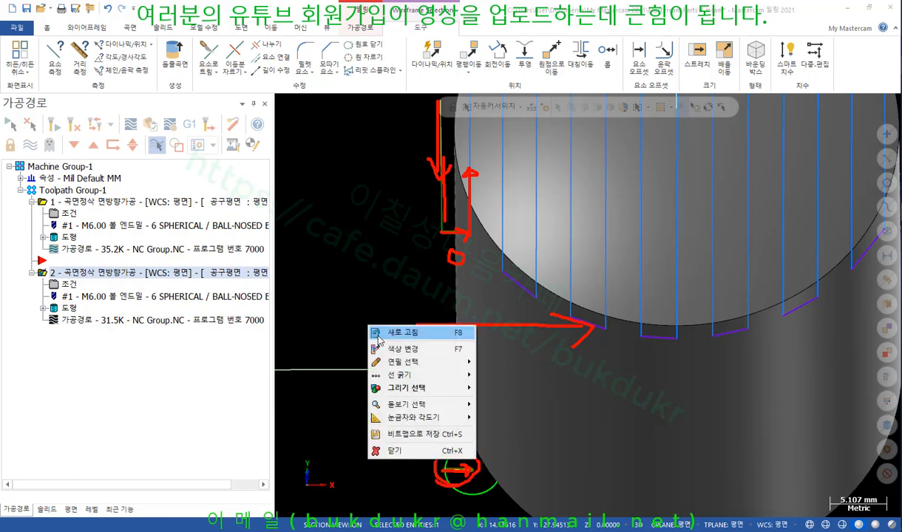
click(399, 431)
scroll(545, 288, down, 1)
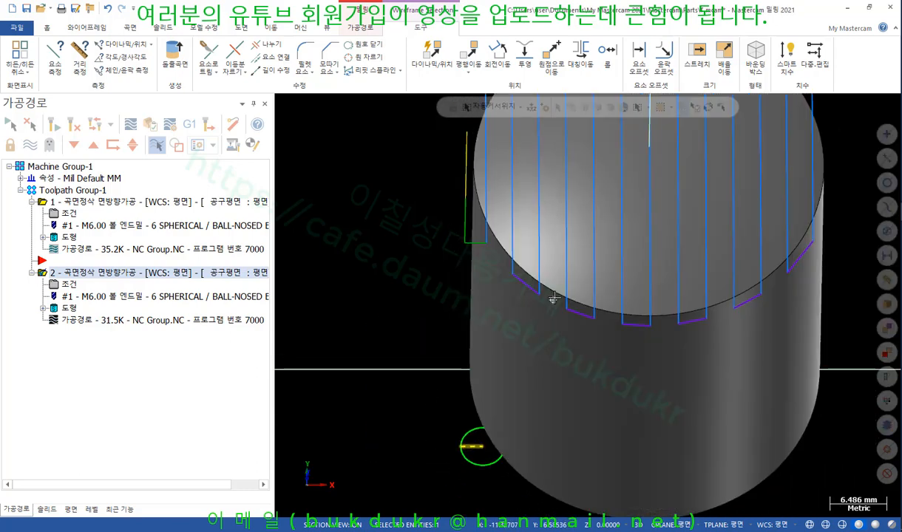
Draw a sloped line from the circle's centre to a point 4 mm above the outer end of the horizontal line
click(92, 27)
click(72, 53)
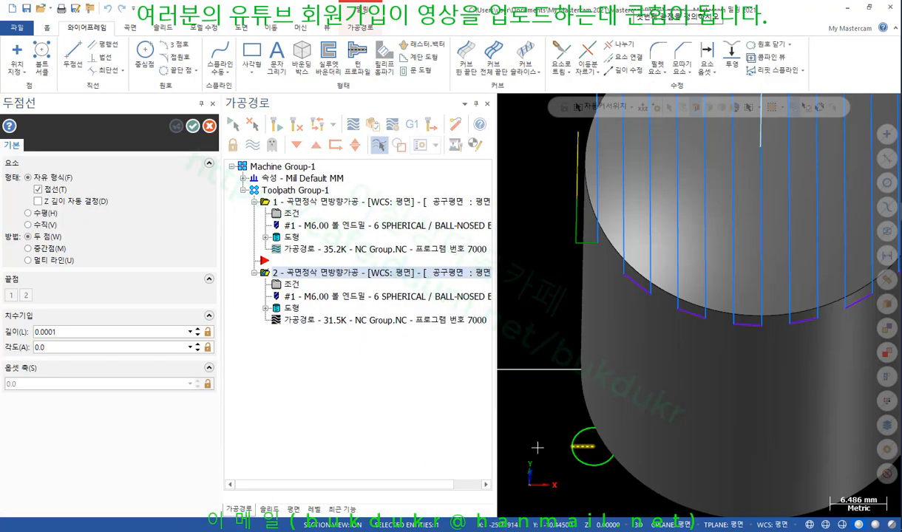
click(581, 447)
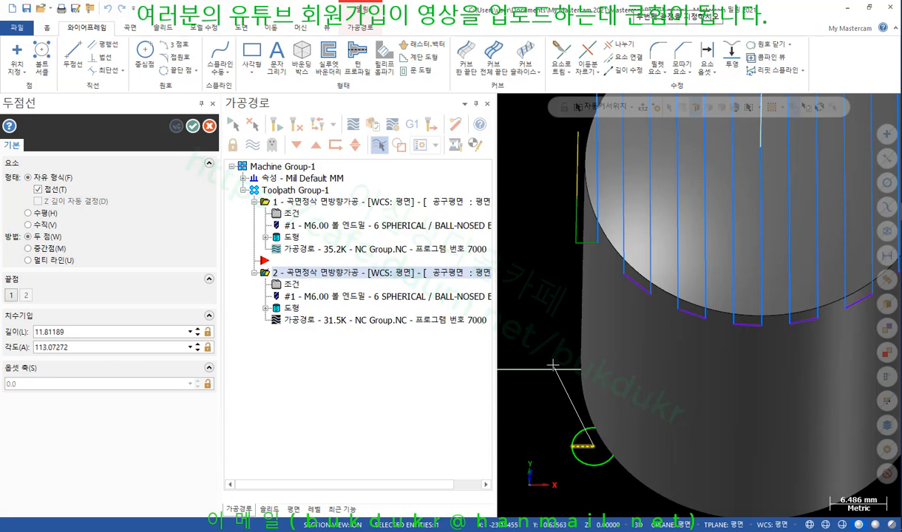
click(572, 447)
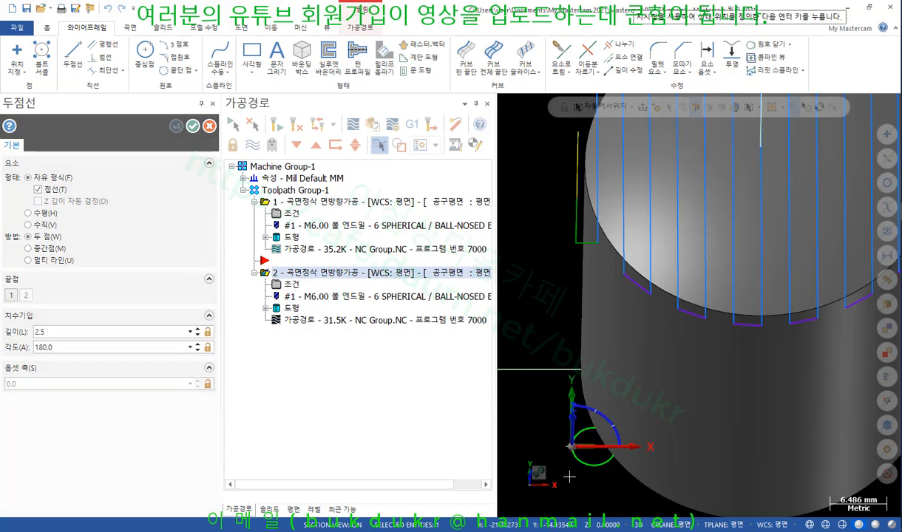
middle_drag(596, 480, 599, 355)
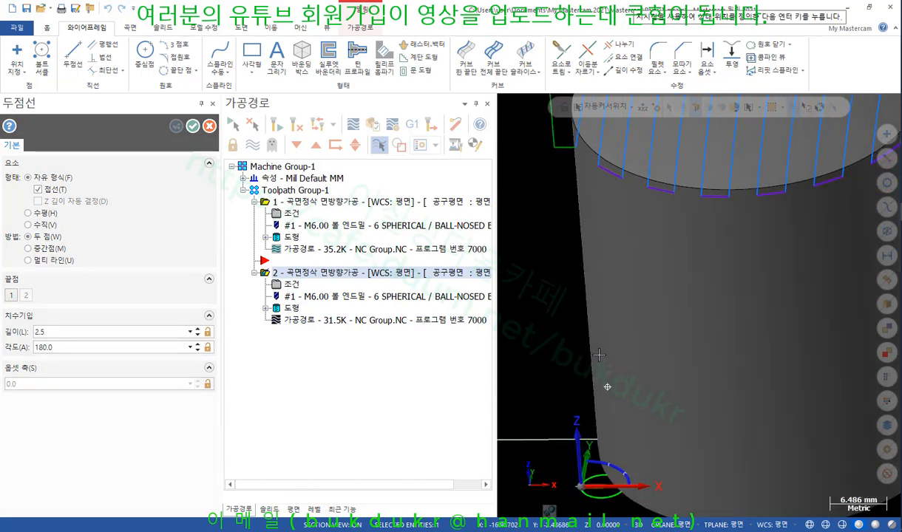
click(582, 470)
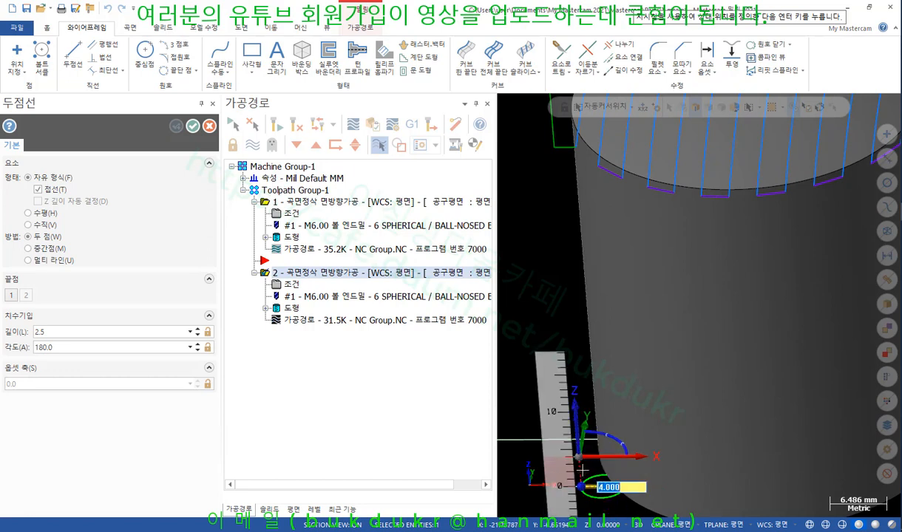
key(Return)
scroll(620, 349, down, 3)
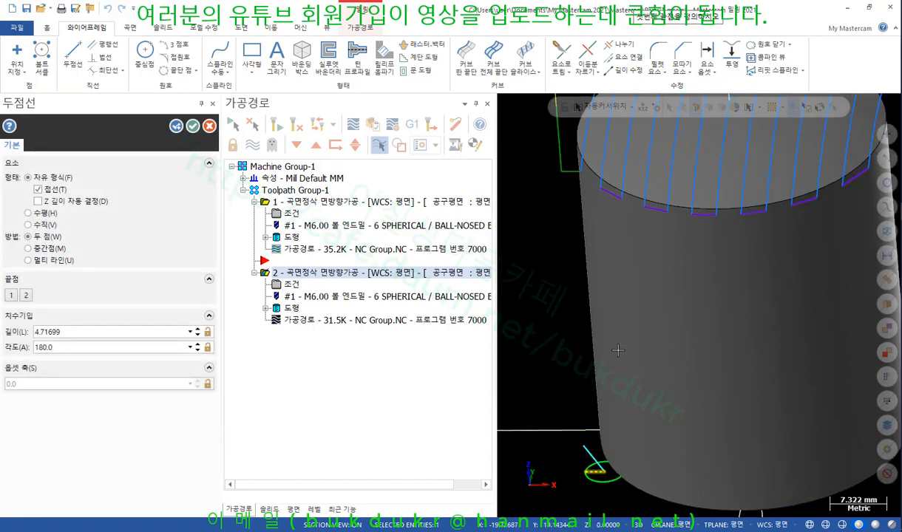
Accept the sloped line from the circle's centre, finish line drawing and clear the selection
middle_drag(699, 306, 596, 312)
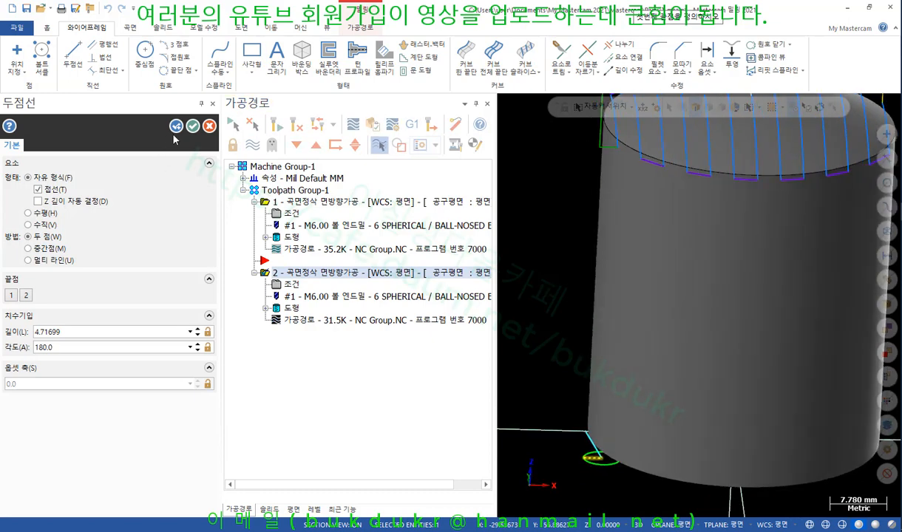
click(193, 126)
scroll(493, 240, down, 4)
scroll(503, 410, up, 6)
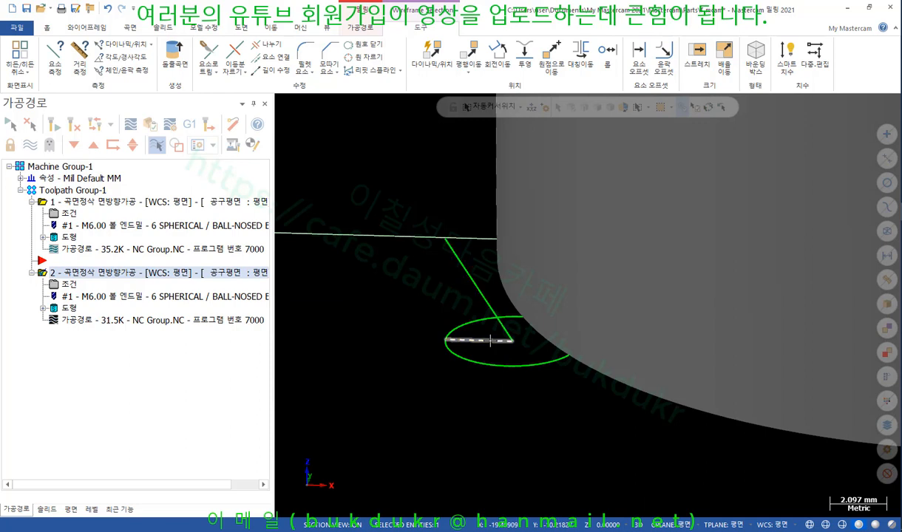
key(Escape)
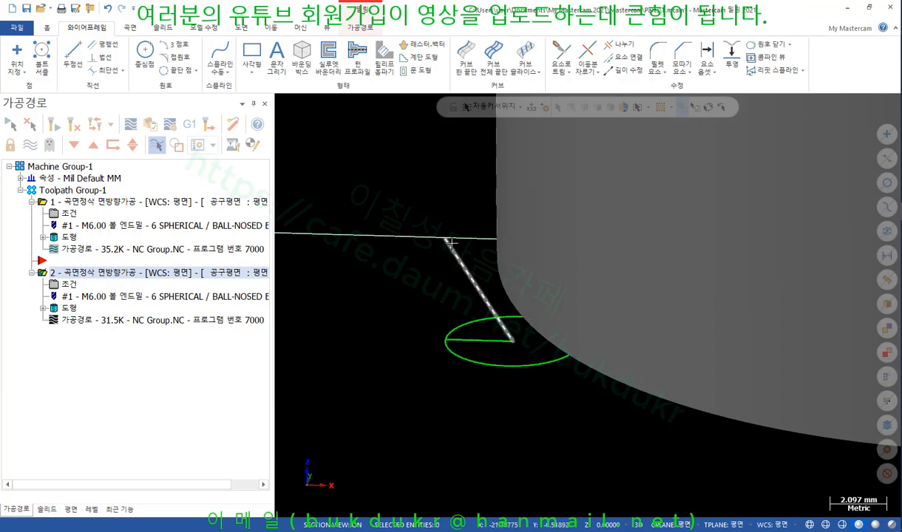
Define the entry move of operation 2 from the sloped line, using the entry line option (직선도형), and regenerate its toolpath
click(72, 286)
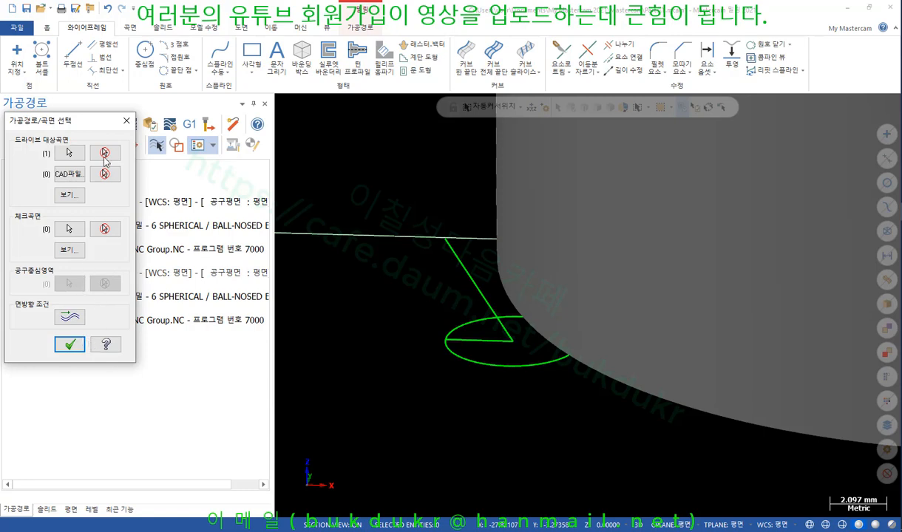
click(125, 119)
click(71, 285)
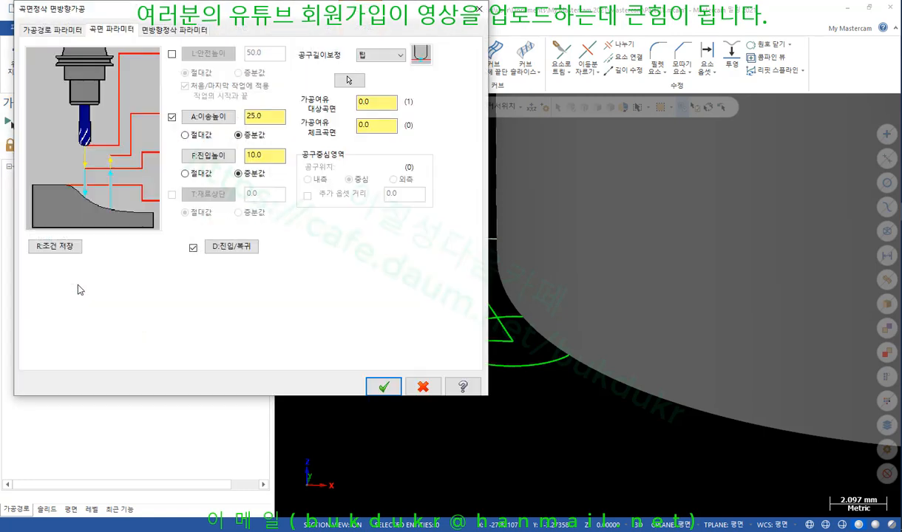
click(231, 246)
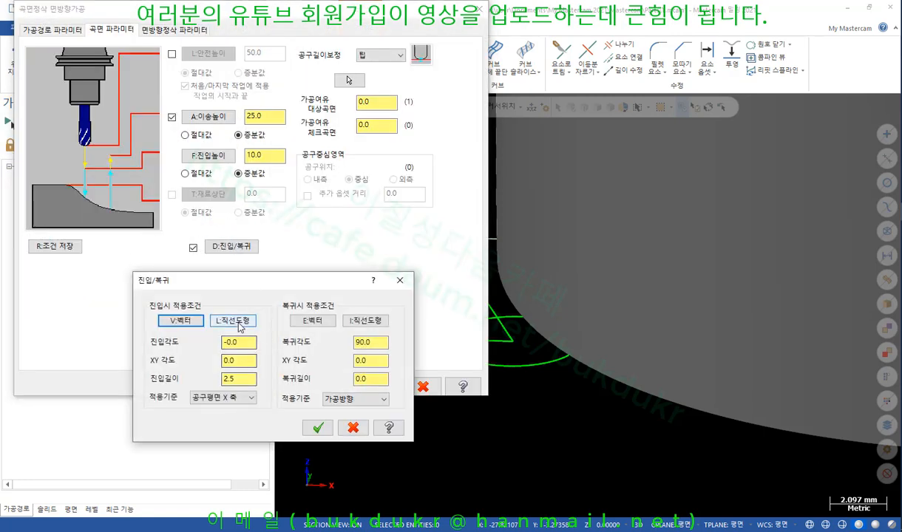
click(241, 316)
click(478, 288)
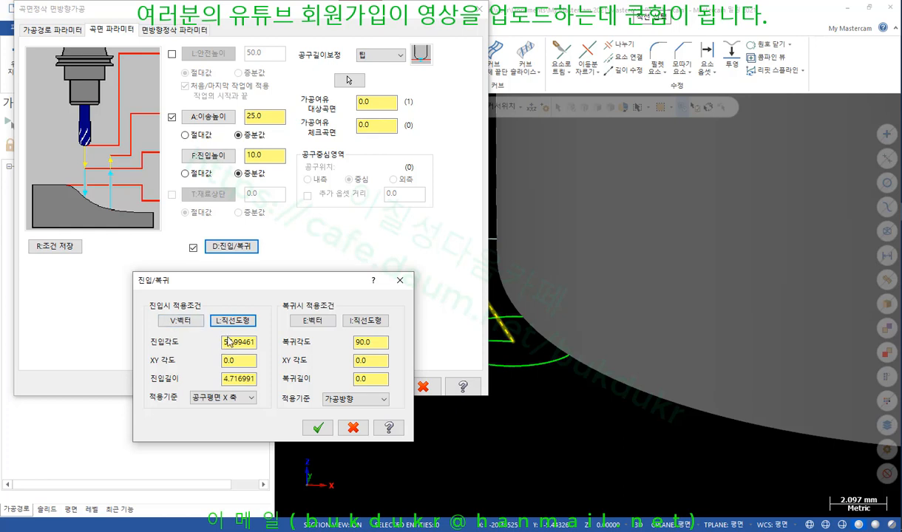
click(317, 428)
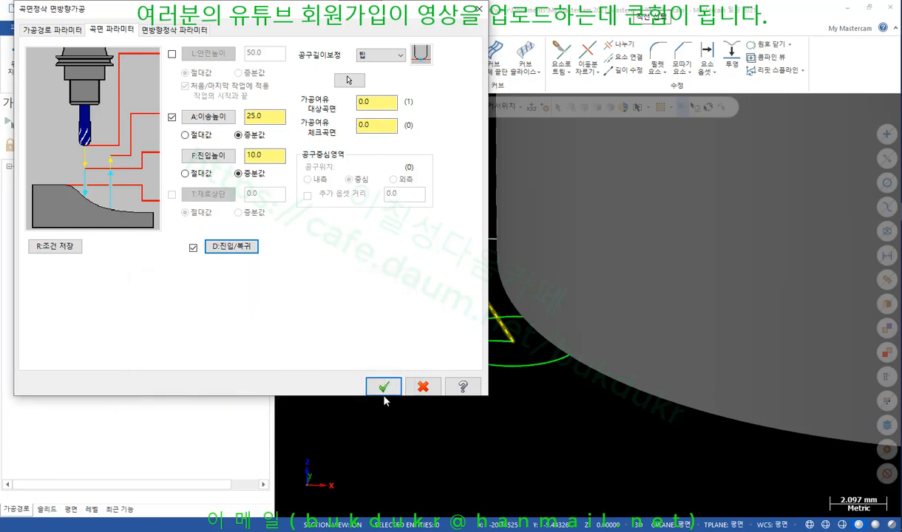
click(383, 390)
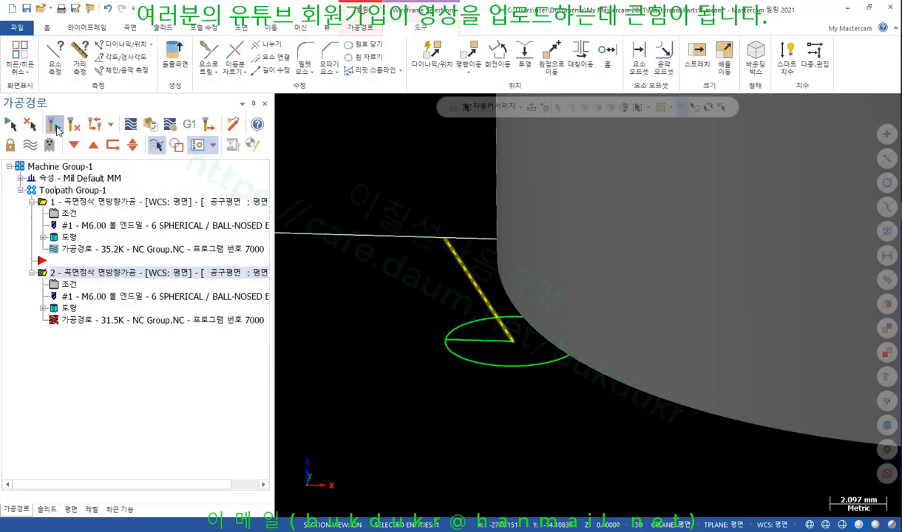
click(55, 127)
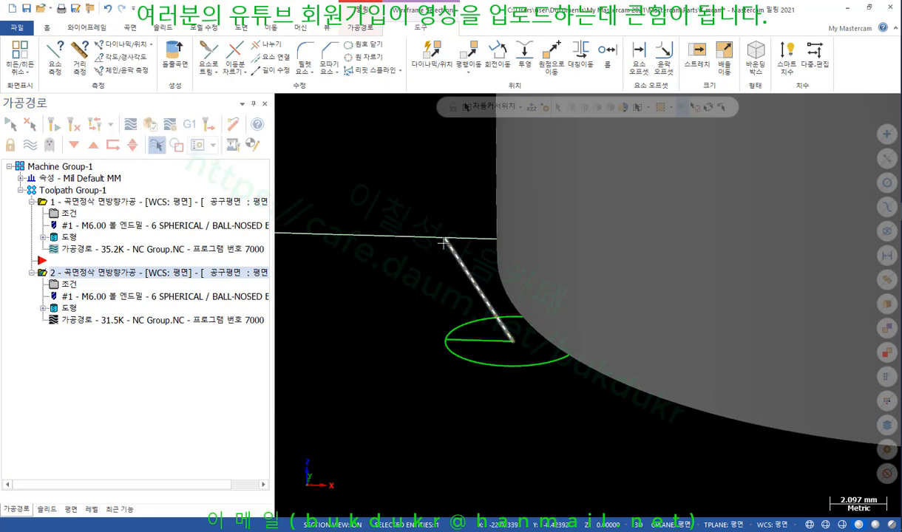
Compare the slope of the regenerated lead-in move with the sloped reference line at the cylinder's base
scroll(492, 422, down, 8)
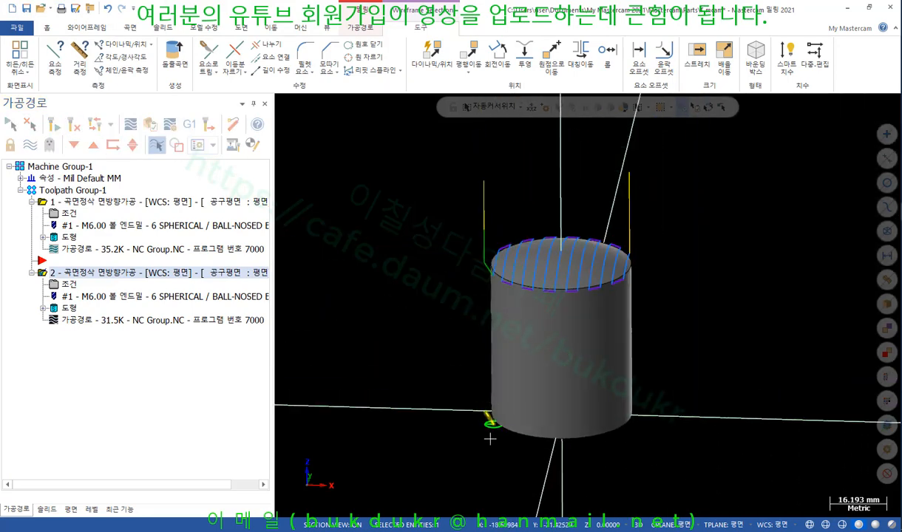
scroll(474, 237, up, 7)
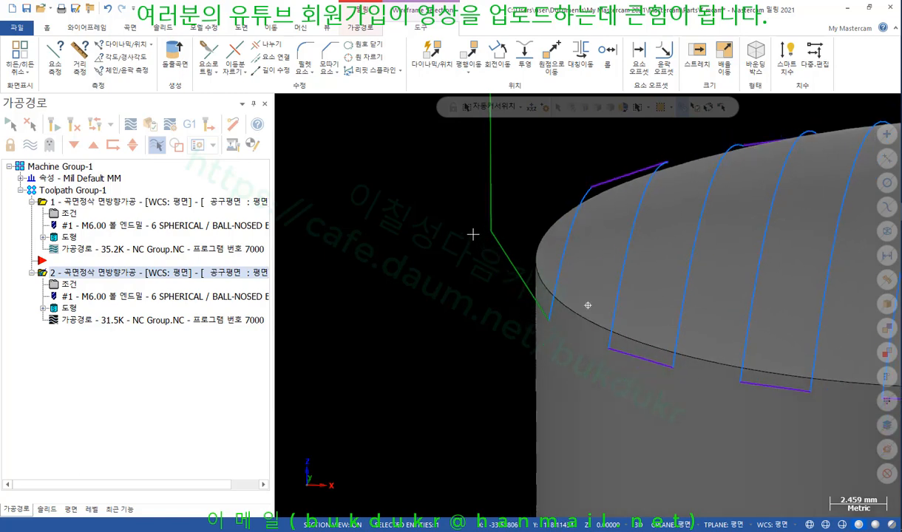
scroll(468, 231, down, 3)
scroll(492, 147, down, 2)
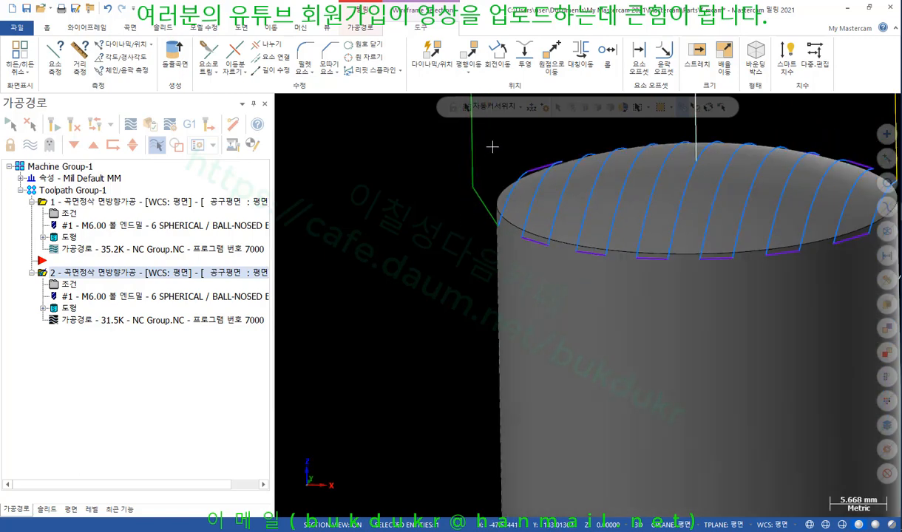
scroll(491, 147, down, 5)
scroll(517, 296, up, 2)
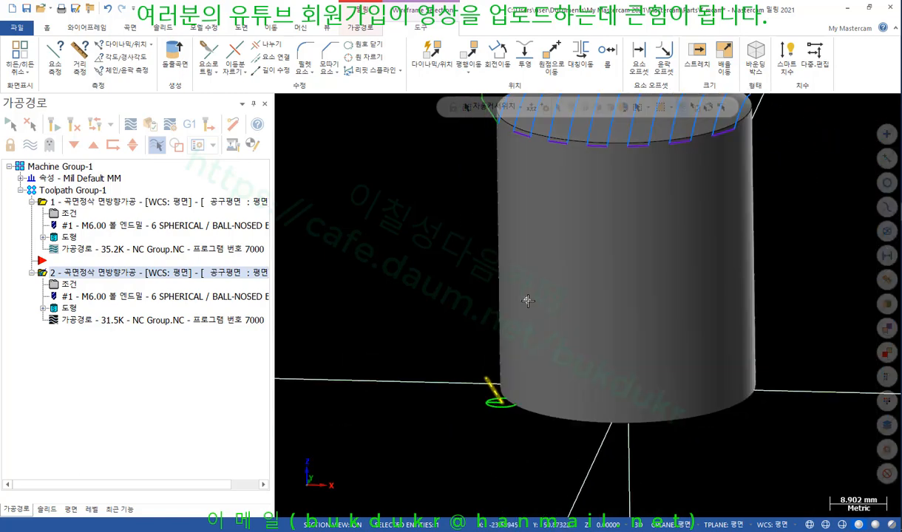
middle_drag(528, 300, 530, 312)
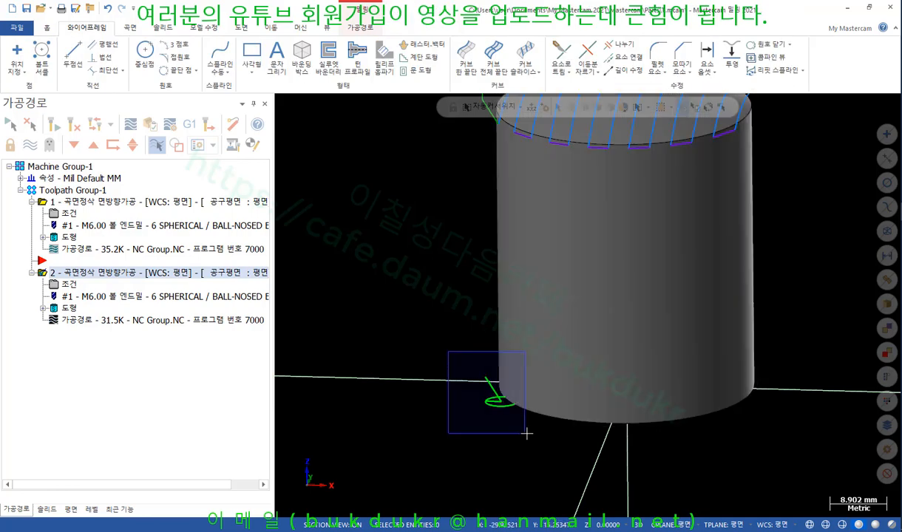
click(501, 400)
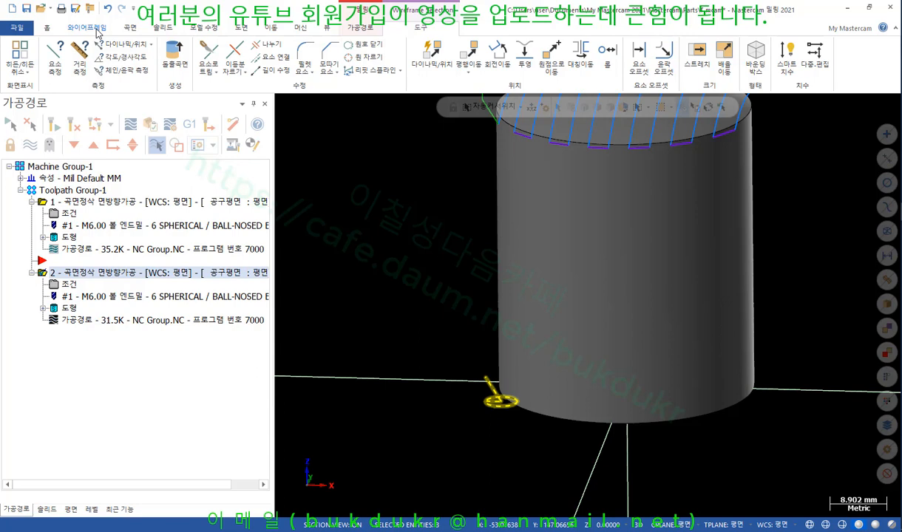
scroll(722, 175, down, 2)
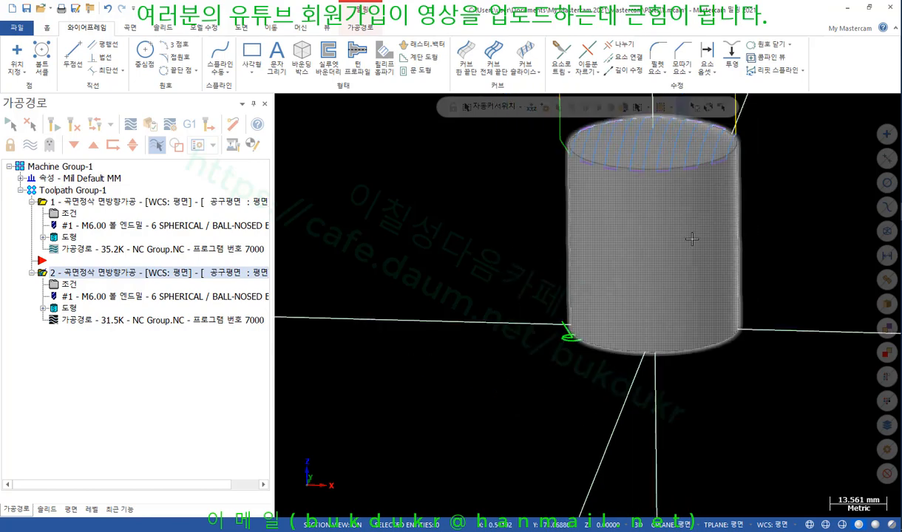
scroll(579, 180, up, 3)
scroll(579, 180, up, 3)
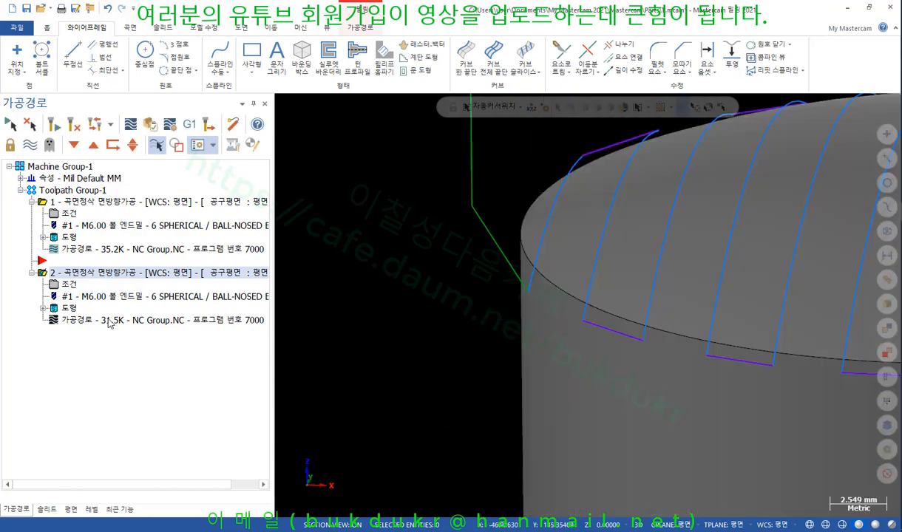
Backplot the first passes of operation 2, save the displayed path as geometry and hide the operation's toolpath
click(109, 321)
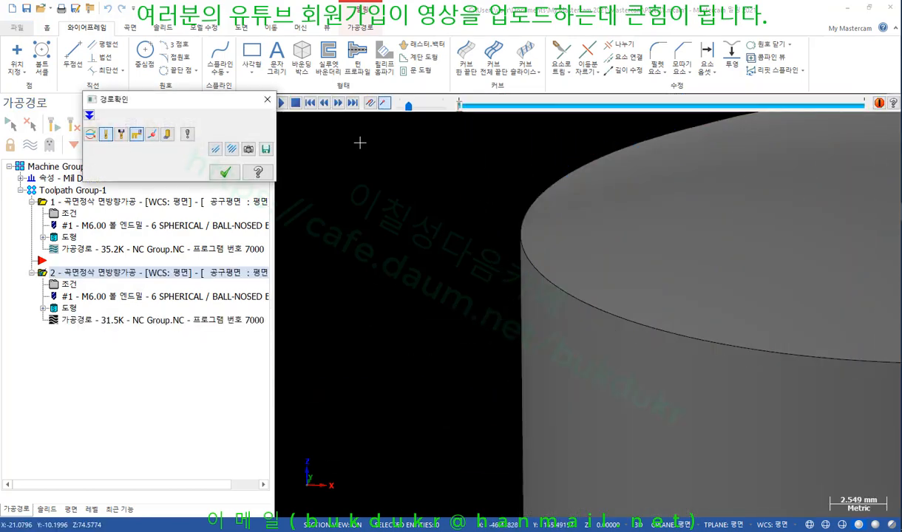
click(460, 107)
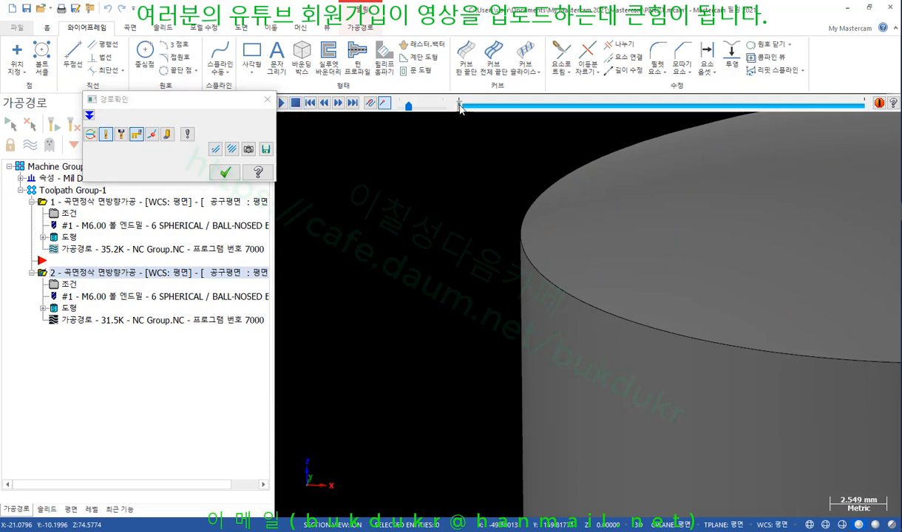
click(264, 150)
click(72, 180)
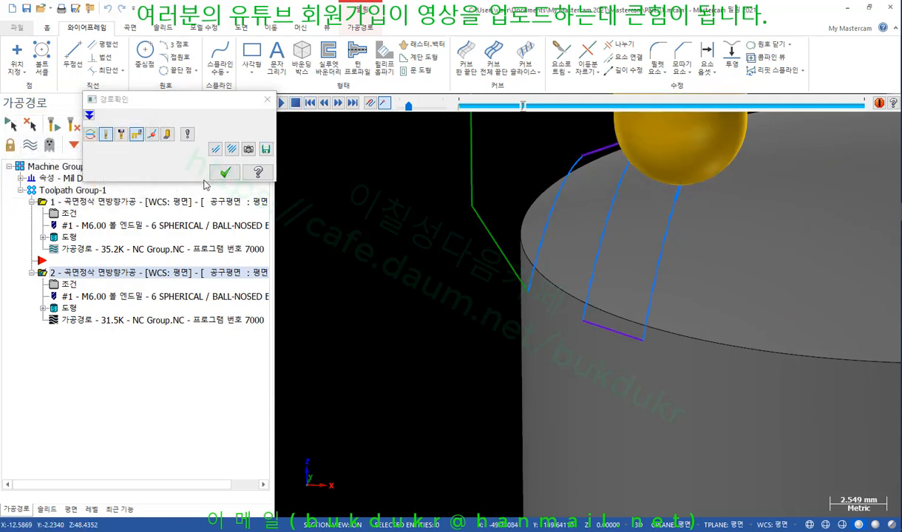
click(225, 172)
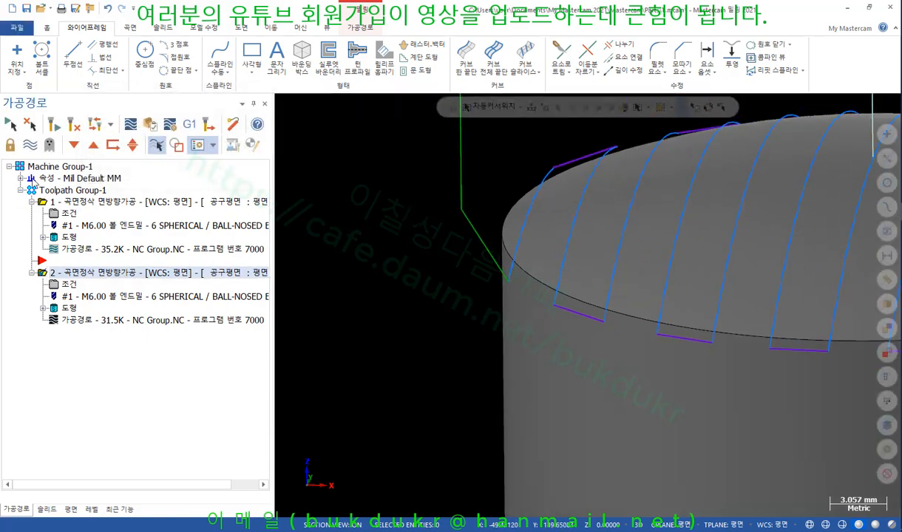
scroll(510, 289, up, 2)
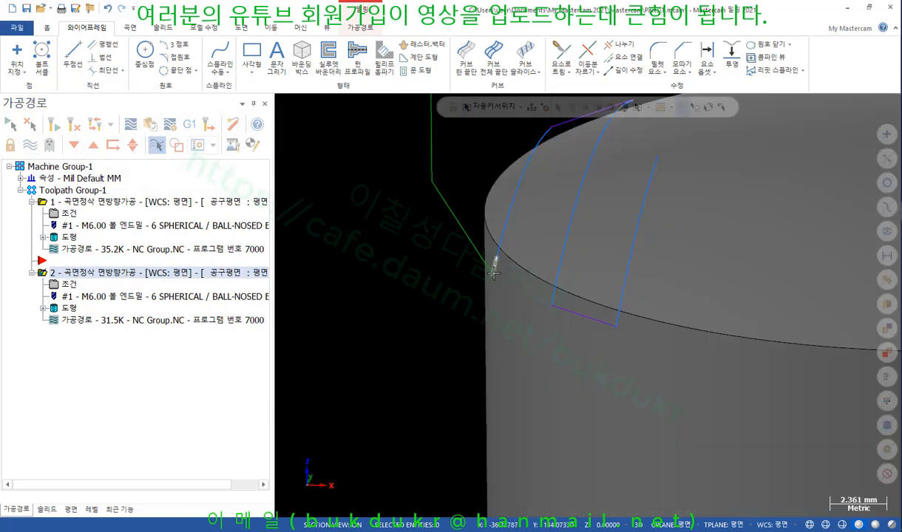
Inspect the saved path geometry where the lead-in meets the first pass on the dome's edge
click(493, 272)
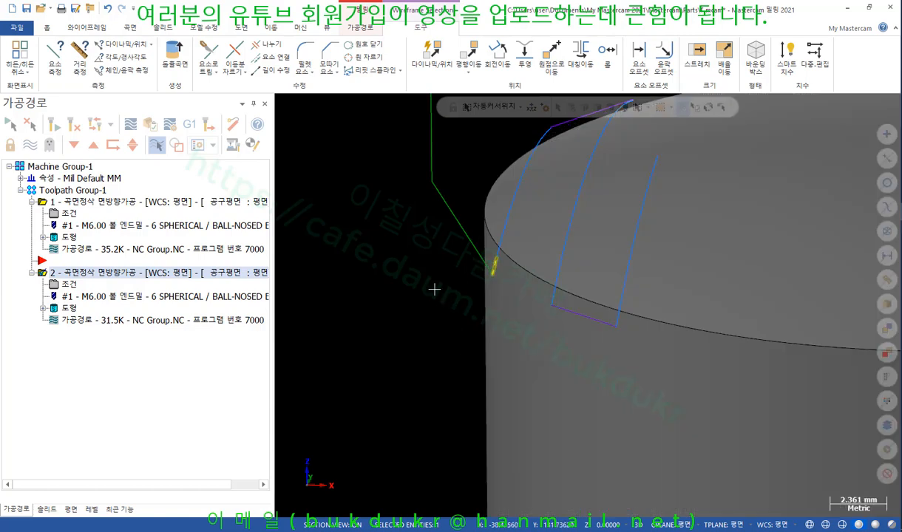
scroll(428, 304, down, 6)
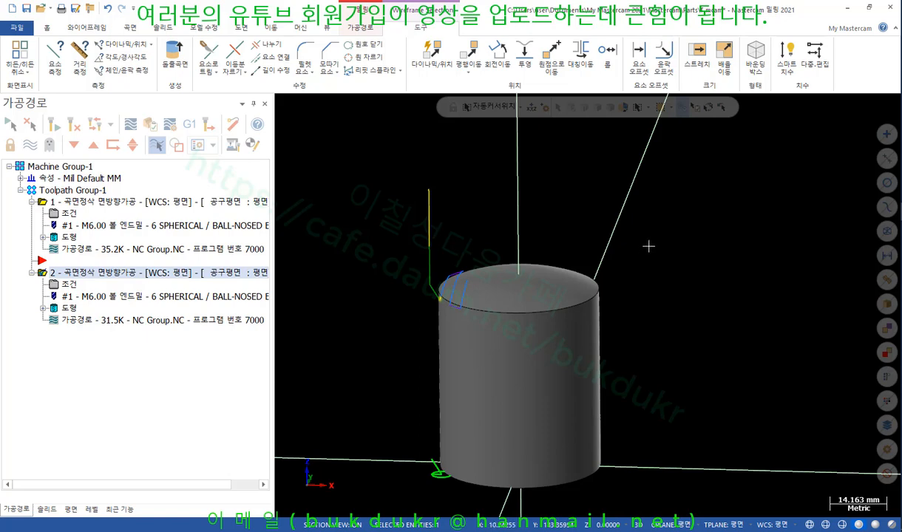
click(648, 246)
scroll(451, 265, up, 6)
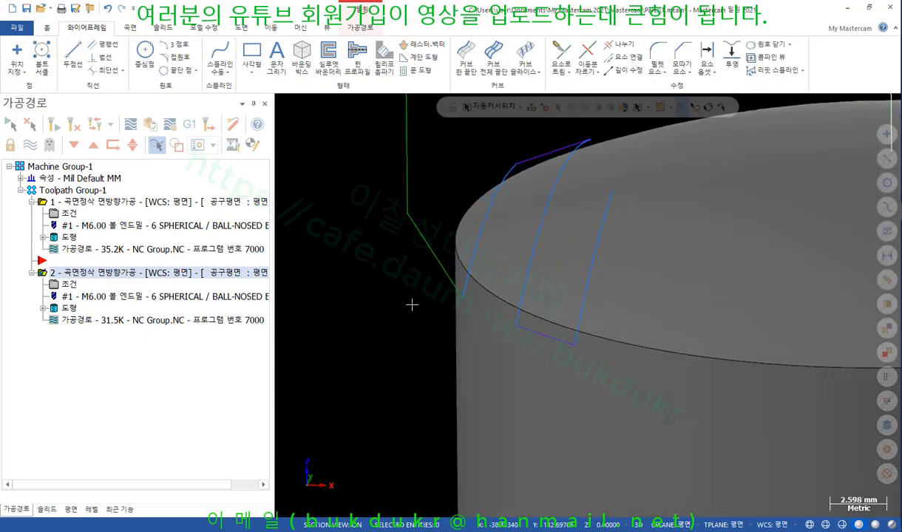
scroll(412, 305, up, 1)
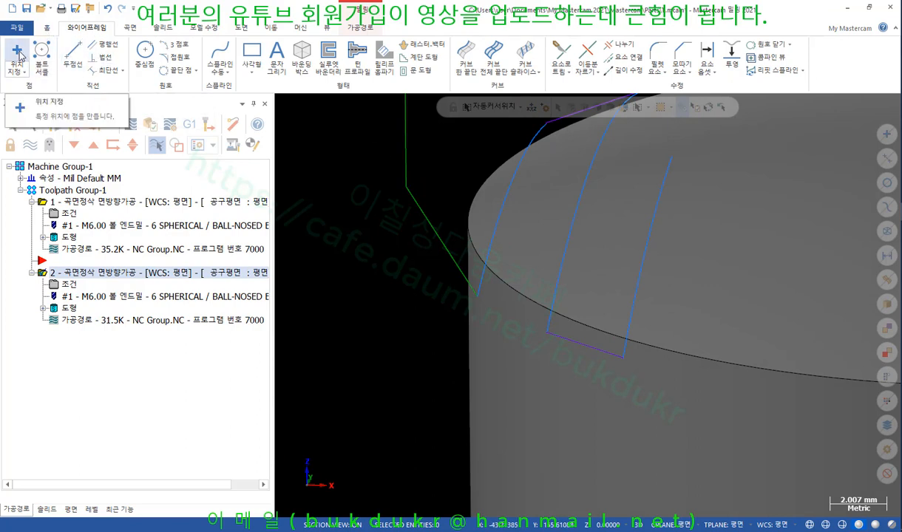
Move the circle and its two reference lines with the dynamic transform, from the circle's centre to the lower end of the saved lead-in line
scroll(459, 168, down, 7)
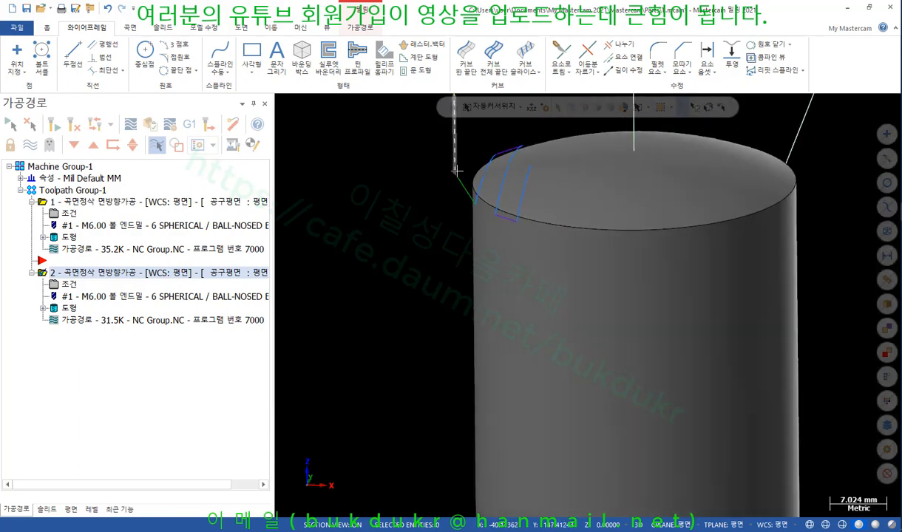
scroll(480, 388, up, 4)
drag(322, 230, 480, 379)
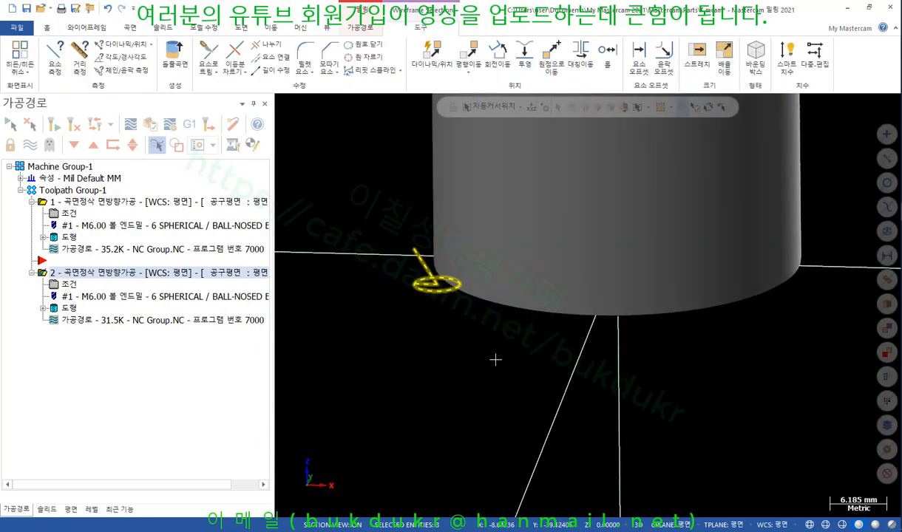
click(271, 27)
click(26, 53)
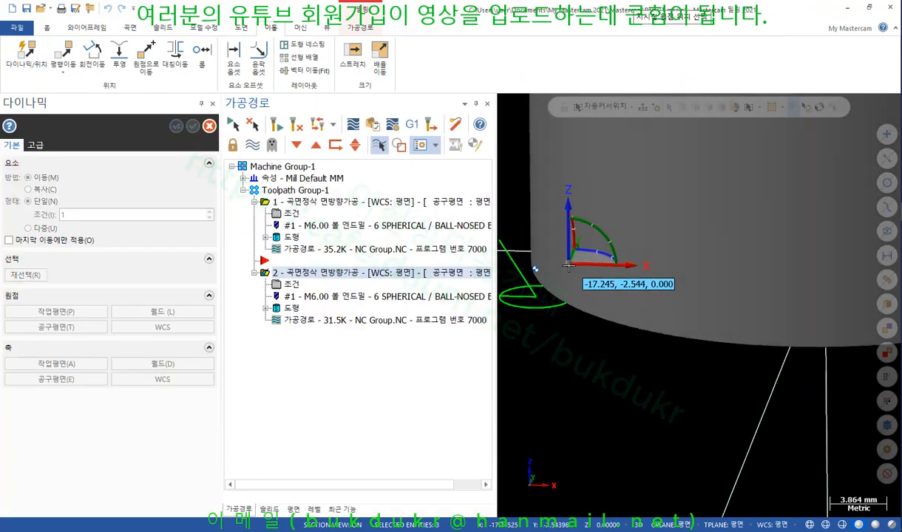
scroll(554, 268, up, 2)
click(527, 314)
click(527, 316)
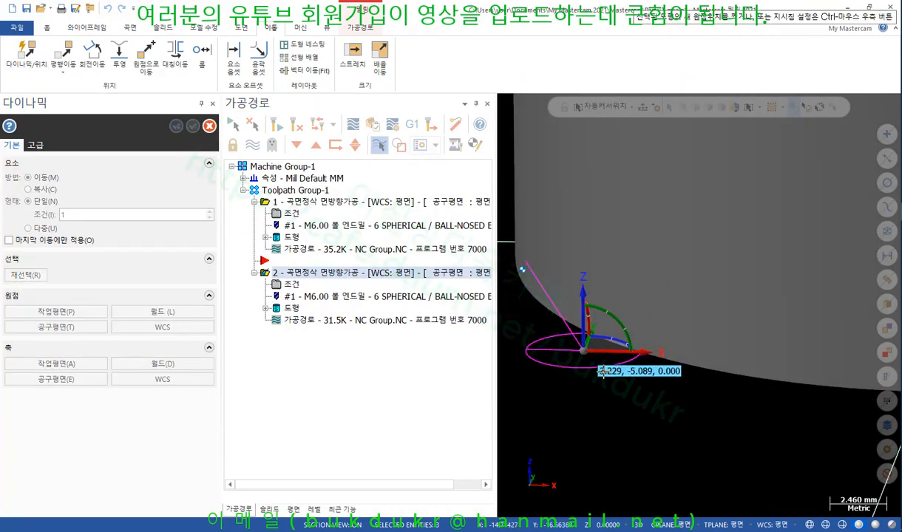
scroll(603, 371, down, 7)
scroll(613, 198, up, 4)
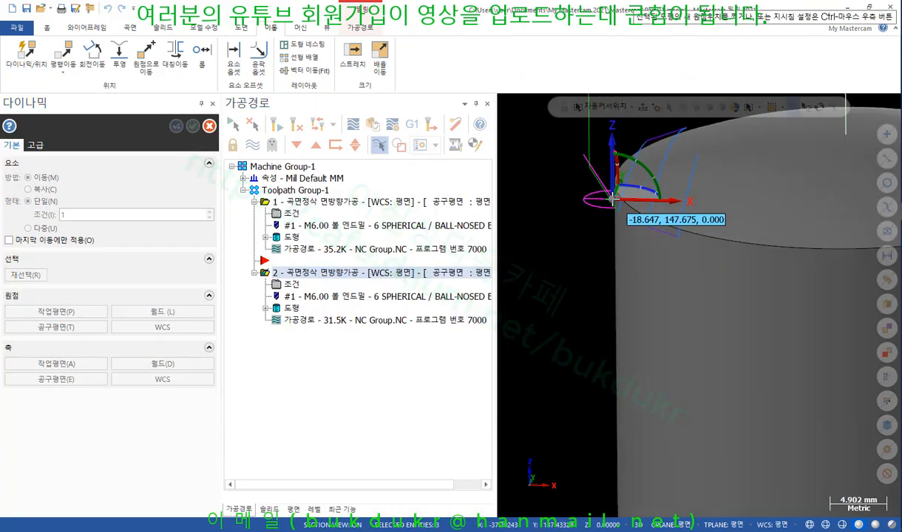
scroll(613, 201, up, 4)
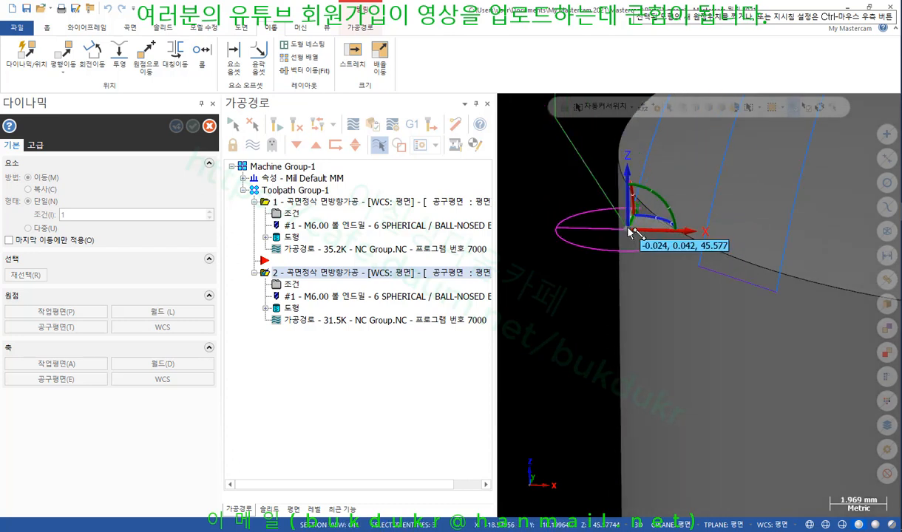
click(629, 232)
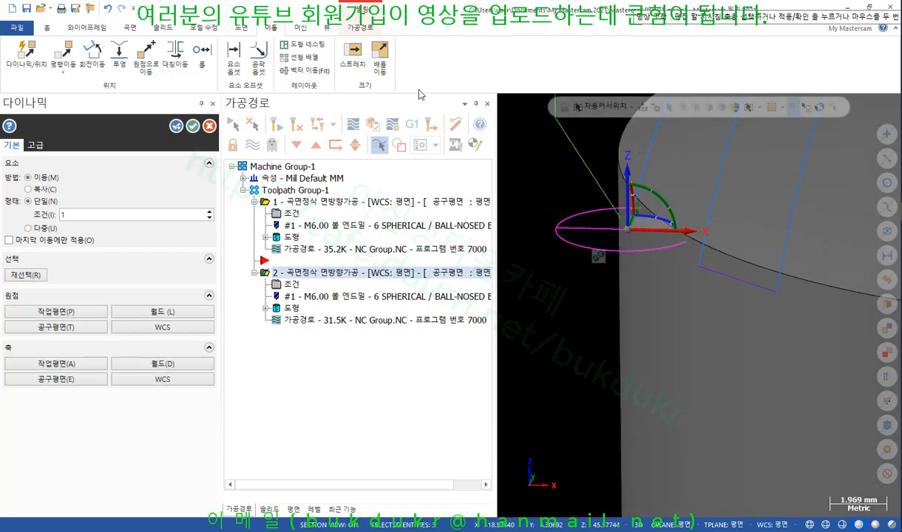
click(193, 126)
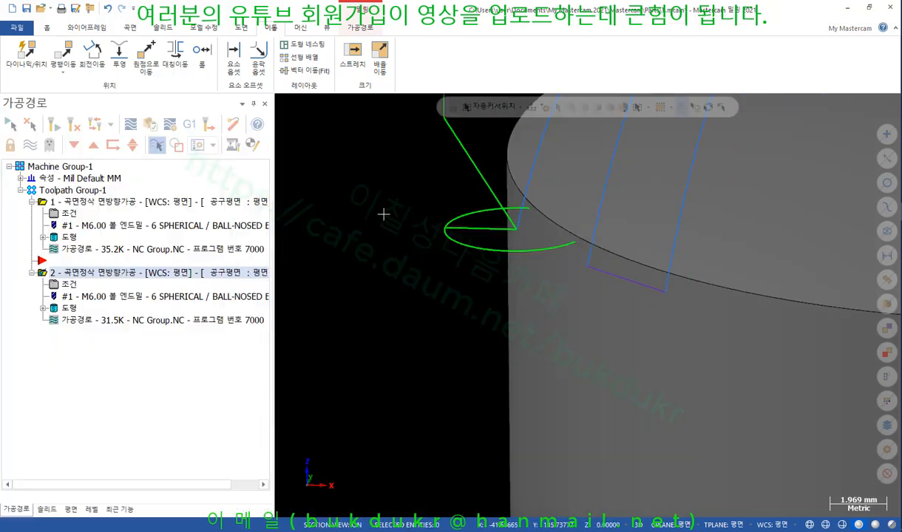
Make level 255 current and delete the saved path geometry on it
scroll(439, 314, down, 5)
scroll(412, 253, down, 2)
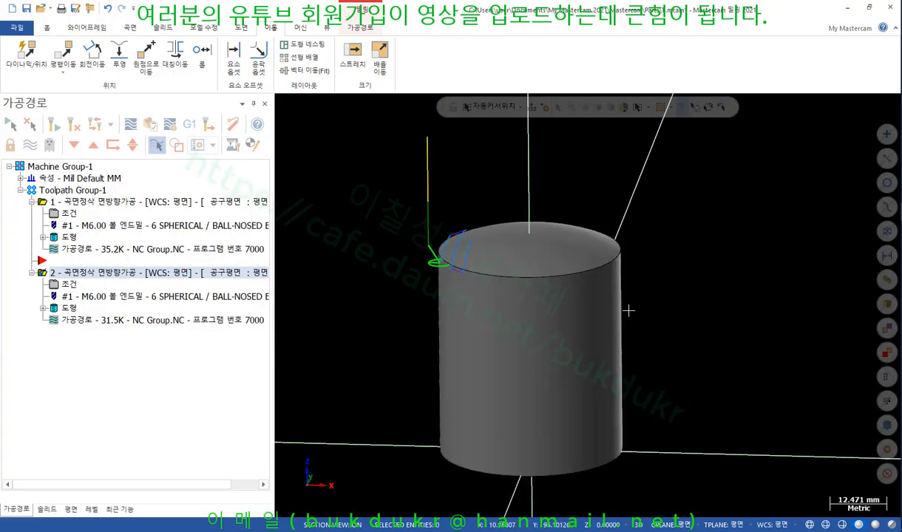
click(90, 509)
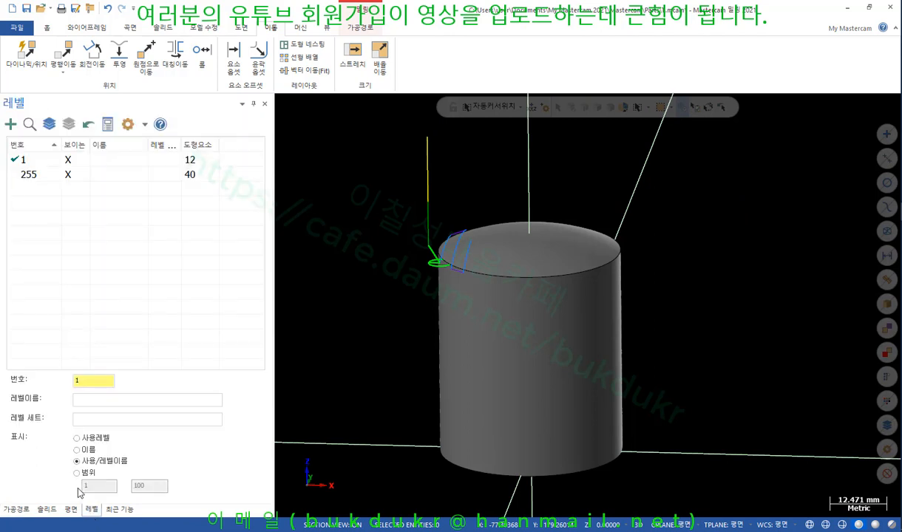
click(33, 178)
key(Delete)
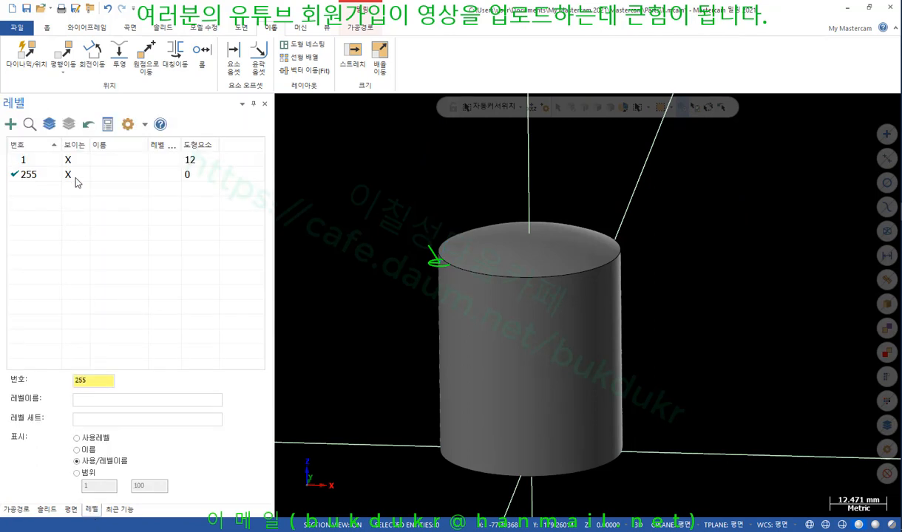
Redisplay the toolpath of operation 2 on the dome
scroll(411, 215, up, 5)
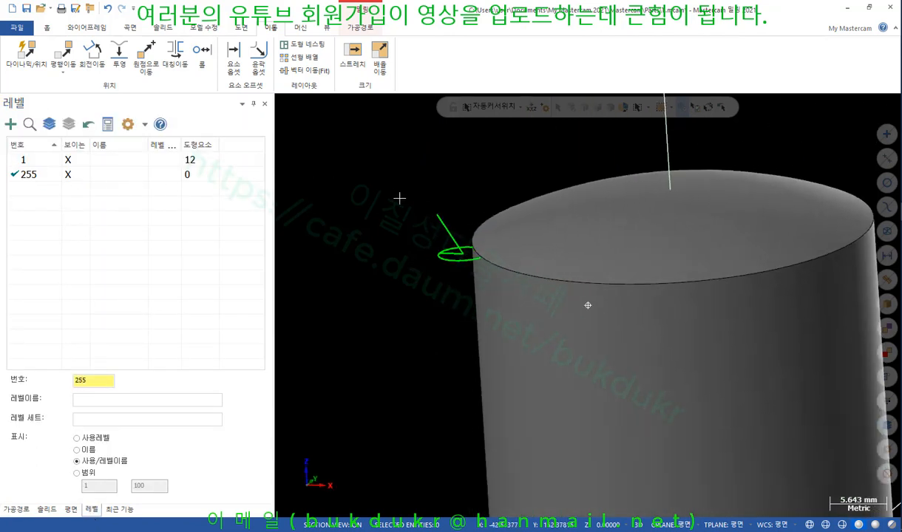
click(16, 509)
scroll(394, 317, down, 2)
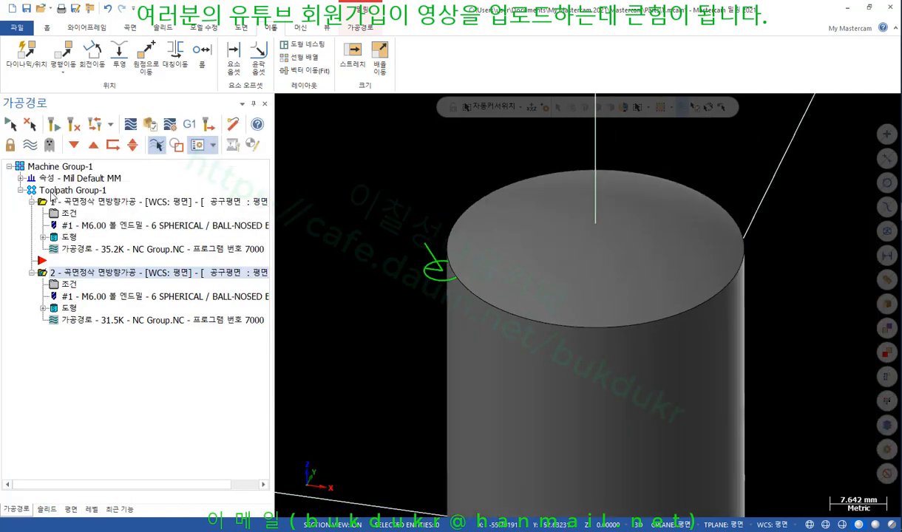
click(31, 146)
scroll(302, 224, up, 5)
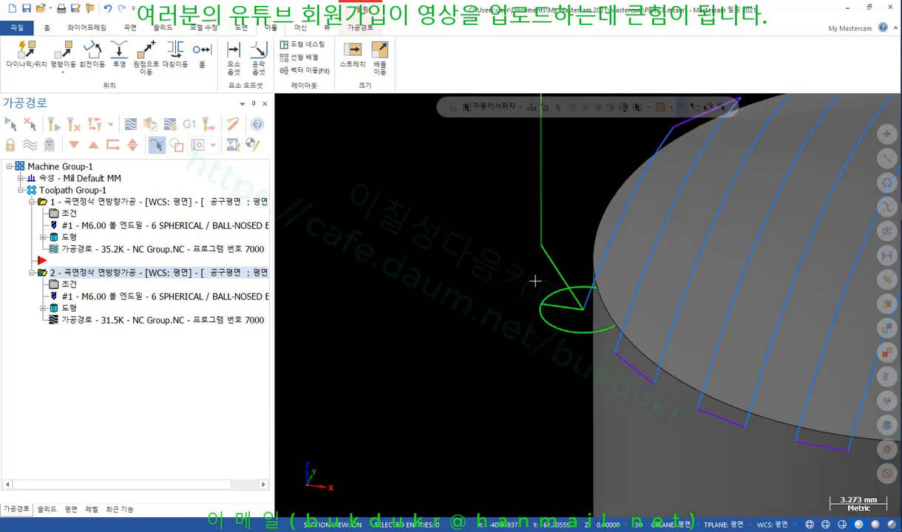
Trace the sloped lead-in move beside the dome's edge with the red screen pen, and close the drawing overlay
scroll(704, 302, up, 4)
mouse_move(459, 236)
middle_down()
mouse_move(454, 220)
mouse_move(469, 205)
mouse_move(471, 222)
middle_up()
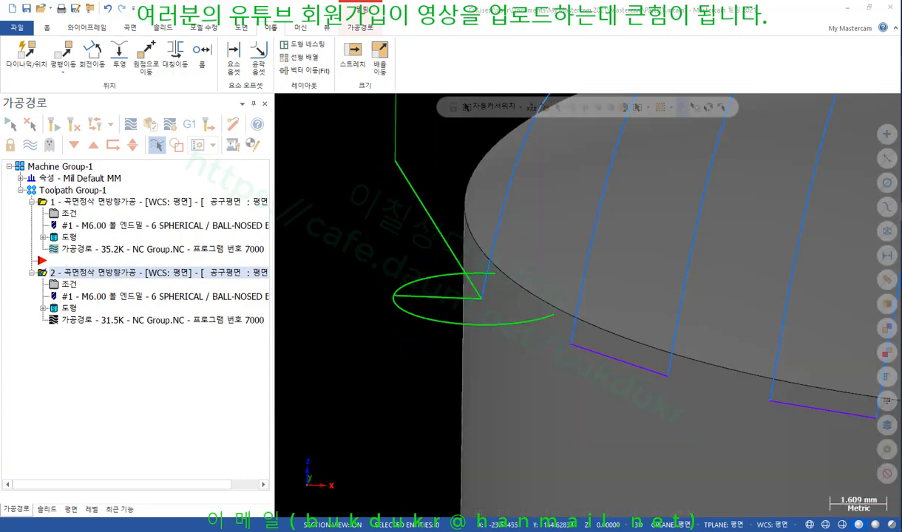
drag(439, 226, 427, 205)
drag(408, 167, 444, 222)
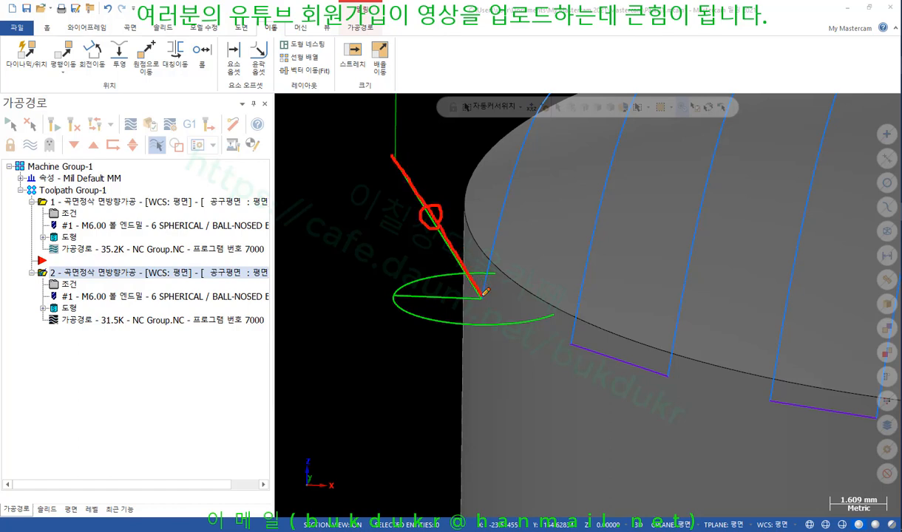
right_click(326, 234)
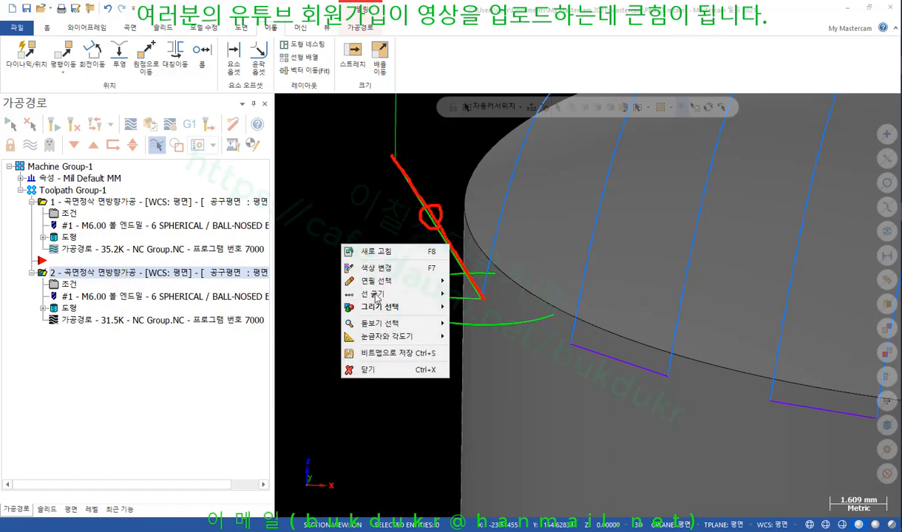
click(370, 358)
Compare the lead-in move with the circle and its reference lines in the top and front views
scroll(326, 224, down, 2)
mouse_move(326, 224)
middle_down()
mouse_move(484, 268)
mouse_move(326, 228)
mouse_move(302, 264)
mouse_move(326, 293)
mouse_move(322, 327)
mouse_move(317, 242)
middle_up()
right_click(321, 221)
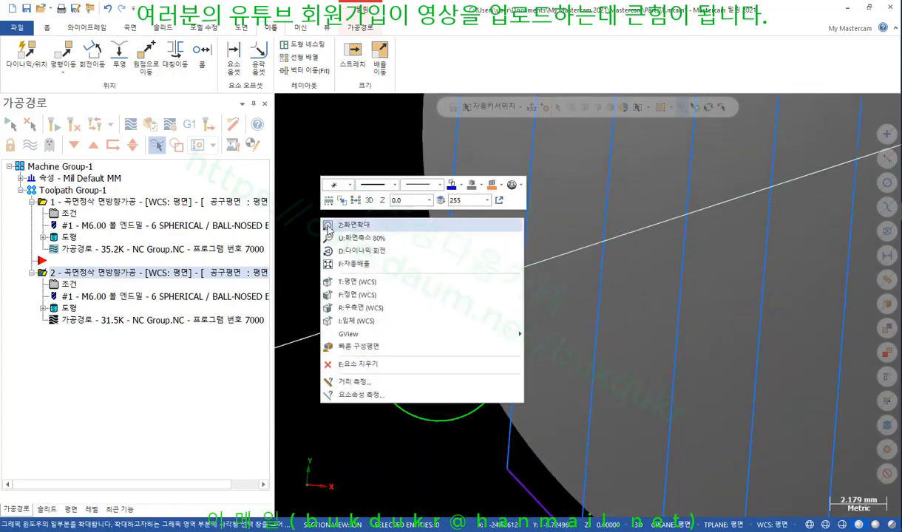
click(358, 282)
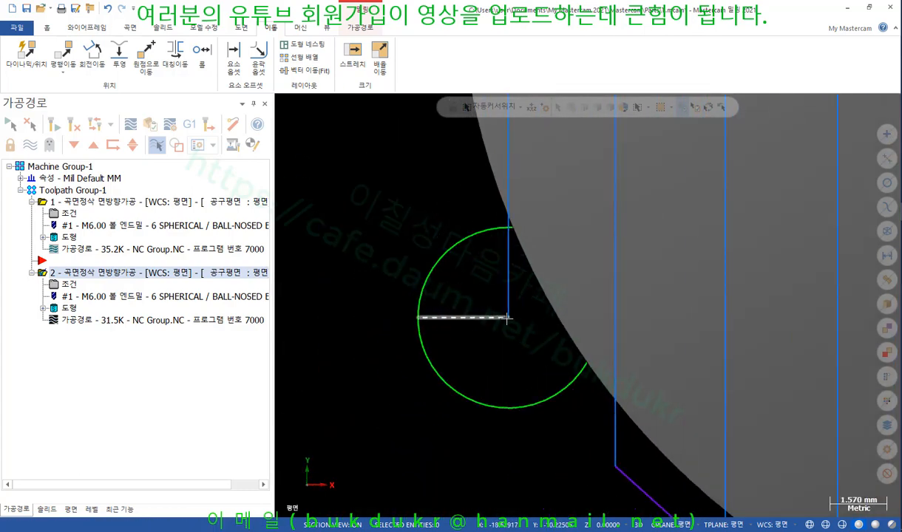
right_click(379, 185)
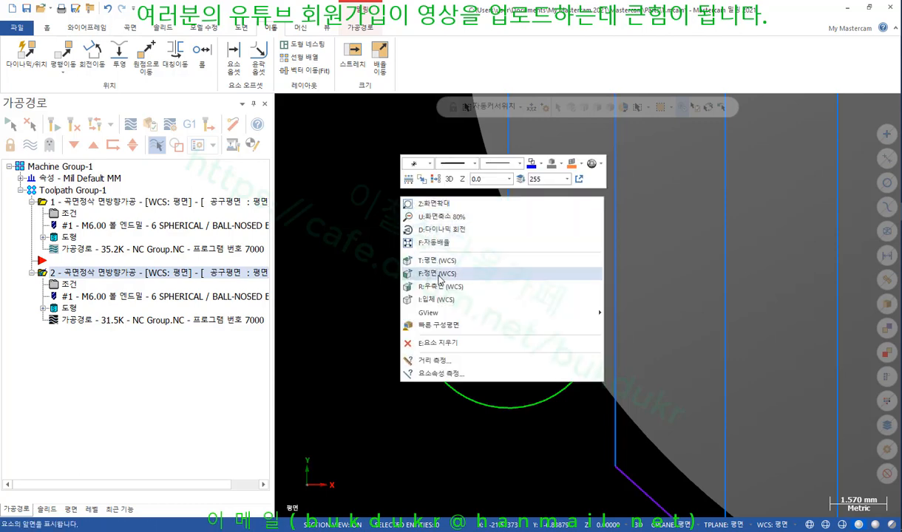
click(436, 274)
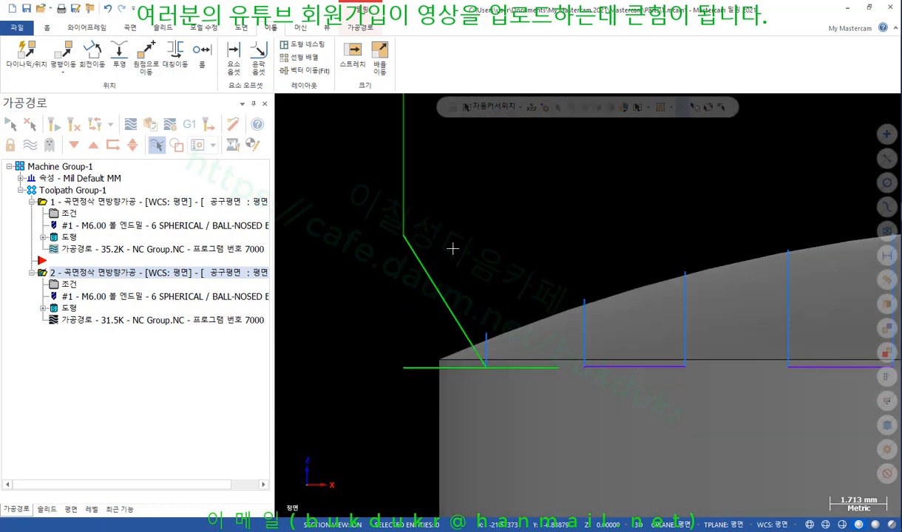
Examine the whole toolpath over the dome, from the lead-in at the circle to the retract after the last pass
scroll(455, 200, down, 3)
mouse_move(456, 200)
middle_down()
mouse_move(466, 200)
mouse_move(429, 203)
mouse_move(483, 235)
middle_up()
scroll(490, 196, up, 3)
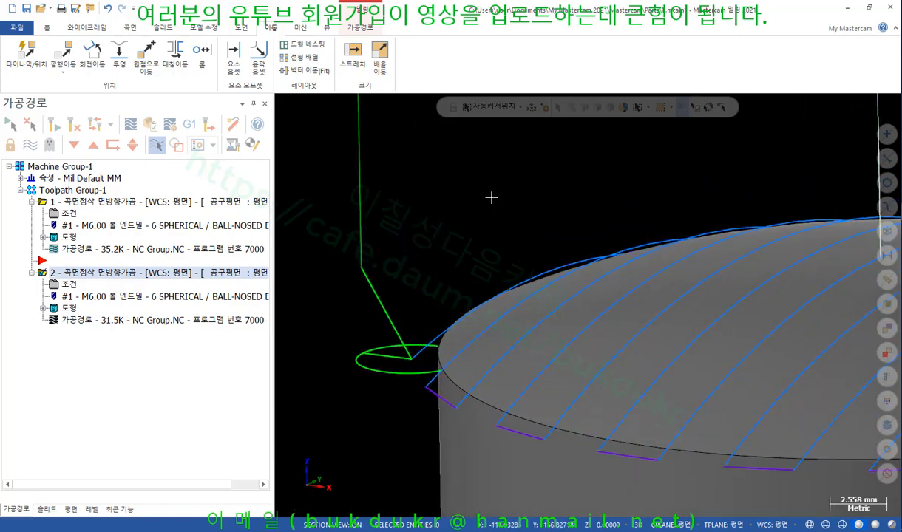
middle_drag(489, 195, 493, 209)
scroll(447, 210, down, 5)
scroll(438, 211, down, 3)
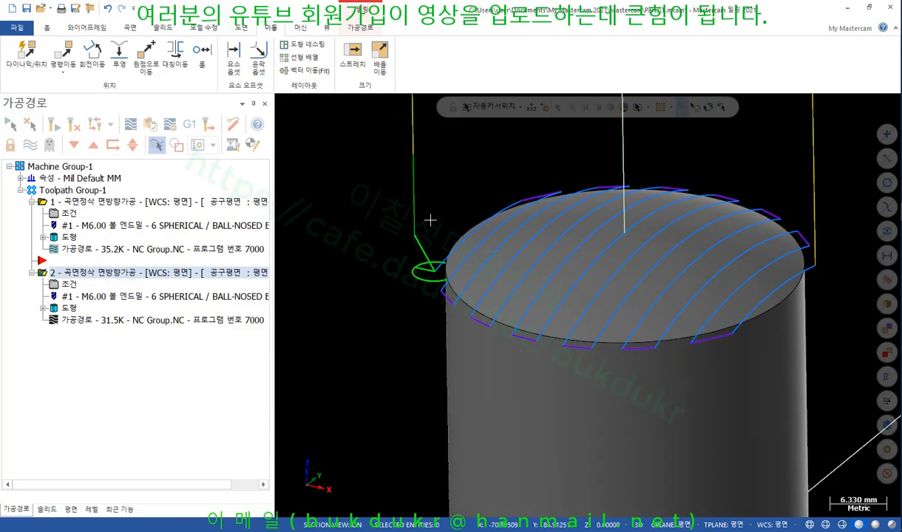
scroll(399, 225, down, 2)
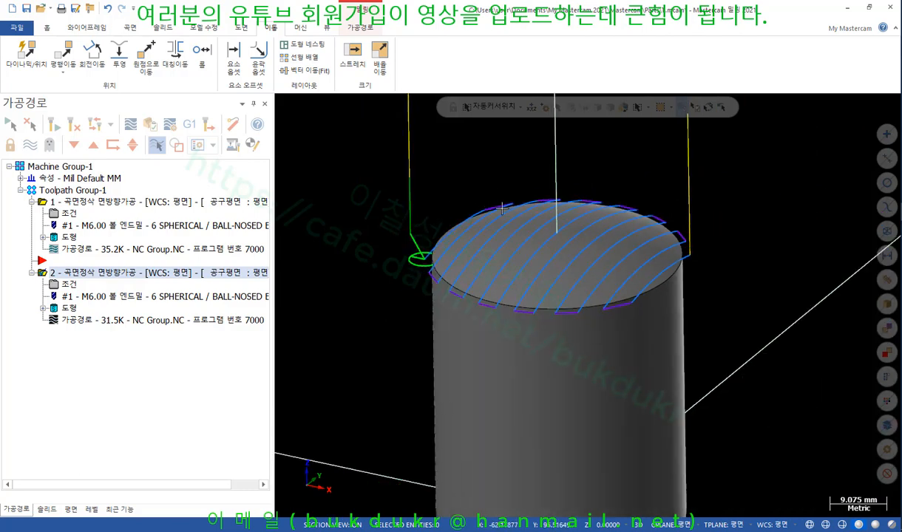
scroll(411, 222, up, 3)
drag(332, 213, 427, 318)
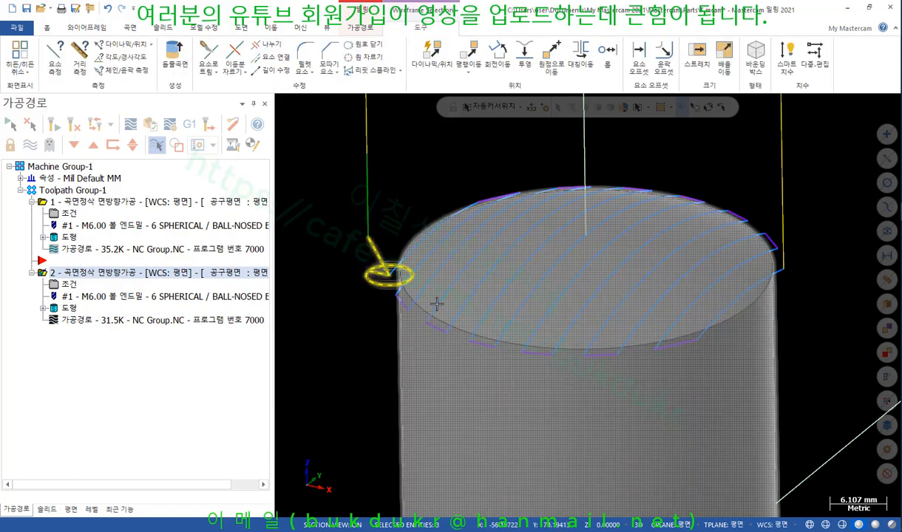
key(Escape)
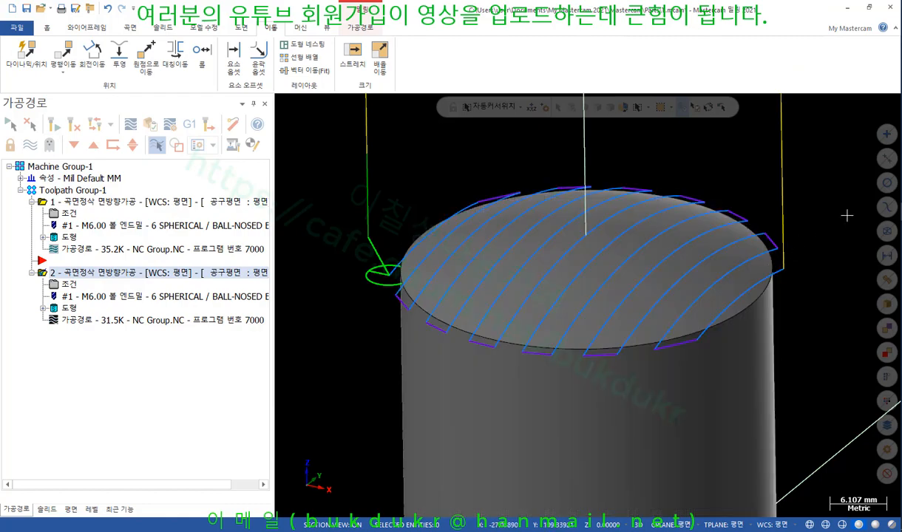
scroll(466, 219, down, 1)
middle_drag(451, 234, 606, 234)
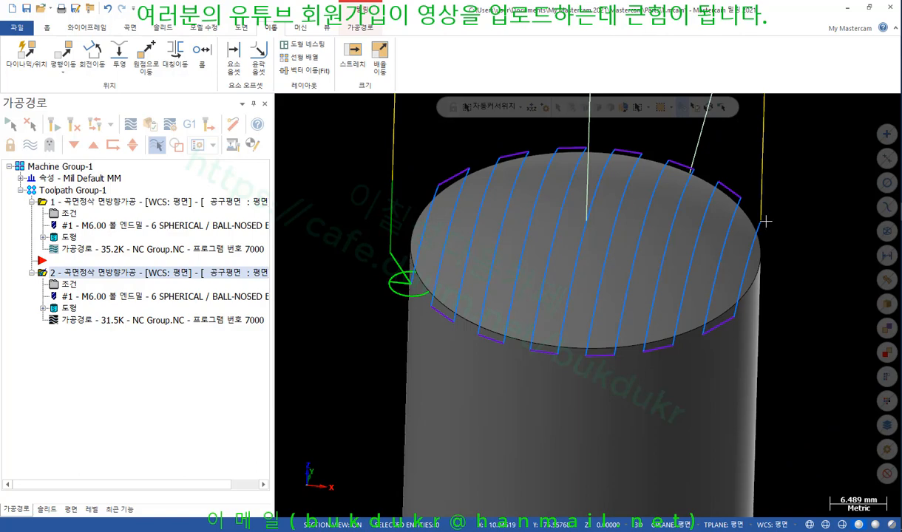
In the entry/exit settings of operation 2, set the exit reference direction to the tool plane X axis
click(69, 284)
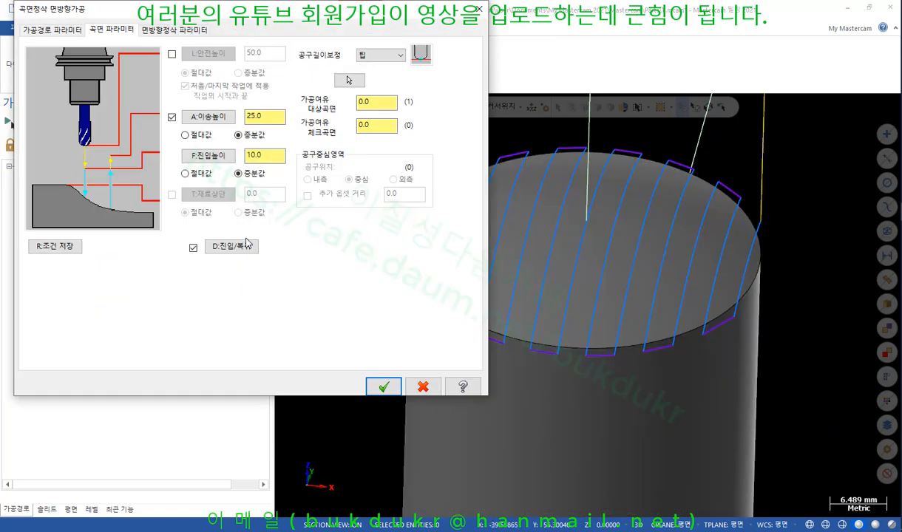
click(247, 245)
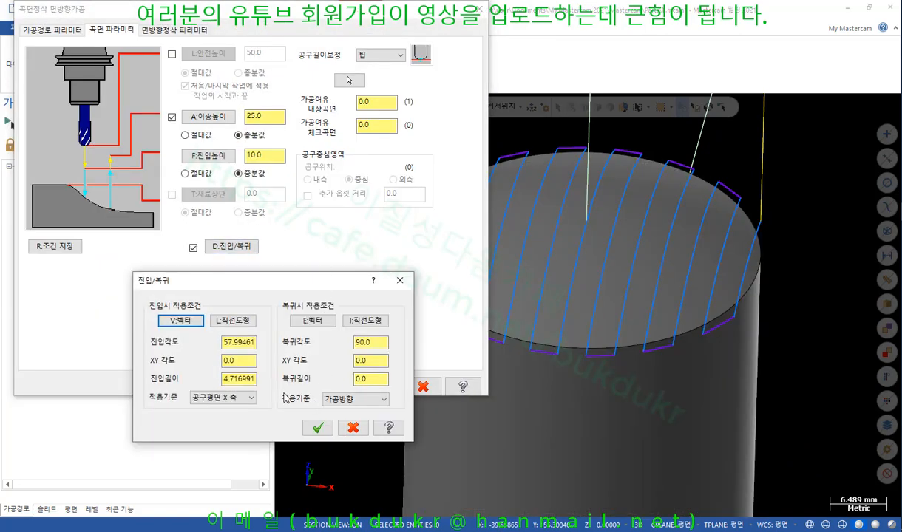
click(349, 400)
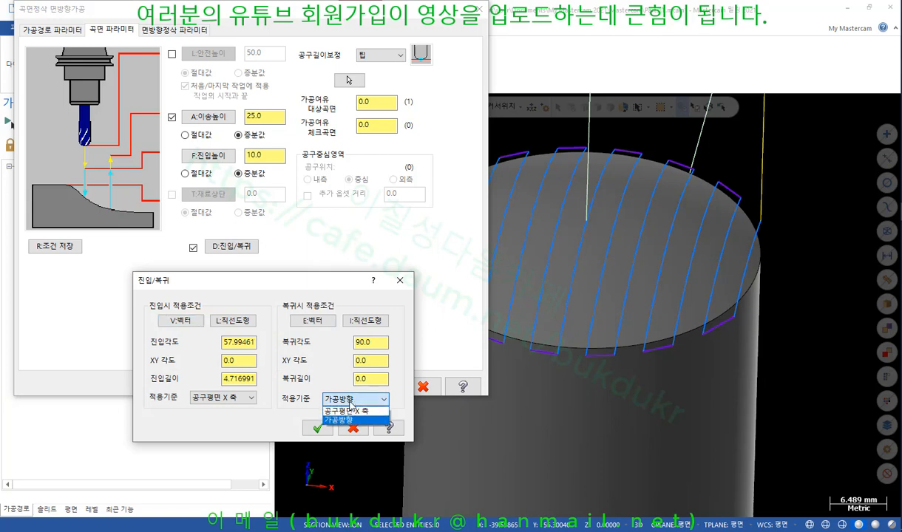
click(347, 411)
Set the exit angle to 57 and the exit length to 5, and regenerate operation 2
double_click(385, 344)
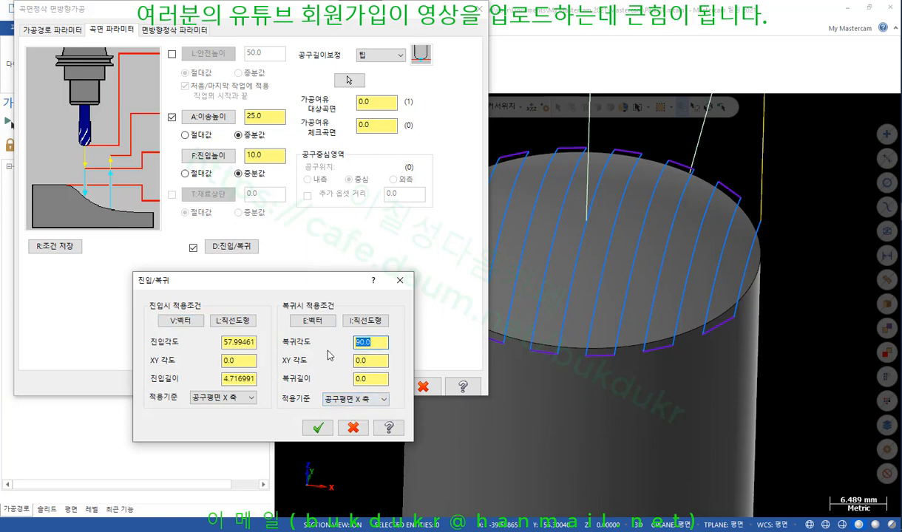
text(57)
key(Tab)
key(Tab)
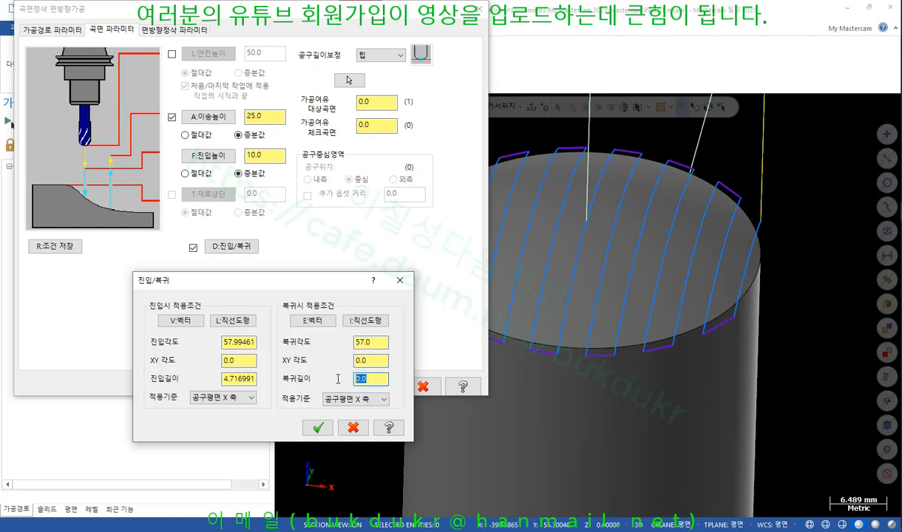
text(5)
click(318, 427)
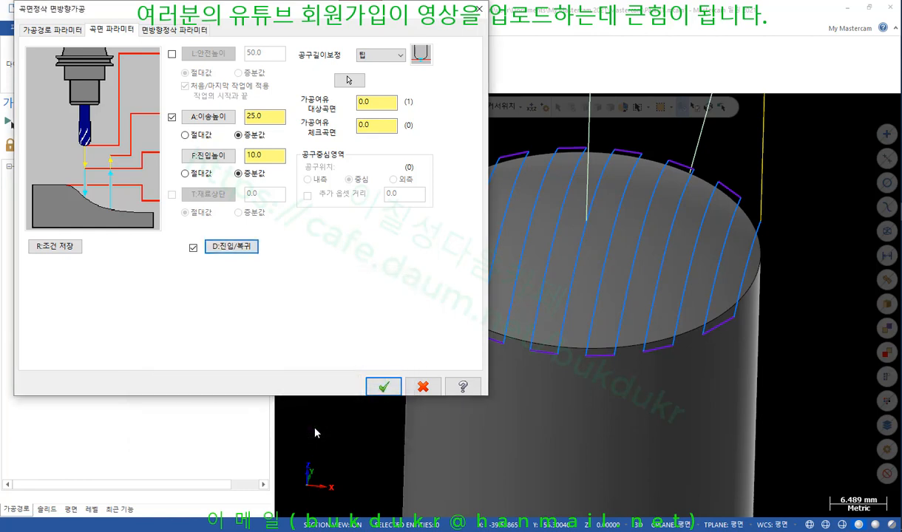
click(383, 387)
click(152, 272)
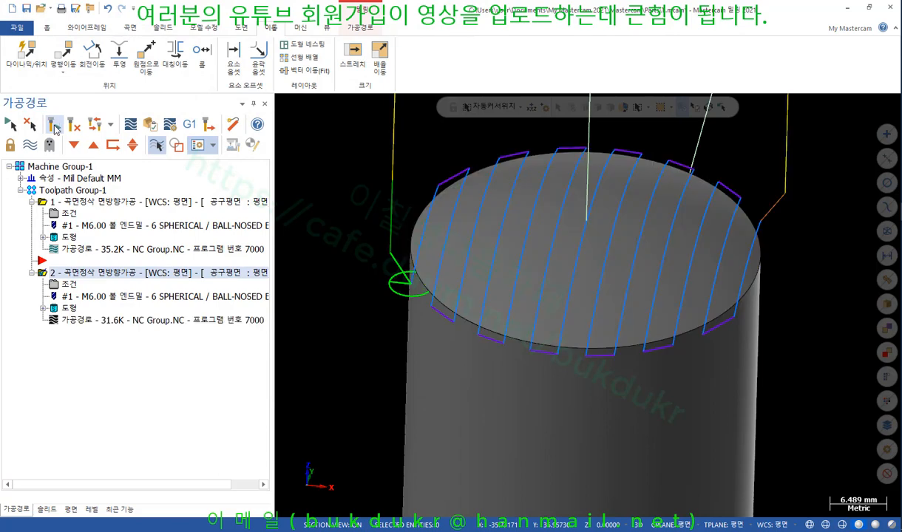
Mark the sloped exit and entry moves with red arrows on the screen overlay, and close the overlay
mouse_move(734, 235)
middle_down()
mouse_move(729, 291)
mouse_move(728, 250)
mouse_move(755, 246)
mouse_move(752, 195)
middle_up()
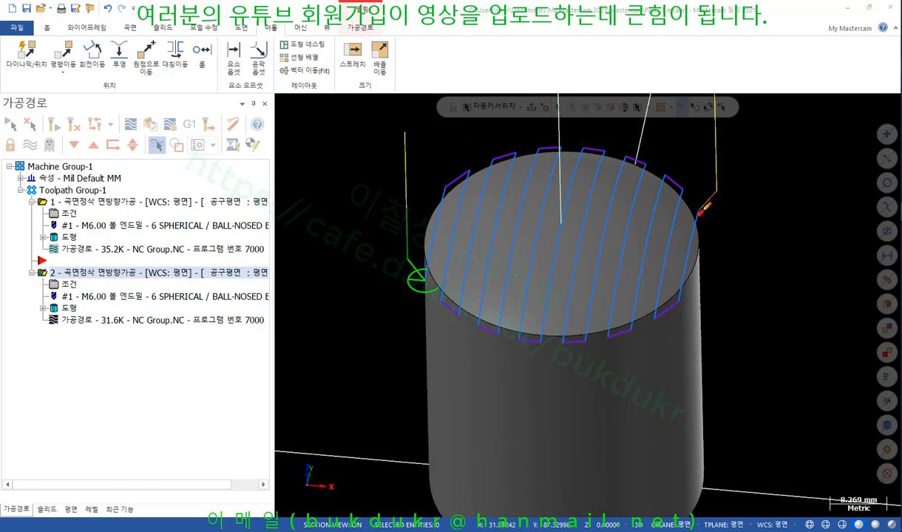
mouse_move(700, 213)
mouse_down()
mouse_move(732, 169)
mouse_move(750, 183)
mouse_up()
mouse_move(430, 281)
mouse_down()
mouse_move(399, 241)
mouse_move(405, 235)
mouse_up()
right_click(351, 207)
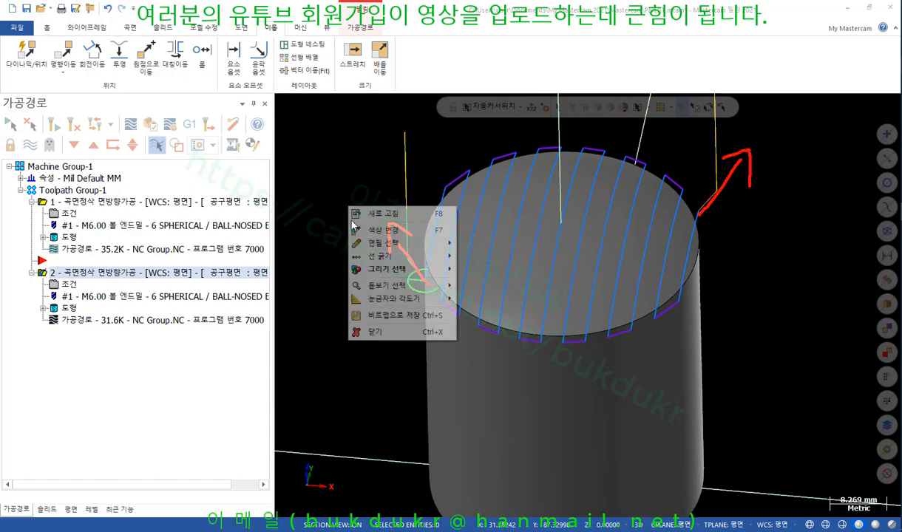
click(380, 333)
From the top view, mark the exit and entry moves with red arrows and a 0 on the screen overlay, and close the overlay
right_click(368, 176)
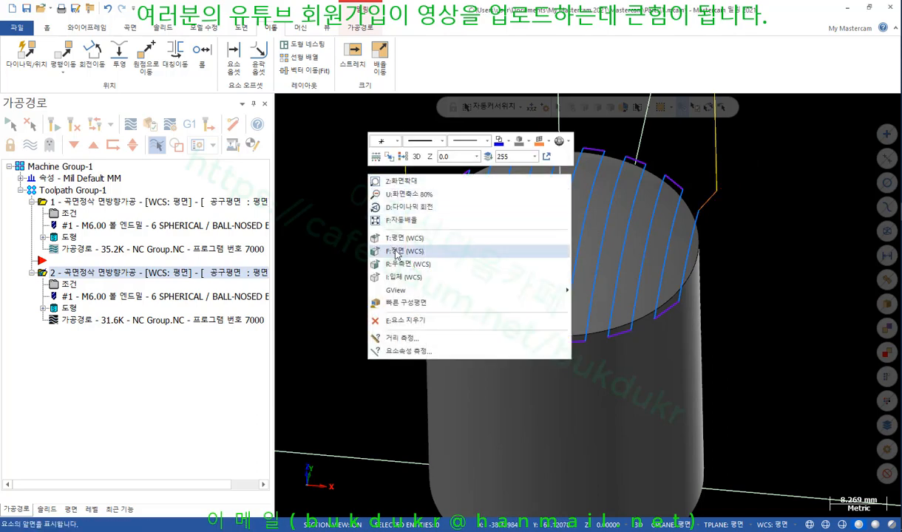
click(398, 238)
scroll(406, 272, up, 6)
scroll(406, 331, down, 4)
scroll(394, 340, down, 4)
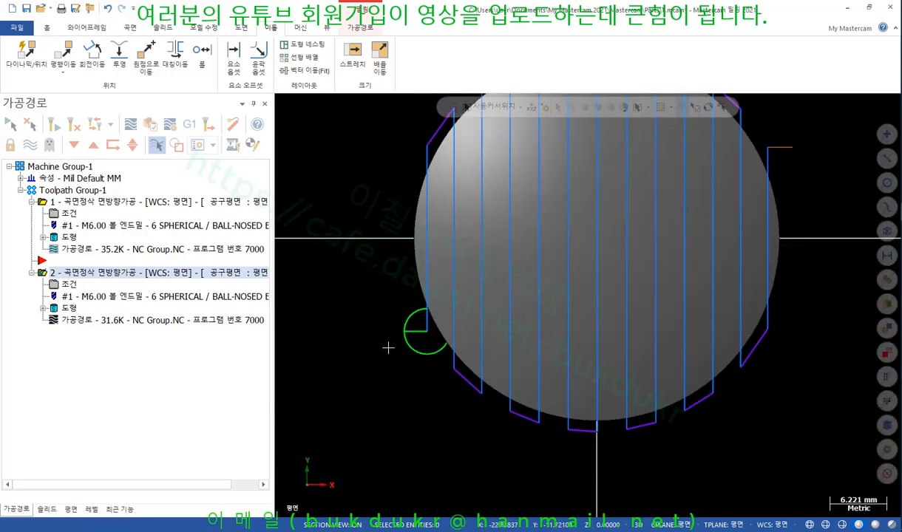
scroll(562, 181, up, 2)
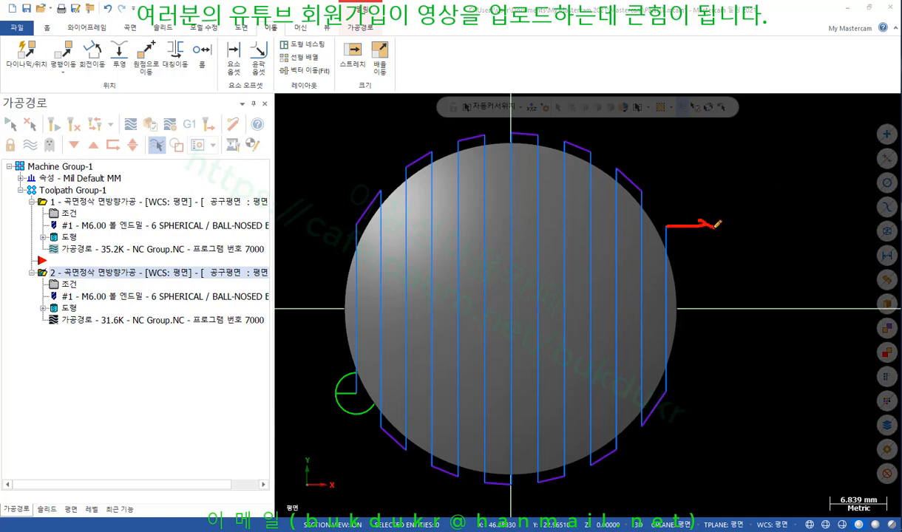
drag(664, 165, 779, 152)
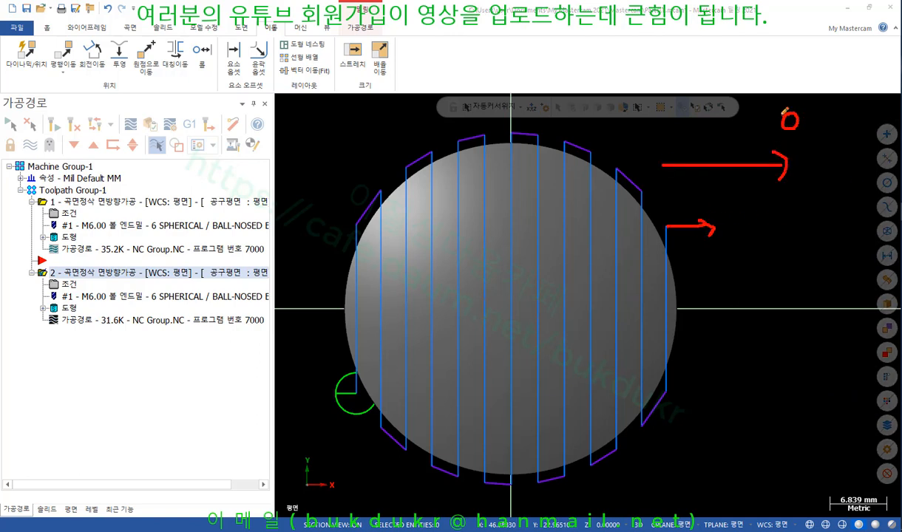
drag(337, 391, 406, 391)
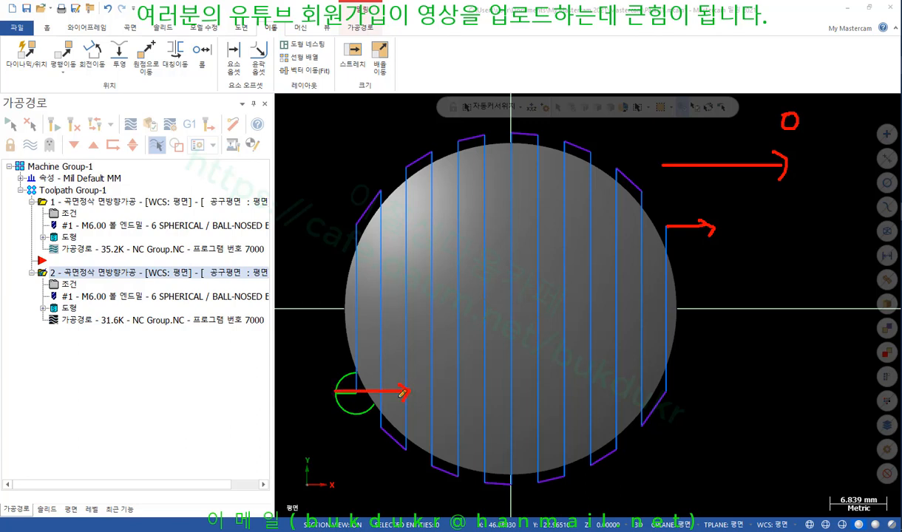
drag(357, 346, 353, 345)
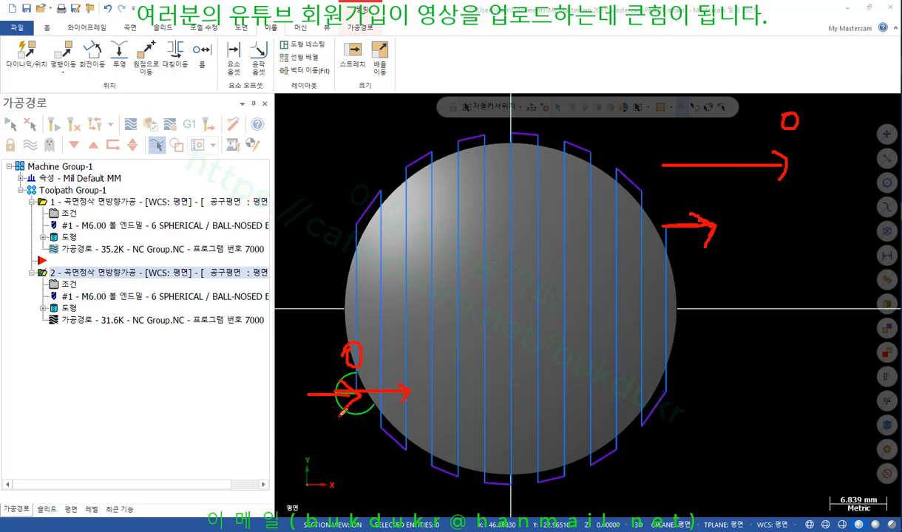
mouse_move(668, 227)
mouse_down()
mouse_move(655, 202)
mouse_move(696, 255)
mouse_up()
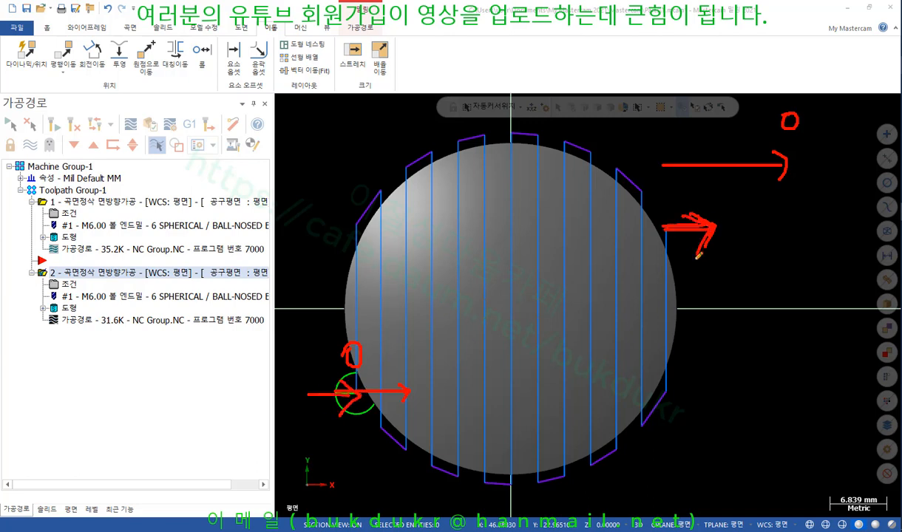
right_click(743, 251)
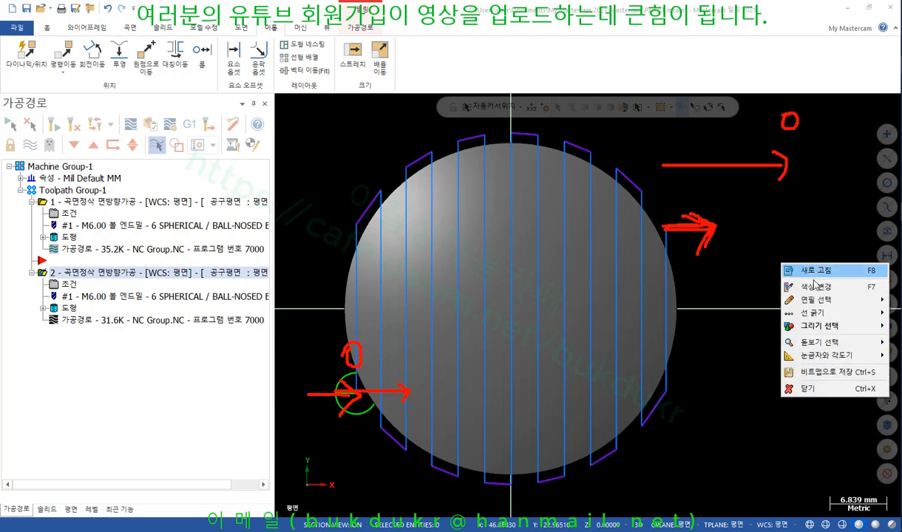
click(773, 376)
Examine the sloped entry and exit moves in a tilted 3D view, and look over the available 2D milling toolpath types
middle_drag(690, 277, 689, 242)
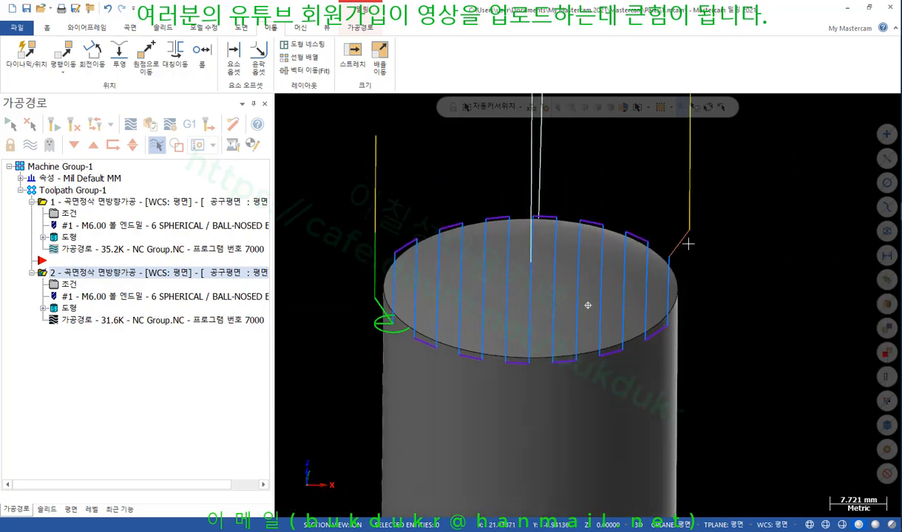
scroll(688, 242, up, 2)
scroll(695, 235, down, 2)
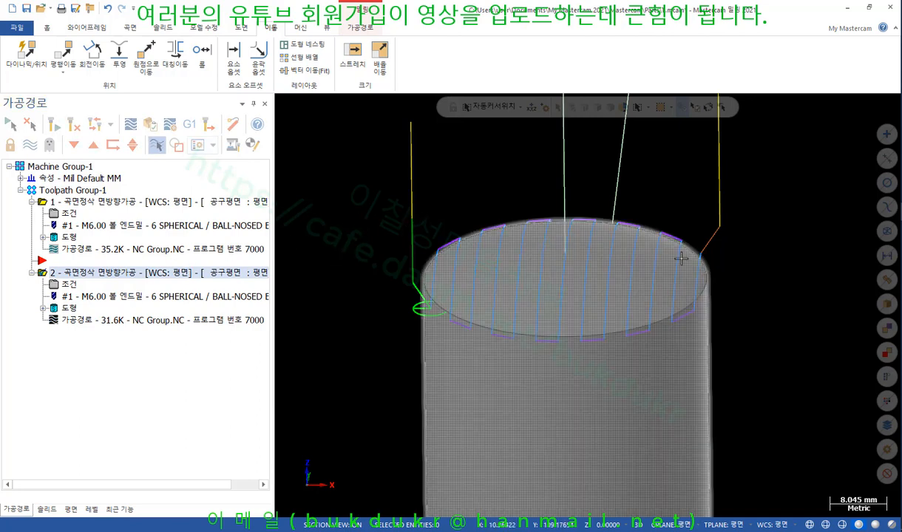
scroll(607, 184, up, 1)
scroll(591, 178, up, 4)
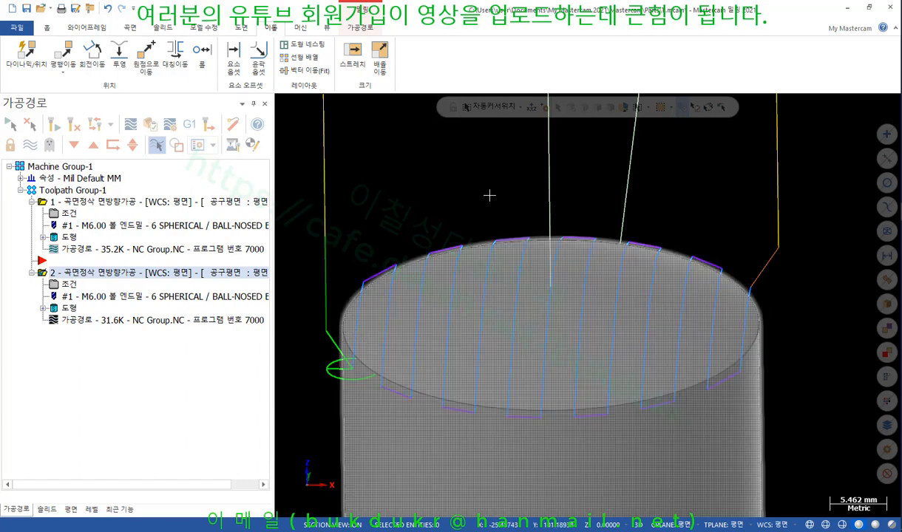
scroll(488, 195, down, 2)
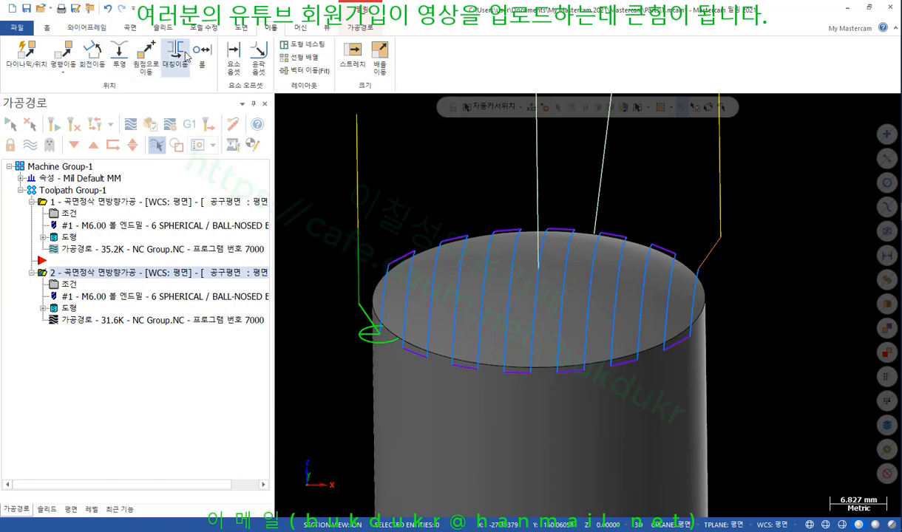
click(356, 29)
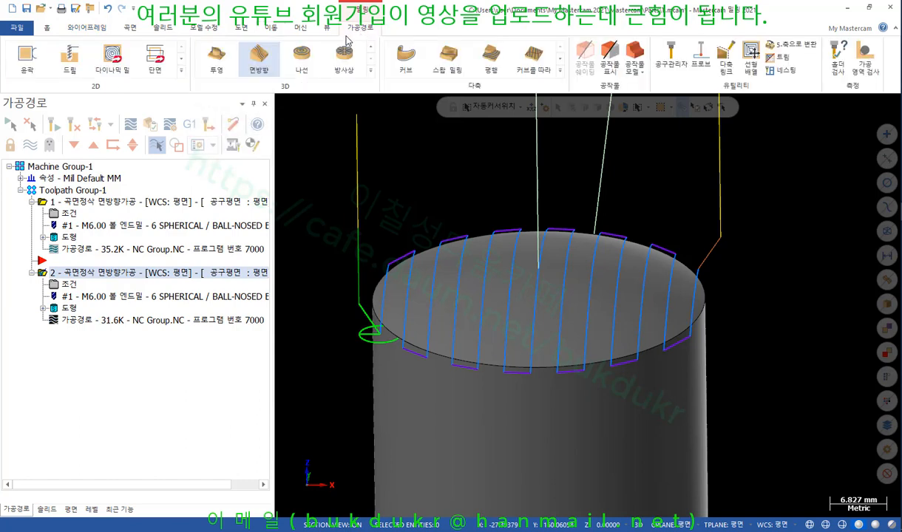
click(181, 75)
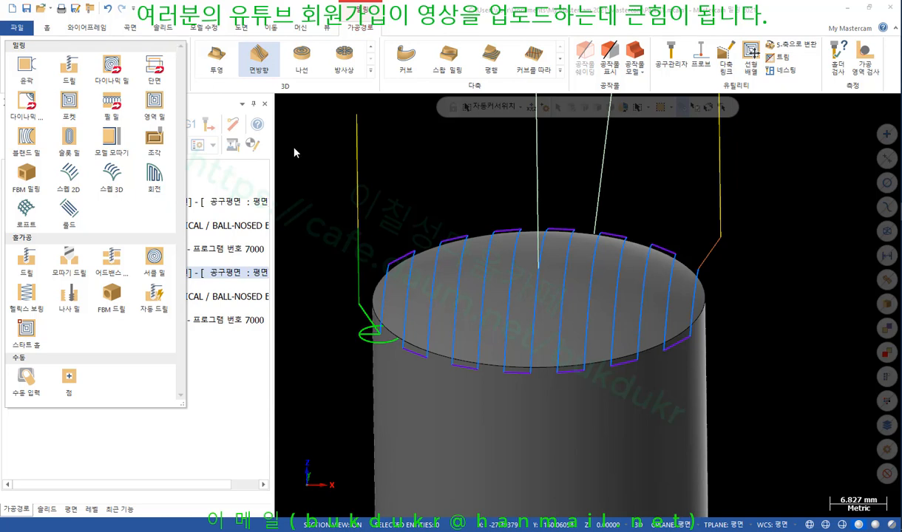
click(288, 197)
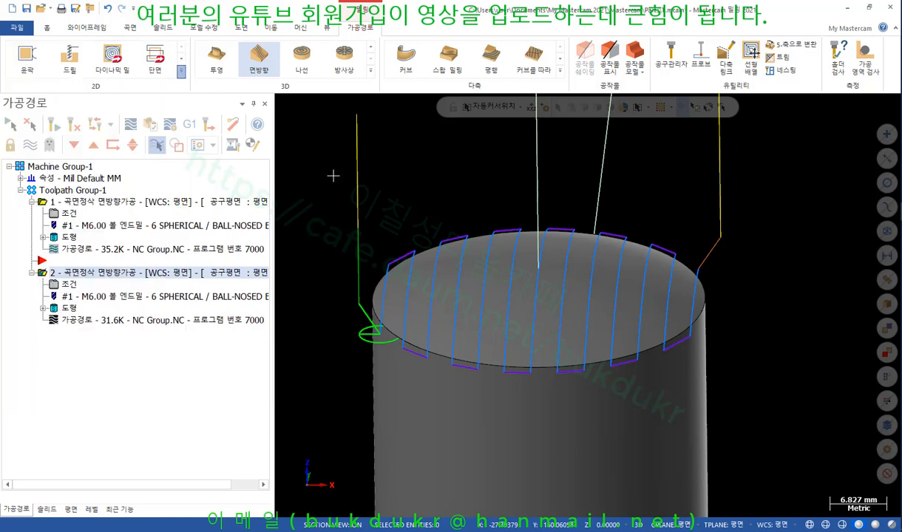
scroll(403, 185, down, 2)
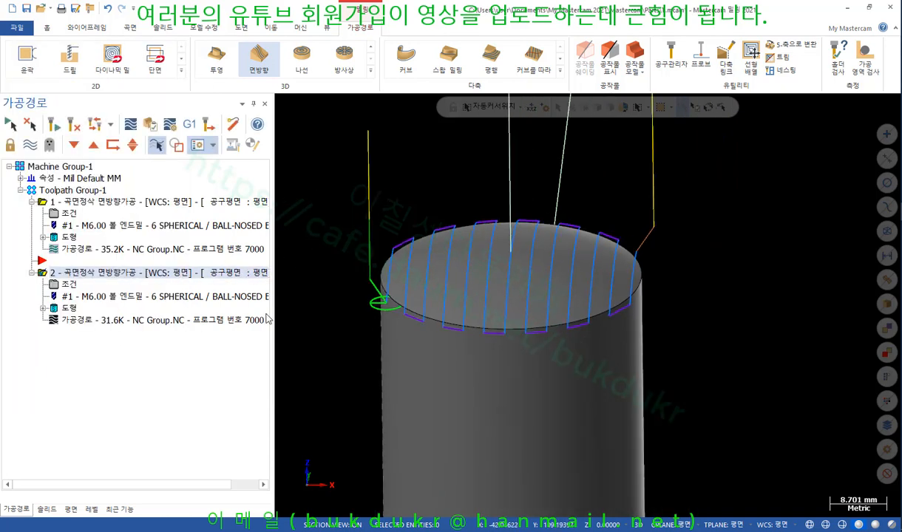
Switch to the Mastercam manual PDF in Adobe Acrobat and read the entry/exit section down to the vector setting description
click(535, 531)
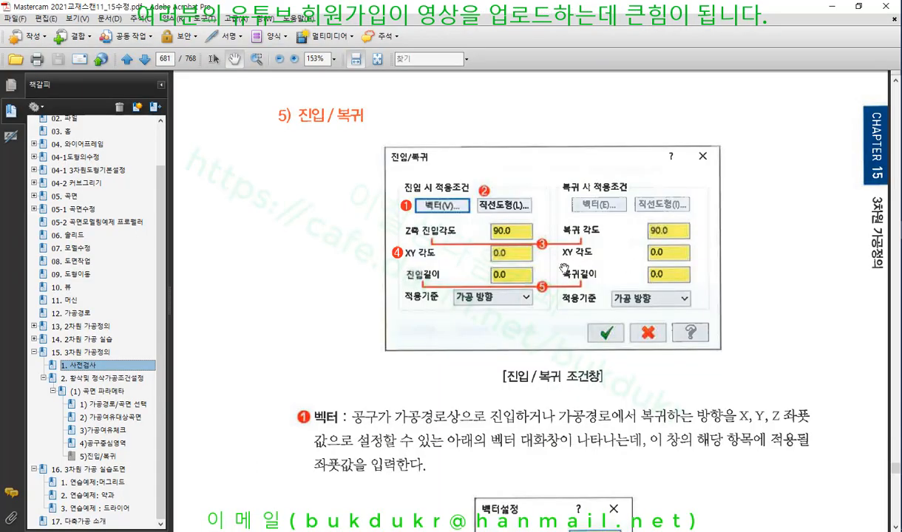
scroll(511, 277, down, 2)
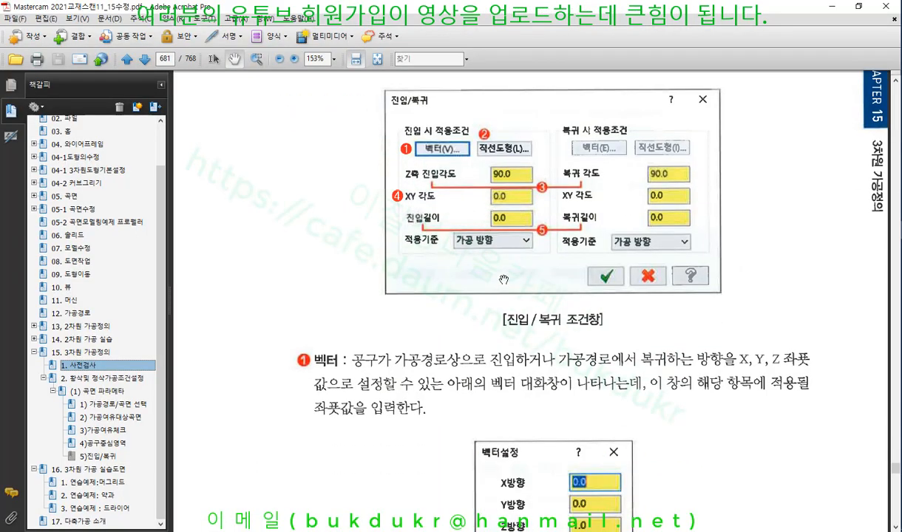
scroll(504, 279, down, 3)
scroll(507, 278, up, 5)
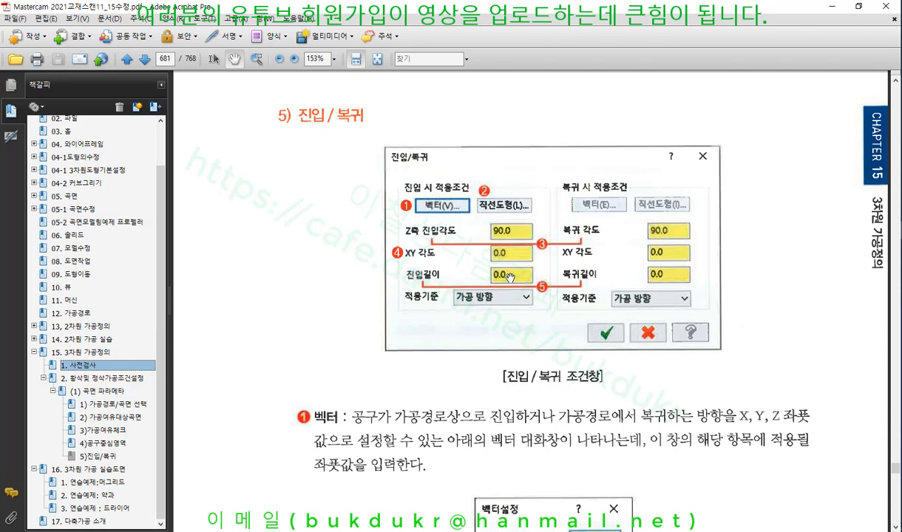
scroll(511, 278, down, 2)
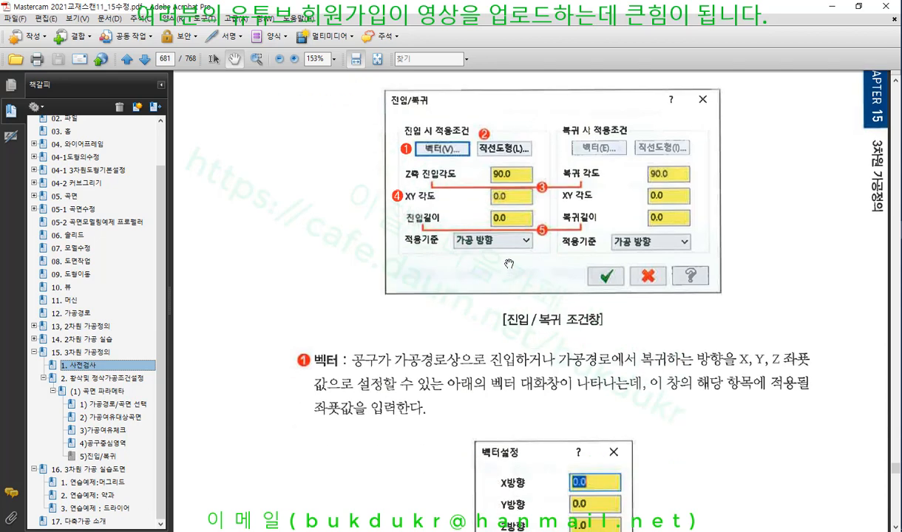
scroll(509, 264, down, 4)
scroll(509, 264, down, 3)
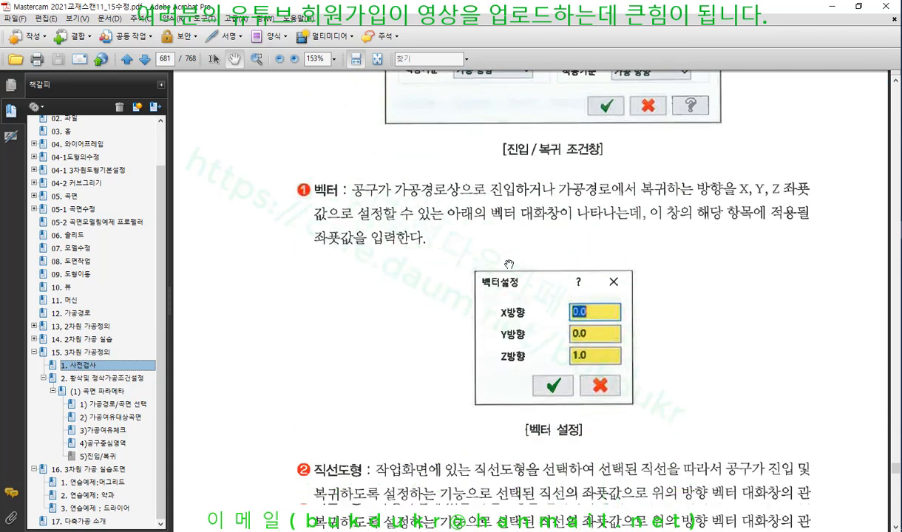
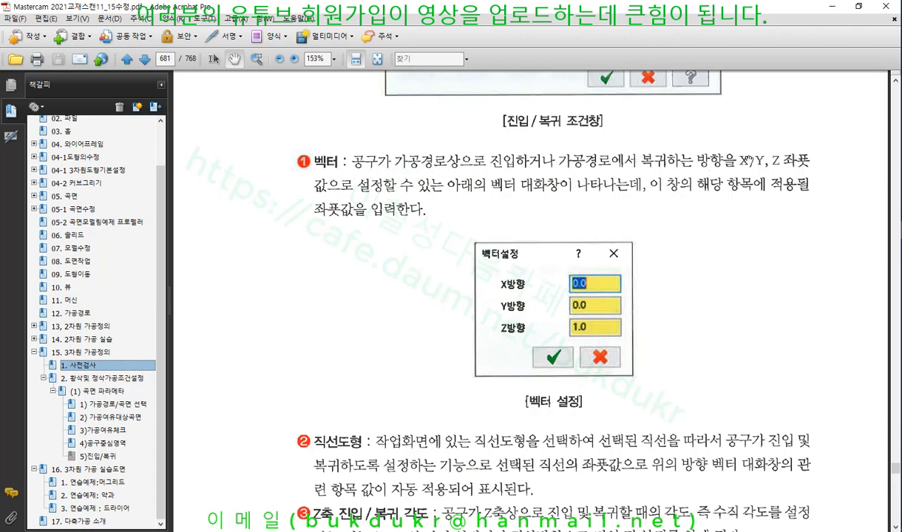
Underline the vector description and the X direction row in red on the screen overlay, and close the overlay
click(900, 65)
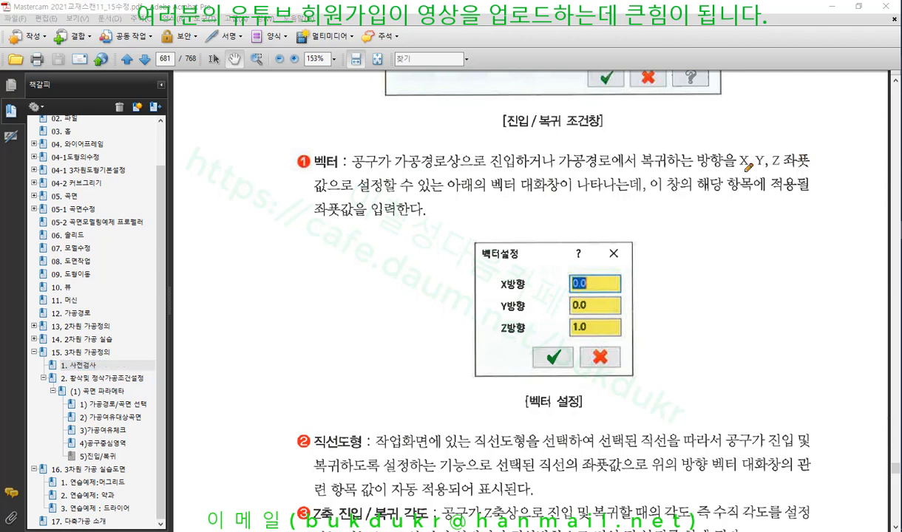
drag(739, 172, 809, 172)
drag(315, 197, 769, 197)
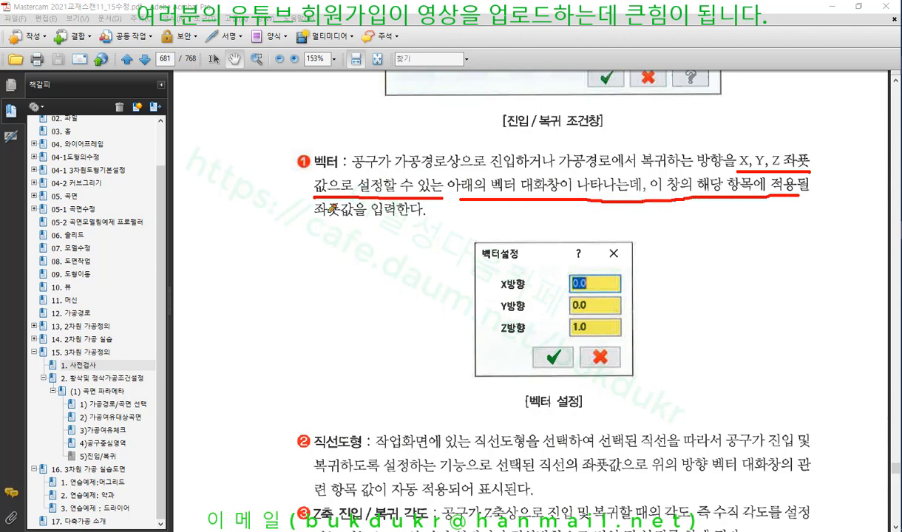
drag(315, 219, 427, 216)
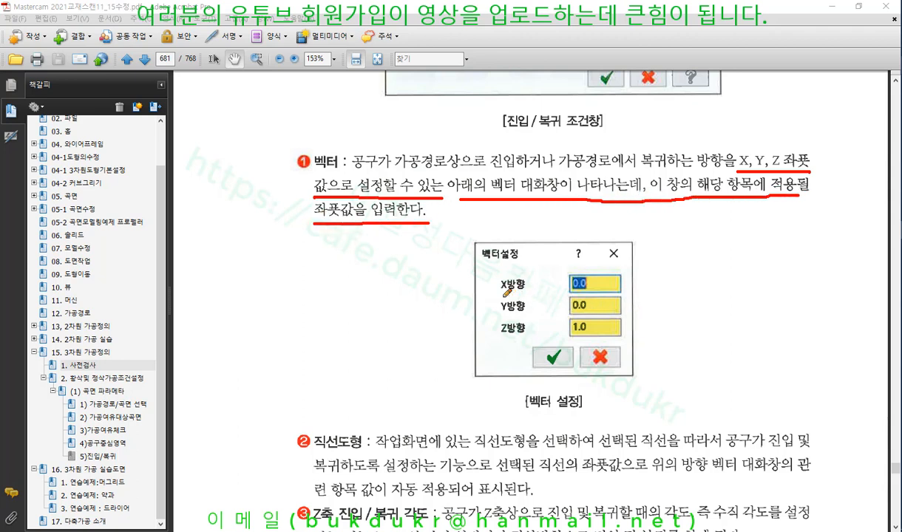
drag(493, 291, 640, 292)
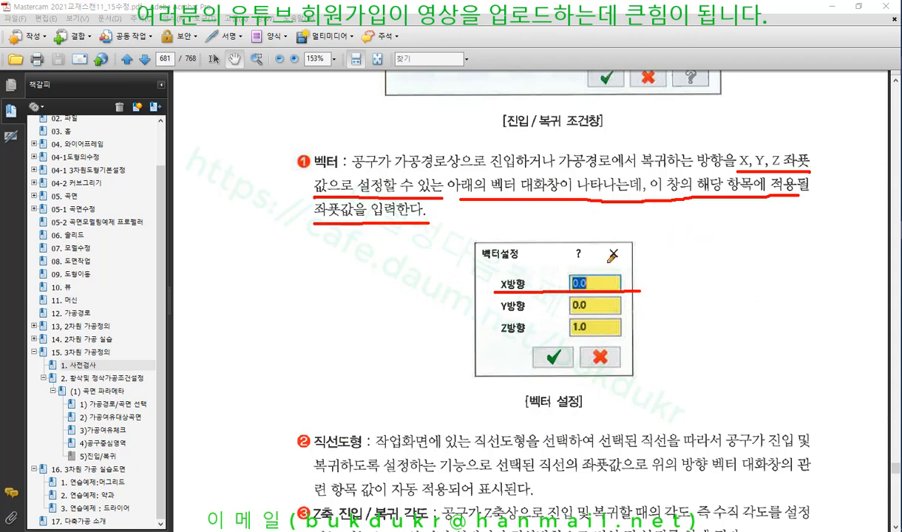
right_click(714, 241)
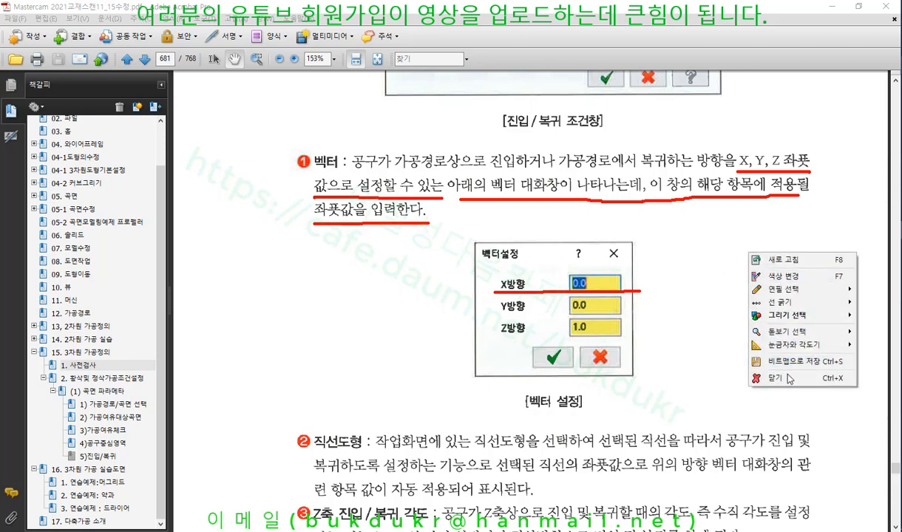
click(752, 362)
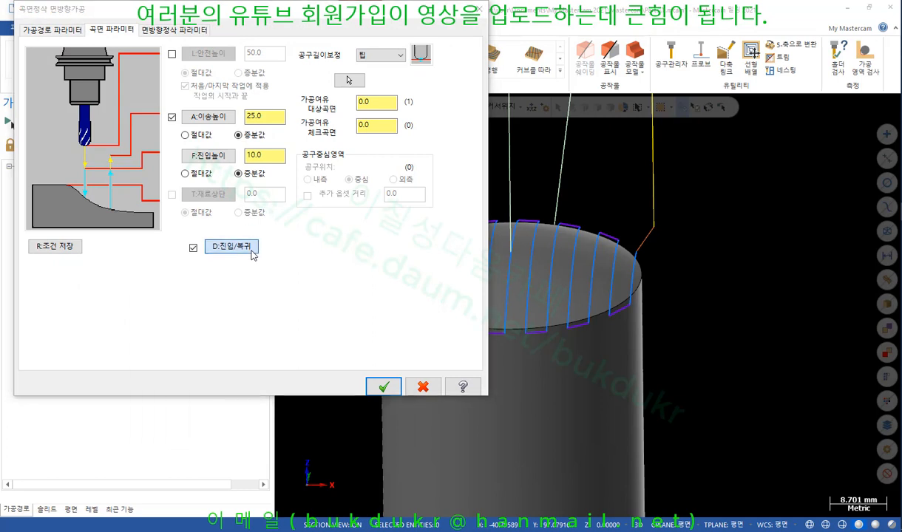
Return to Mastercam, open the entry/exit settings of operation 2, and inspect the entry angle, XY angle and entry length
click(235, 246)
click(245, 343)
click(250, 361)
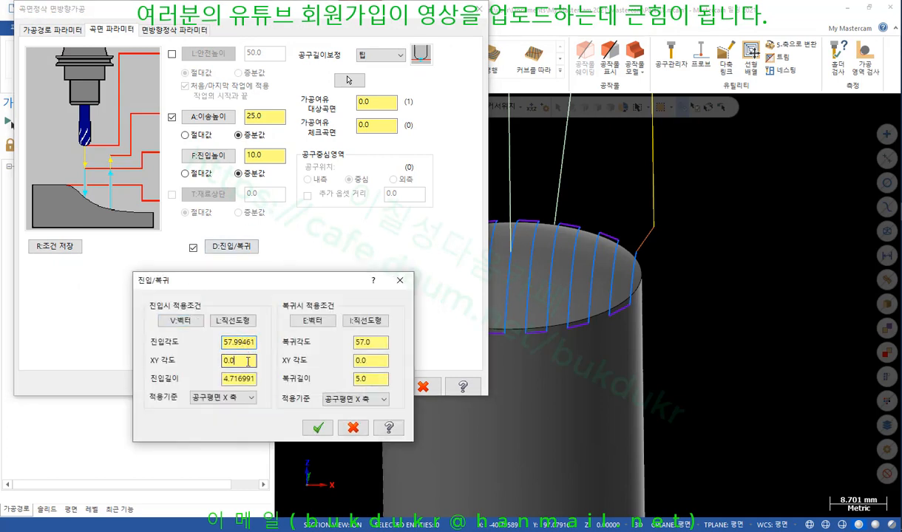
click(249, 378)
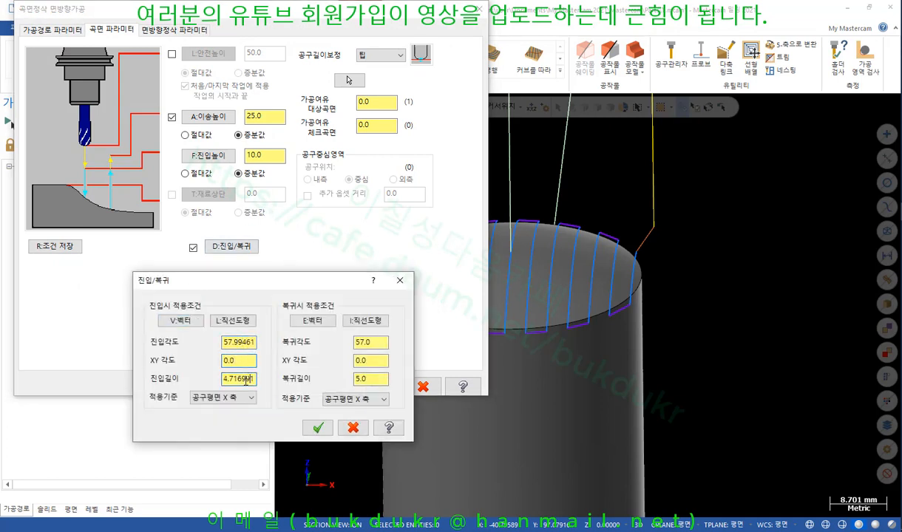
Open the entry vector settings, move the dialog over beside the model, and inspect the Z and X direction values
click(198, 323)
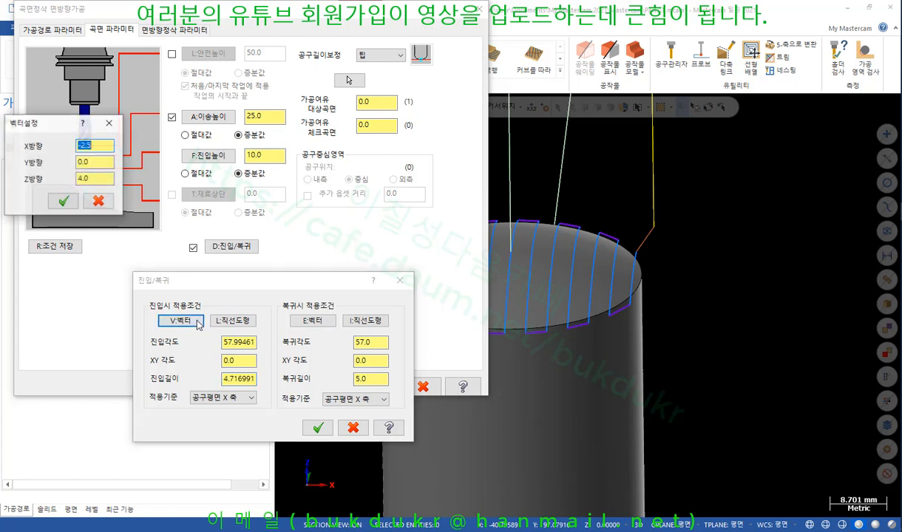
drag(61, 126, 551, 306)
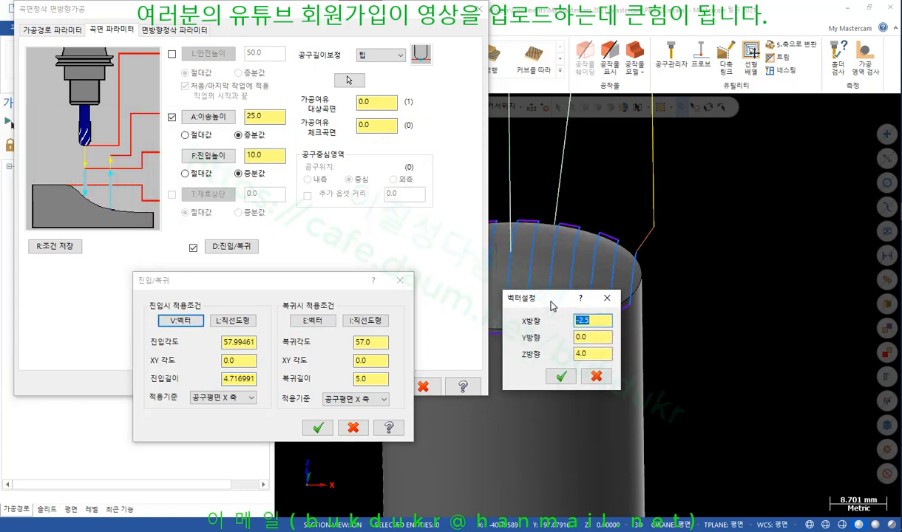
click(596, 353)
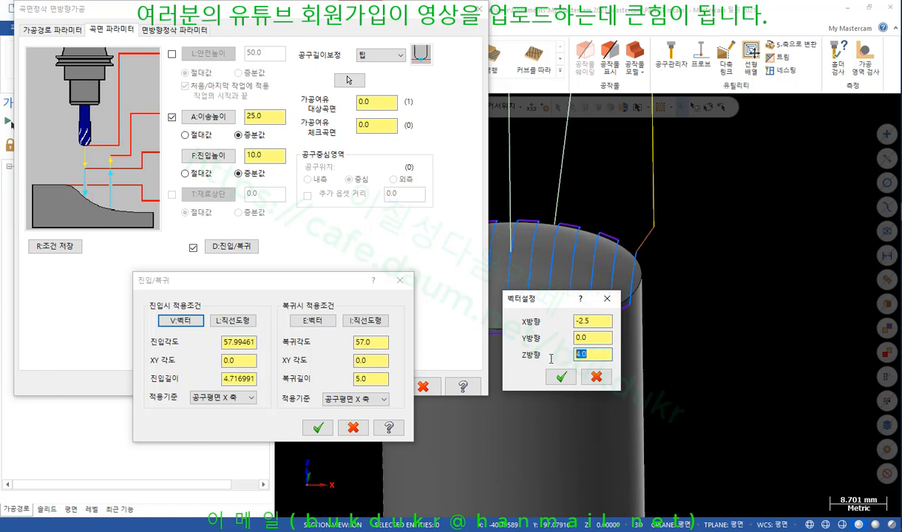
double_click(582, 355)
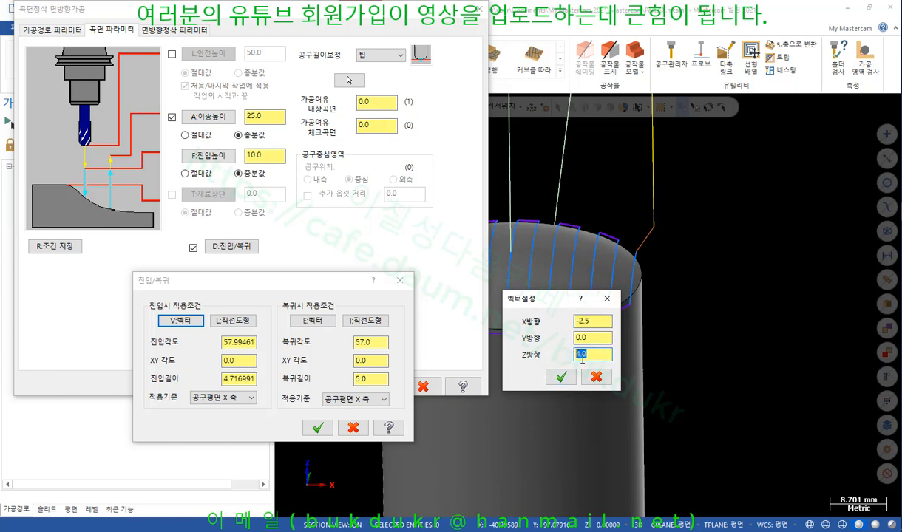
click(584, 321)
double_click(582, 321)
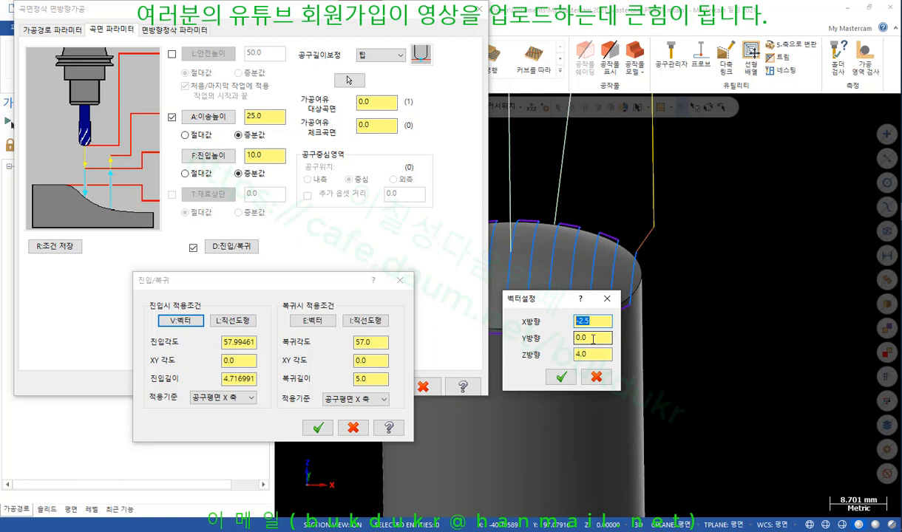
On the screen overlay, draw a red fan of lines from one shared point and underline the Y direction row
click(859, 1)
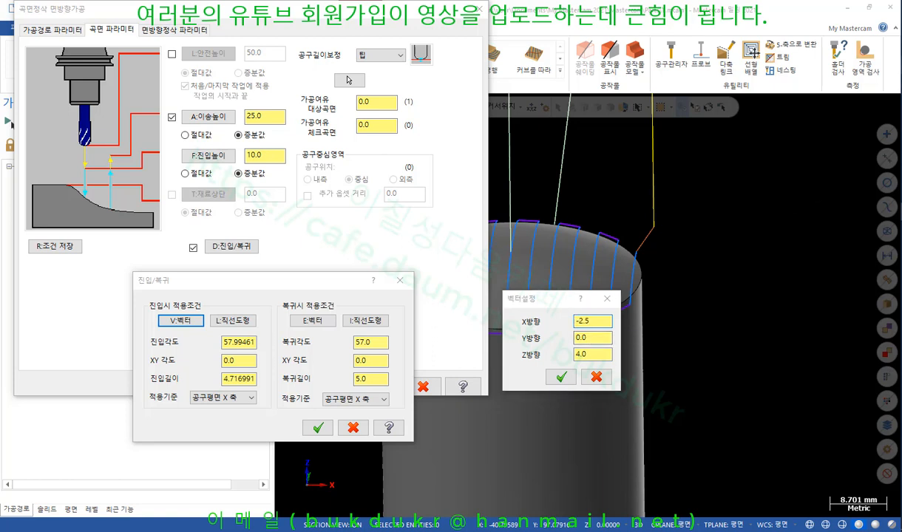
click(679, 340)
click(790, 338)
drag(677, 341, 787, 337)
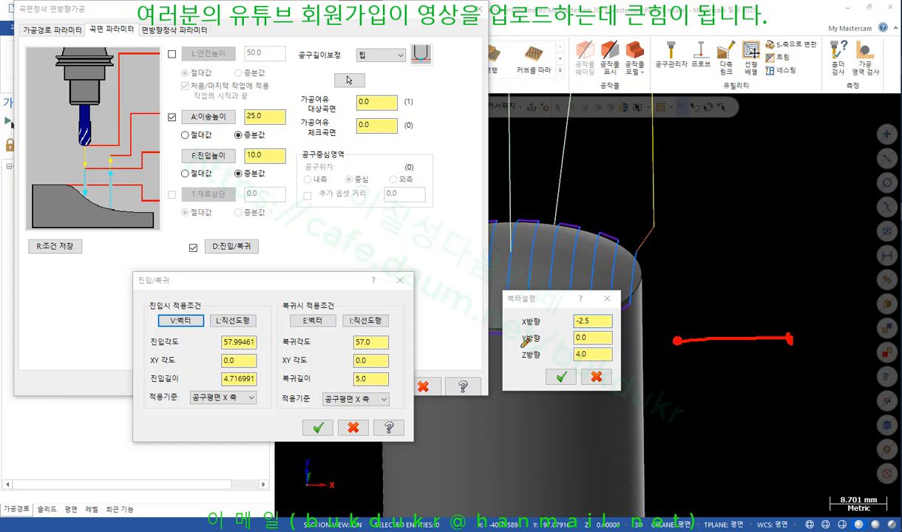
drag(519, 346, 619, 343)
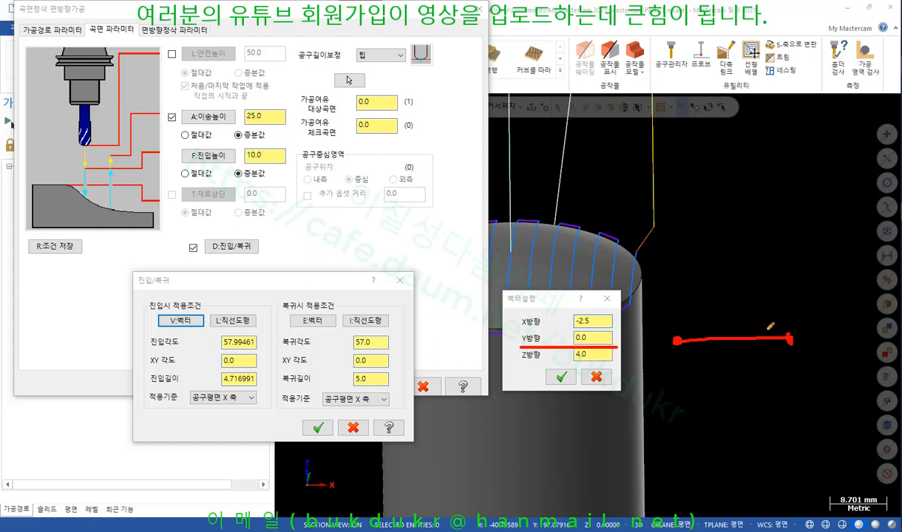
drag(797, 382, 794, 377)
drag(670, 345, 791, 291)
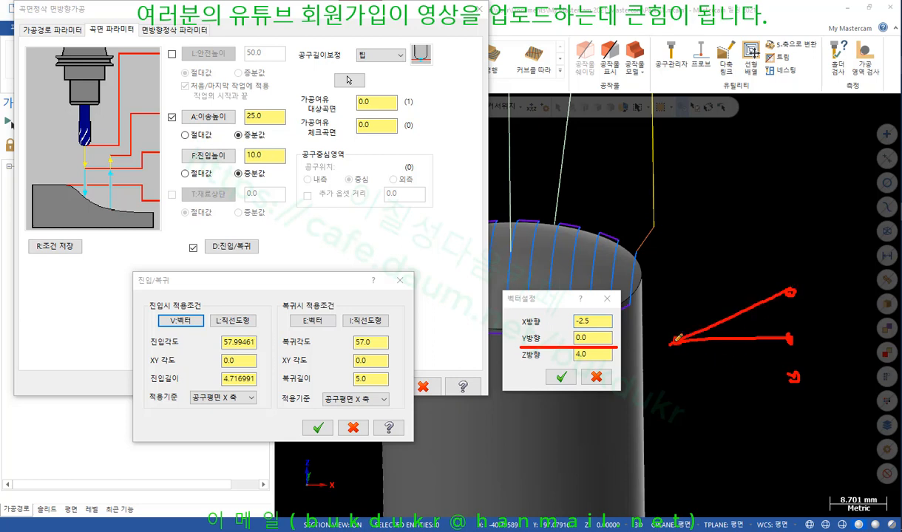
drag(677, 343, 806, 369)
drag(677, 343, 795, 377)
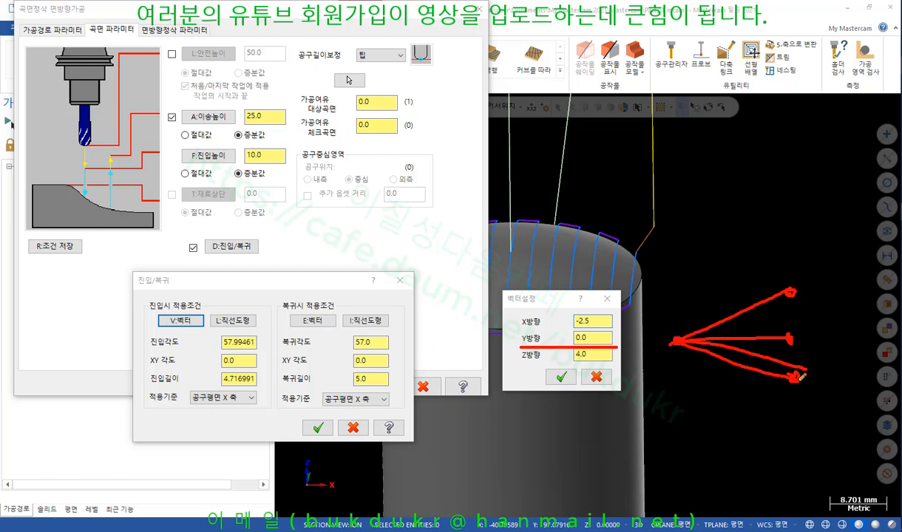
Box the X and Y direction values in red, add vertical extension lines to the fan sketch, and write 2.5 beneath it
mouse_move(579, 348)
mouse_down()
mouse_move(576, 337)
mouse_move(605, 344)
mouse_up()
mouse_move(521, 327)
mouse_down()
mouse_move(595, 316)
mouse_move(578, 329)
mouse_up()
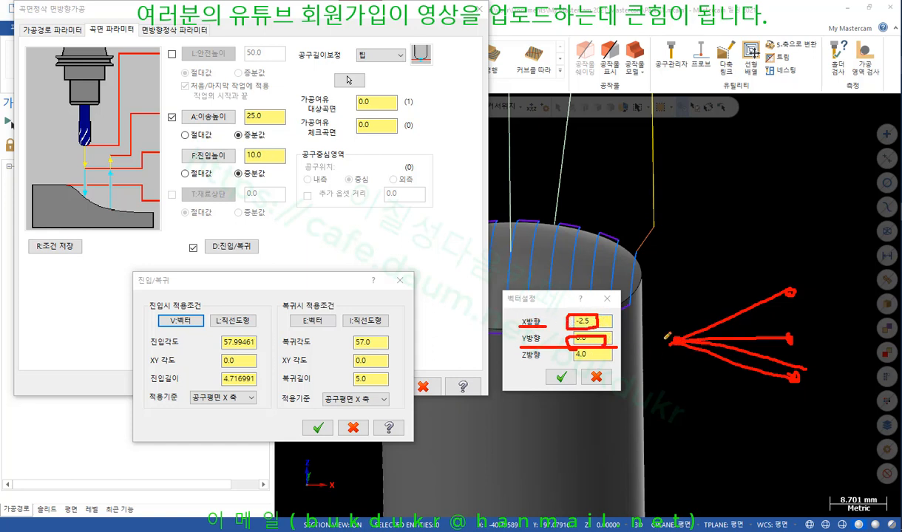
drag(680, 330, 679, 405)
drag(789, 331, 789, 392)
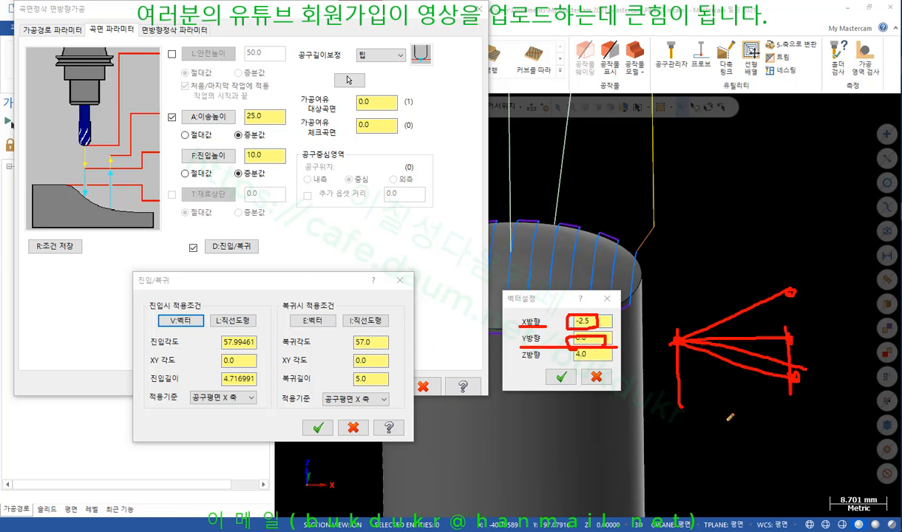
mouse_move(729, 425)
mouse_down()
mouse_move(745, 445)
mouse_move(763, 444)
mouse_move(799, 408)
mouse_up()
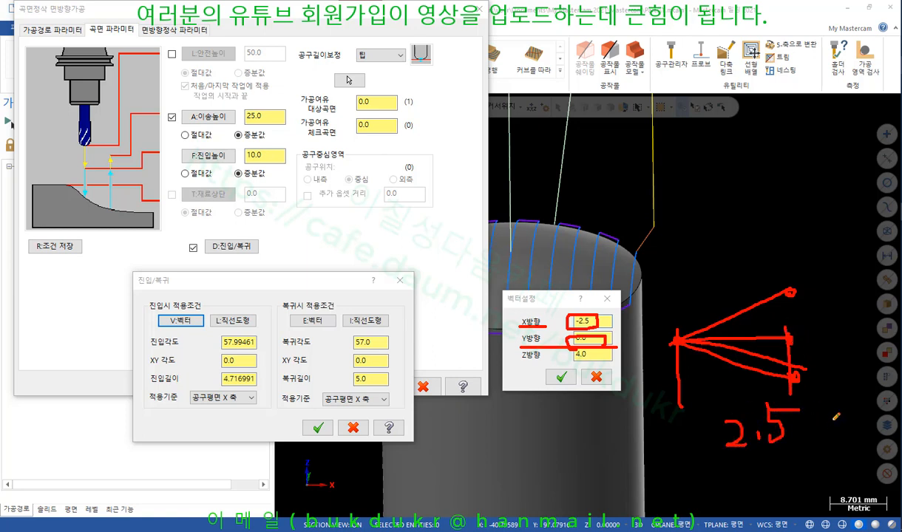
Underline the Z direction row in red and sketch a height diagram with a circled 4 above the fan sketch
drag(520, 363, 548, 364)
drag(684, 123, 690, 126)
drag(568, 362, 612, 360)
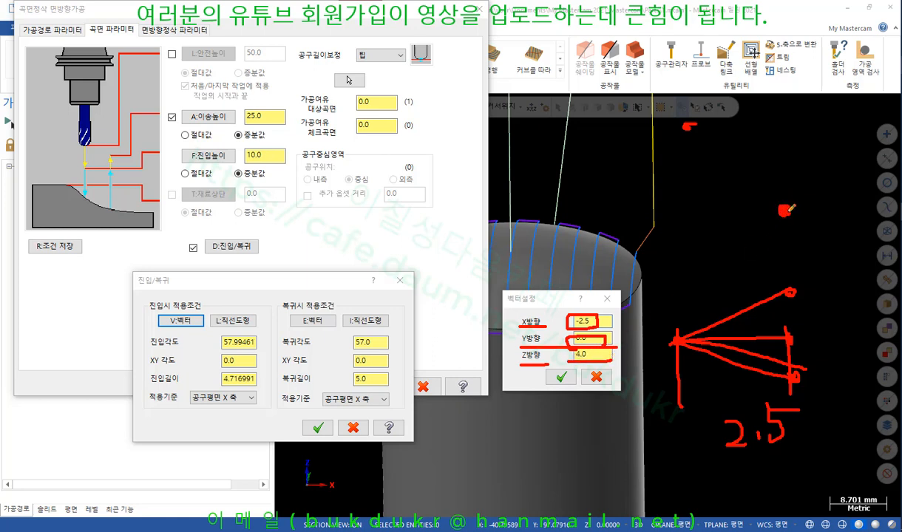
drag(690, 128, 688, 127)
drag(685, 130, 689, 132)
mouse_move(691, 133)
mouse_down()
mouse_move(814, 126)
mouse_move(784, 170)
mouse_move(785, 211)
mouse_up()
drag(815, 156, 827, 174)
mouse_move(821, 161)
mouse_down()
mouse_move(821, 182)
mouse_move(800, 159)
mouse_move(837, 173)
mouse_move(833, 199)
mouse_up()
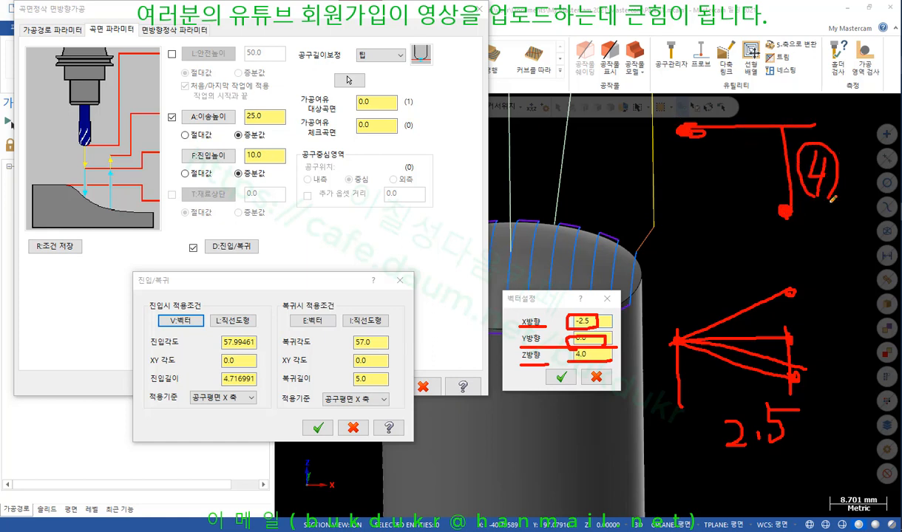
Circle the X direction row, add a leftward arrow, -2.5 and a diagonal entry line to the height diagram, and close the overlay
mouse_move(512, 317)
mouse_down()
mouse_move(566, 313)
mouse_move(519, 326)
mouse_up()
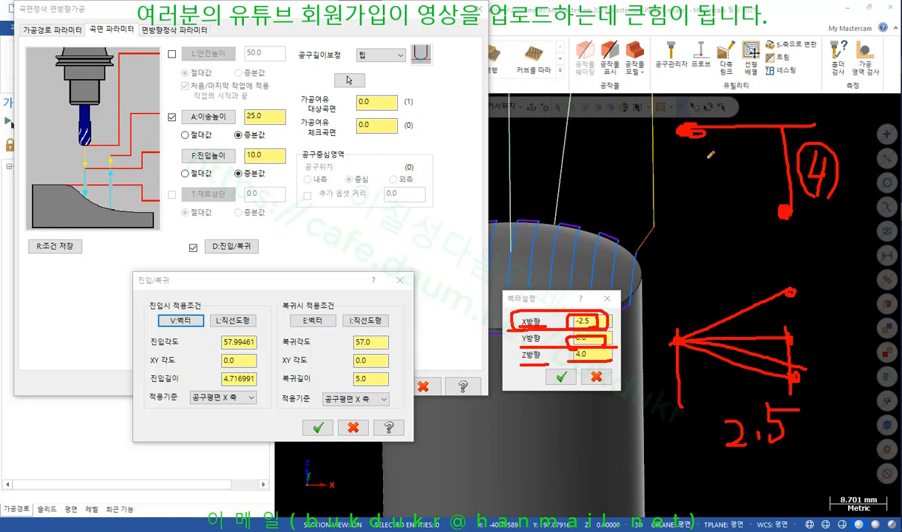
drag(678, 101, 673, 209)
mouse_move(783, 213)
mouse_down()
mouse_move(691, 220)
mouse_move(708, 226)
mouse_up()
drag(698, 174, 736, 191)
click(744, 191)
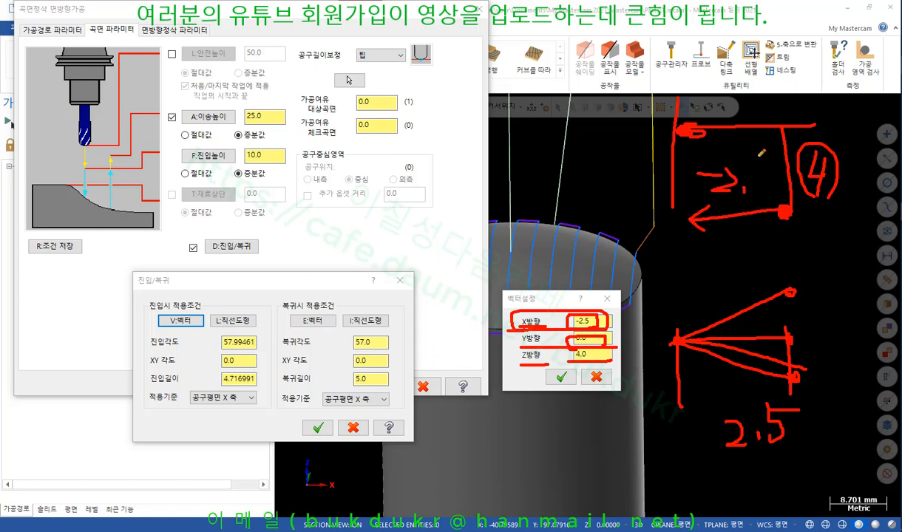
mouse_move(757, 155)
mouse_down()
mouse_move(756, 187)
mouse_move(782, 156)
mouse_up()
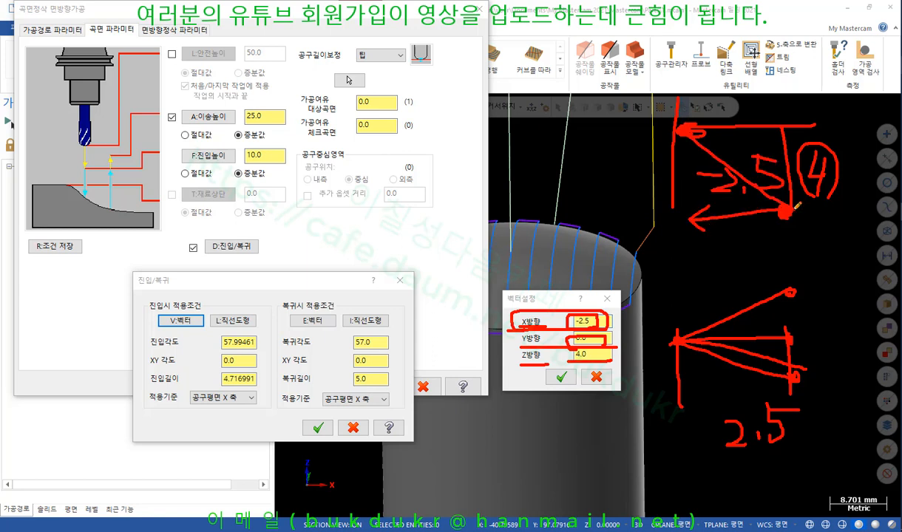
right_click(741, 268)
click(746, 392)
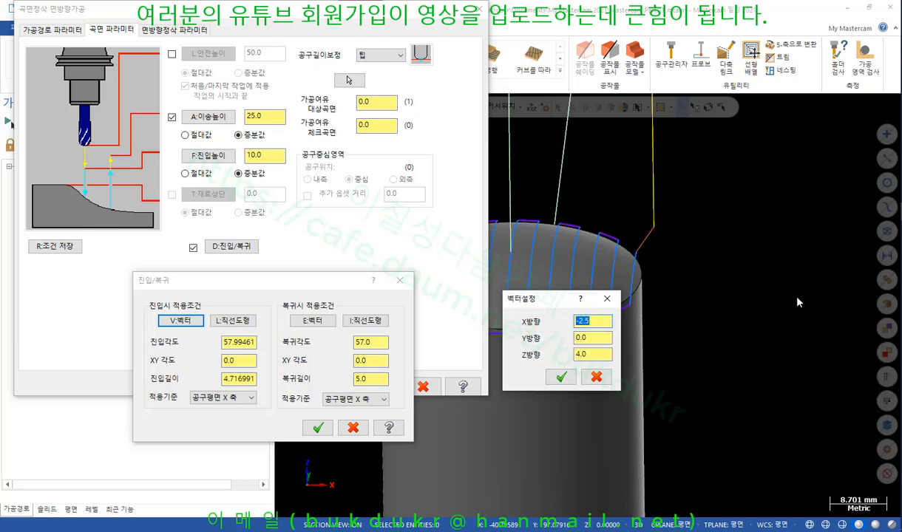
Close the vector, entry/exit and toolpath parameter dialogs without applying changes
click(612, 300)
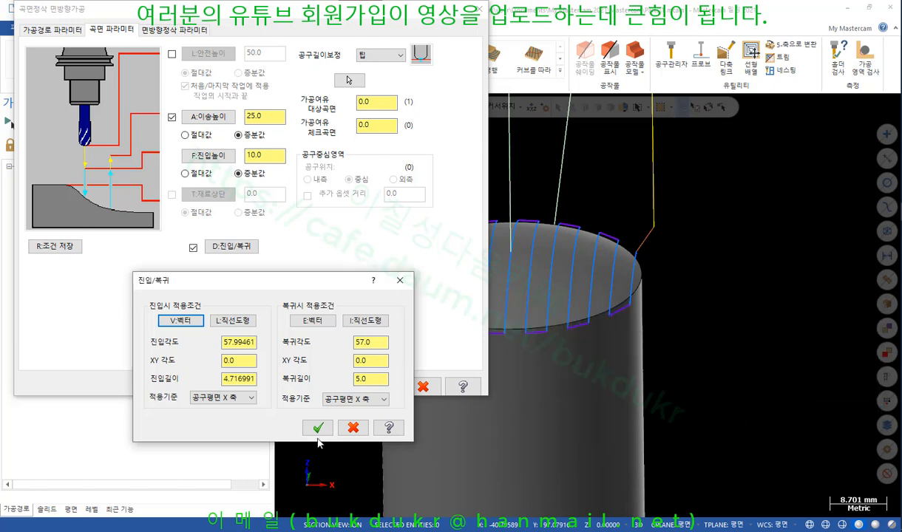
click(360, 428)
click(384, 387)
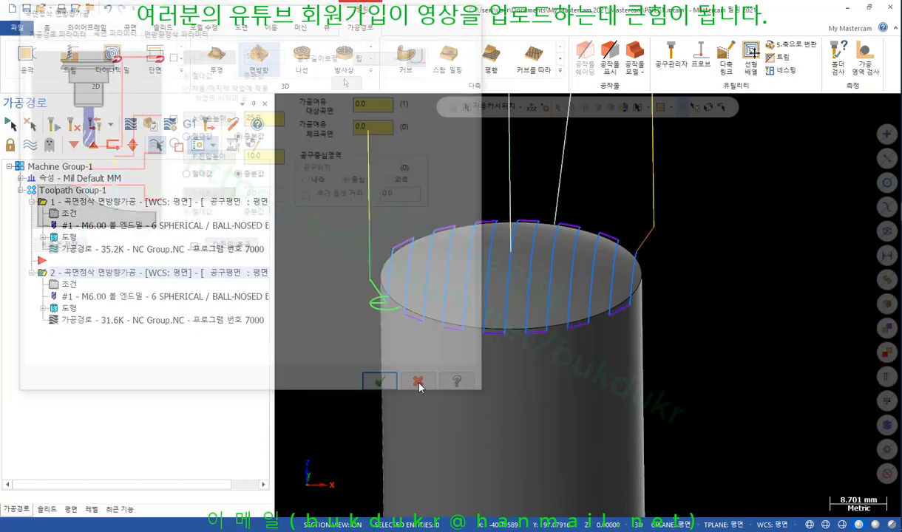
Mark both ends of the entry move's horizontal run at the dome edge in red and write 2.5 below
scroll(519, 312, up, 10)
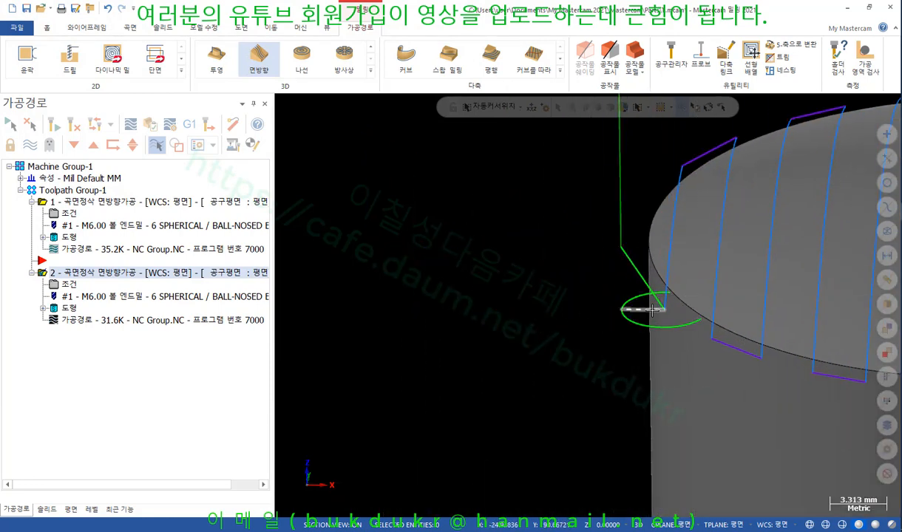
scroll(686, 287, up, 1)
mouse_move(685, 284)
middle_down()
mouse_move(685, 265)
mouse_move(679, 271)
middle_up()
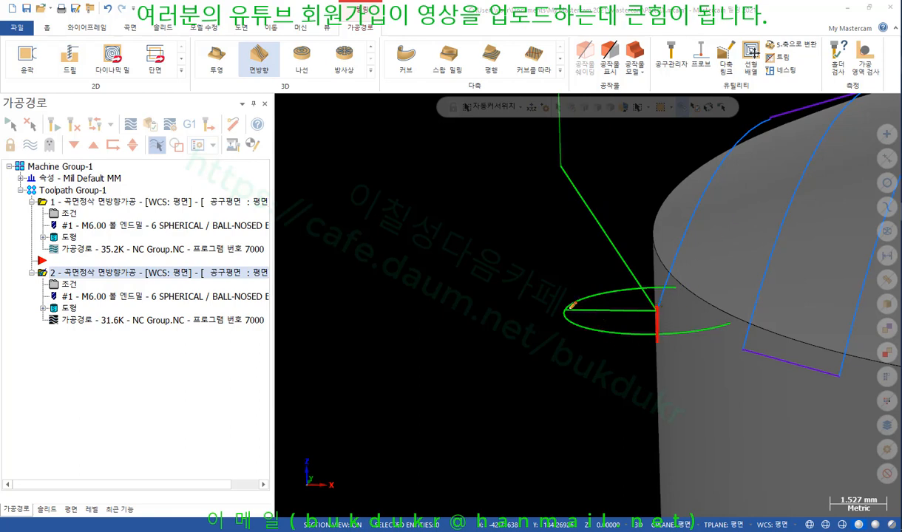
click(564, 312)
mouse_move(587, 397)
mouse_down()
mouse_move(584, 415)
mouse_move(600, 411)
mouse_up()
mouse_move(611, 382)
mouse_down()
mouse_move(621, 398)
mouse_move(613, 416)
mouse_move(622, 392)
mouse_up()
click(609, 421)
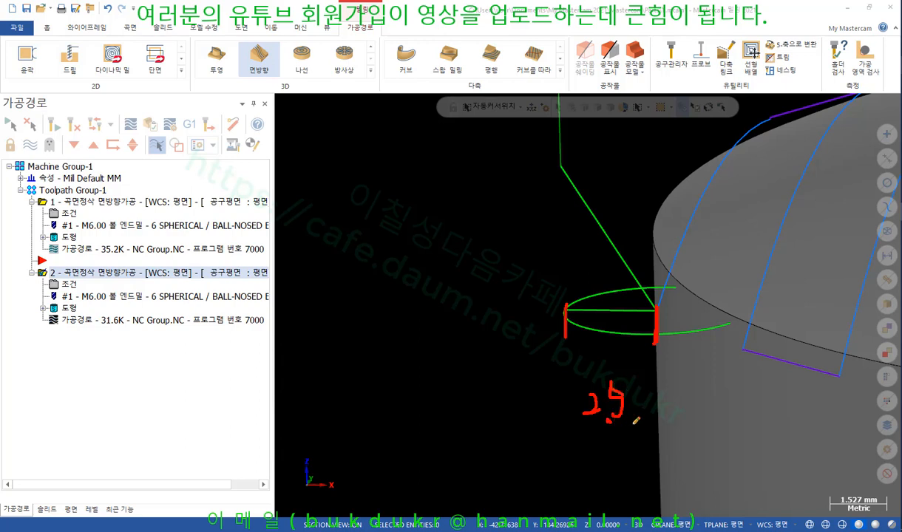
Mark the entry move's end points, add a minus sign before 2.5 and write +4 beside the slope, and close the overlay
drag(657, 305, 653, 311)
drag(561, 400, 584, 403)
mouse_move(550, 168)
mouse_down()
mouse_move(614, 185)
mouse_move(604, 198)
mouse_up()
mouse_move(625, 182)
mouse_down()
mouse_move(644, 197)
mouse_move(633, 214)
mouse_up()
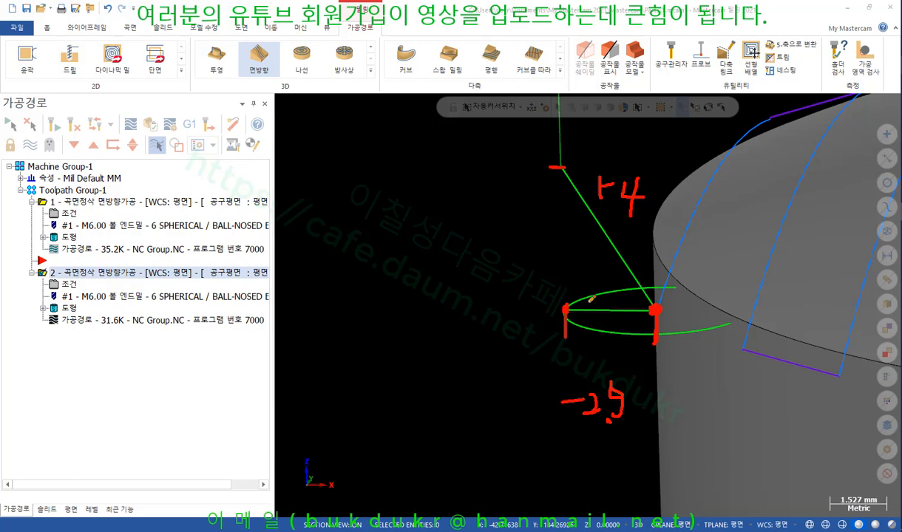
drag(614, 119, 612, 128)
right_click(447, 193)
click(477, 309)
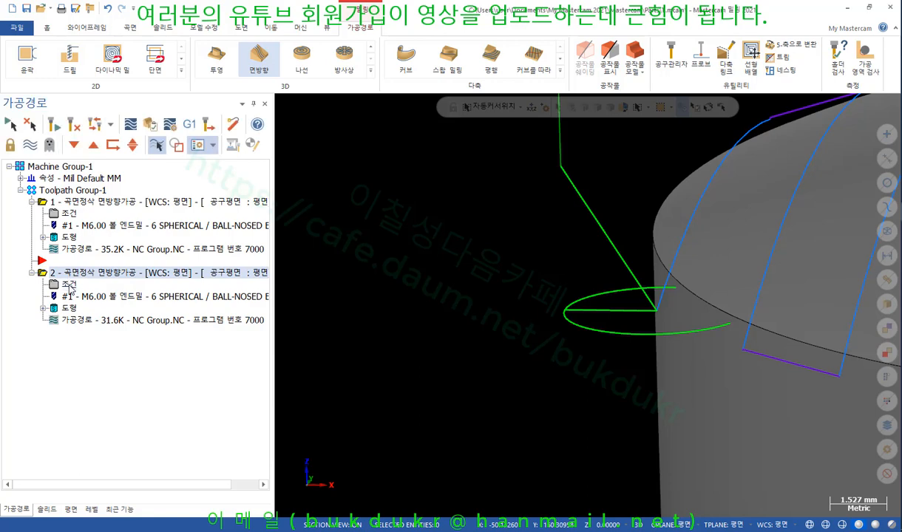
Reopen the entry vector settings of operation 2 and place the dialog clear of the entry move
click(68, 279)
click(226, 247)
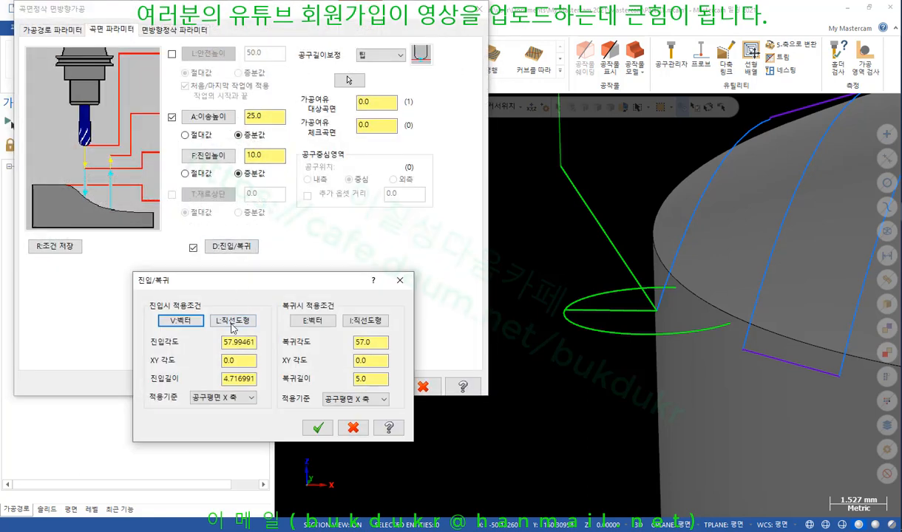
click(187, 322)
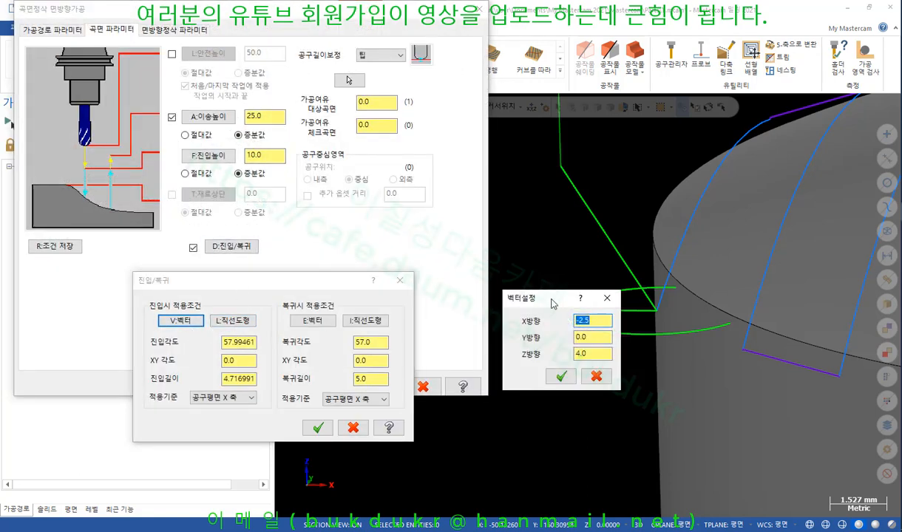
drag(528, 290, 328, 153)
On the overlay, underline the Z and X direction labels and draw horizontal and vertical reference lines at both ends of the entry move
key(ctrl+alt+d)
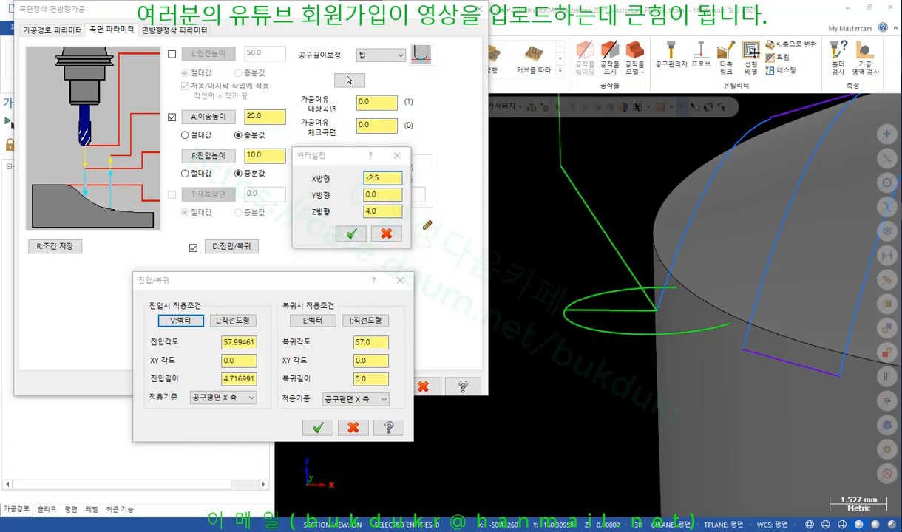
drag(299, 218, 393, 219)
drag(551, 162, 703, 161)
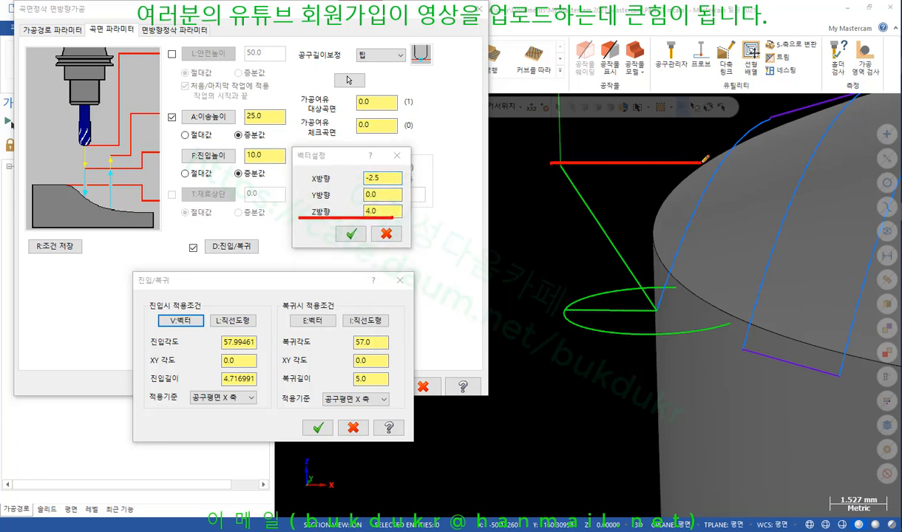
drag(653, 310, 728, 304)
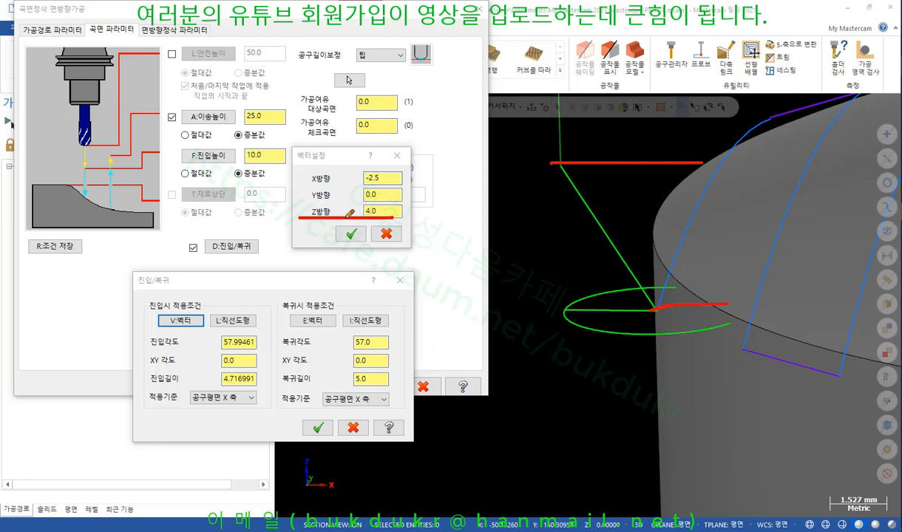
drag(304, 184, 326, 182)
drag(562, 145, 571, 419)
drag(660, 299, 657, 362)
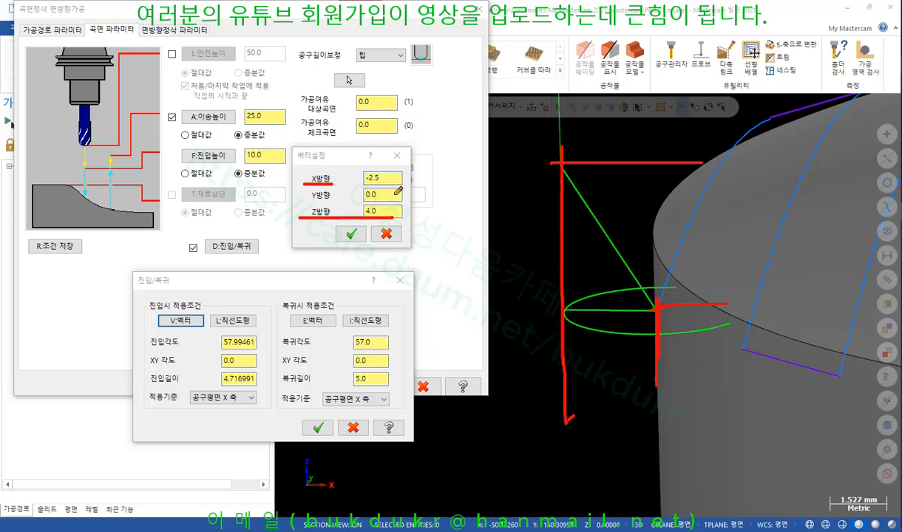
Underline the X value and Z direction row in red, mark the entry move's upper end, and write a boxed 4 beside it
drag(362, 184, 391, 183)
drag(294, 218, 400, 217)
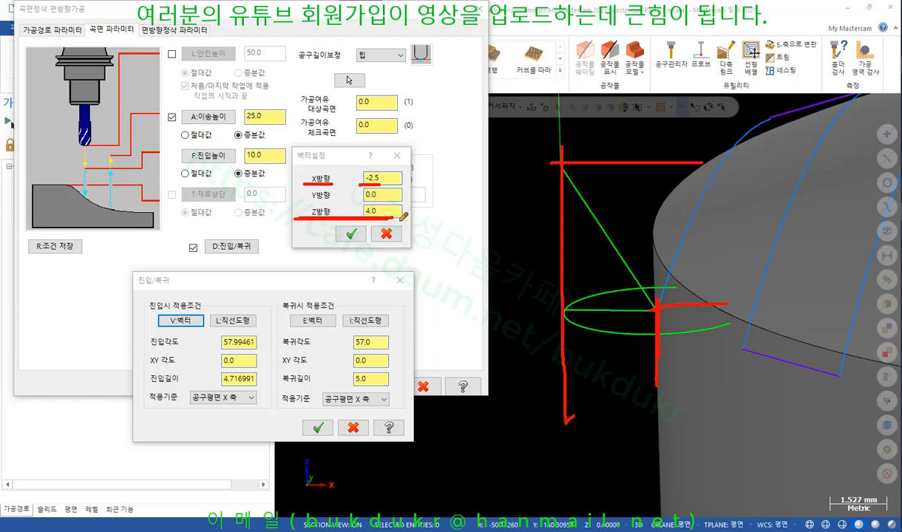
drag(560, 166, 560, 154)
mouse_move(520, 224)
mouse_down()
mouse_move(534, 241)
mouse_move(516, 264)
mouse_move(485, 258)
mouse_move(526, 275)
mouse_up()
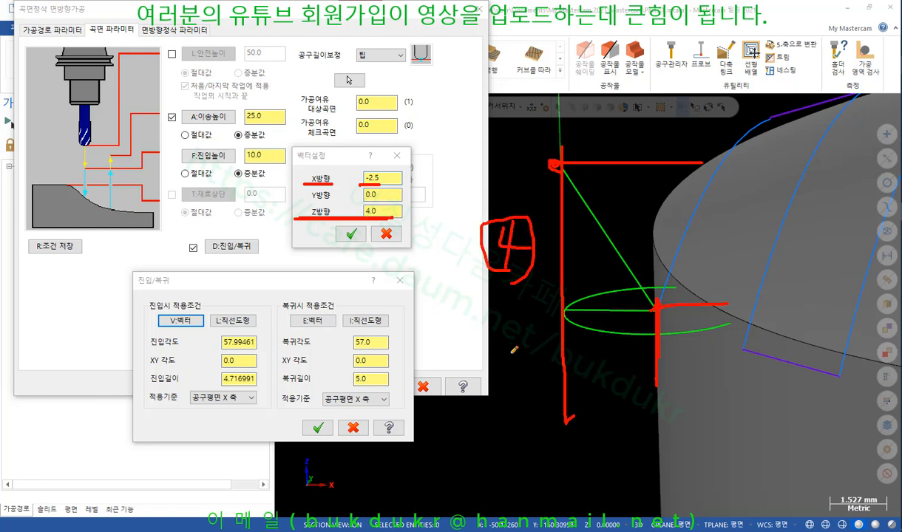
Underline the entry length label in red, trace the entry slope, and write 4 and 2.5 beside the triangle's vertical and horizontal sides
drag(149, 386, 175, 383)
drag(560, 165, 652, 303)
mouse_move(542, 236)
mouse_down()
mouse_move(555, 250)
mouse_move(545, 262)
mouse_up()
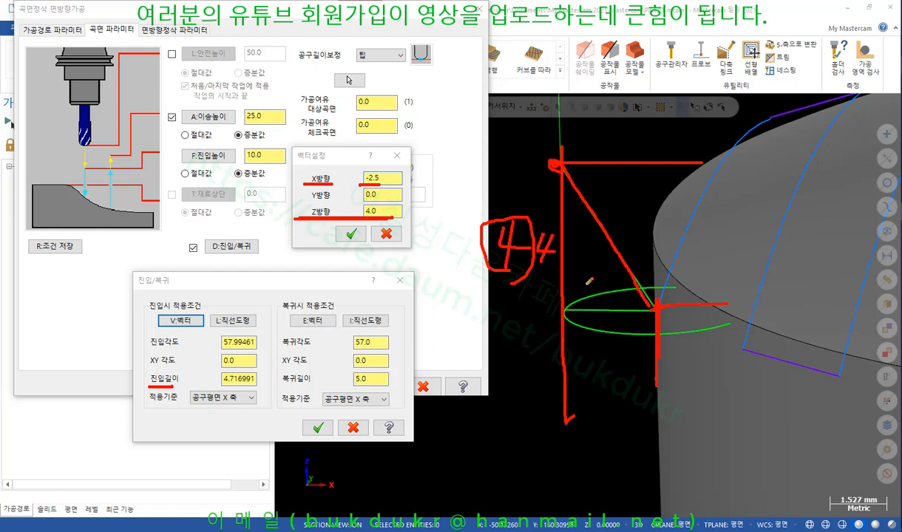
mouse_move(602, 336)
mouse_down()
mouse_move(602, 352)
mouse_move(639, 365)
mouse_up()
click(620, 353)
drag(638, 338, 652, 337)
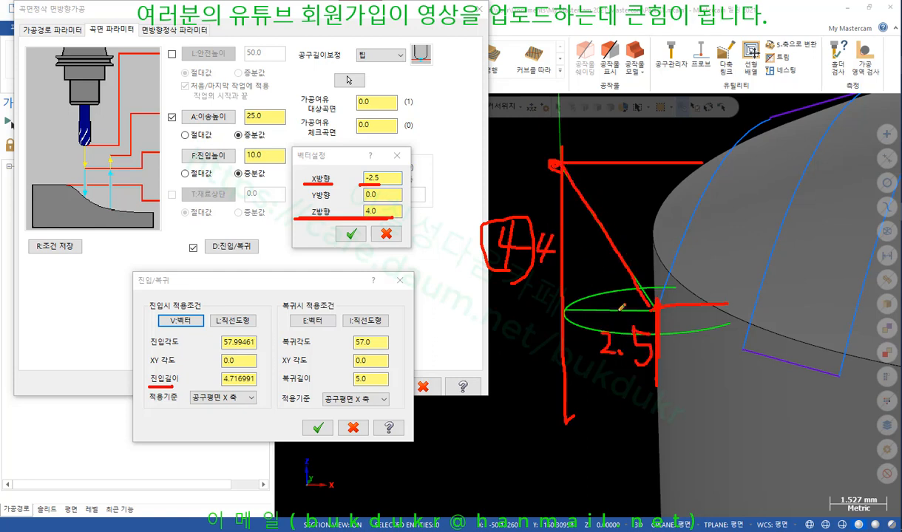
Trace the triangle's horizontal side at the base of the entry move and write 4.71 beside the slope
drag(566, 310, 668, 311)
mouse_move(569, 293)
mouse_down()
mouse_move(588, 293)
mouse_move(579, 308)
mouse_up()
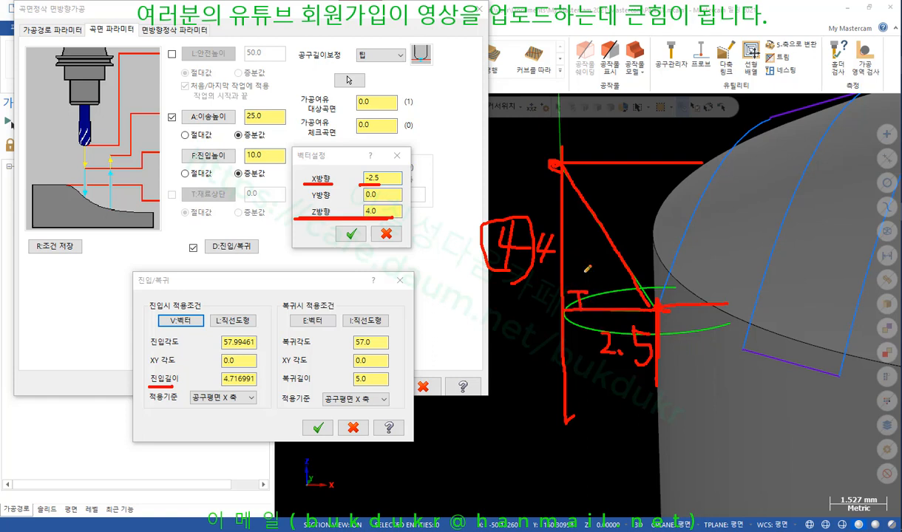
mouse_move(633, 223)
mouse_down()
mouse_move(647, 238)
mouse_move(634, 258)
mouse_move(654, 246)
mouse_move(671, 269)
mouse_up()
click(645, 257)
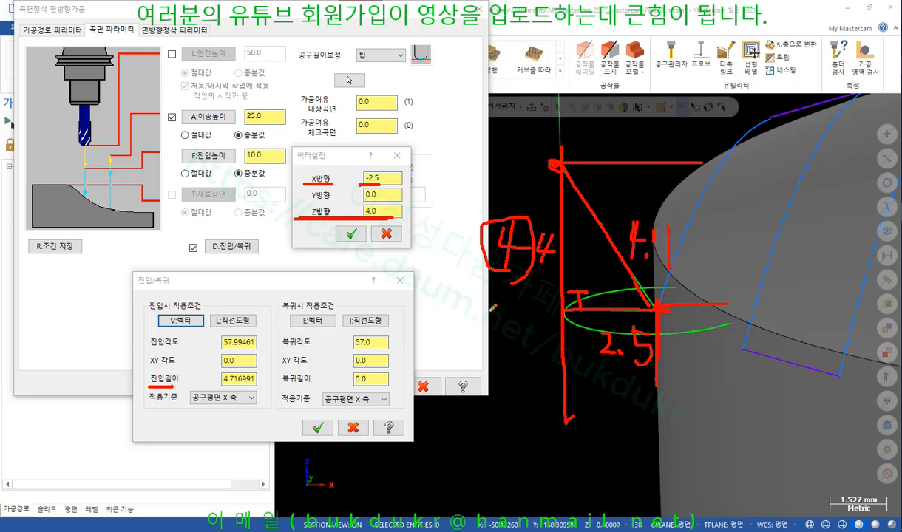
Underline the entry angle label, mark the angle at the slope's lower end with 57, and draw an arc at the upper end
drag(152, 344, 203, 343)
drag(633, 275, 621, 289)
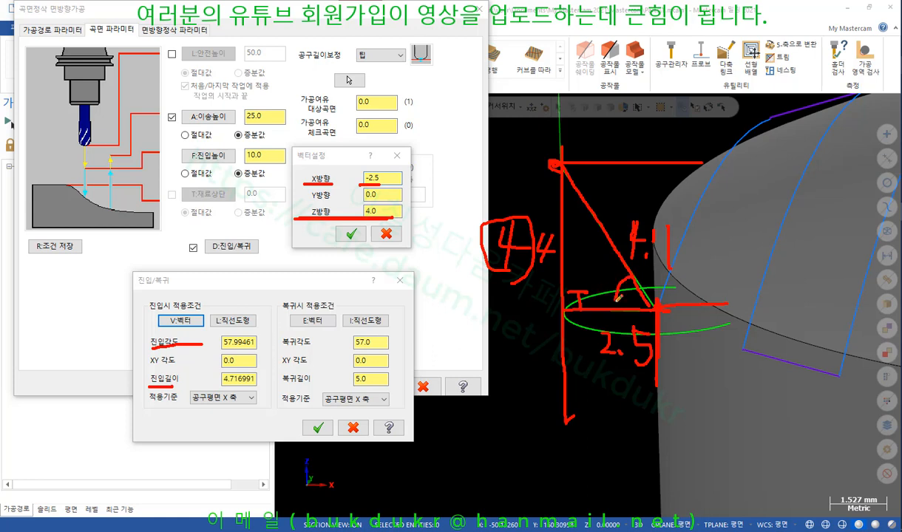
drag(593, 257, 592, 271)
mouse_move(593, 256)
mouse_down()
mouse_move(601, 255)
mouse_move(610, 302)
mouse_up()
drag(558, 197, 577, 195)
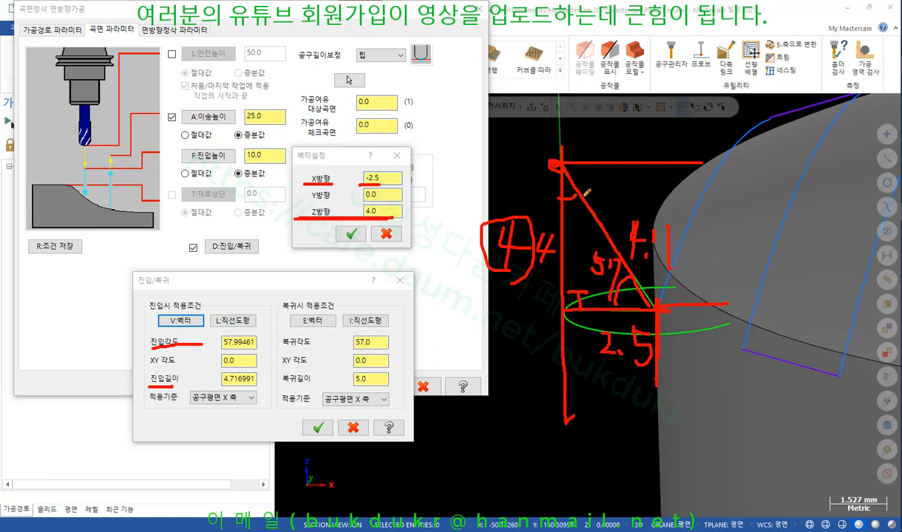
Underline the entry XY angle row, trace the horizontal side to the entry point, and close the overlay
drag(152, 362, 255, 361)
mouse_move(566, 306)
mouse_down()
mouse_move(652, 307)
mouse_move(640, 332)
mouse_up()
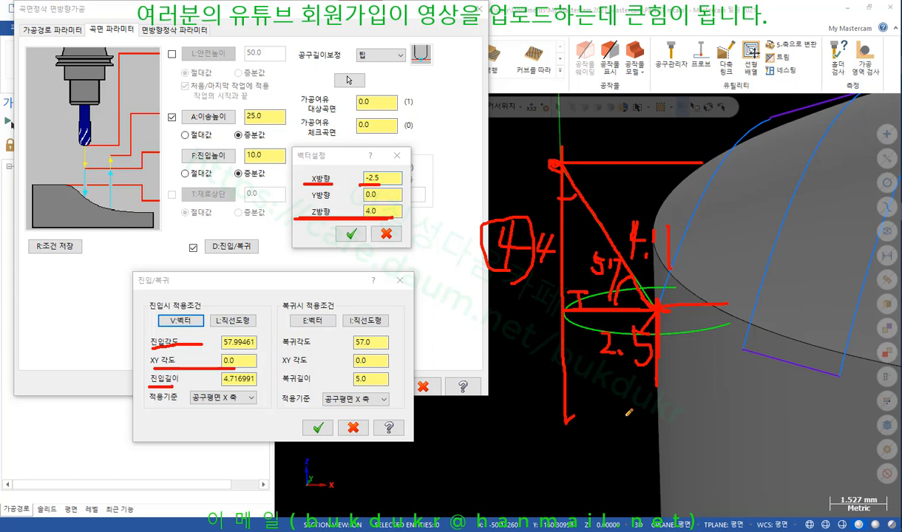
right_click(669, 401)
click(698, 414)
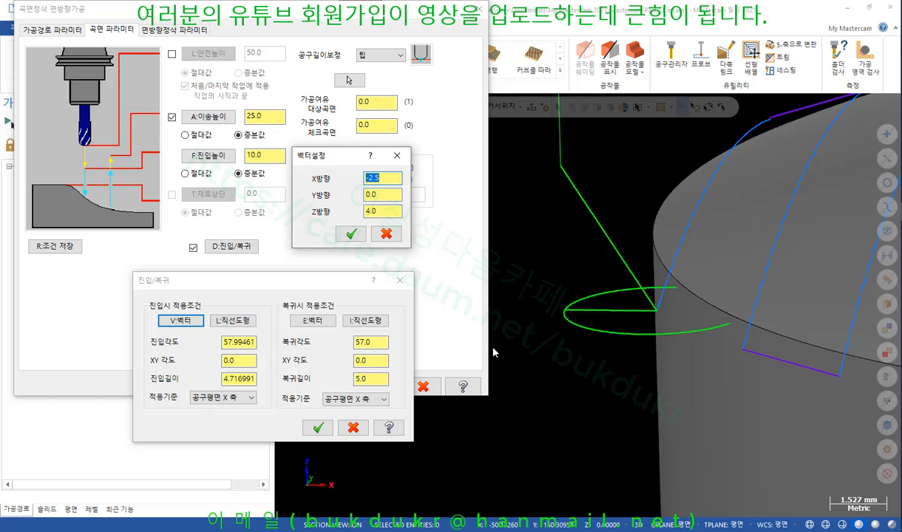
Circle the middle of the entry slope, trace the whole slope in red, and close the overlay
mouse_move(609, 257)
mouse_down()
mouse_move(598, 225)
mouse_move(607, 259)
mouse_up()
drag(562, 163, 654, 309)
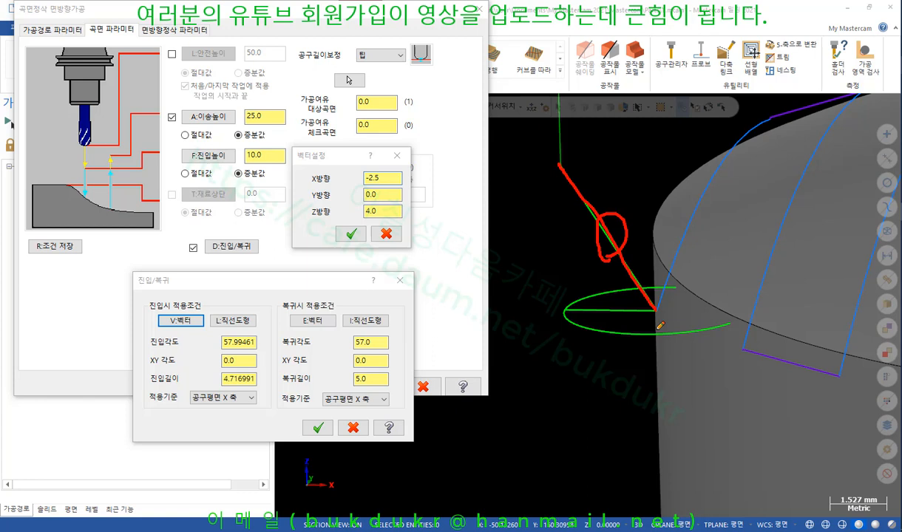
right_click(585, 373)
click(615, 500)
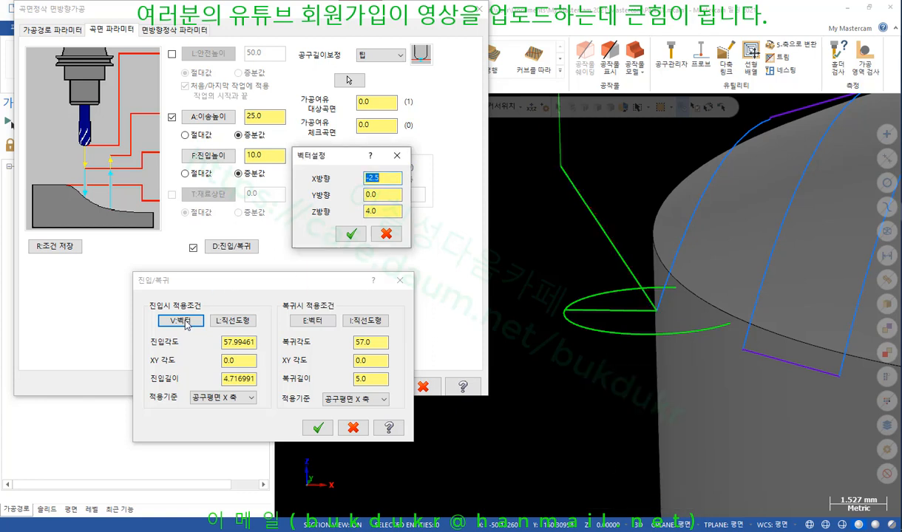
Set the entry vector's Z value to 2, confirm the operation parameters, and regenerate operation 2
click(374, 215)
drag(385, 212, 333, 218)
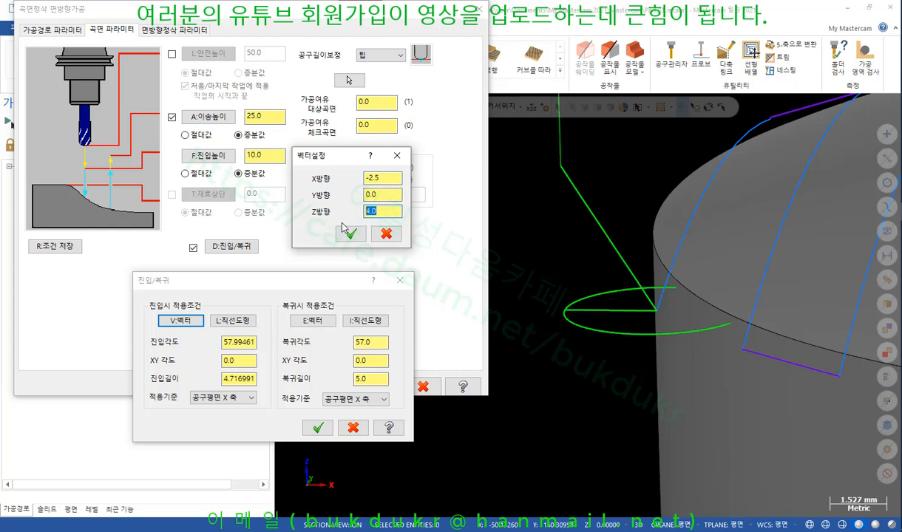
text(2)
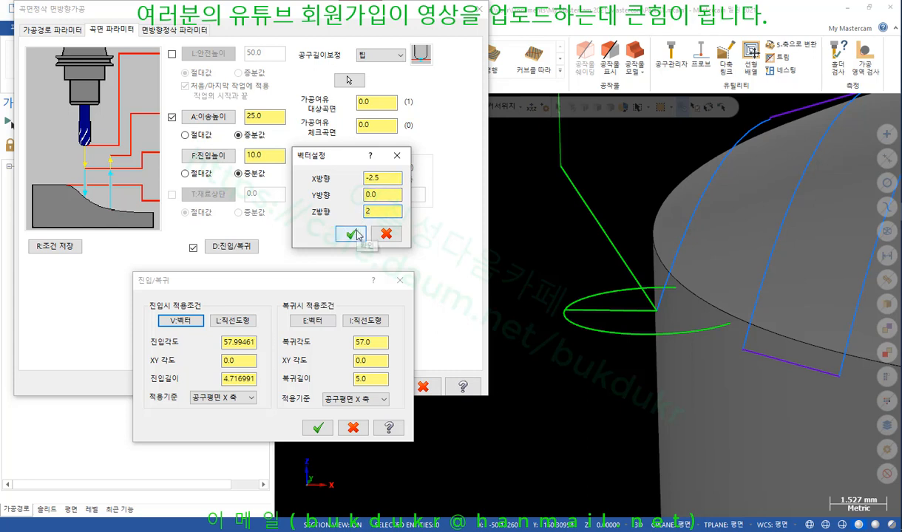
click(350, 233)
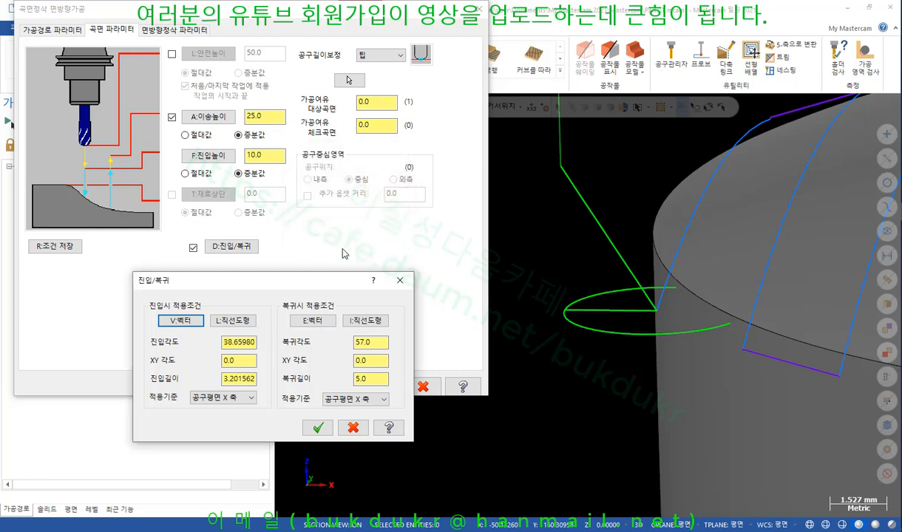
click(317, 428)
click(384, 387)
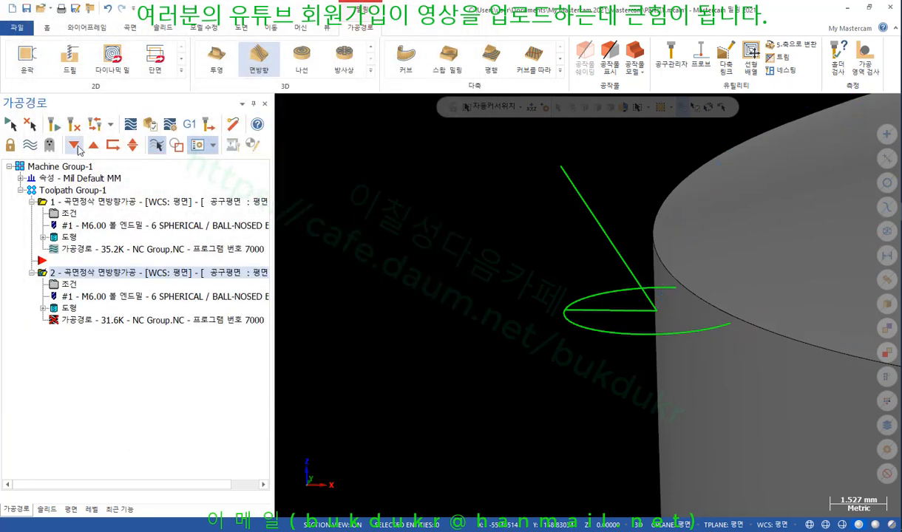
click(60, 127)
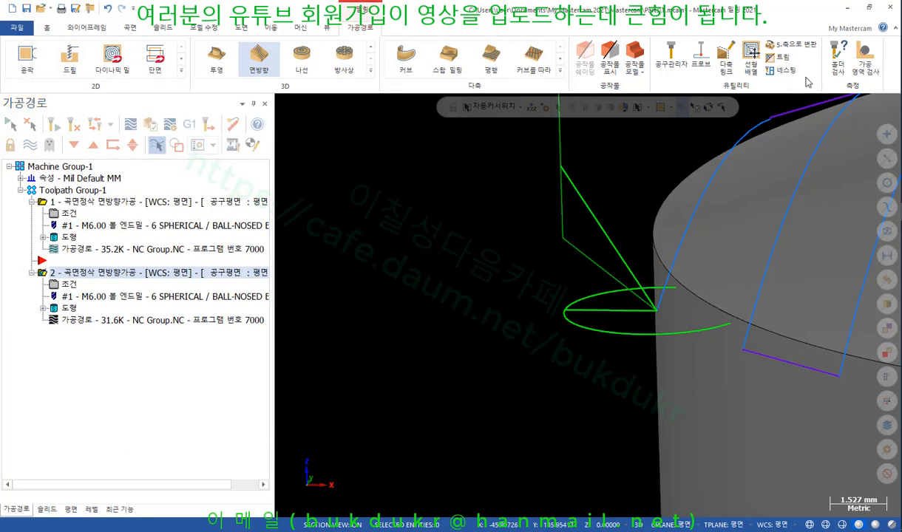
On the overlay, draw horizontal lines at the base and both entry heights, bracket the two vertical distances, and write 4 beside them
drag(550, 167, 651, 167)
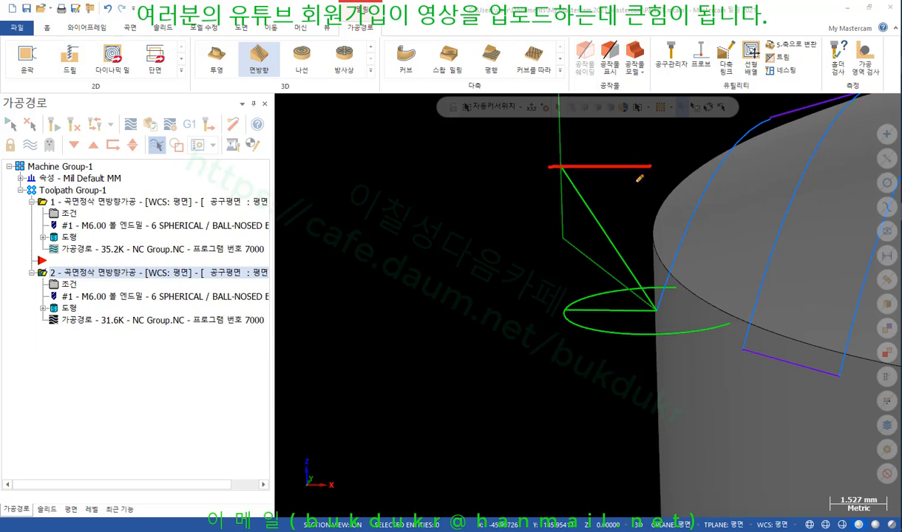
drag(557, 240, 638, 241)
drag(551, 315, 670, 310)
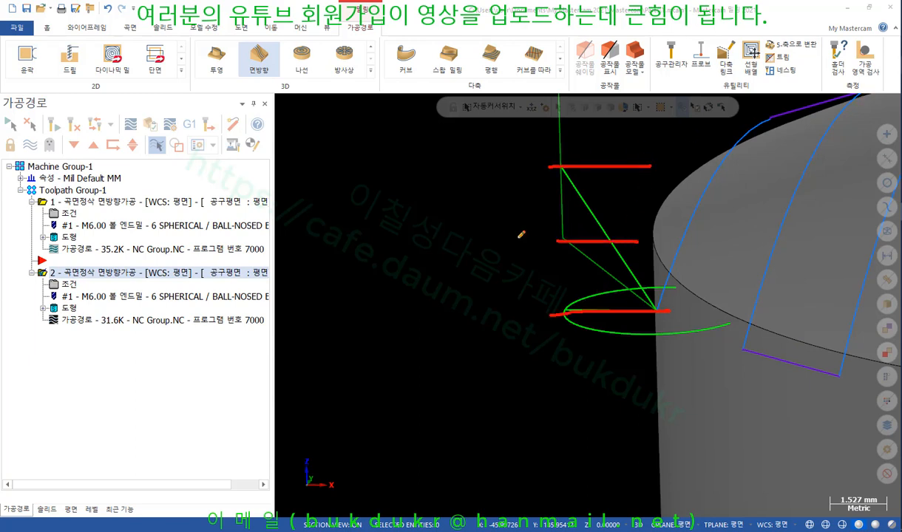
mouse_move(493, 218)
mouse_down()
mouse_move(507, 243)
mouse_move(494, 266)
mouse_up()
mouse_move(560, 168)
mouse_down()
mouse_move(541, 246)
mouse_move(559, 310)
mouse_up()
mouse_move(567, 240)
mouse_down()
mouse_move(553, 296)
mouse_move(565, 307)
mouse_up()
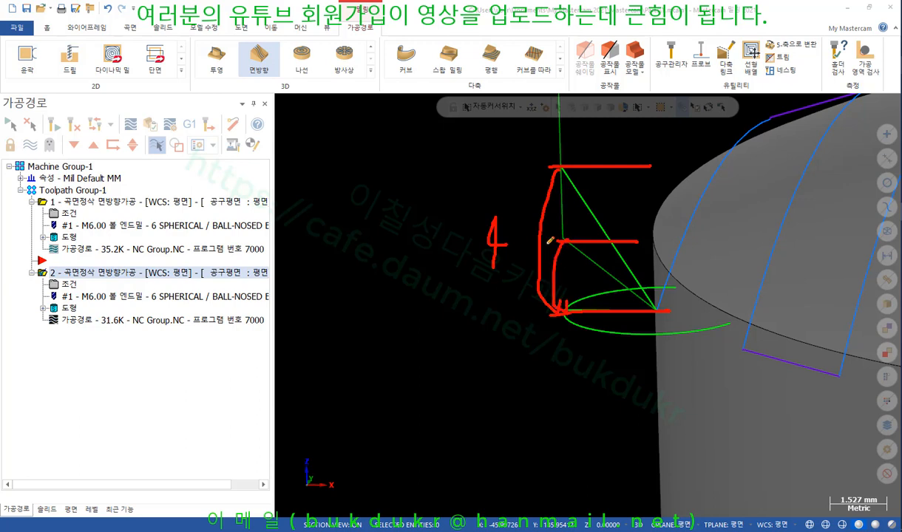
Mark the lower entry move's end points, draw an upward arrow, label the height lines 2 and 4, and close the overlay
drag(530, 242, 561, 242)
drag(658, 317, 659, 305)
drag(573, 244, 563, 238)
mouse_move(619, 304)
mouse_down()
mouse_move(619, 256)
mouse_move(636, 267)
mouse_move(621, 259)
mouse_move(670, 253)
mouse_up()
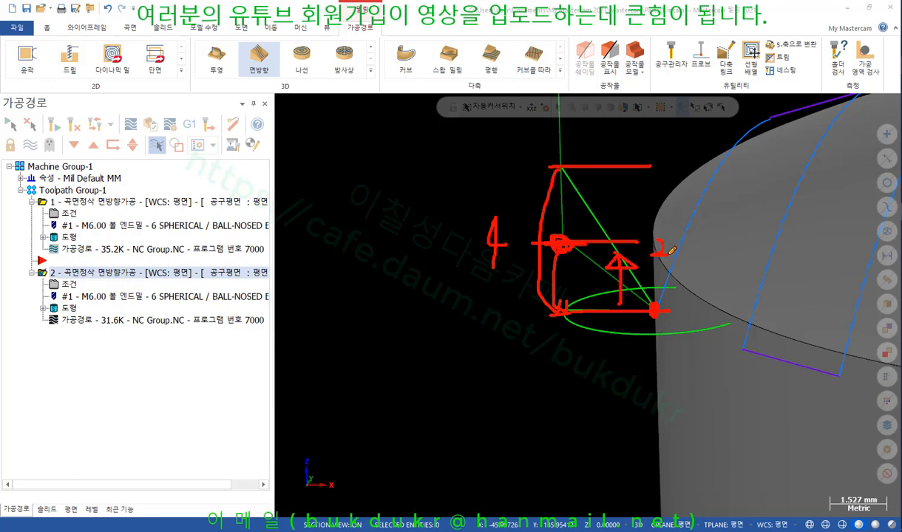
drag(664, 161, 669, 181)
drag(605, 293, 606, 303)
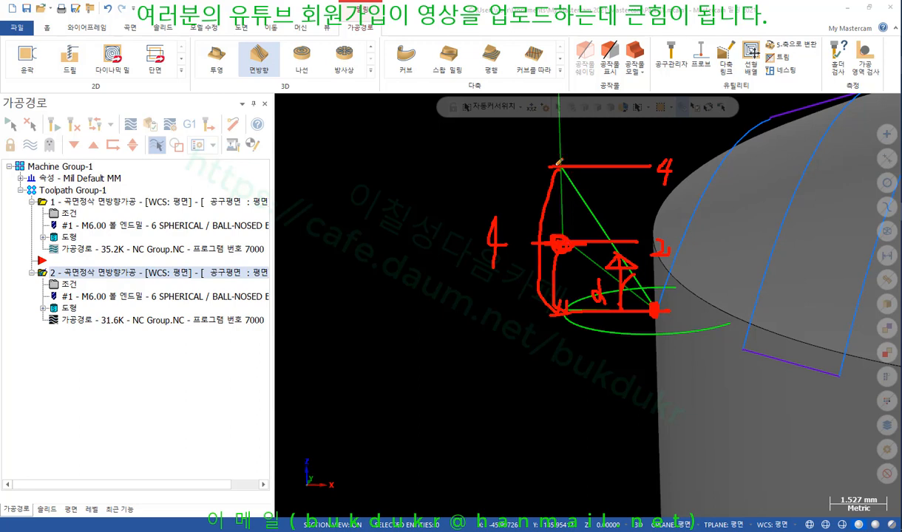
drag(556, 167, 588, 165)
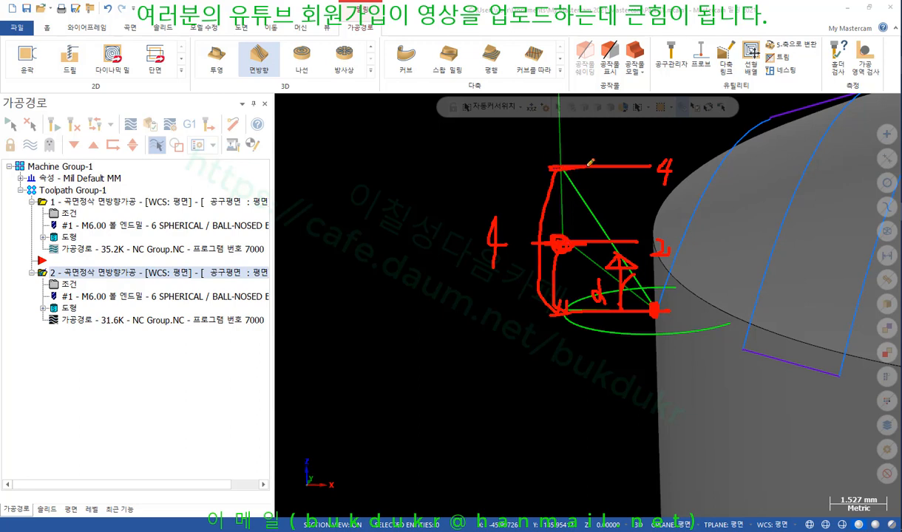
right_click(463, 176)
click(509, 303)
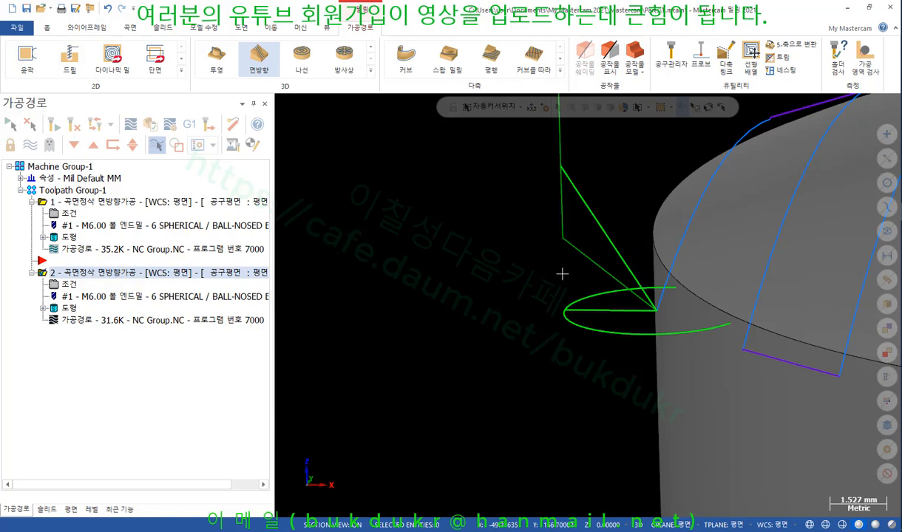
Open operation 2's parameters, then switch to the PDF textbook in Adobe Acrobat and read the entry/exit angle and length descriptions
click(64, 284)
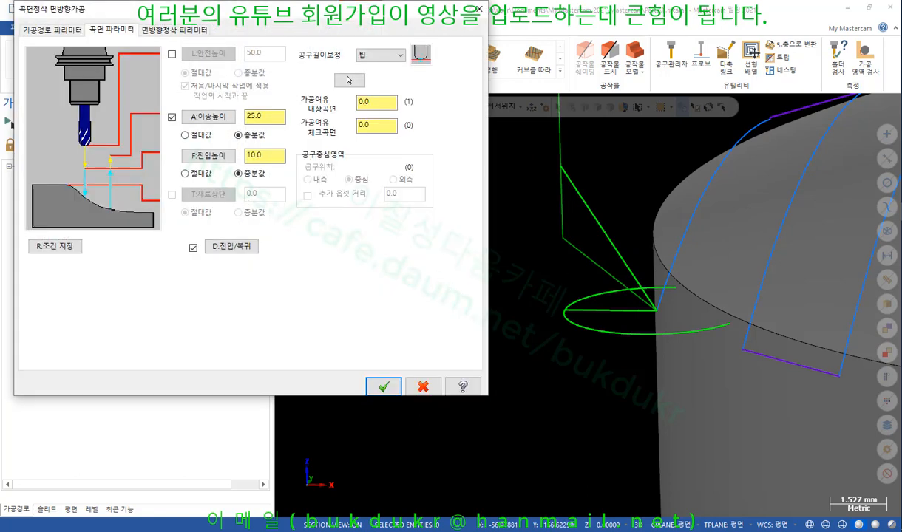
key(alt+Tab)
drag(722, 372, 731, 214)
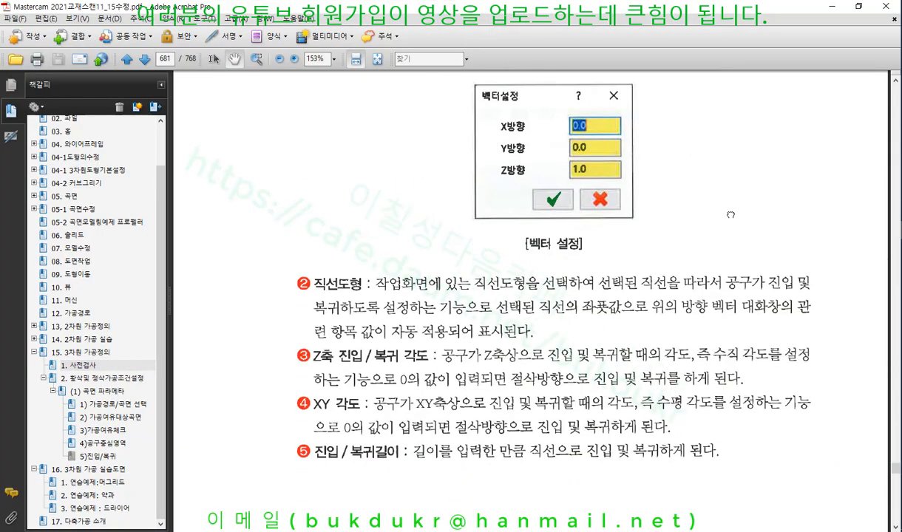
scroll(730, 214, down, 1)
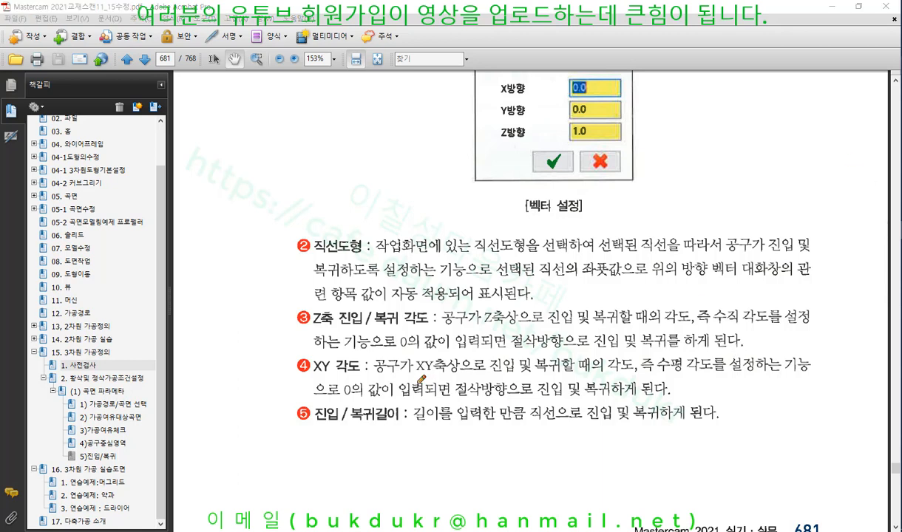
Underline the Z-axis entry/exit angle explanation, sketch a vertical entry that turns horizontal beside the text, and close the overlay
drag(306, 357, 508, 355)
drag(252, 166, 252, 400)
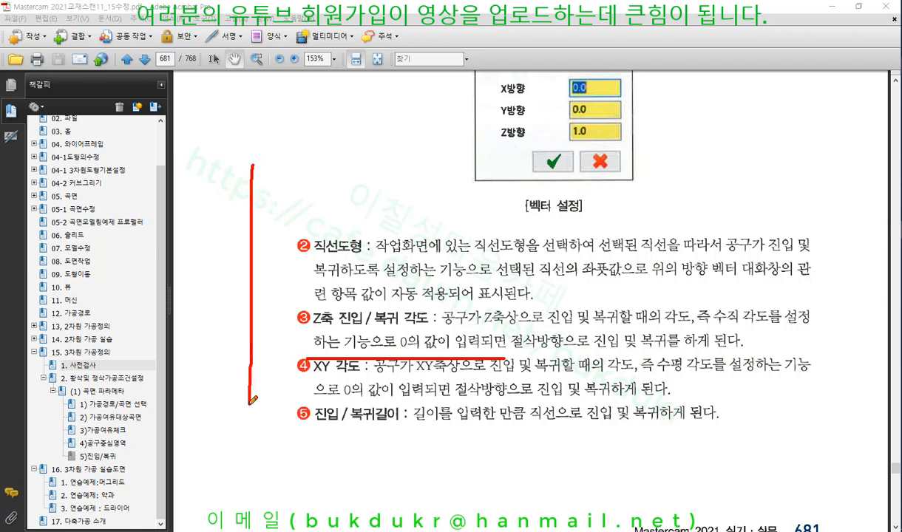
drag(252, 400, 102, 404)
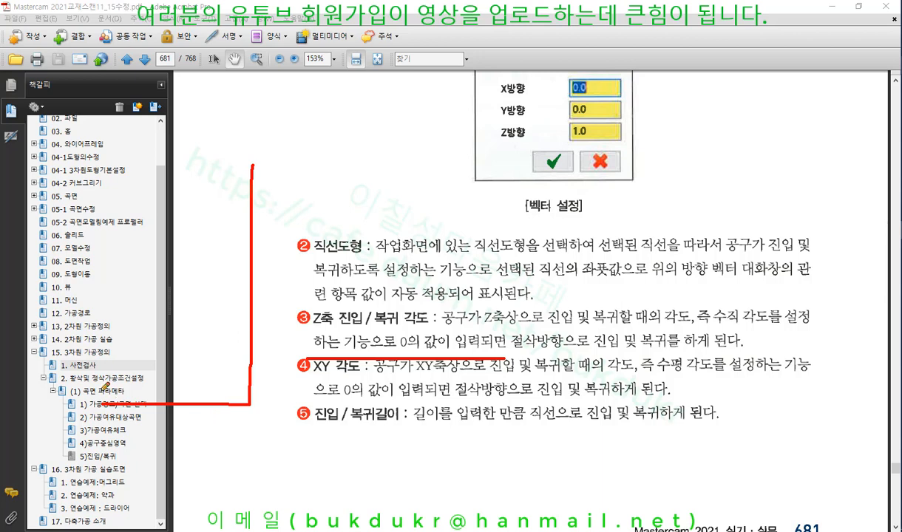
mouse_move(102, 392)
mouse_down()
mouse_move(120, 405)
mouse_move(97, 429)
mouse_up()
right_click(671, 291)
click(728, 434)
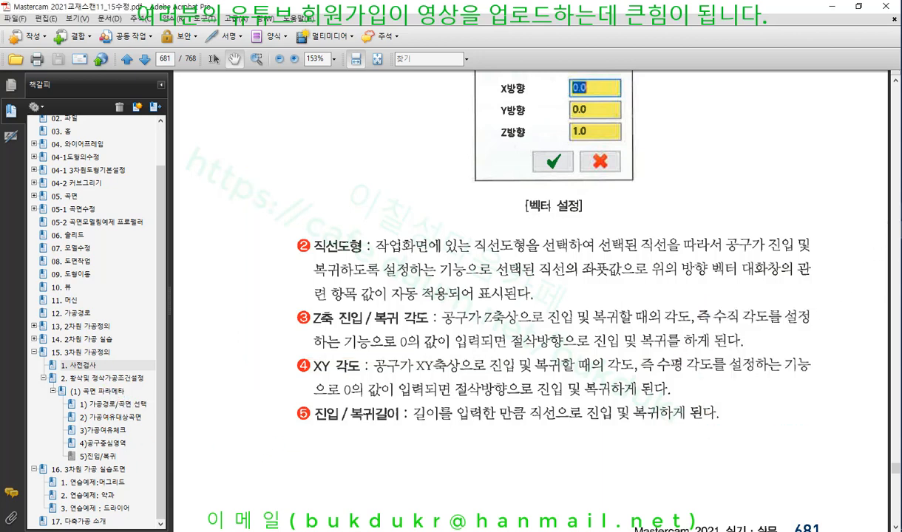
Switch back to Mastercam, set operation 2's entry angle to 0, confirm the parameters, and regenerate the toolpath
key(alt+Tab)
click(225, 244)
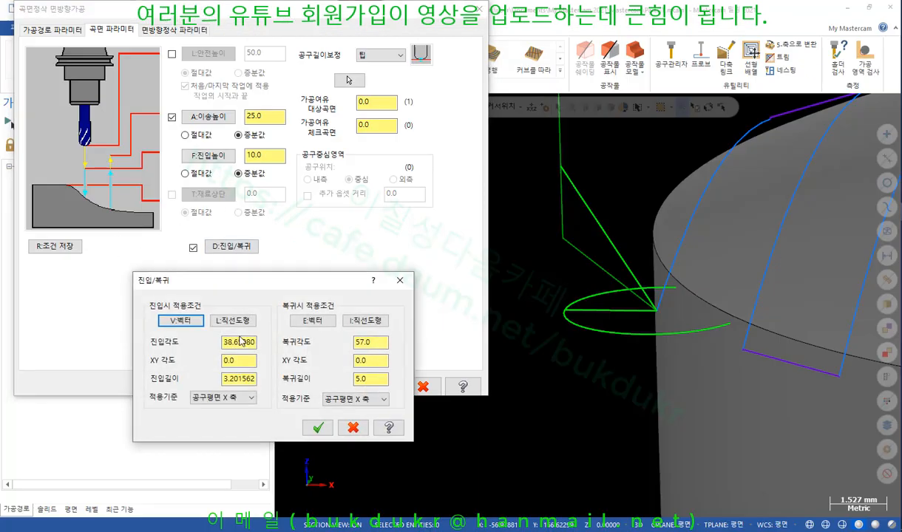
drag(252, 342, 192, 340)
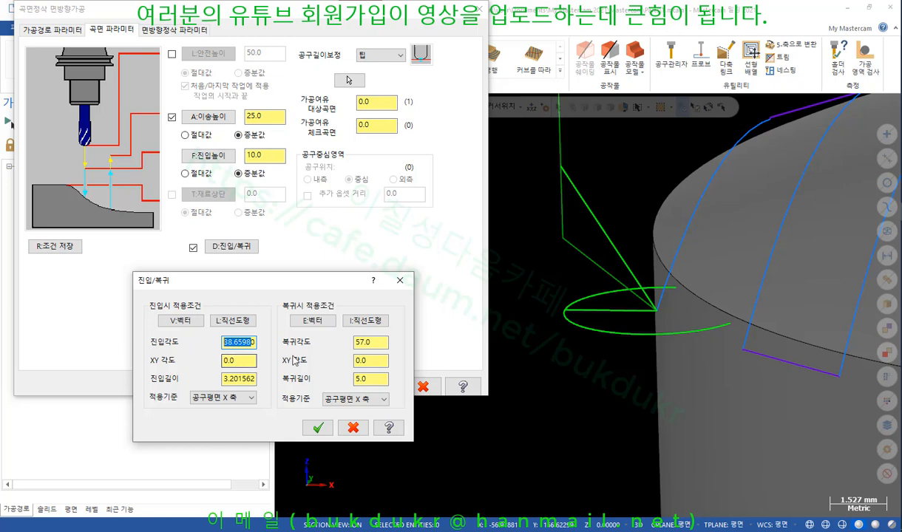
text(008)
double_click(236, 341)
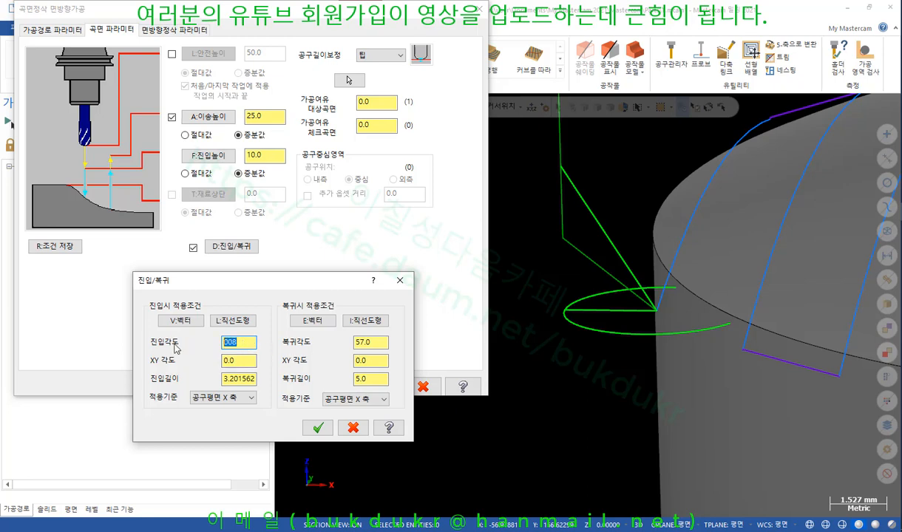
text(0)
click(317, 428)
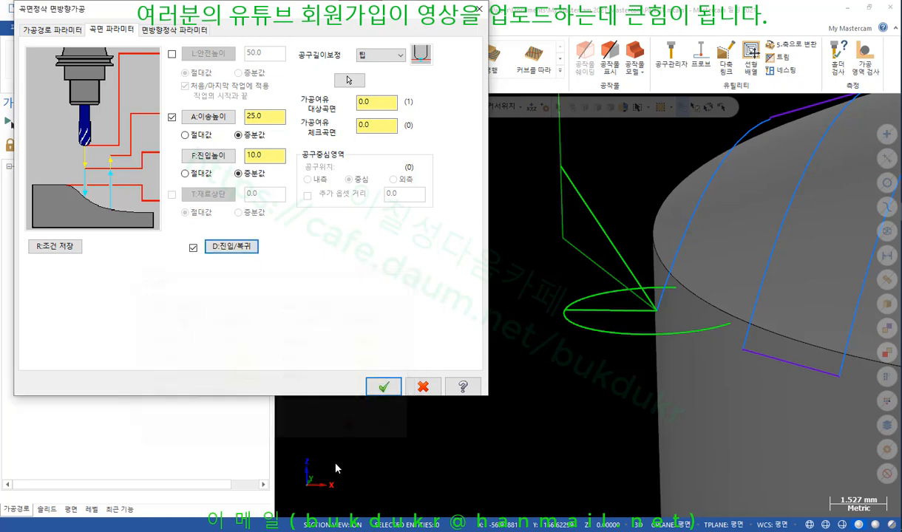
click(322, 383)
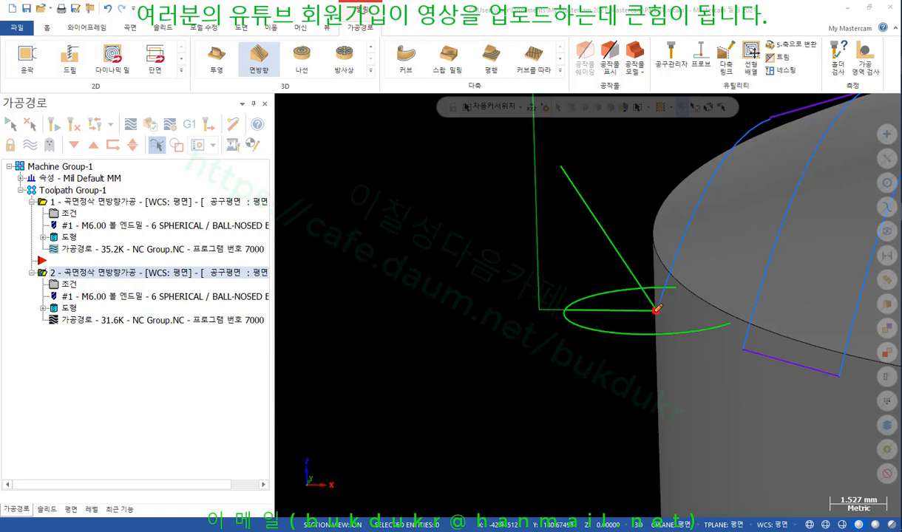
Sketch entry directions fanning from the entry point between horizontal and vertical, emphasize the horizontal entry with an arrow, and close the overlay
mouse_move(530, 308)
mouse_down()
mouse_move(655, 306)
mouse_move(540, 272)
mouse_up()
drag(652, 301, 544, 241)
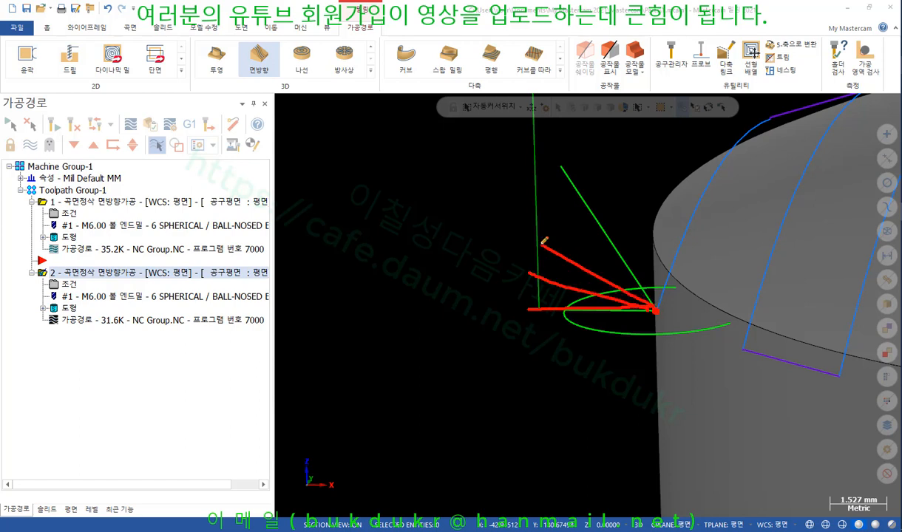
drag(646, 290, 545, 210)
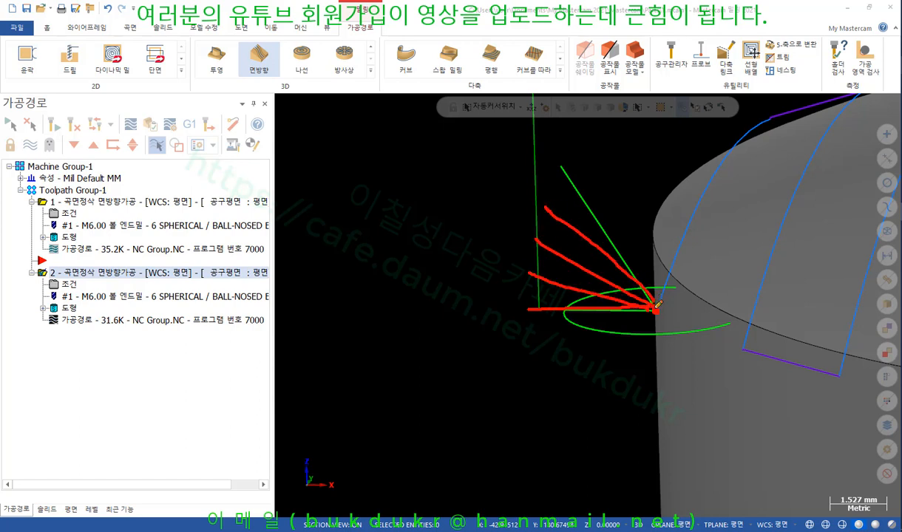
drag(656, 306, 653, 126)
drag(658, 303, 662, 133)
mouse_move(656, 306)
mouse_down()
mouse_move(547, 304)
mouse_move(554, 322)
mouse_move(546, 365)
mouse_up()
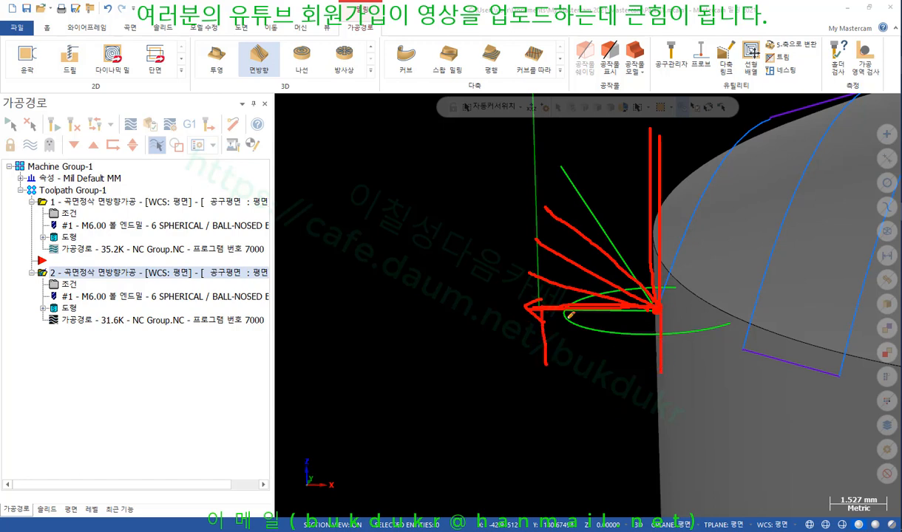
drag(536, 307, 603, 304)
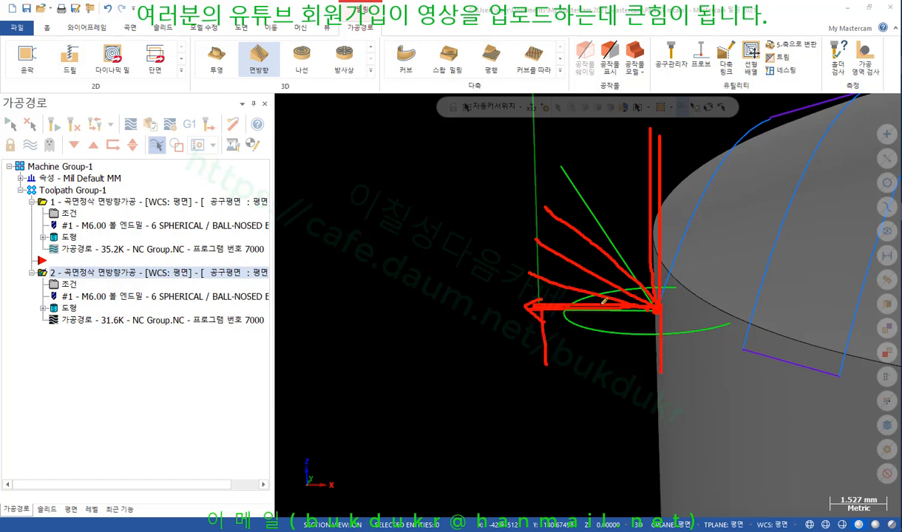
right_click(613, 376)
click(608, 488)
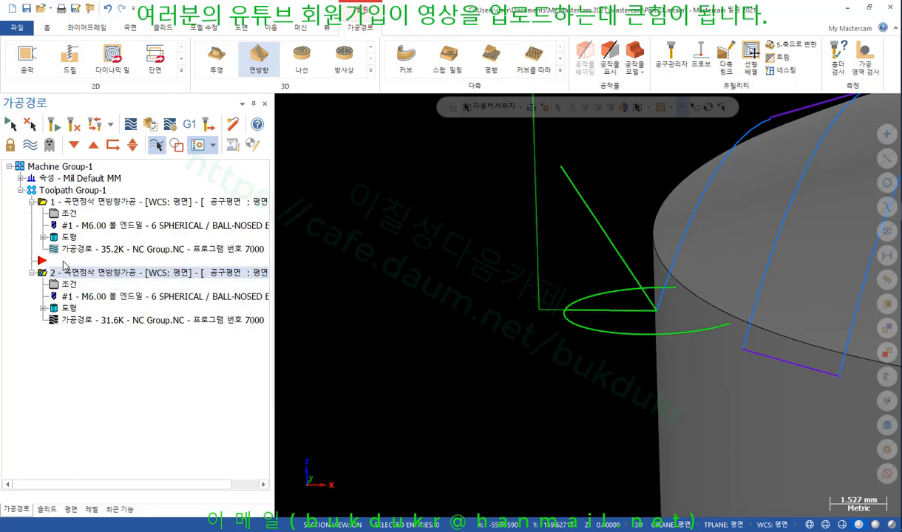
Open operation 2's entry/exit settings, point out the entry angle and XY angle, annotate near the entry line, and close the overlay
click(69, 284)
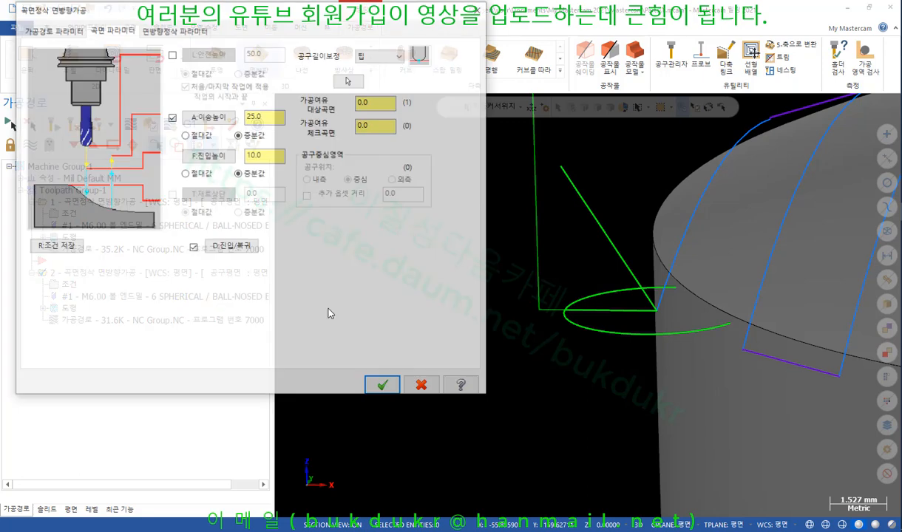
click(231, 245)
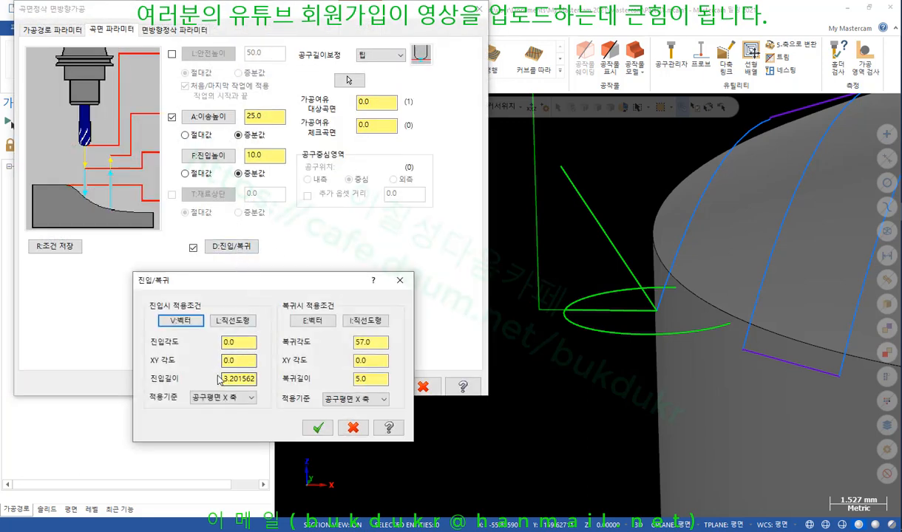
click(242, 344)
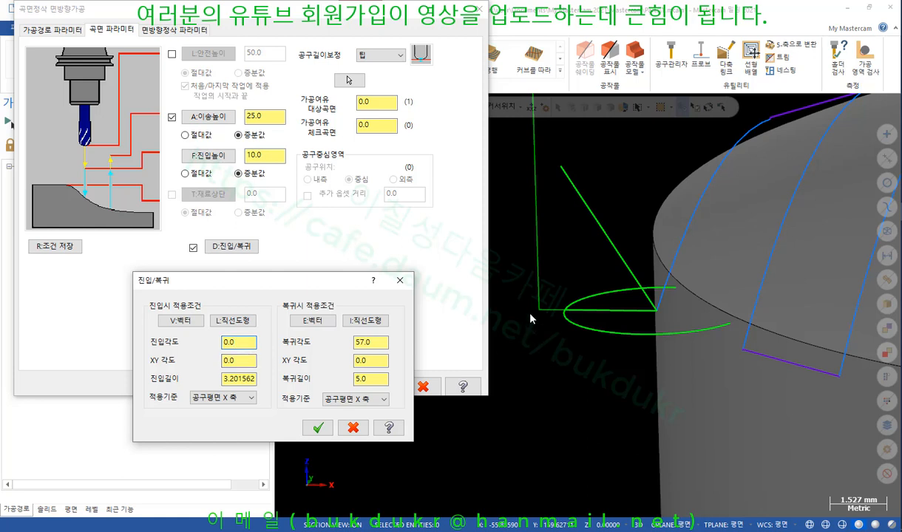
drag(242, 344, 209, 349)
click(244, 360)
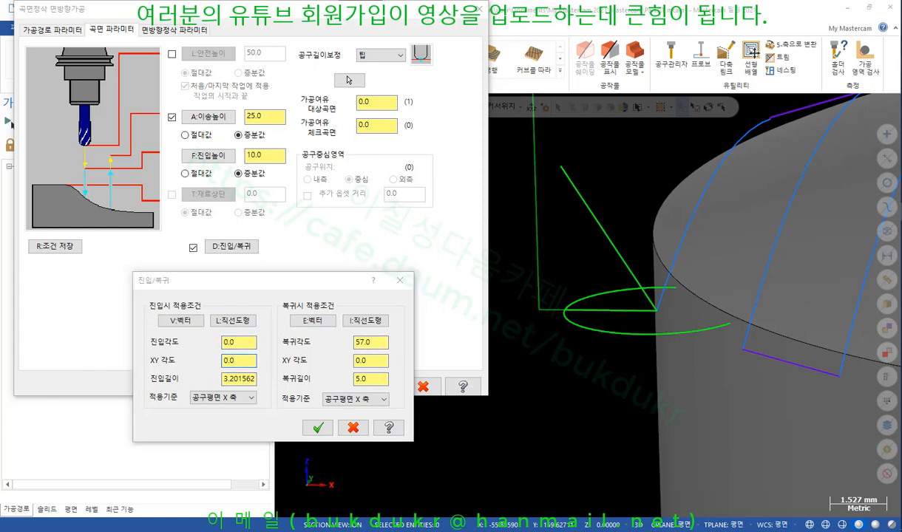
drag(539, 327, 539, 345)
right_click(653, 358)
click(664, 477)
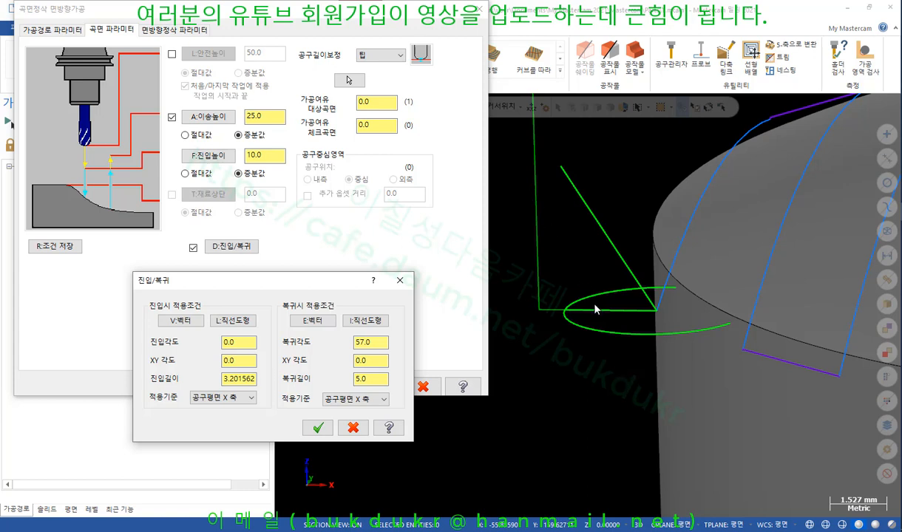
Review the entry angle and XY angle values, cancel the entry/exit settings, and close operation 2's parameters
double_click(243, 343)
click(243, 360)
click(240, 361)
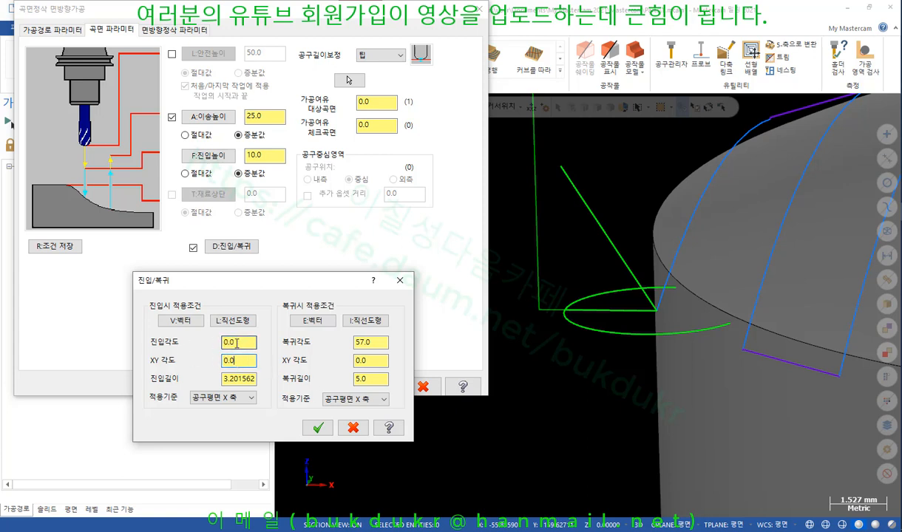
click(357, 428)
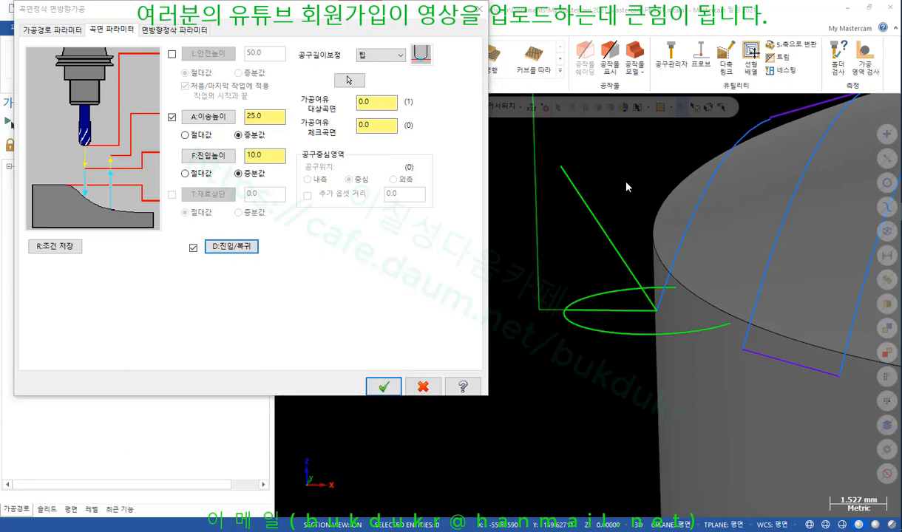
click(382, 385)
Show the top view, draw an arrow along the horizontal entry move, mark its start and end points, and close the overlay
right_click(393, 203)
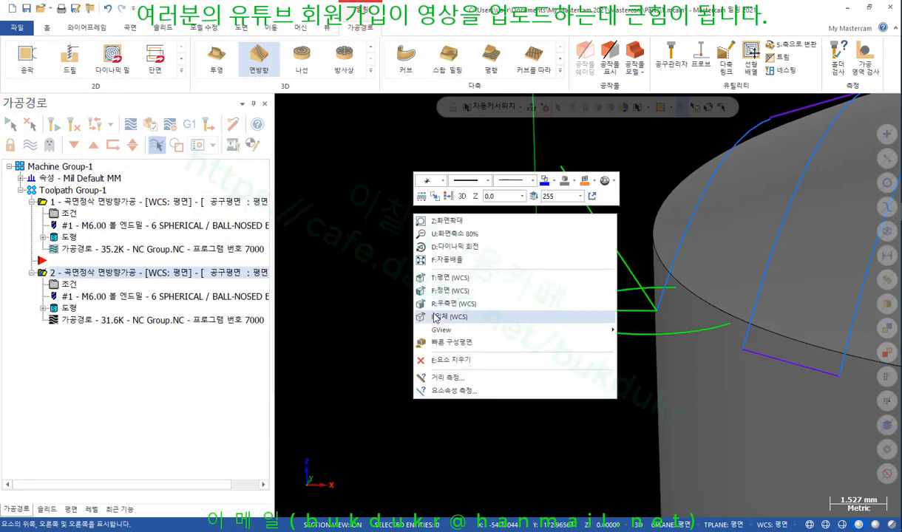
click(444, 277)
scroll(561, 358, up, 8)
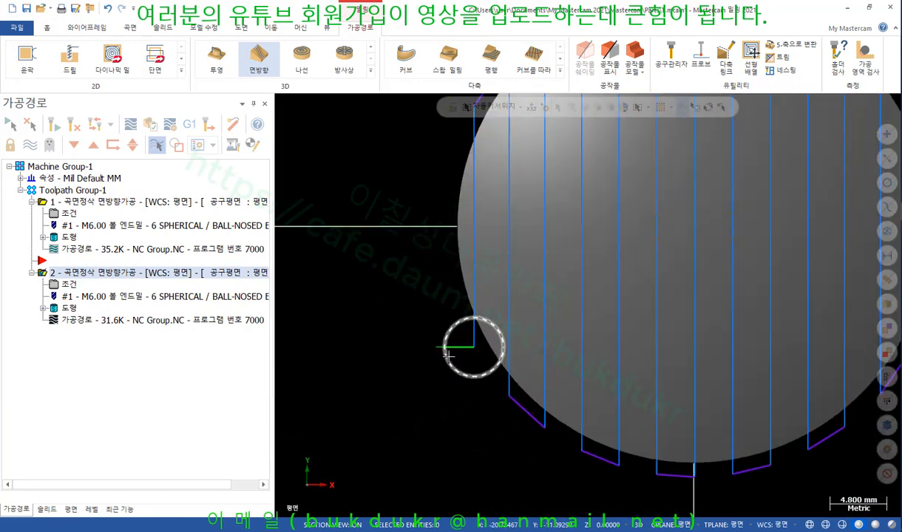
scroll(561, 359, up, 2)
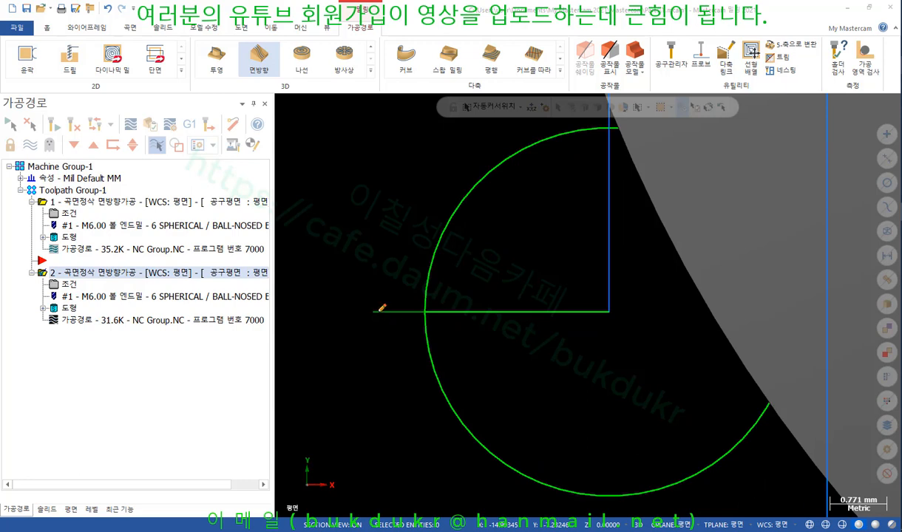
mouse_move(378, 310)
mouse_down()
mouse_move(585, 307)
mouse_move(593, 334)
mouse_up()
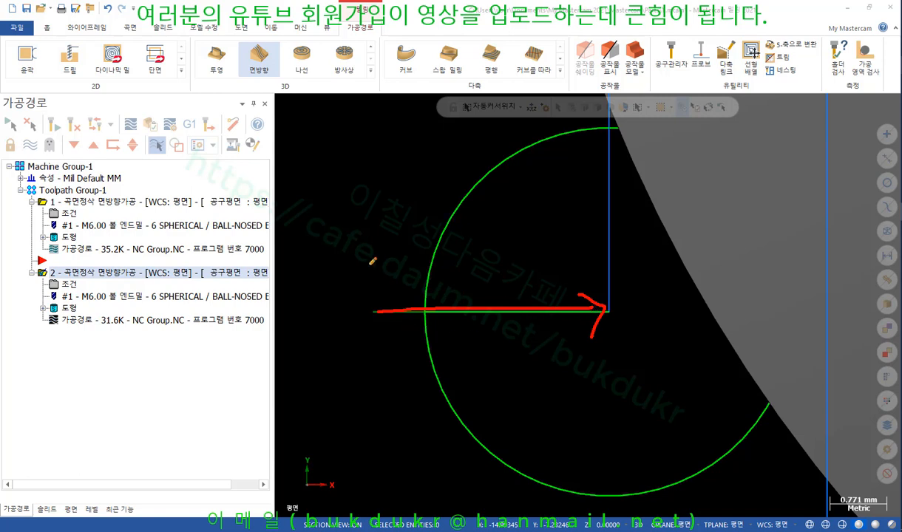
drag(370, 265, 372, 378)
drag(374, 299, 378, 311)
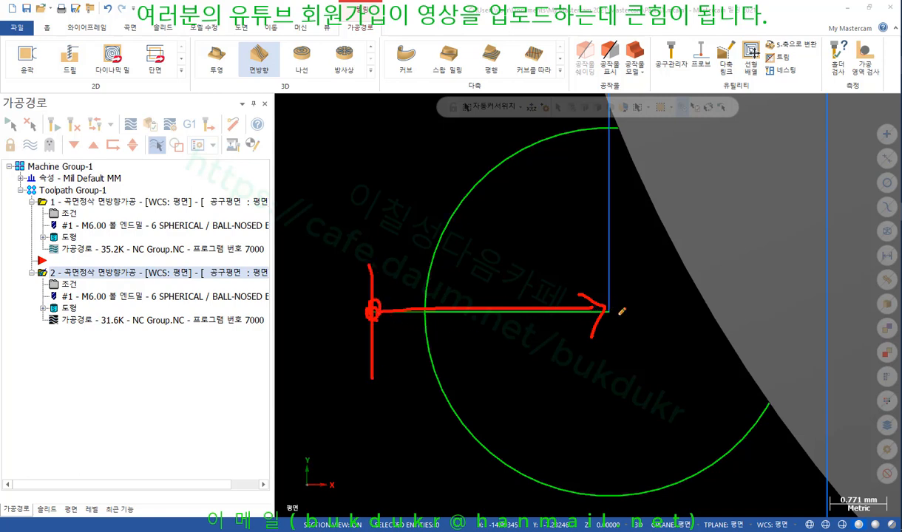
drag(608, 299, 600, 316)
mouse_move(352, 310)
mouse_down()
mouse_move(595, 309)
mouse_move(587, 331)
mouse_up()
right_click(508, 348)
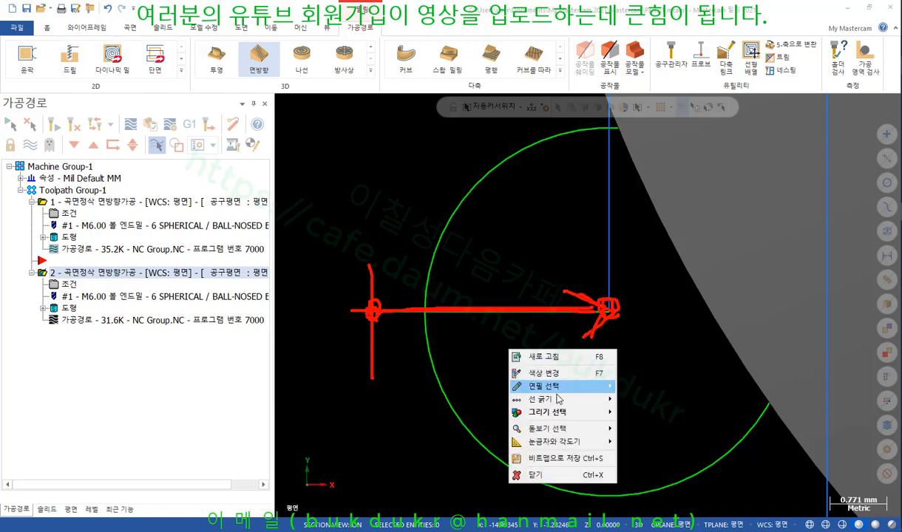
click(534, 475)
Set operation 2's exit angle to 0, confirm the parameters, and regenerate the toolpath
scroll(474, 351, down, 4)
scroll(424, 382, down, 5)
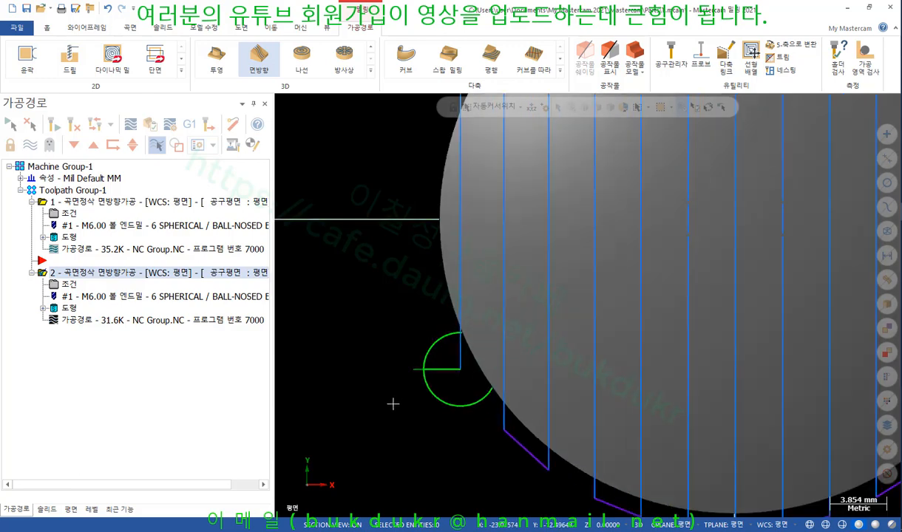
scroll(724, 235, up, 2)
scroll(665, 262, up, 3)
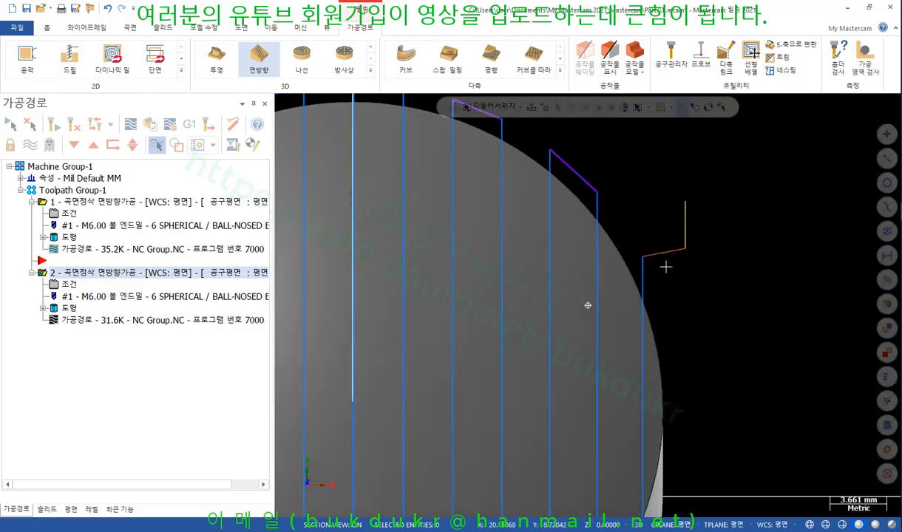
click(69, 284)
click(250, 247)
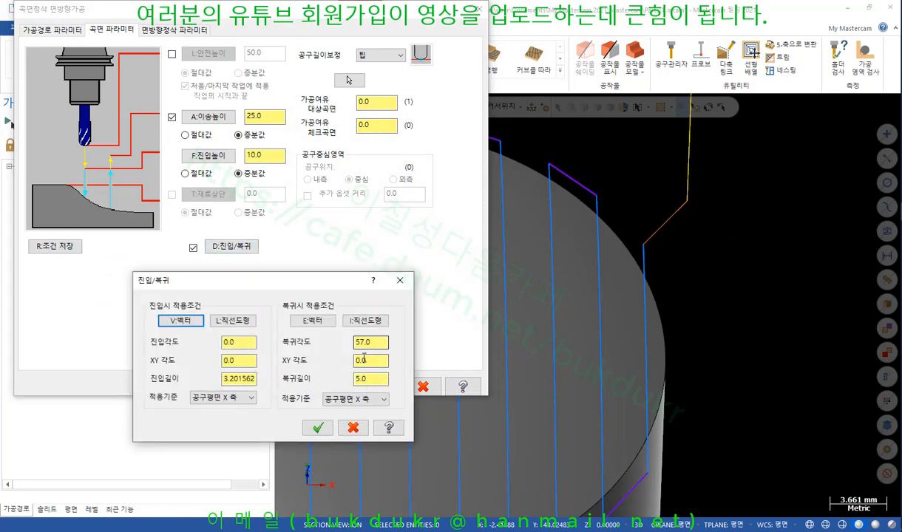
drag(380, 342, 326, 344)
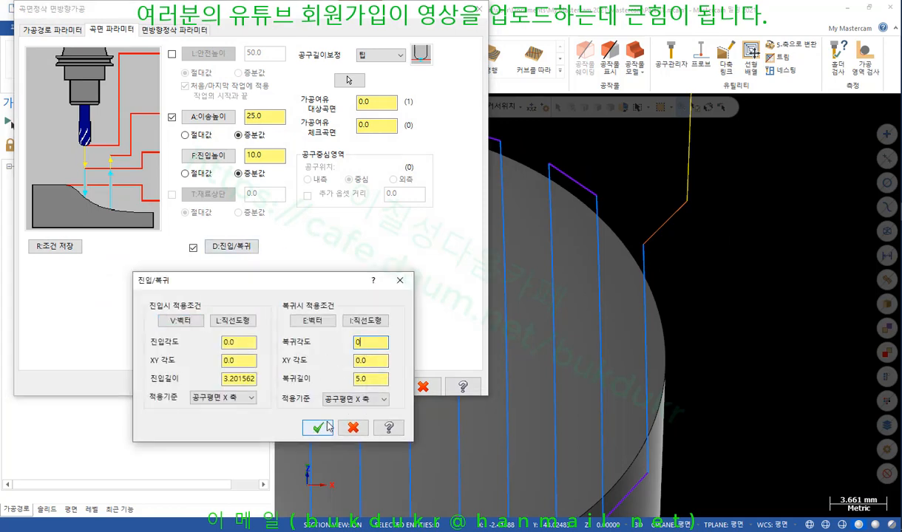
click(318, 428)
click(372, 388)
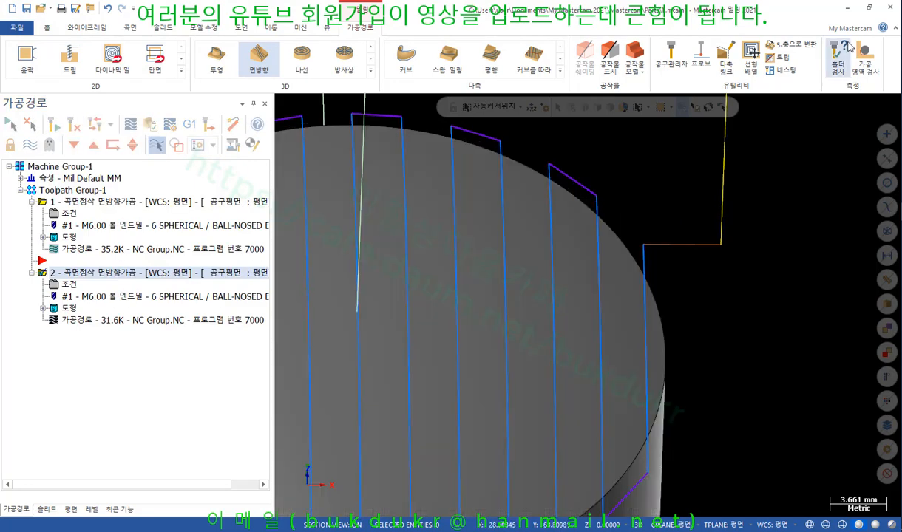
Draw an outward horizontal arrow along the toolpath's exit move and close the overlay
mouse_move(650, 246)
mouse_down()
mouse_move(721, 244)
mouse_move(747, 229)
mouse_move(739, 253)
mouse_up()
drag(650, 238, 768, 243)
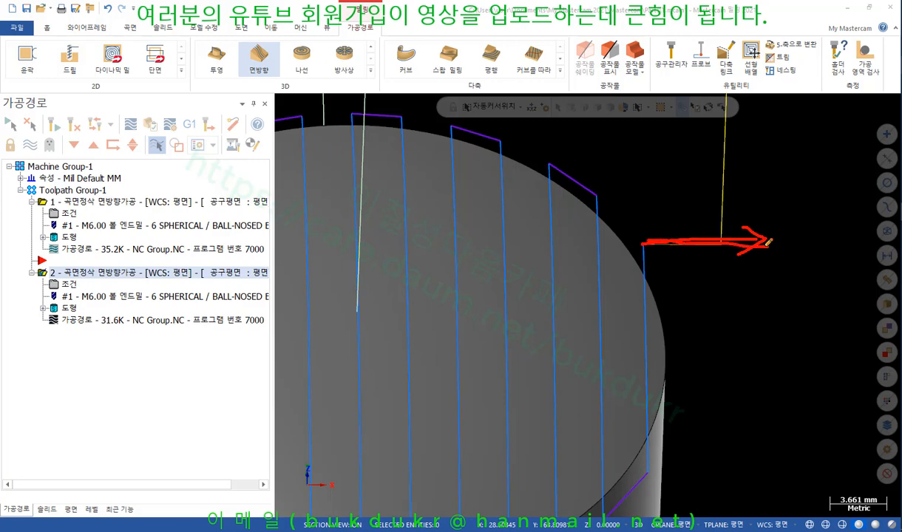
right_click(813, 190)
click(811, 294)
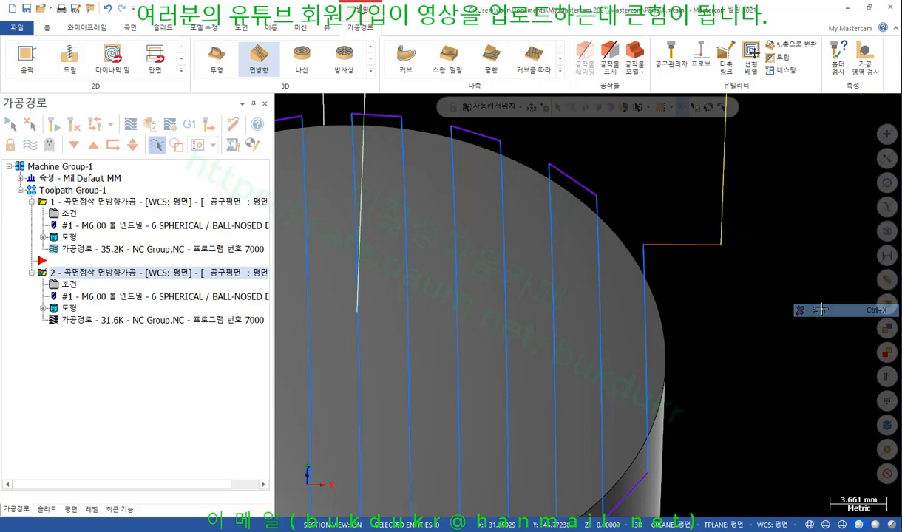
Set operation 2's entry length to 5, confirm the parameters, and regenerate the toolpath
scroll(809, 237, down, 1)
middle_drag(789, 253, 777, 229)
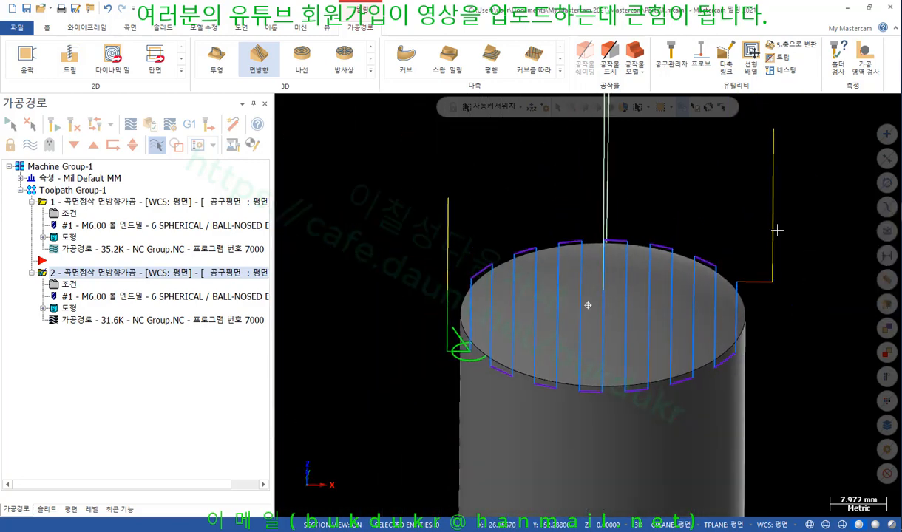
scroll(766, 296, up, 2)
middle_drag(761, 296, 780, 297)
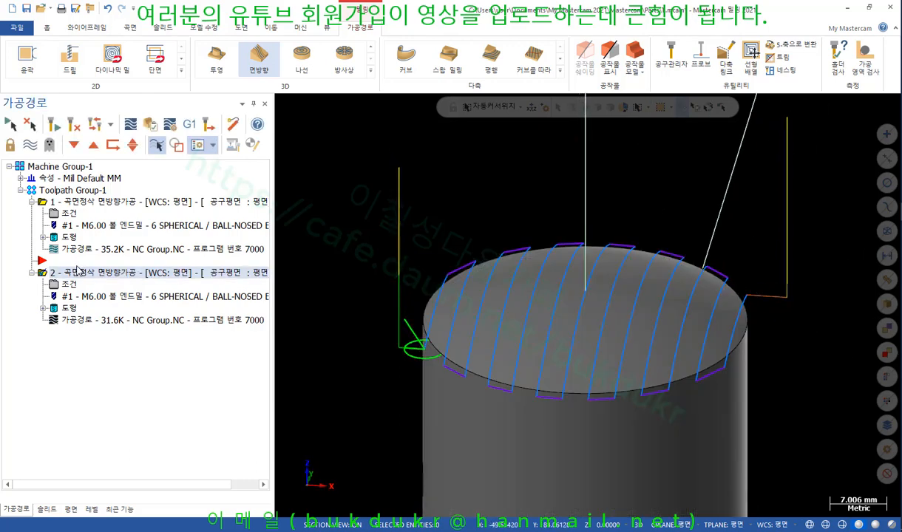
click(69, 285)
click(232, 245)
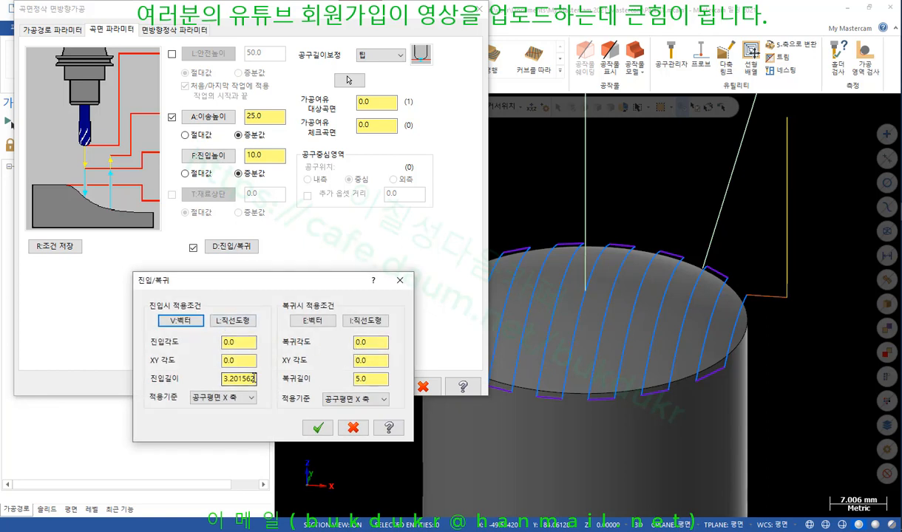
drag(253, 378, 178, 381)
text(5)
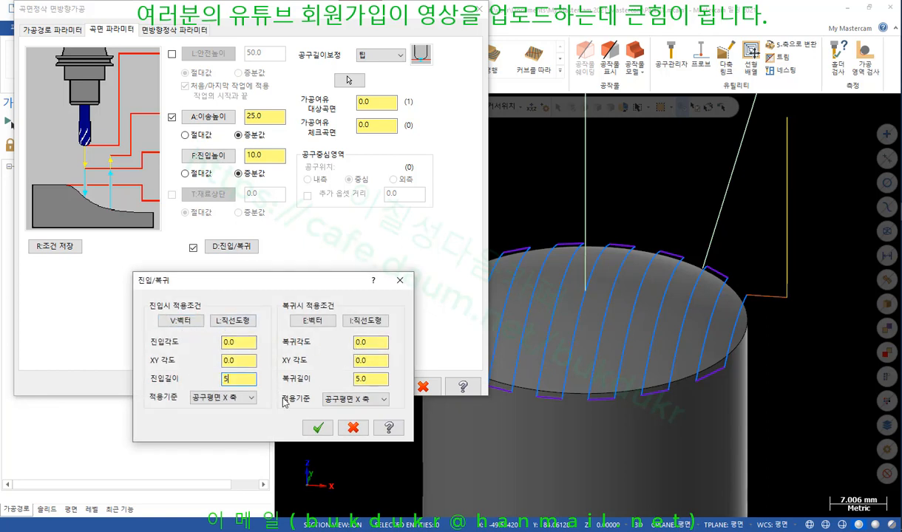
click(317, 428)
click(383, 387)
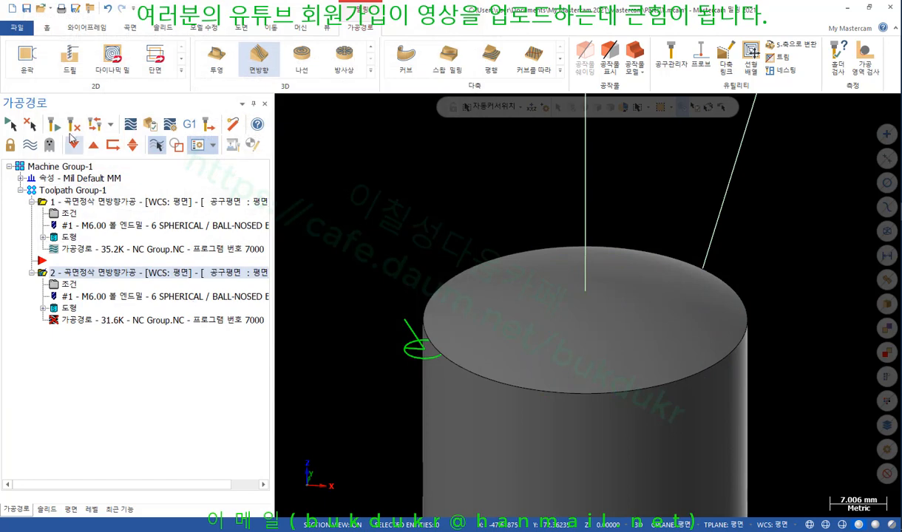
View the dome from above, mark the lengths of the entry and exit moves with bracketed lines, and close the overlay
scroll(394, 233, down, 1)
middle_drag(393, 233, 422, 358)
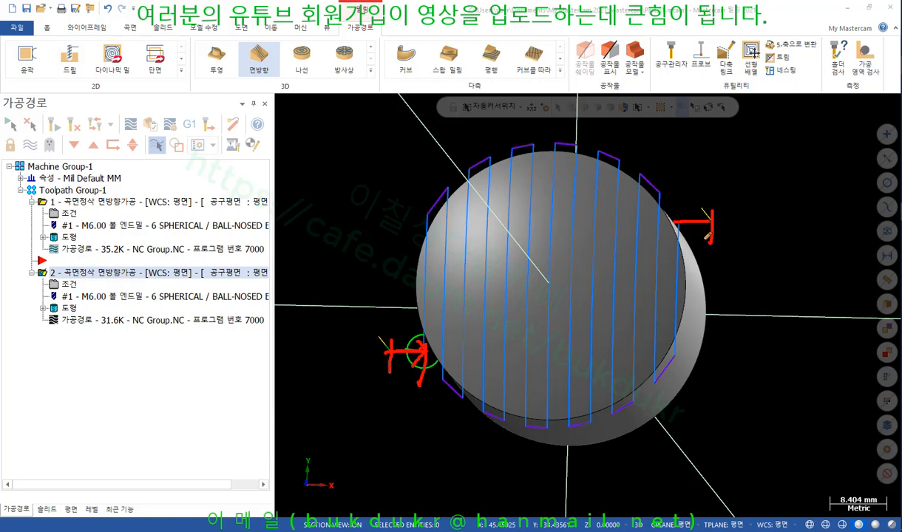
right_click(360, 216)
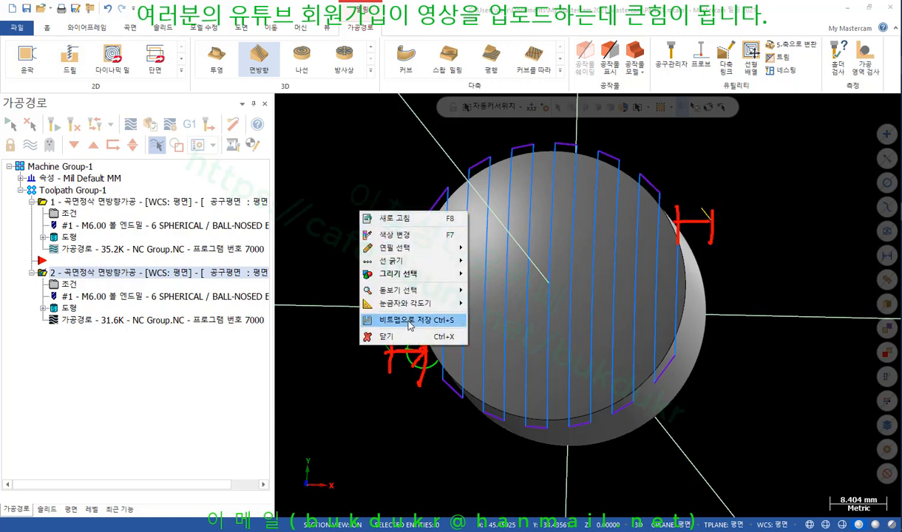
click(403, 319)
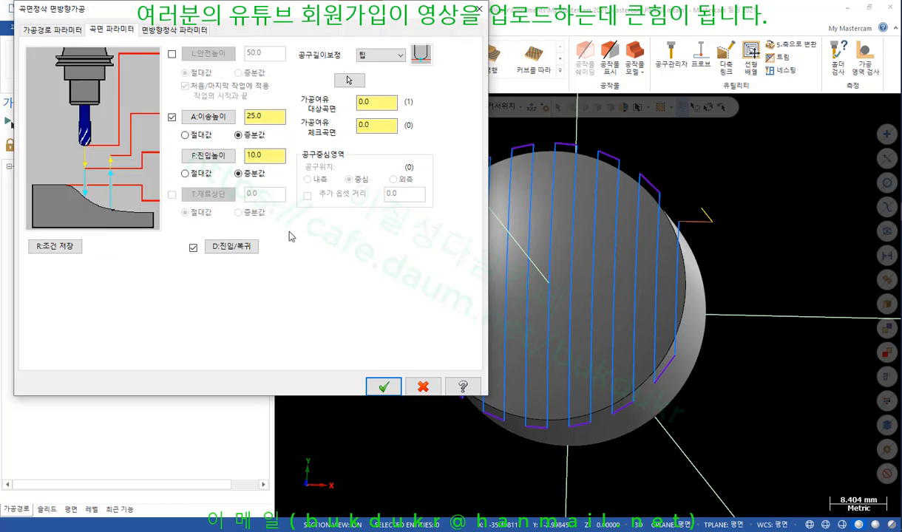
Set operation 2's entry length to 0, confirm the parameters, and regenerate the toolpath
click(230, 245)
double_click(237, 342)
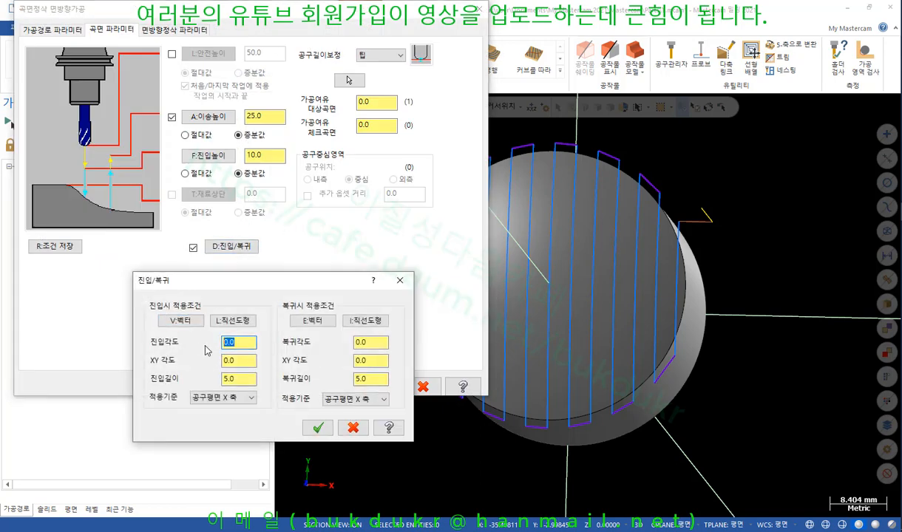
click(239, 360)
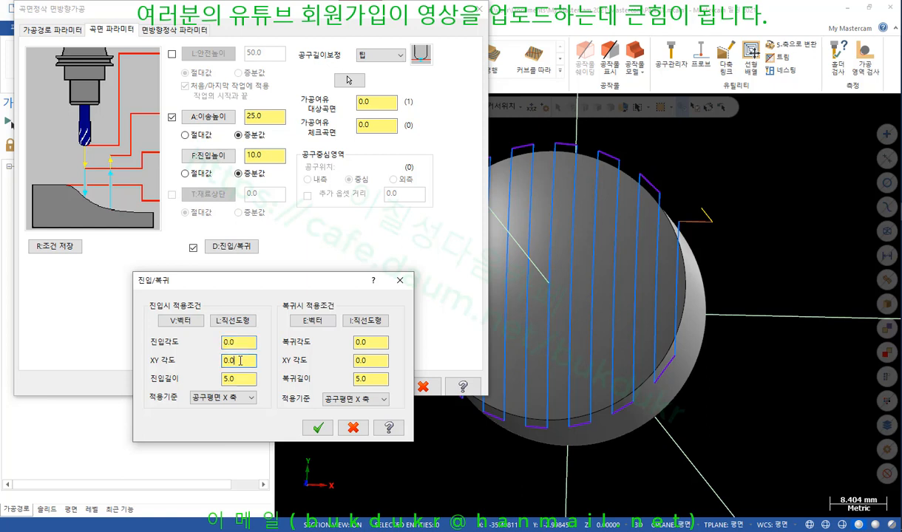
click(245, 380)
drag(242, 380, 196, 384)
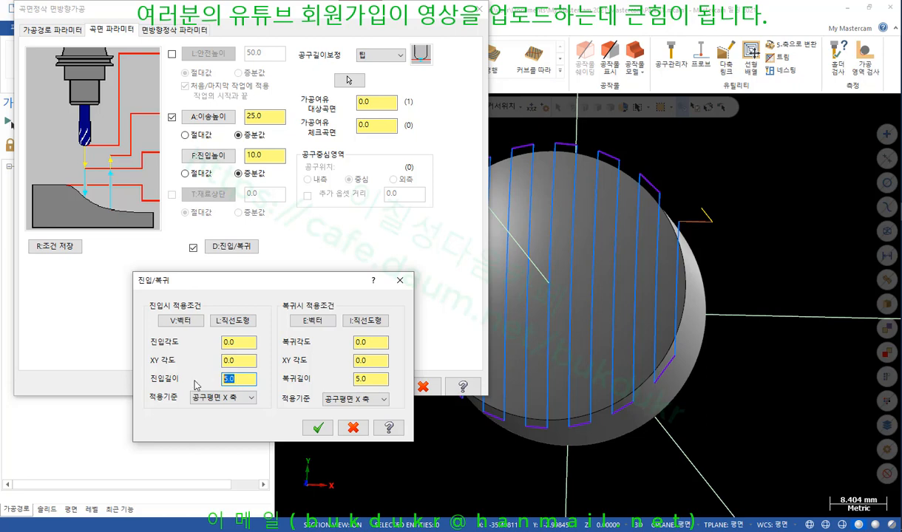
click(317, 427)
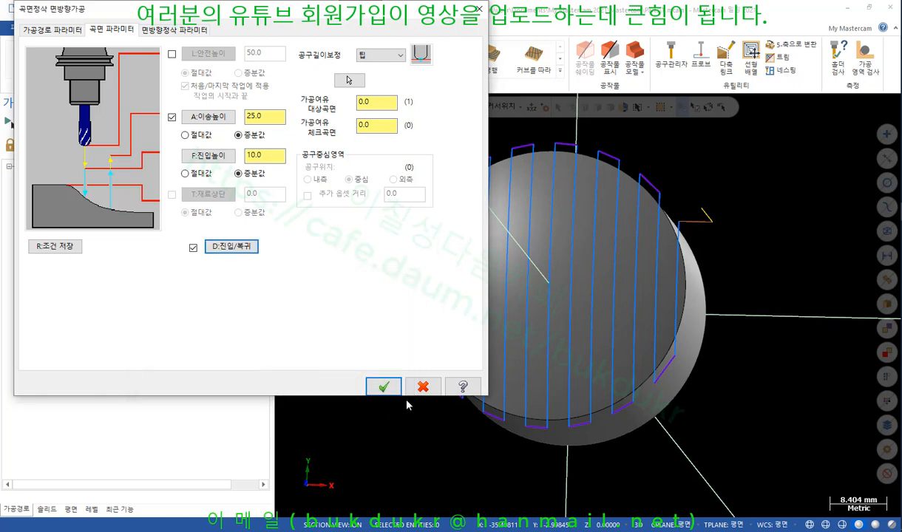
click(386, 382)
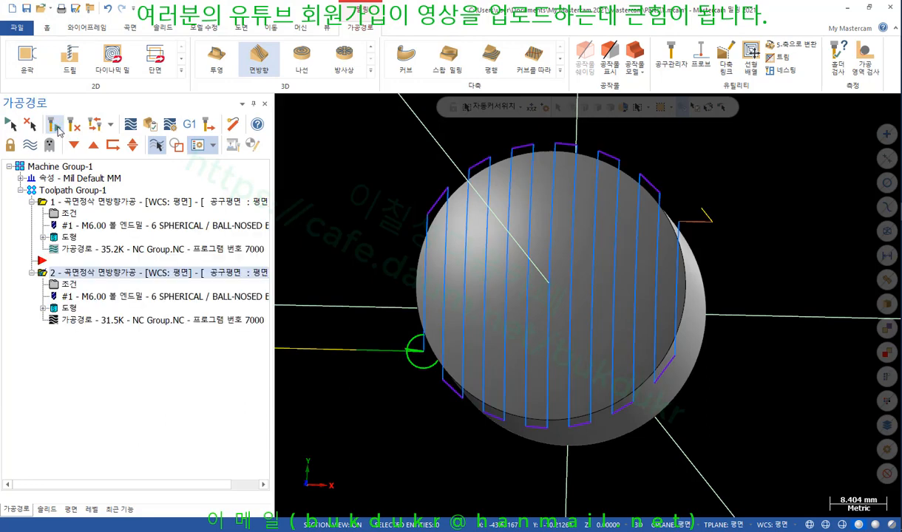
Examine the entry move beside the dome's edge and play back operation 2's toolpath to see how the tool approaches
scroll(392, 222, down, 1)
mouse_move(465, 291)
middle_down()
mouse_move(462, 216)
mouse_move(495, 229)
mouse_move(453, 219)
middle_up()
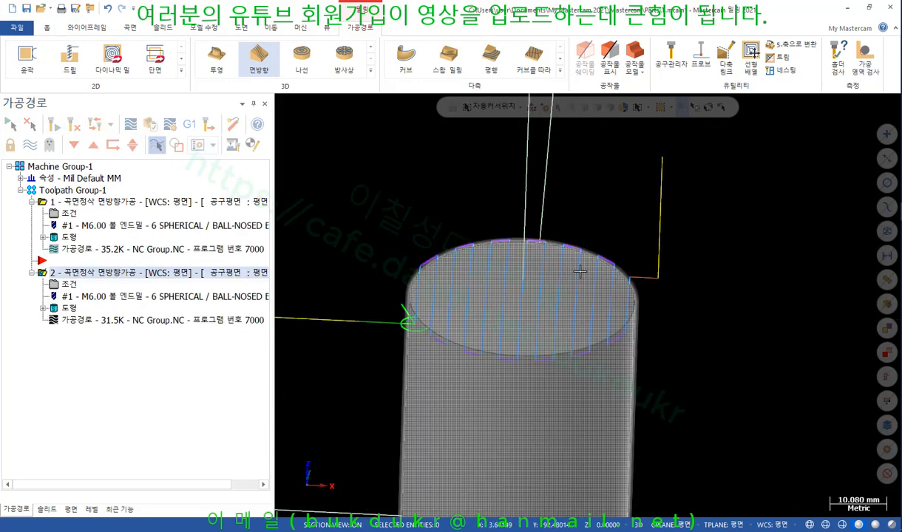
scroll(449, 302, up, 1)
scroll(454, 306, up, 2)
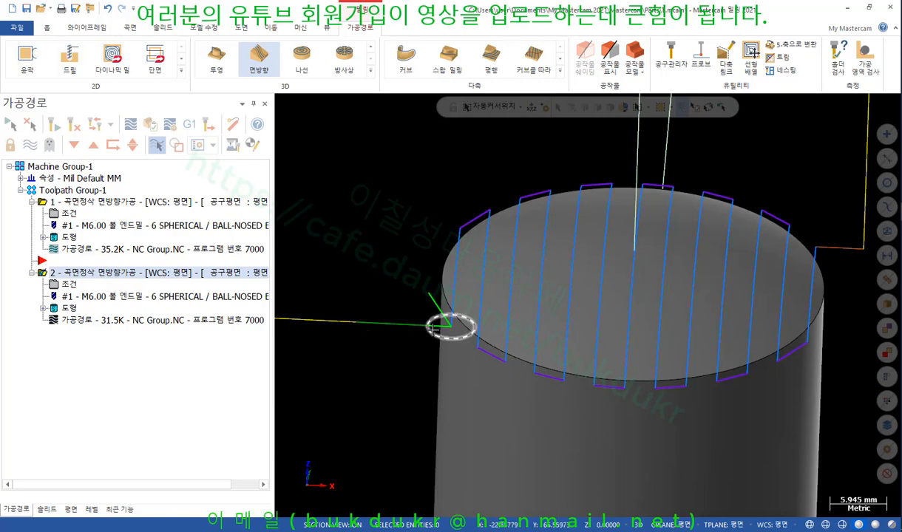
scroll(448, 322, down, 3)
scroll(471, 320, up, 2)
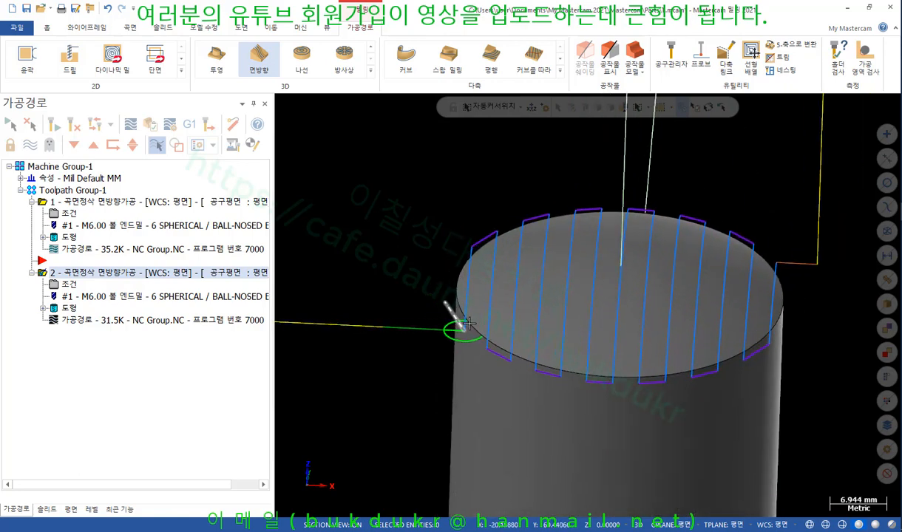
scroll(558, 309, down, 2)
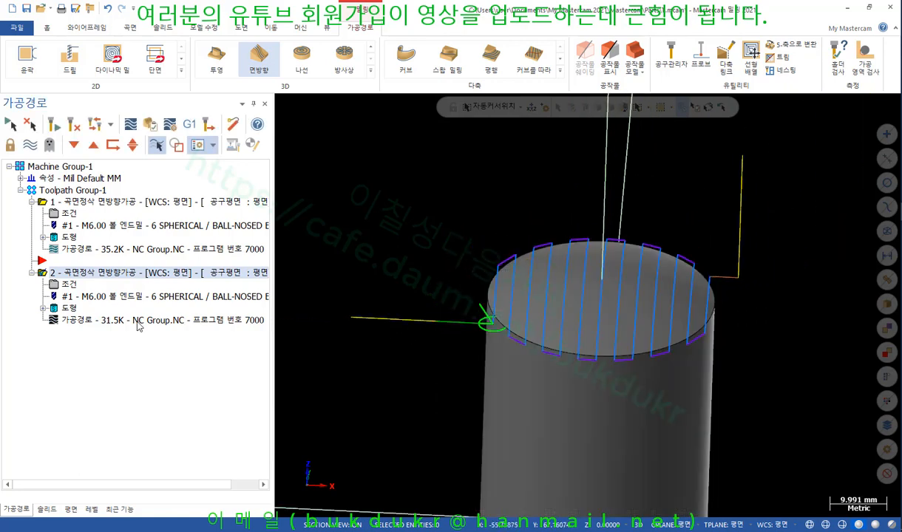
click(135, 321)
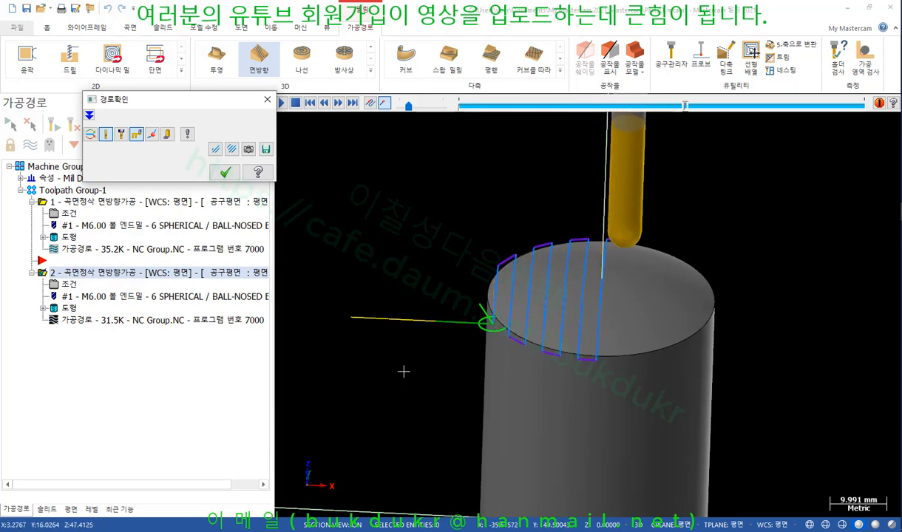
click(226, 173)
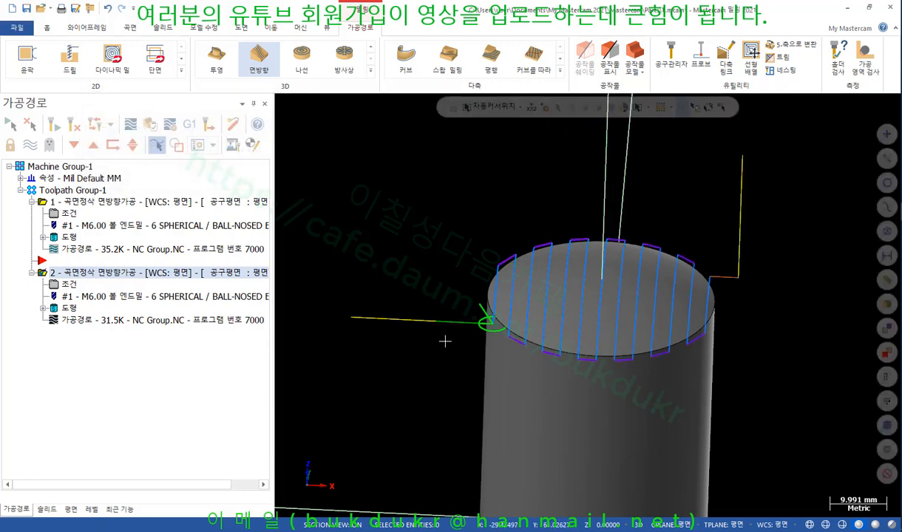
Set operation 2's entry length back to 5, confirm the parameters, and regenerate the toolpath
click(69, 284)
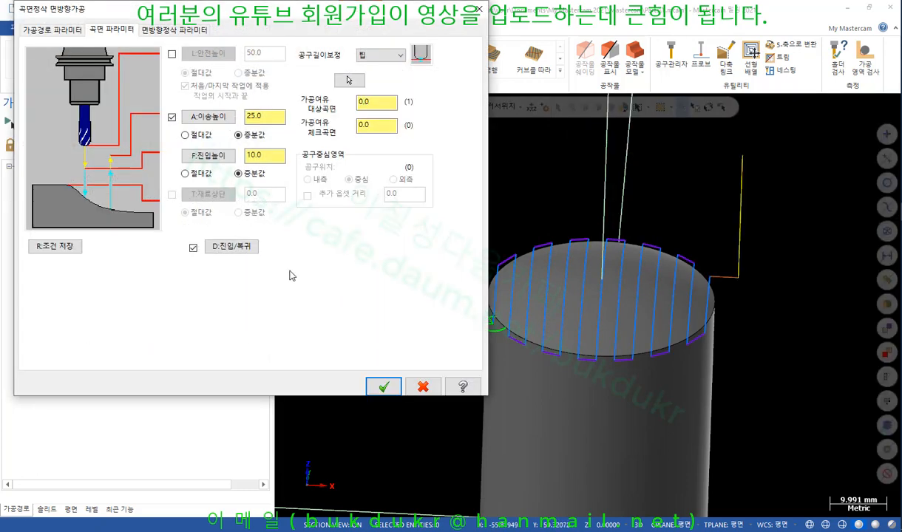
click(245, 252)
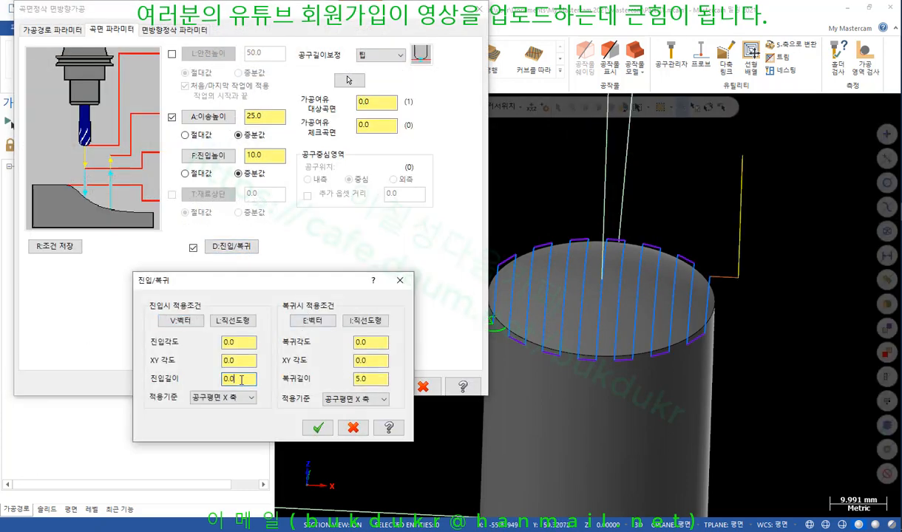
click(317, 428)
click(385, 386)
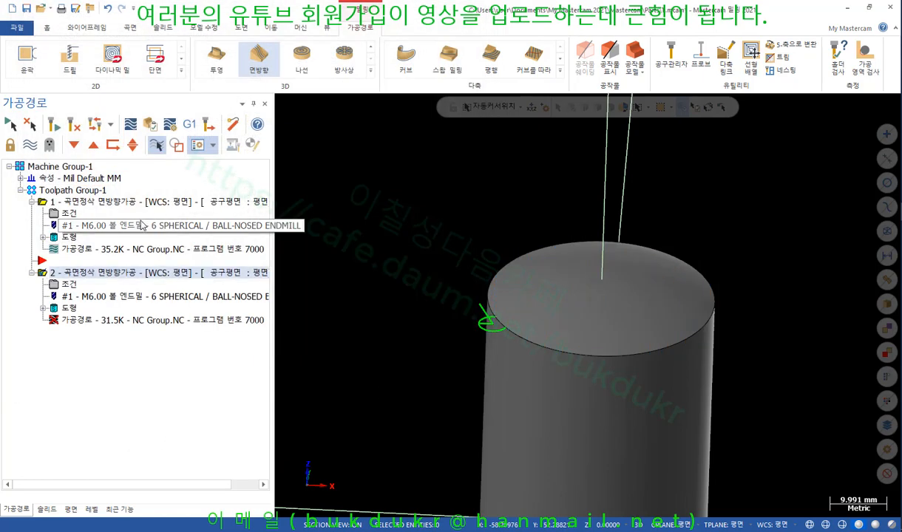
scroll(532, 288, down, 1)
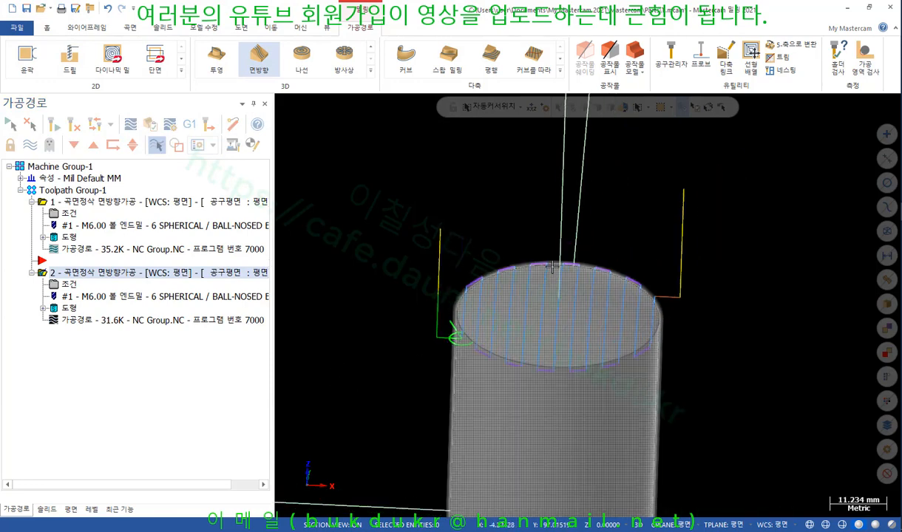
scroll(543, 263, up, 4)
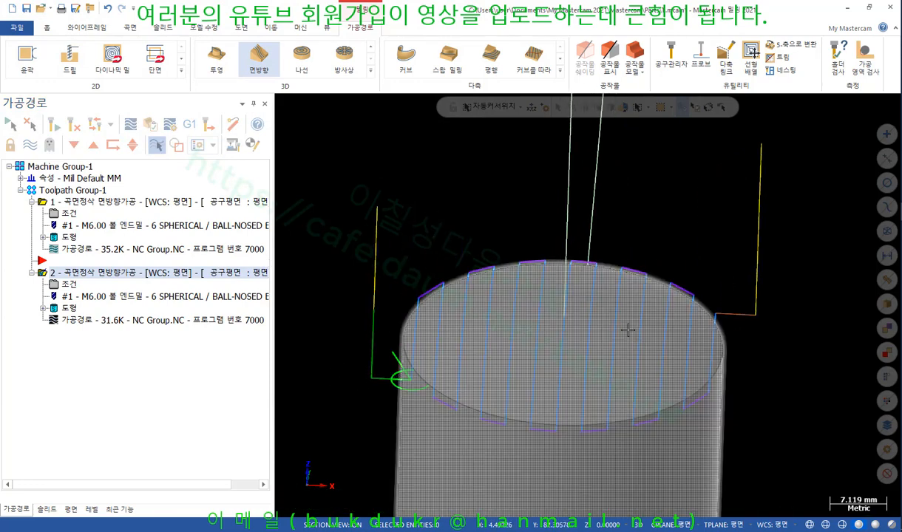
scroll(380, 380, up, 2)
scroll(380, 381, up, 1)
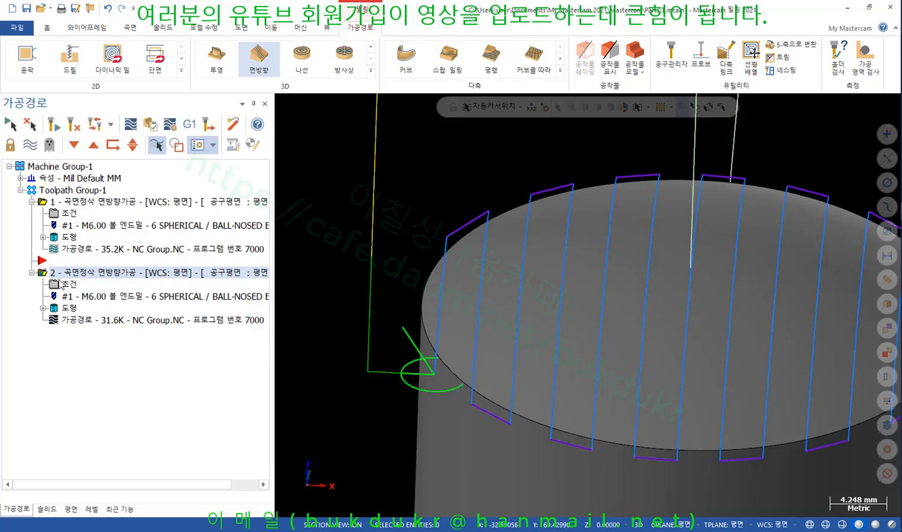
Review the entry and exit angles in operation 2's entry/exit settings and close them without changes
click(61, 285)
click(222, 246)
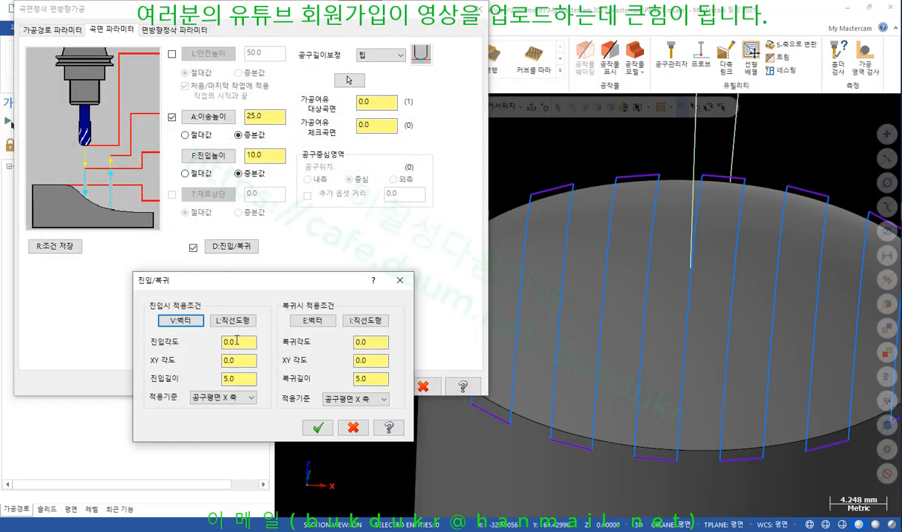
drag(237, 342, 213, 342)
click(366, 342)
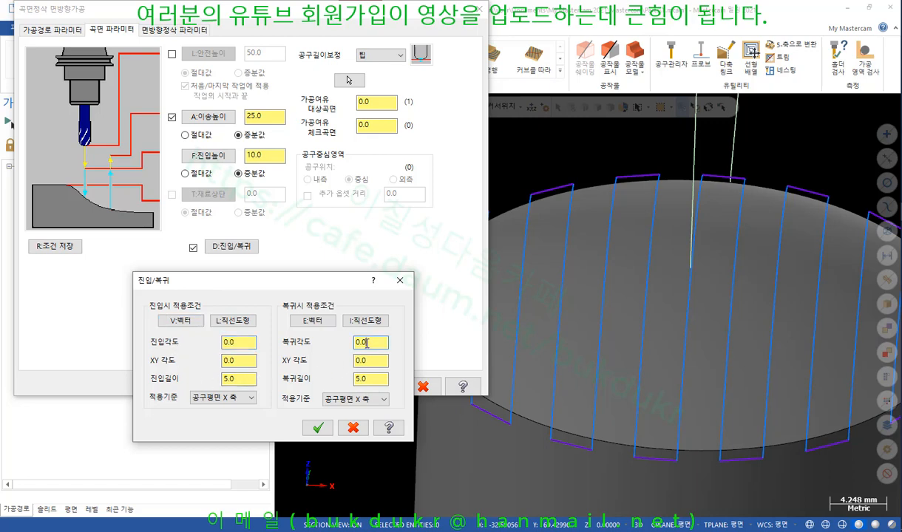
click(319, 426)
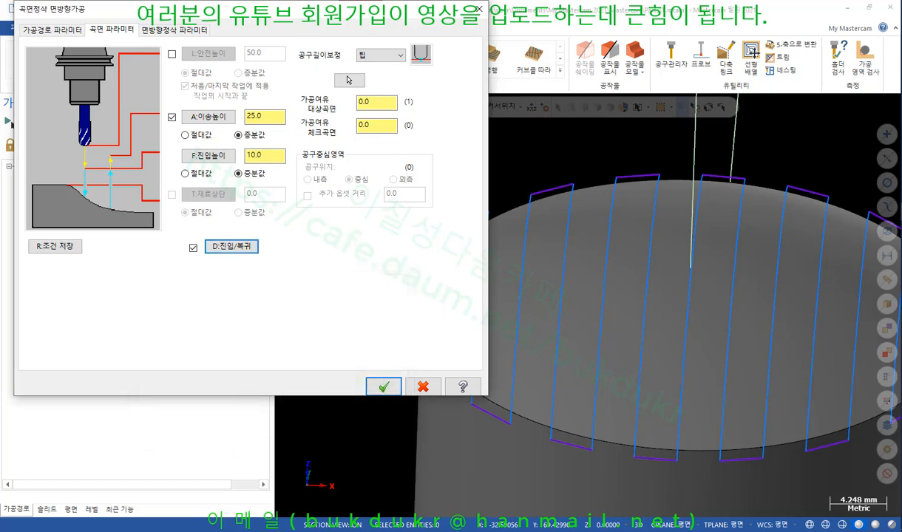
Switch to the PDF textbook in Adobe Acrobat to review its entry/exit section, return to Mastercam, and cancel operation 2's parameters
key(alt+Tab)
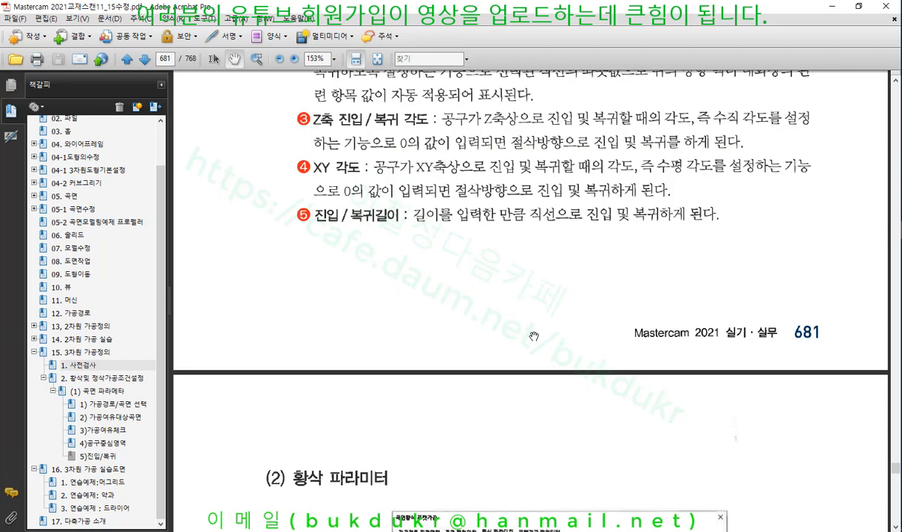
scroll(533, 336, up, 5)
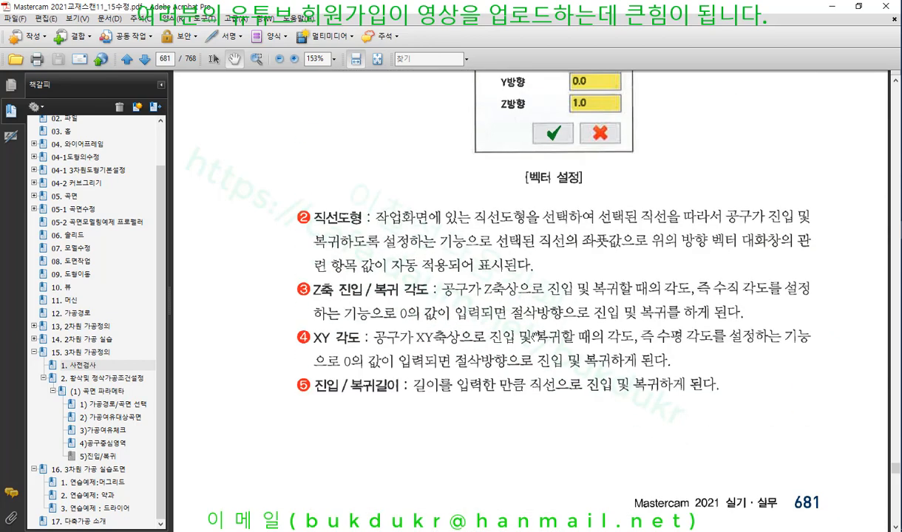
scroll(534, 336, up, 6)
scroll(537, 338, up, 11)
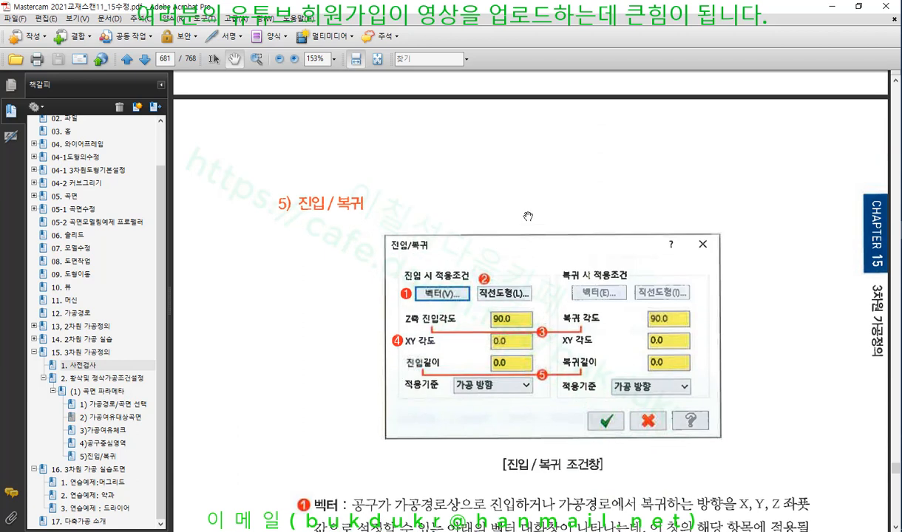
scroll(681, 260, down, 1)
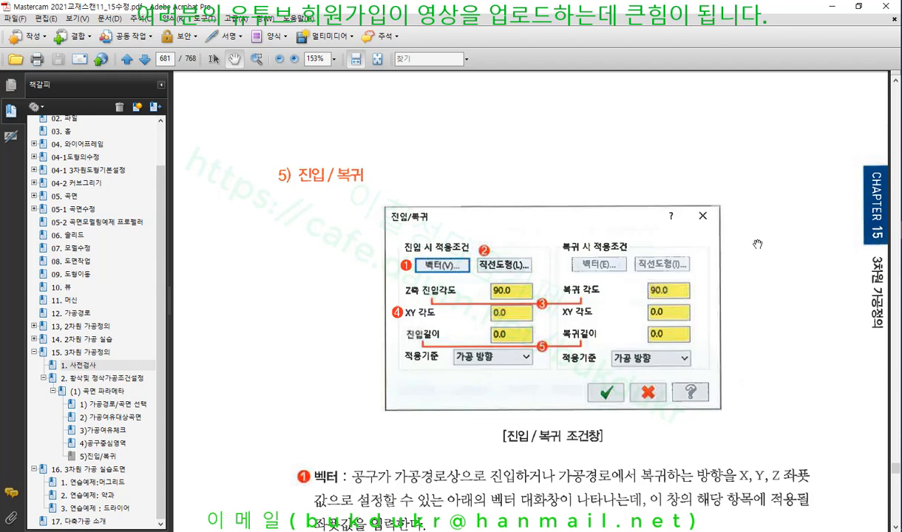
click(872, 214)
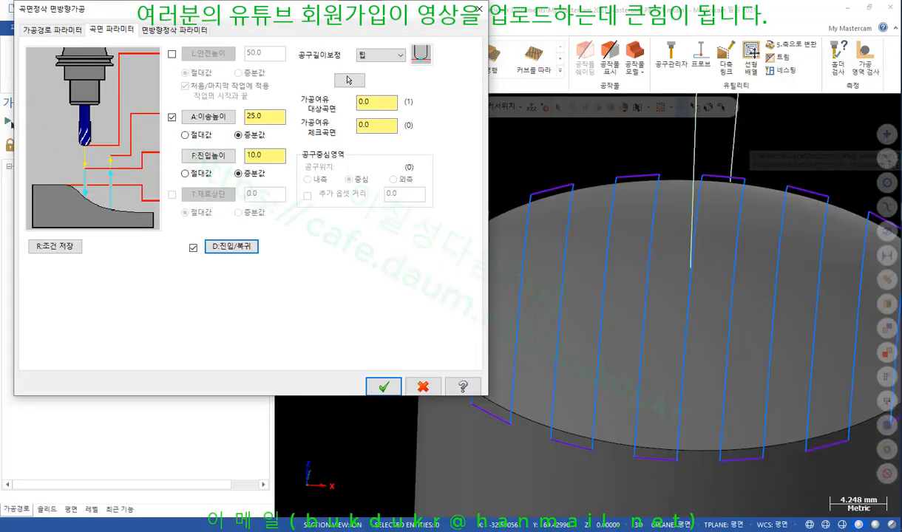
click(422, 389)
Select the short slanted line at the toolpath's entry point
scroll(416, 362, up, 5)
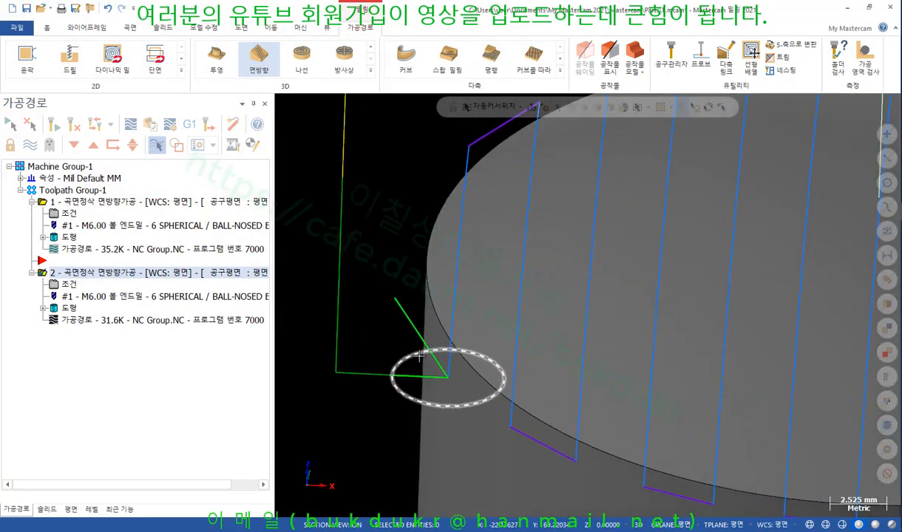
click(396, 286)
scroll(385, 257, down, 5)
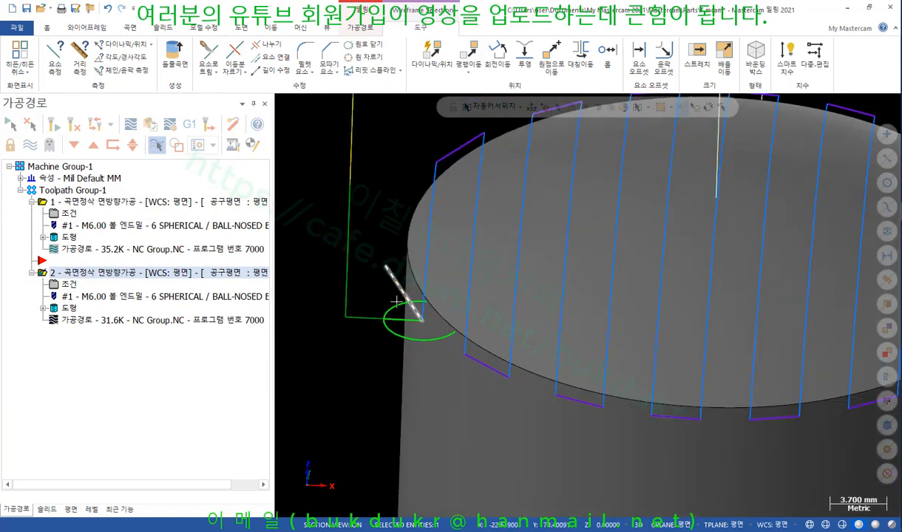
mouse_move(415, 279)
middle_down()
mouse_move(363, 281)
mouse_move(737, 220)
middle_up()
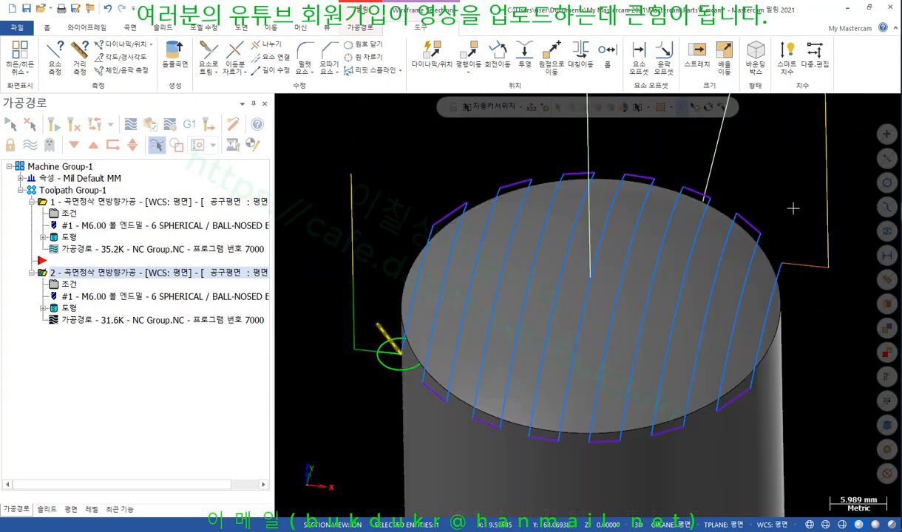